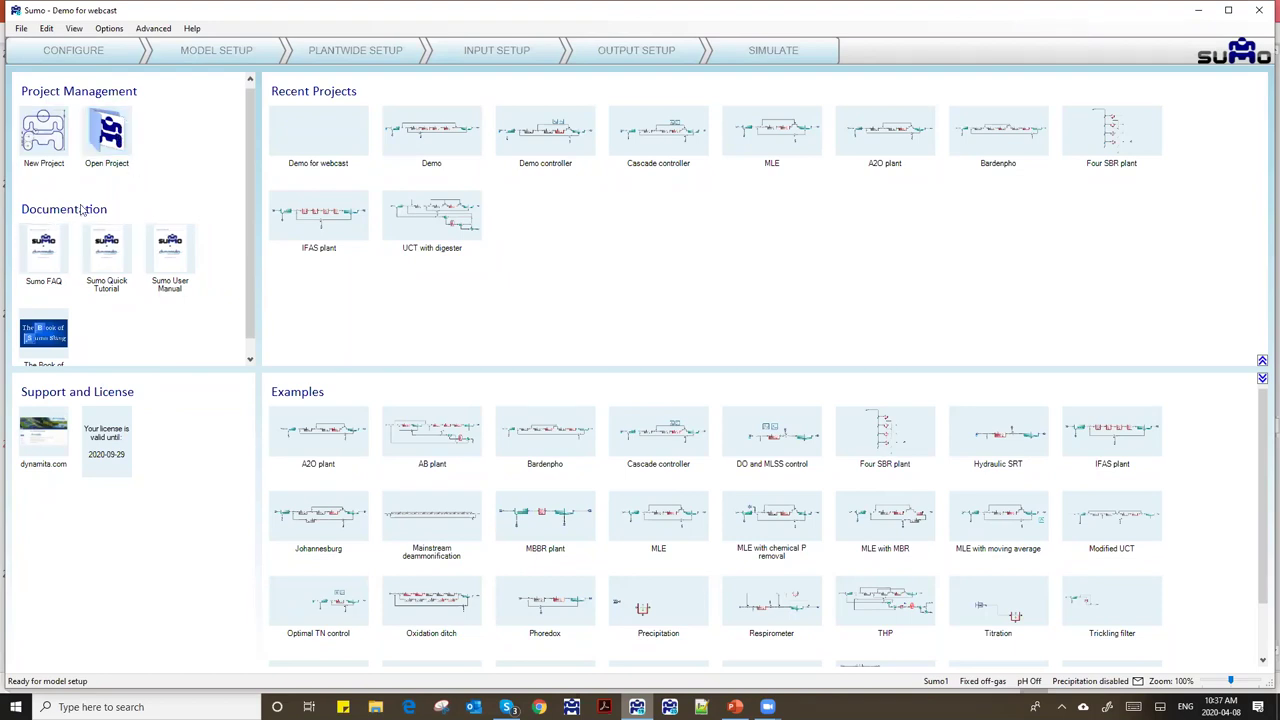
- Resize the start page panes, narrowing the project management column and balancing the height of recent projects and examples
scroll(106, 125, "down", 1)
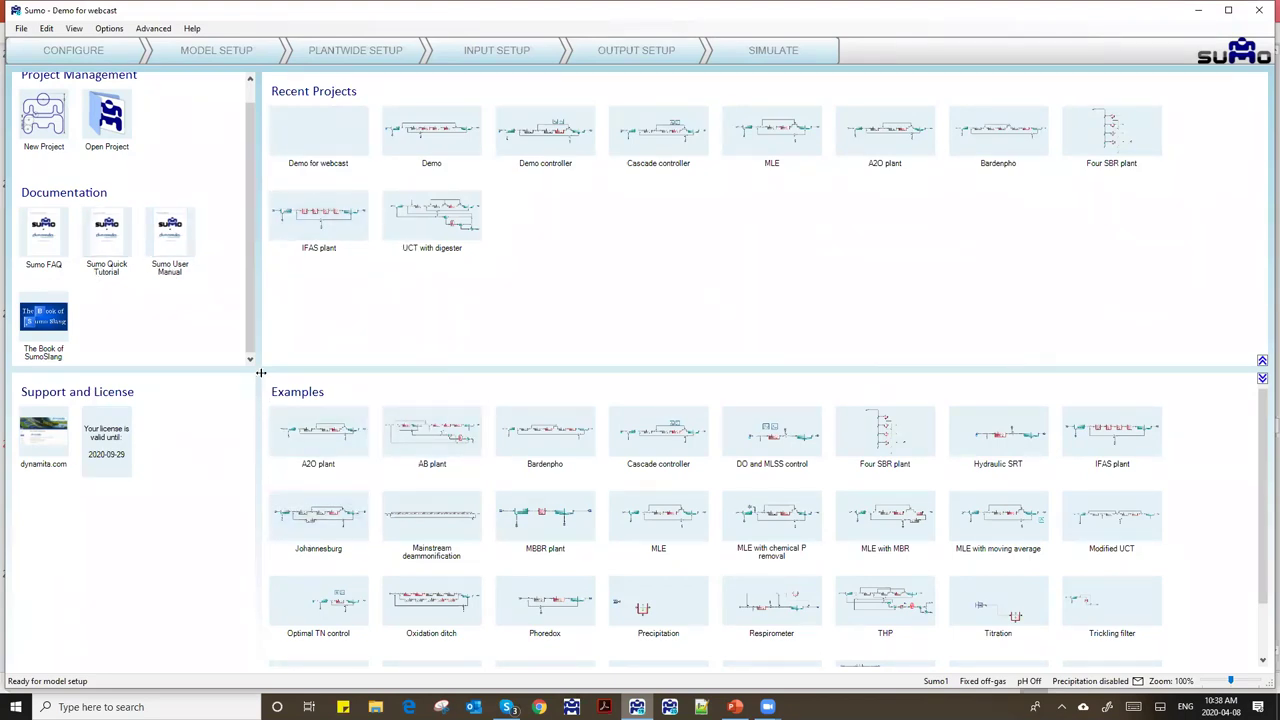
left_click_drag(265, 370, 302, 250)
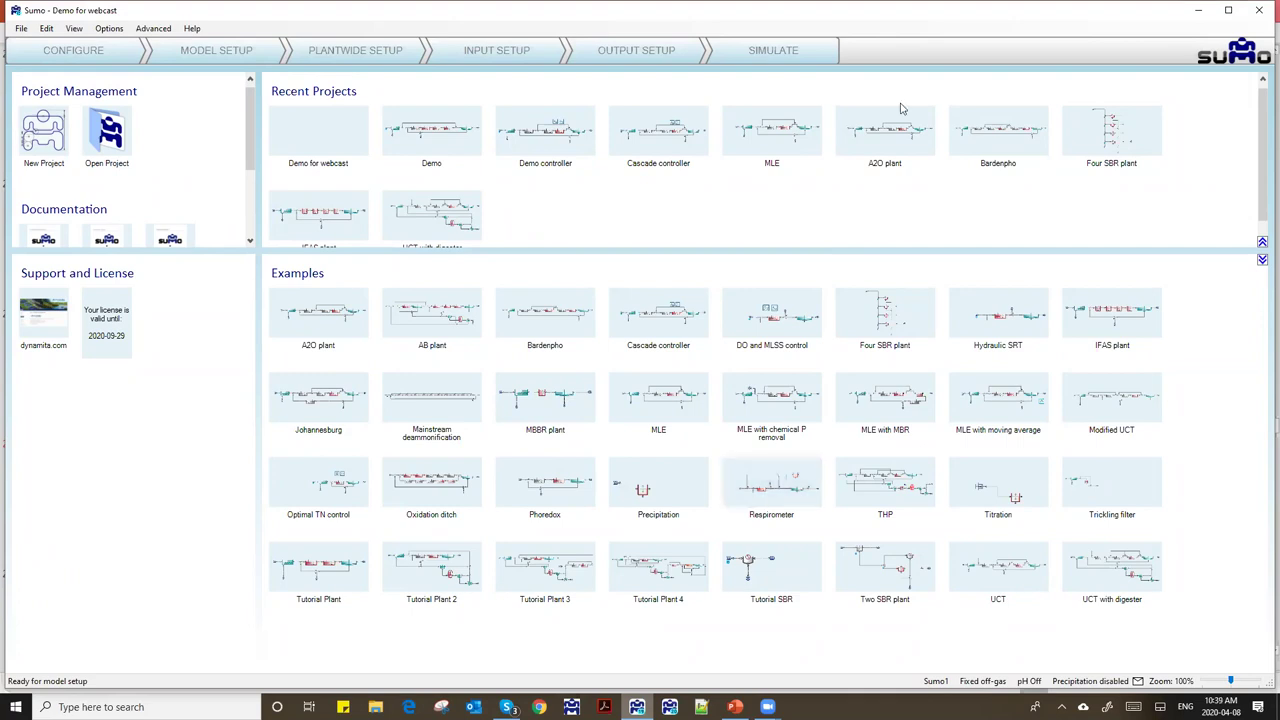
left_click_drag(258, 247, 147, 410)
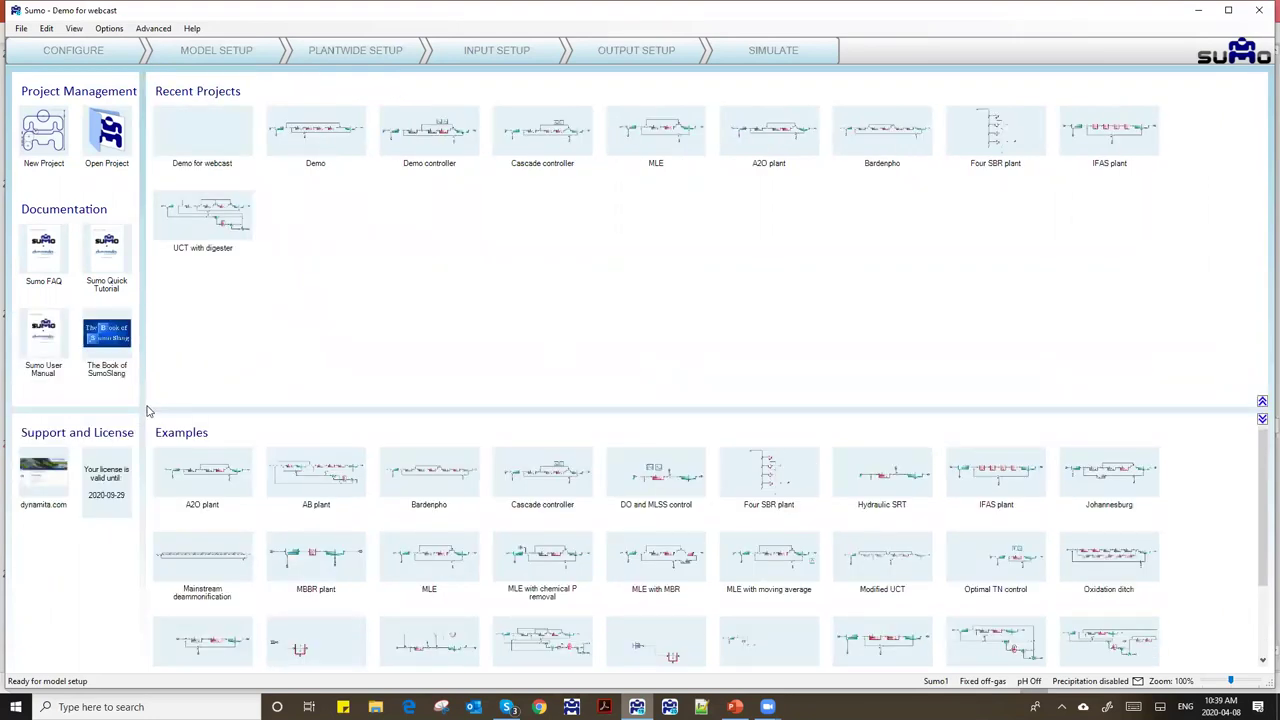
left_click_drag(148, 406, 180, 378)
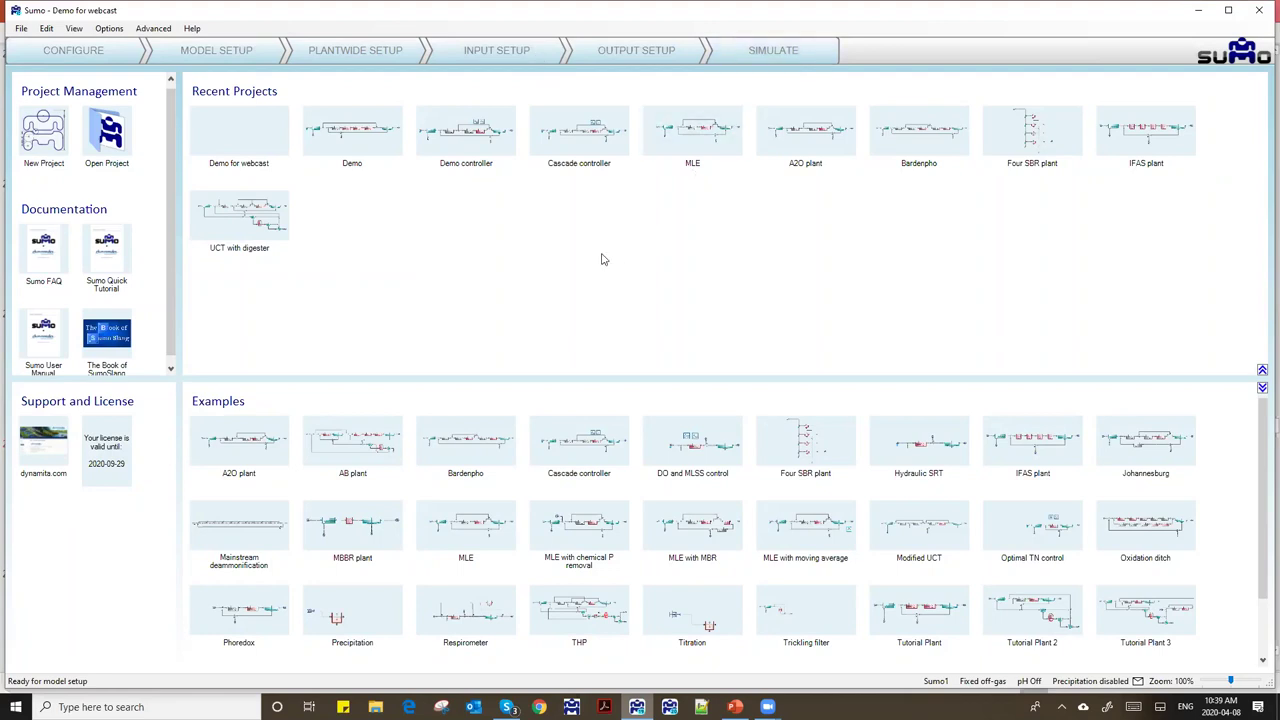
- Go to the plant configuration stage and expand the Flow - energy elements, Separators and Special units groups
left_click(100, 57)
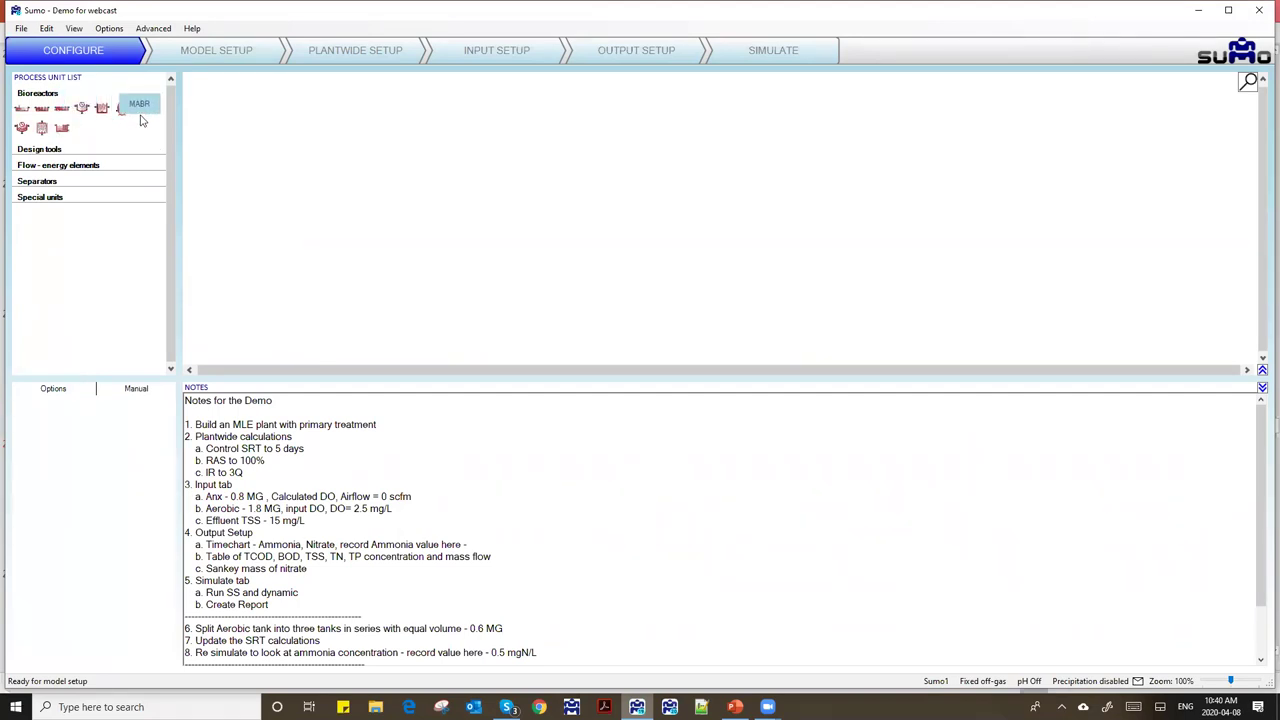
left_click(36, 167)
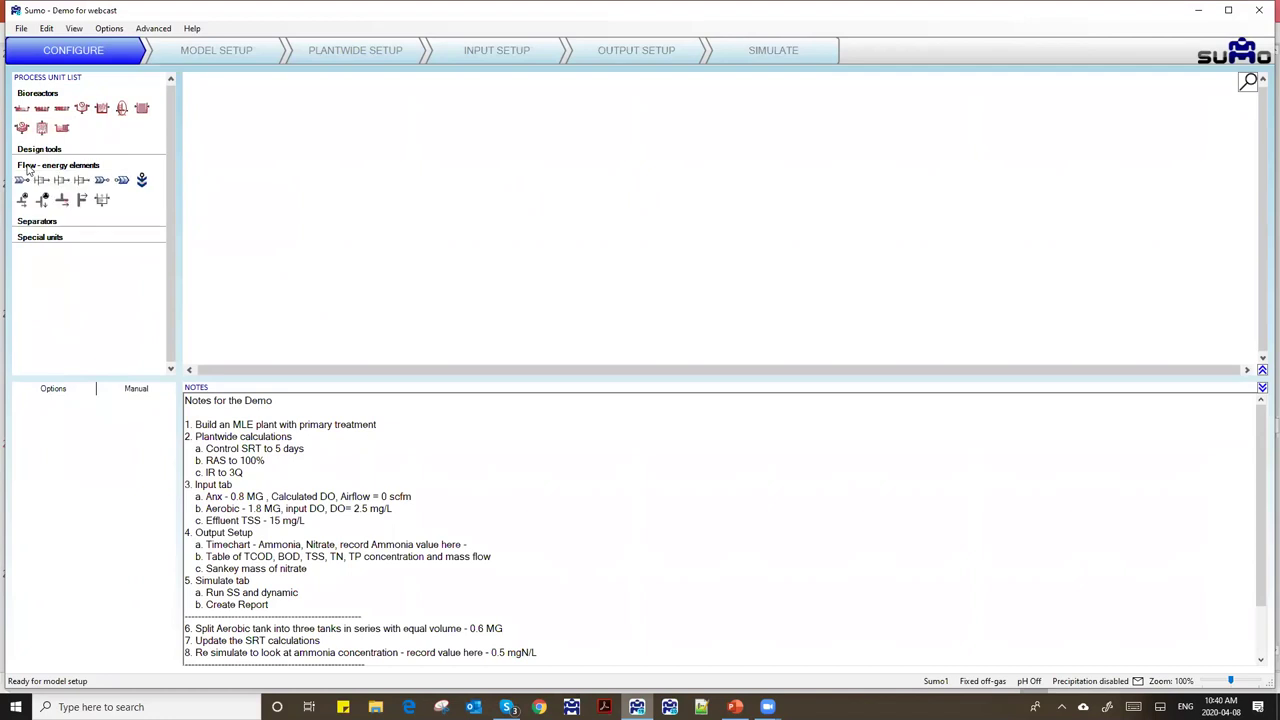
left_click(50, 222)
left_click(44, 279)
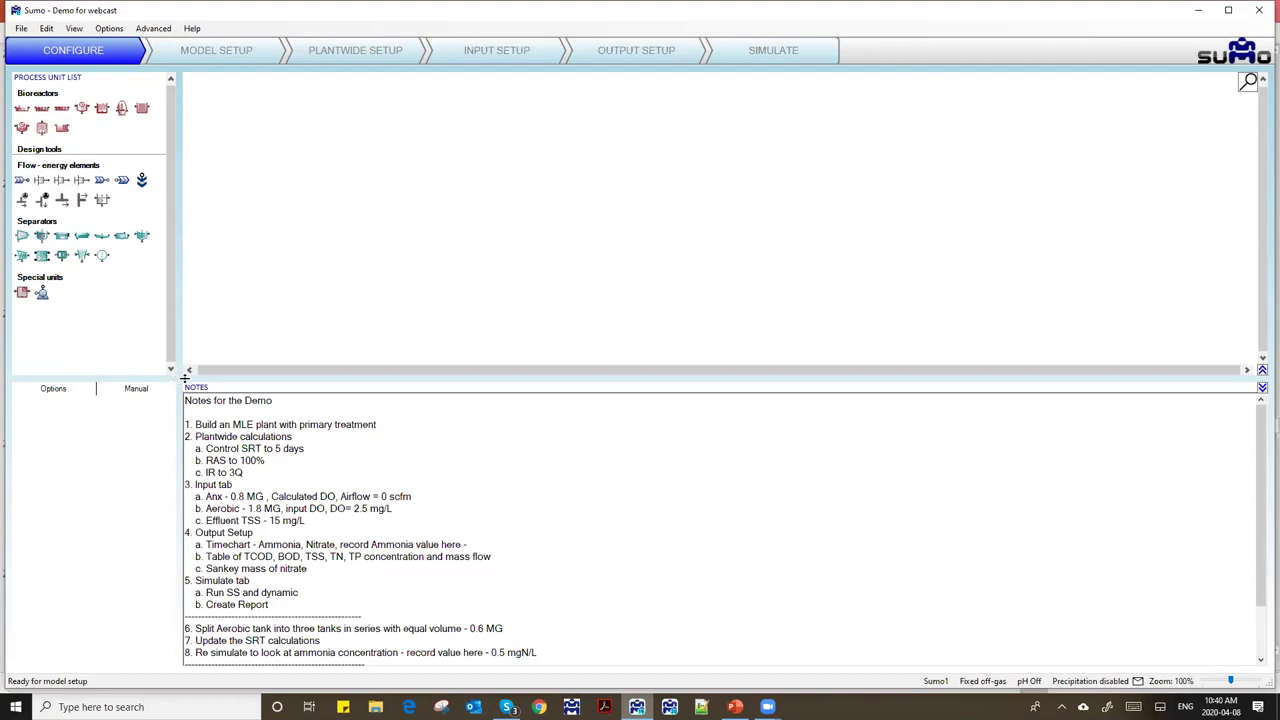
- Enlarge the text of the demo notes and adjust the space shared by the drawing board and the notes
left_click_drag(295, 378, 295, 291)
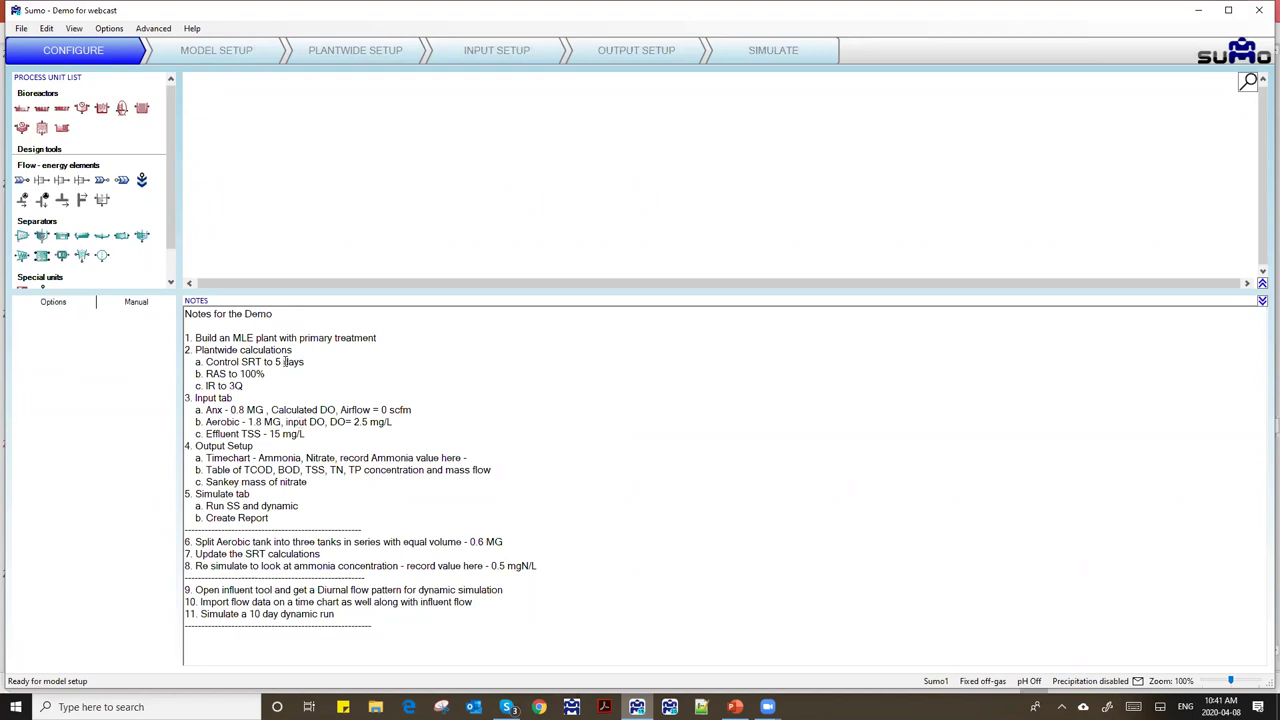
scroll(286, 362, "up", 2, "ctrl")
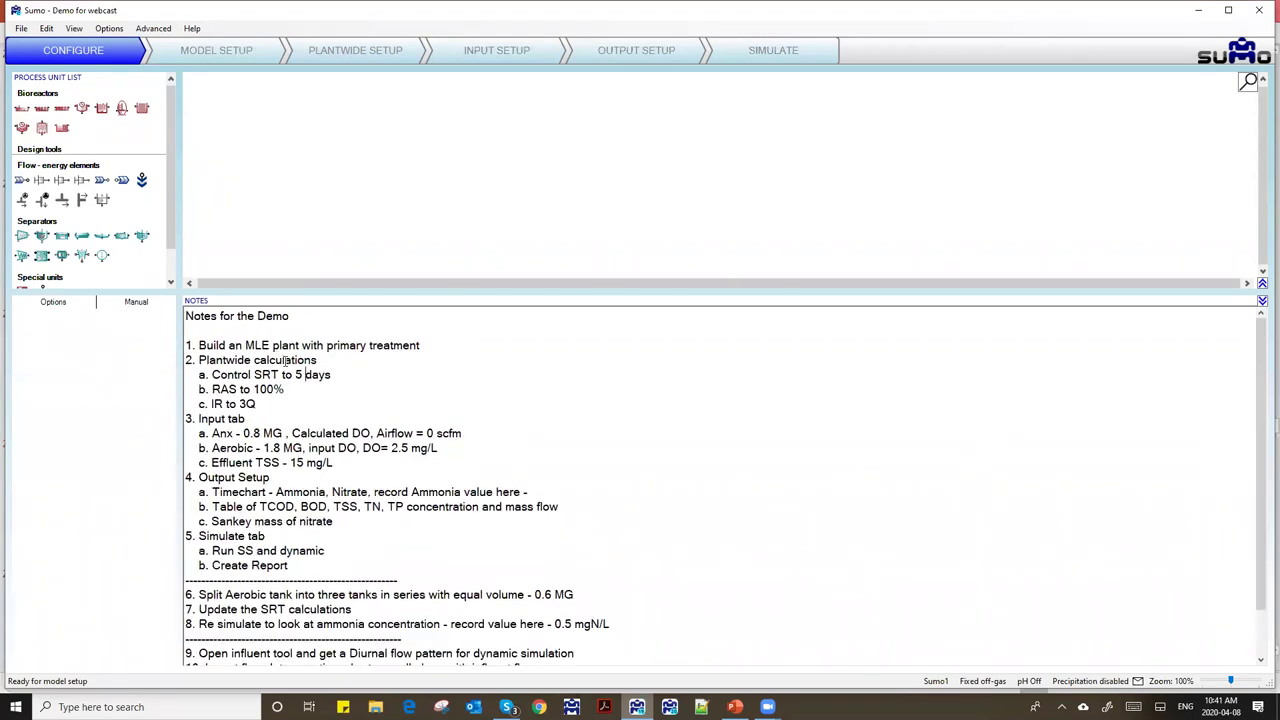
scroll(286, 362, "up", 1, "ctrl")
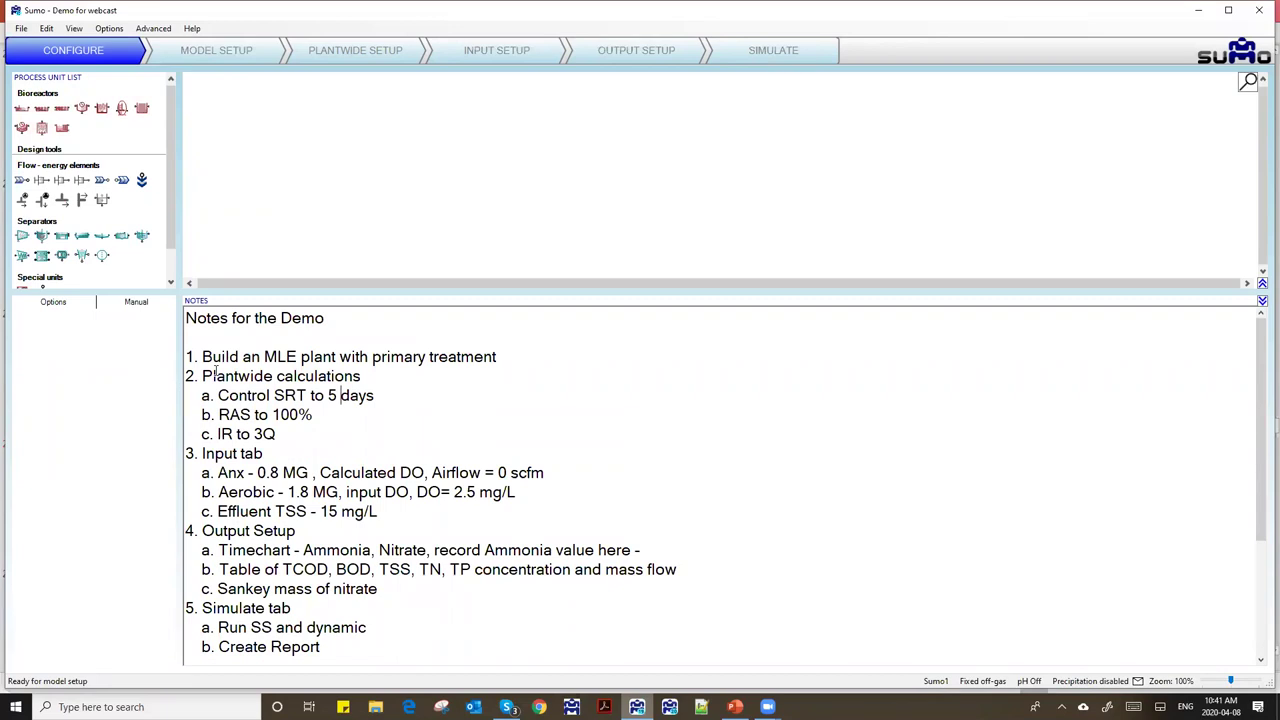
left_click_drag(204, 356, 228, 366)
left_click_drag(187, 292, 186, 321)
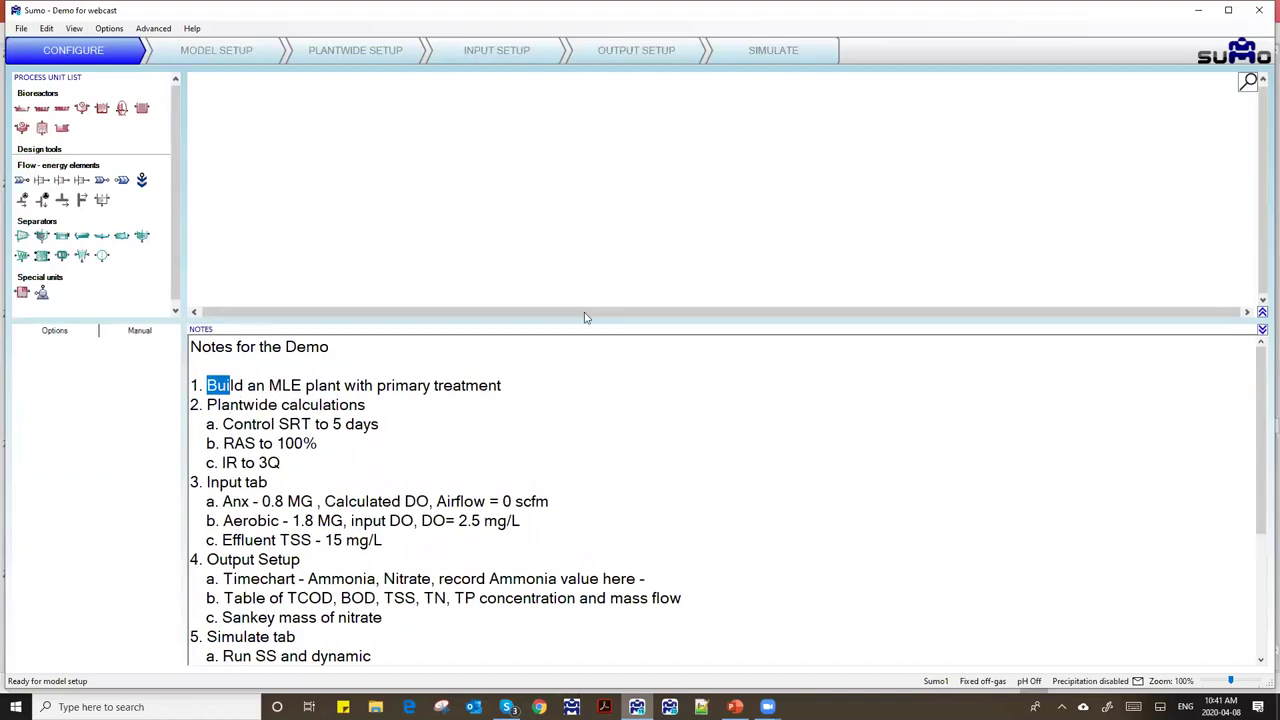
left_click_drag(483, 322, 484, 360)
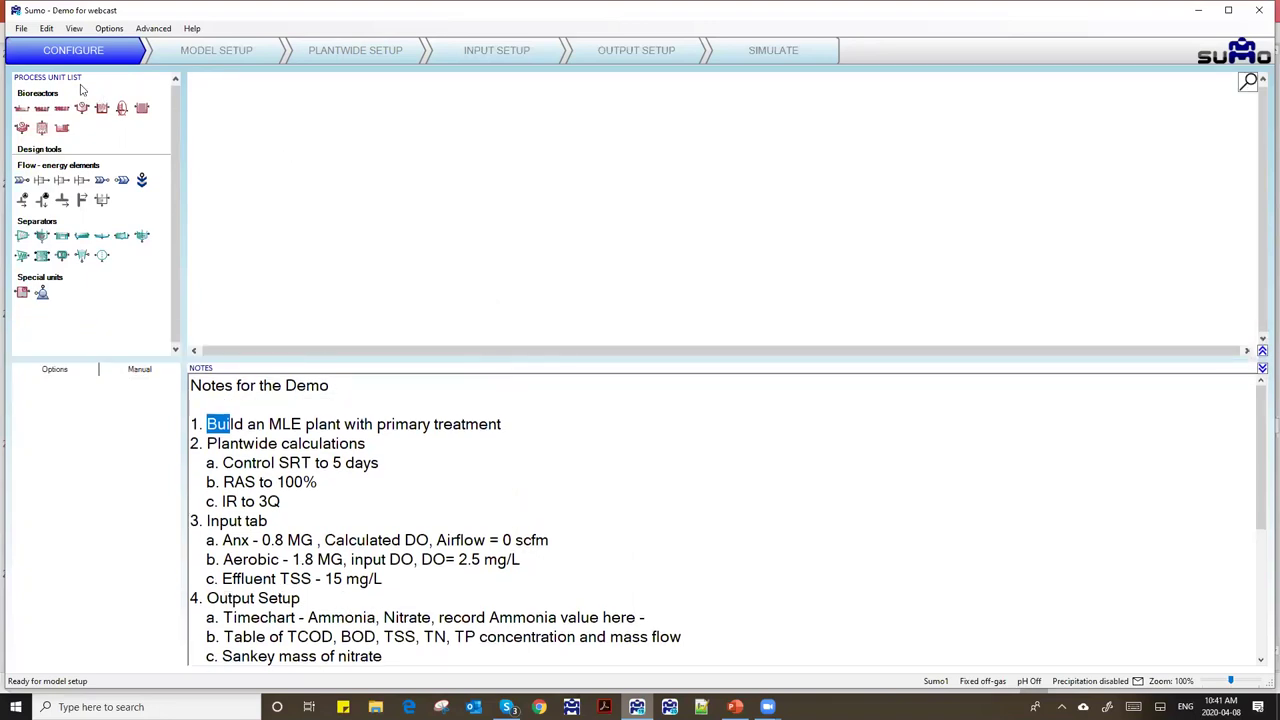
- Place a CSTR bioreactor on the empty drawing board and show it at 130% zoom
left_click(21, 113)
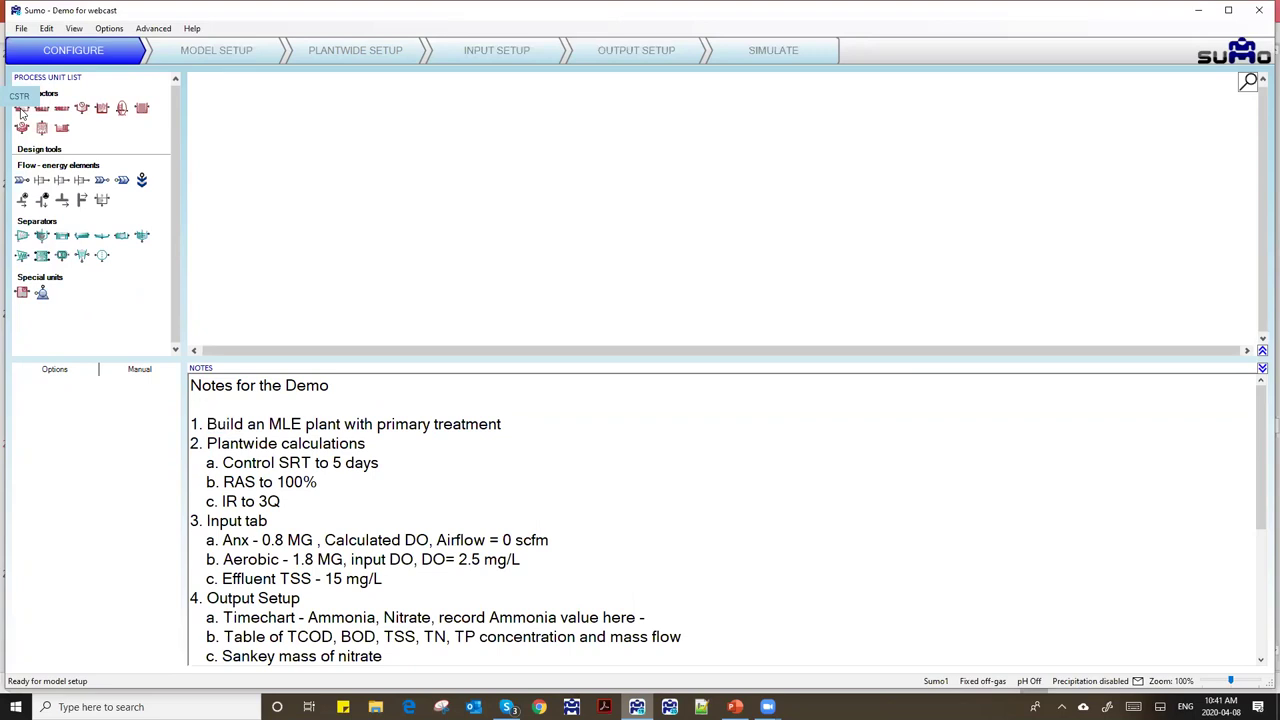
left_click_drag(21, 113, 600, 186)
scroll(528, 190, "down", 4)
scroll(528, 190, "down", 4)
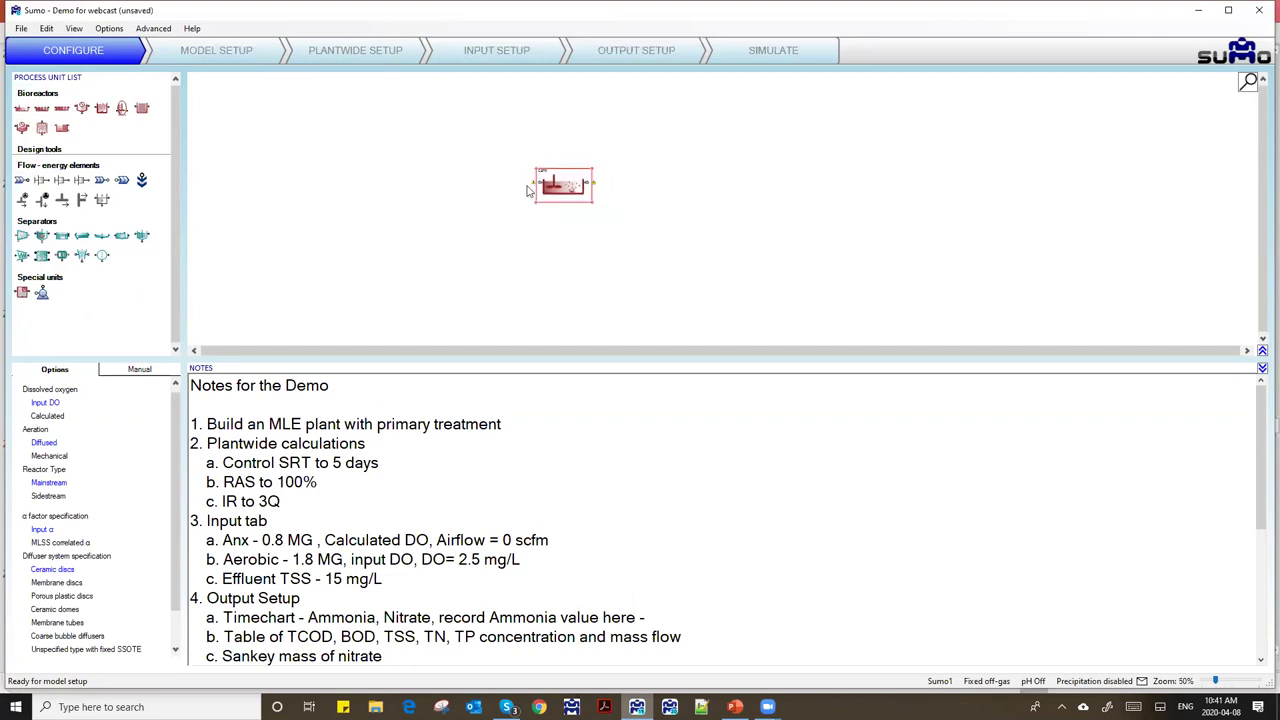
scroll(528, 190, "down", 2)
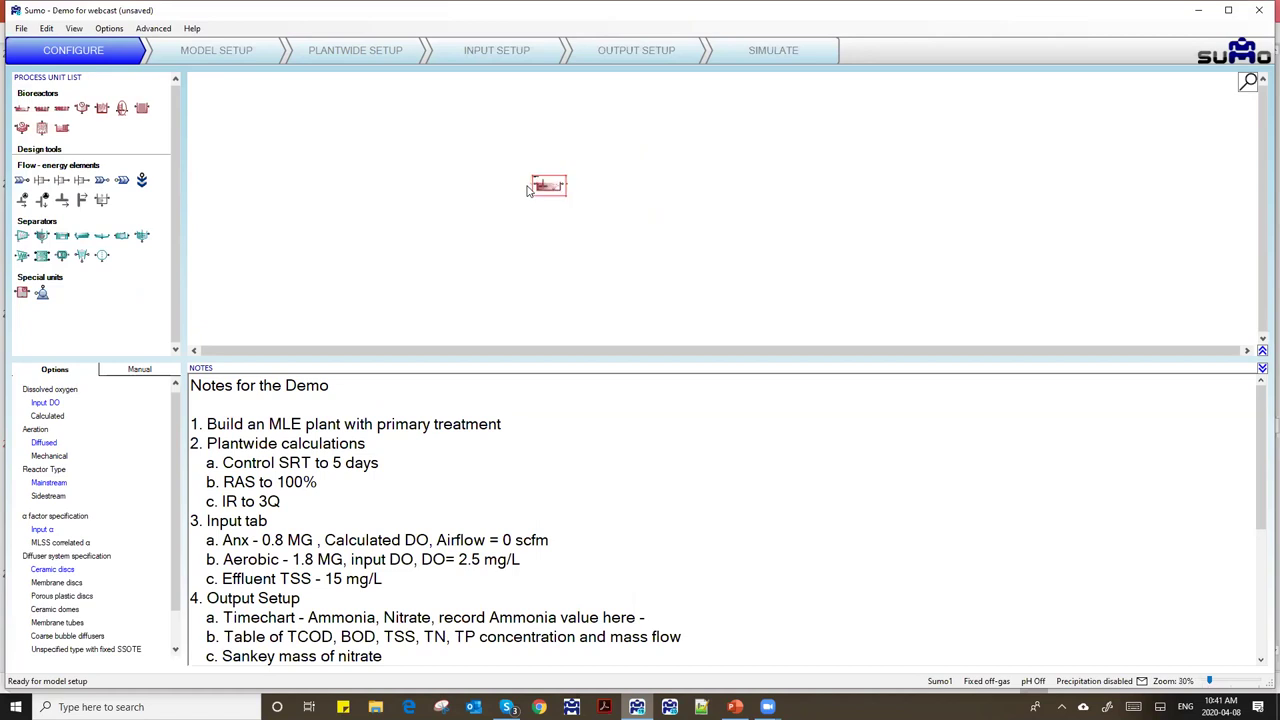
scroll(530, 190, "up", 2)
scroll(528, 190, "up", 7)
scroll(528, 190, "up", 4)
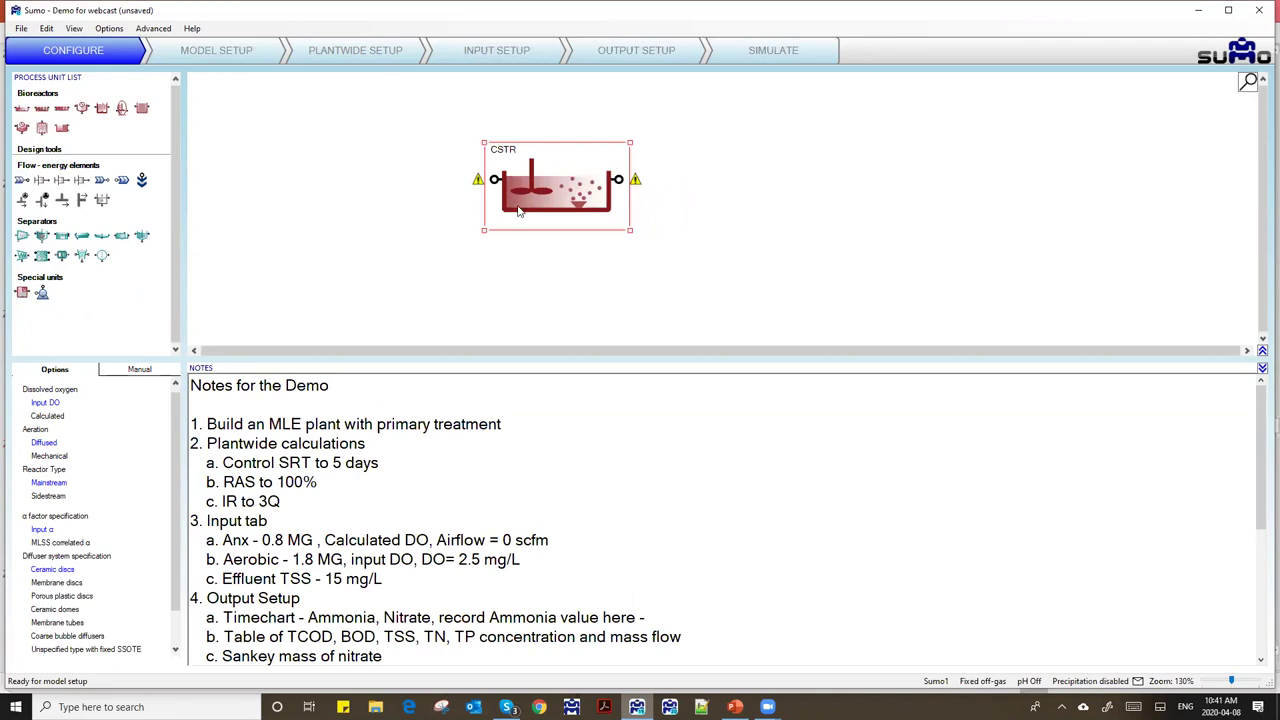
- Rotate the CSTR clockwise, then return it to its original horizontal orientation
right_click(524, 204)
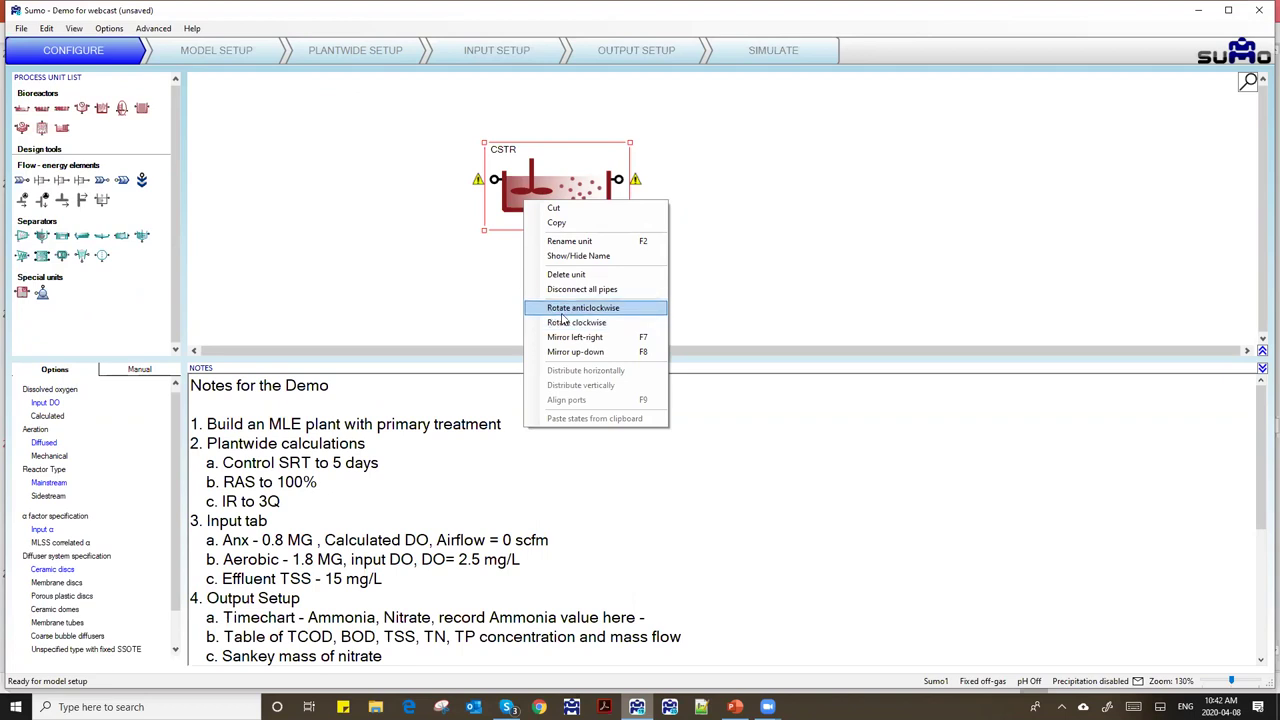
left_click(561, 321)
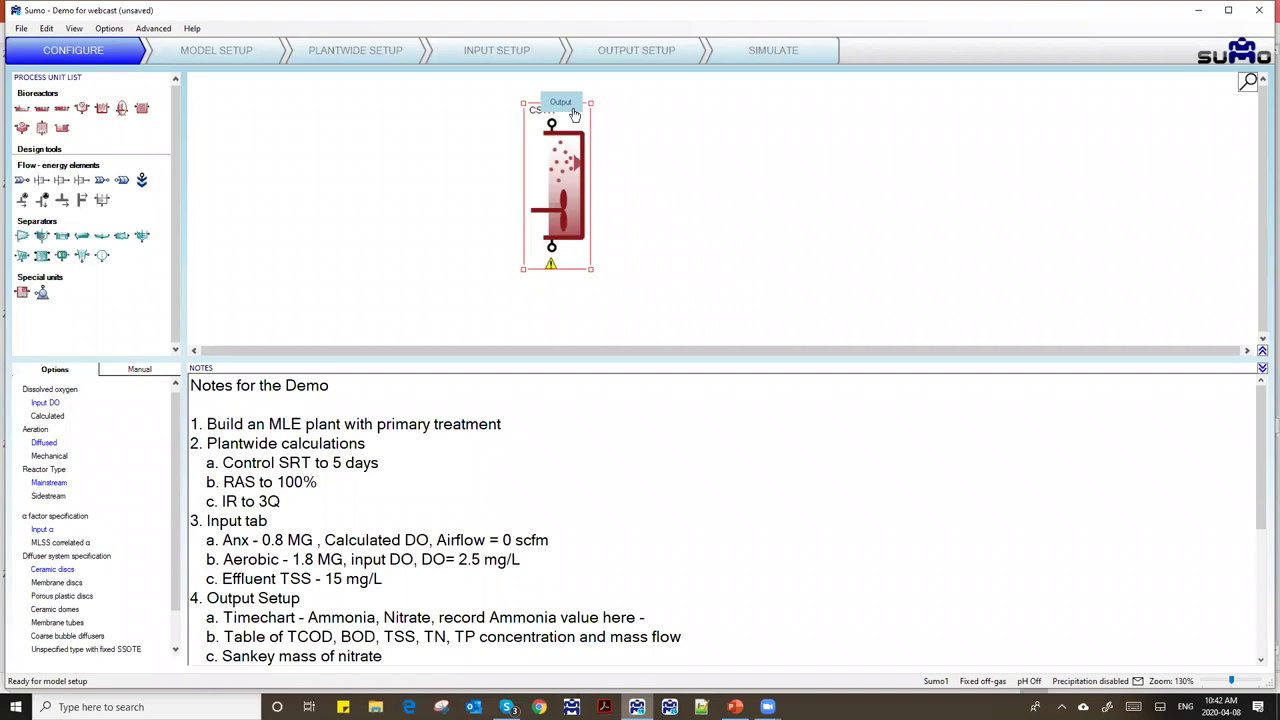
left_click_drag(594, 109, 626, 219)
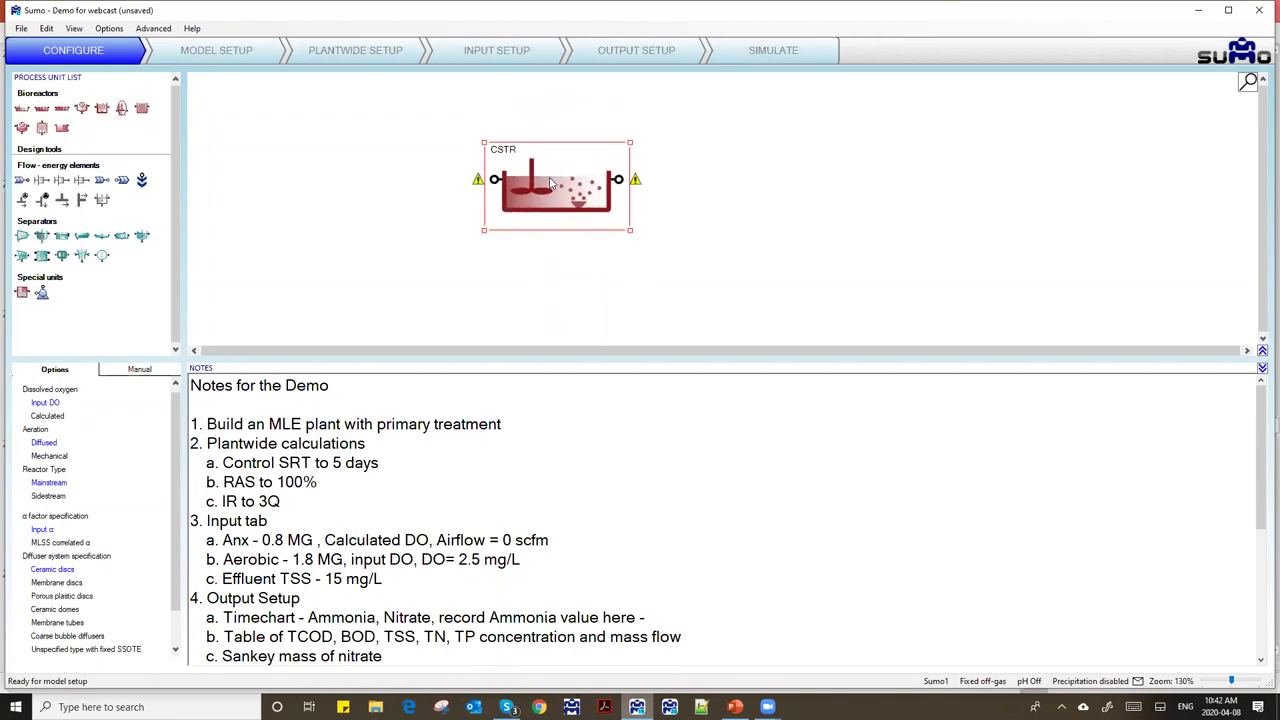
- Mirror the CSTR up-down and turn it upright again so that its mixer sits on the outlet side
right_click(518, 191)
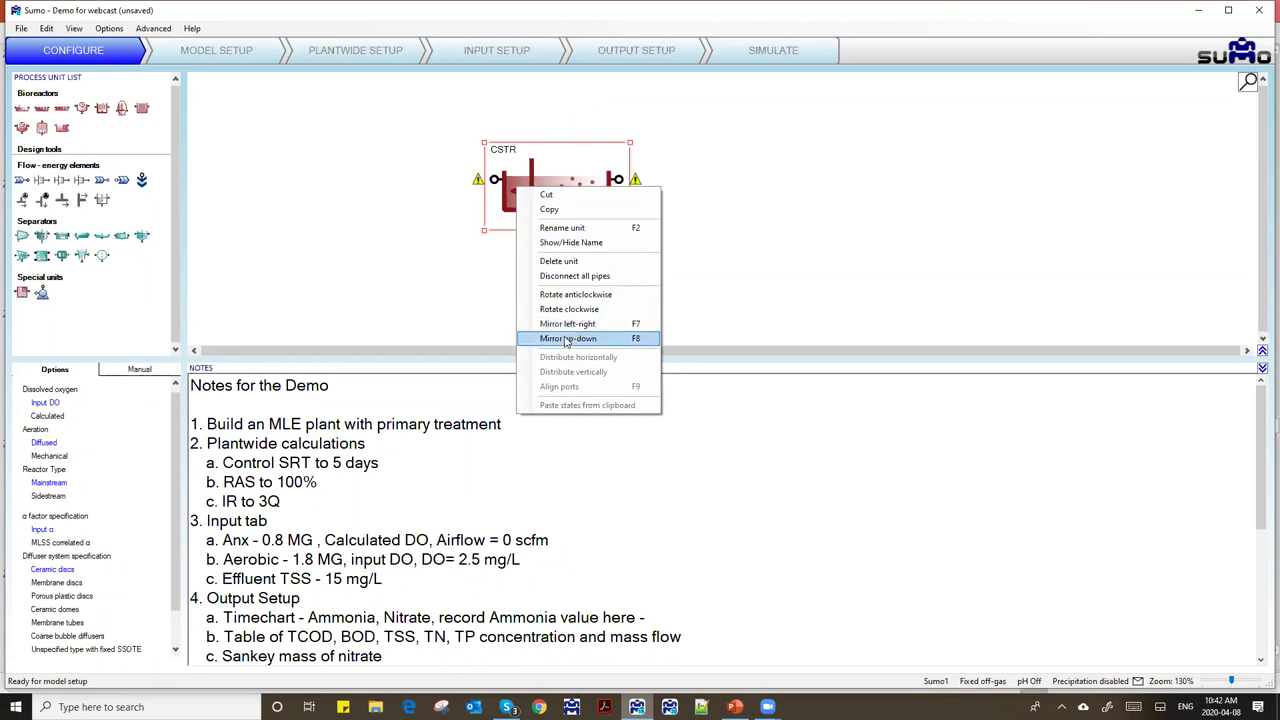
left_click(558, 340)
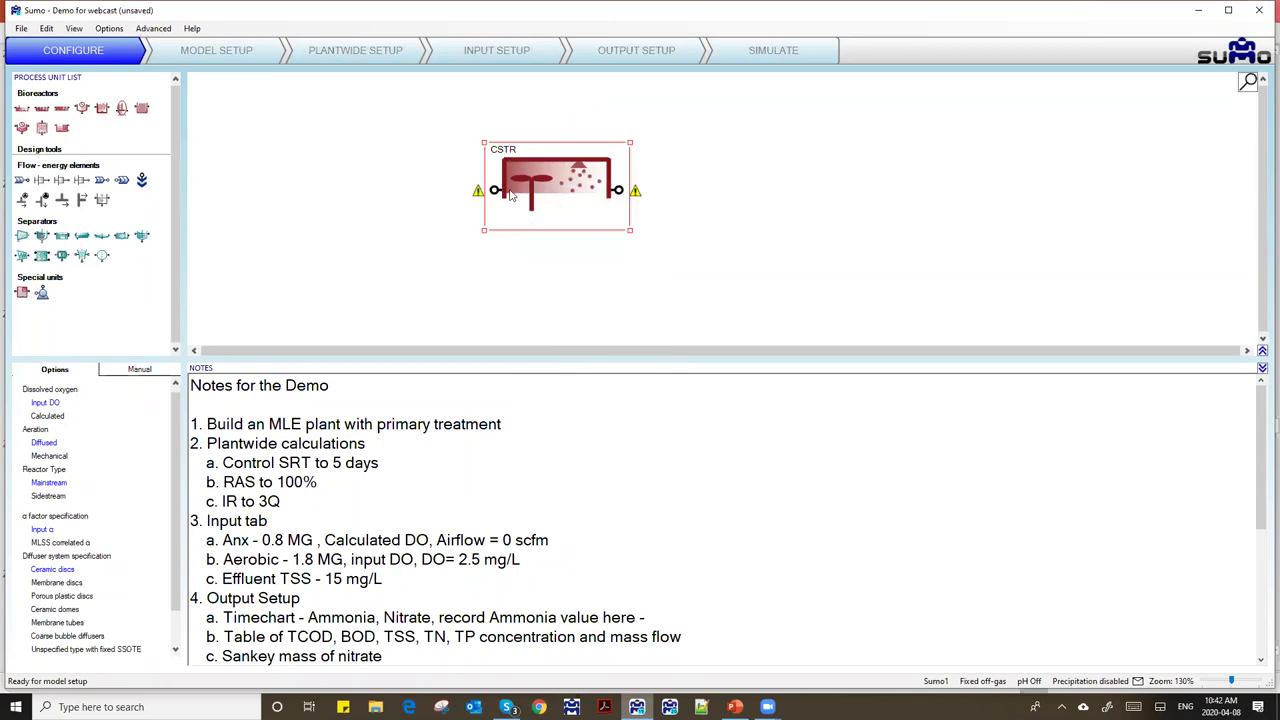
left_click_drag(618, 227, 506, 232)
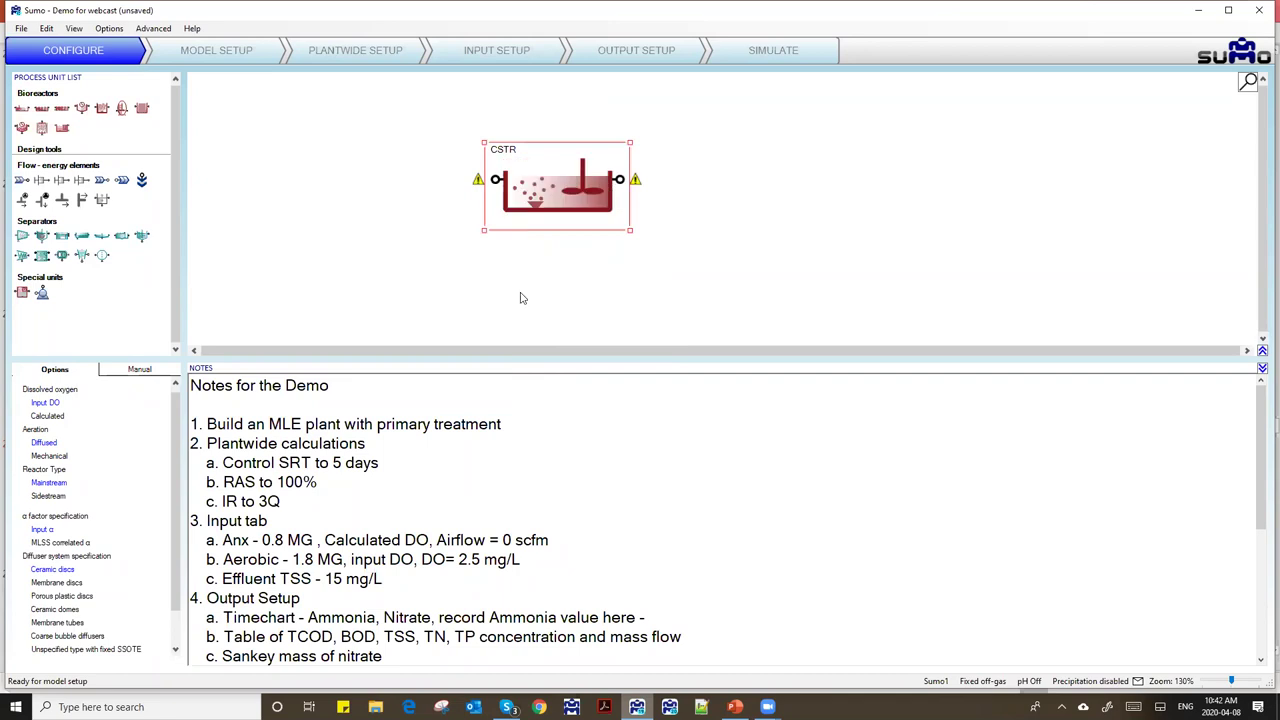
- Widen the process unit list column and look through the CSTR's options from dissolved oxygen to reactions
left_click_drag(491, 359, 491, 360)
left_click_drag(181, 358, 250, 346)
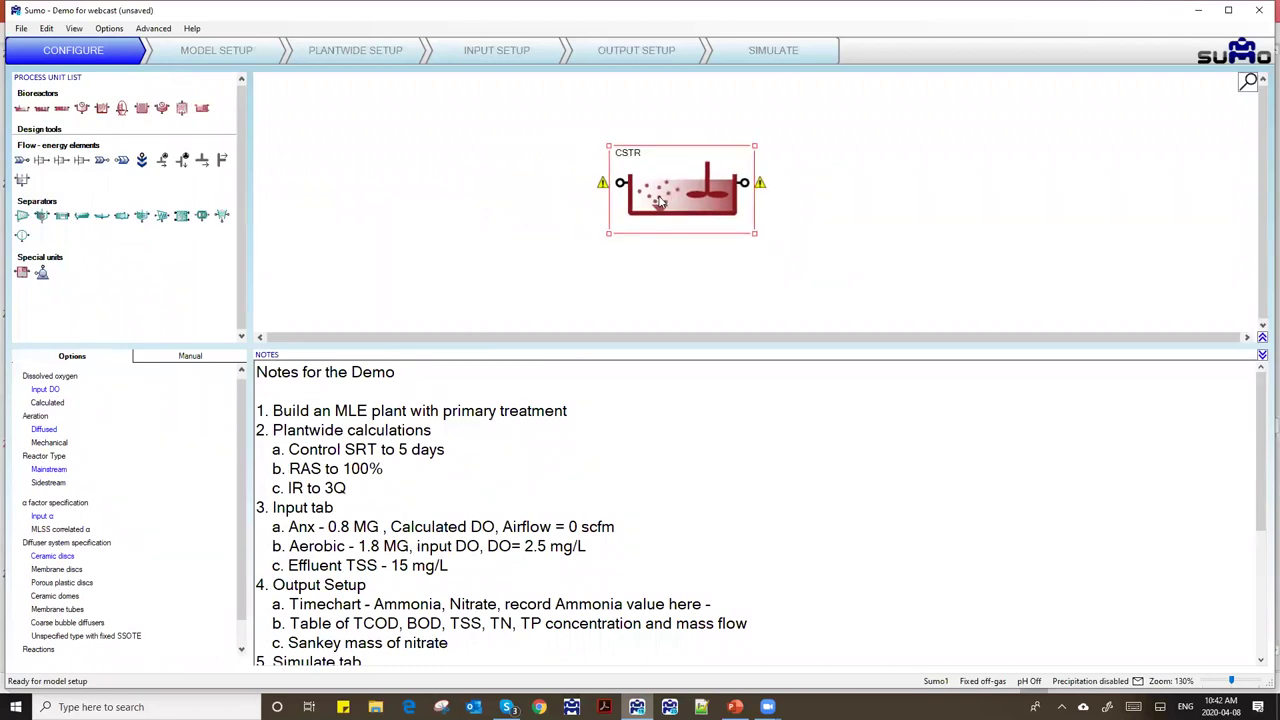
left_click(565, 148)
left_click(652, 183)
left_click_drag(245, 448, 238, 489)
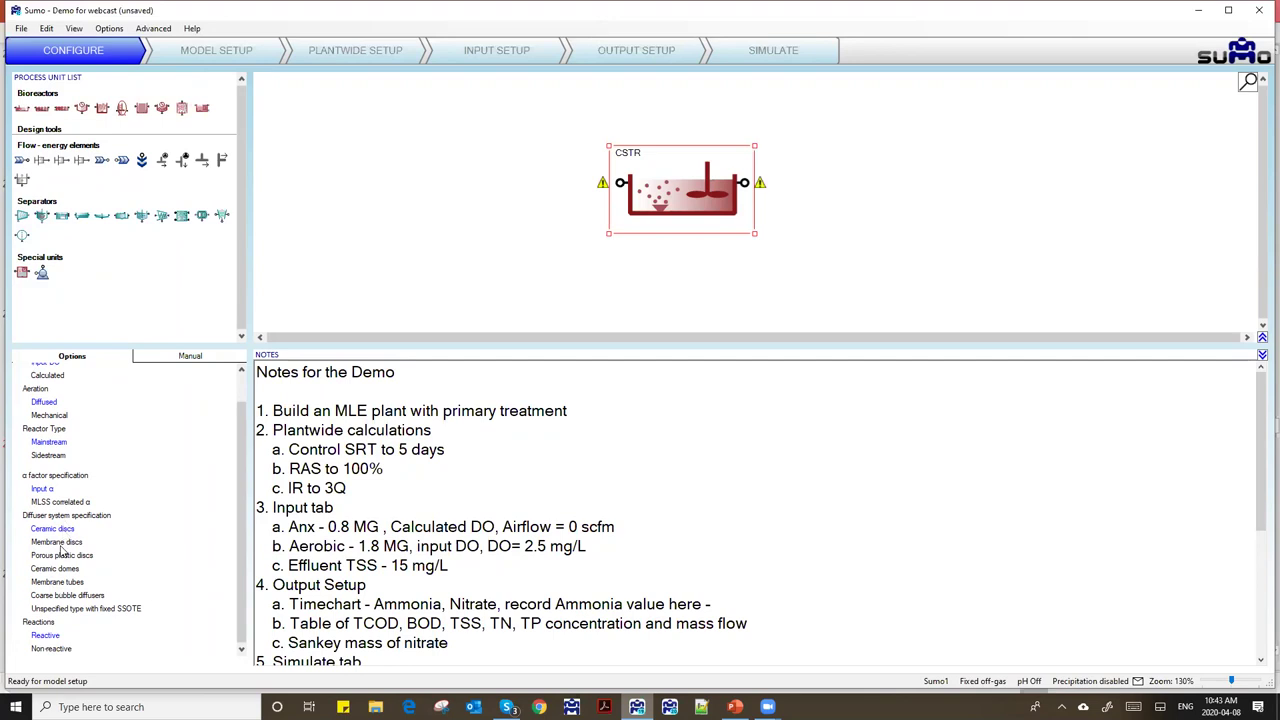
scroll(62, 548, "up", 1)
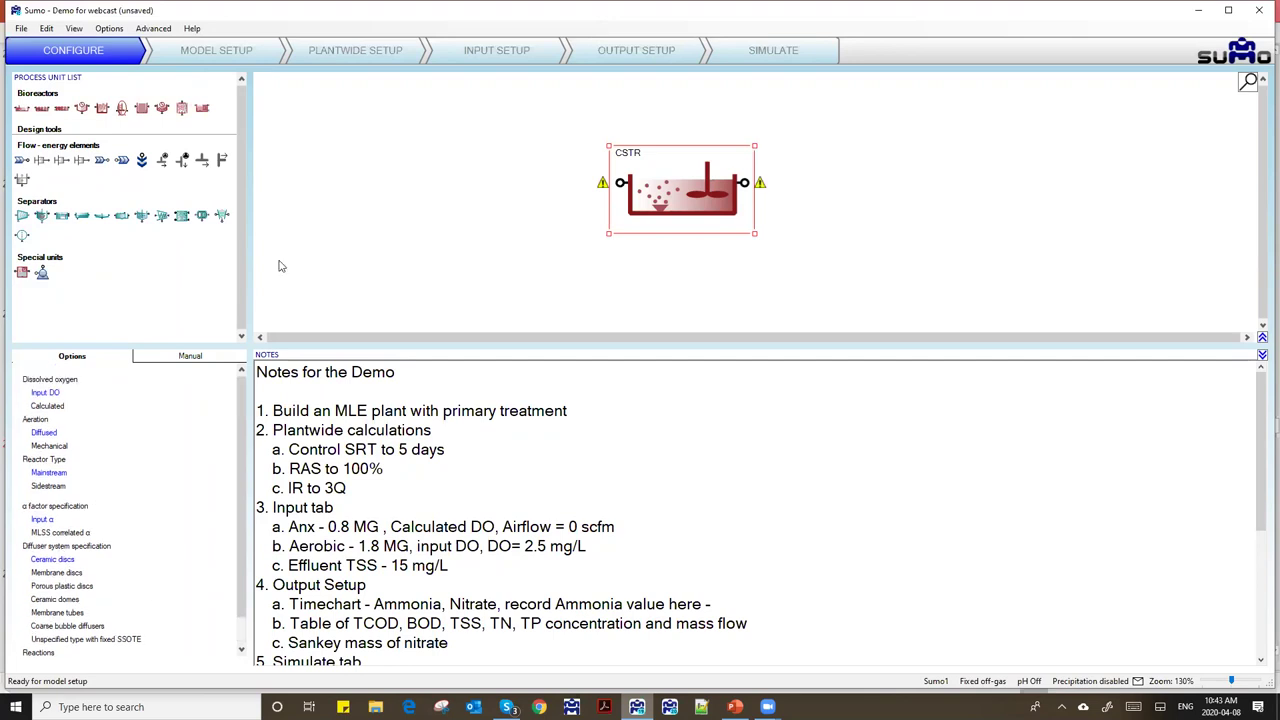
- Enlarge the drawing board, shift the CSTR toward the outlet end and place a second CSTR upstream of it
left_click_drag(688, 192, 739, 182)
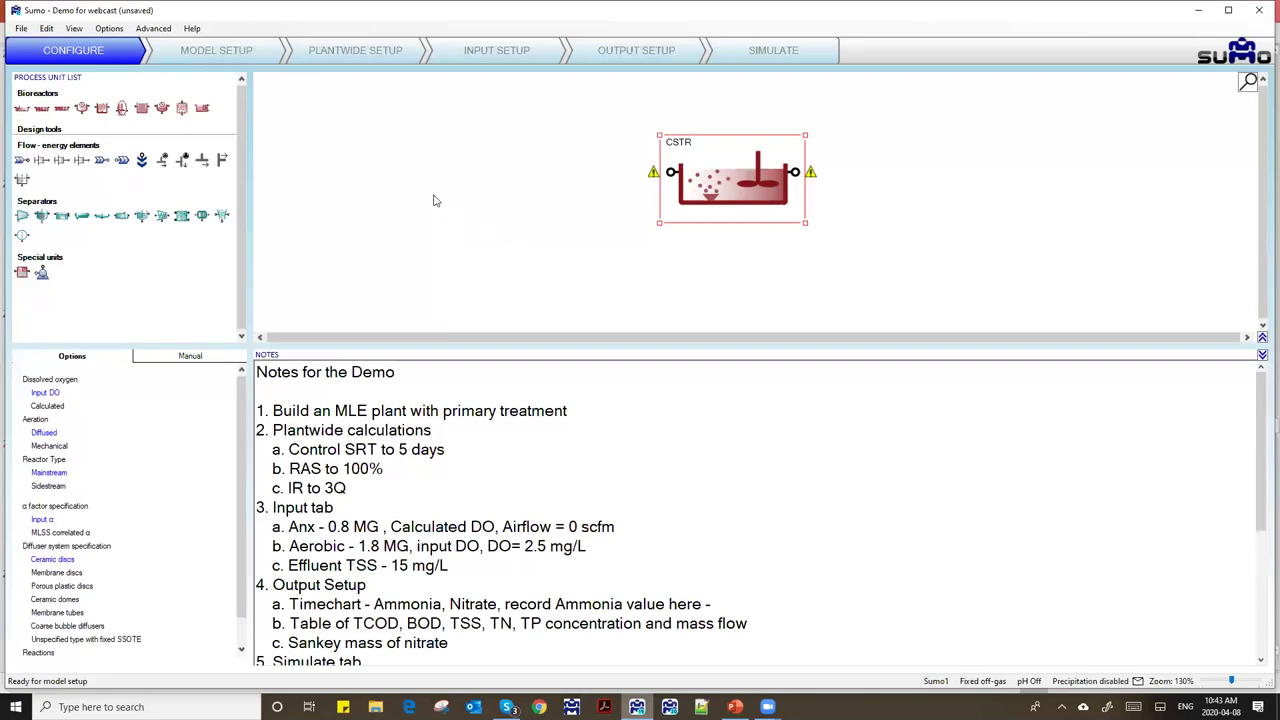
left_click_drag(517, 345, 517, 380)
left_click_drag(742, 180, 815, 183)
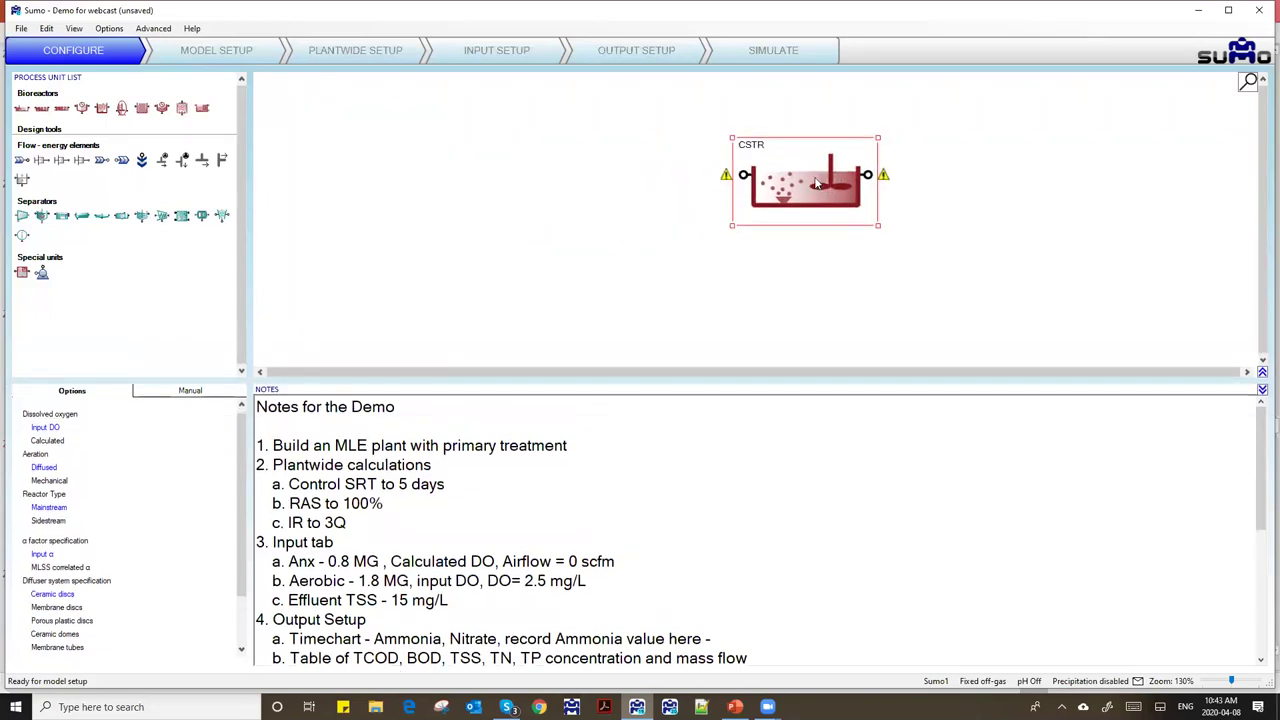
left_click_drag(41, 108, 590, 181)
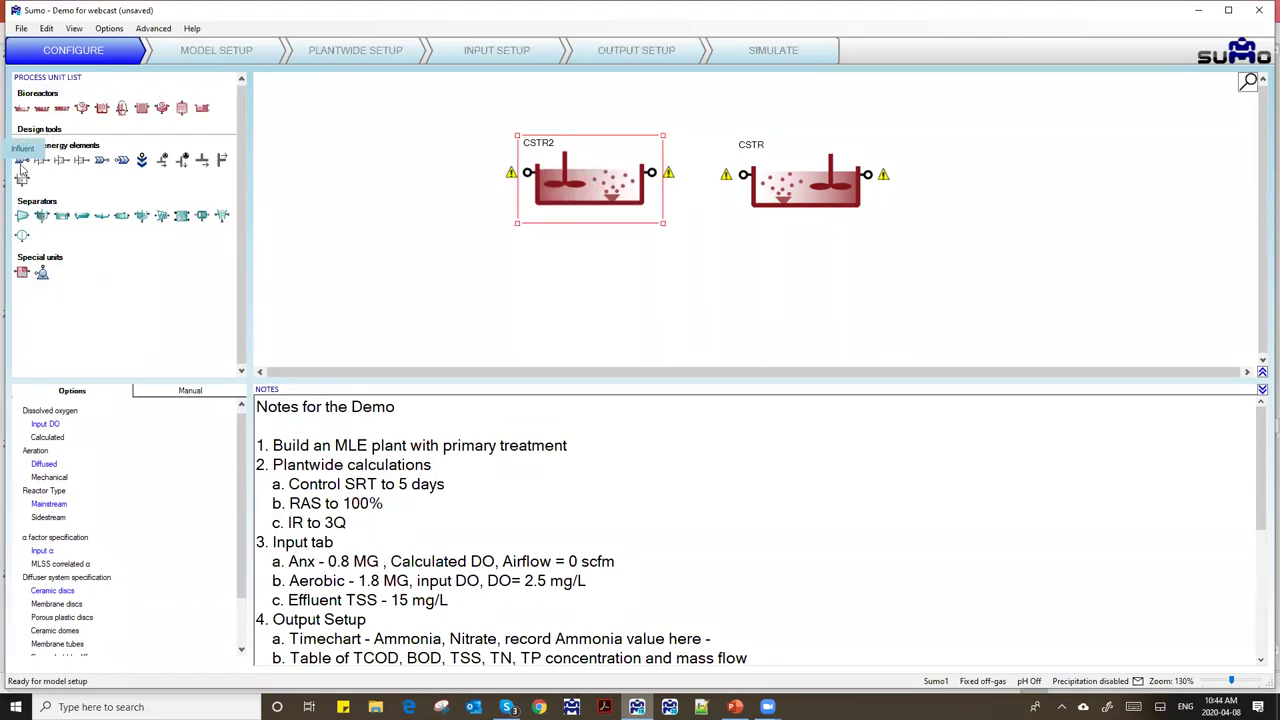
- Place an Influent unit upstream of the two CSTRs, leaving a wide gap before the first reactor
left_click_drag(22, 163, 333, 183)
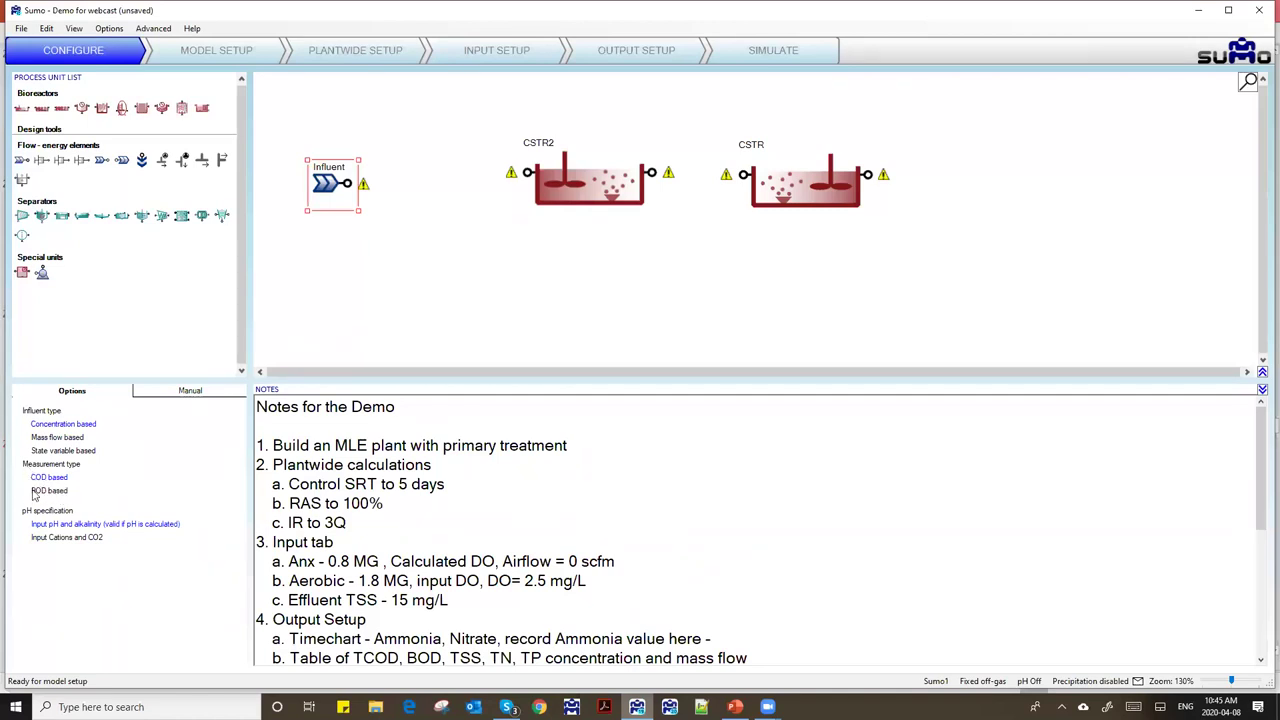
left_click_drag(337, 181, 397, 177)
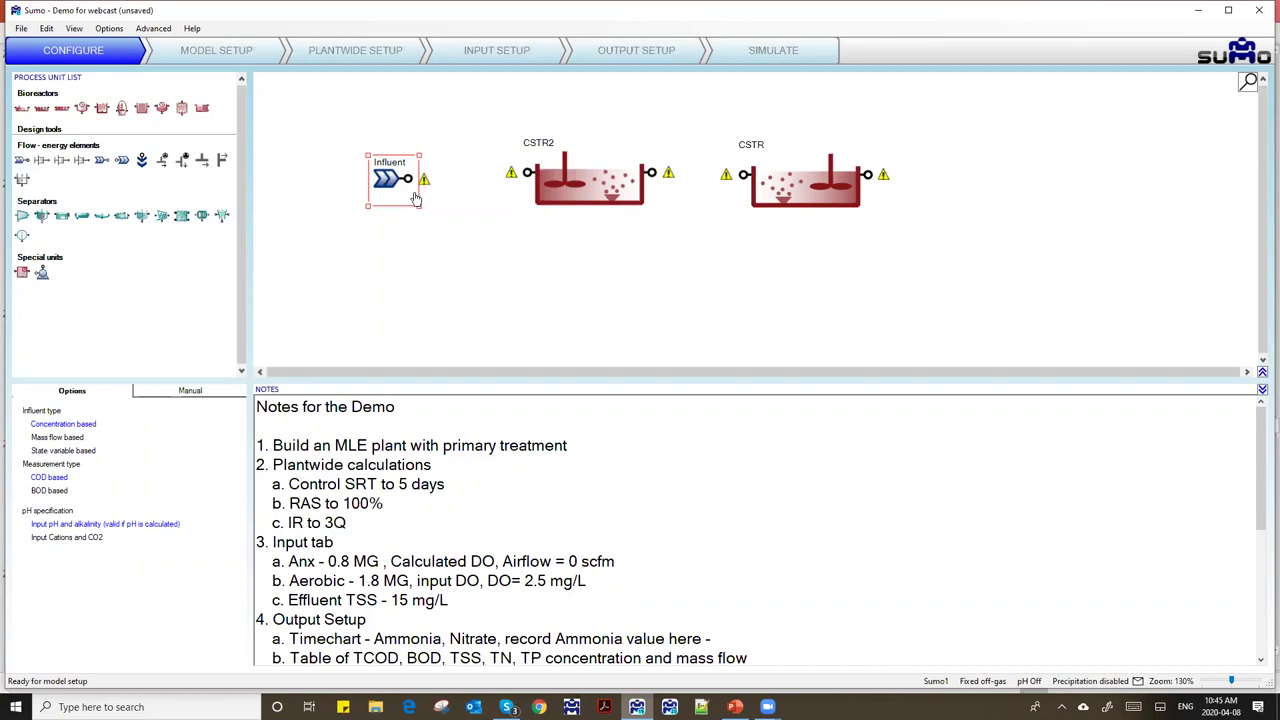
left_click_drag(382, 179, 325, 170)
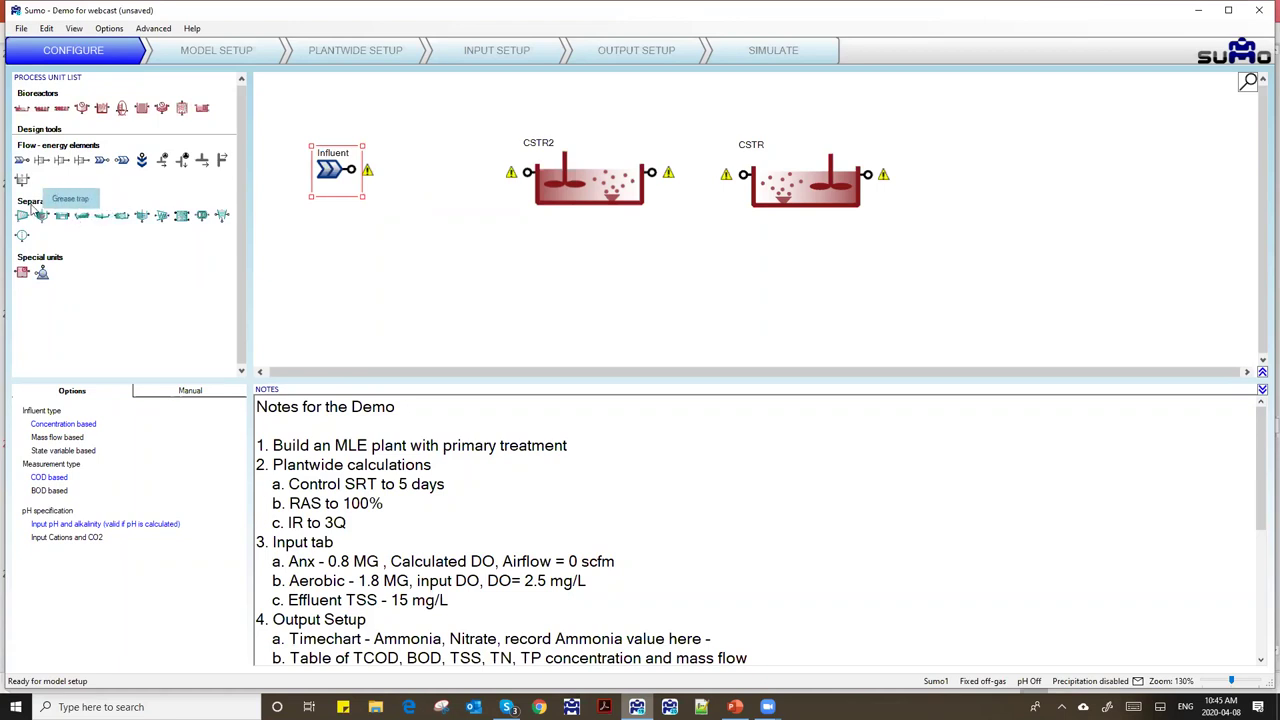
- Add a Primary separator below the influent, try Fixed effluent solids, and set its effluent specification back to Percent solids removal
left_click_drag(82, 218, 444, 240)
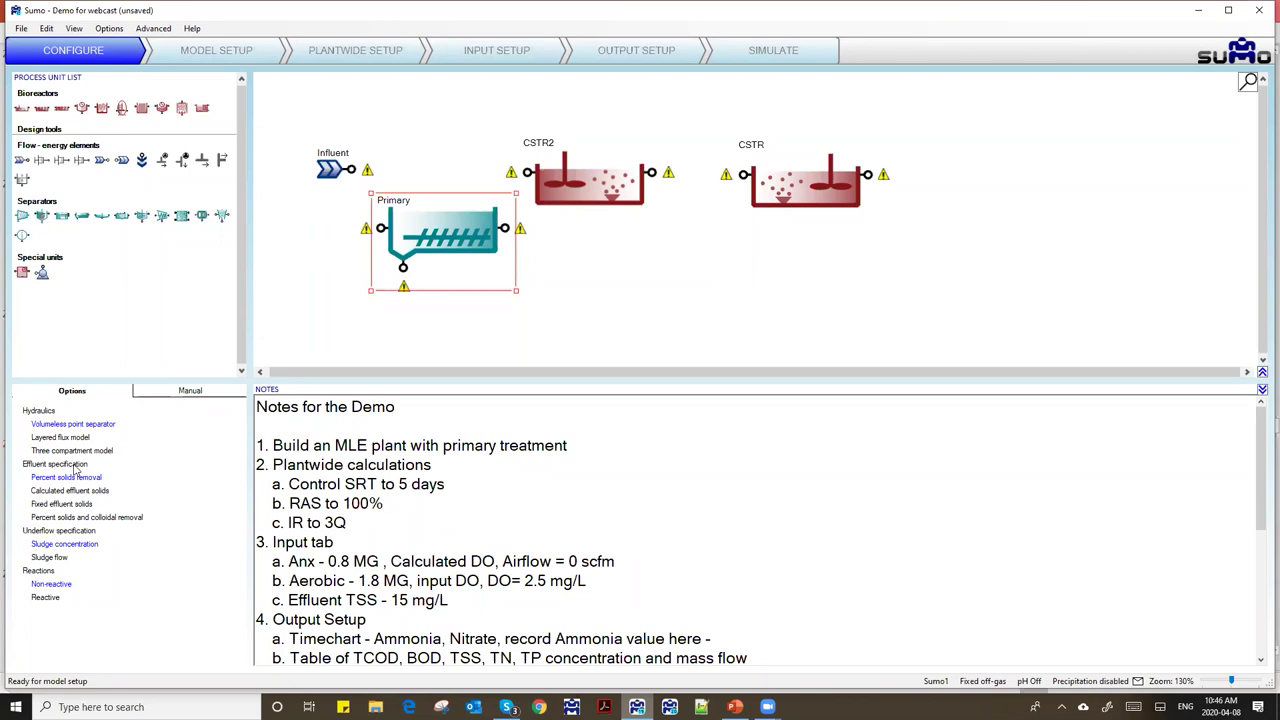
left_click(40, 505)
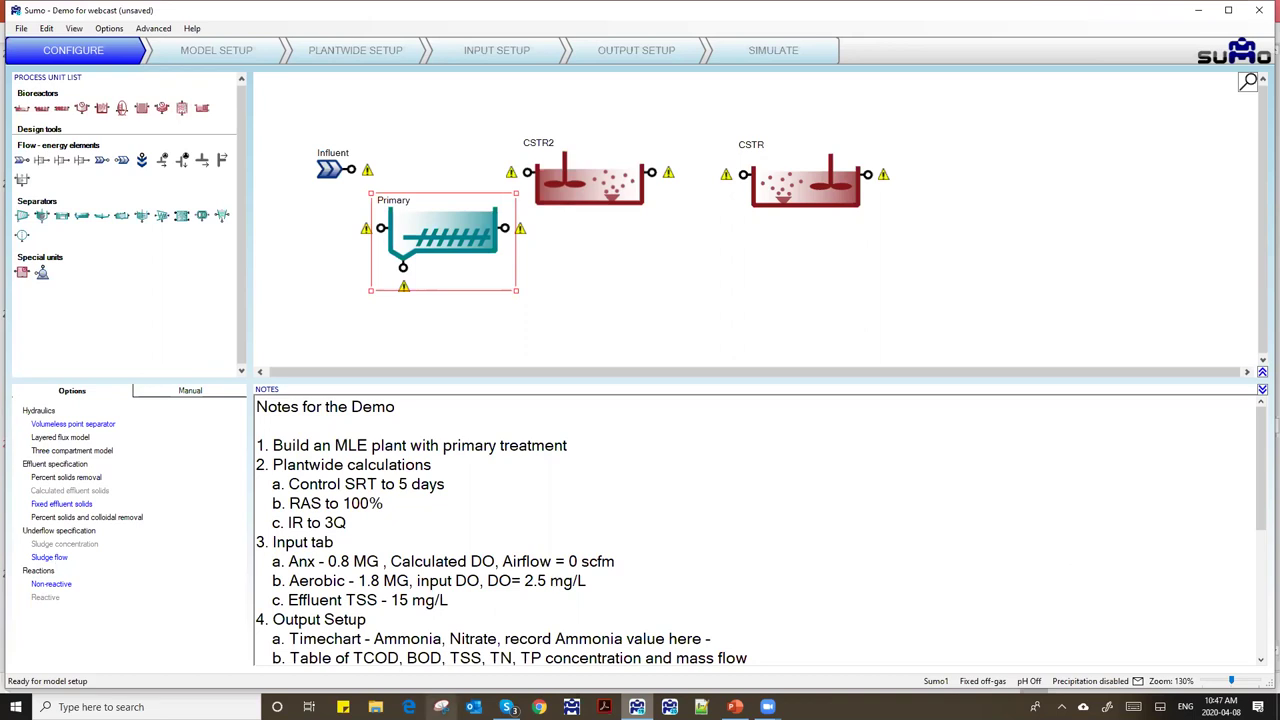
left_click(56, 478)
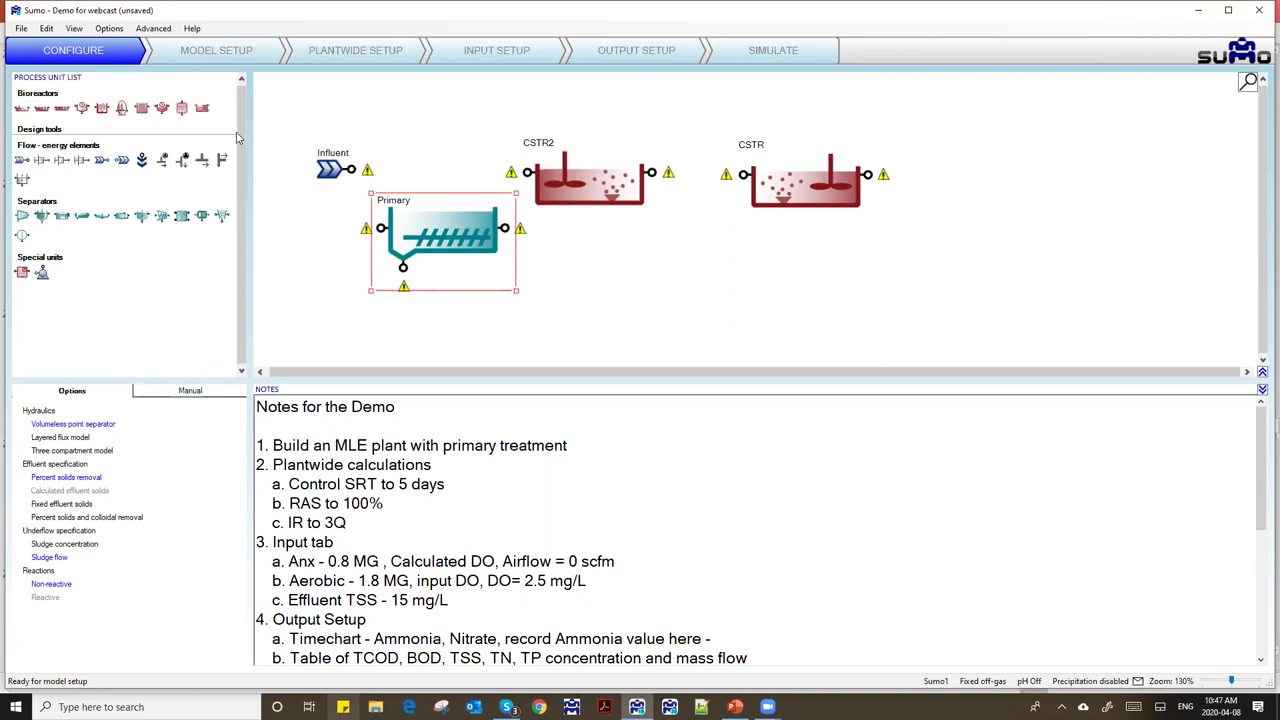
- Shift both CSTRs downstream and move the Primary into line between the influent and the first reactor
left_click_drag(577, 176, 630, 183)
left_click_drag(790, 173, 884, 173)
left_click_drag(640, 185, 710, 182)
left_click(448, 204)
left_click_drag(443, 244, 490, 189)
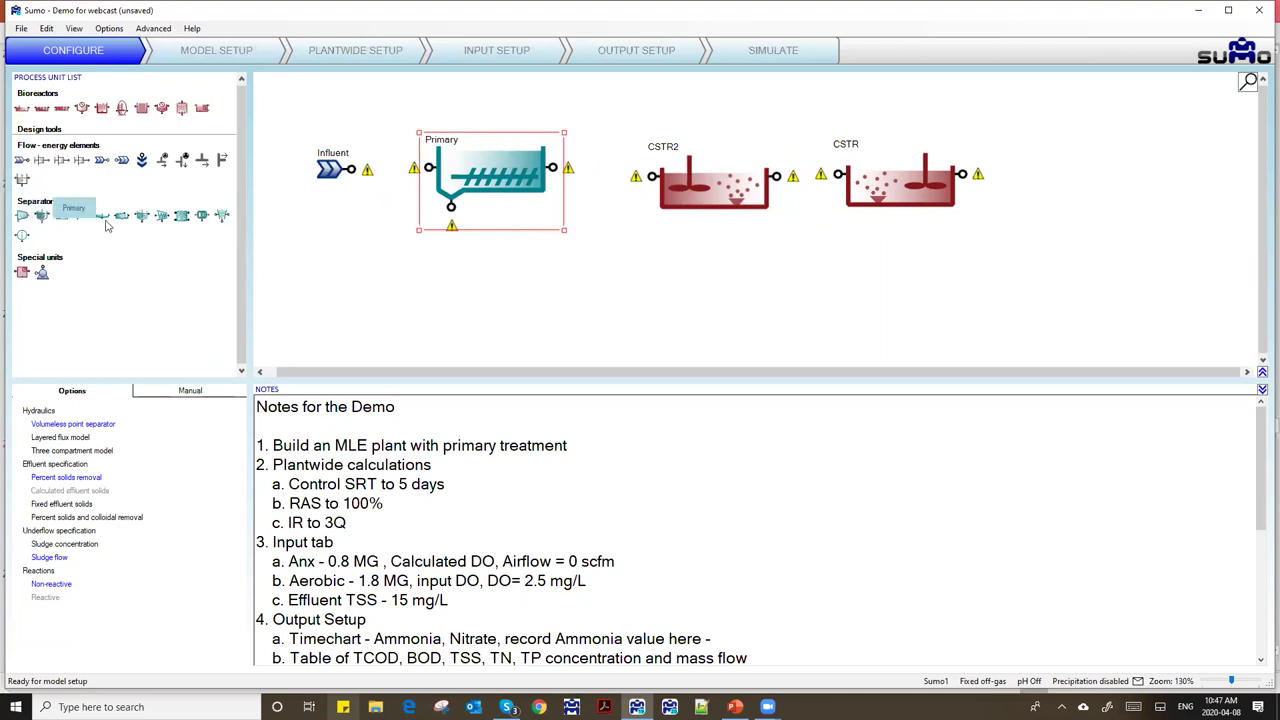
- Place a Clarifier downstream of the last CSTR and move the Influent and Primary farther upstream
left_click_drag(107, 226, 1119, 189)
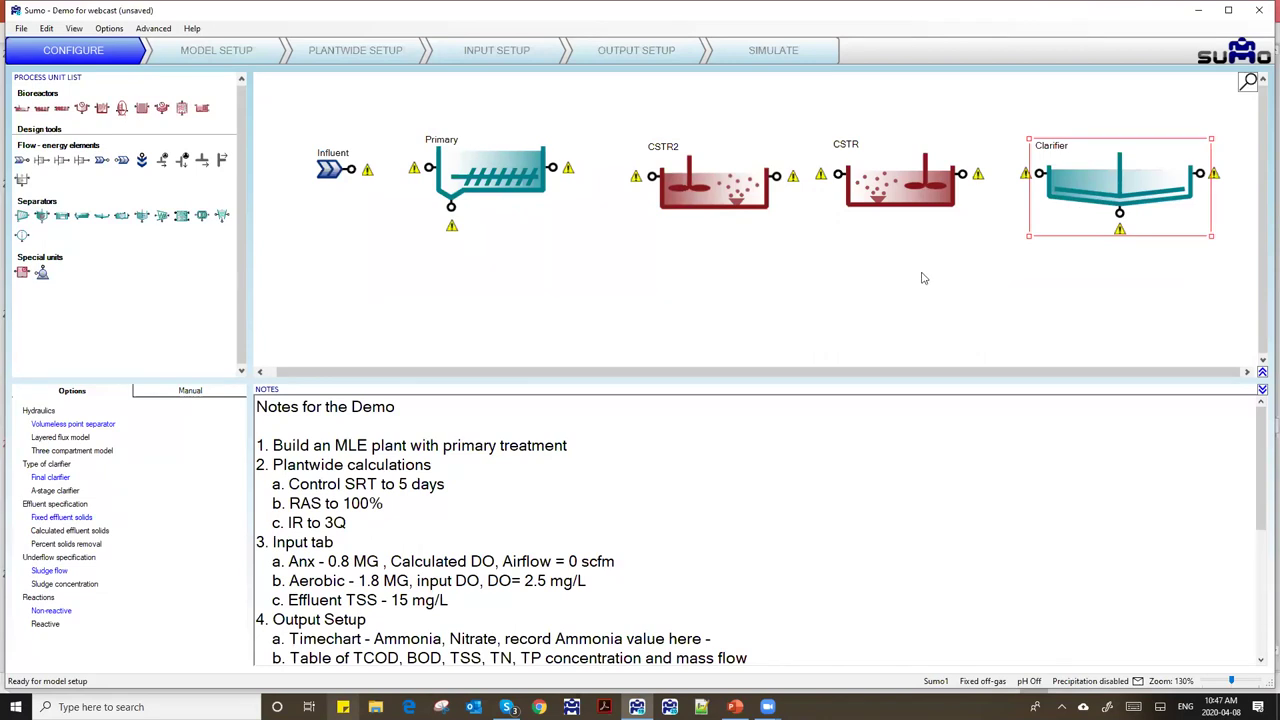
scroll(924, 278, "down", 3)
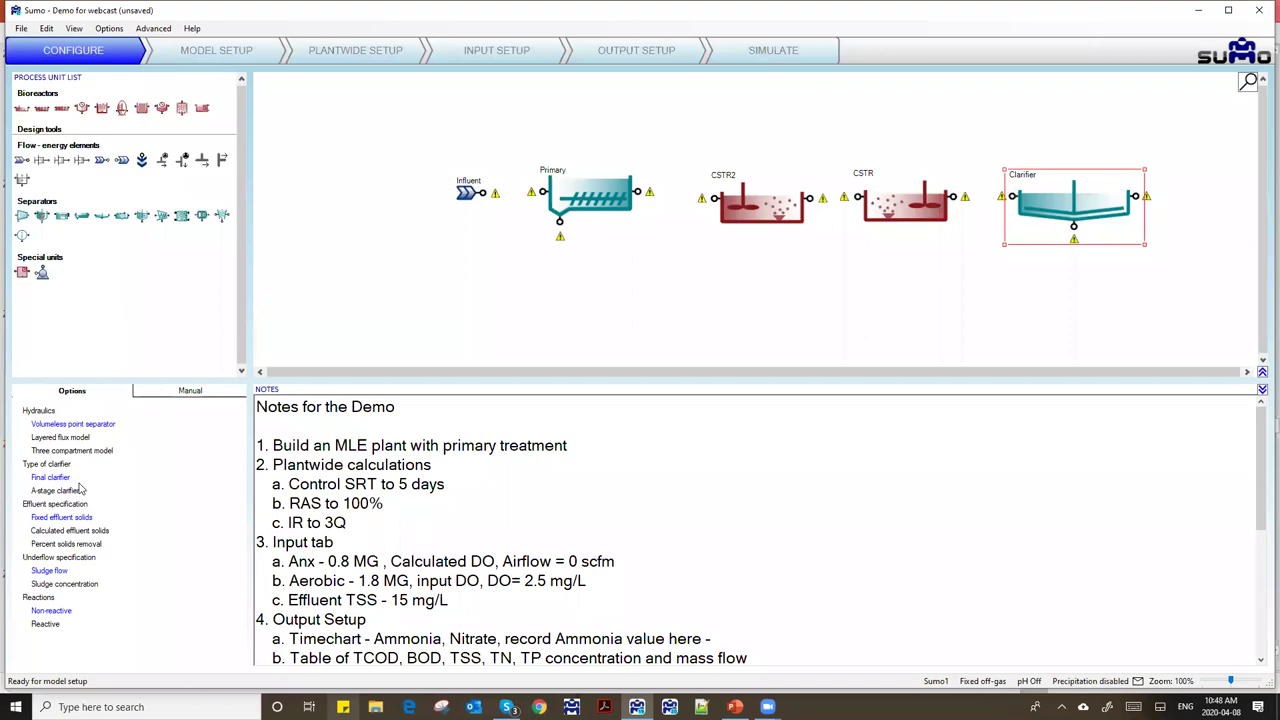
left_click_drag(470, 192, 362, 196)
left_click_drag(540, 210, 471, 211)
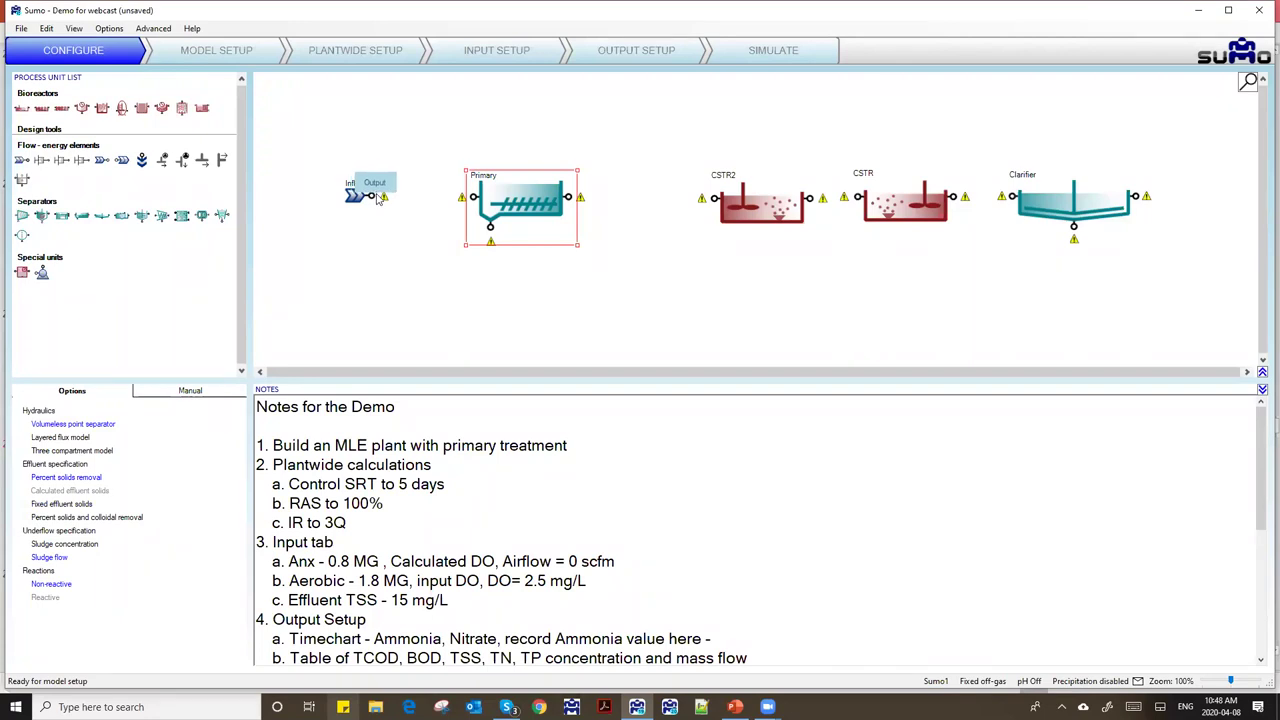
- Connect the Influent outlet to the Primary inlet and move the Influent upstream, level with that inlet
scroll(385, 203, "up", 2)
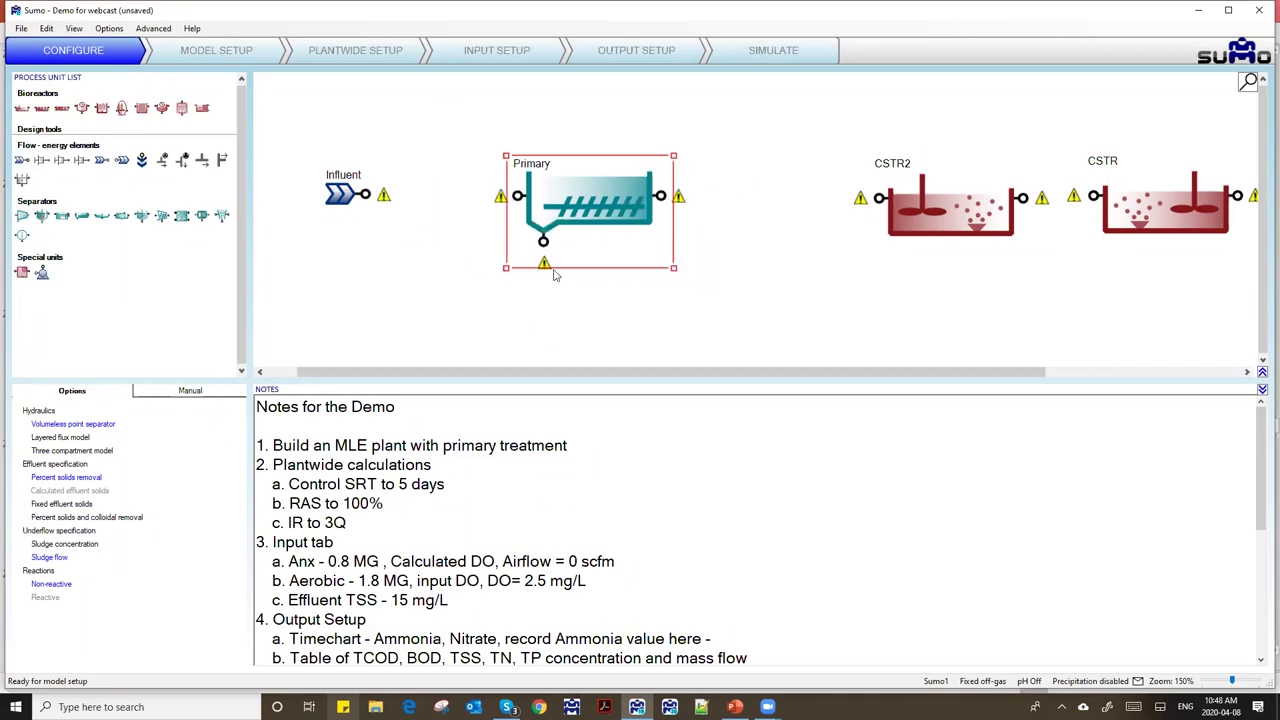
scroll(588, 249, "down", 2)
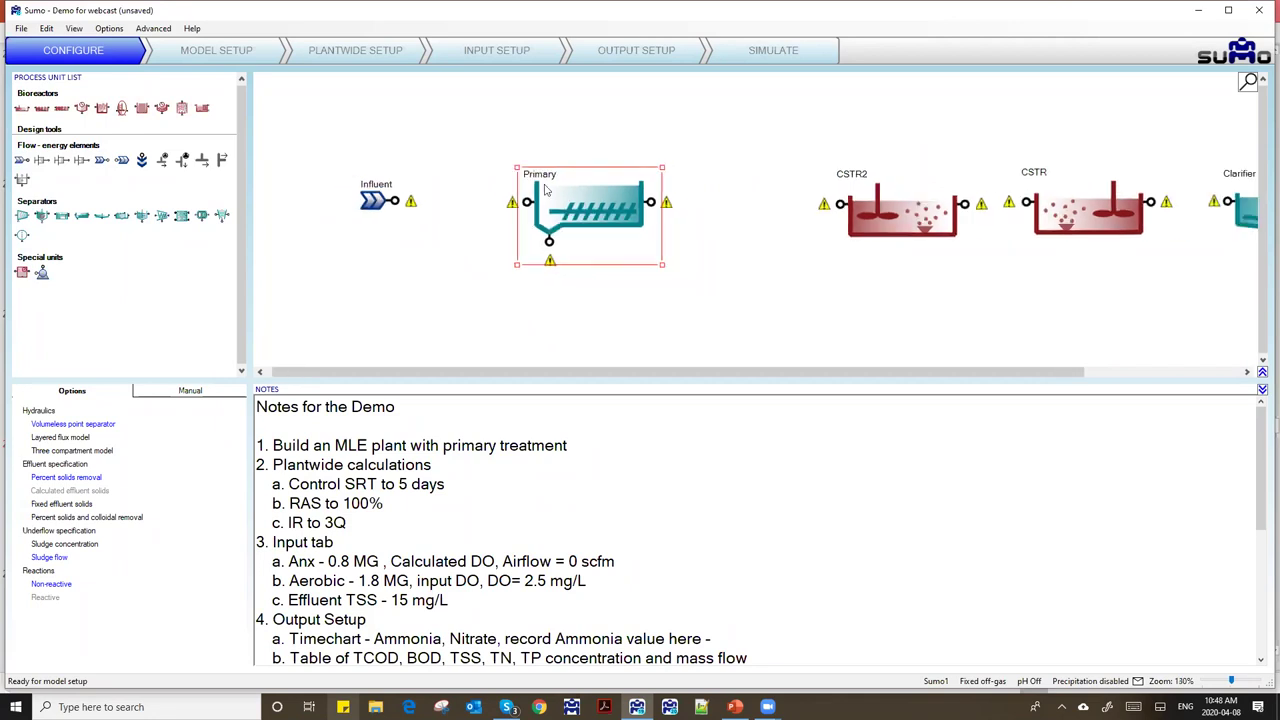
scroll(780, 299, "down", 1)
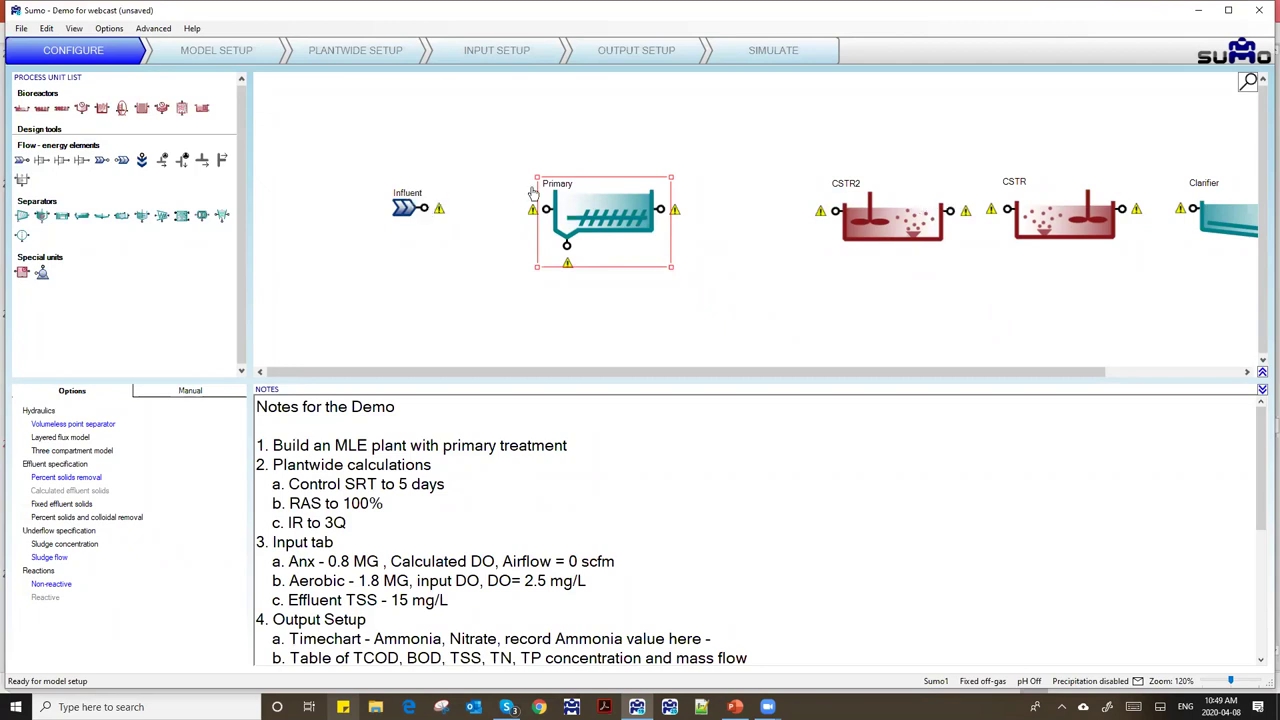
left_click_drag(406, 208, 333, 226)
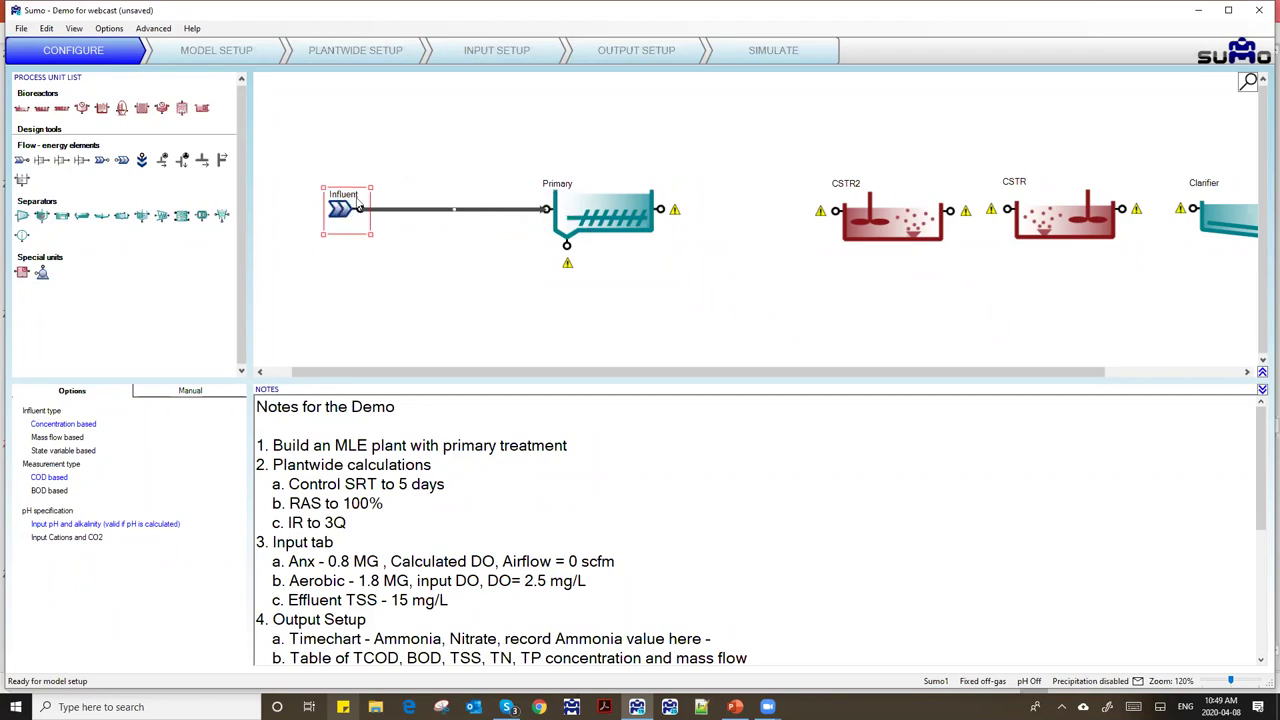
- Rename the Influent-to-Primary pipe as Primary influent with its name shown, and disconnect it
right_click(453, 210)
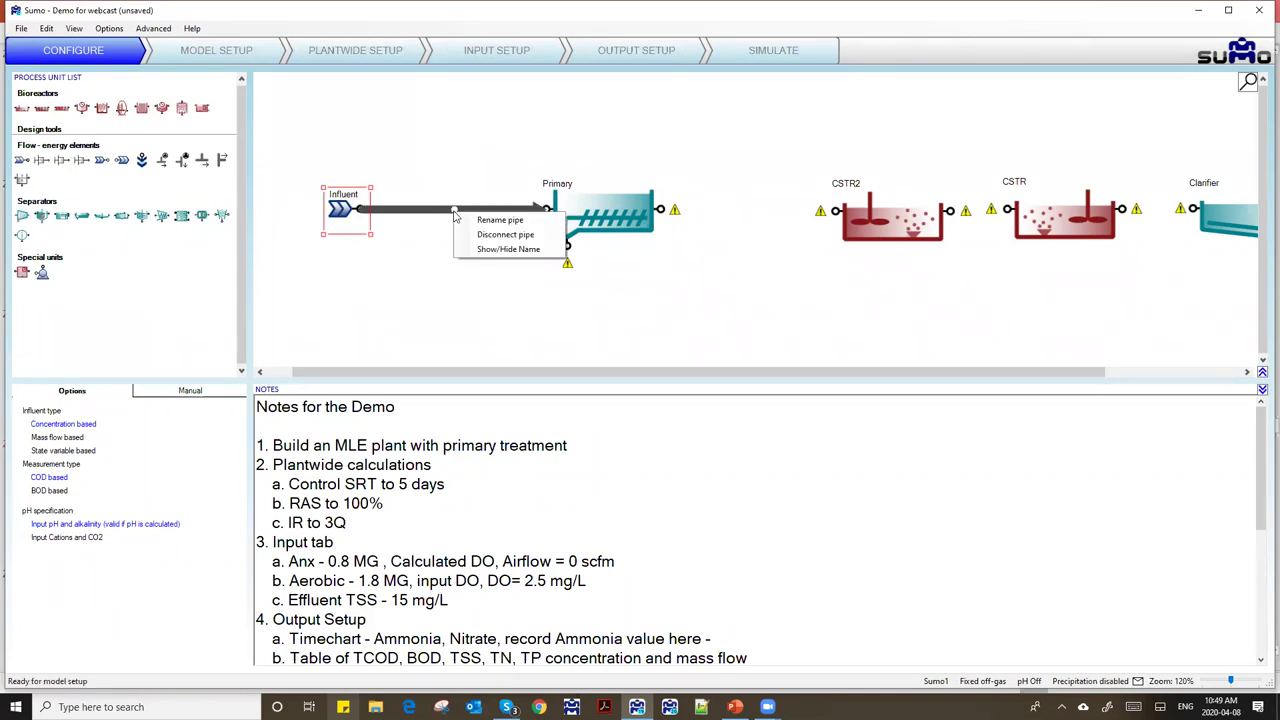
left_click(474, 219)
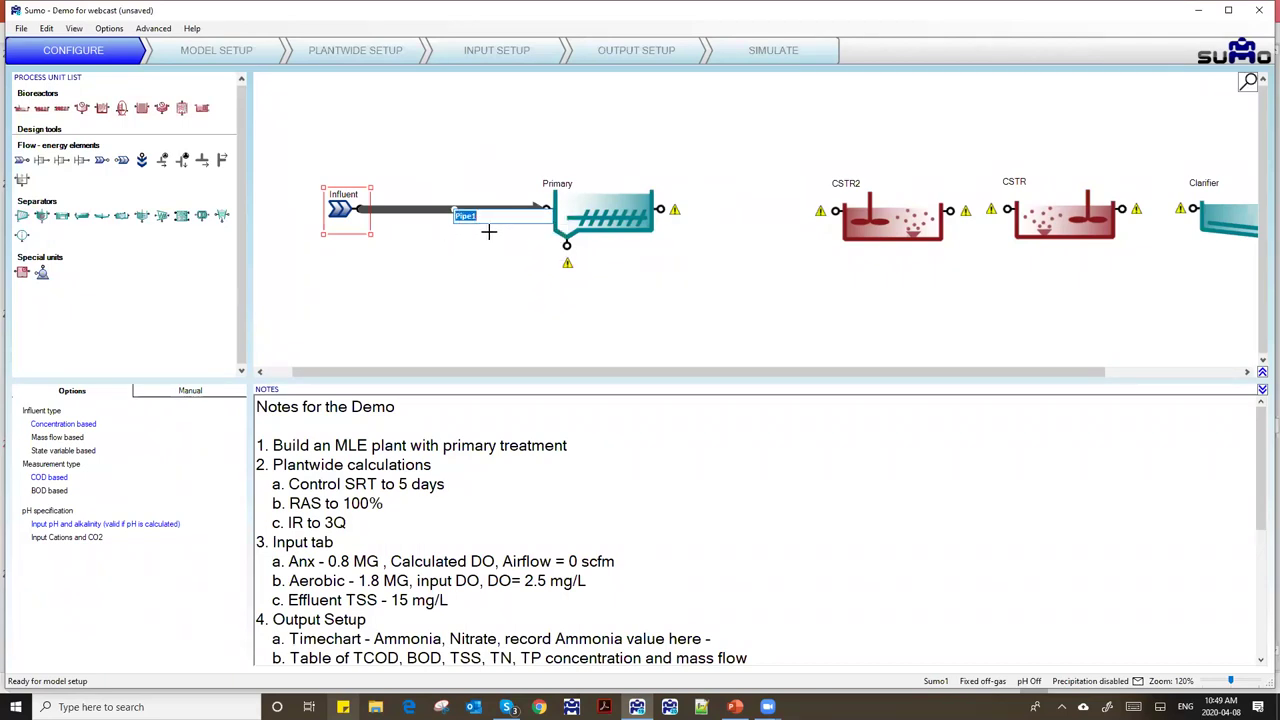
type("Primary influent")
key("Return")
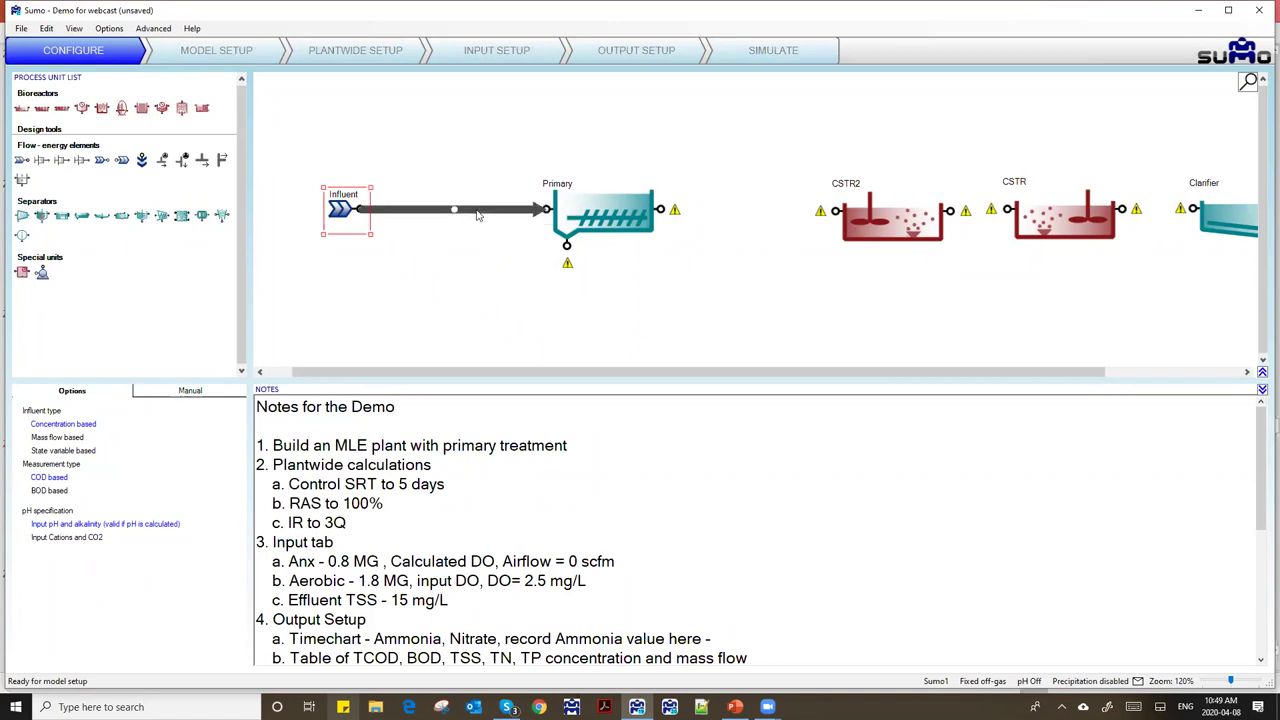
right_click(482, 219)
left_click(495, 248)
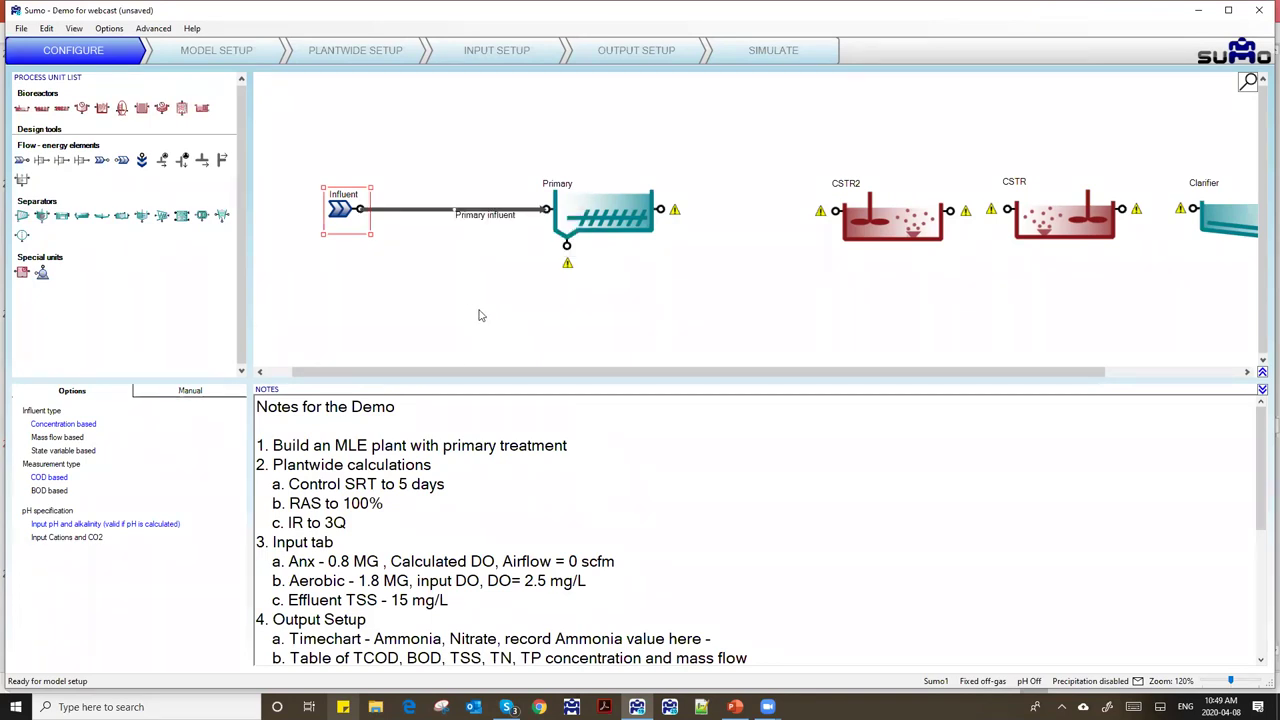
right_click(458, 217)
left_click(482, 236)
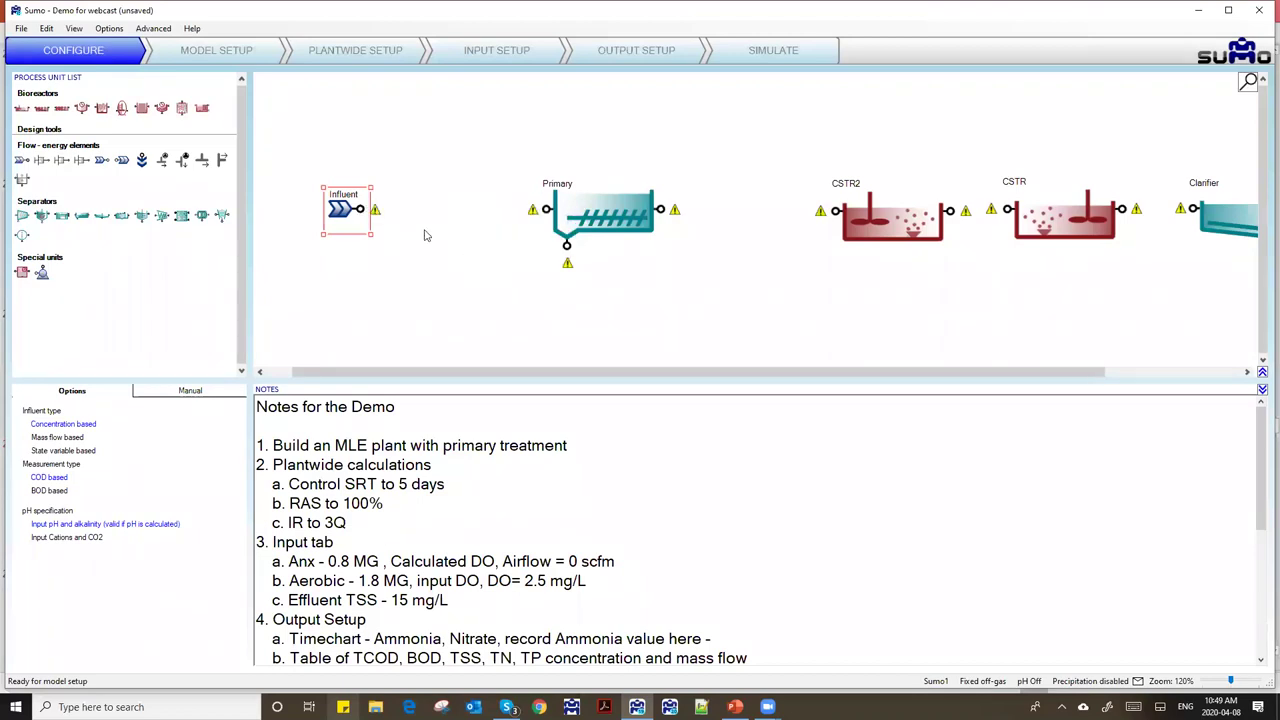
- Connect the Influent outlet to the Primary inlet and position the Influent so the pipe runs level
left_click_drag(347, 211, 333, 208)
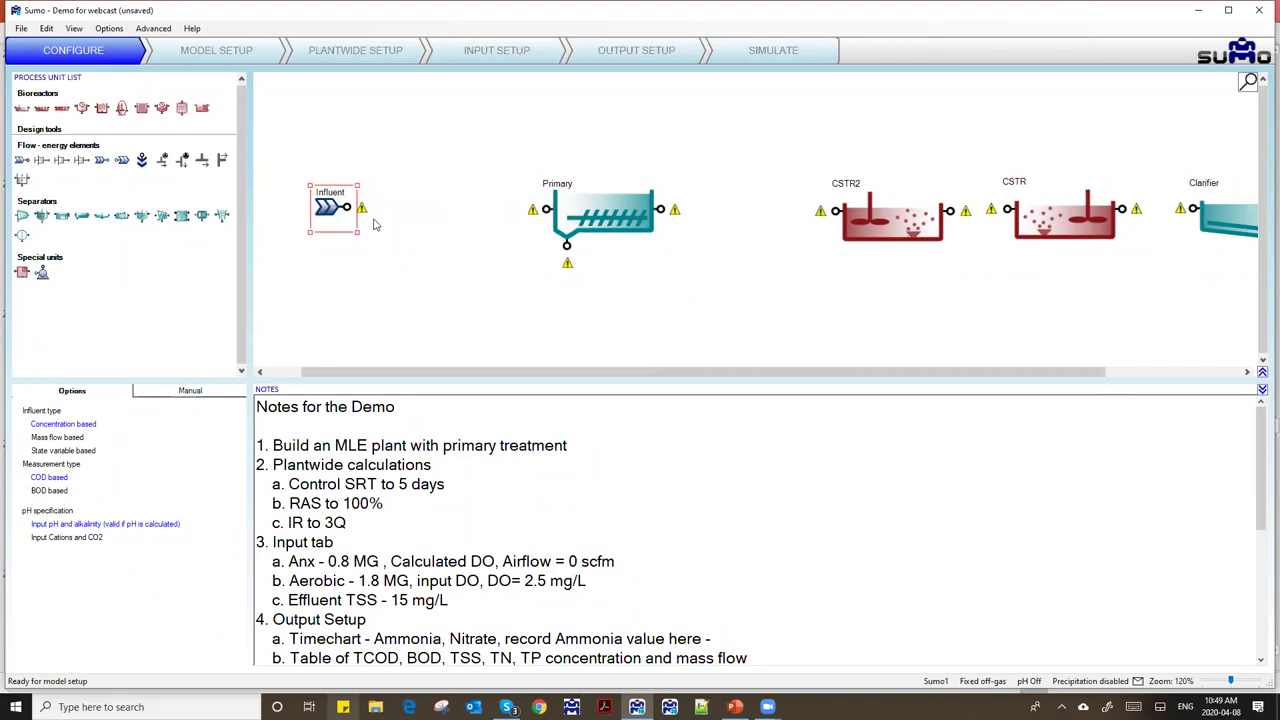
left_click_drag(346, 207, 541, 215)
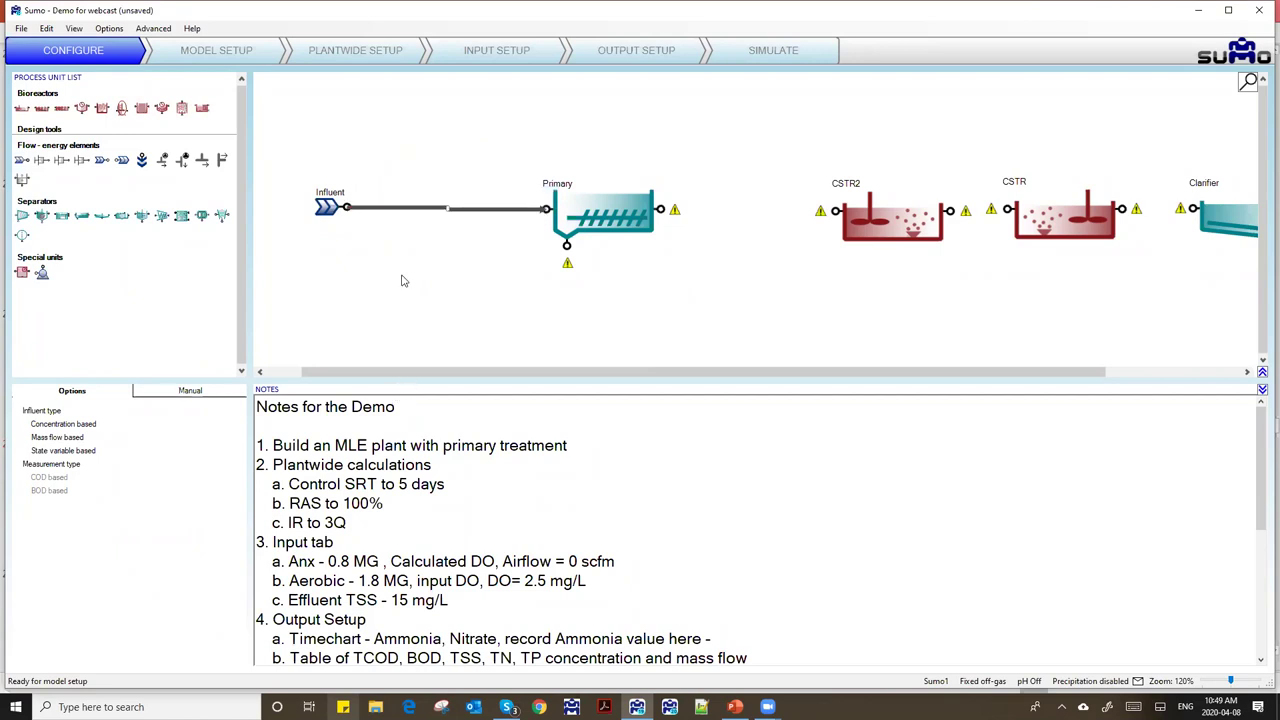
left_click_drag(321, 213, 353, 214)
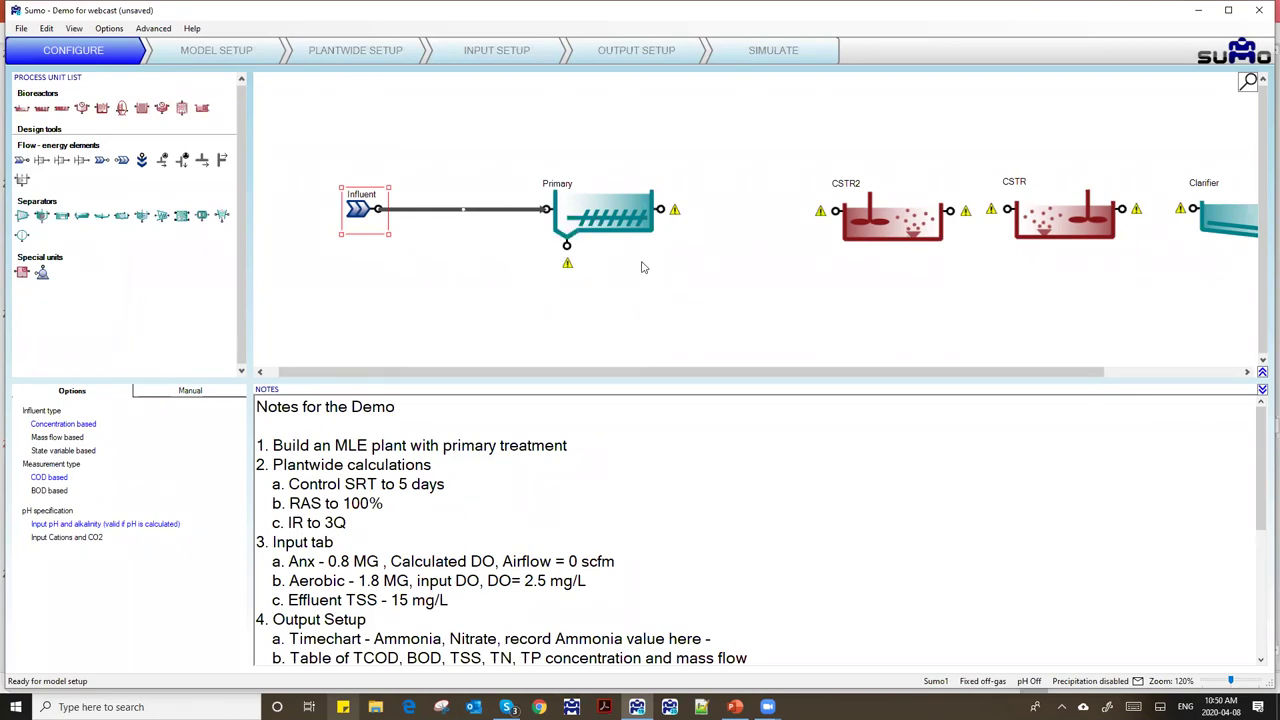
- Shift all the units together toward the upstream edge of the board and connect the Primary effluent to CSTR2
scroll(699, 266, "down", 3)
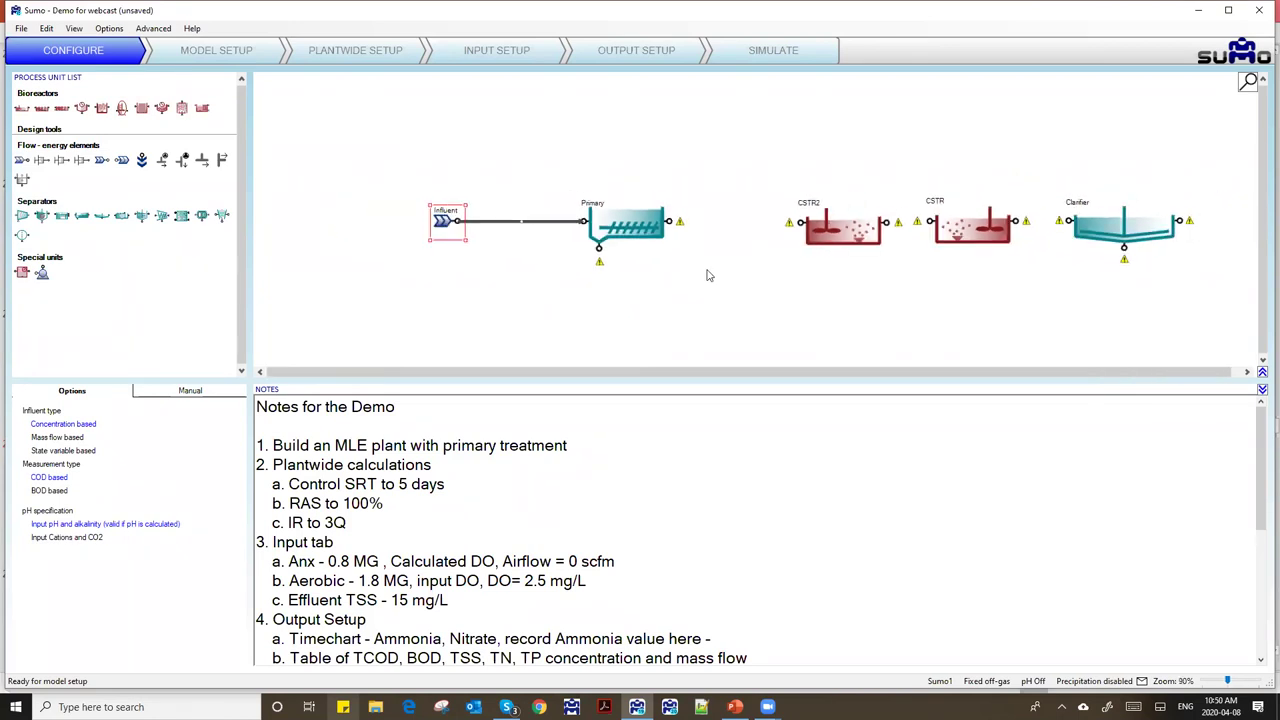
left_click_drag(400, 160, 1242, 298)
left_click_drag(1099, 241, 930, 214)
left_click(606, 329)
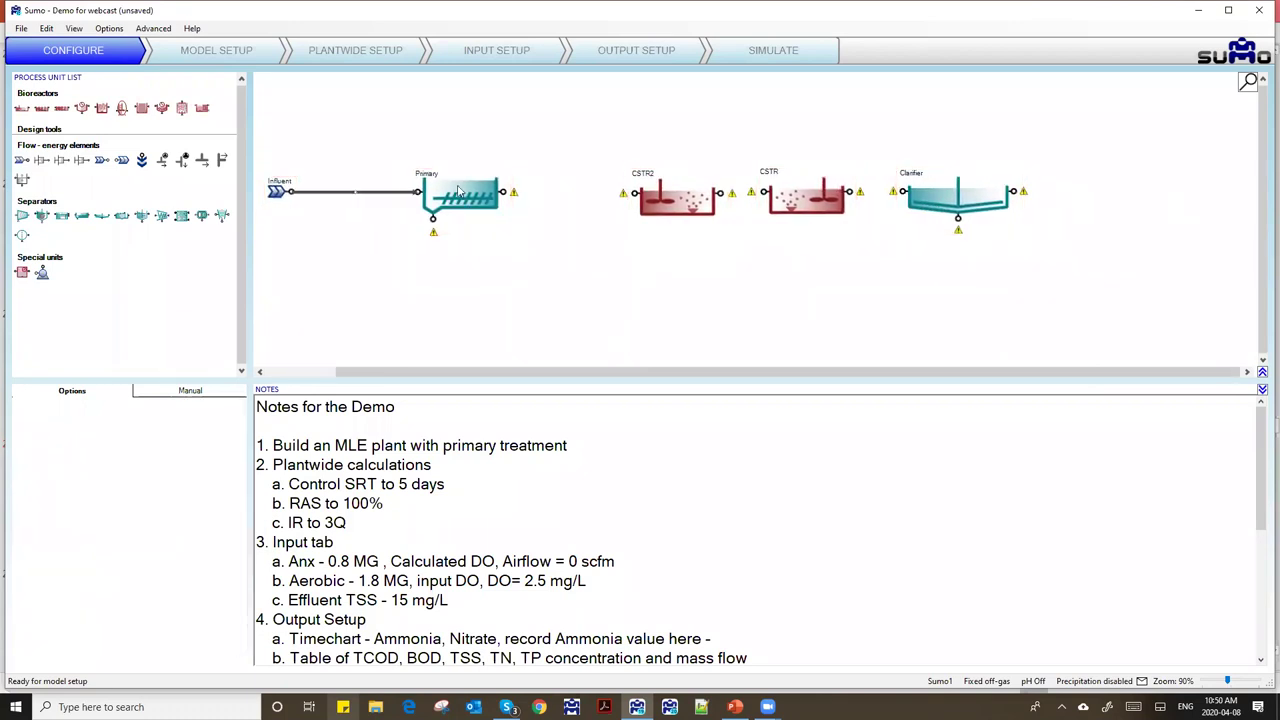
left_click_drag(503, 191, 634, 194)
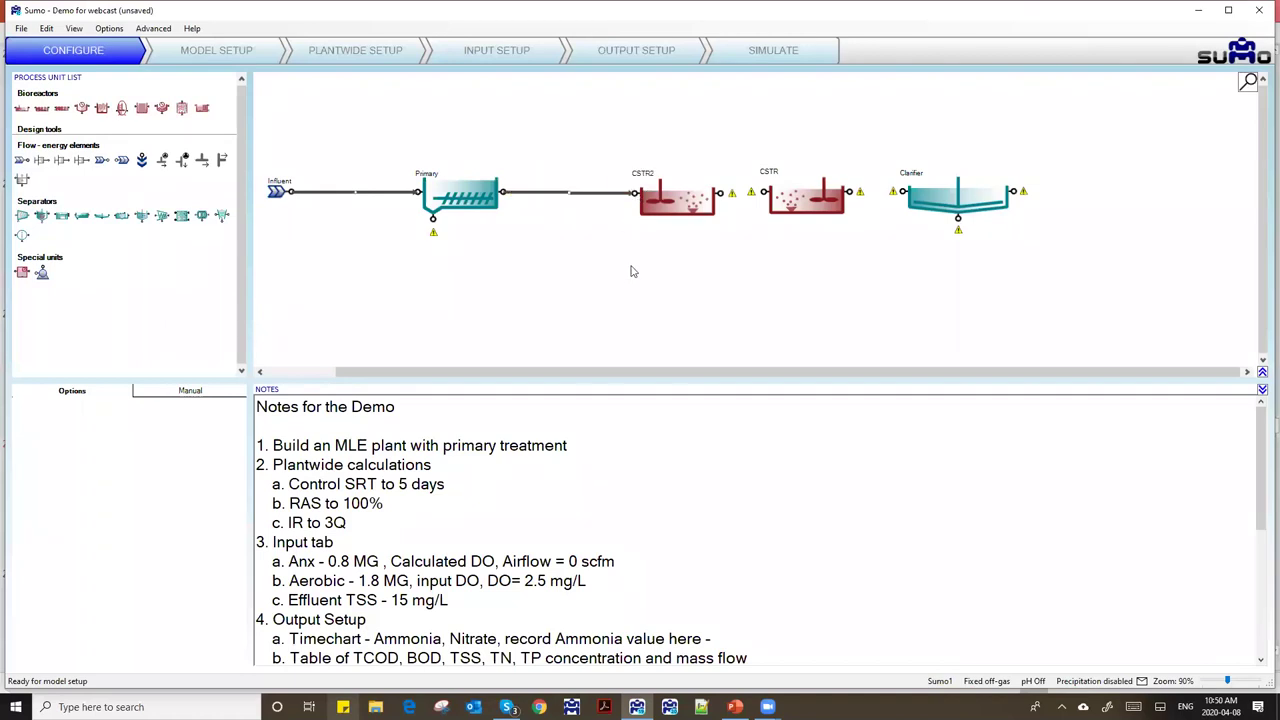
- Rename the CSTR2 reactor as Anoxic
right_click(678, 202)
left_click(726, 238)
type("Anoxi")
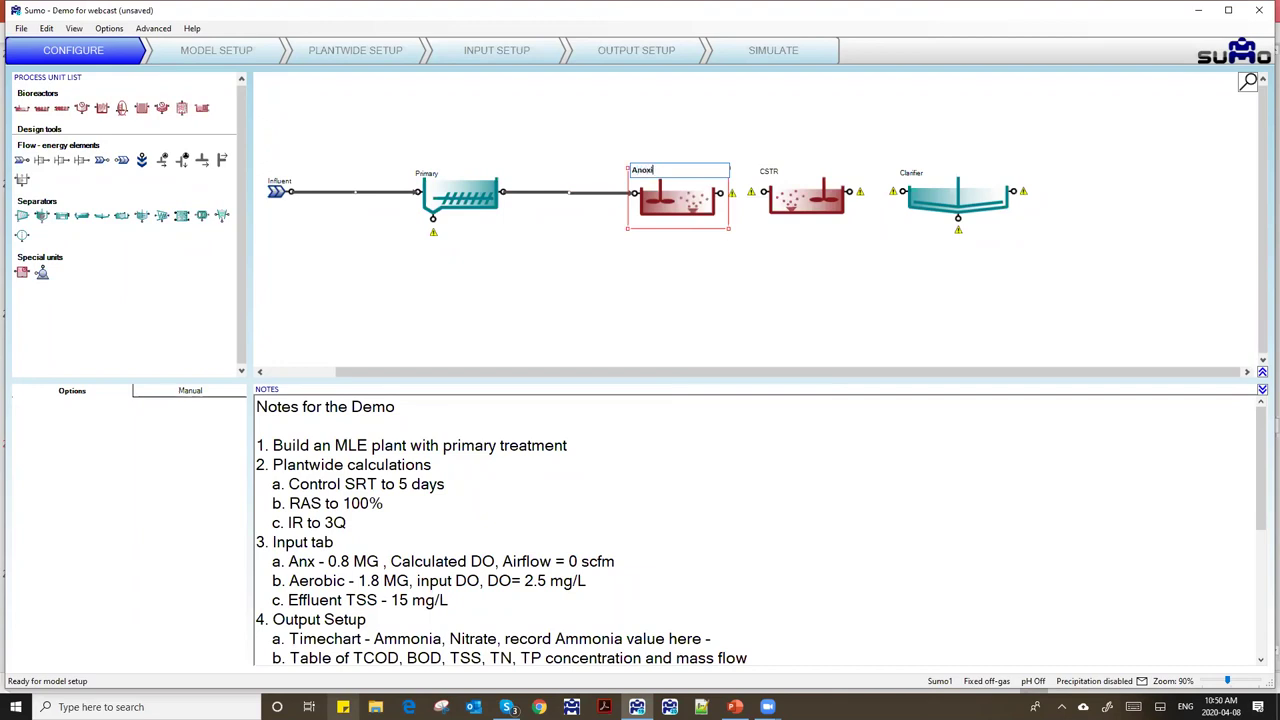
type("c")
key("Return")
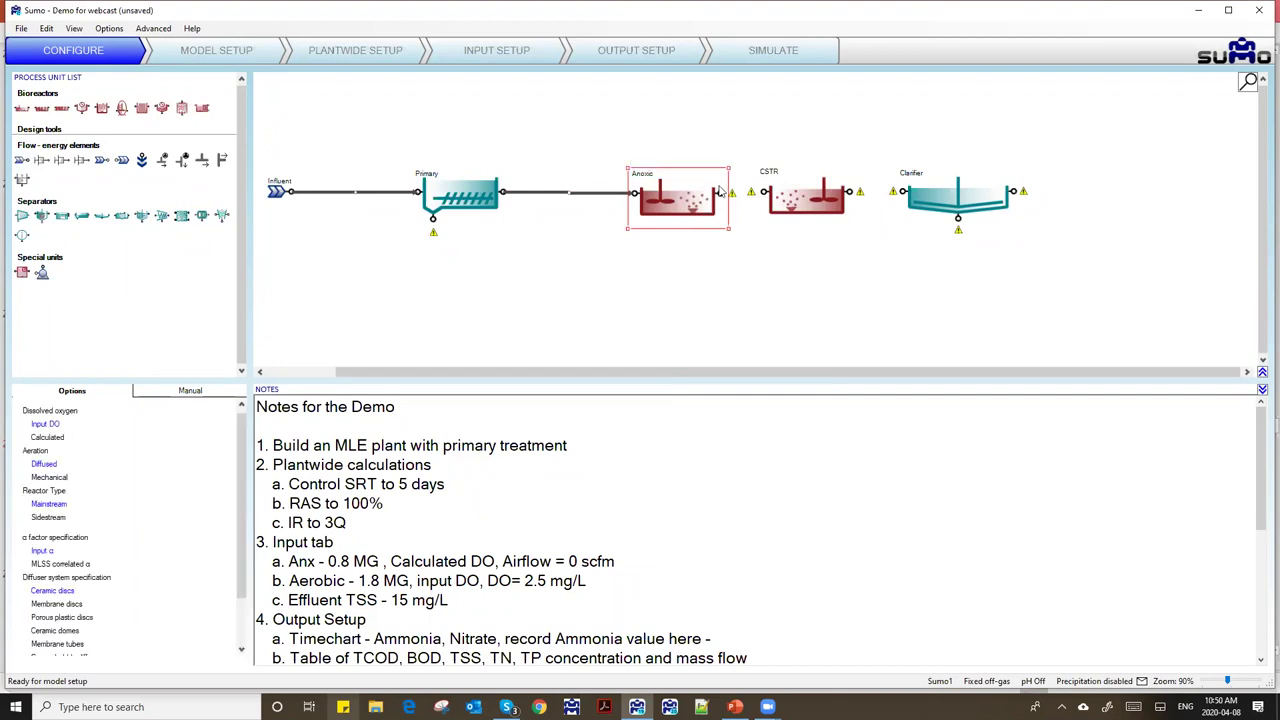
- Mirror the downstream CSTR left-right and line it up between the Anoxic reactor and the Clarifier
left_click_drag(719, 192, 764, 206)
left_click(766, 198)
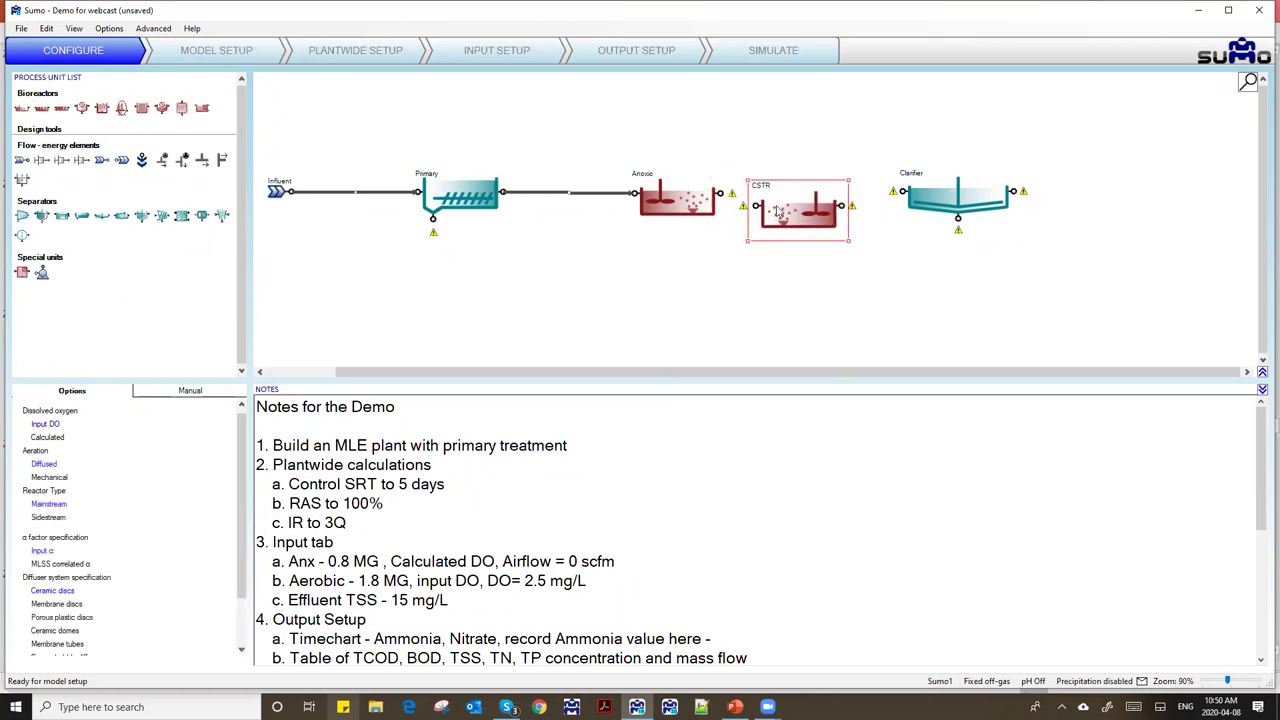
left_click(720, 195)
right_click(794, 214)
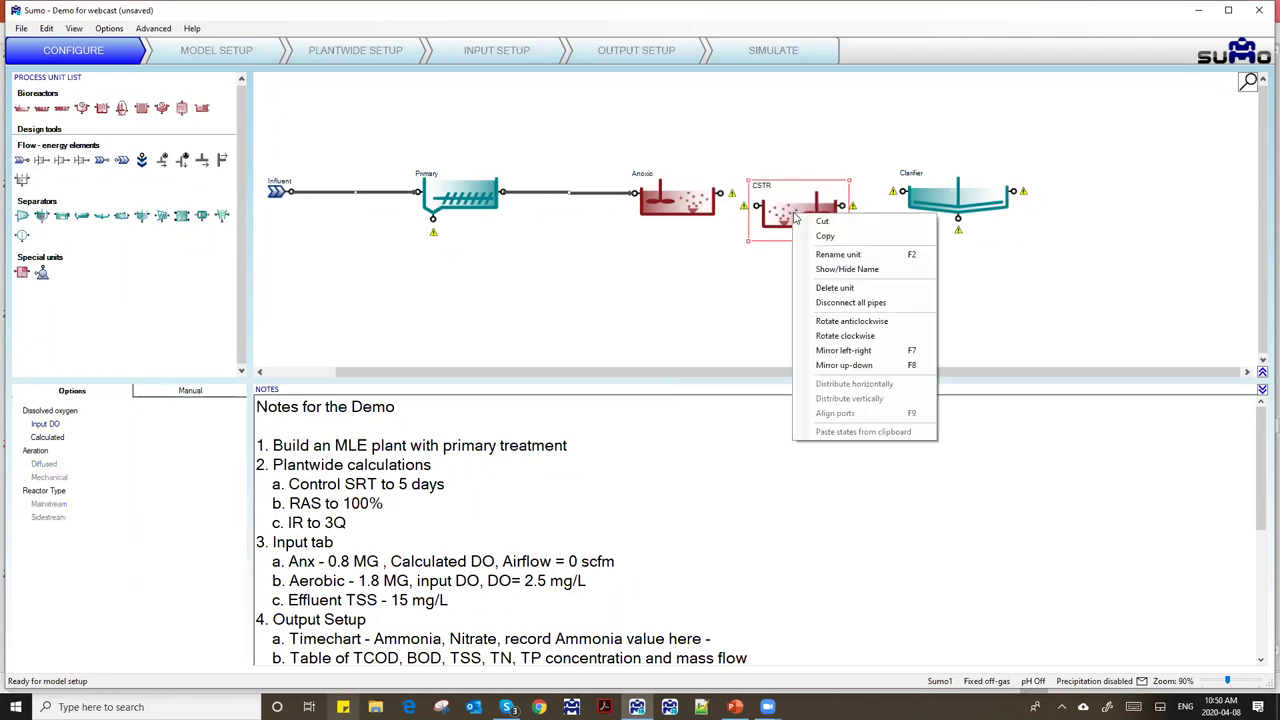
left_click(836, 350)
left_click_drag(799, 211, 819, 199)
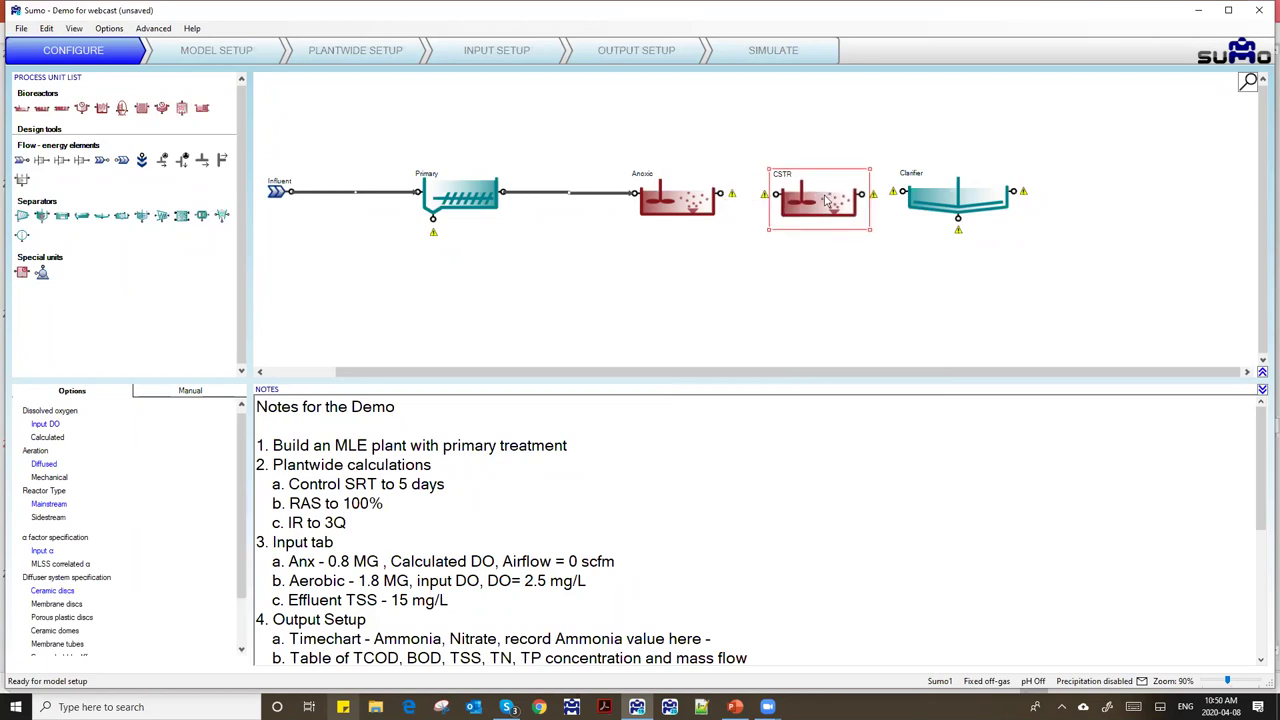
- Connect the Anoxic outlet to the CSTR inlet and the CSTR outlet to the Clarifier inlet
left_click(745, 190)
left_click_drag(719, 193, 773, 195)
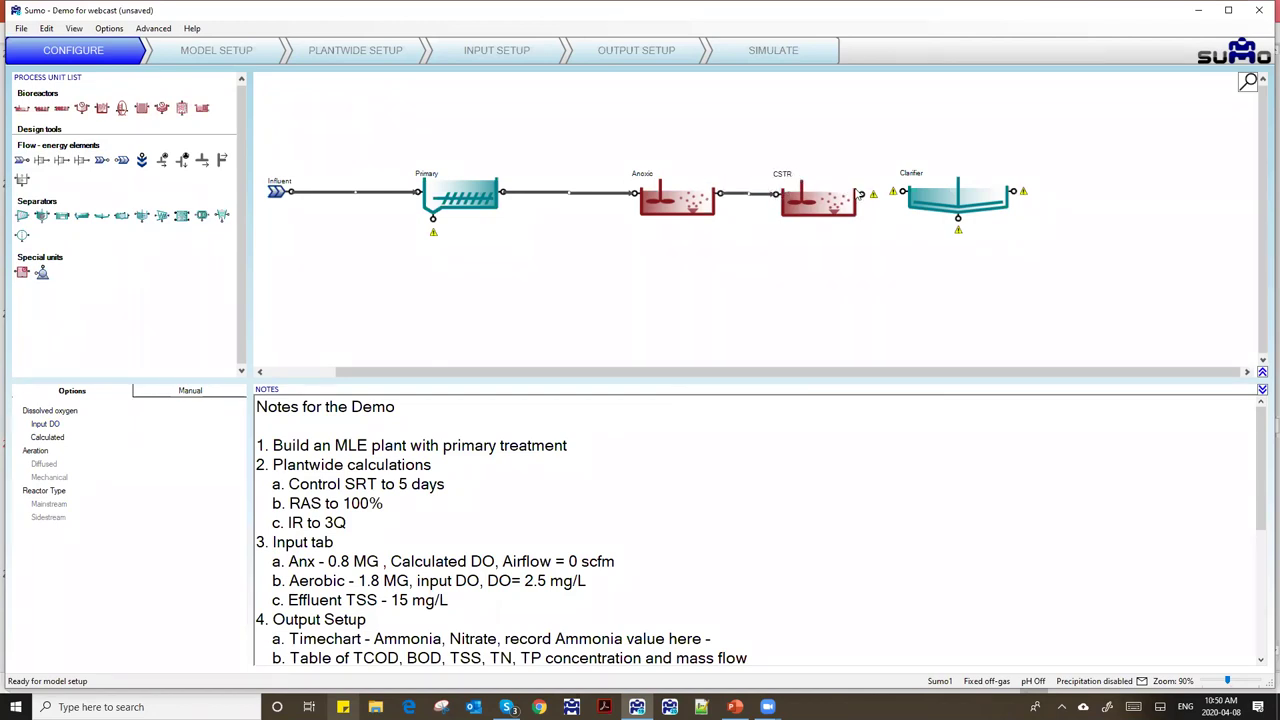
left_click_drag(860, 193, 904, 196)
- Reposition the Anoxic reactor, CSTR and Clarifier so they are spaced apart and their connecting pipes run level
left_click_drag(663, 200, 623, 200)
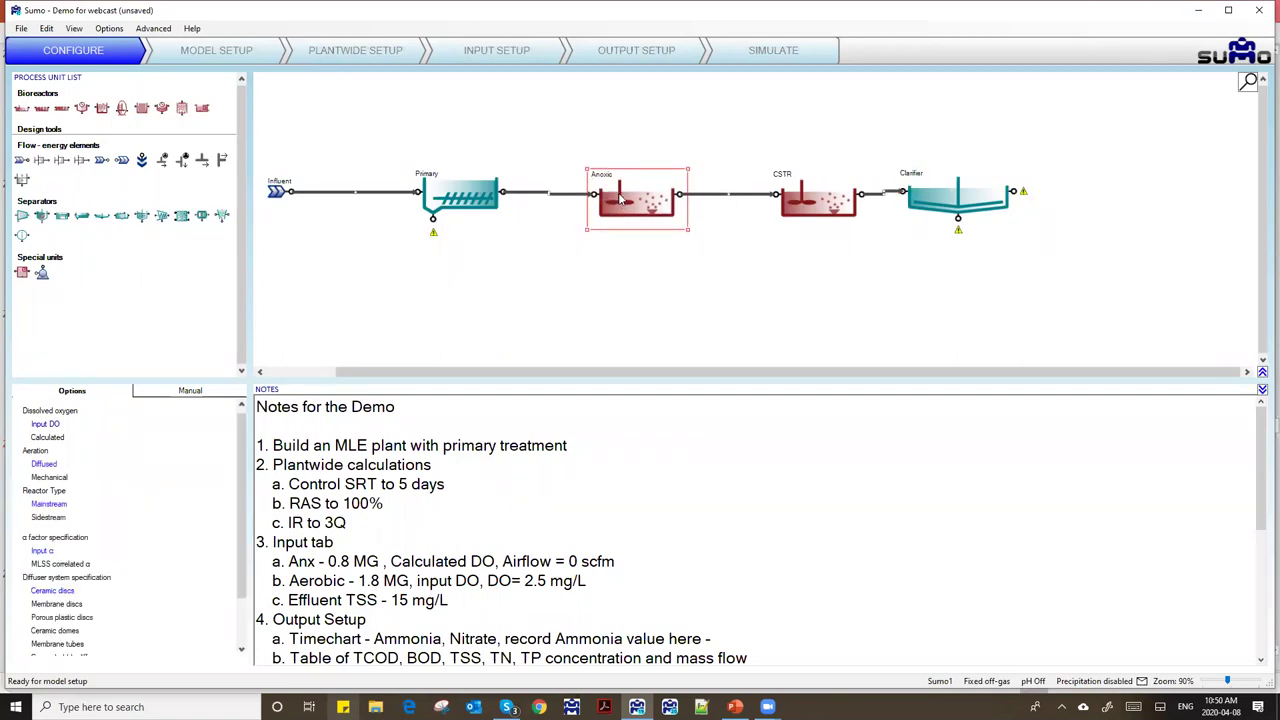
left_click(803, 205)
left_click_drag(803, 205, 758, 200)
left_click_drag(973, 198, 960, 192)
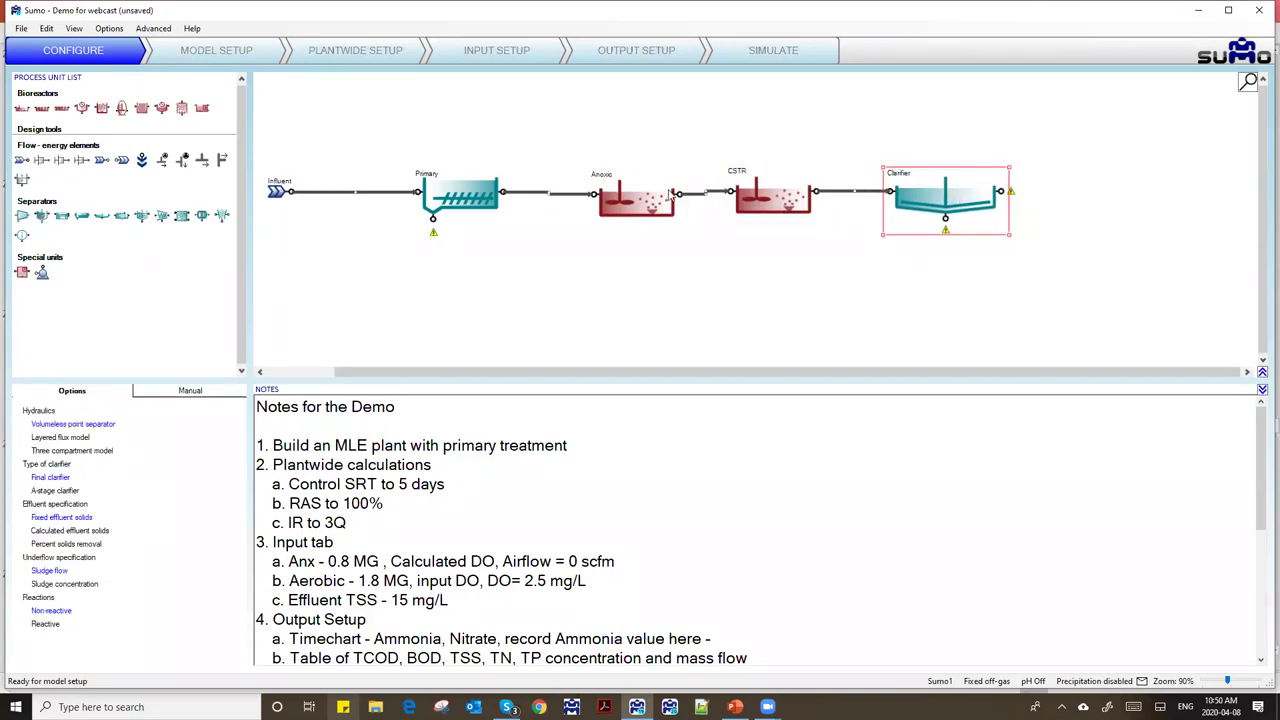
left_click(645, 195)
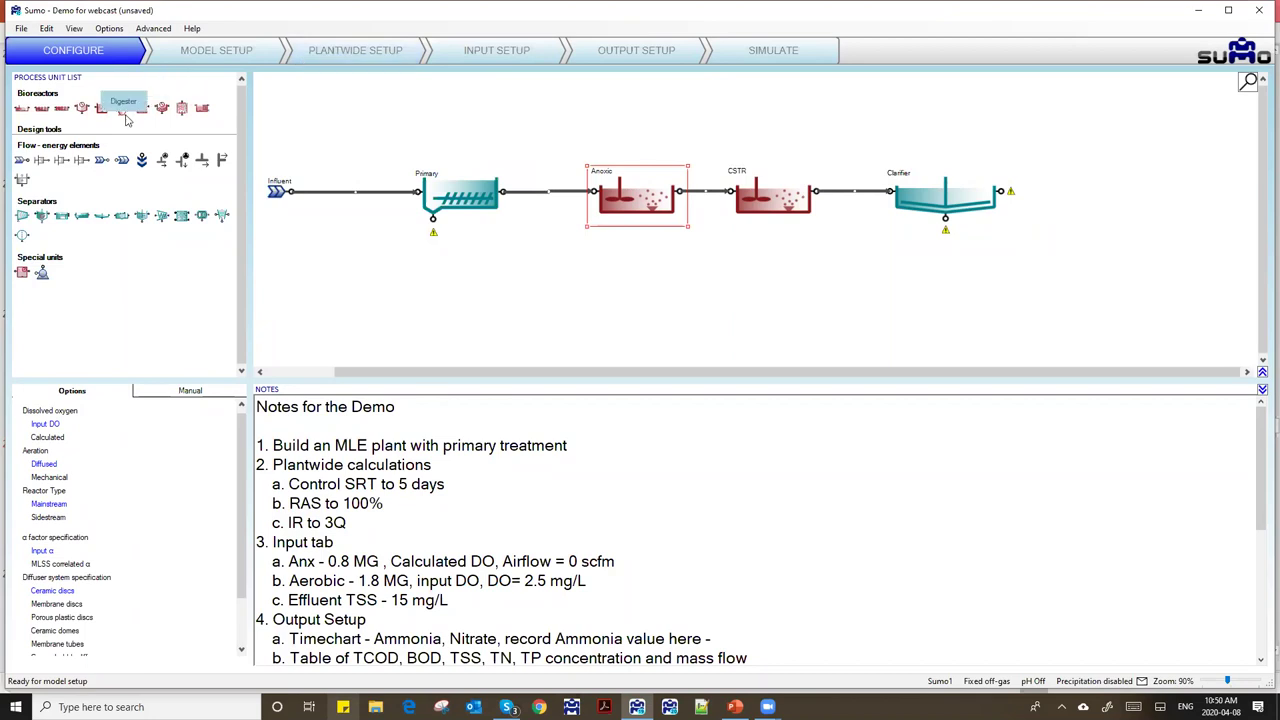
- Place a Side flow divider with side pump and a Side flow combiner below the main process line
left_click_drag(162, 160, 394, 275)
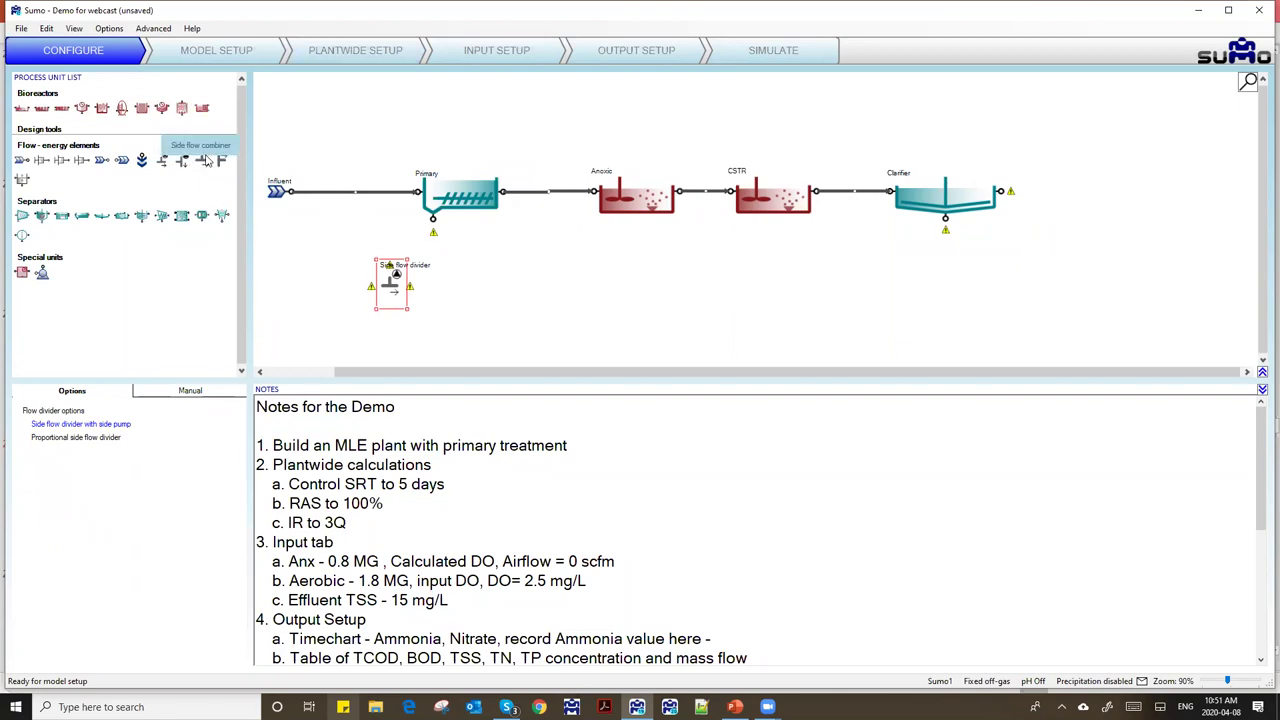
left_click_drag(183, 161, 540, 286)
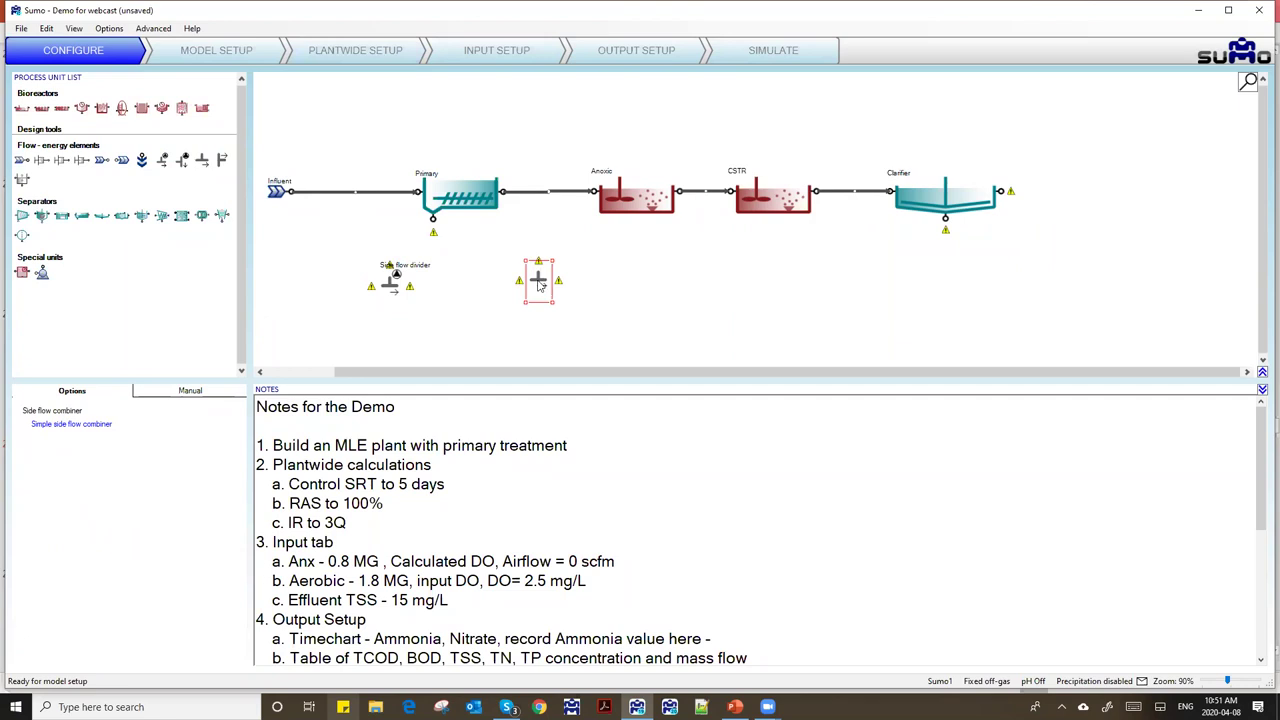
scroll(414, 306, "up", 4)
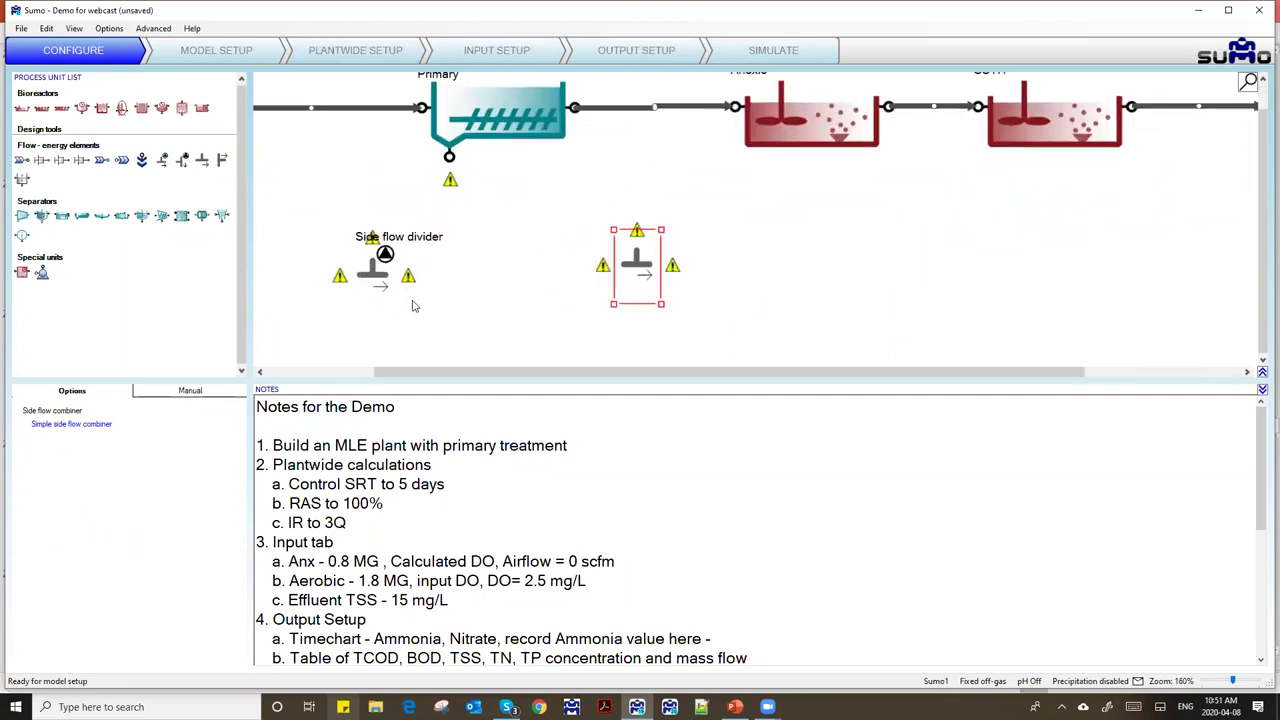
left_click_drag(463, 374, 393, 372)
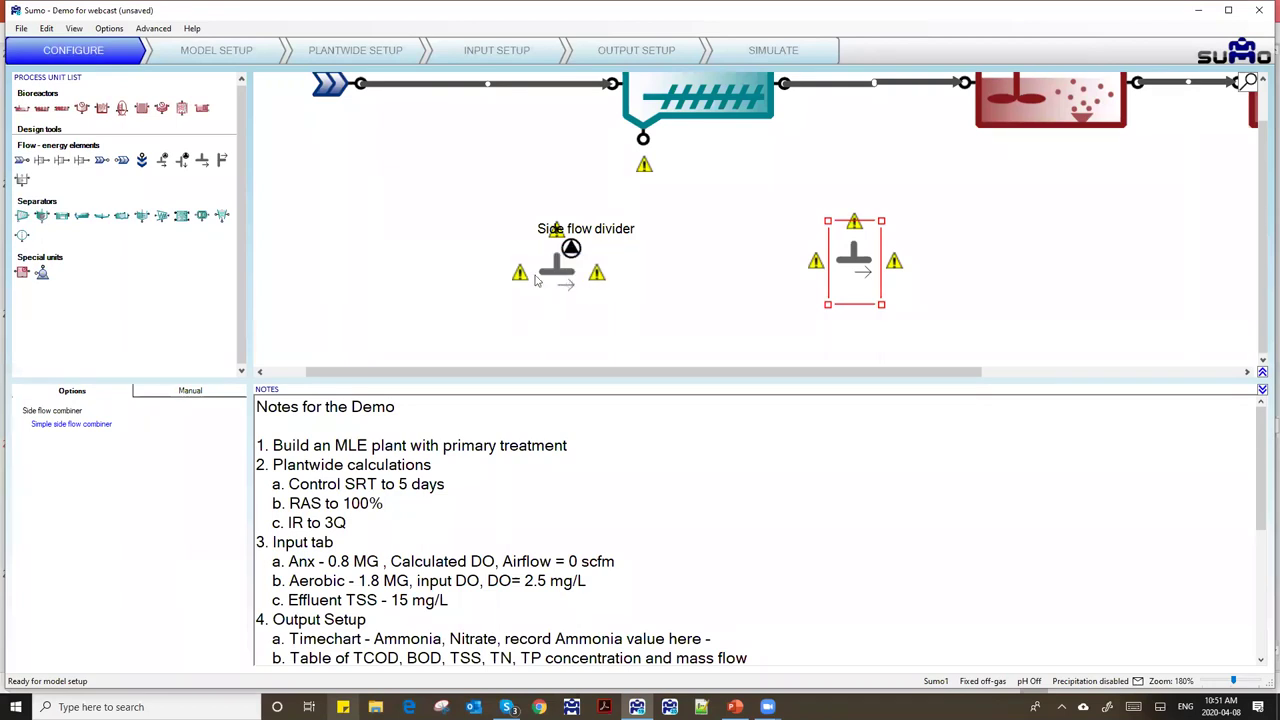
left_click(427, 268)
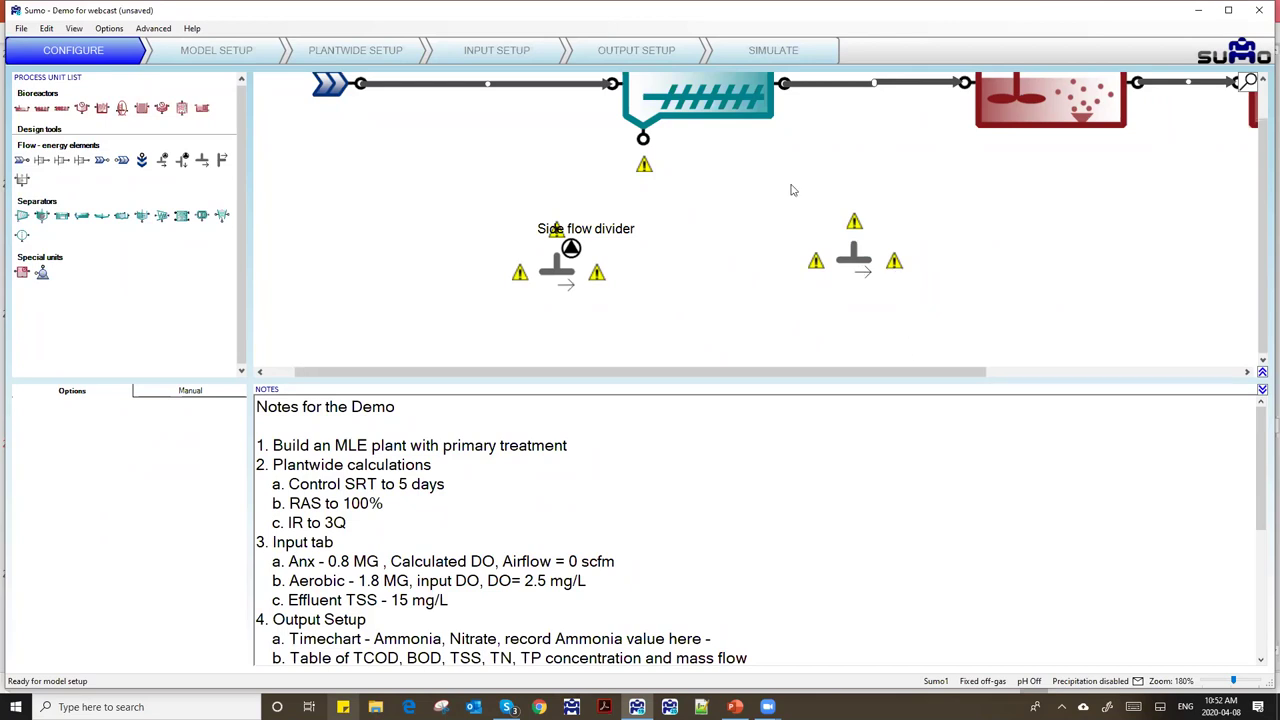
- Rename the CSTR between the Anoxic reactor and the Clarifier as Aerobic
scroll(795, 190, "down", 5)
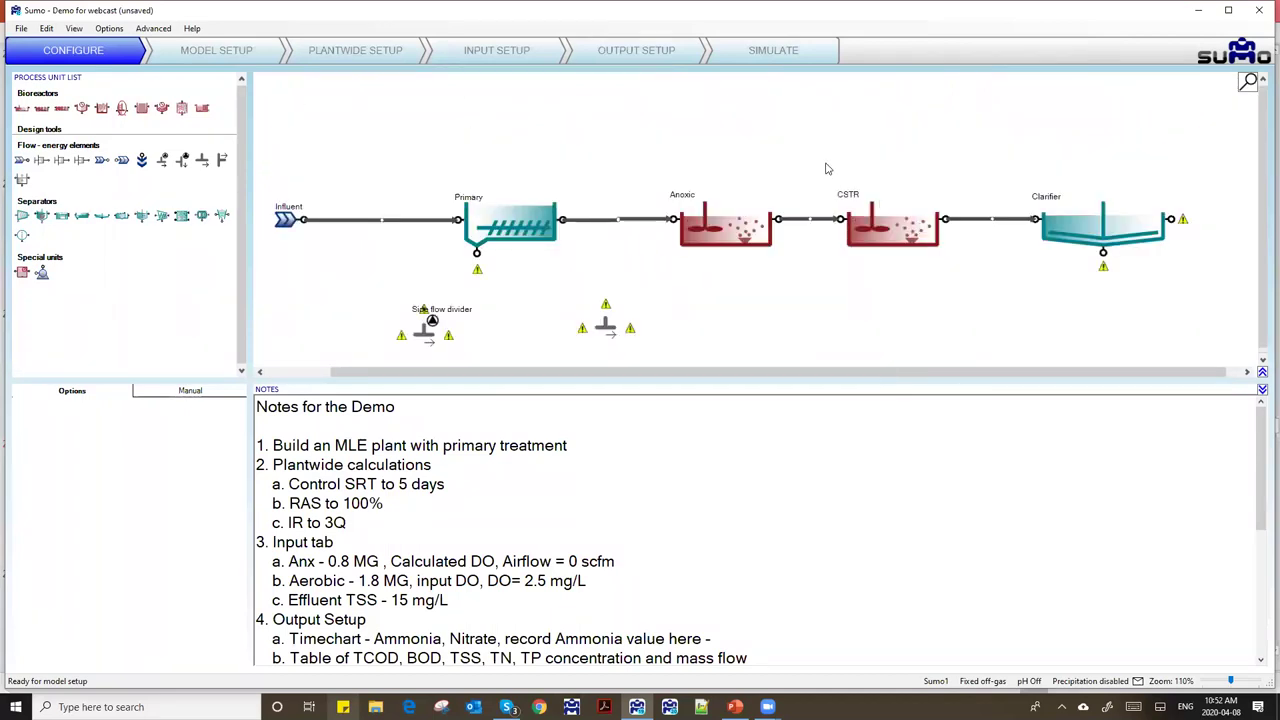
right_click(878, 226)
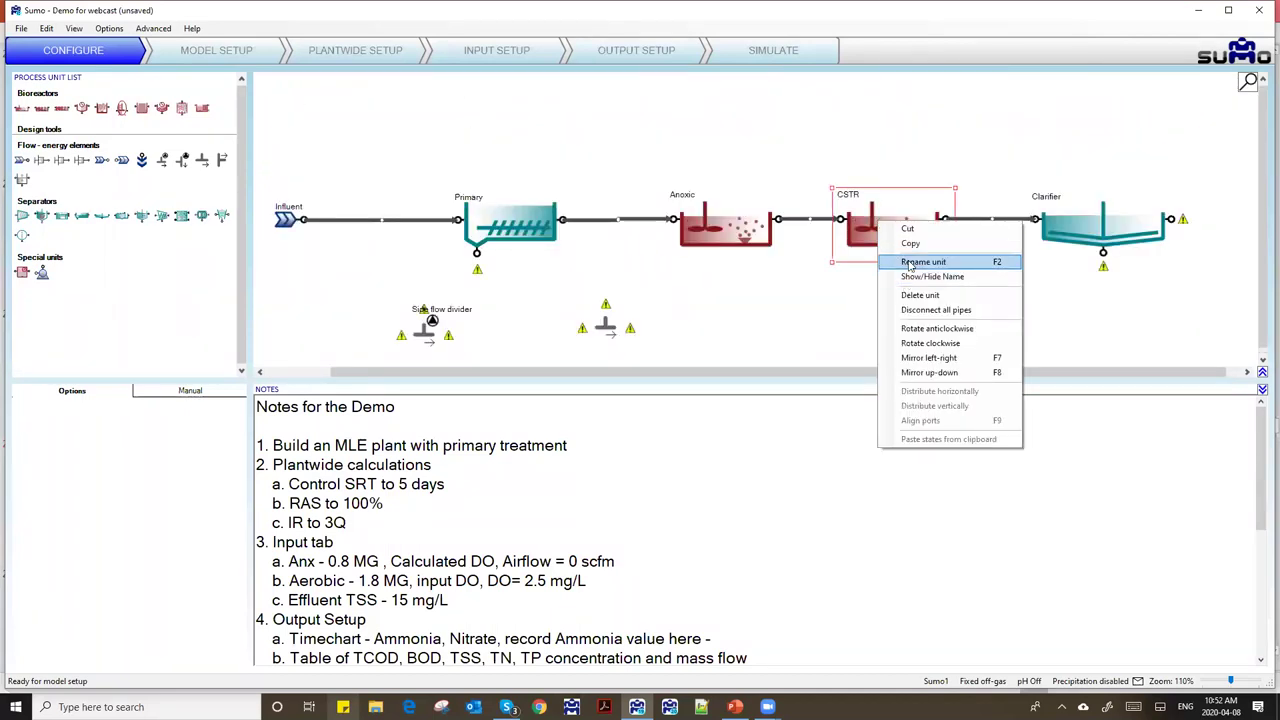
left_click(910, 262)
type("Aerobic")
key("Return")
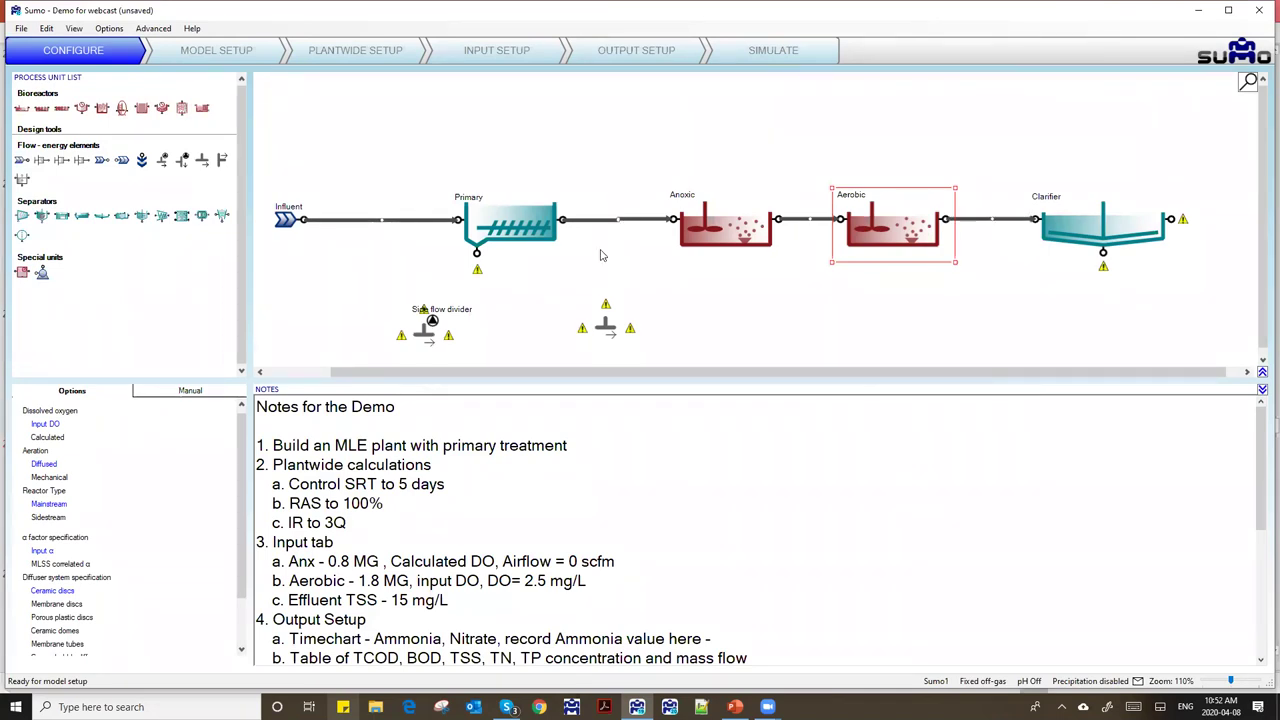
- Insert the Side flow divider with side pump into the pipe between the Aerobic reactor and the Clarifier
right_click(985, 223)
left_click(1015, 232)
left_click_drag(425, 338, 982, 229)
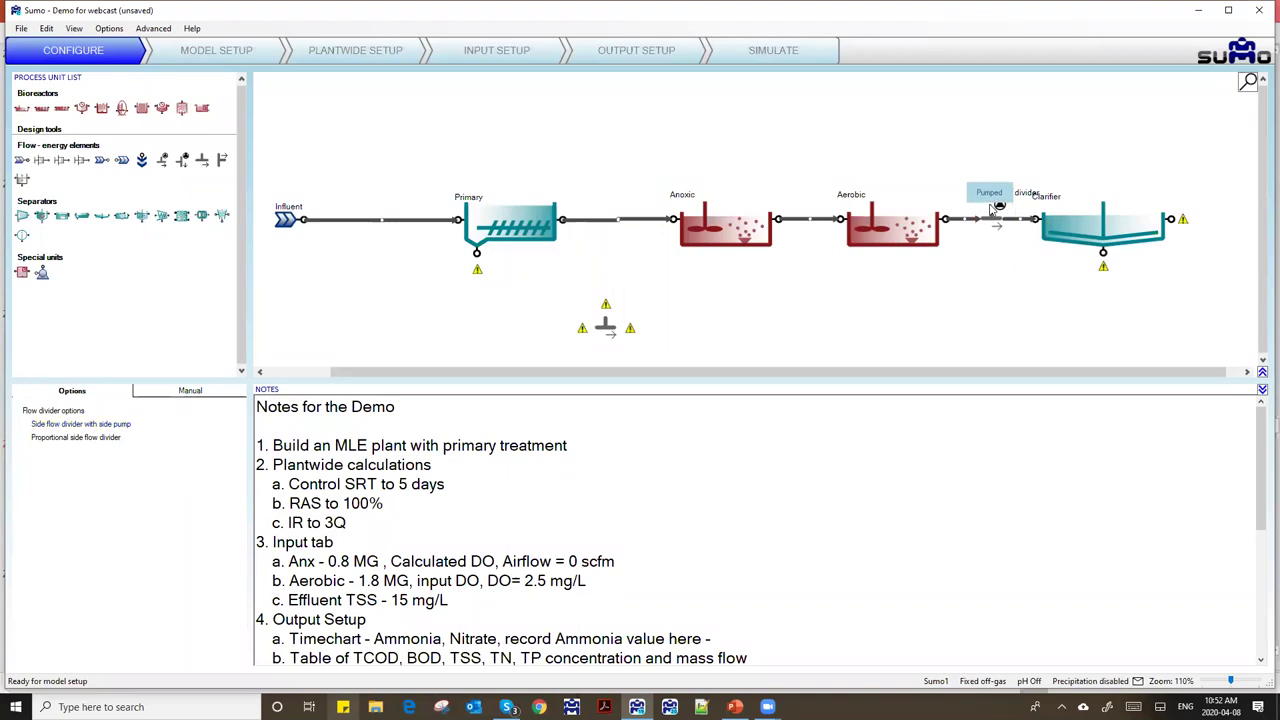
mouse_move(996, 205)
left_mouse_down()
mouse_move(933, 123)
mouse_move(716, 155)
mouse_move(690, 206)
mouse_move(1010, 201)
mouse_move(940, 117)
mouse_move(710, 135)
mouse_move(675, 223)
mouse_move(910, 14)
mouse_move(998, 203)
left_mouse_up()
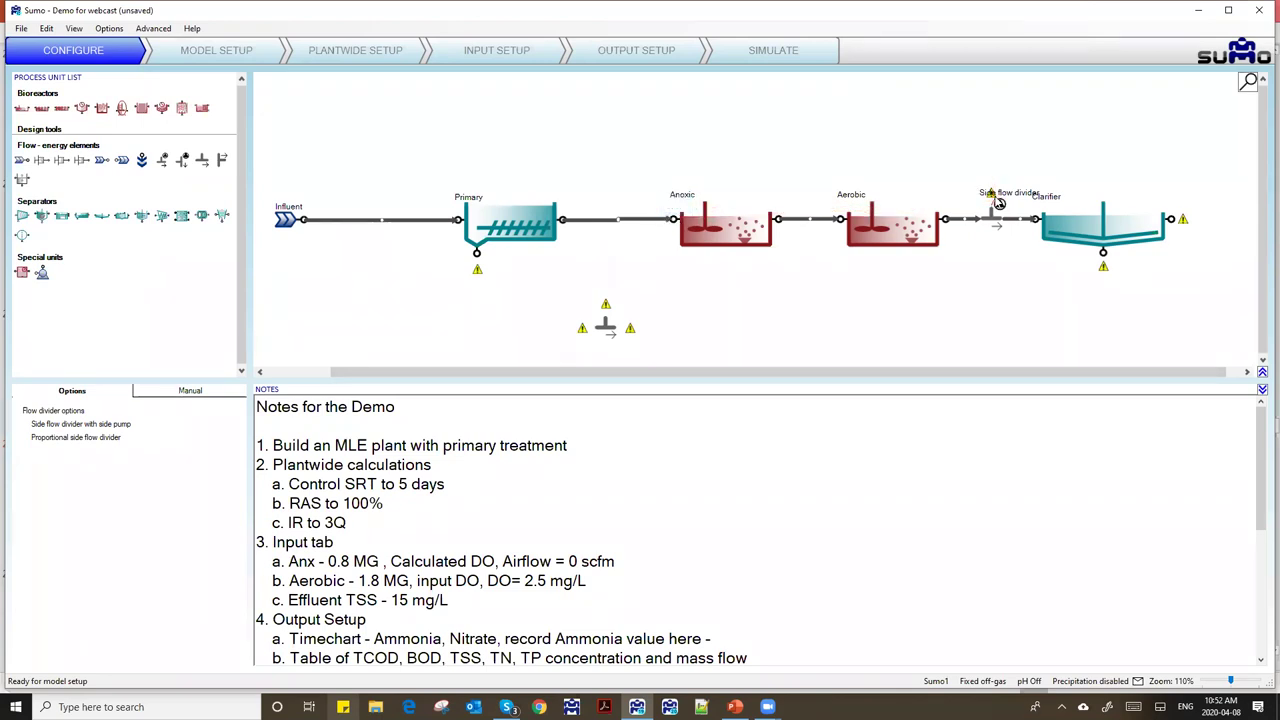
- Insert the Side flow combiner into the pipe between the Primary and the Anoxic reactor
right_click(617, 219)
left_click(640, 241)
left_click_drag(605, 330, 624, 221)
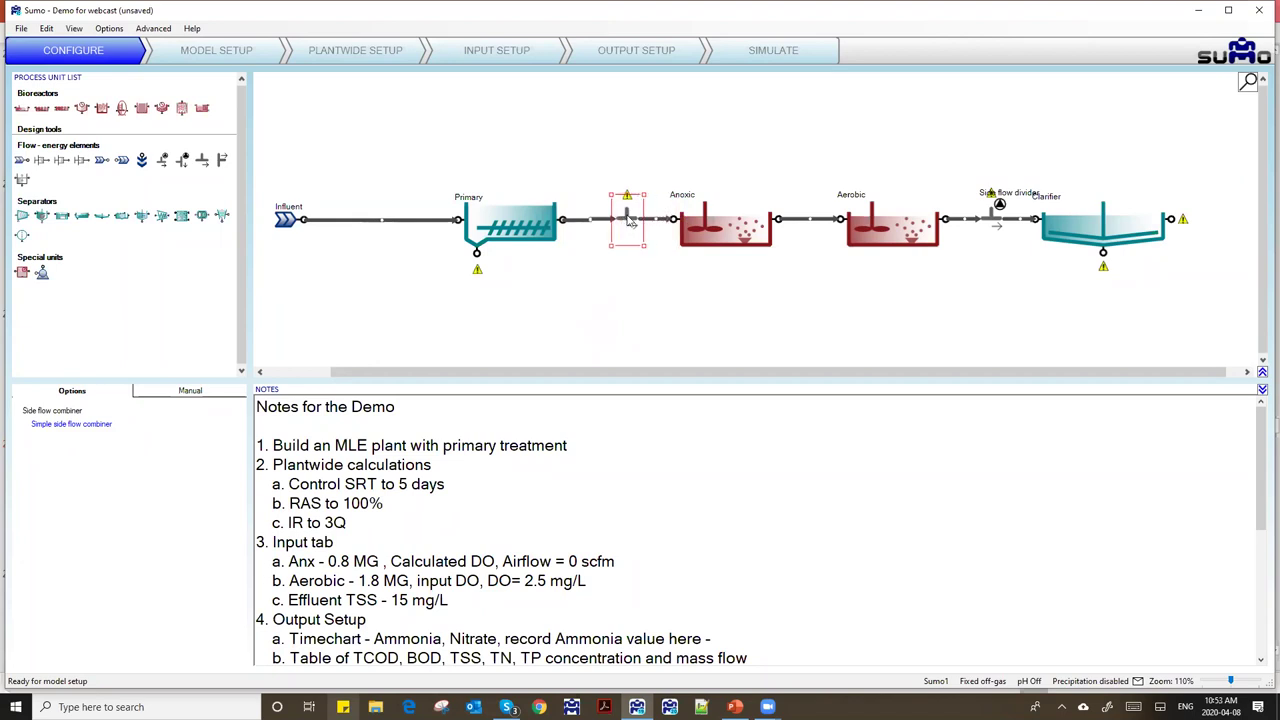
- Pipe the divider's pumped outlet to the side flow combiner, routed above the reactors, and rename the divider as IRpump
left_click_drag(998, 204, 629, 210)
left_click_drag(966, 188, 985, 158)
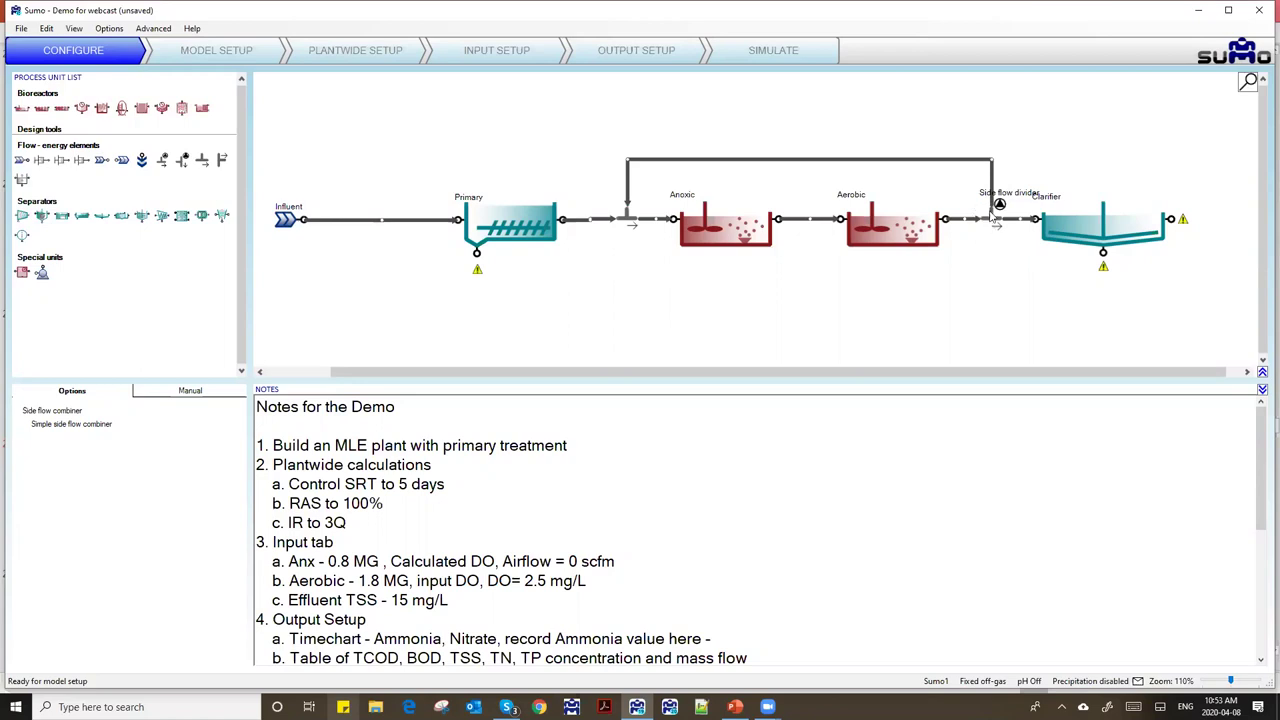
right_click(991, 224)
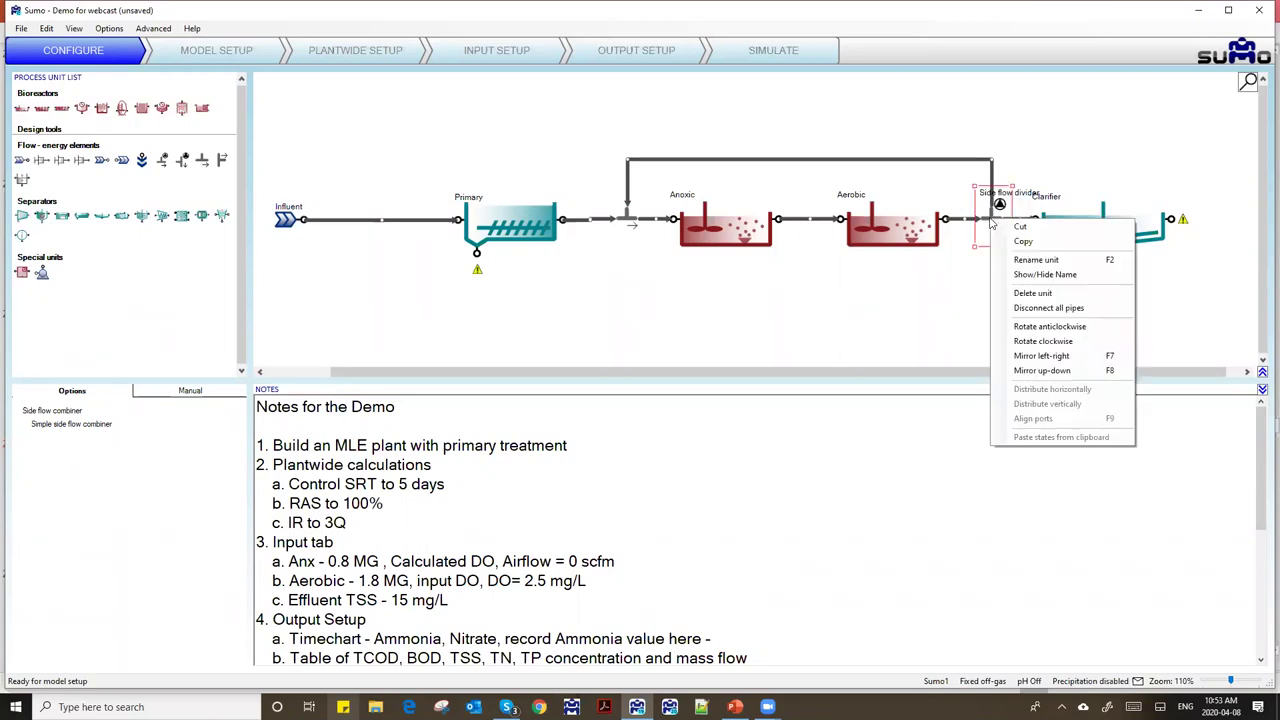
left_click(1020, 260)
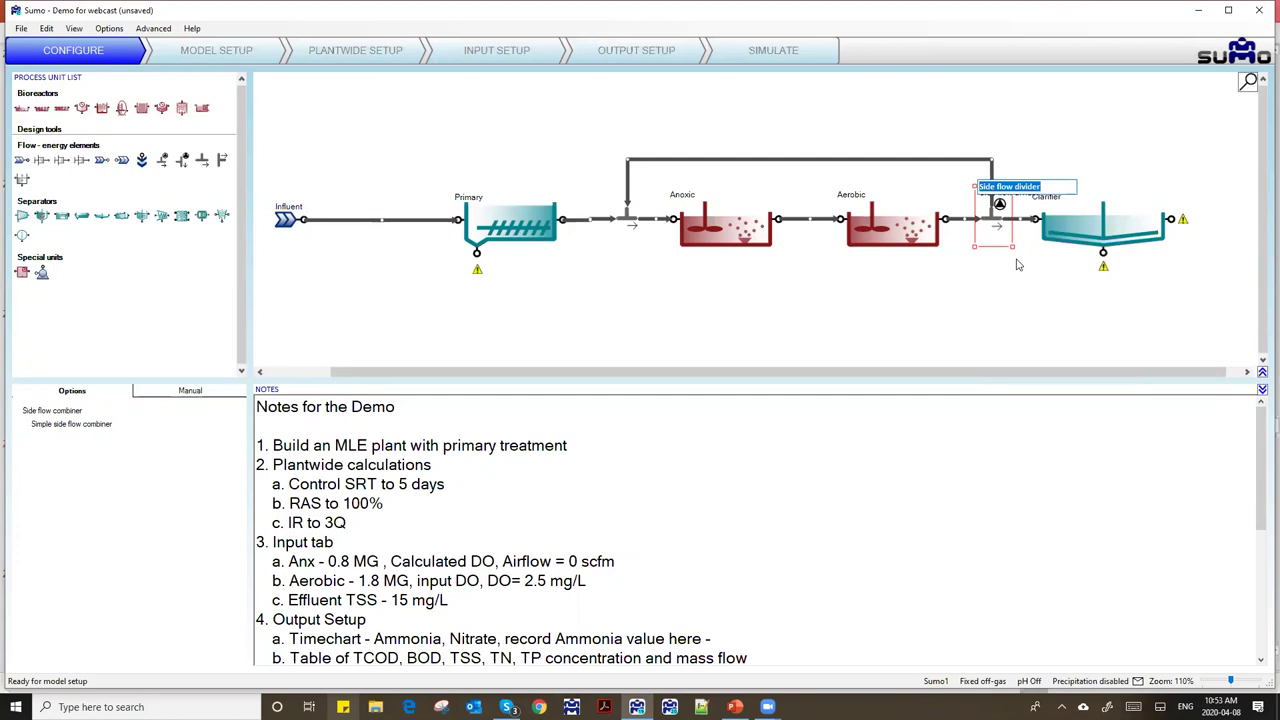
type("I")
key("Return")
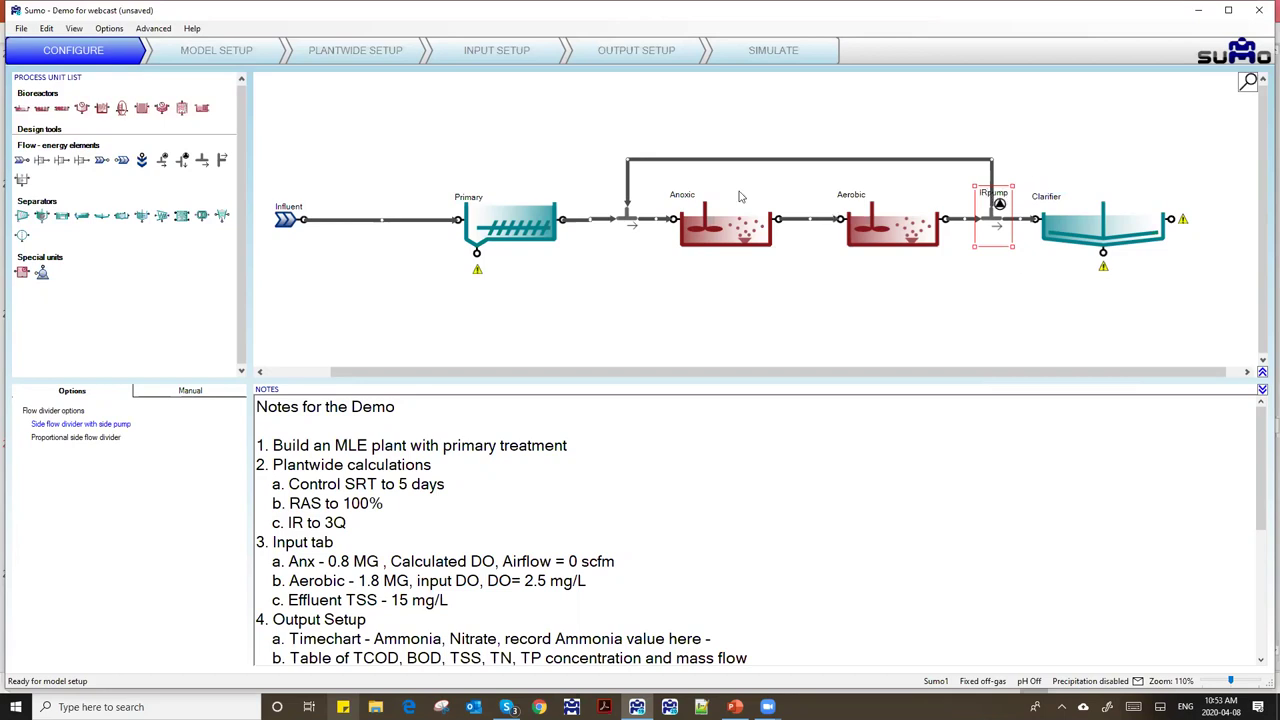
- Place a second Side flow combiner and a second Side flow divider with side pump below the main process line
scroll(740, 197, "down", 1)
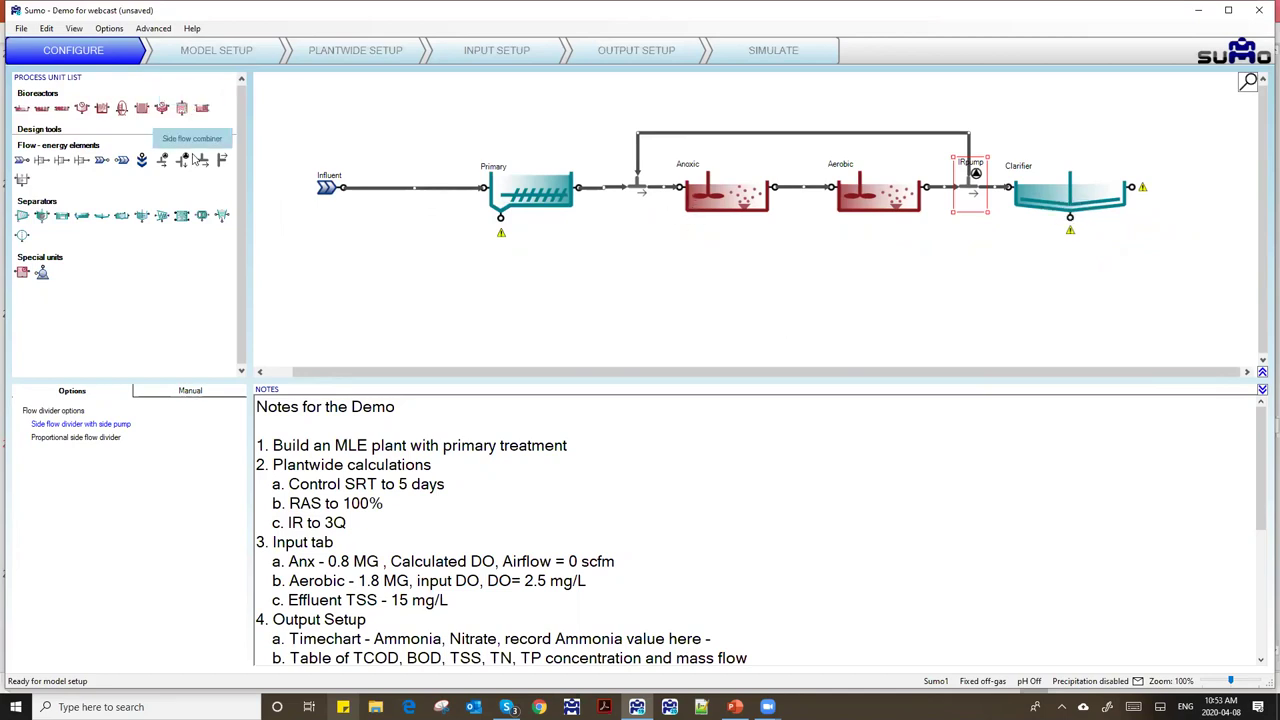
left_click_drag(204, 160, 606, 245)
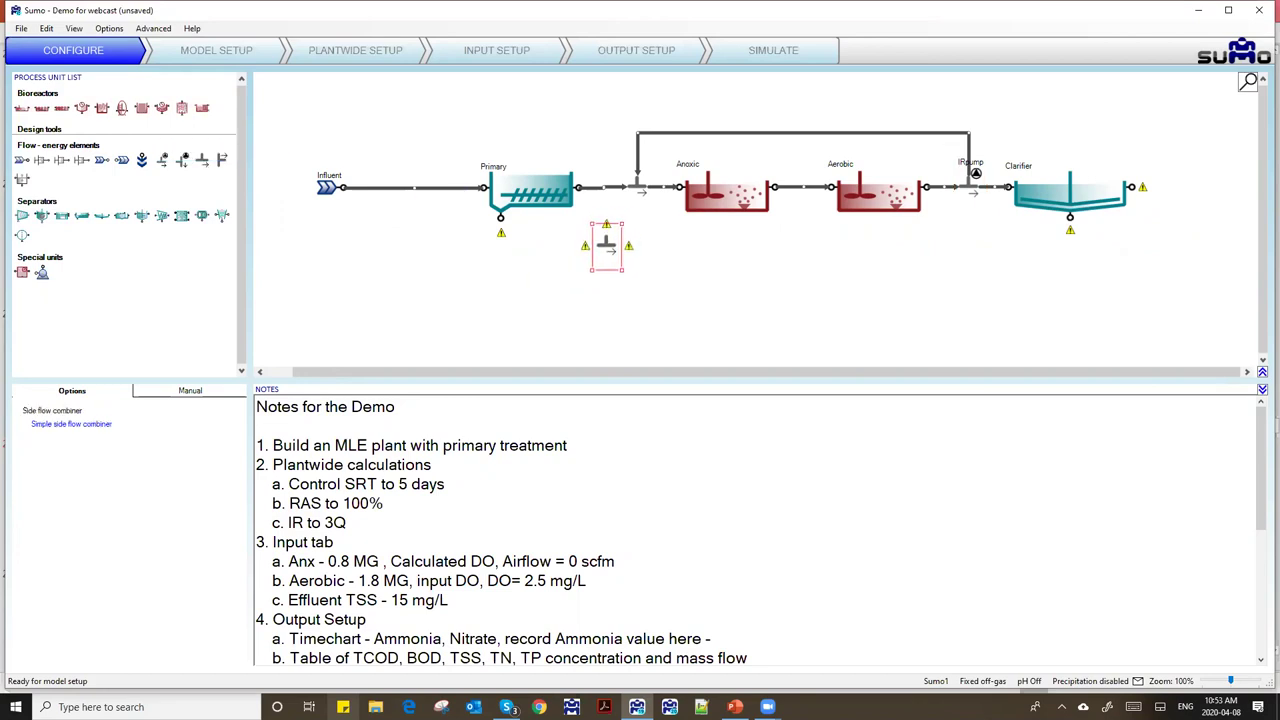
left_click_drag(155, 163, 806, 282)
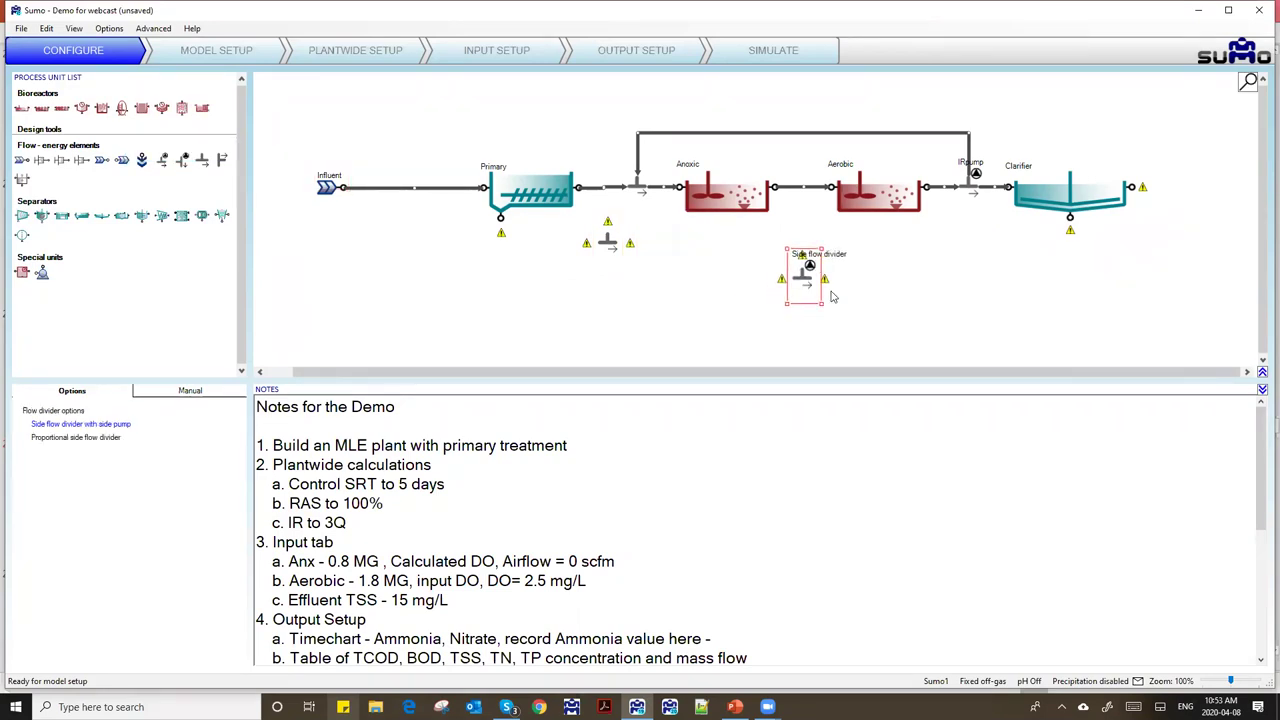
- Connect the Clarifier's sludge outlet to the new side flow divider and mirror the divider left-right and up-down
scroll(834, 294, "up", 2)
left_click_drag(794, 272, 817, 272)
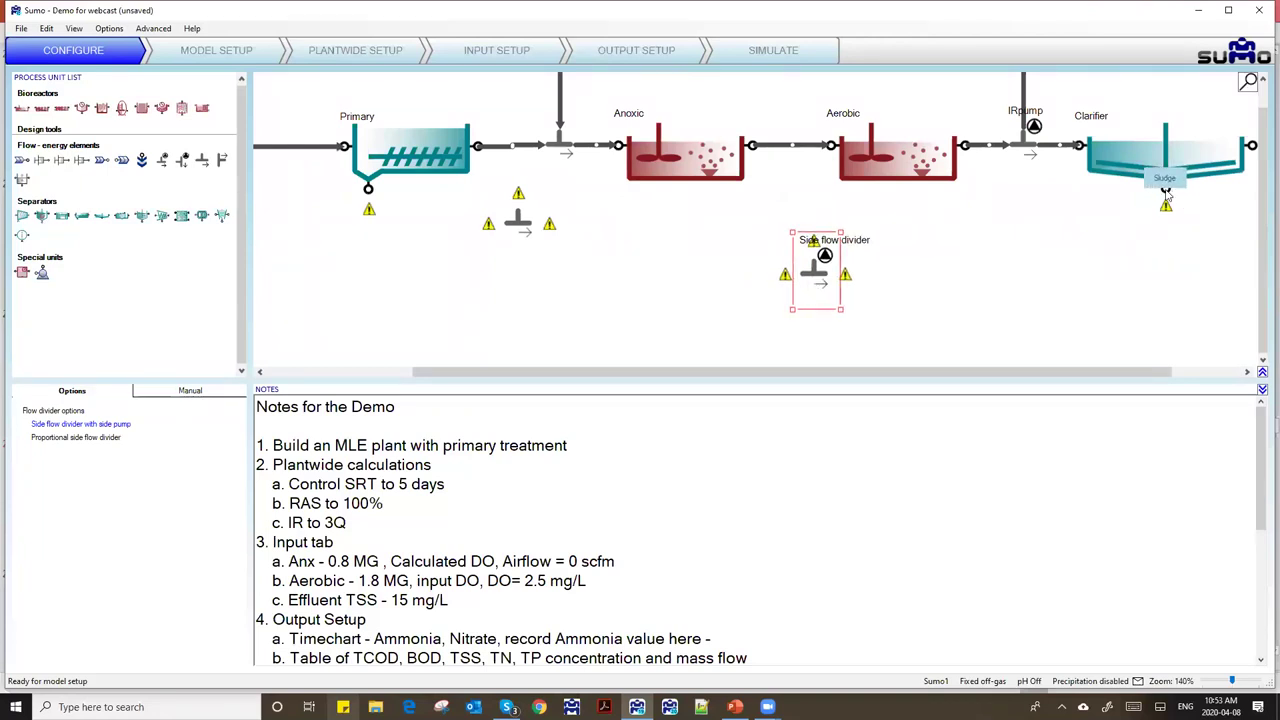
mouse_move(802, 278)
left_mouse_down()
mouse_move(1026, 272)
mouse_move(1170, 212)
mouse_move(1198, 288)
mouse_move(1066, 297)
mouse_move(815, 287)
mouse_move(808, 276)
left_mouse_up()
right_click(808, 276)
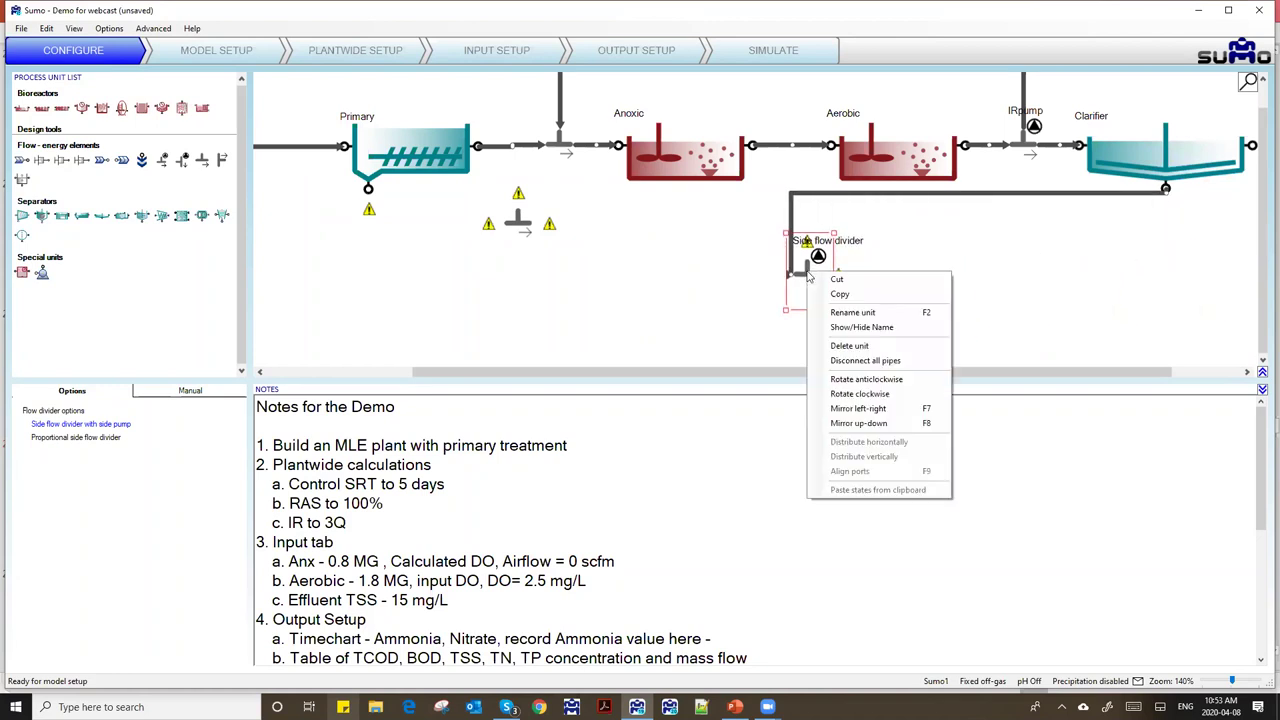
left_click(843, 410)
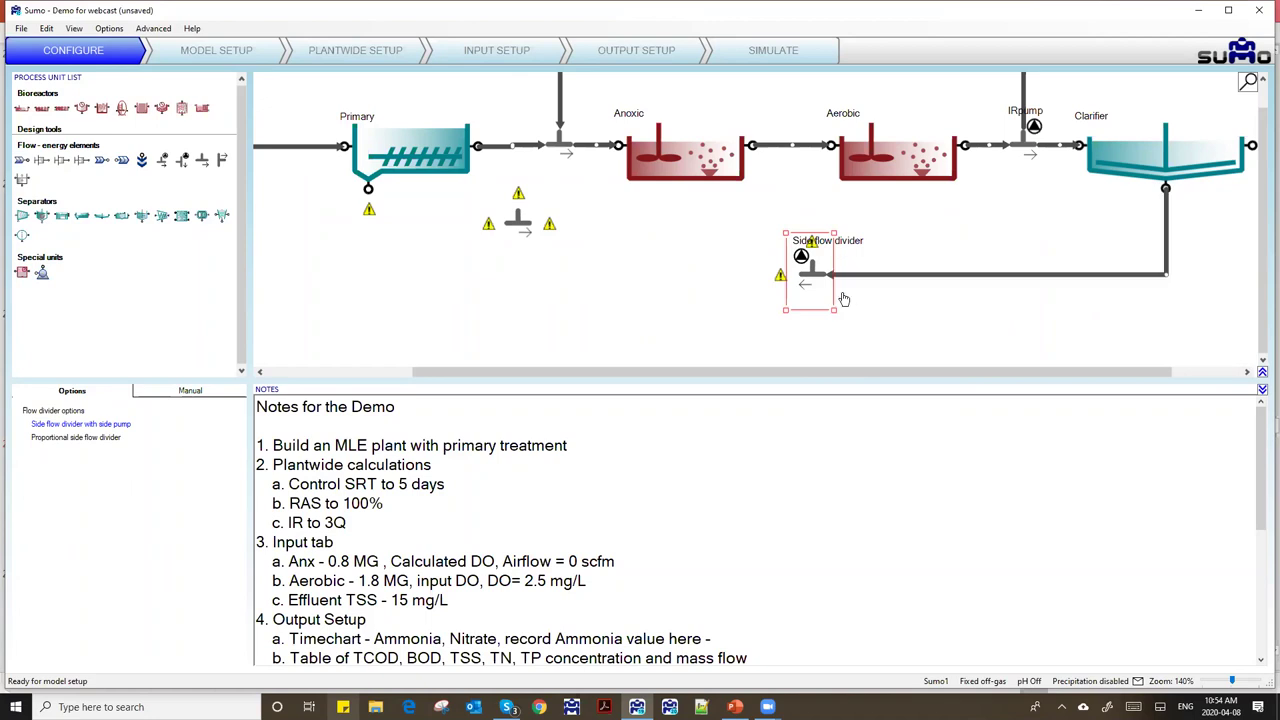
left_click_drag(814, 274, 791, 262)
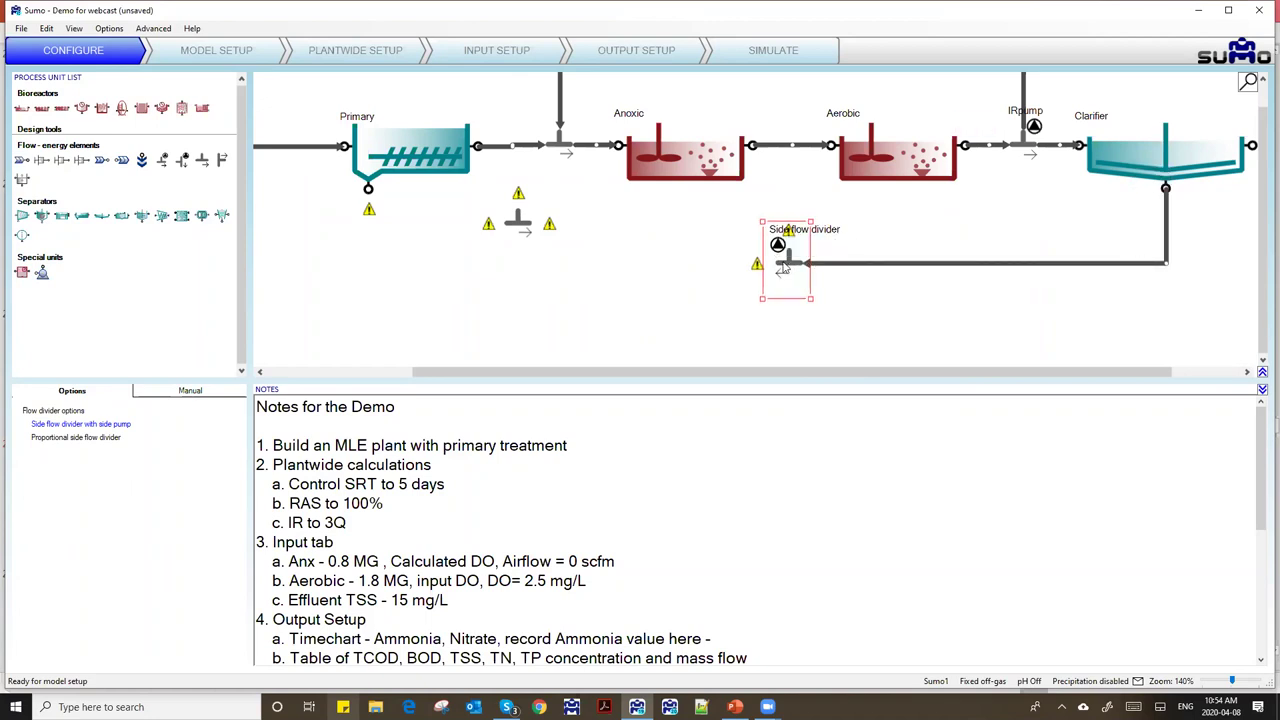
right_click(784, 267)
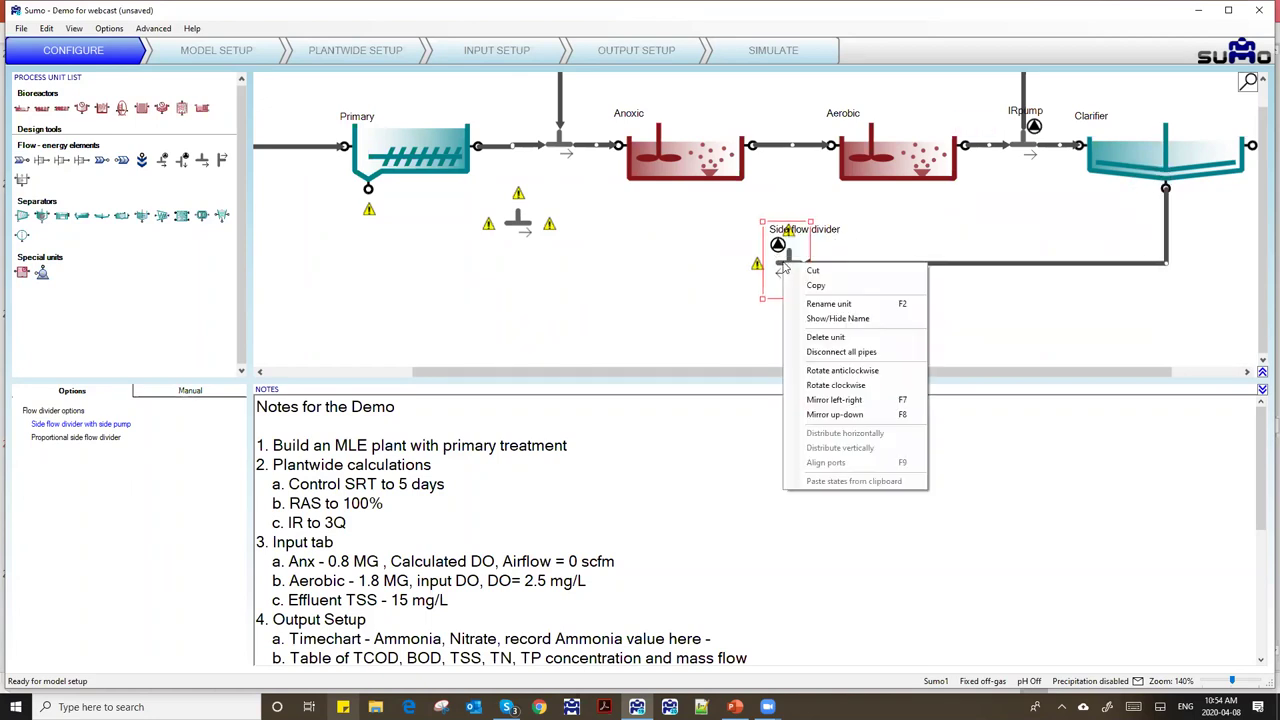
left_click(834, 414)
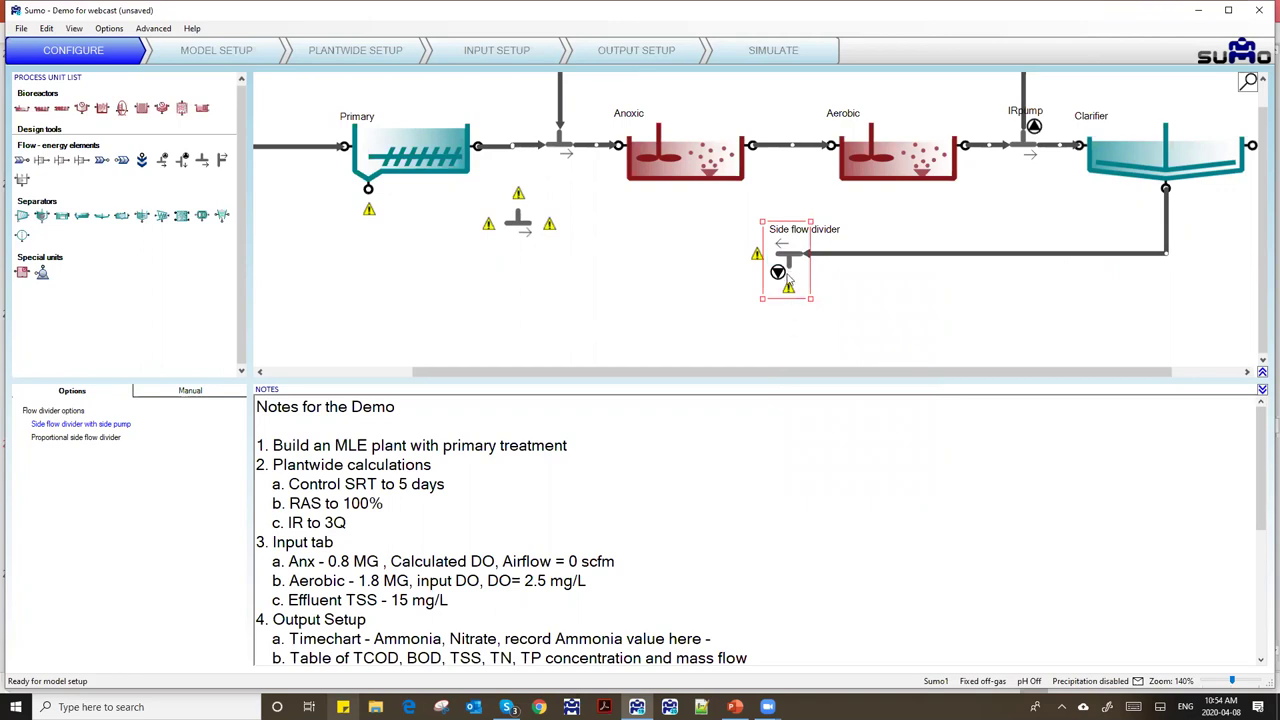
- Insert the second side flow combiner into the pipe between the Primary and the first combiner
scroll(565, 145, "down", 3)
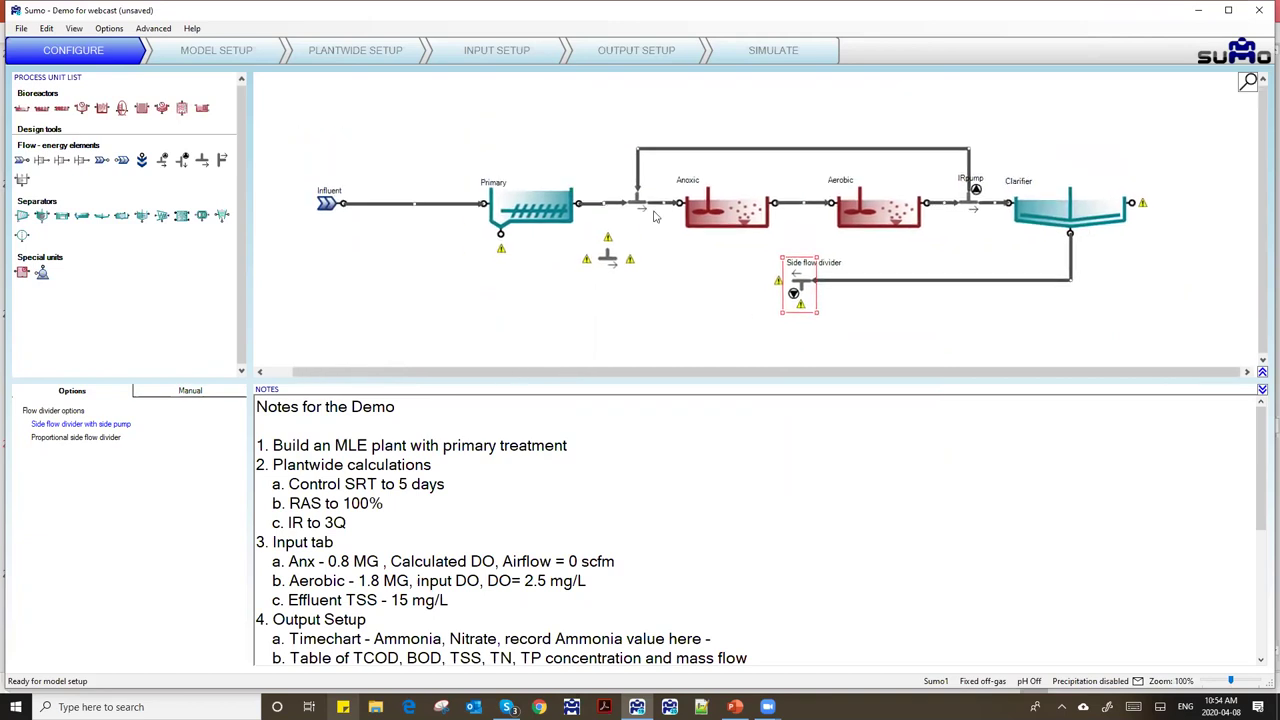
scroll(645, 260, "down", 1)
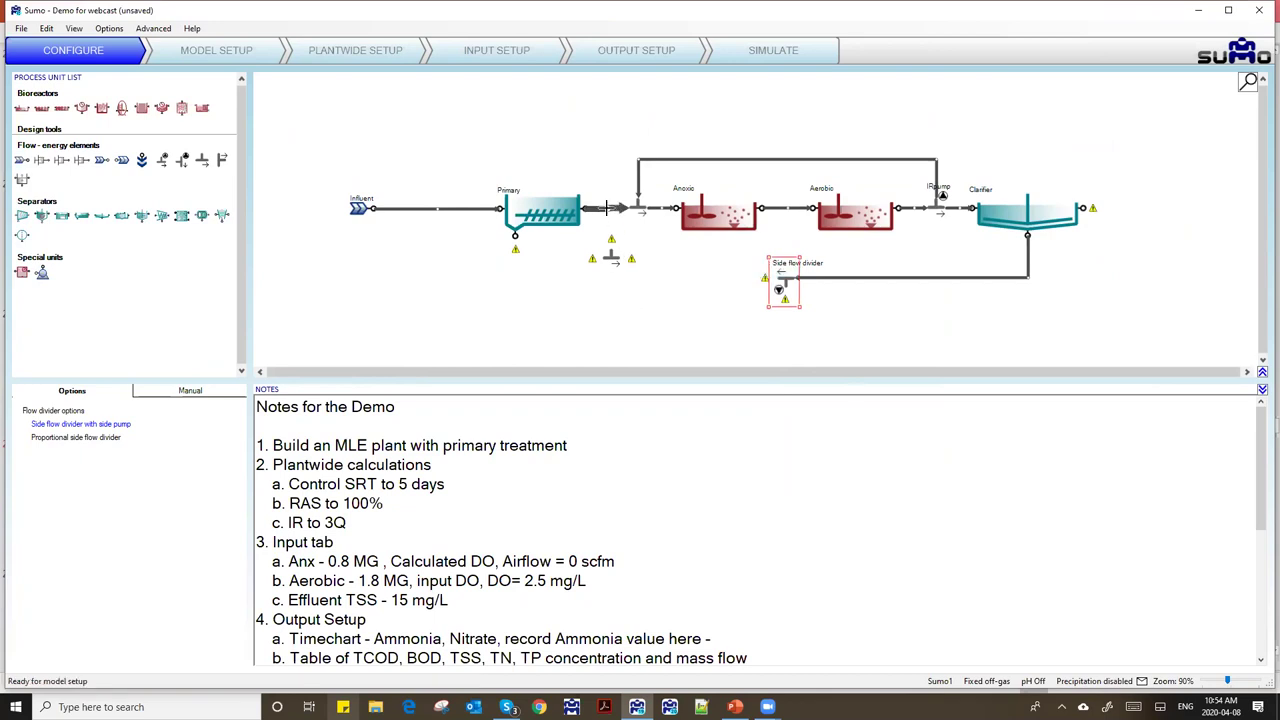
right_click(607, 212)
key("Escape")
left_click_drag(613, 258, 606, 213)
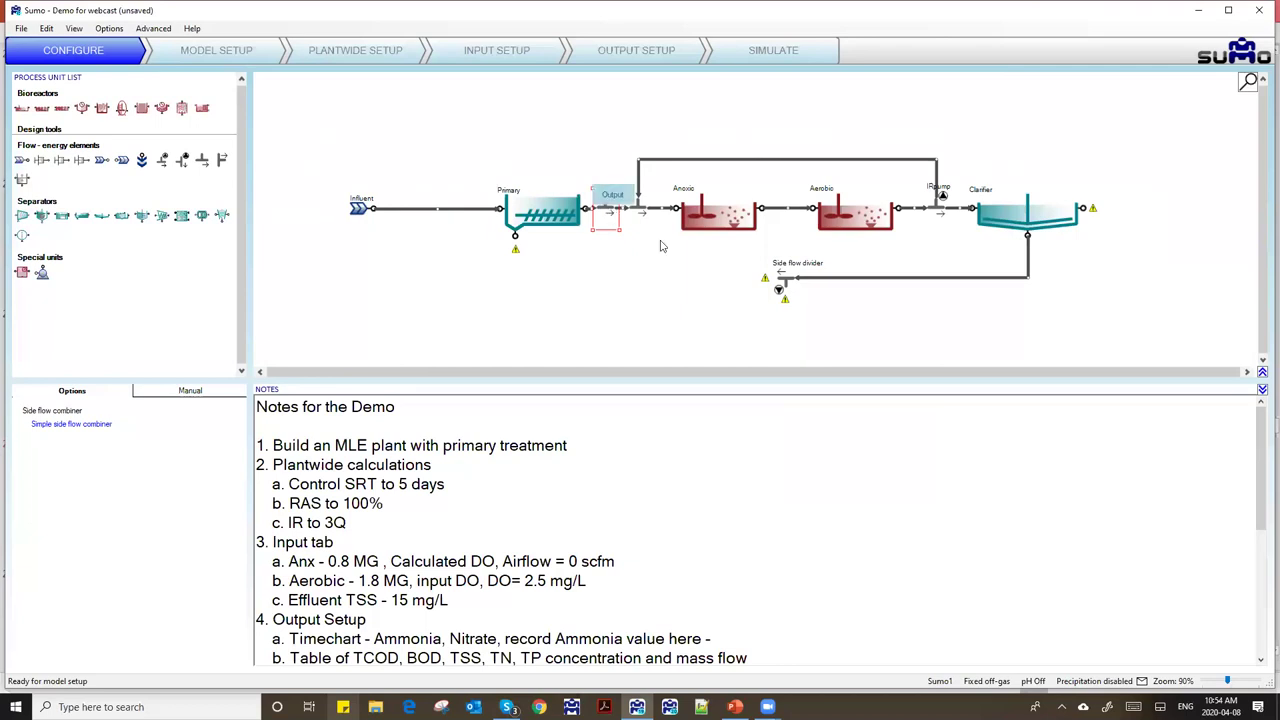
- Pipe the lower side flow divider's main outlet to the combiner beside the Primary and mirror that combiner up-down
left_click_drag(777, 274, 606, 204)
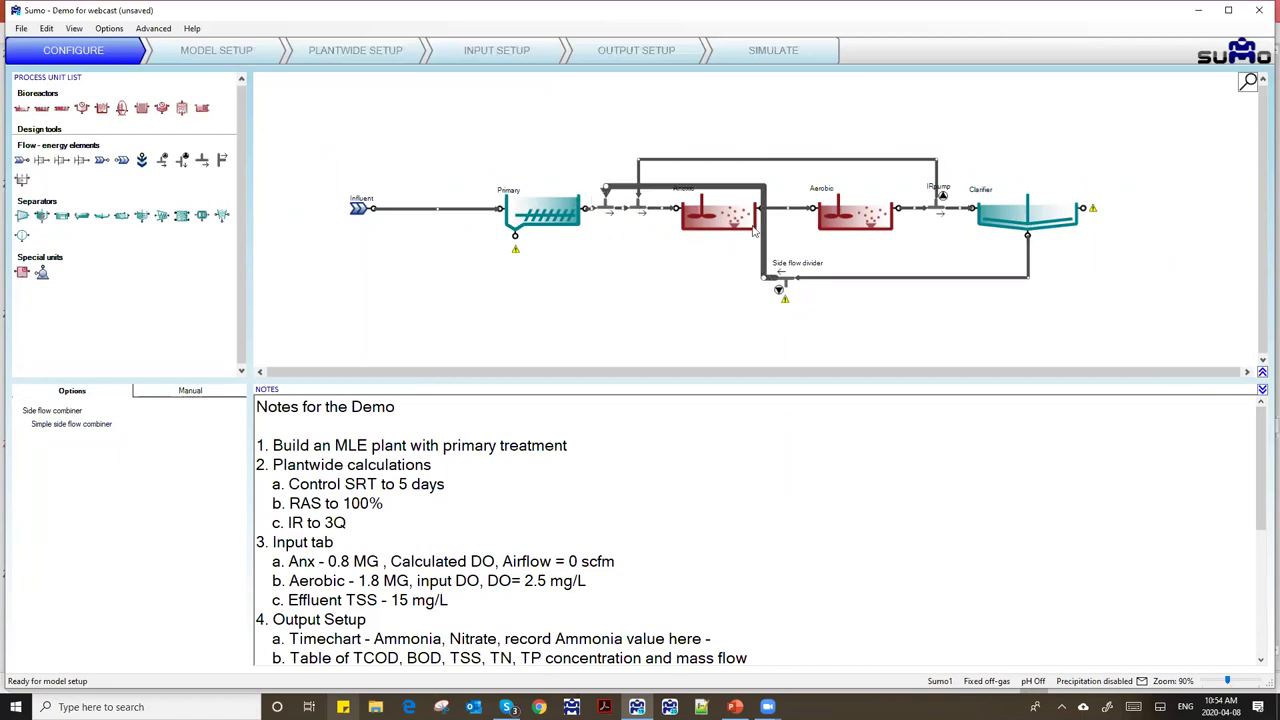
right_click(606, 213)
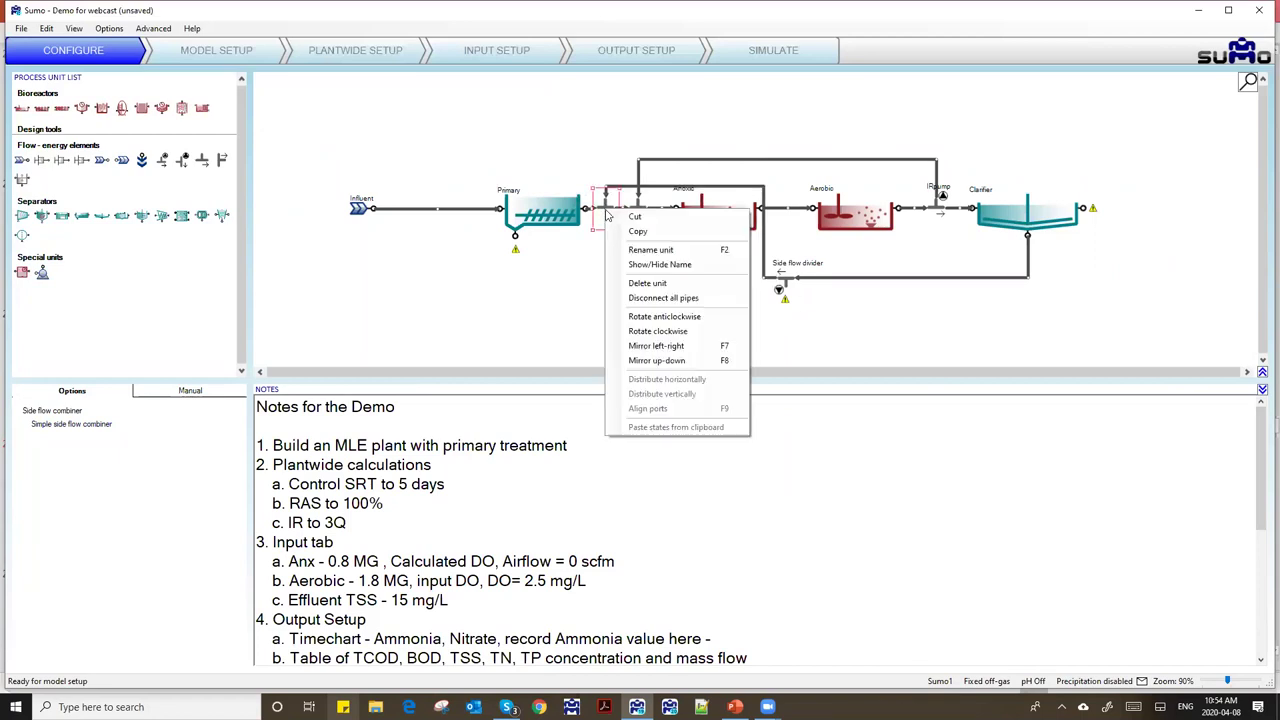
left_click(640, 354)
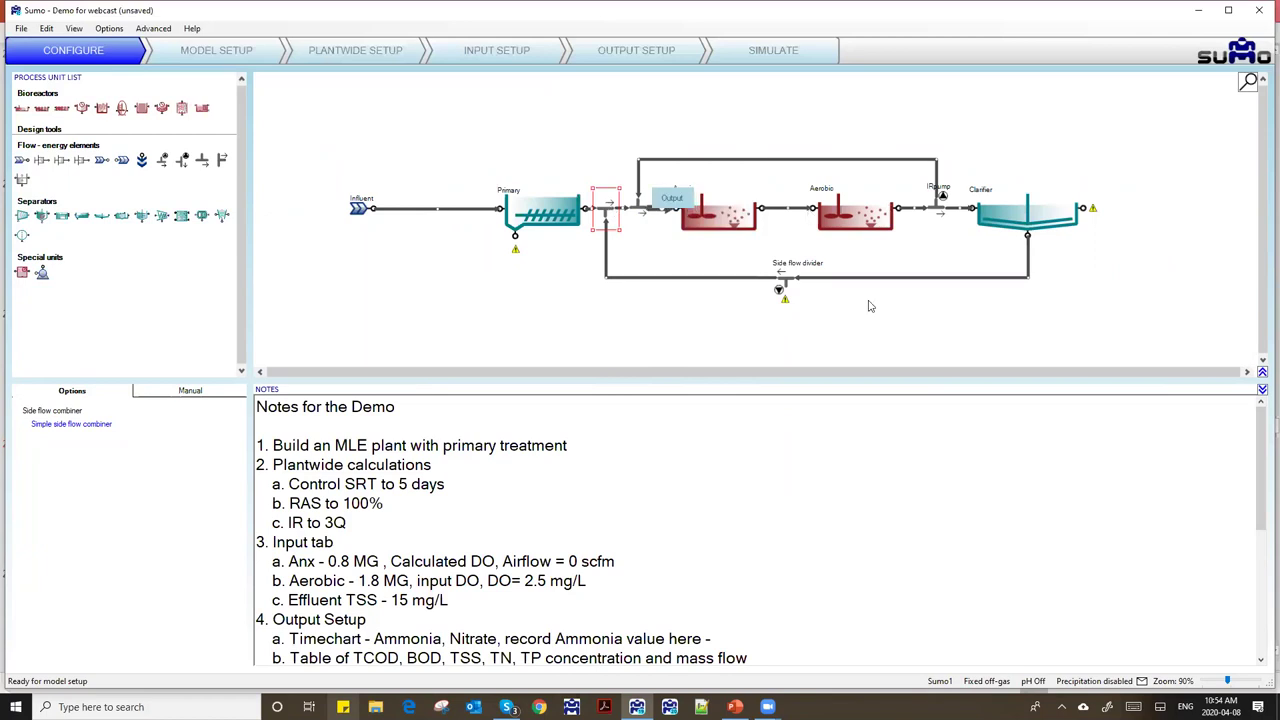
left_click(592, 275)
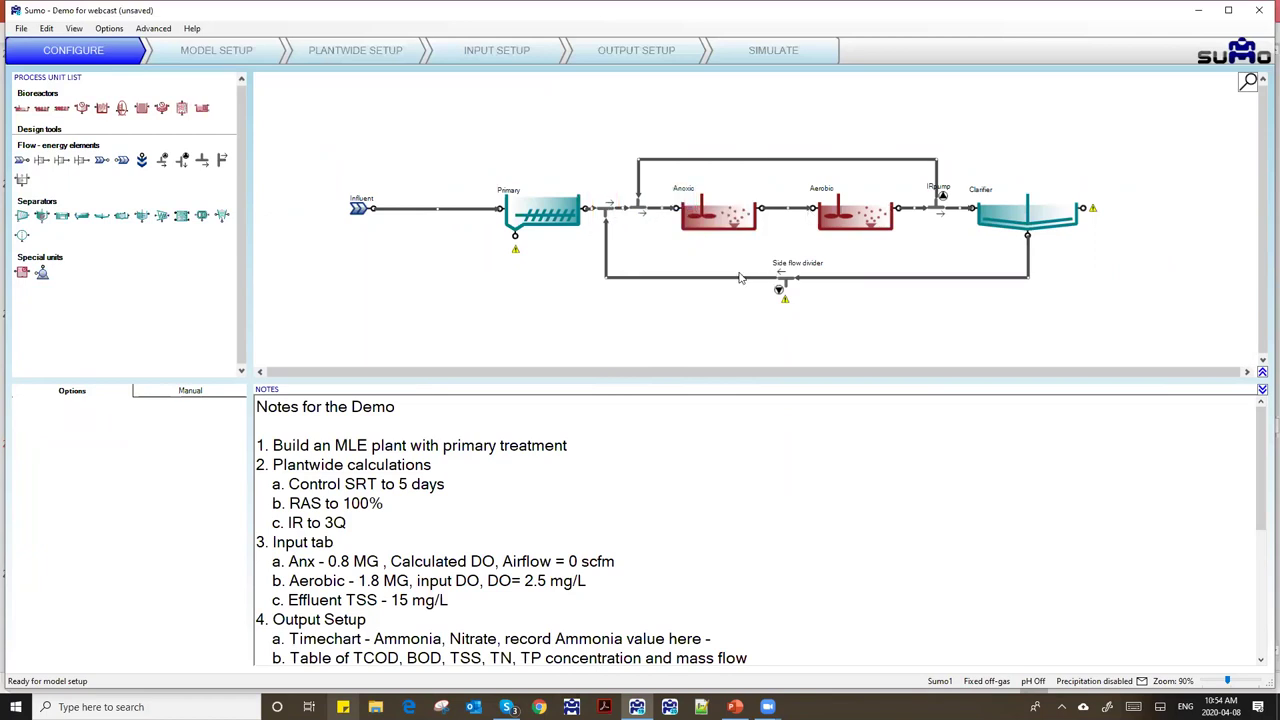
- Attach an Effluent to the Clarifier outlet and Sludge units to the lower divider's pumped outlet and the Primary's sludge outlet
scroll(740, 277, "down", 3)
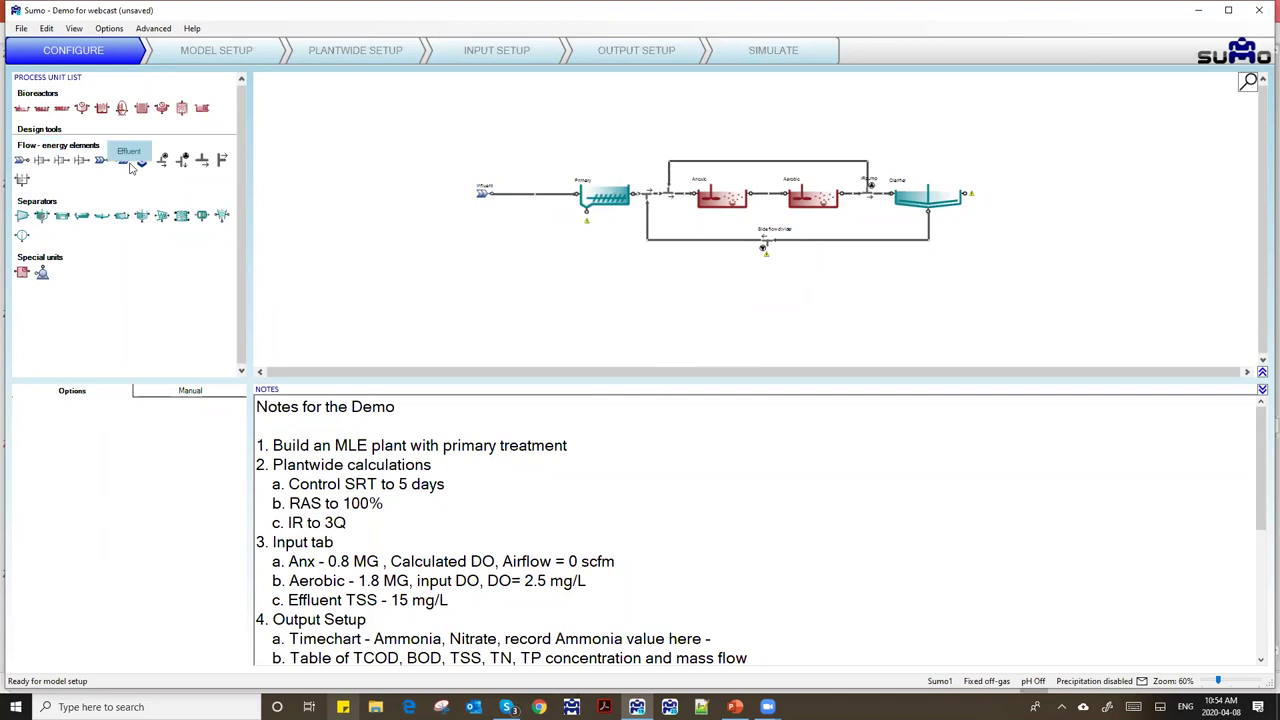
left_click_drag(121, 162, 980, 193)
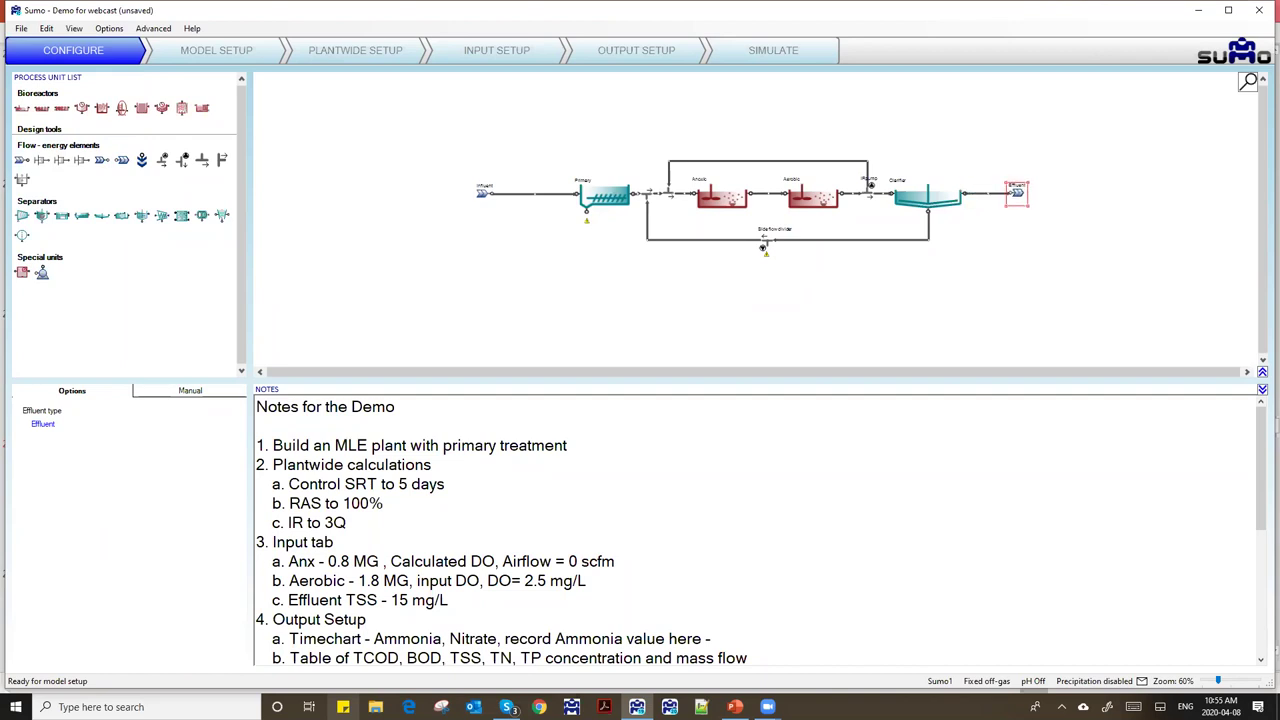
left_click_drag(141, 160, 768, 282)
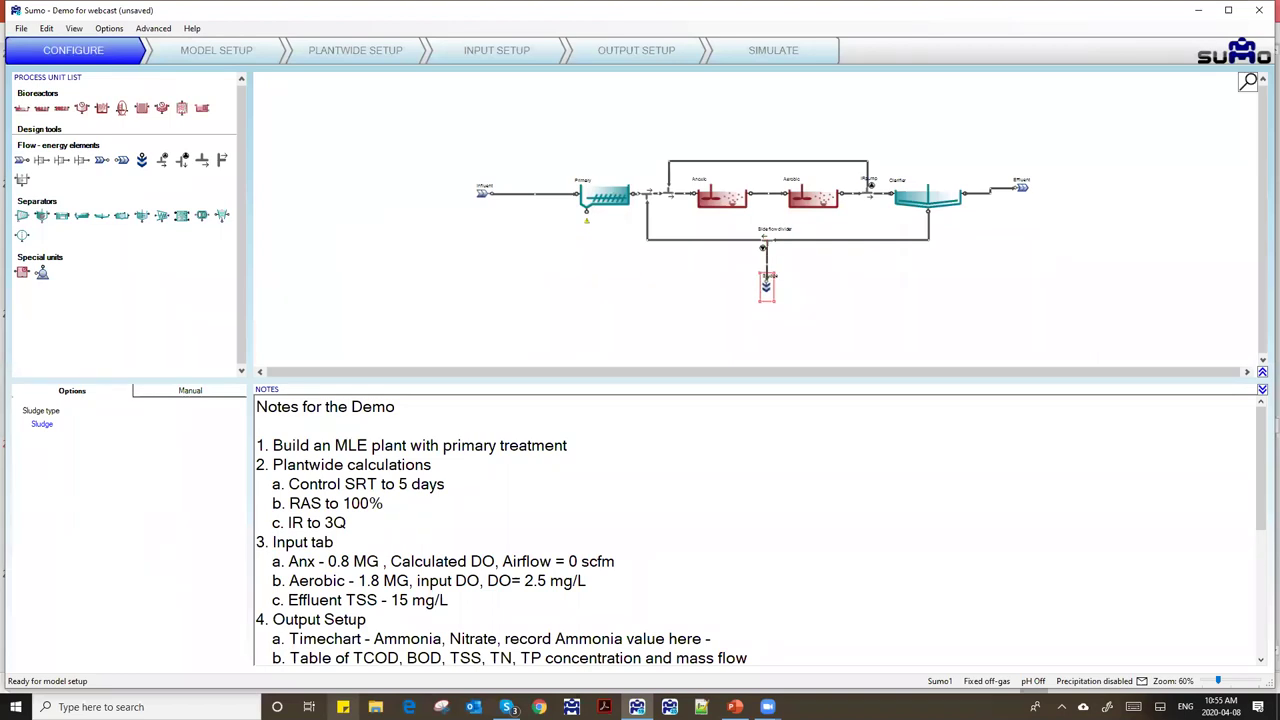
left_click_drag(768, 282, 768, 284)
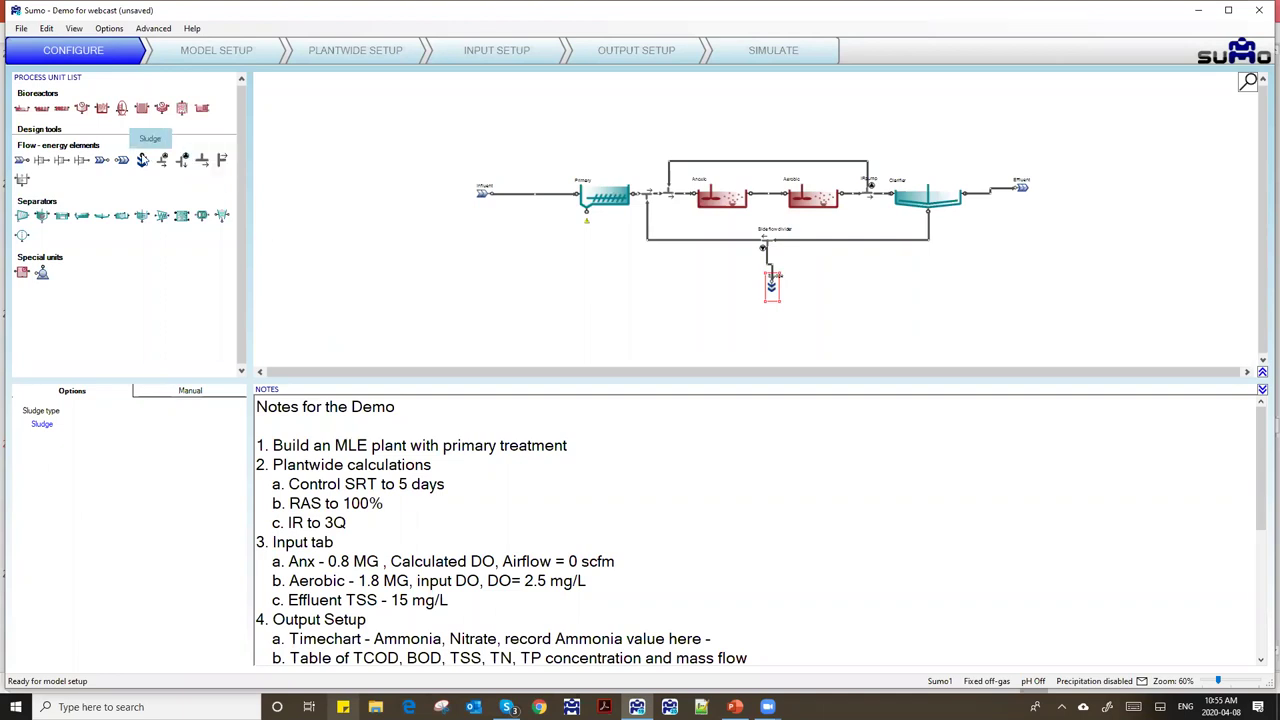
left_click_drag(141, 160, 587, 262)
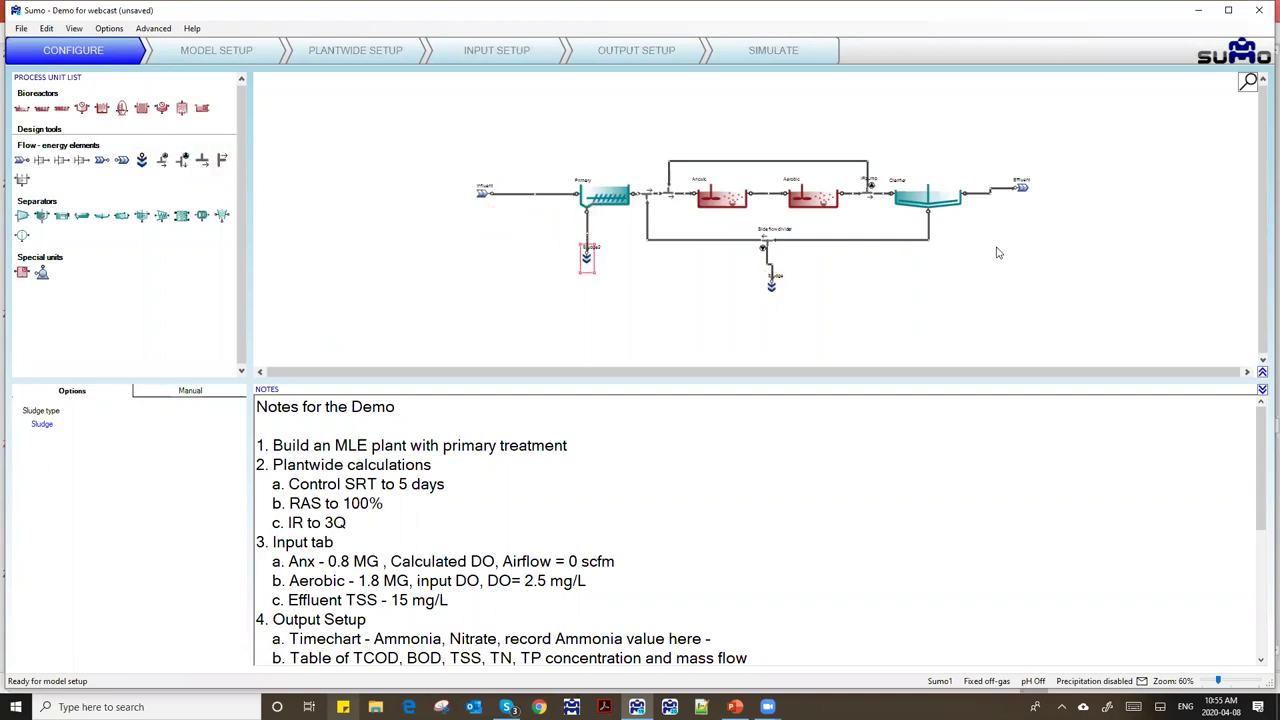
- Reposition the lower side flow divider, both Sludge units and the Effluent closer to the process line with straight connecting pipes
scroll(995, 253, "up", 3)
scroll(990, 253, "down", 2)
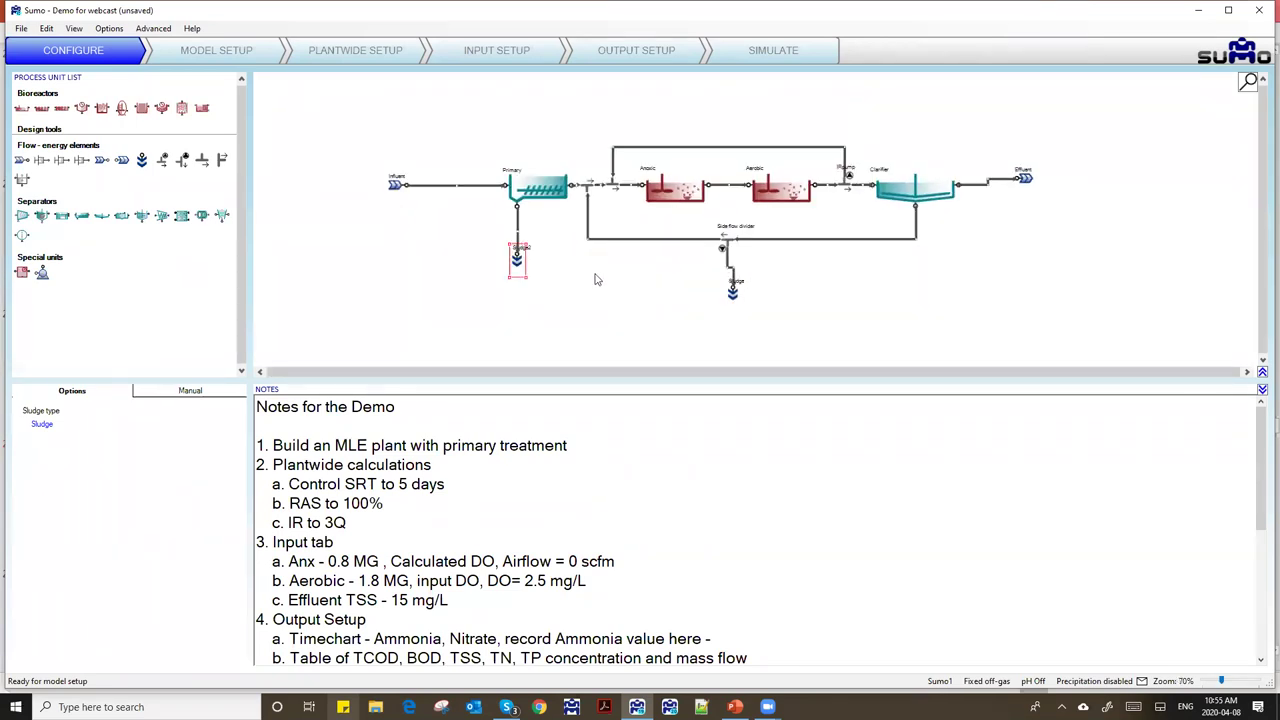
left_click_drag(725, 246, 725, 233)
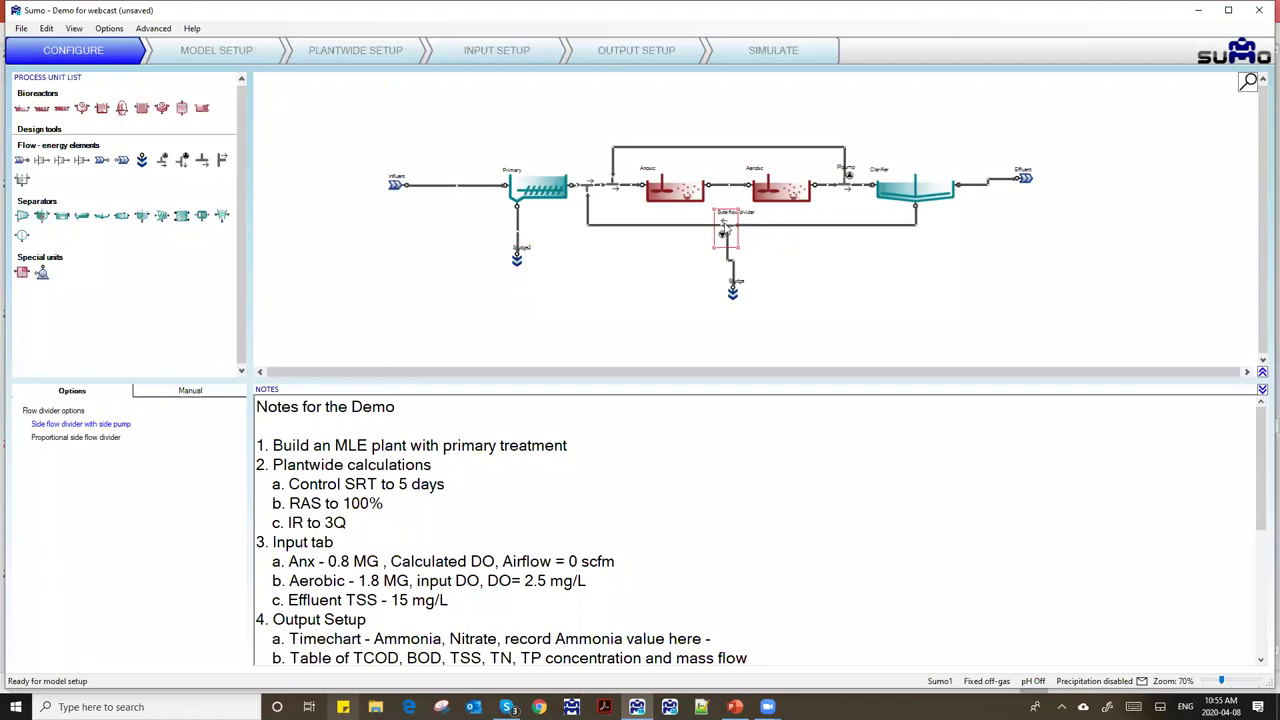
left_click_drag(733, 292, 726, 266)
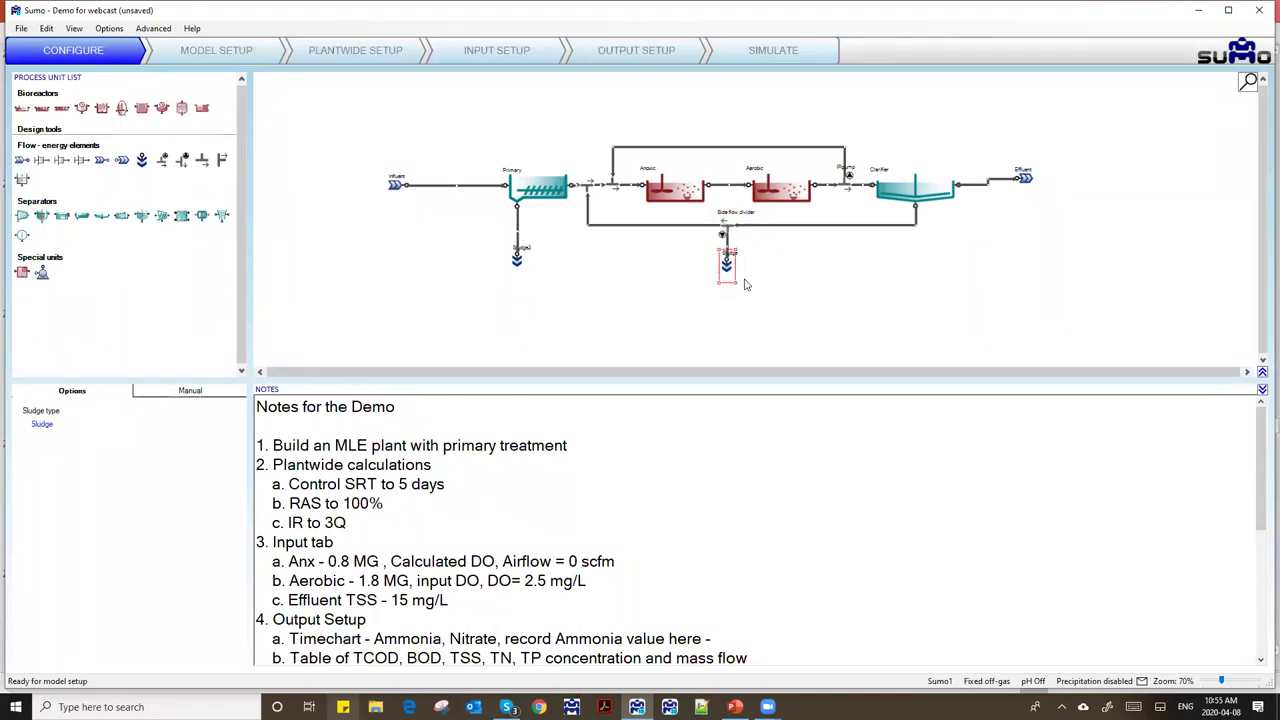
left_click_drag(1024, 179, 1001, 188)
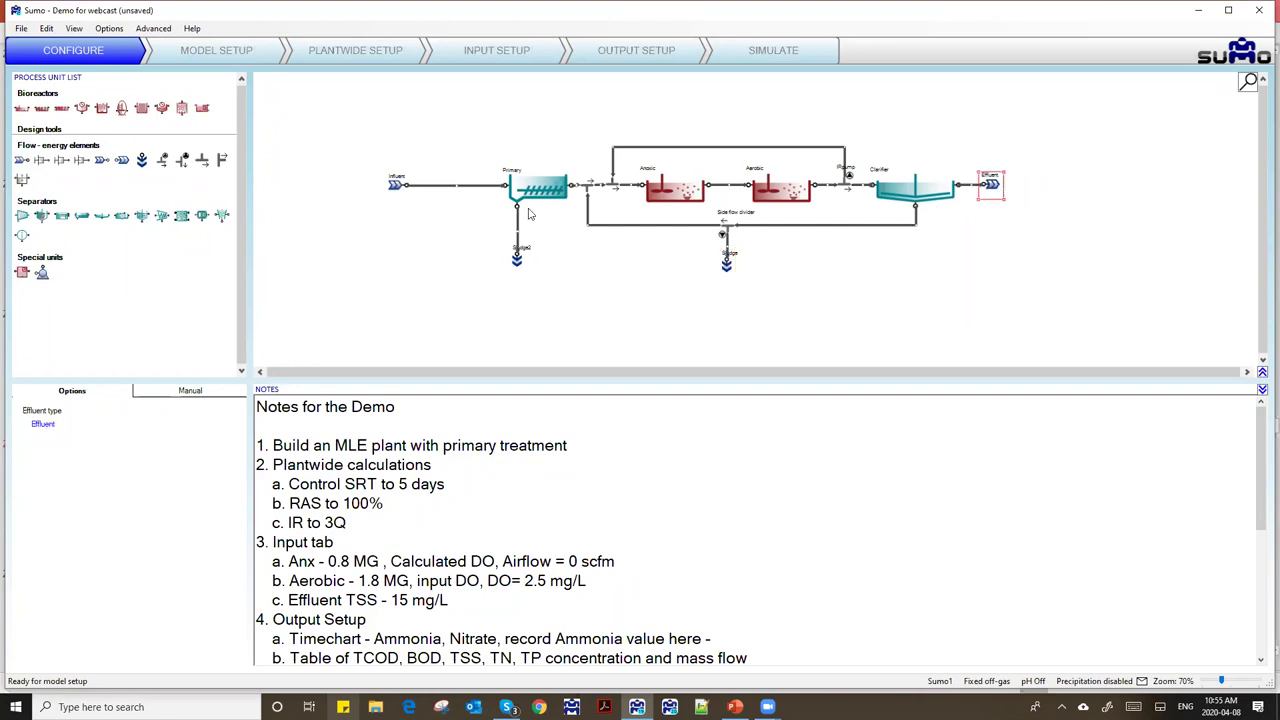
left_click(518, 258)
left_click_drag(518, 256, 518, 245)
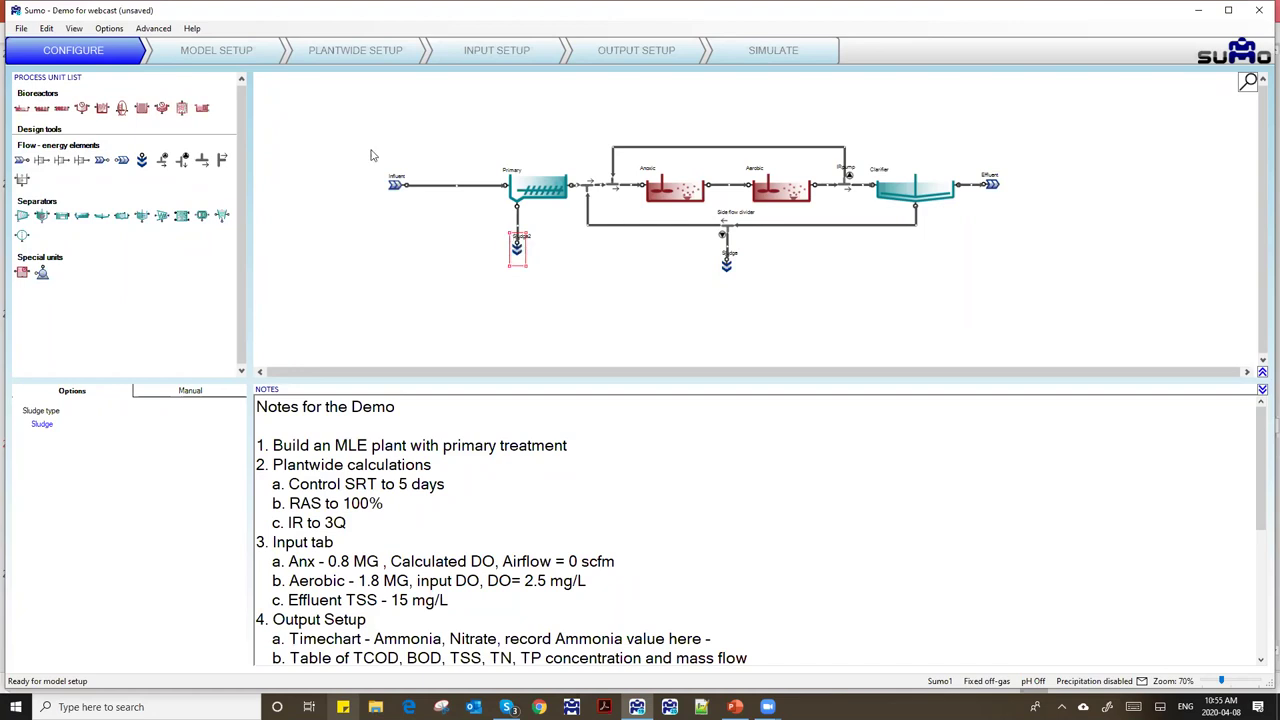
left_click(967, 127)
- Check the Anoxic reactor's dissolved oxygen options and move the Influent closer to the Primary
left_click(670, 189)
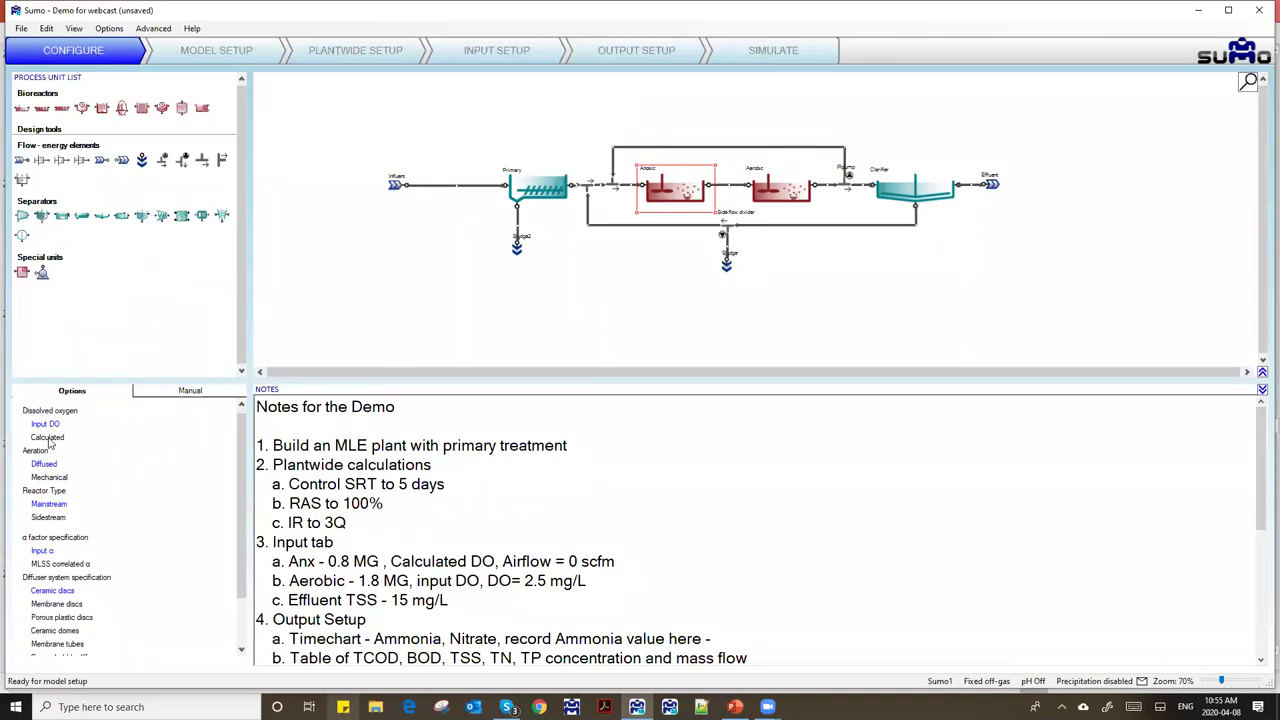
left_click(626, 309)
left_click_drag(395, 186, 461, 184)
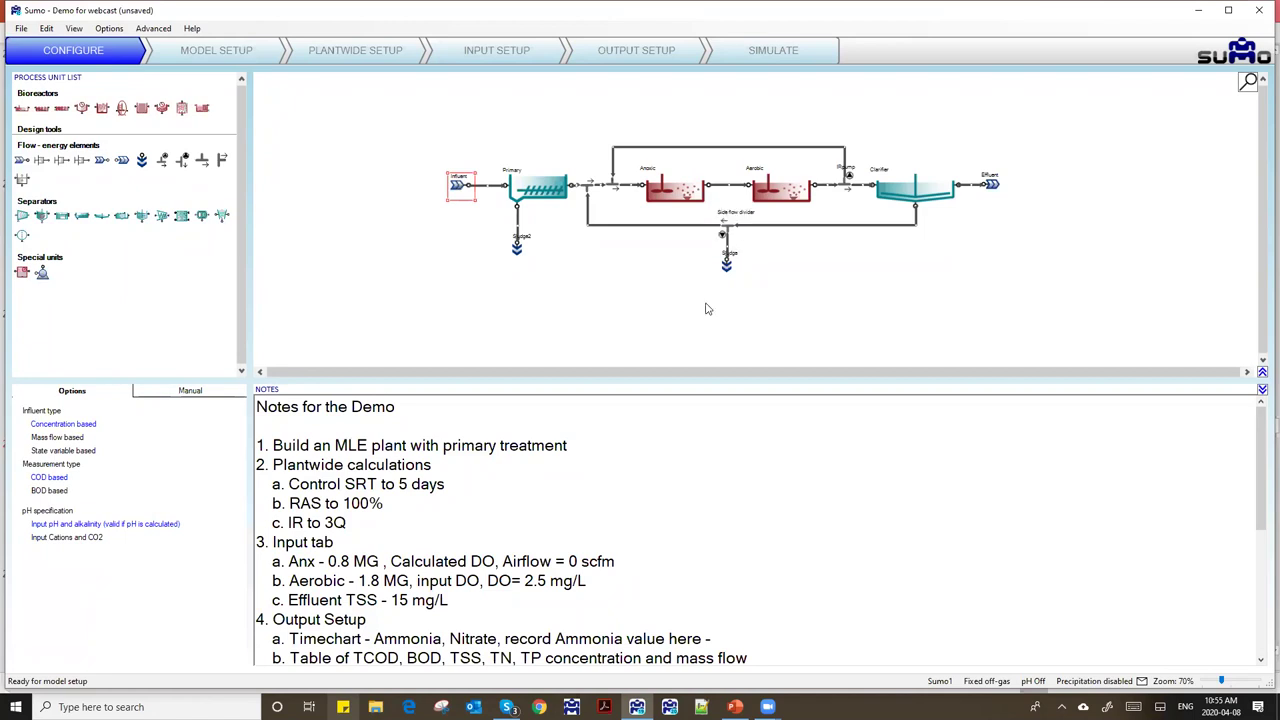
- Rename the lower side flow divider as WAS and enlarge the notes area below the flowsheet
scroll(815, 268, "up", 2)
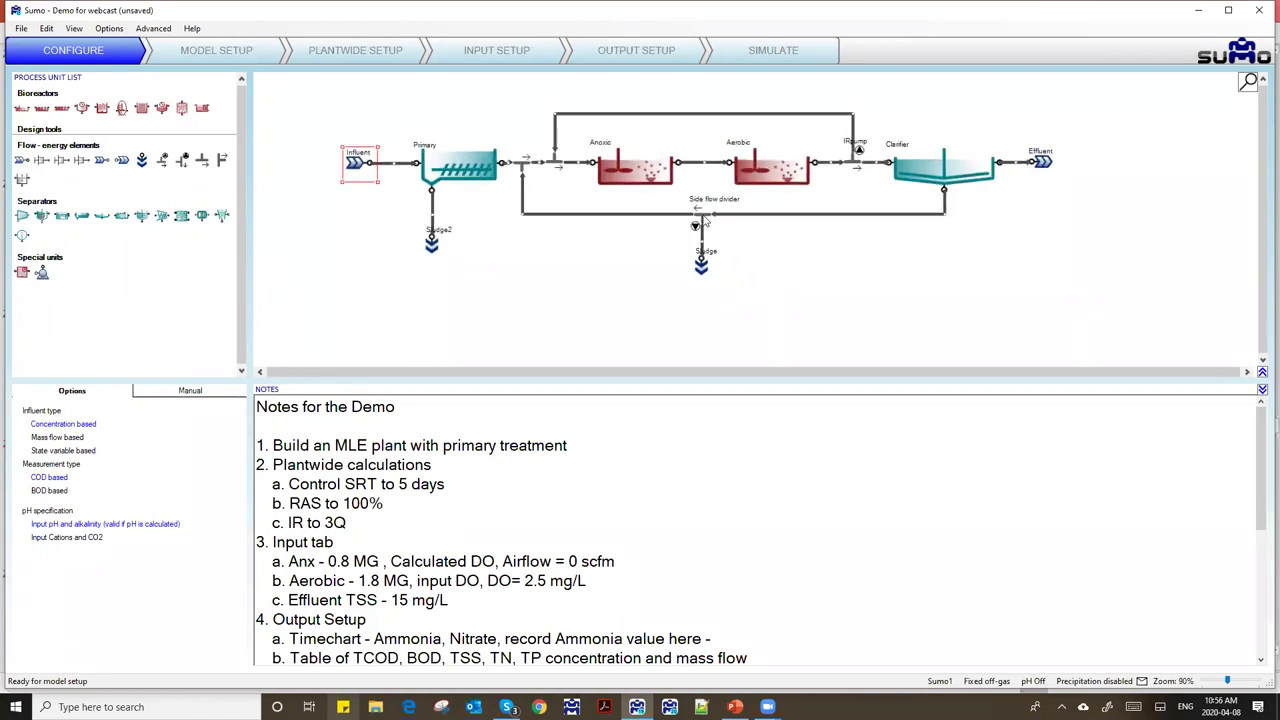
right_click(703, 222)
left_click(740, 263)
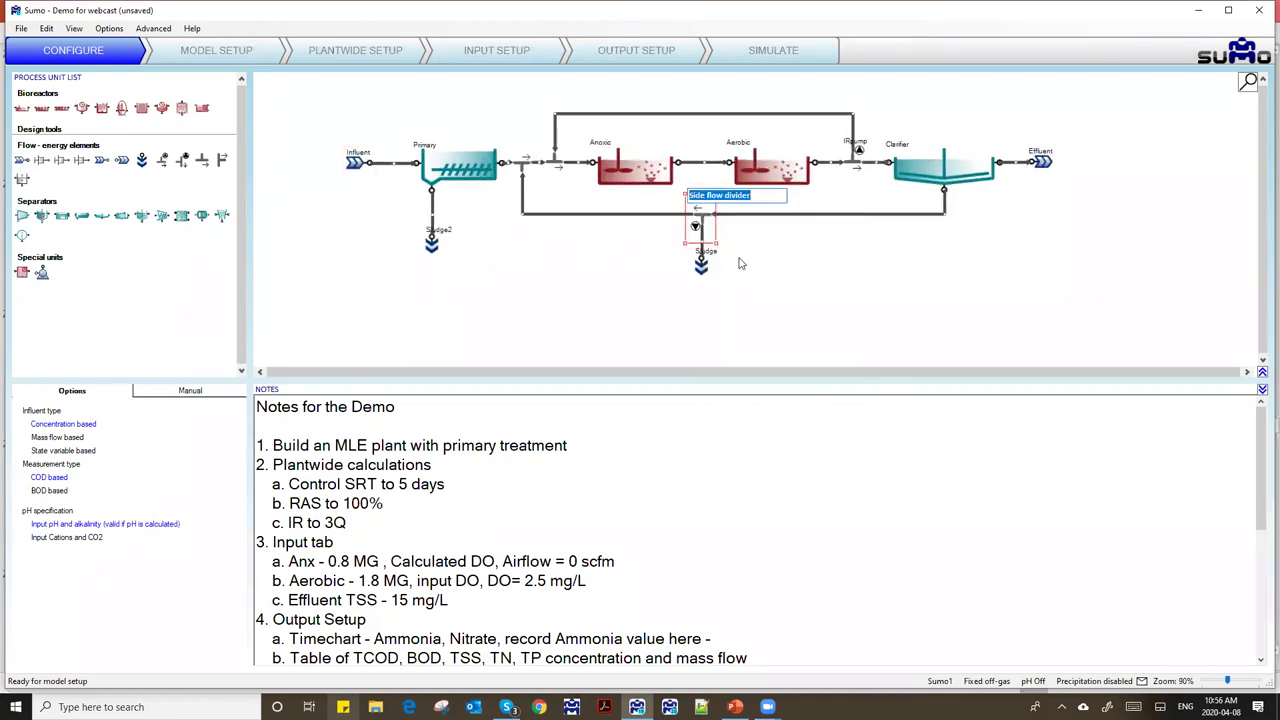
type("WAS")
key("Return")
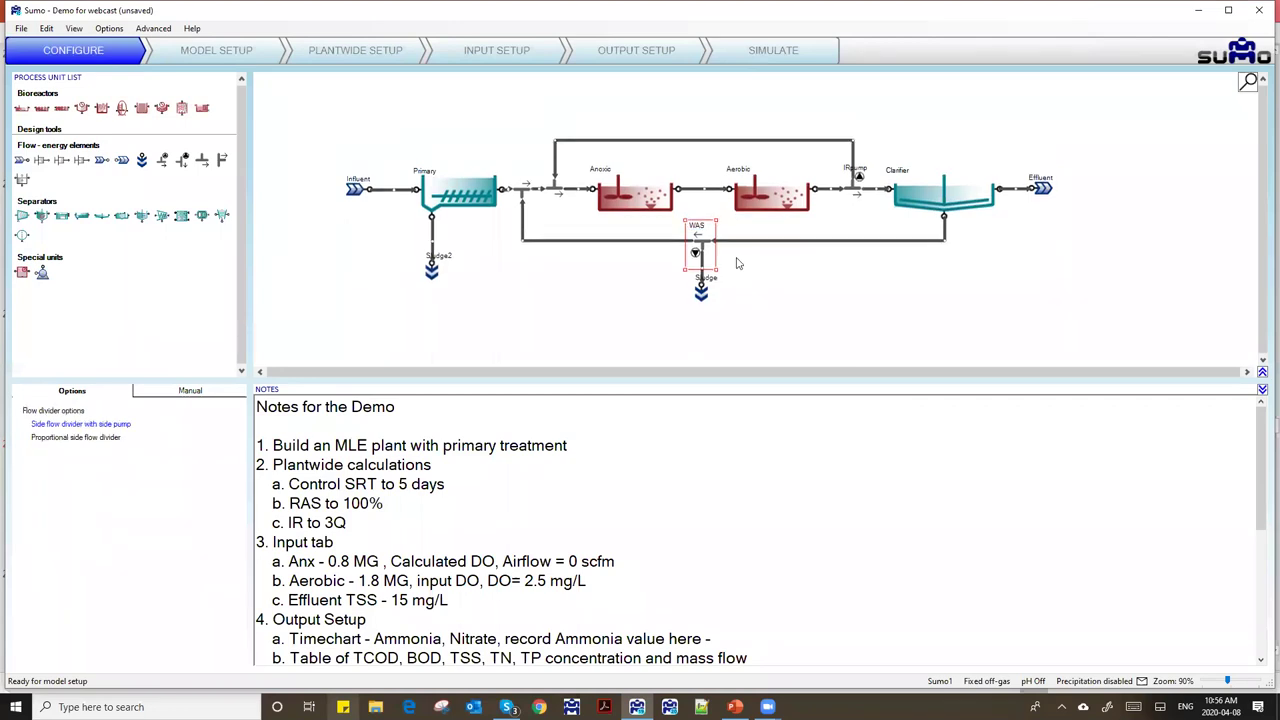
left_click(468, 336)
left_click_drag(430, 381, 426, 334)
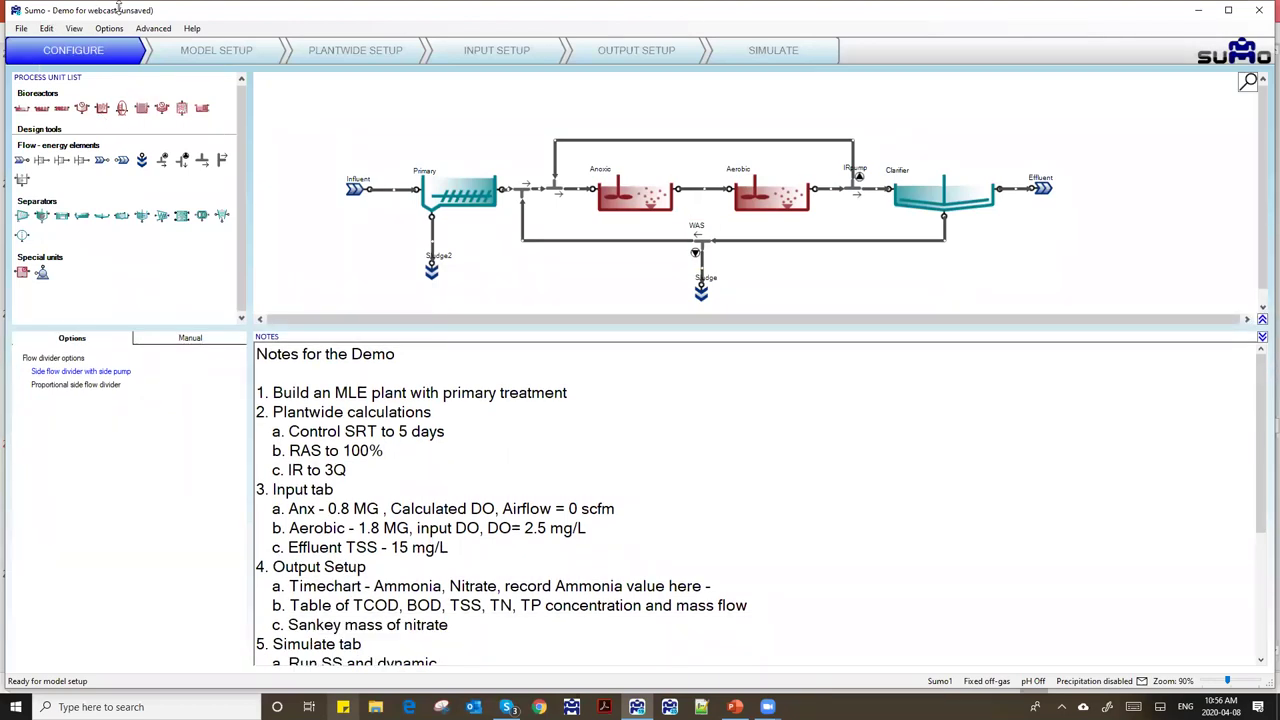
- Examine the key parameters in the model setup, show all parameter groups and check the OHO and MEOLO kinetics
left_click(185, 52)
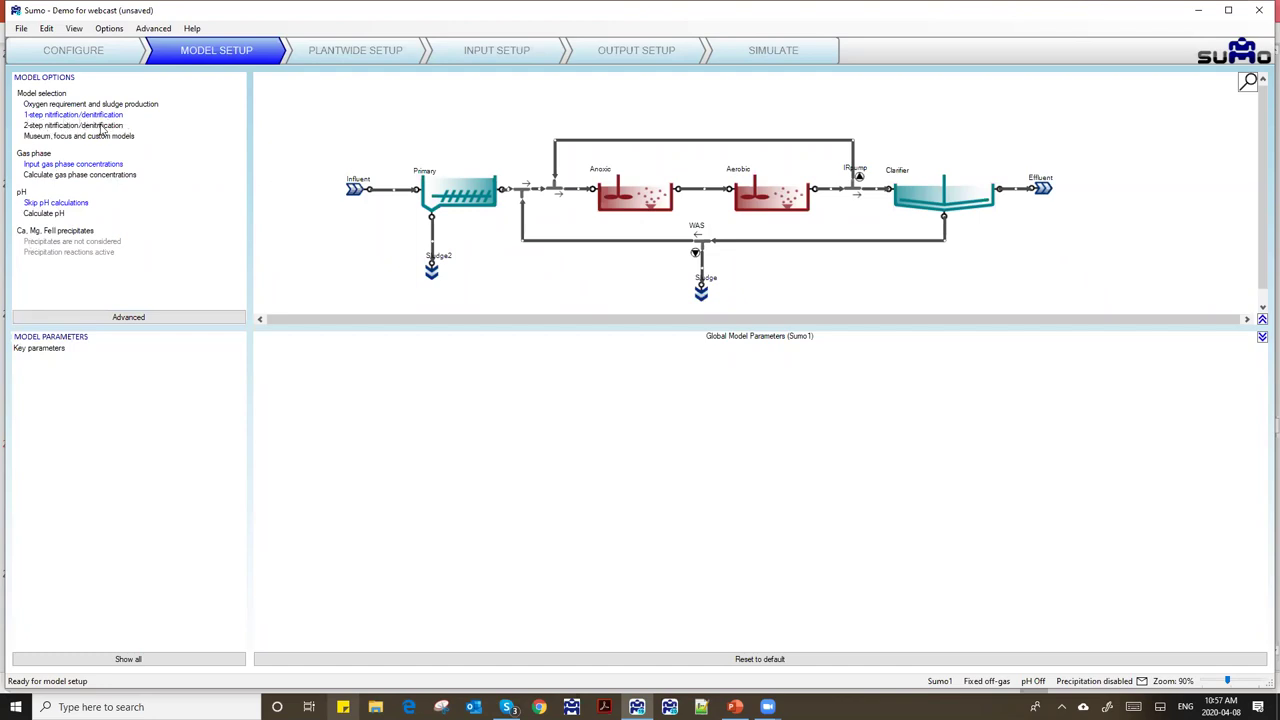
left_click(38, 348)
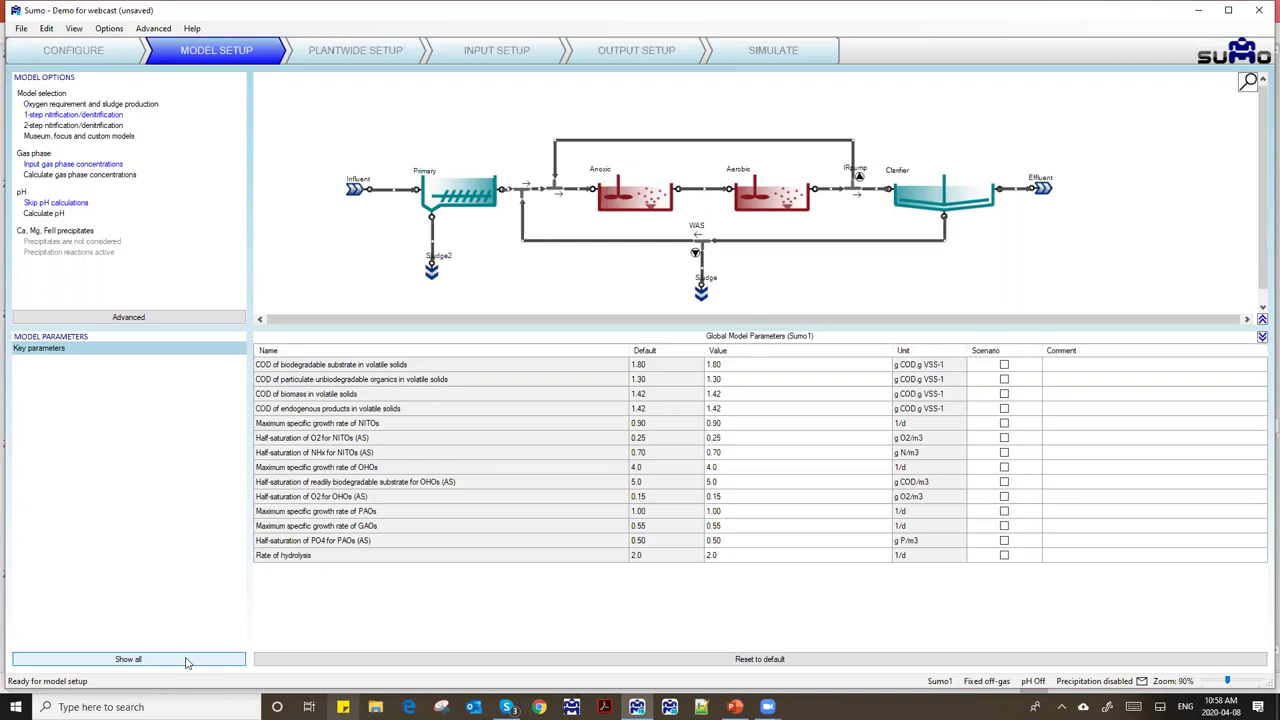
left_click(127, 662)
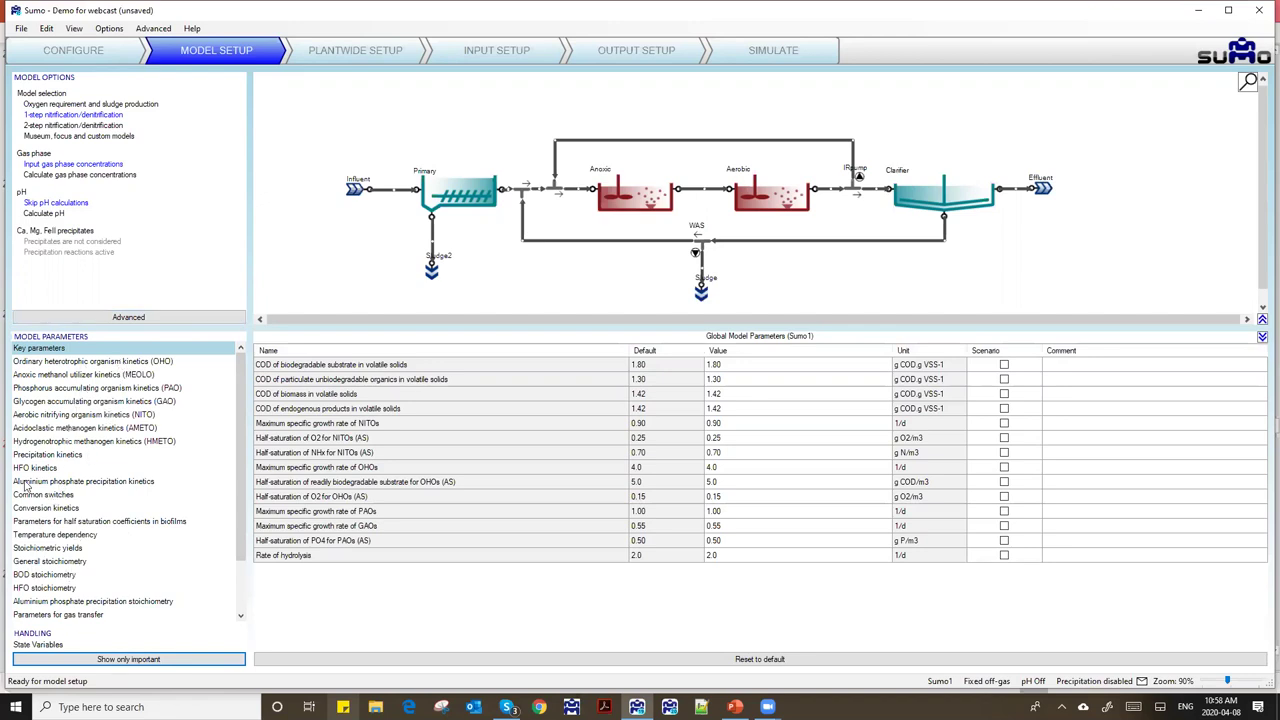
left_click(32, 363)
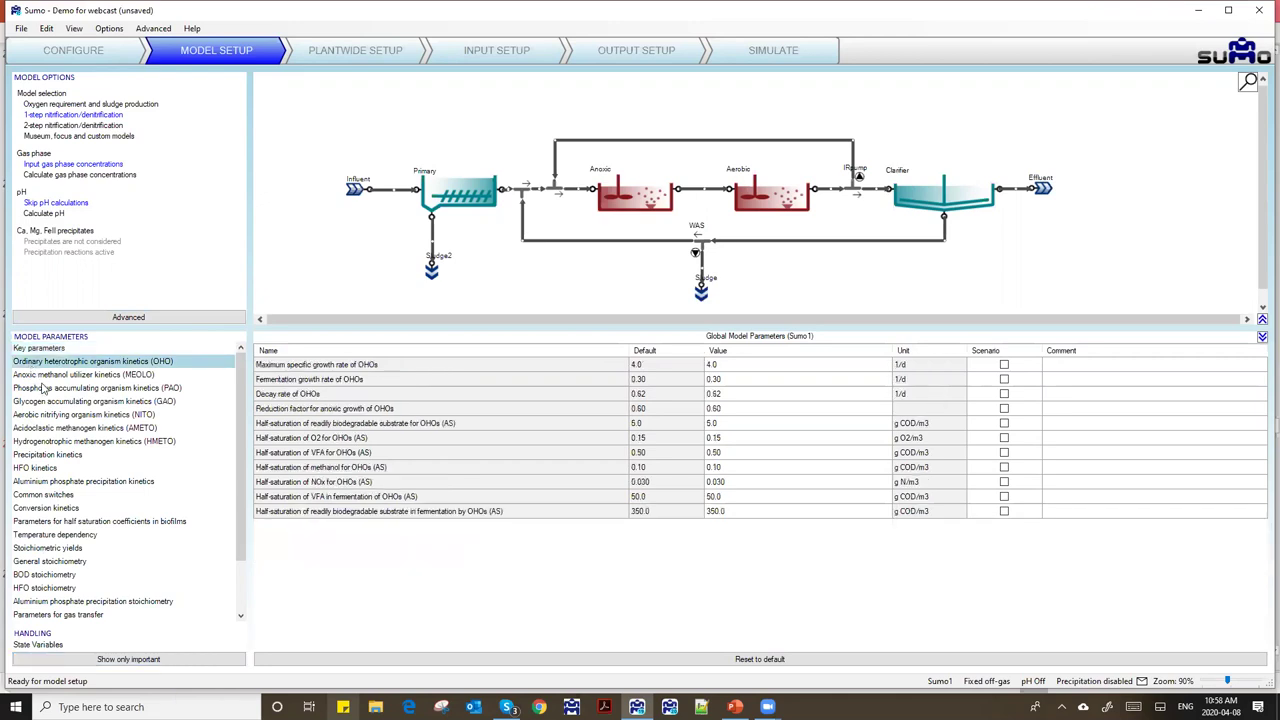
left_click(41, 376)
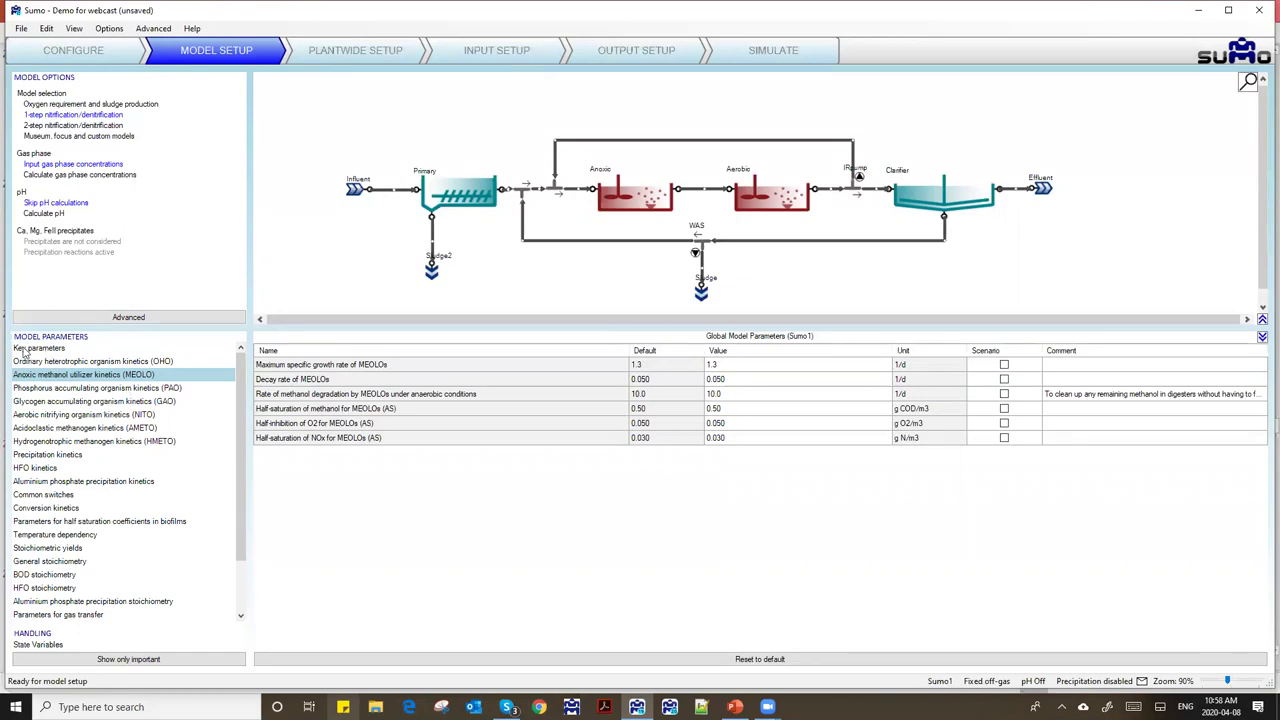
left_click(24, 348)
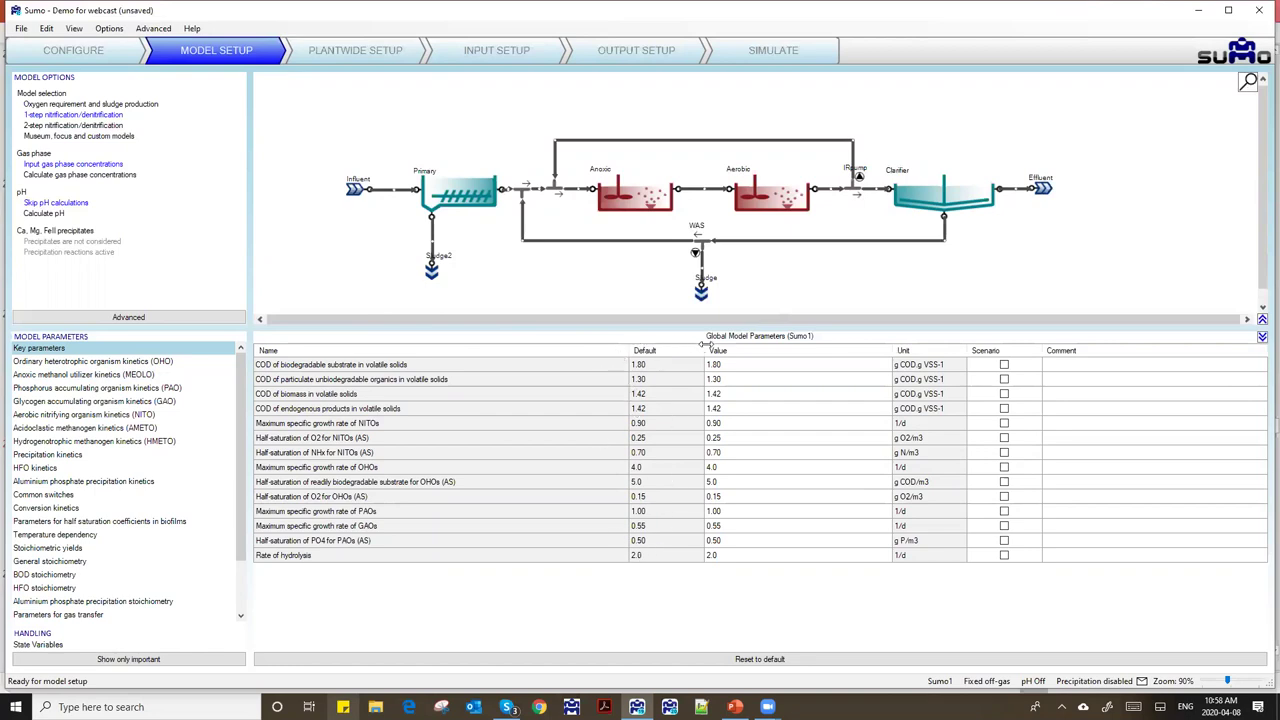
left_click_drag(703, 351, 670, 352)
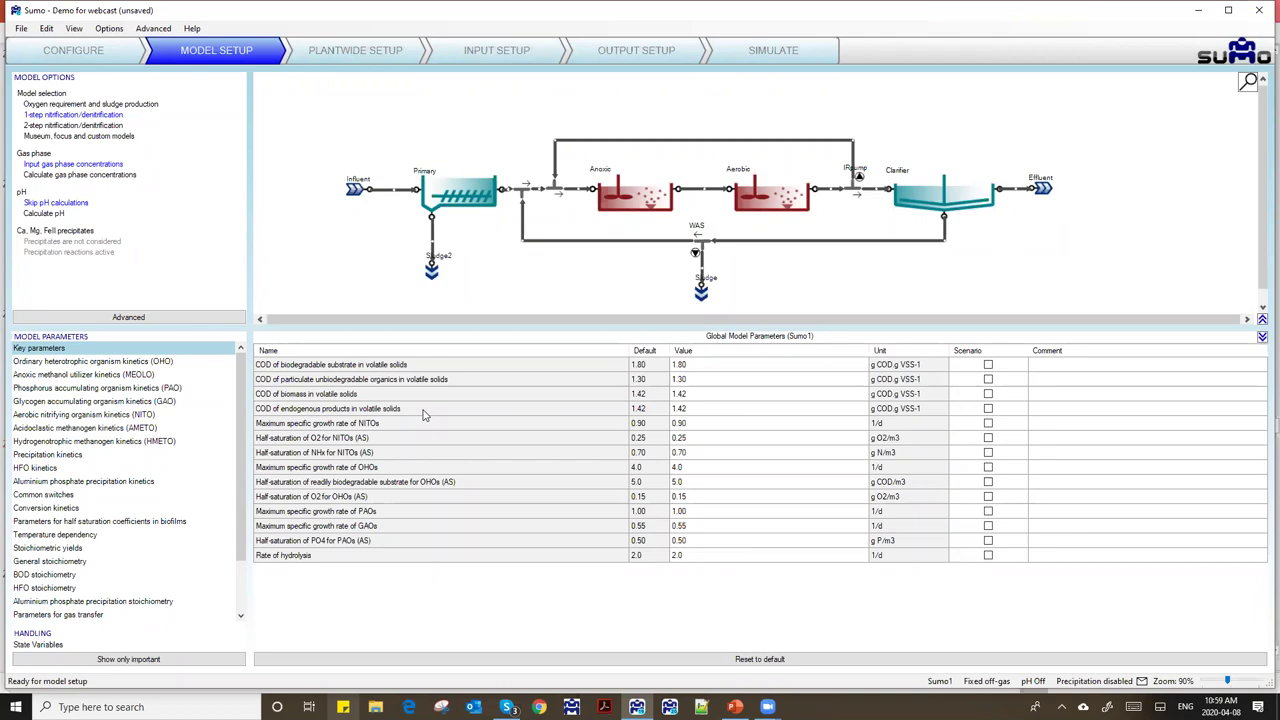
- Set the maximum specific growth rate of NITOs to 0.45 1/d in the key parameters
left_click(694, 426)
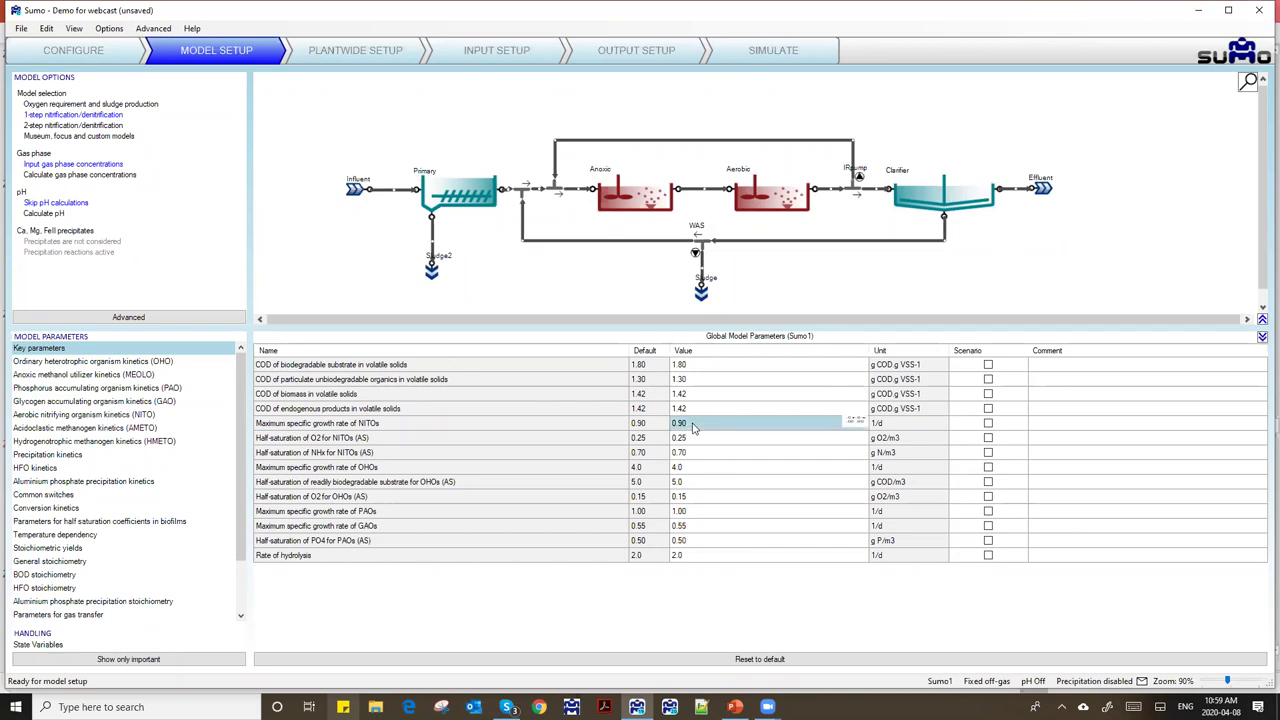
type("0")
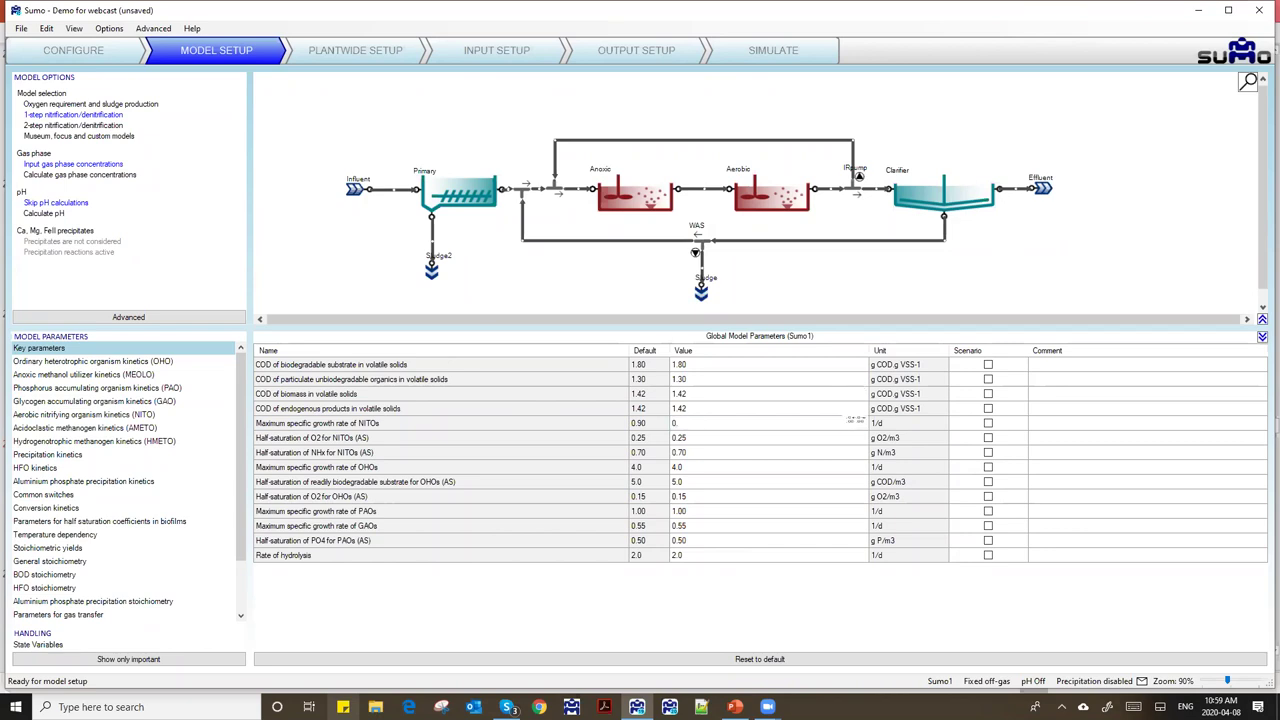
key("Return")
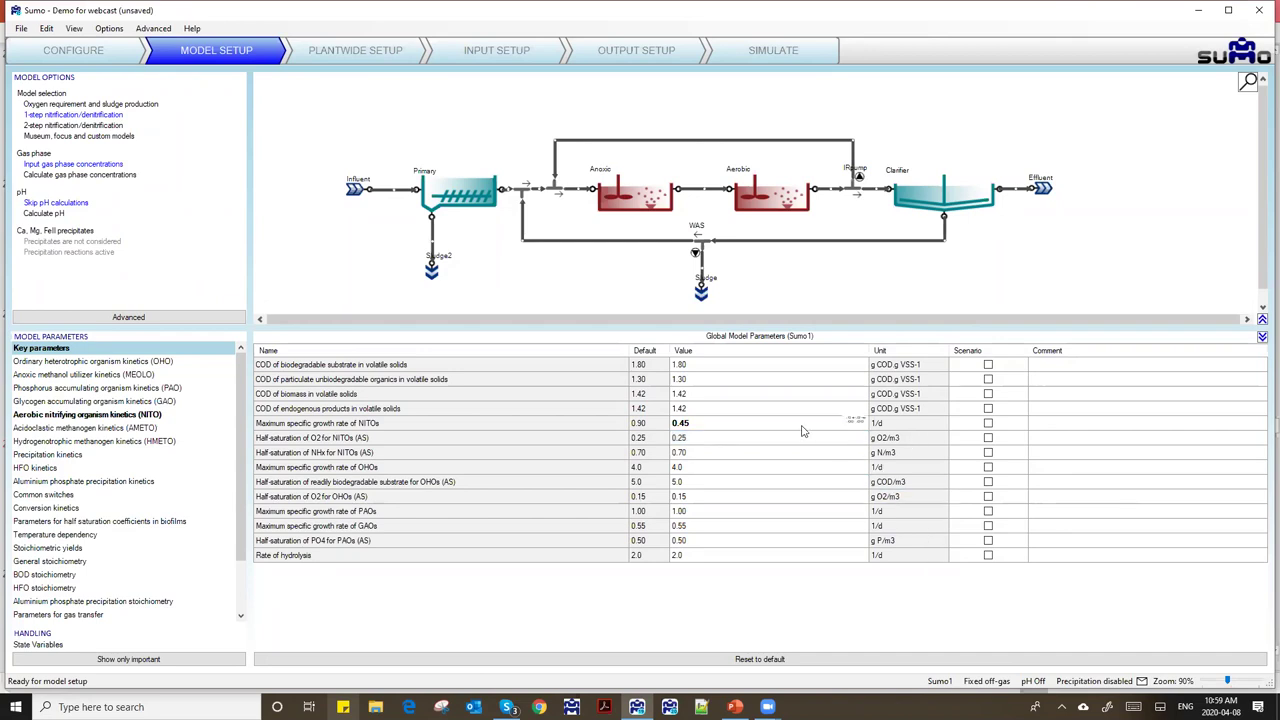
- Add the comment "Gathered from experiment,..." to the maximum specific growth rate of NITOs
left_click(1069, 421)
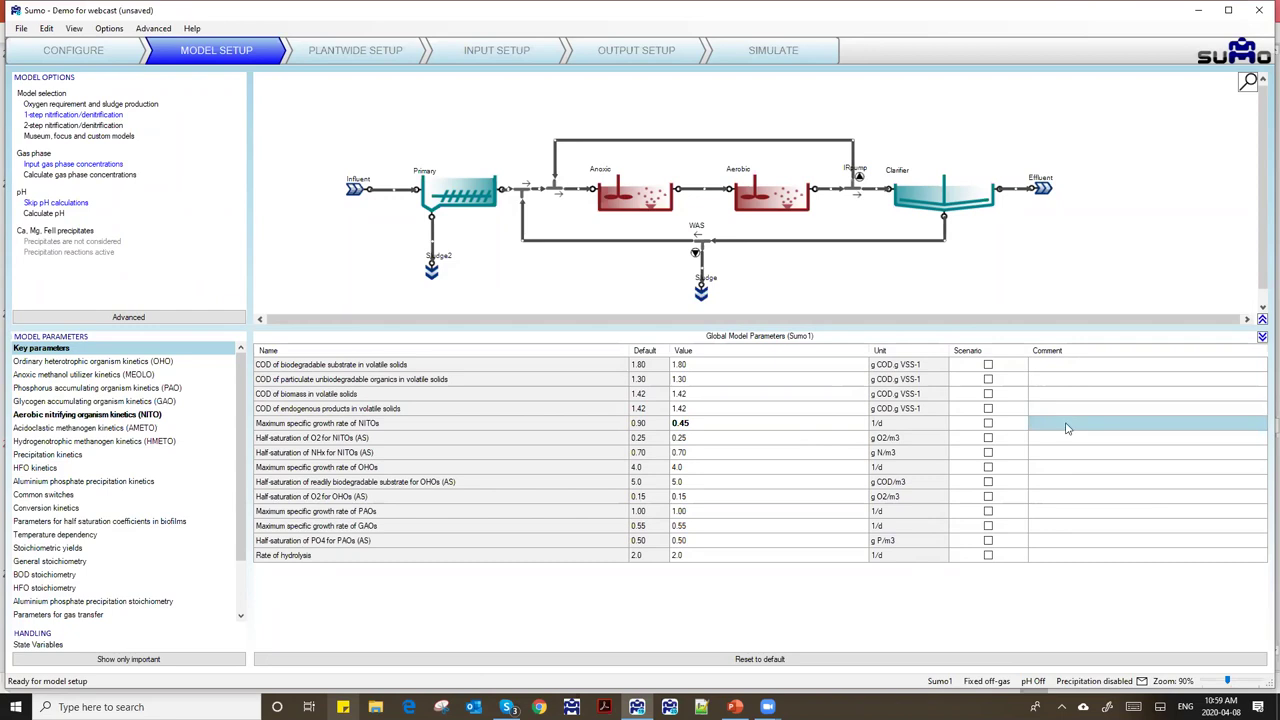
type("Gathered")
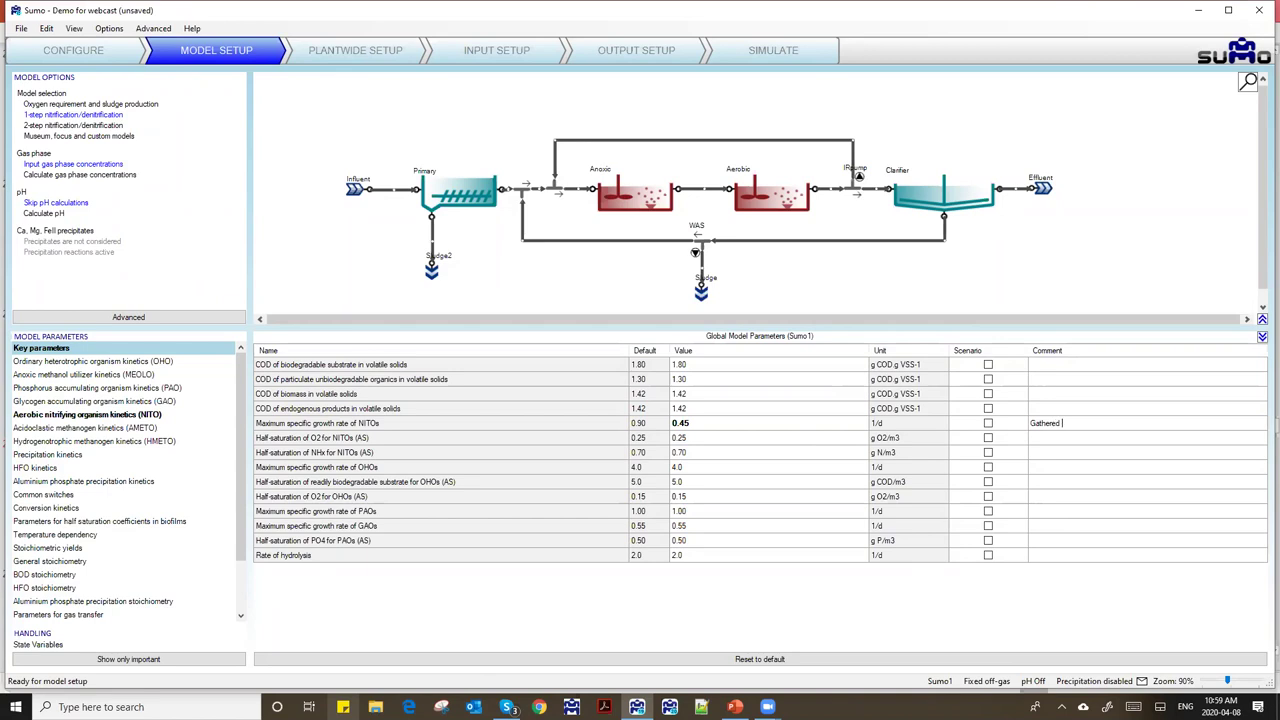
type(" from experiment")
- Restore the maximum specific growth rate of NITOs to its default of 0.90
left_click(680, 424)
type("0")
key("Return")
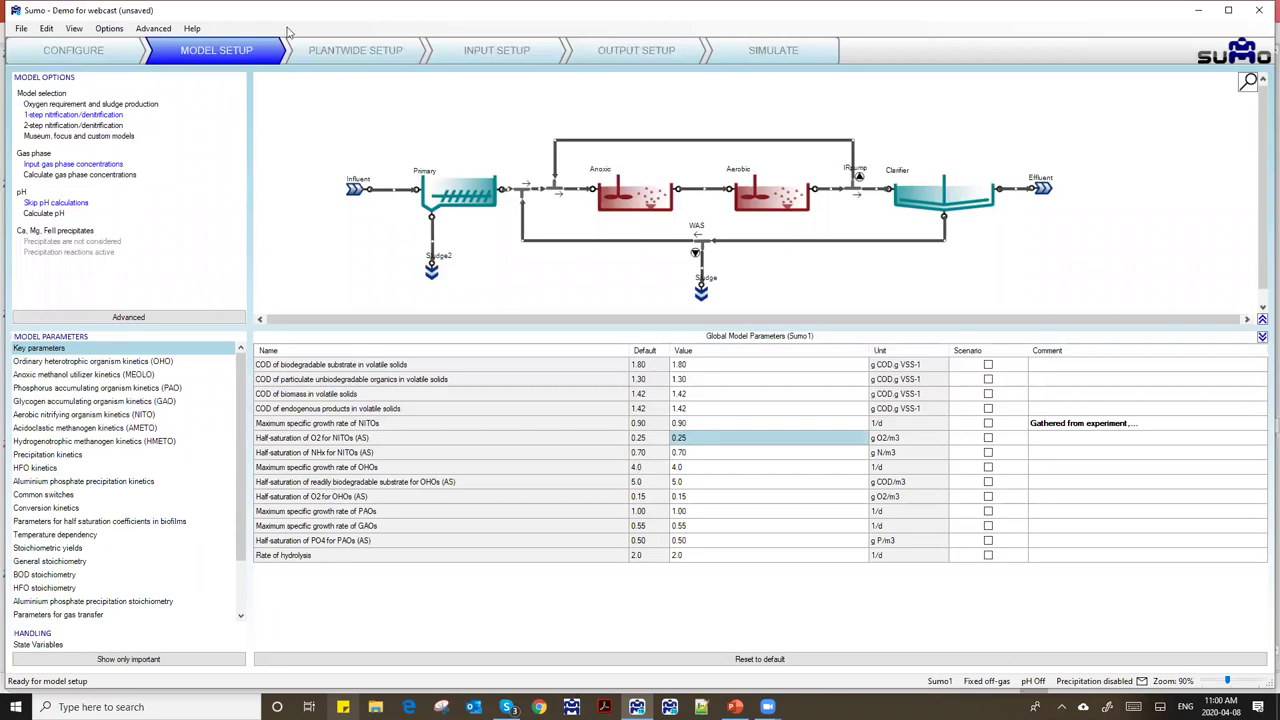
- Go to the plantwide setup and open the demo notes in an enlarged window with magnified text
left_click(365, 51)
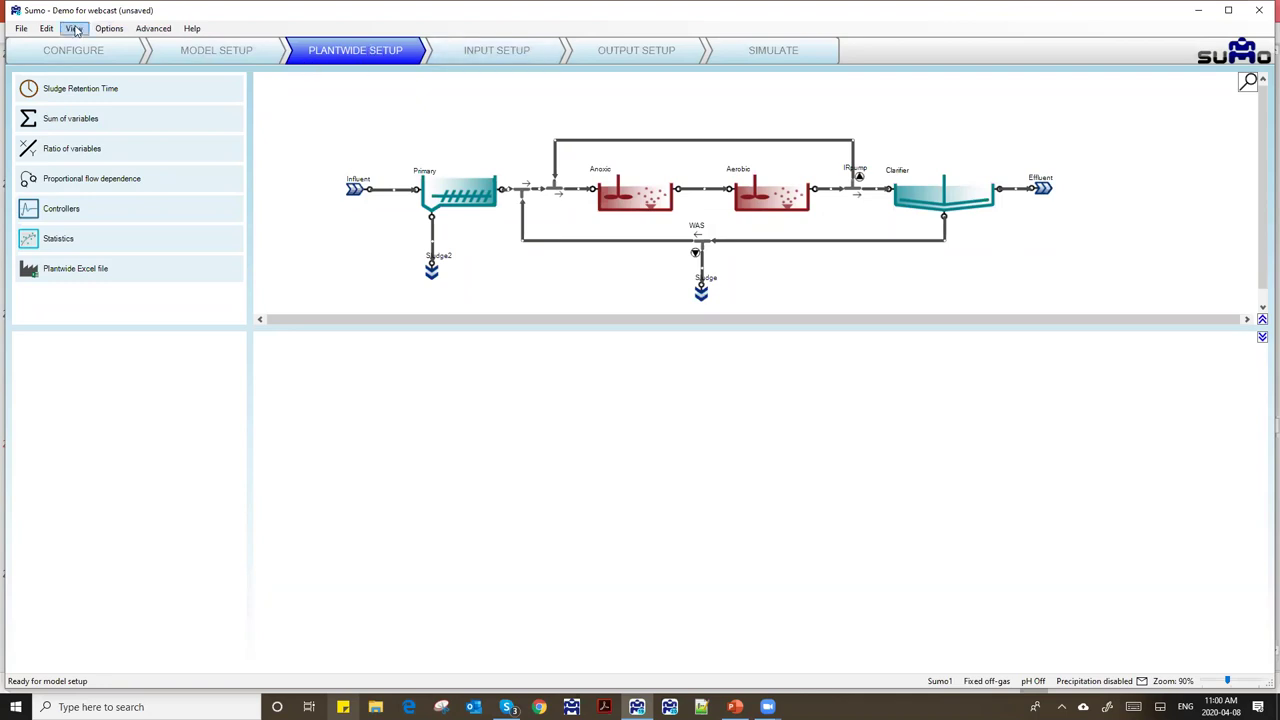
left_click(109, 28)
mouse_move(80, 30)
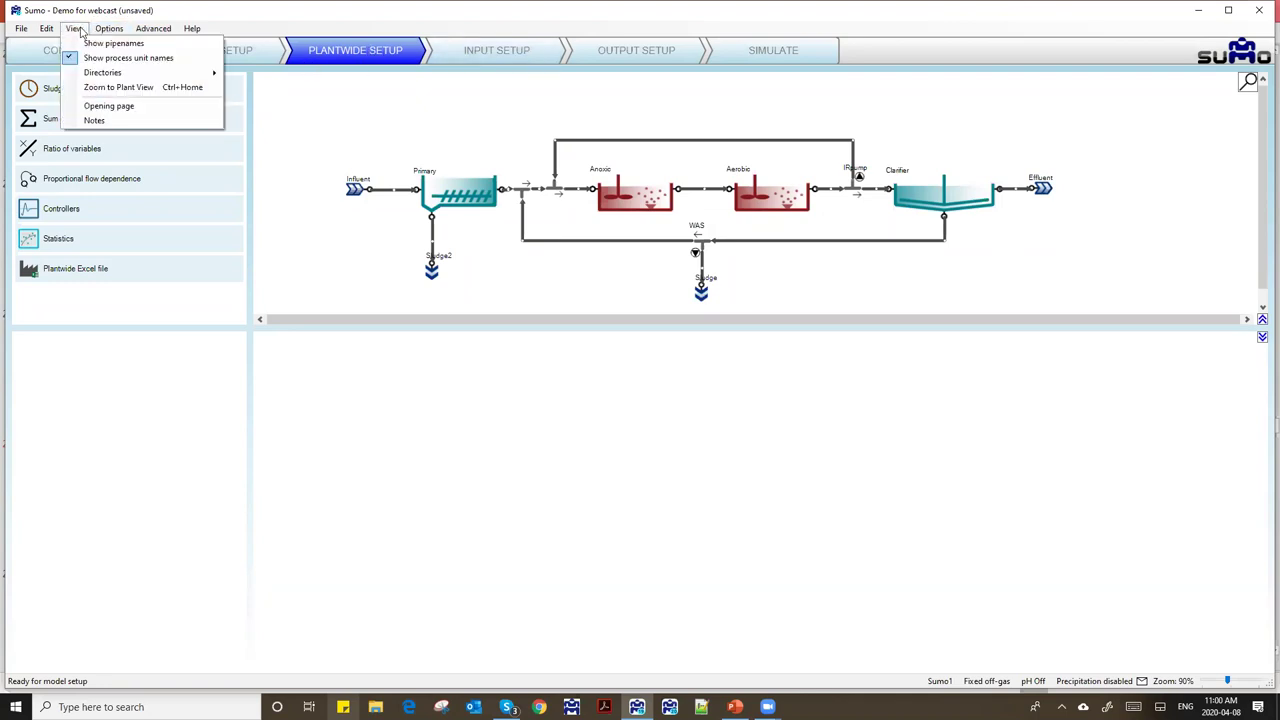
left_click(94, 120)
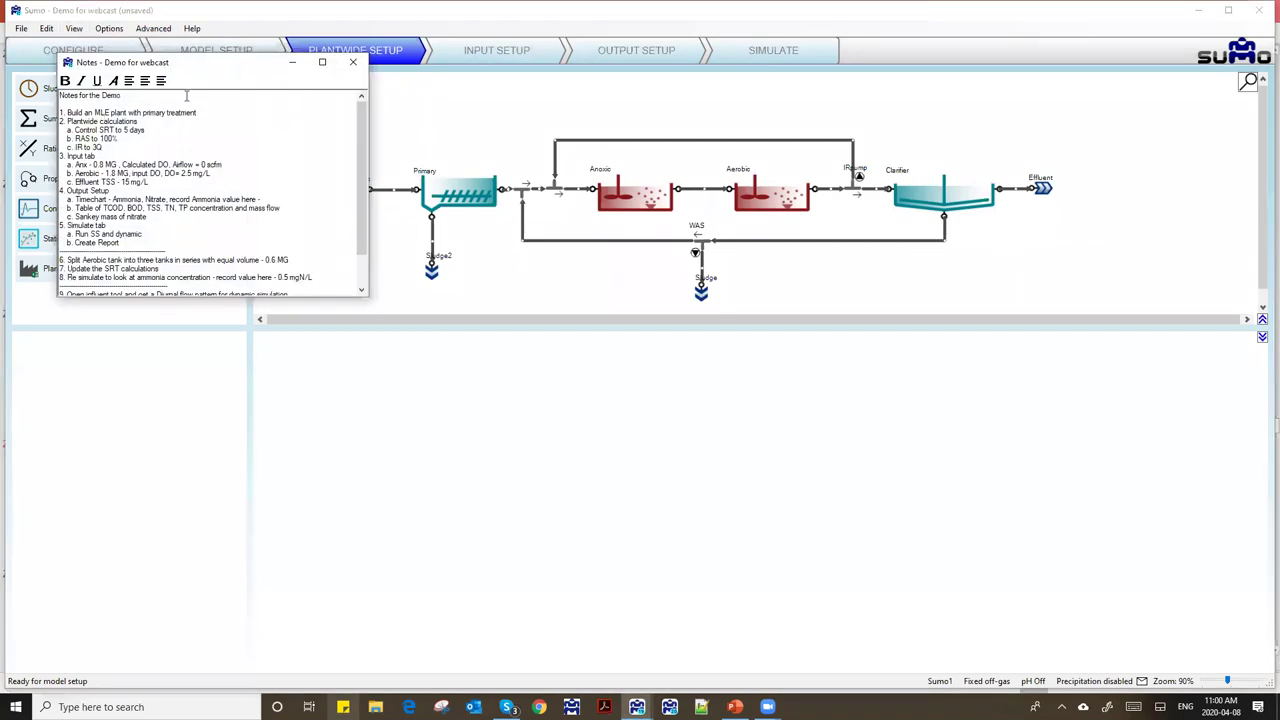
left_click_drag(230, 70, 307, 87)
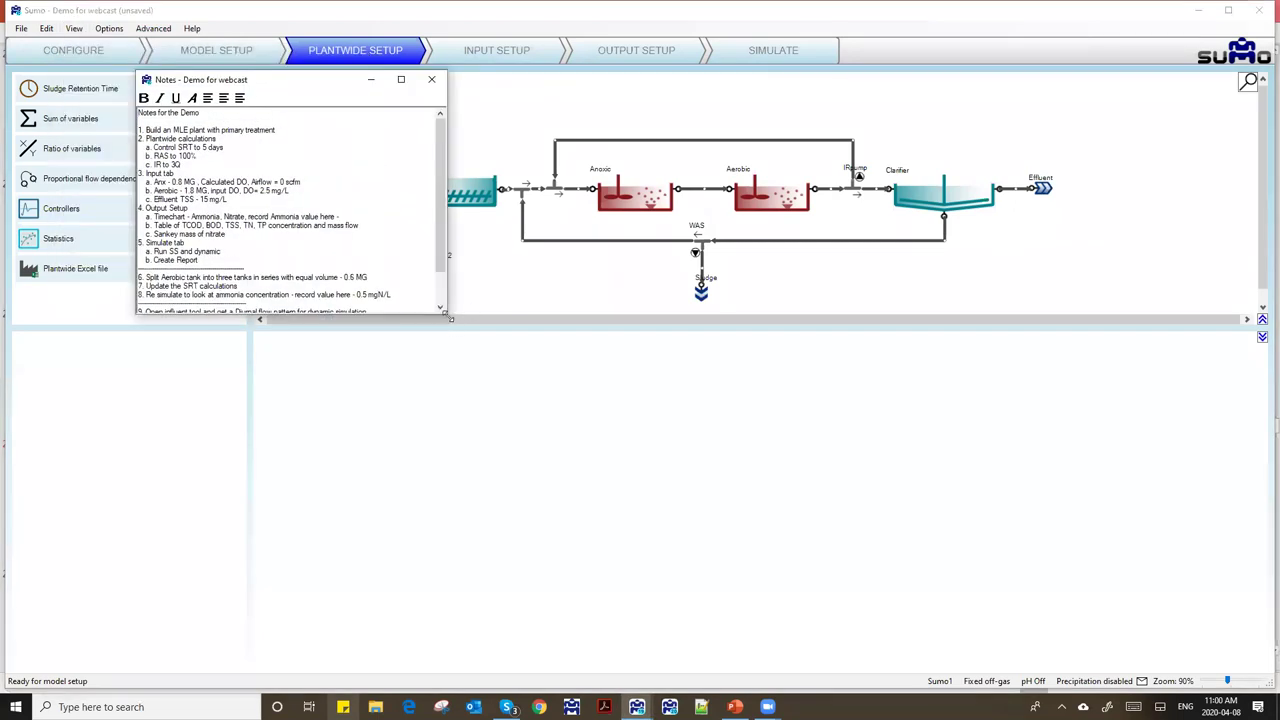
left_click_drag(451, 318, 651, 514)
scroll(312, 347, "up", 5, "ctrl")
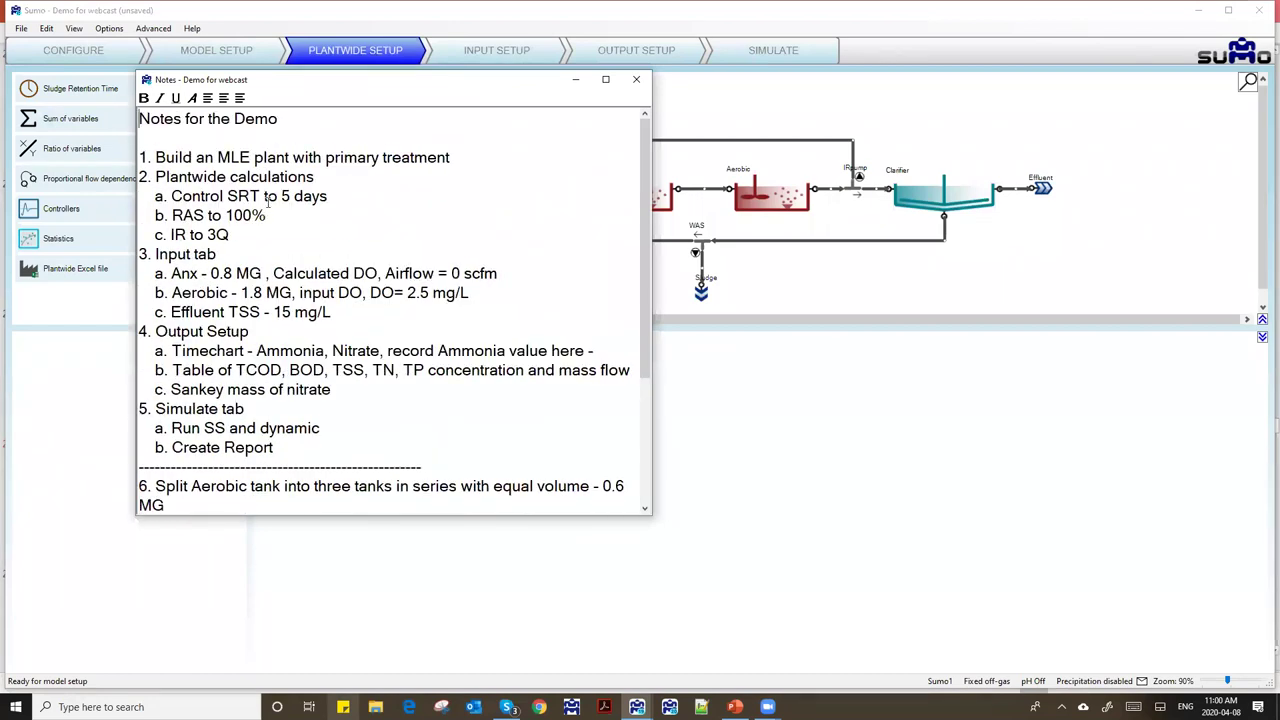
- Review the SRT, RAS and IR tasks under plantwide calculations in the notes and minimise the notes window
left_click_drag(173, 188, 328, 193)
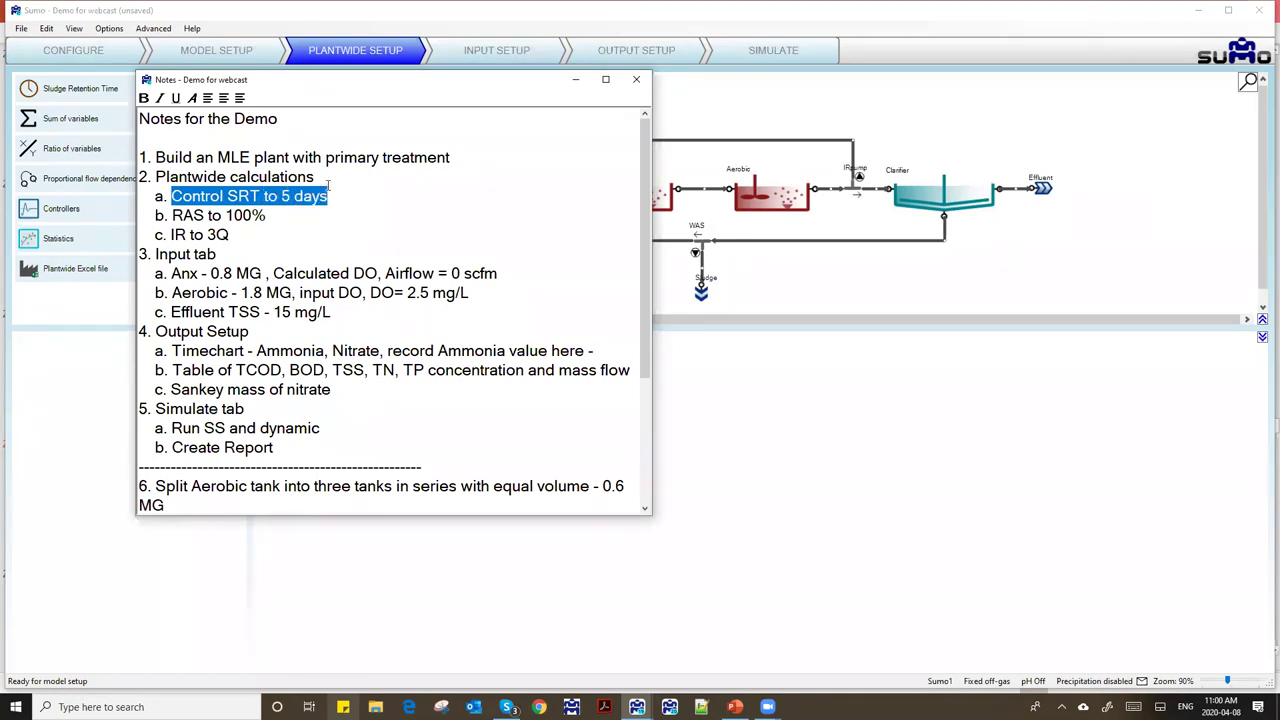
left_click_drag(172, 215, 270, 216)
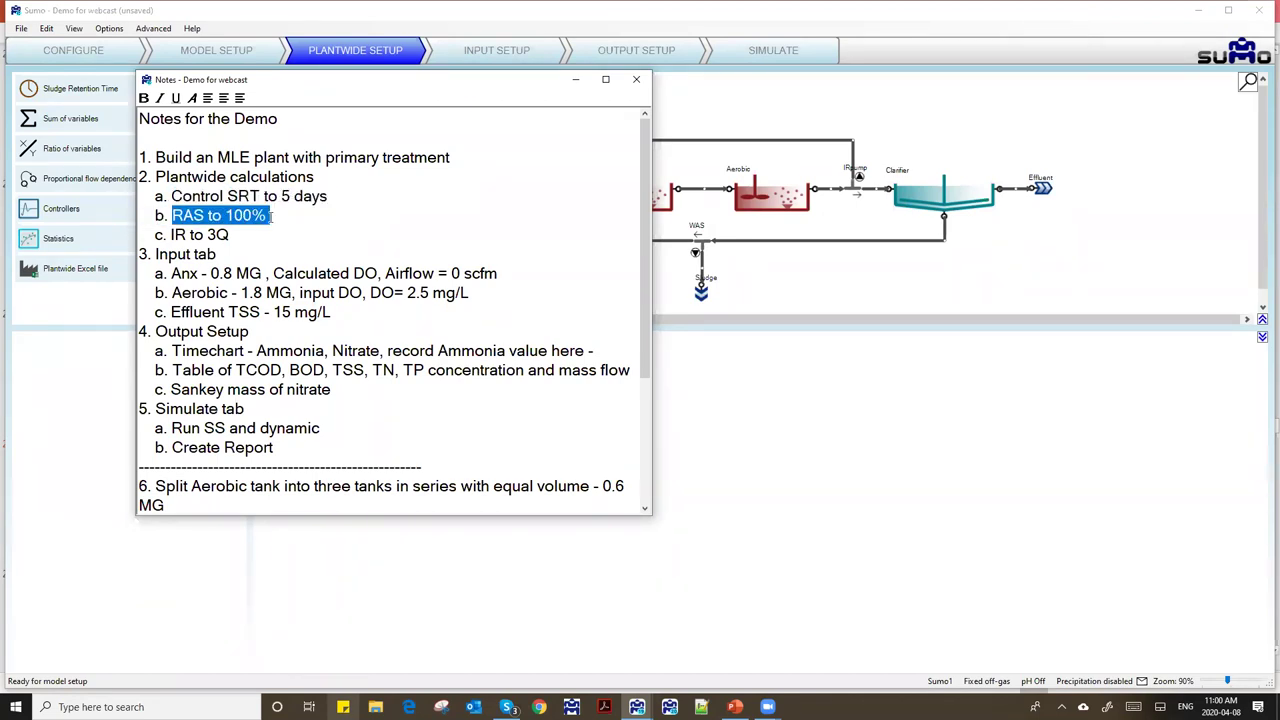
left_click_drag(172, 234, 232, 236)
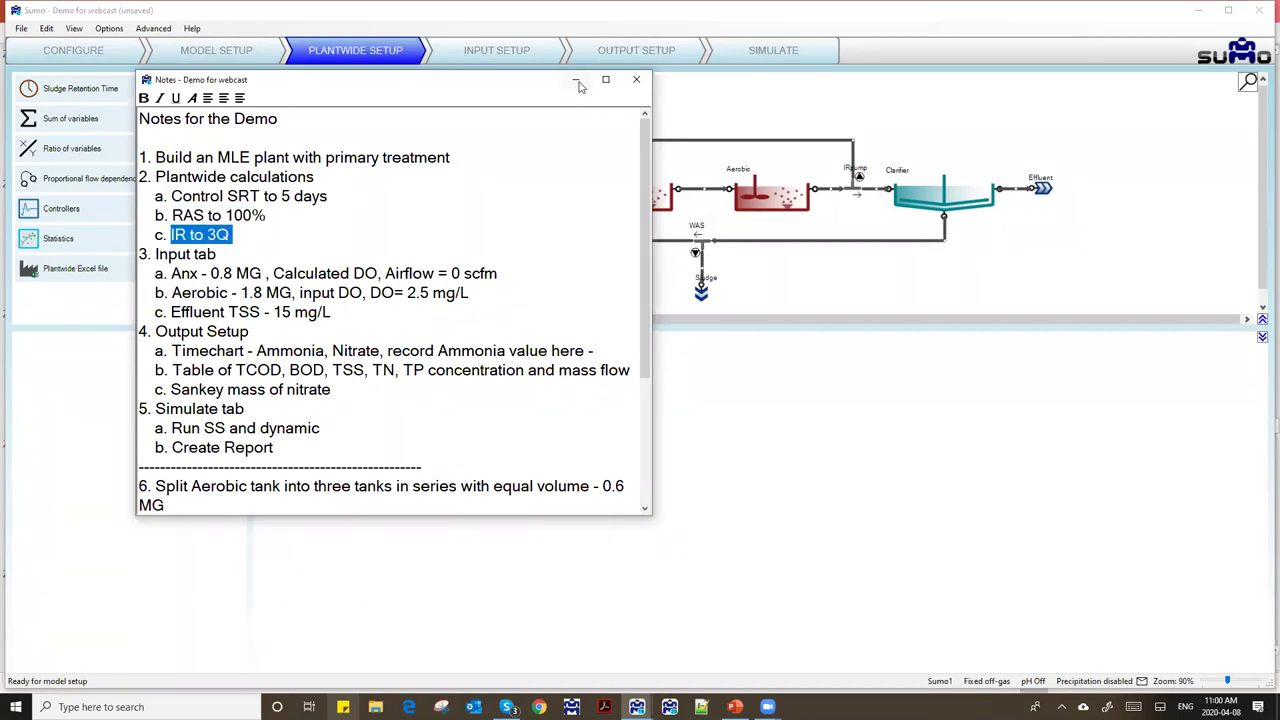
left_click(577, 81)
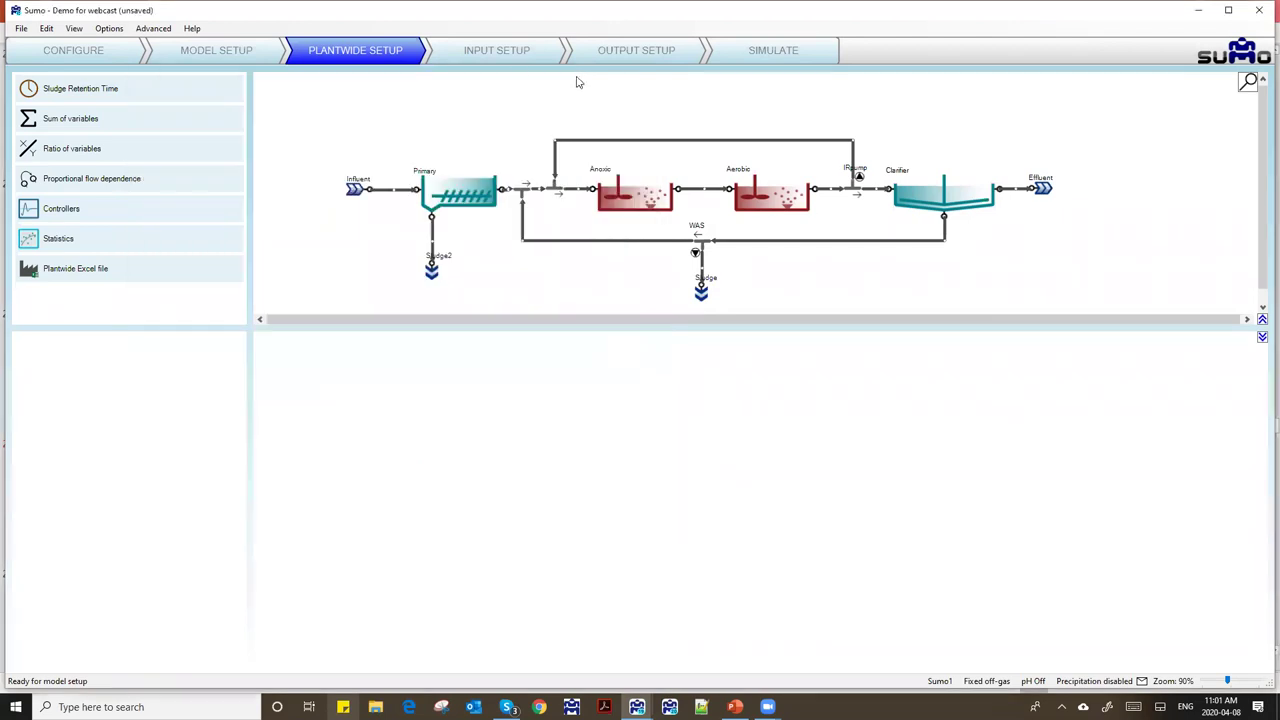
- Add a Sludge Retention Time calculation and name it TotalSRT
left_click(29, 91)
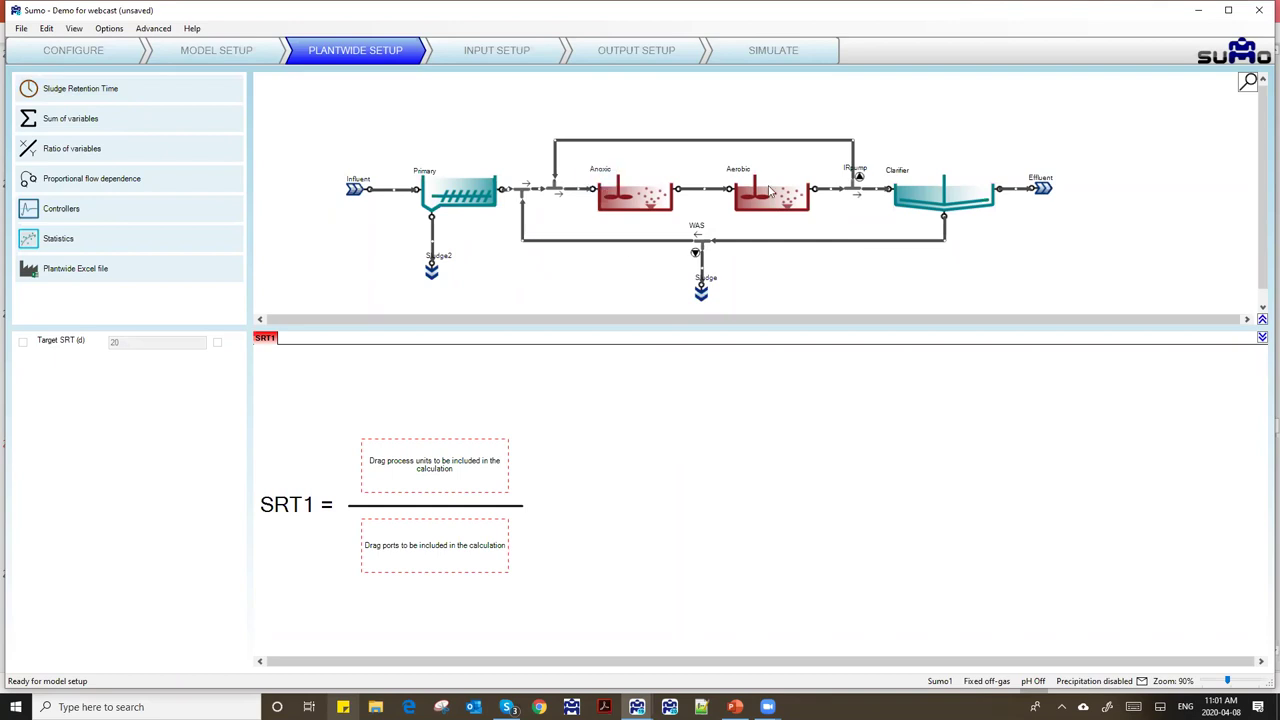
double_click(264, 339)
type("TotalSRT")
key("Return")
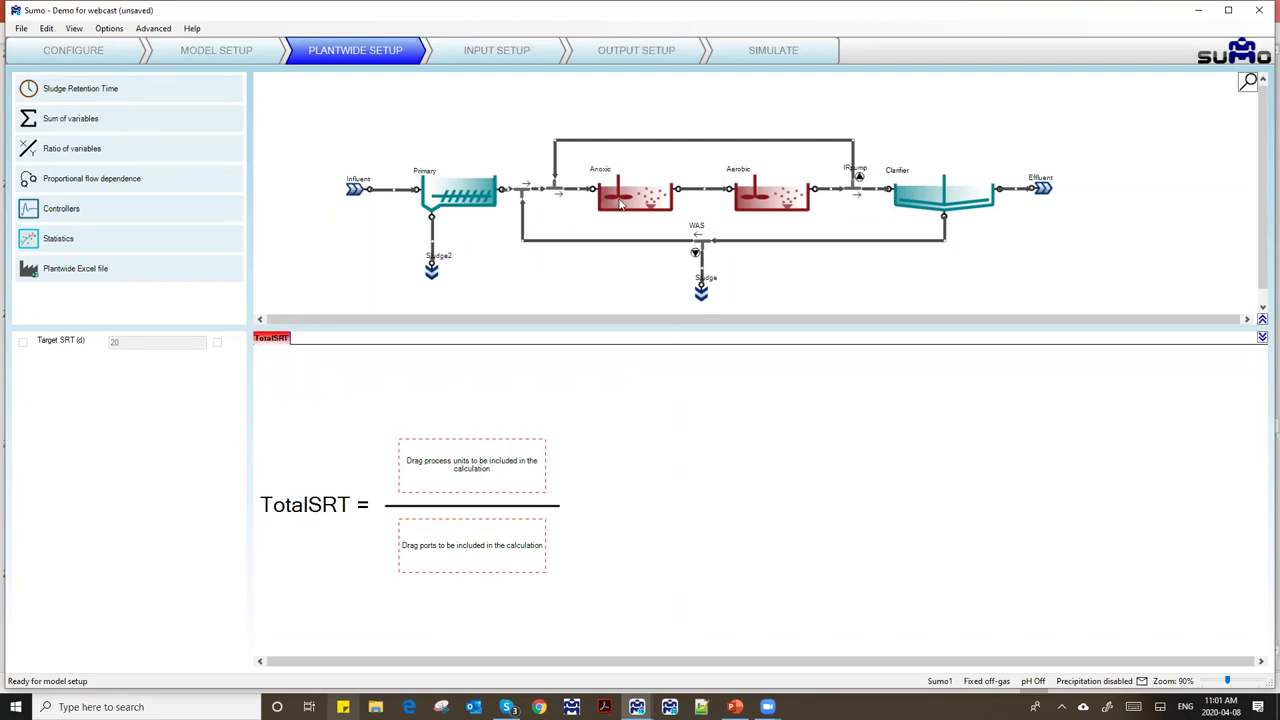
- Build the TotalSRT formula with the Anoxic and Aerobic reactors as numerator and the WAS pumped flow and Effluent as denominator
left_click(637, 197)
left_click(754, 192, "ctrl")
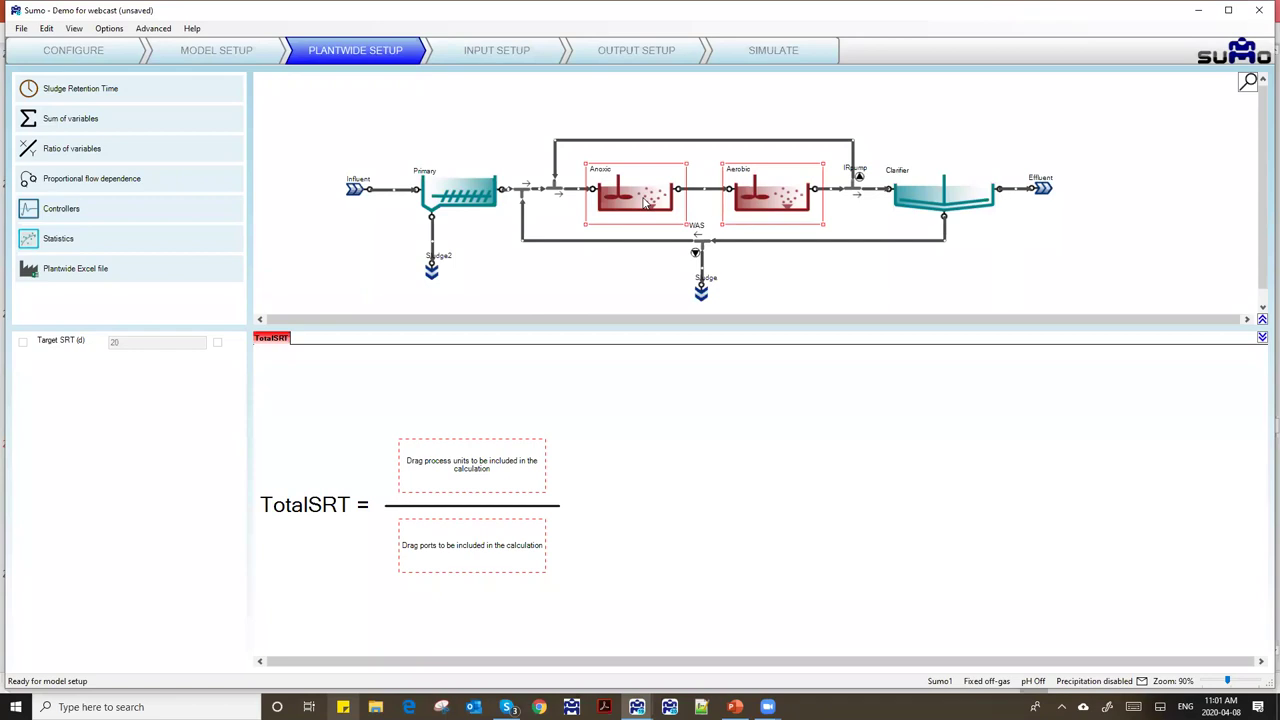
left_click_drag(645, 200, 484, 472)
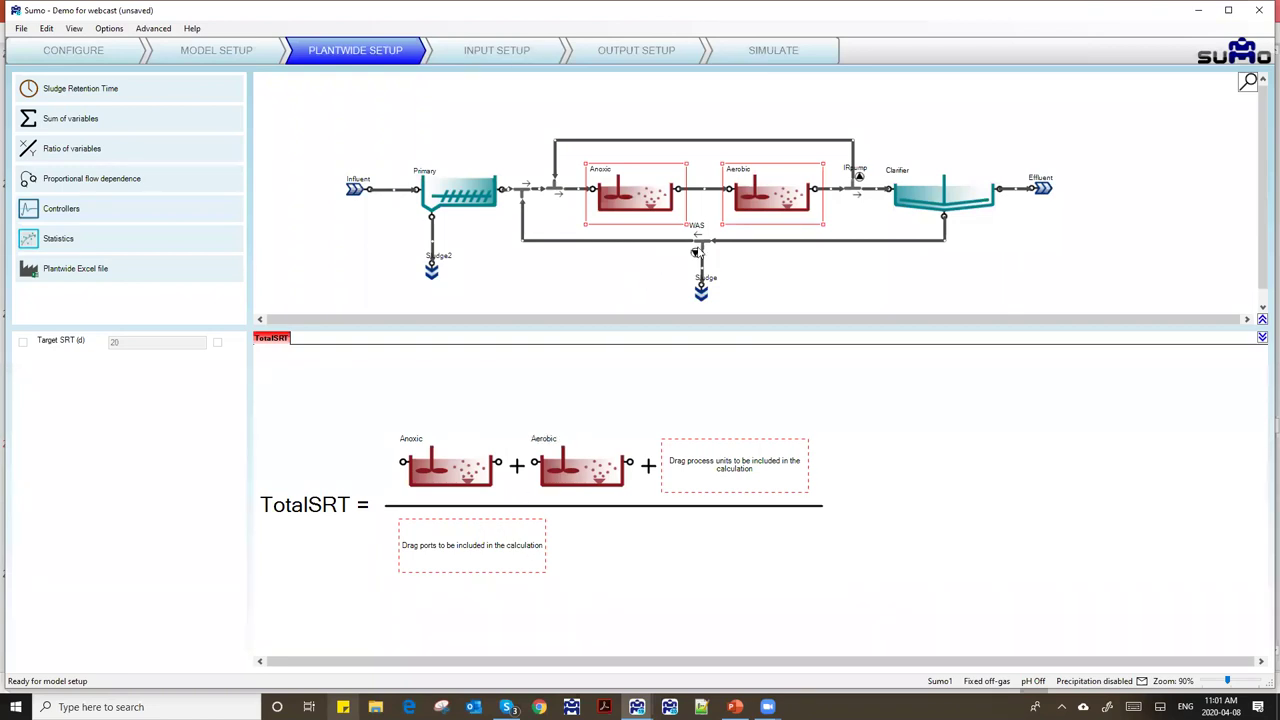
left_click_drag(703, 248, 448, 562)
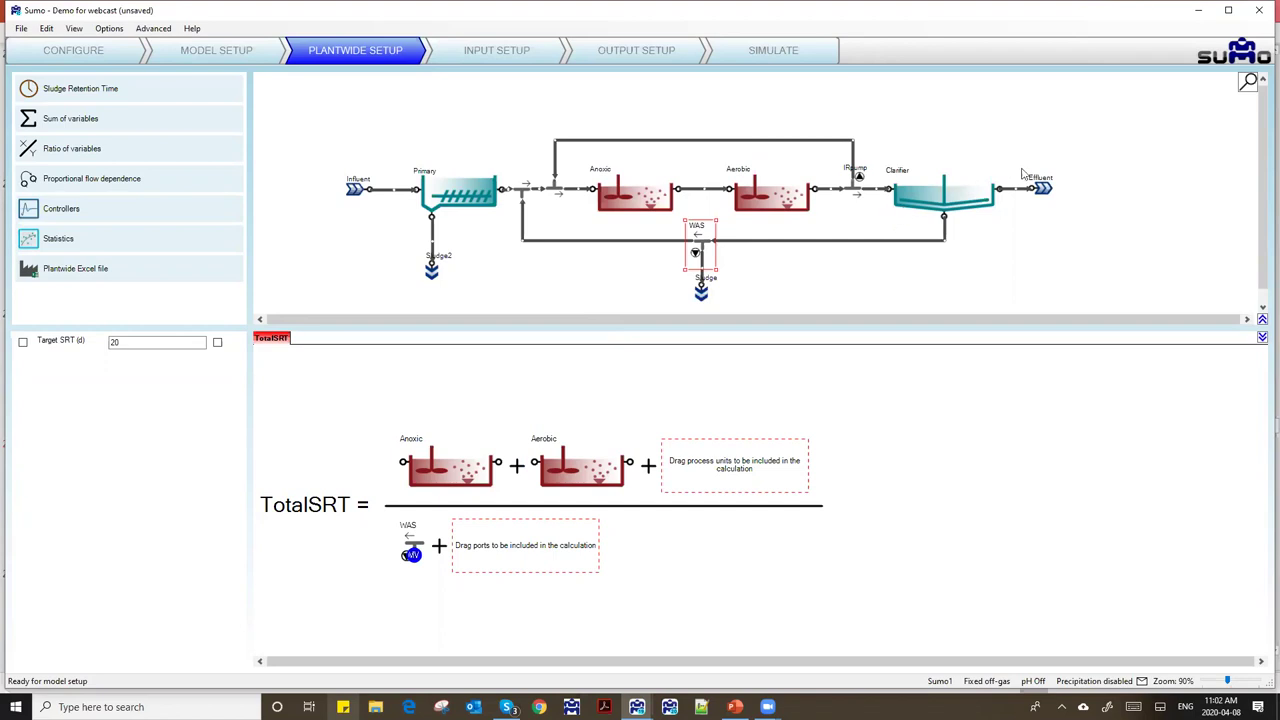
left_click(1044, 195)
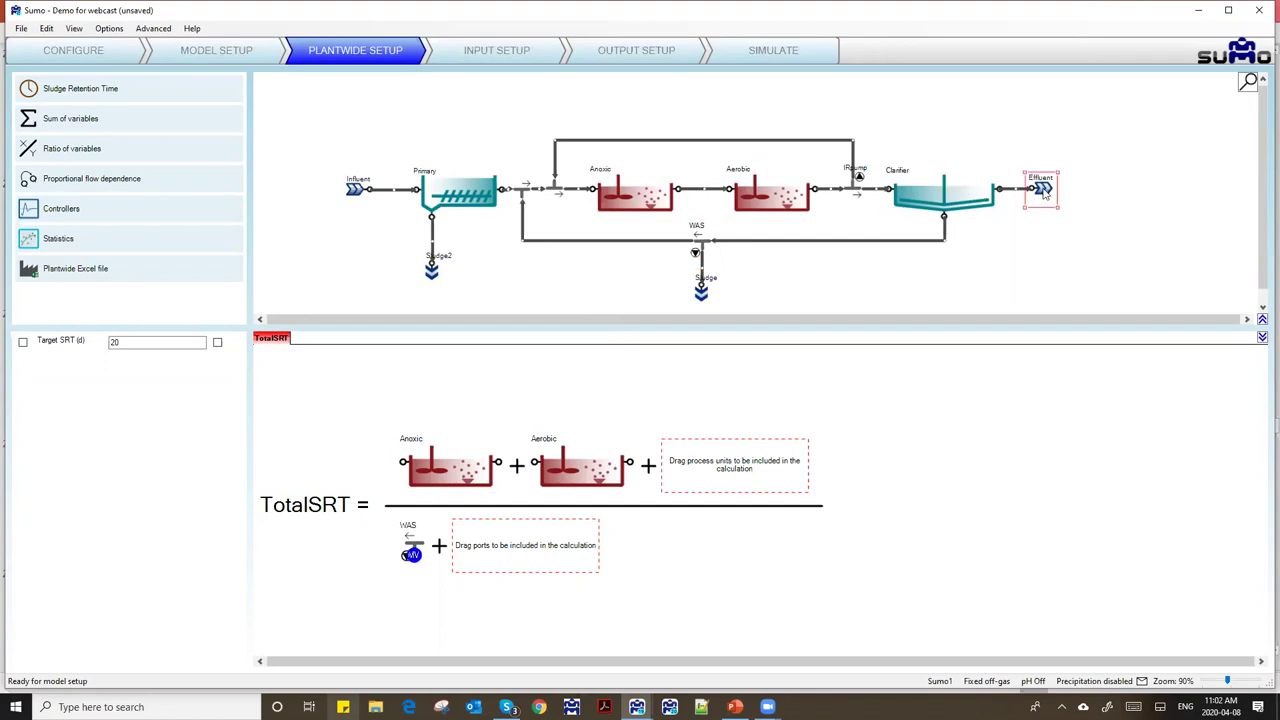
left_click_drag(1044, 195, 508, 543)
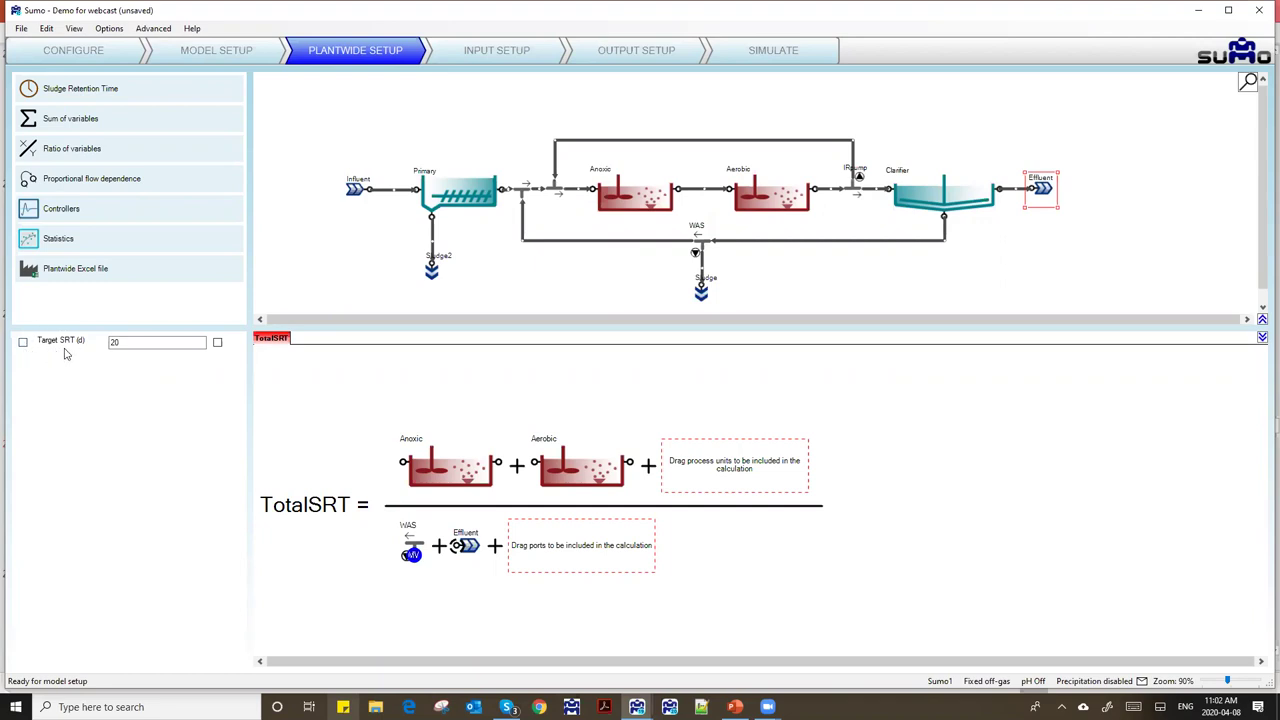
- Enable the target SRT for TotalSRT and set it to 5 days
left_click(22, 343)
double_click(134, 341)
type("5")
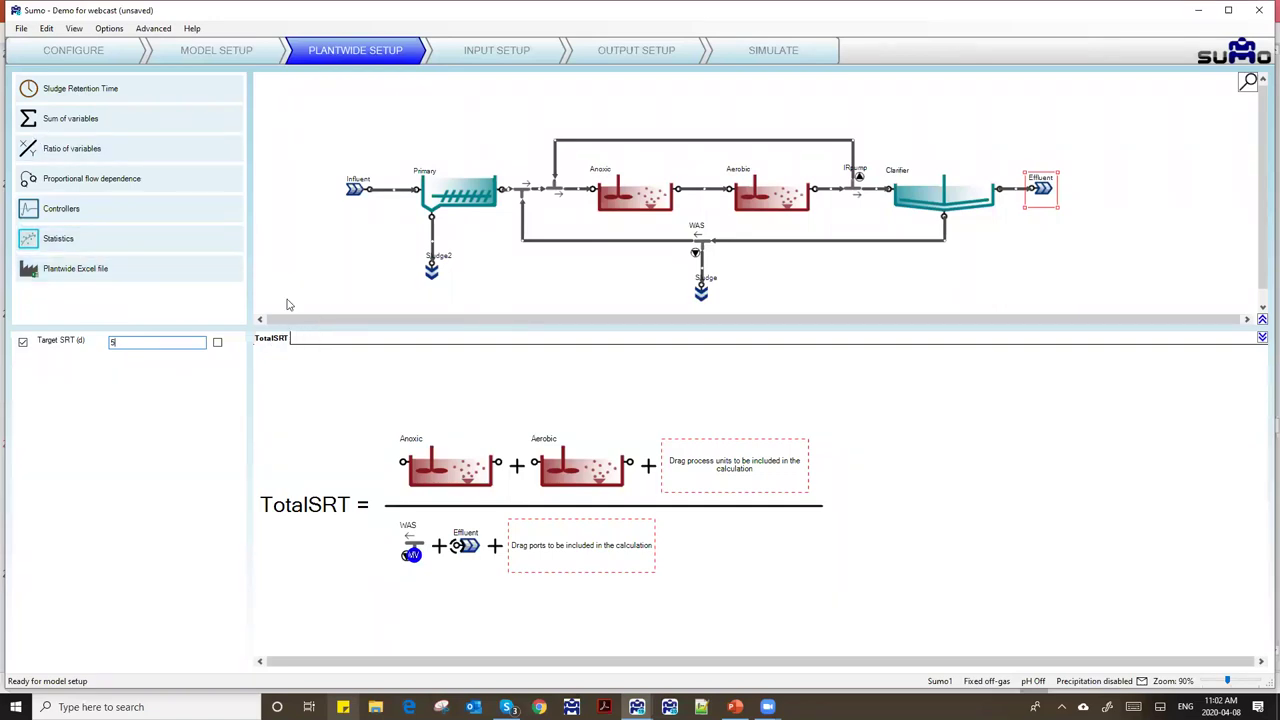
- Add a second Sludge Retention Time calculation and name it Aerobic SRT
left_click(29, 90)
double_click(301, 339)
type("A")
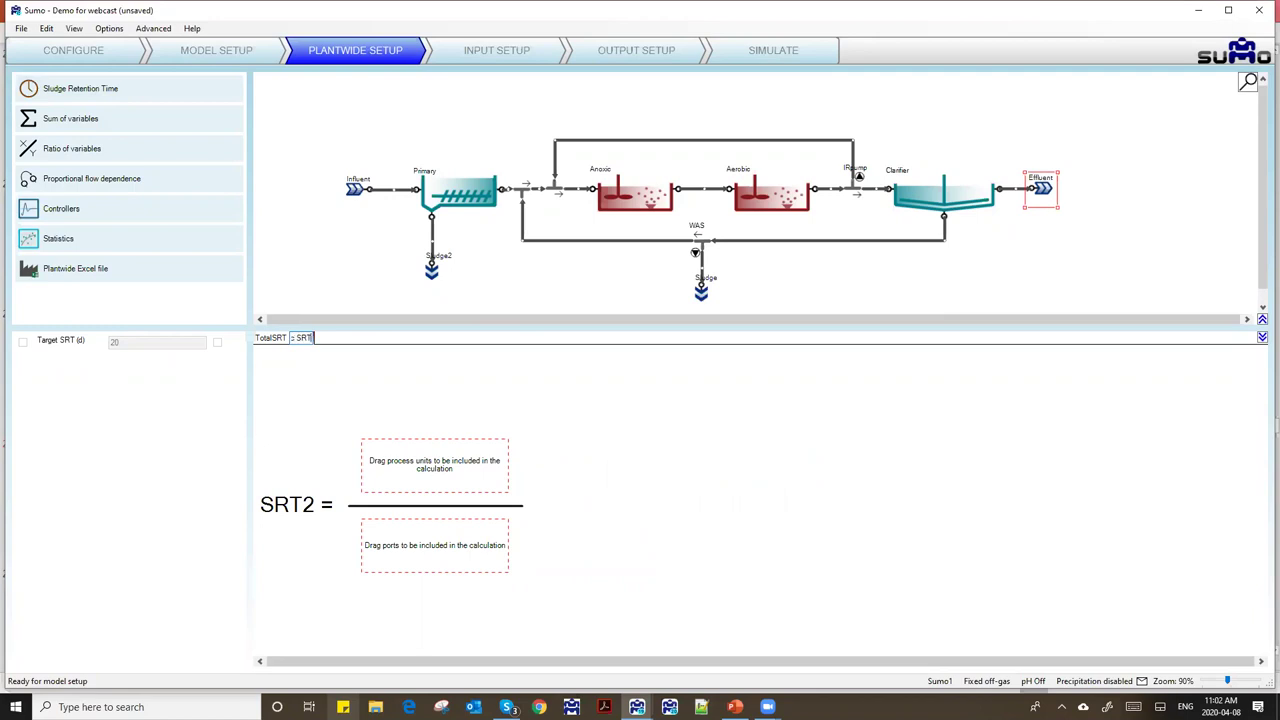
key("Return")
- Build the Aerobic SRT formula with the Aerobic reactor as numerator and the WAS pumped flow and Effluent as denominator
left_click_drag(759, 199, 508, 471)
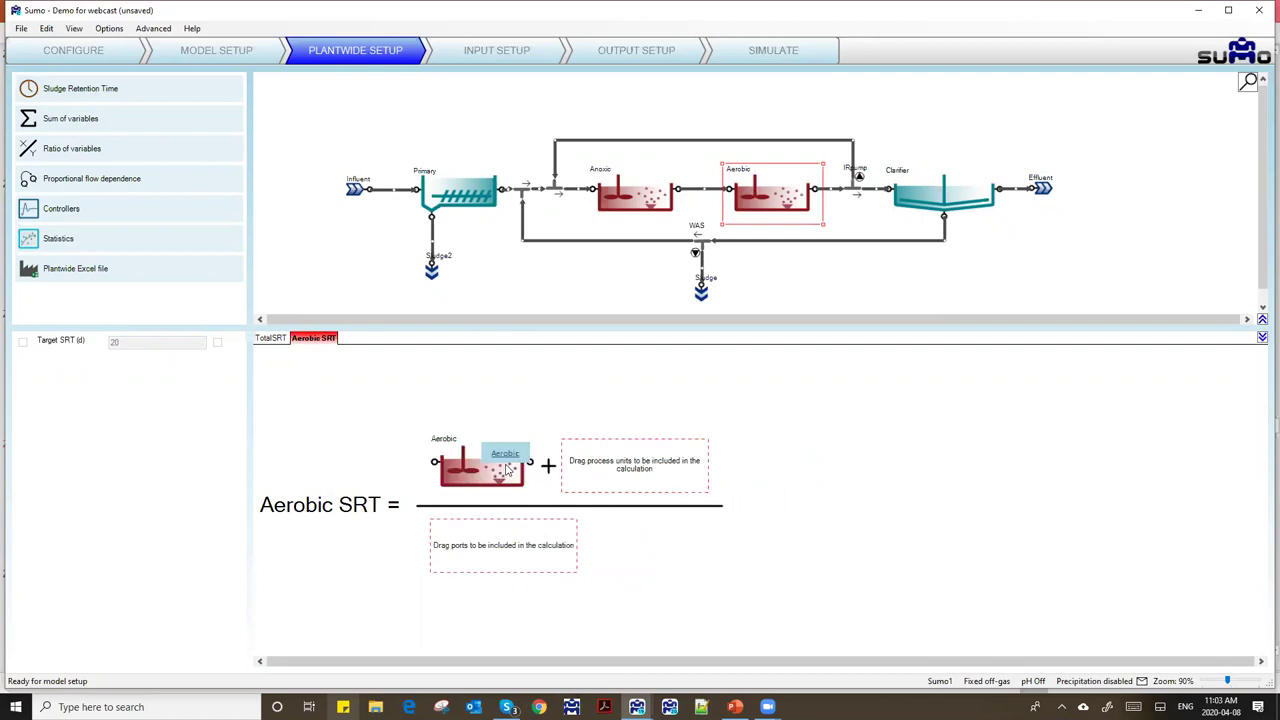
left_click_drag(696, 250, 518, 548)
left_click_drag(1040, 188, 562, 545)
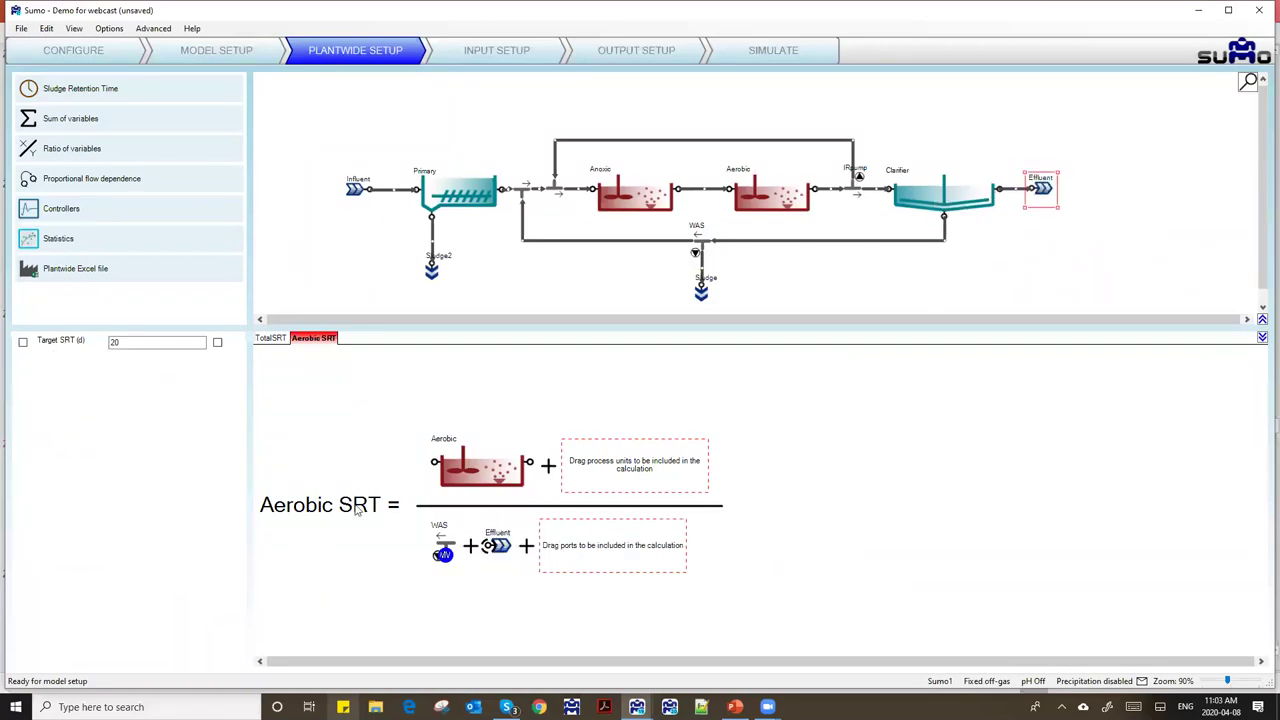
left_click(297, 335)
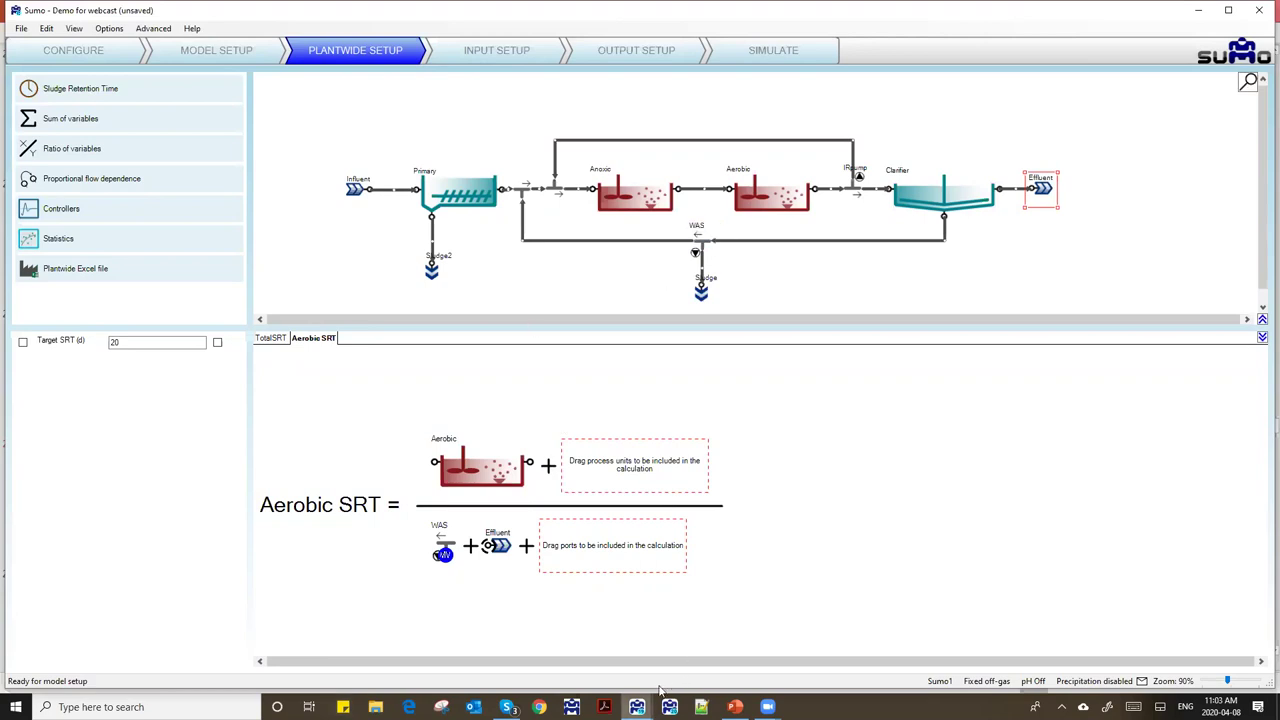
- Check the RAS to 100% and IR to 3Q tasks in the notes and minimise the notes window
left_click(637, 707)
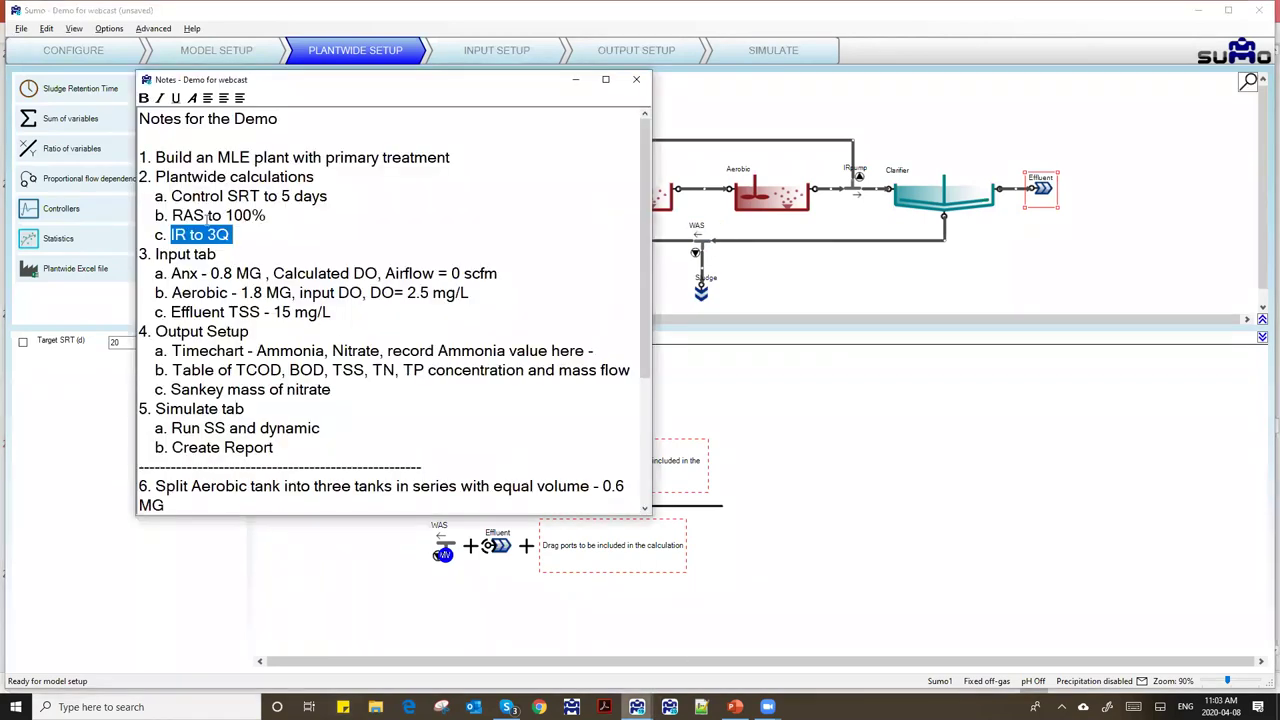
left_click_drag(170, 214, 282, 212)
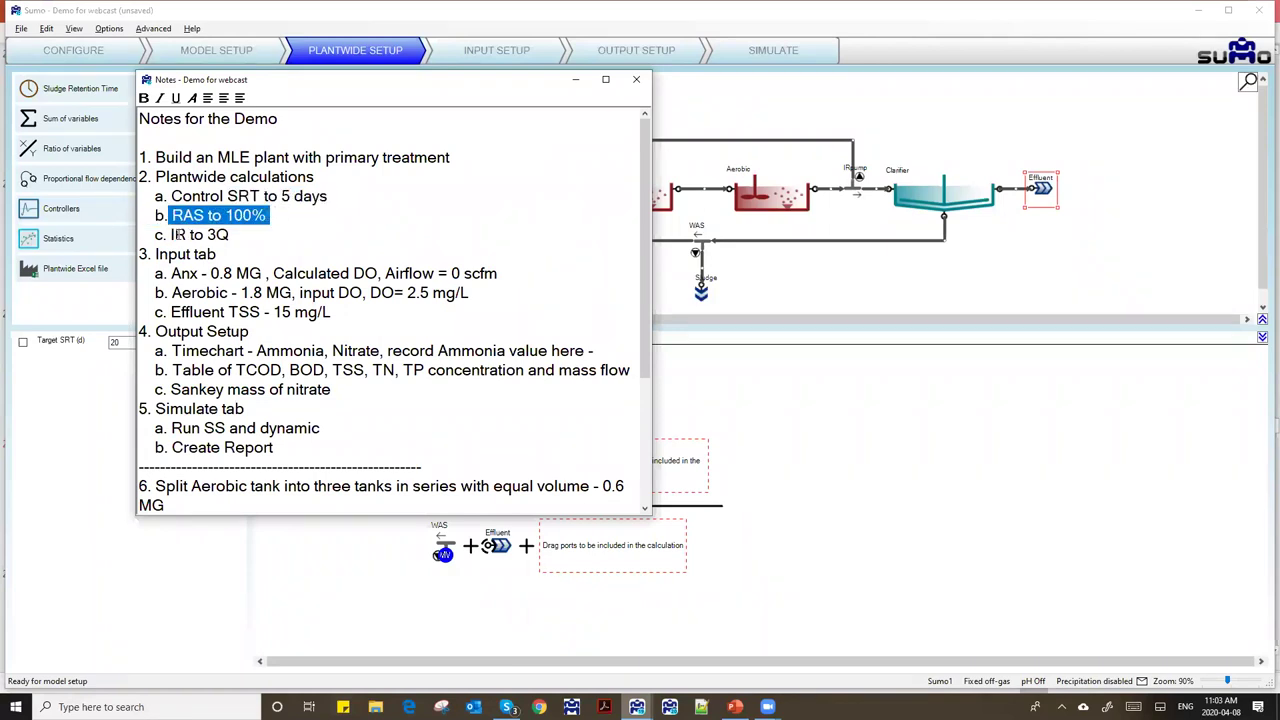
left_click_drag(172, 234, 222, 234)
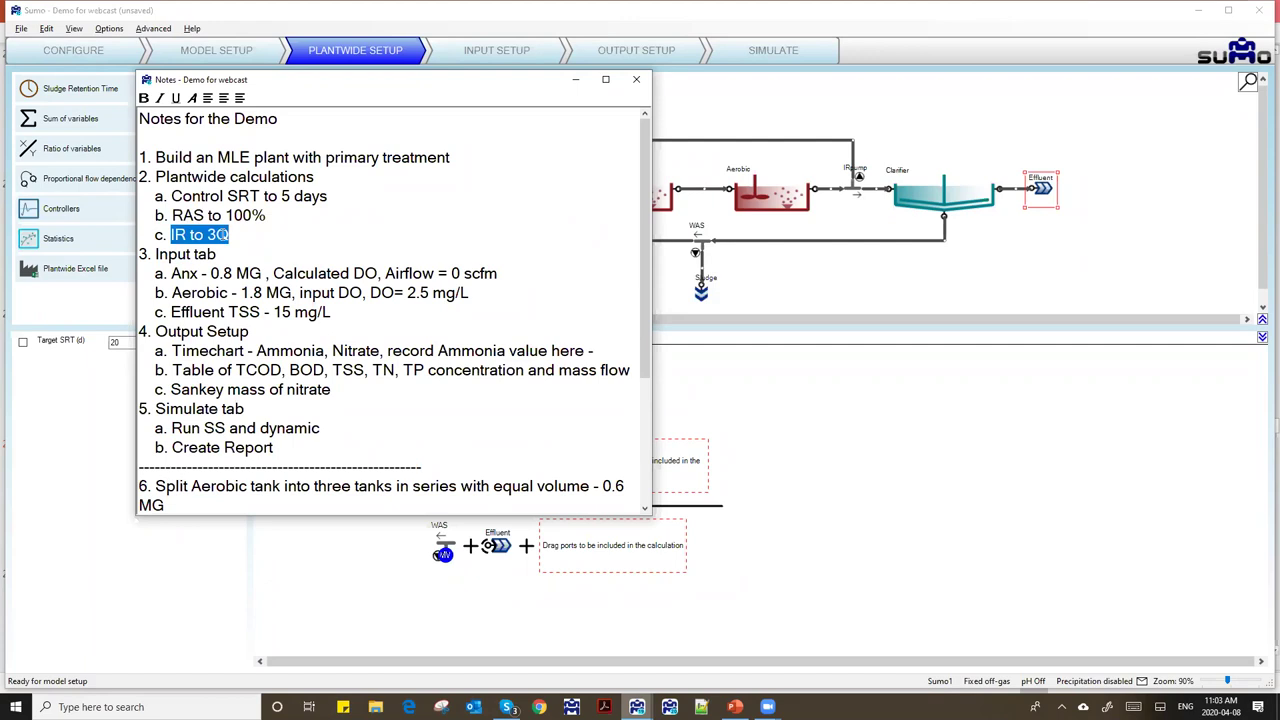
left_click(577, 85)
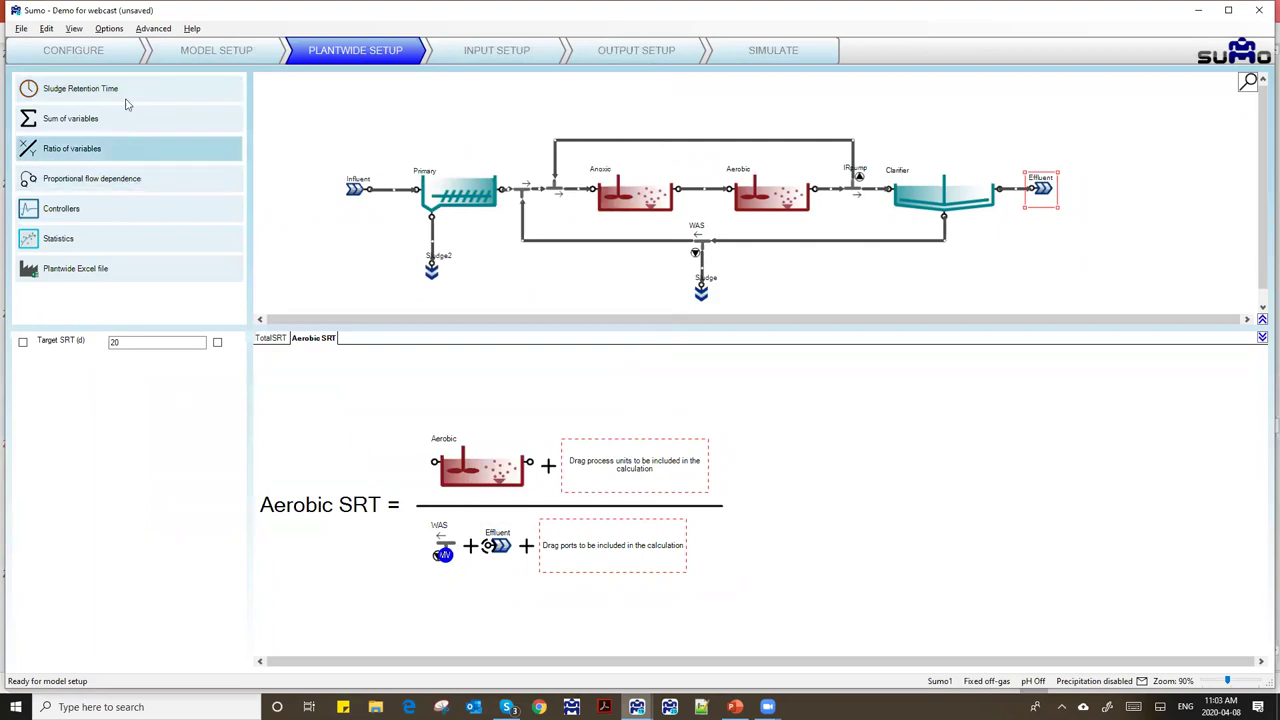
- Add a Proportional flow dependence calculation and name it RAS
left_click(27, 180)
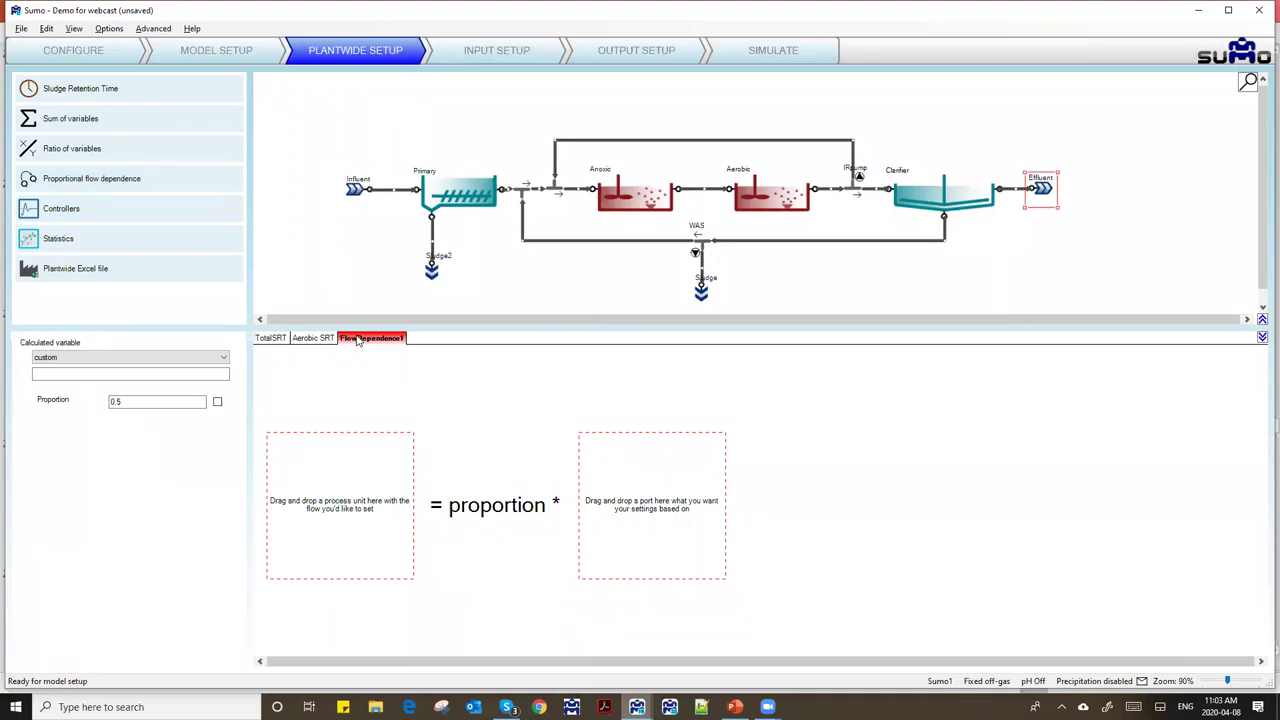
double_click(358, 339)
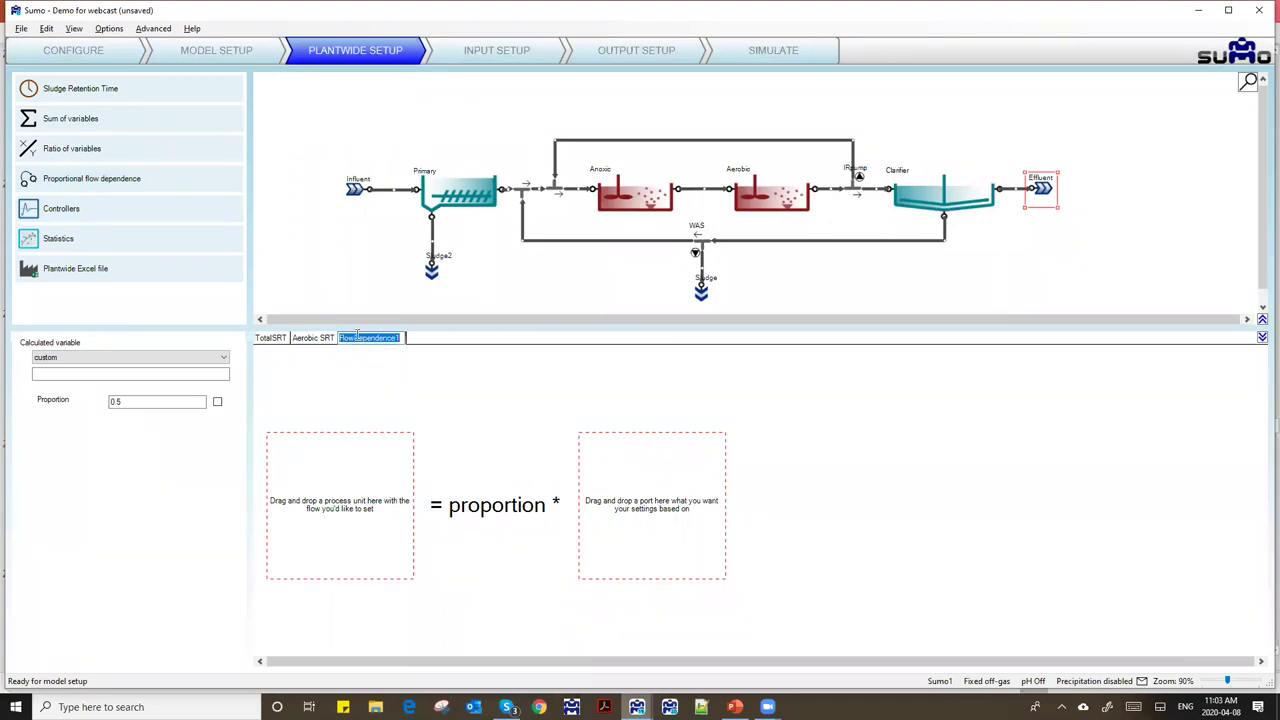
type("RAS")
key("Return")
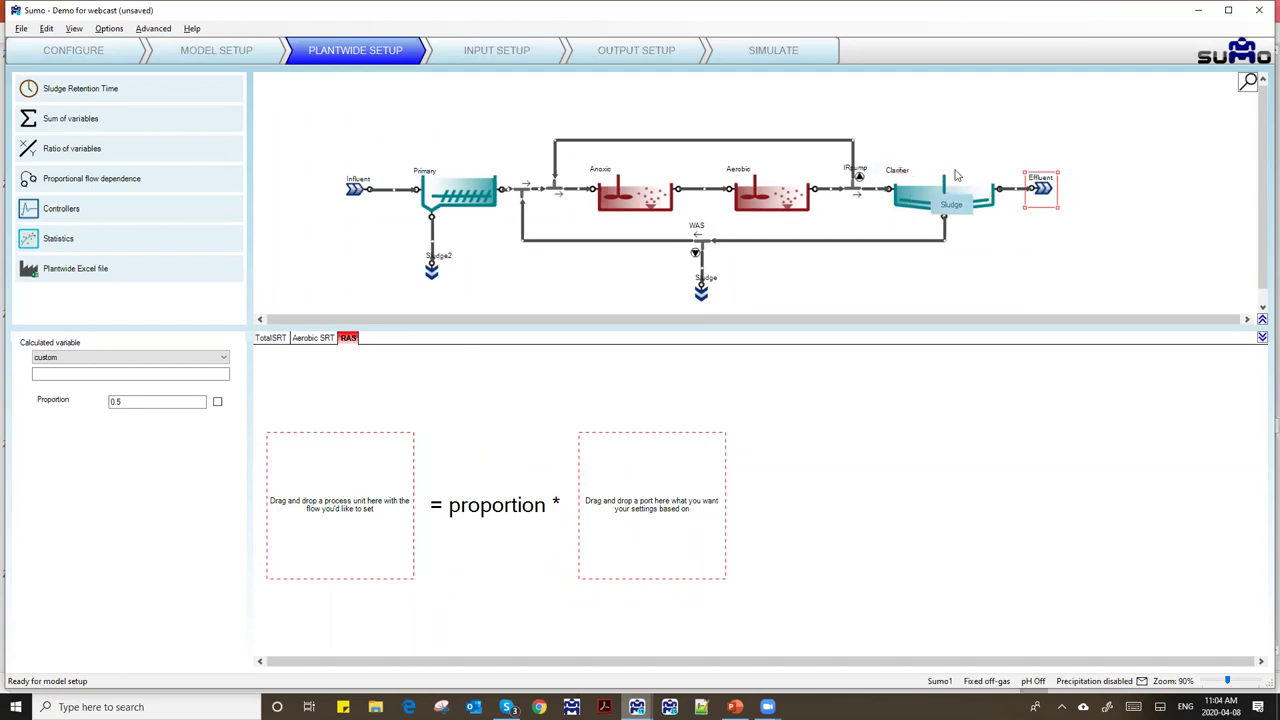
- Define RAS as the Clarifier's sludge flow based on the Influent flow, with a proportion of 1
left_click_drag(952, 189, 334, 505)
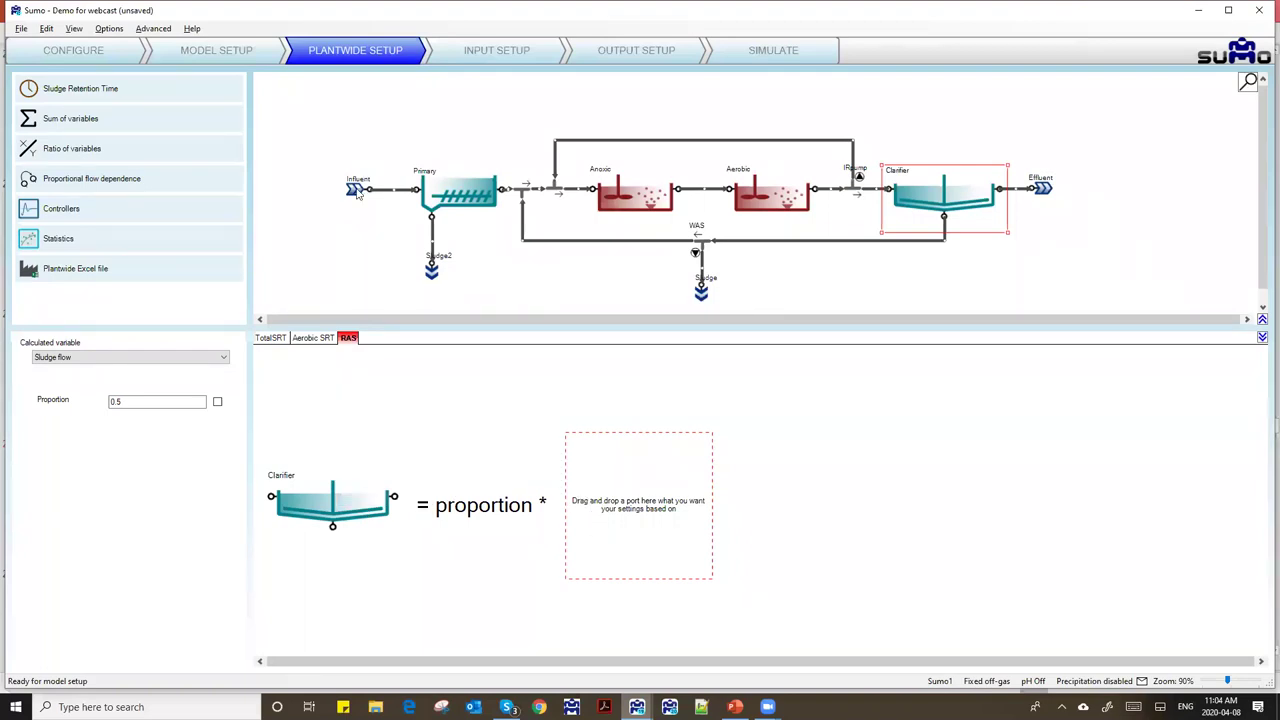
left_click_drag(355, 192, 617, 497)
left_click_drag(632, 518, 631, 515)
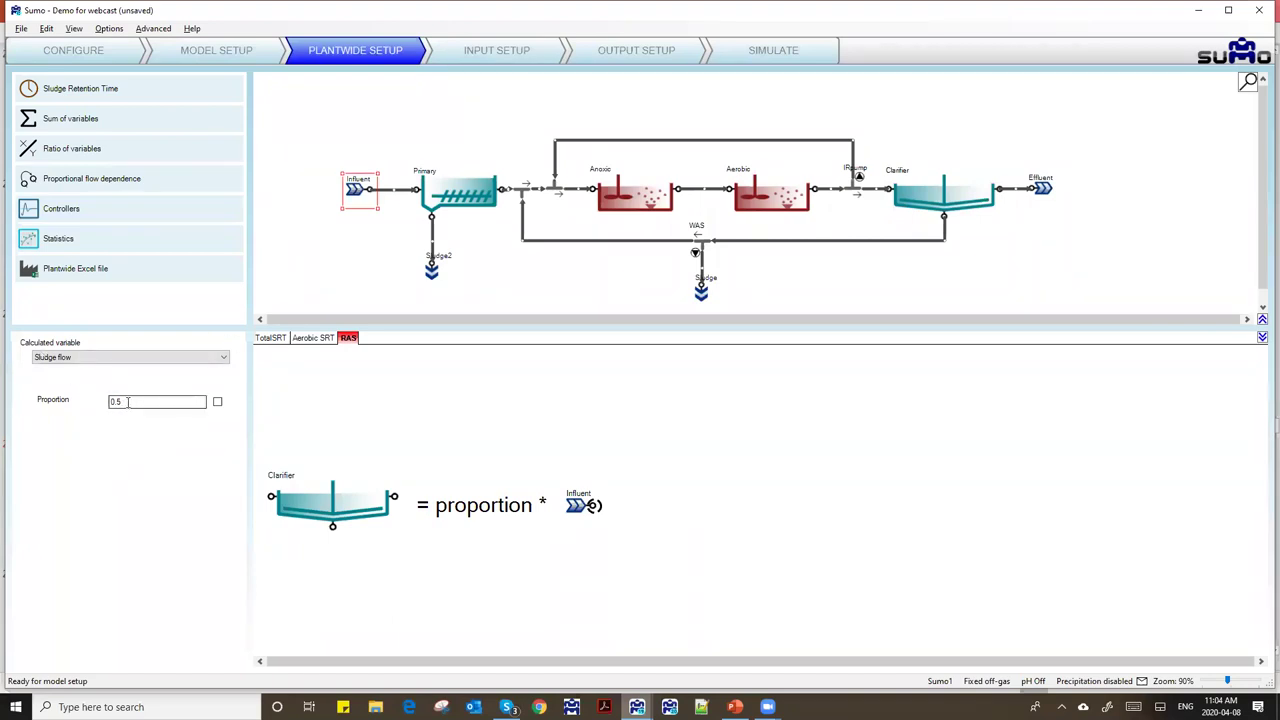
left_click_drag(128, 401, 93, 401)
type("1")
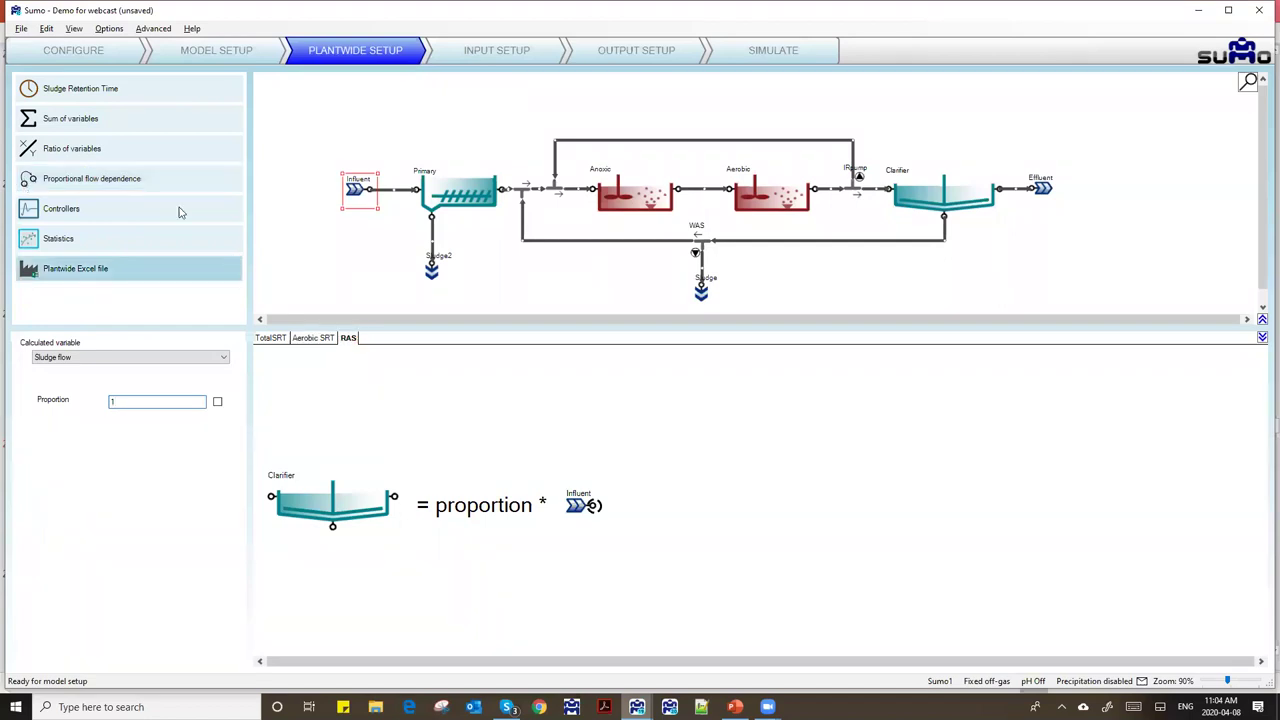
- Add another Proportional flow dependence calculation and name it IR
left_click(33, 186)
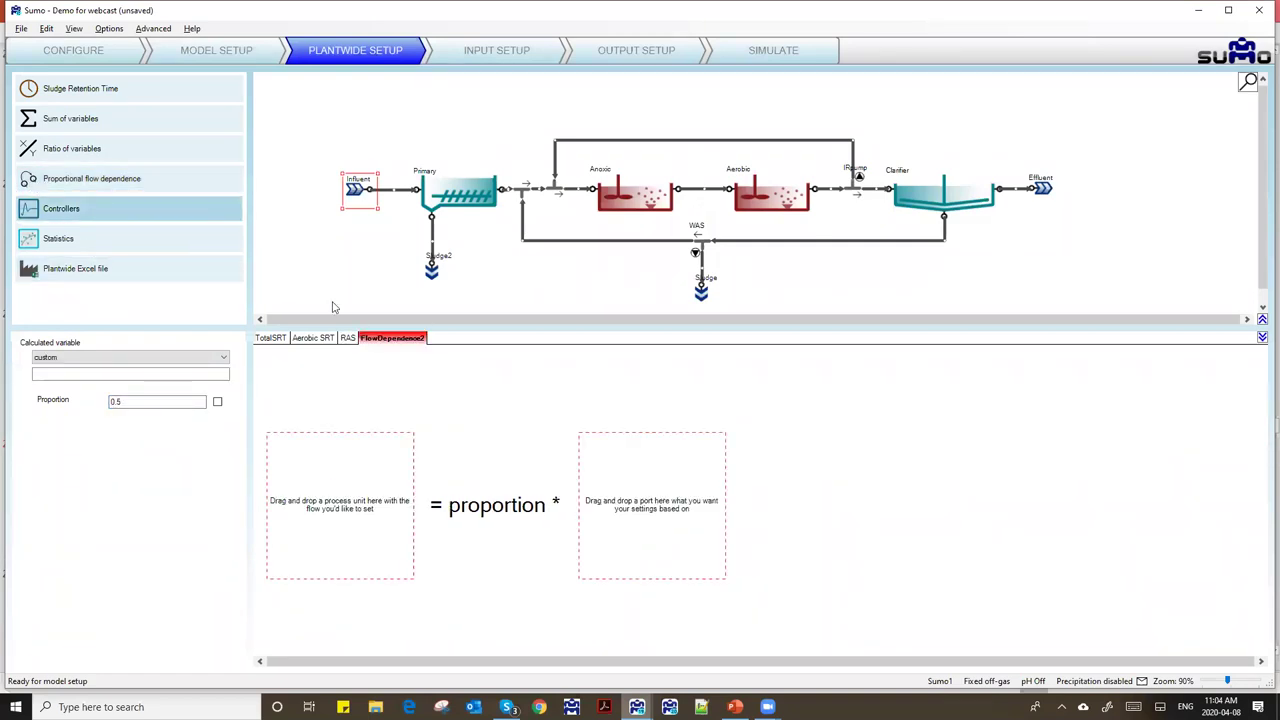
double_click(385, 339)
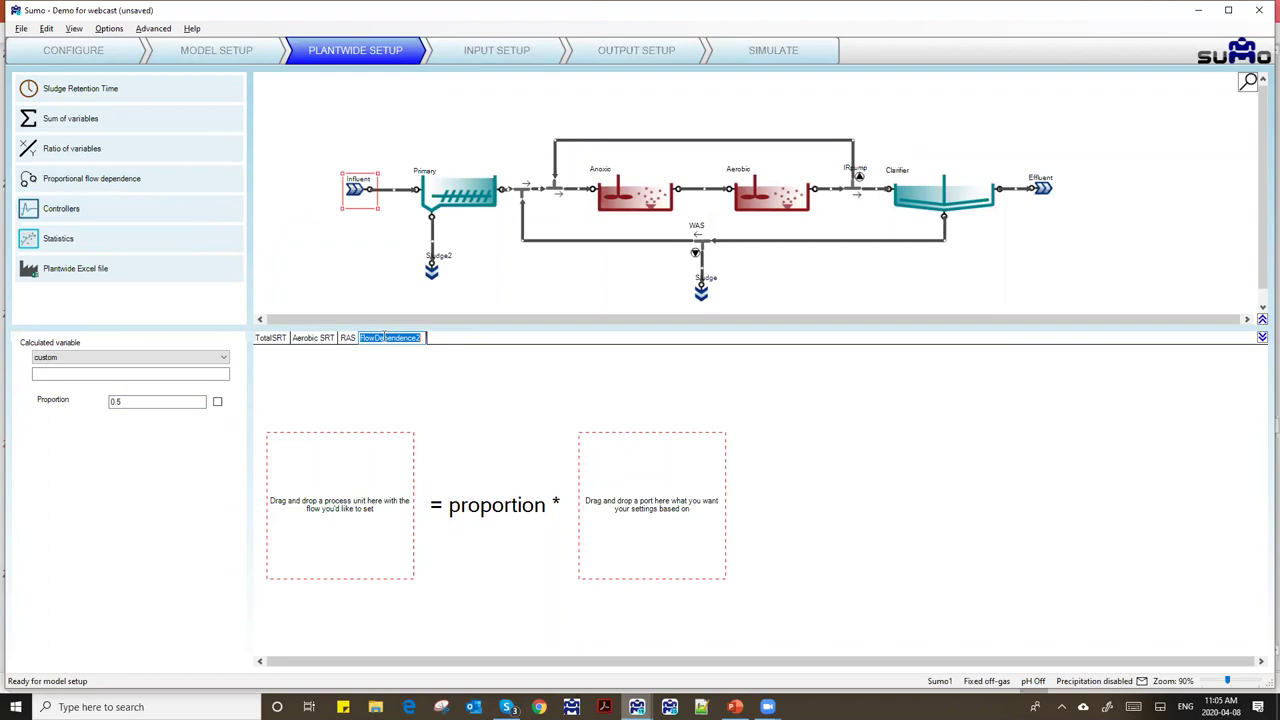
key("BackSpace")
key("Return")
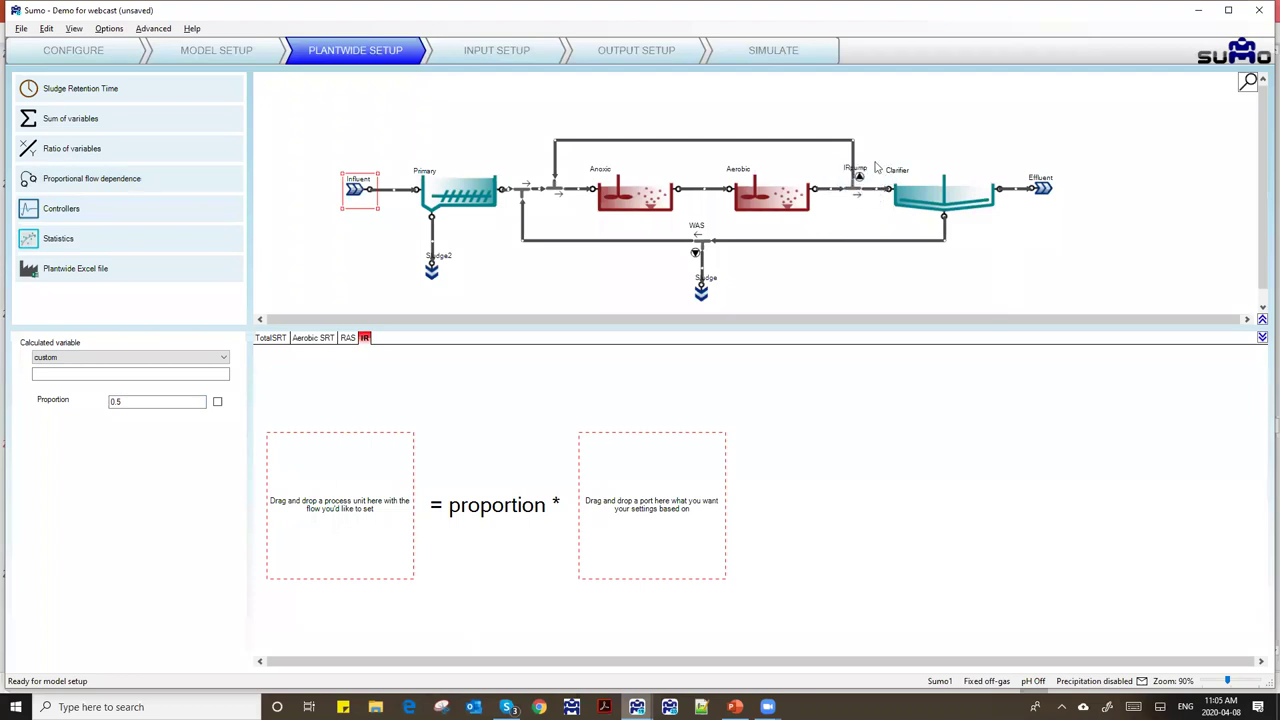
- Define IR as the IRpump's pumped flow based on the Influent flow, with a proportion of 3
left_click_drag(857, 192, 359, 504)
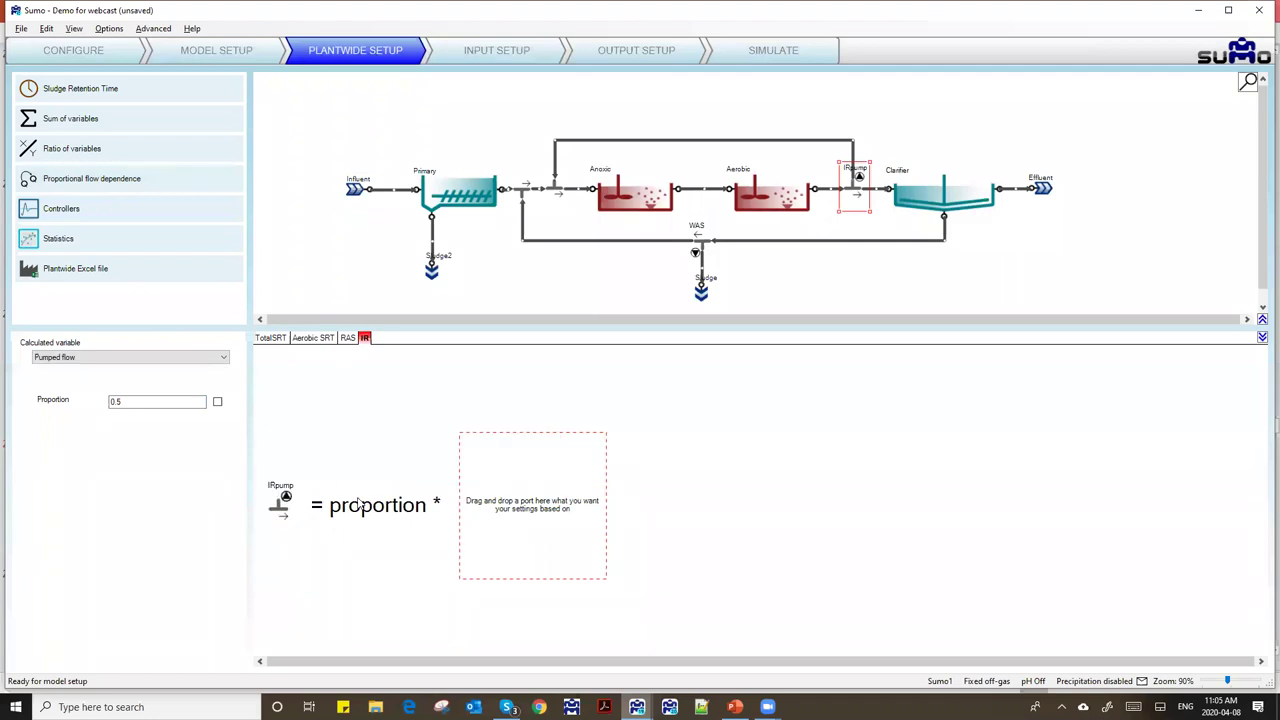
left_click_drag(358, 195, 529, 509)
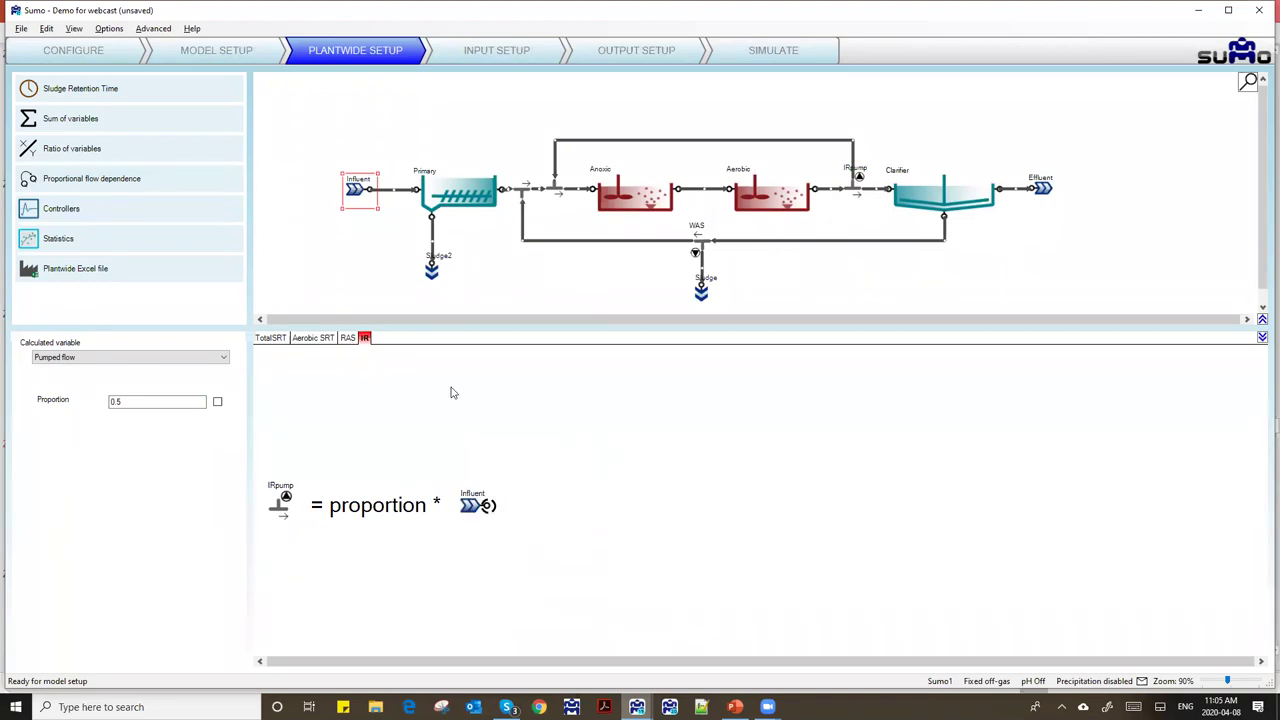
left_click(122, 401)
double_click(116, 400)
type("3")
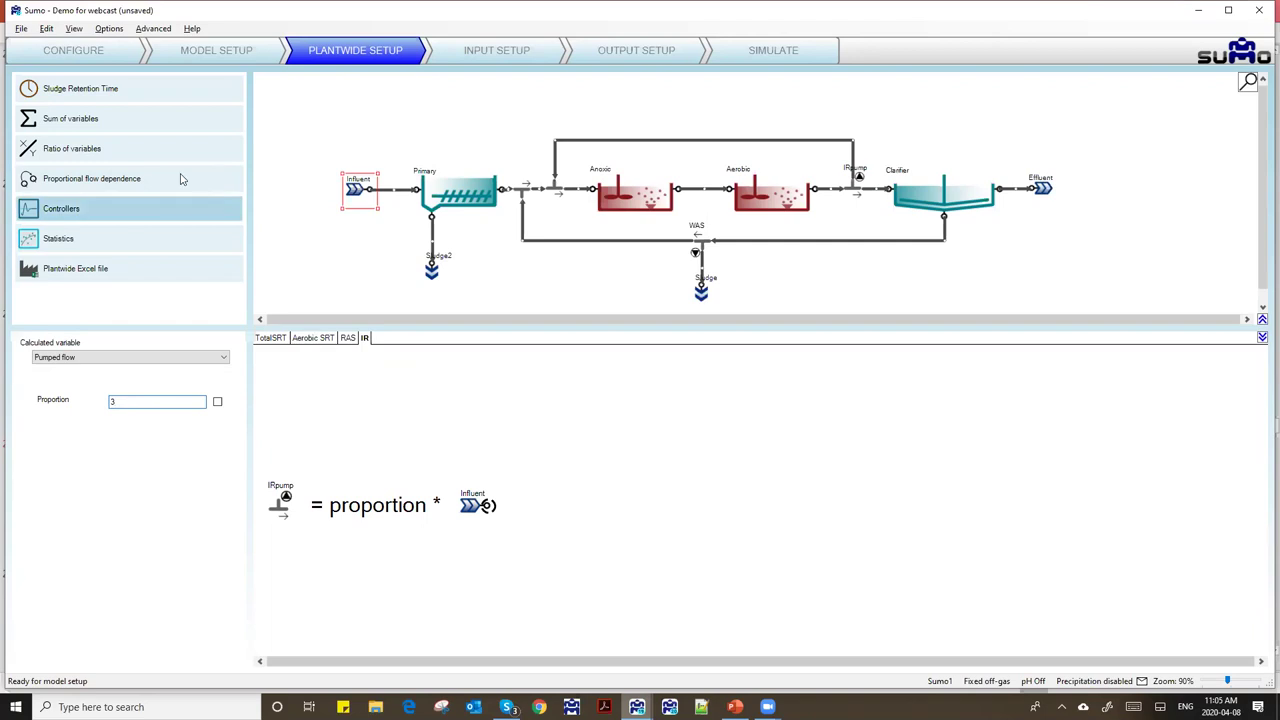
- Expand the Controllers group and examine the available controller types and the other plantwide calculation options
left_click(89, 212)
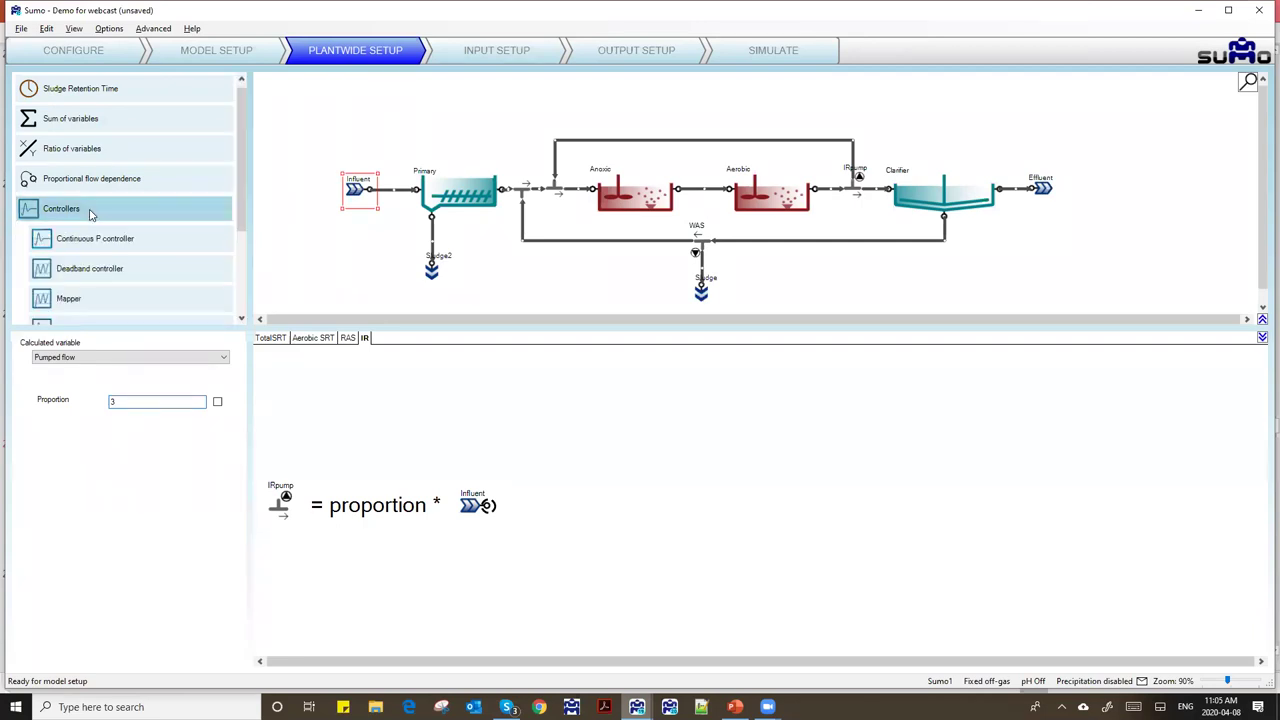
scroll(133, 247, "down", 1)
scroll(135, 249, "down", 3)
scroll(135, 249, "up", 3)
scroll(135, 249, "up", 1)
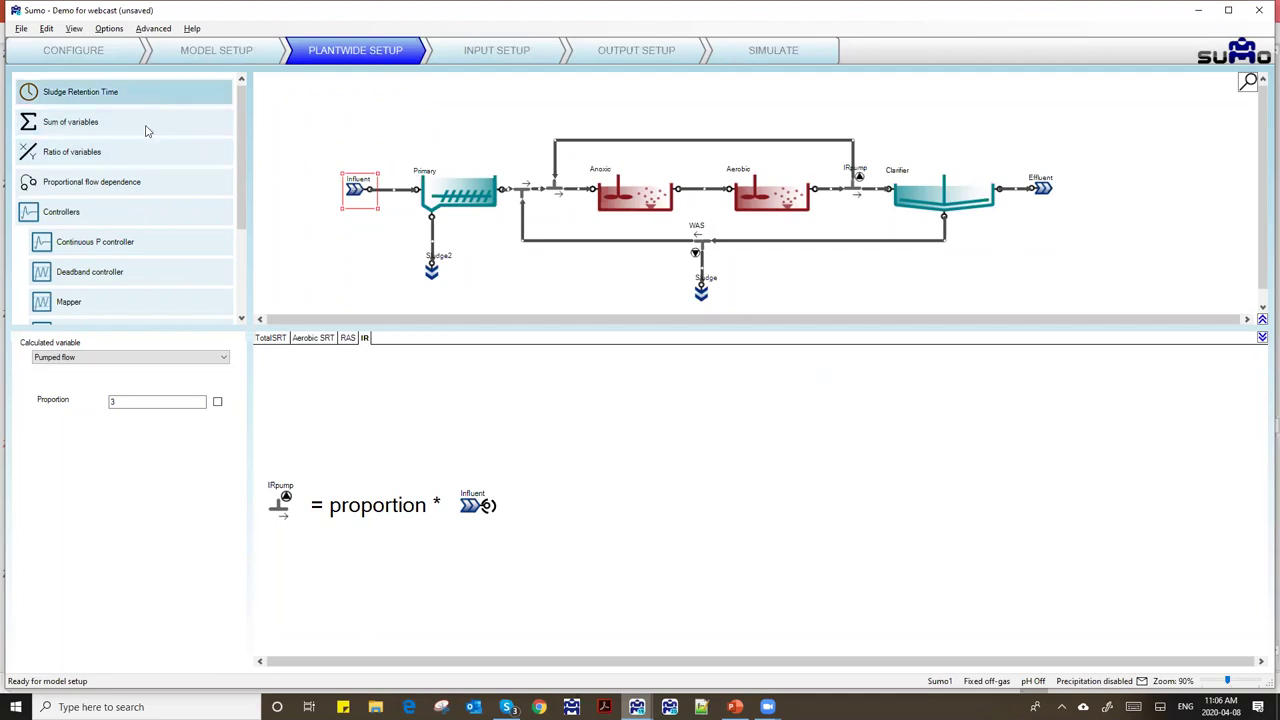
scroll(128, 243, "down", 3)
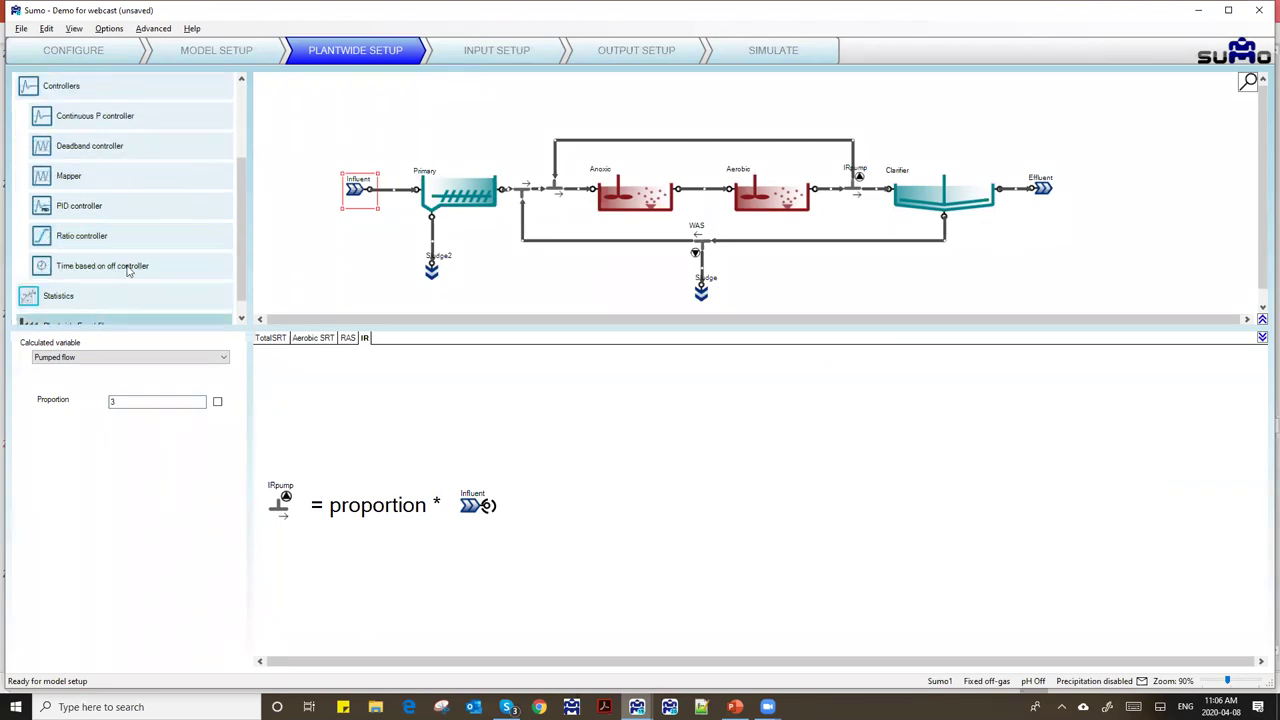
scroll(150, 250, "down", 1)
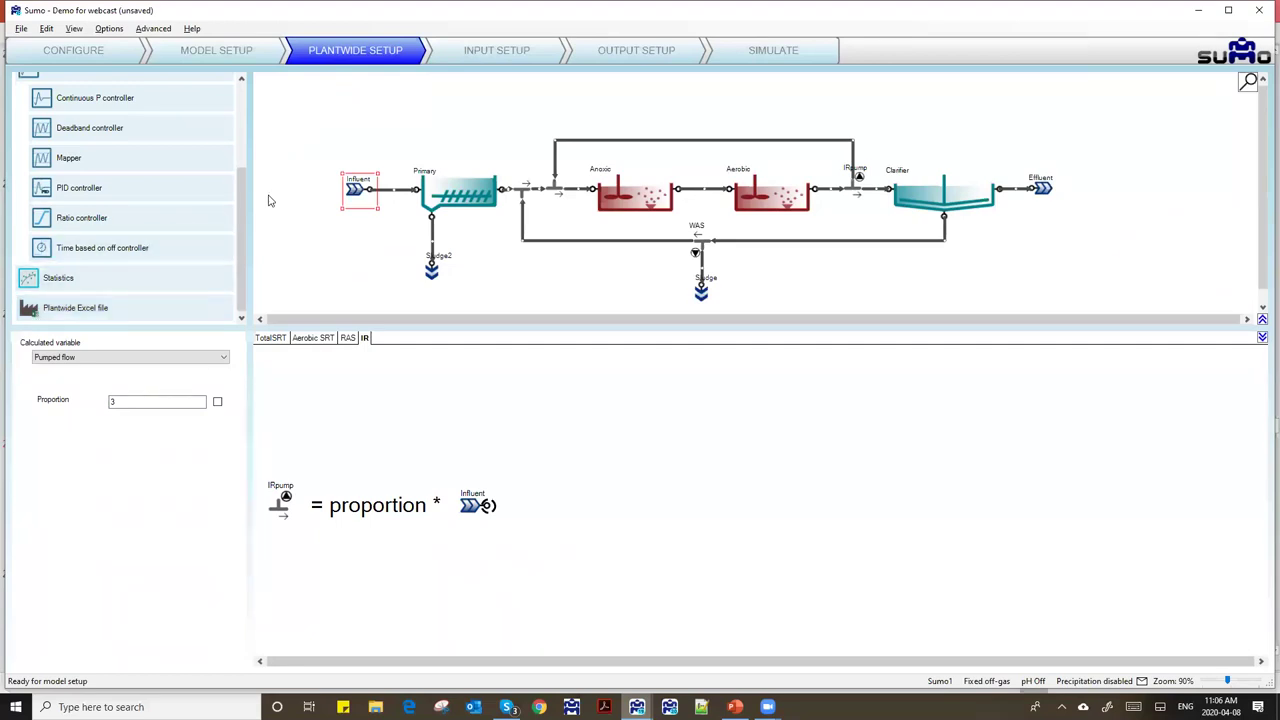
left_click_drag(243, 246, 245, 155)
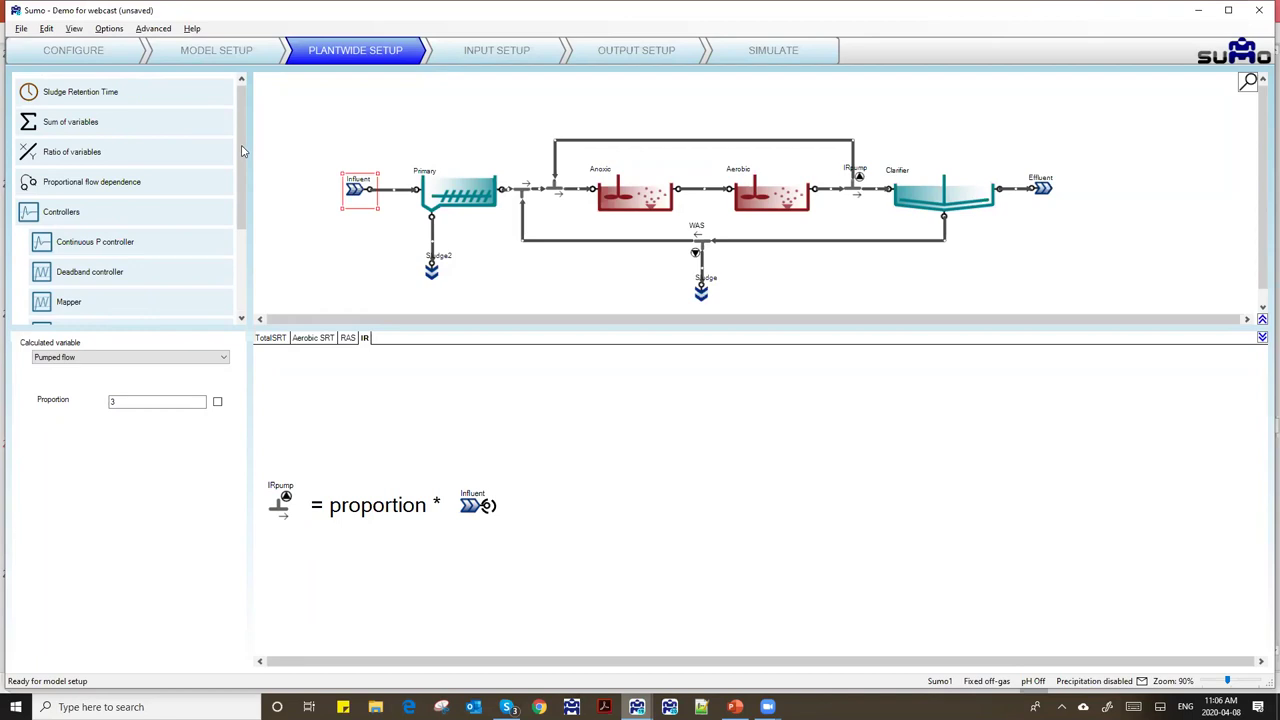
- Go to the input setup, view the Influent's dynamic input tables and return to its constant inputs
left_click(502, 50)
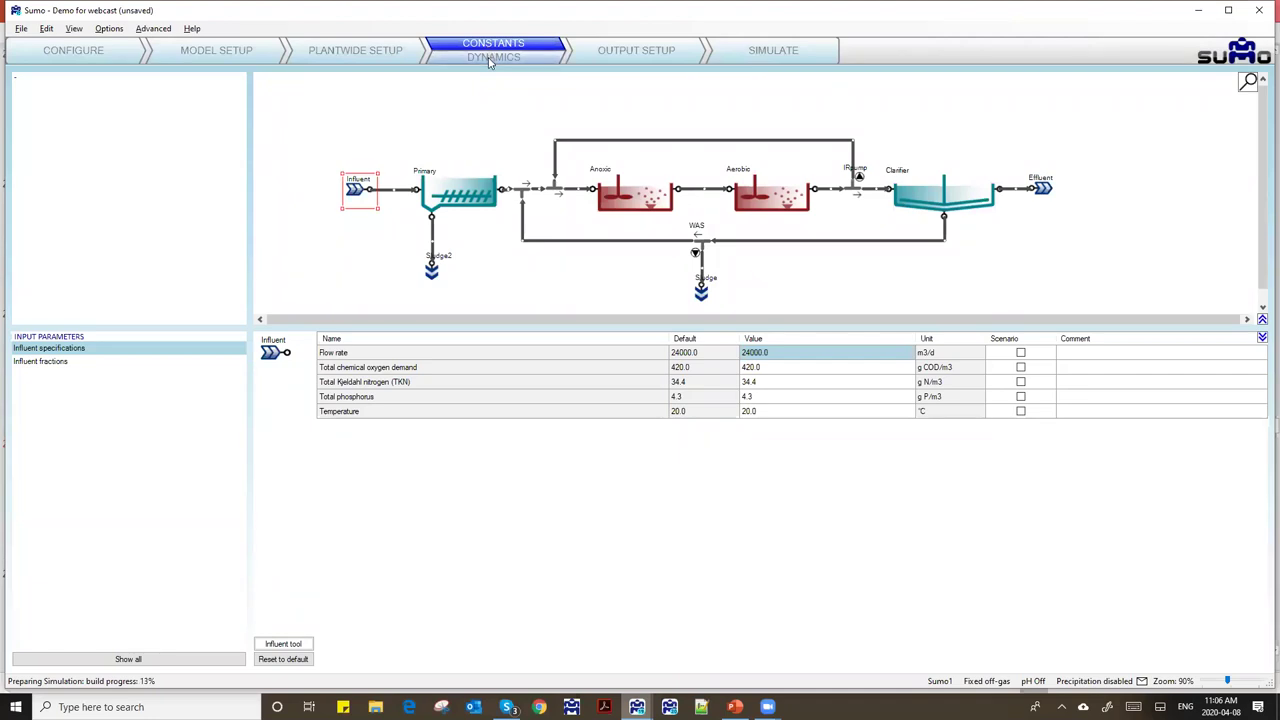
left_click(488, 57)
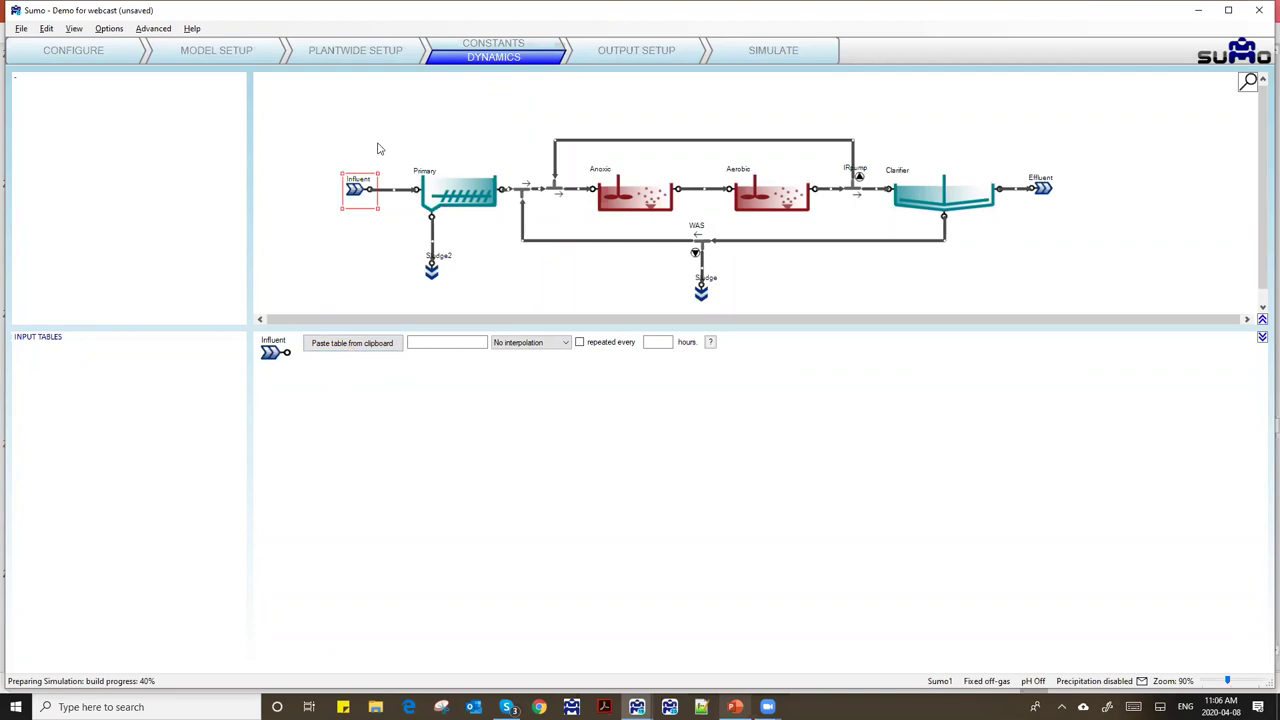
left_click(454, 47)
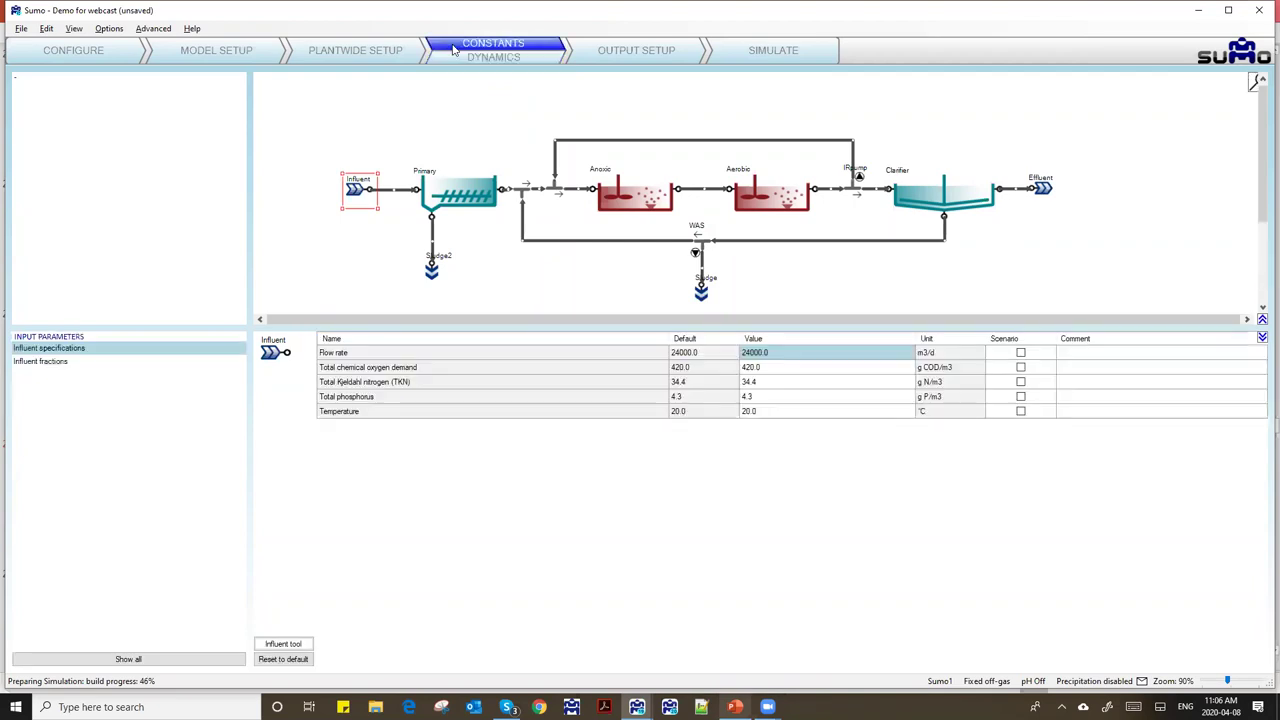
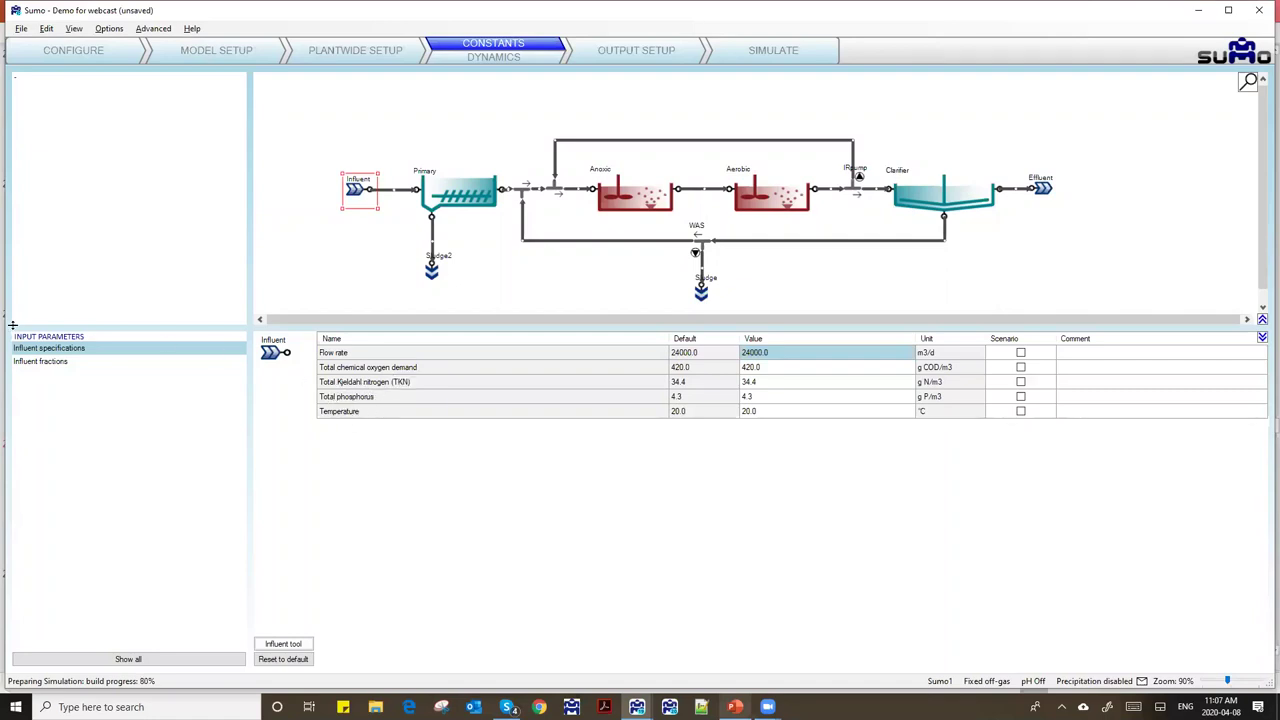
- Open the Influent fractions and expand the Influent's input parameter list to show all groups
left_click(40, 361)
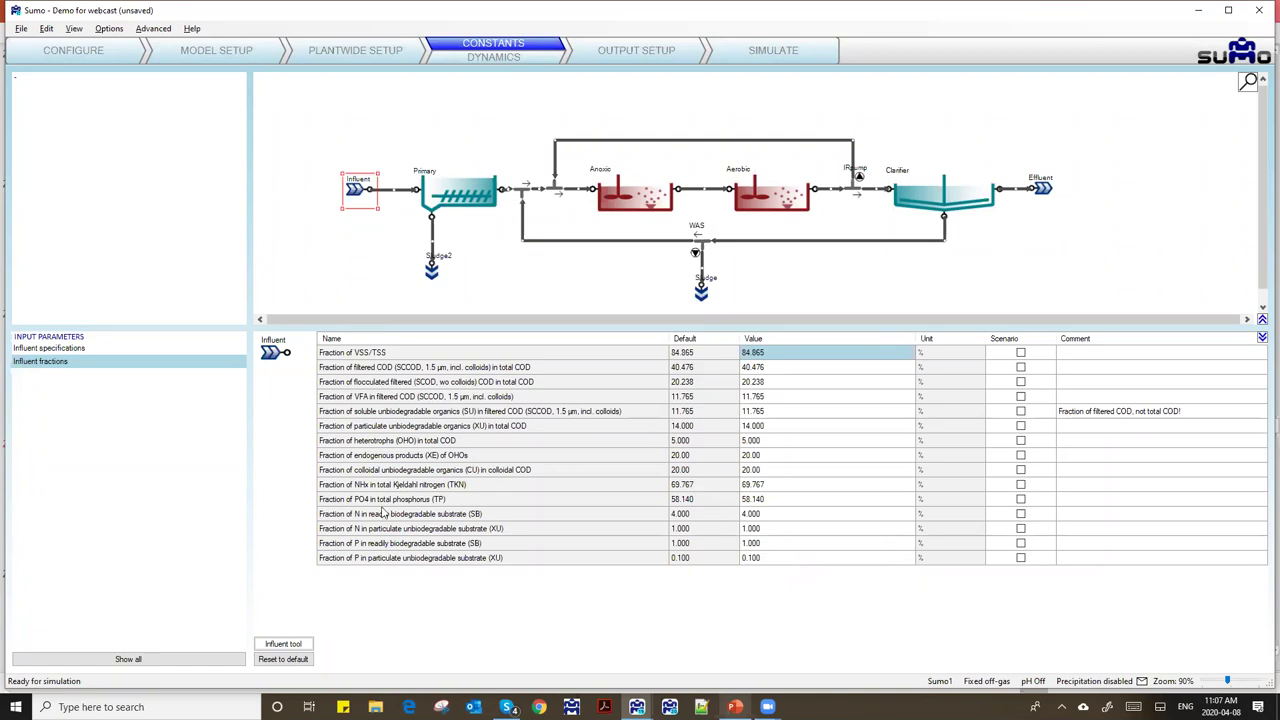
left_click(268, 648)
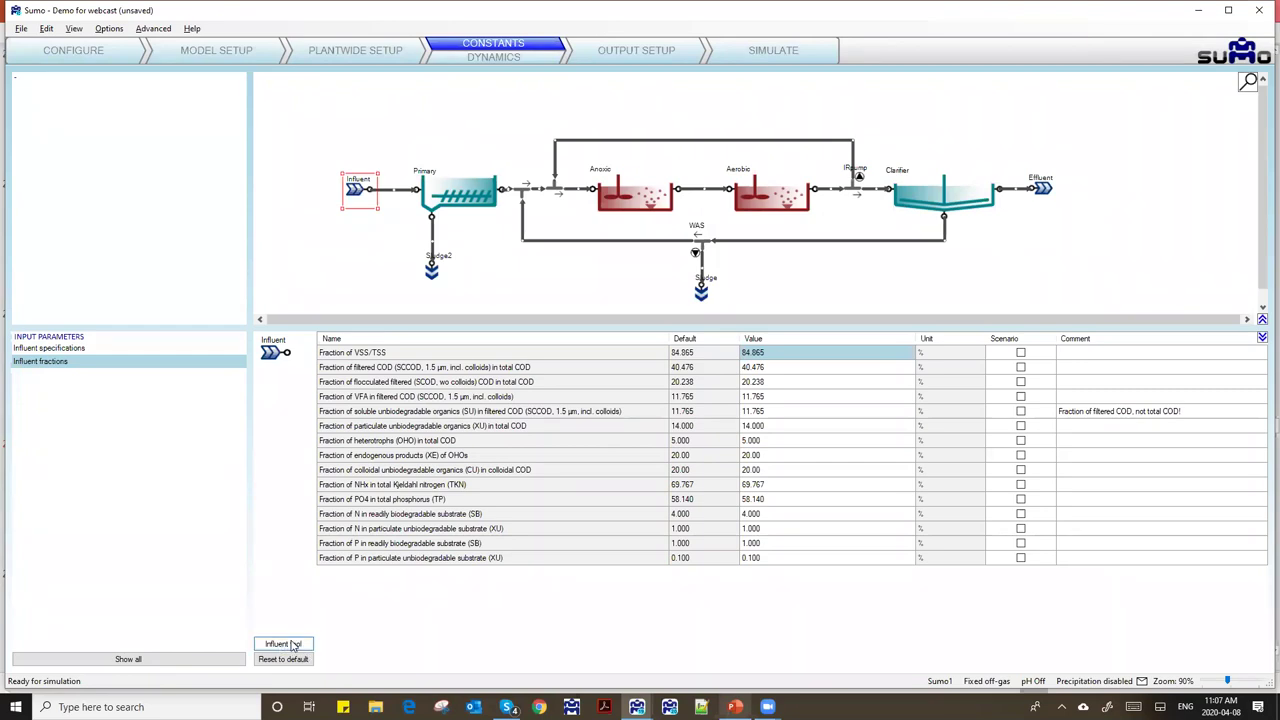
left_click(128, 660)
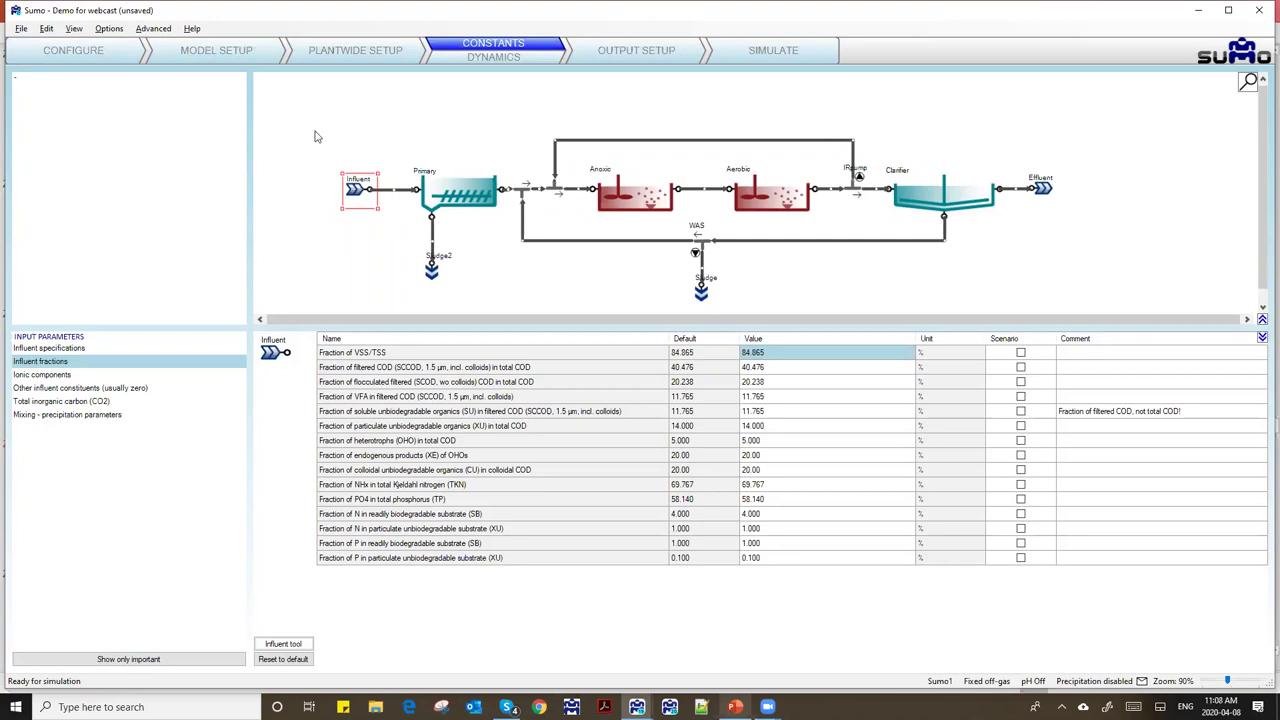
- Examine the Primary clarifier's solids percent removal and sludge flow inputs
left_click(446, 190)
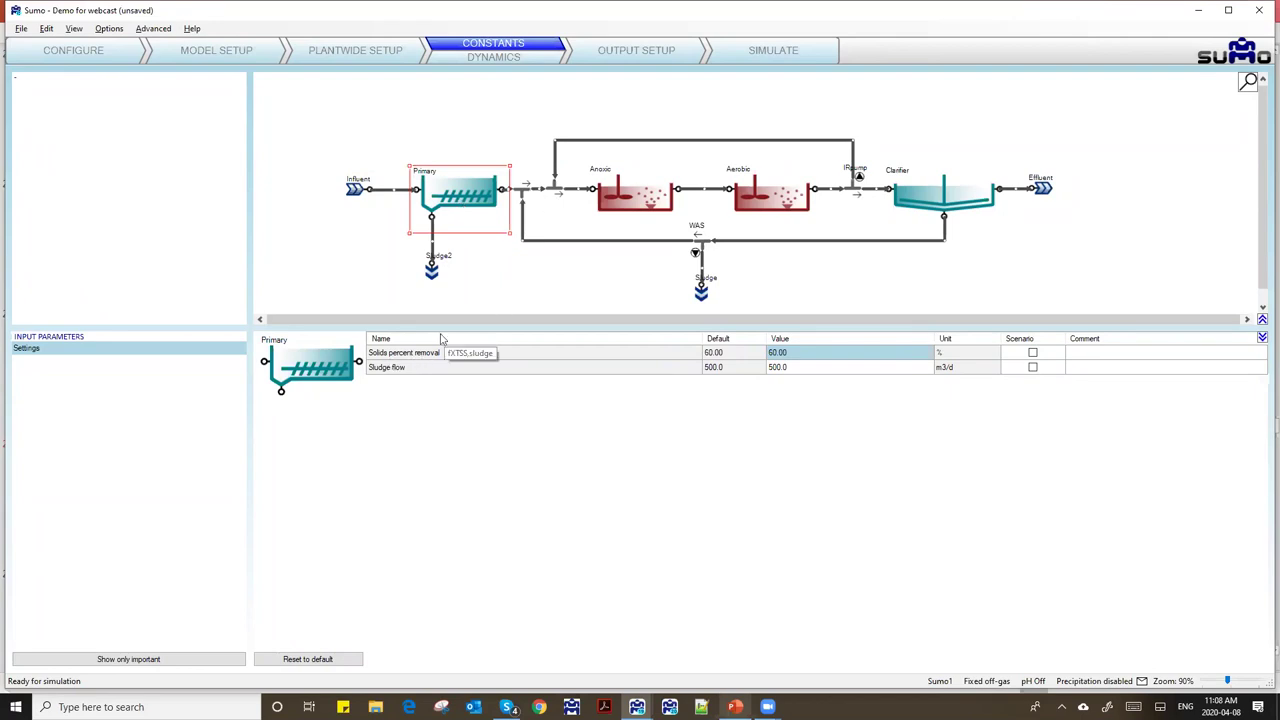
left_click(784, 356)
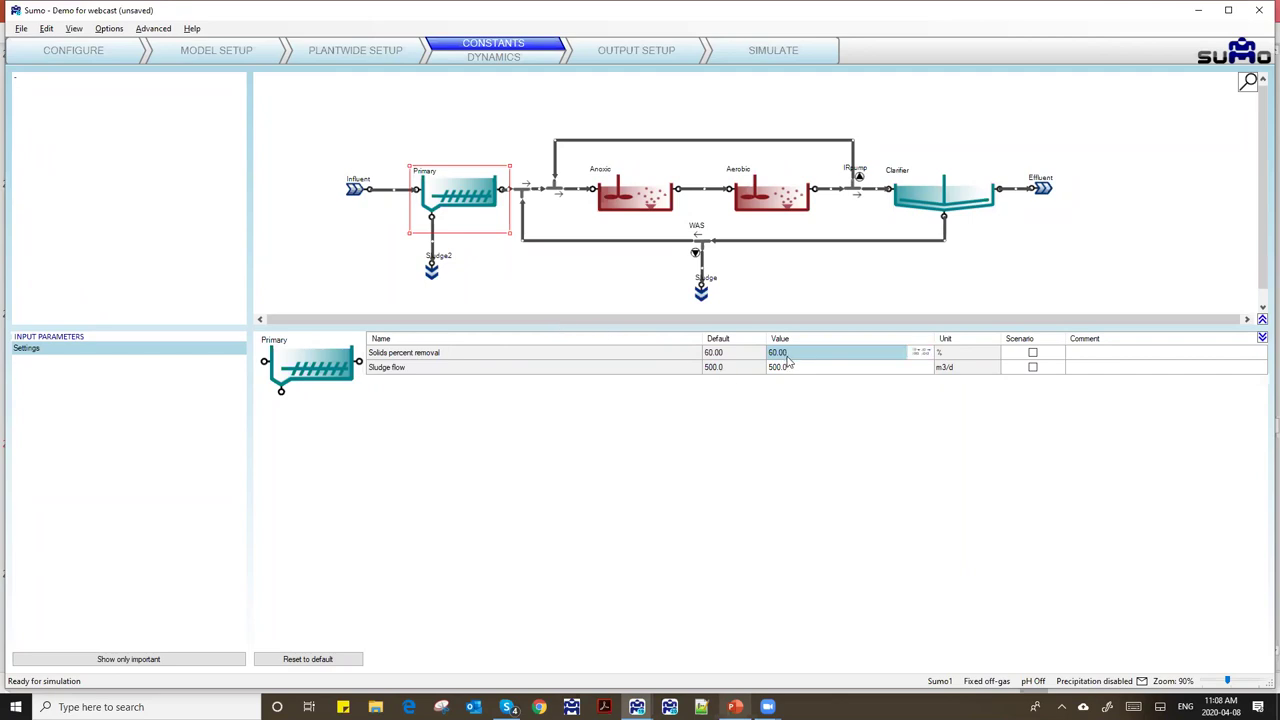
left_click(786, 372)
- Open the Anoxic reactor's settings and change the unit of its volume to MG
left_click(620, 189)
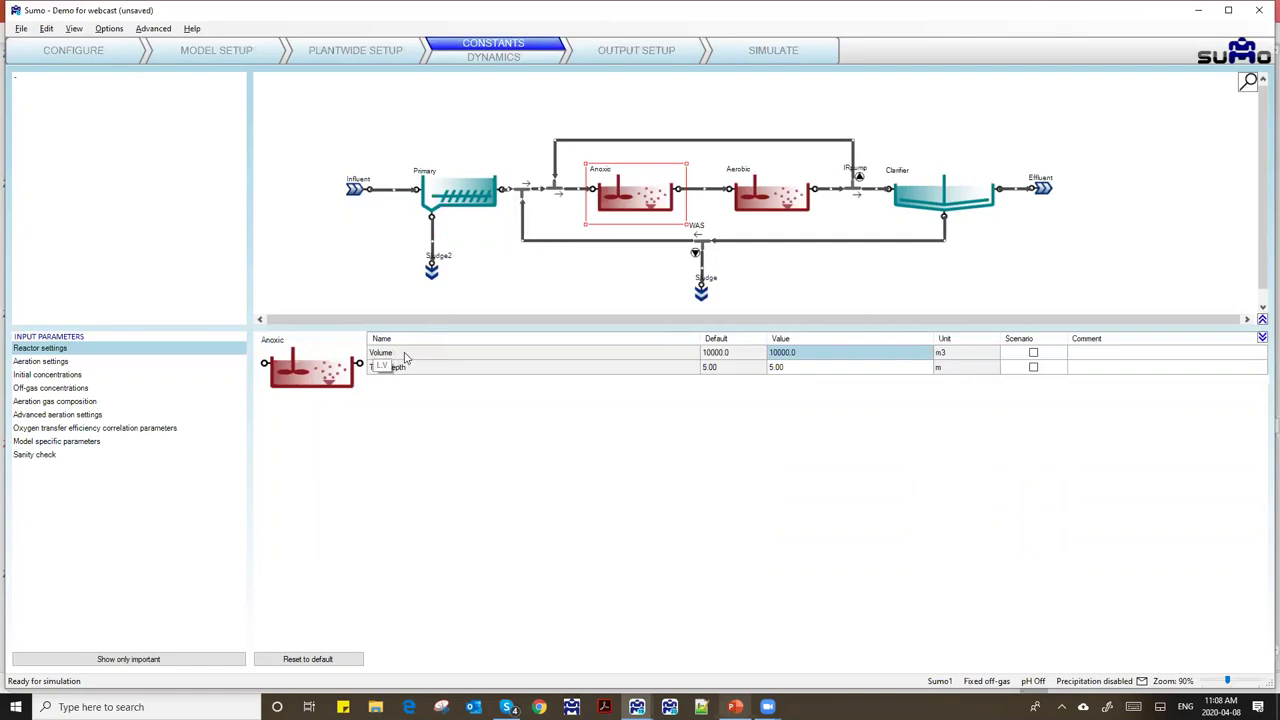
left_click(955, 368)
left_click(951, 355)
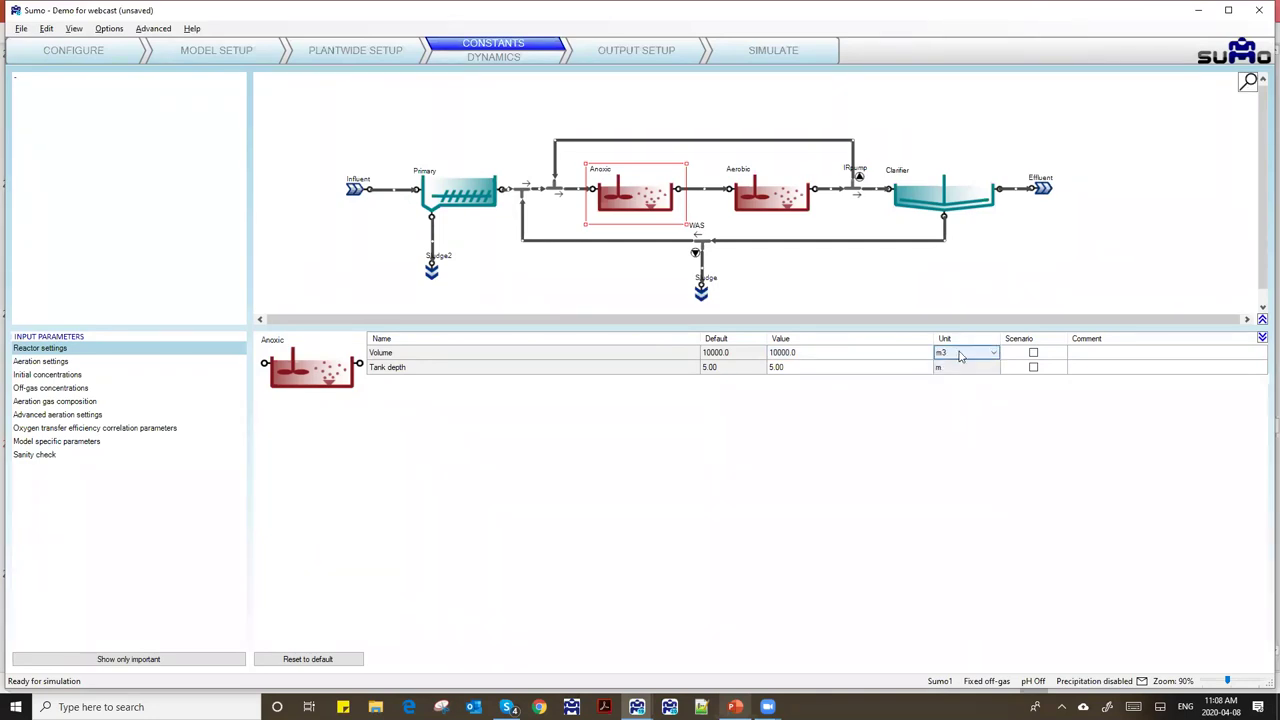
left_click(963, 355)
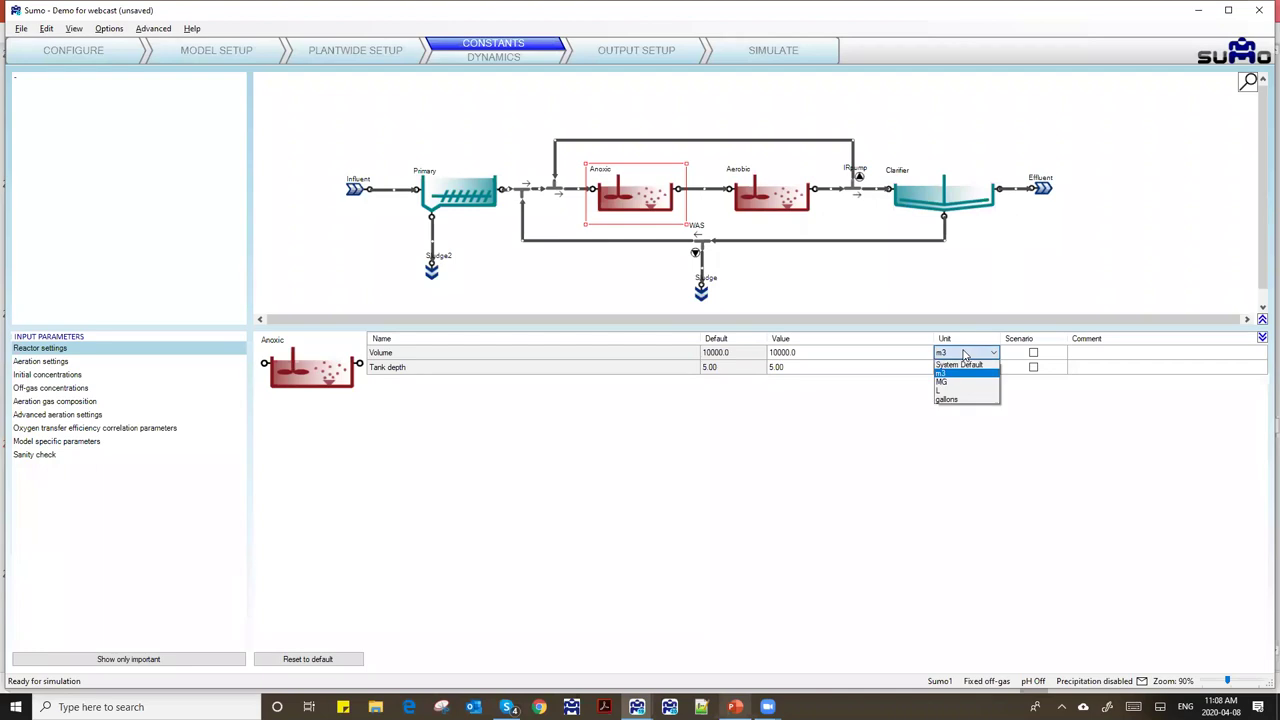
left_click(955, 387)
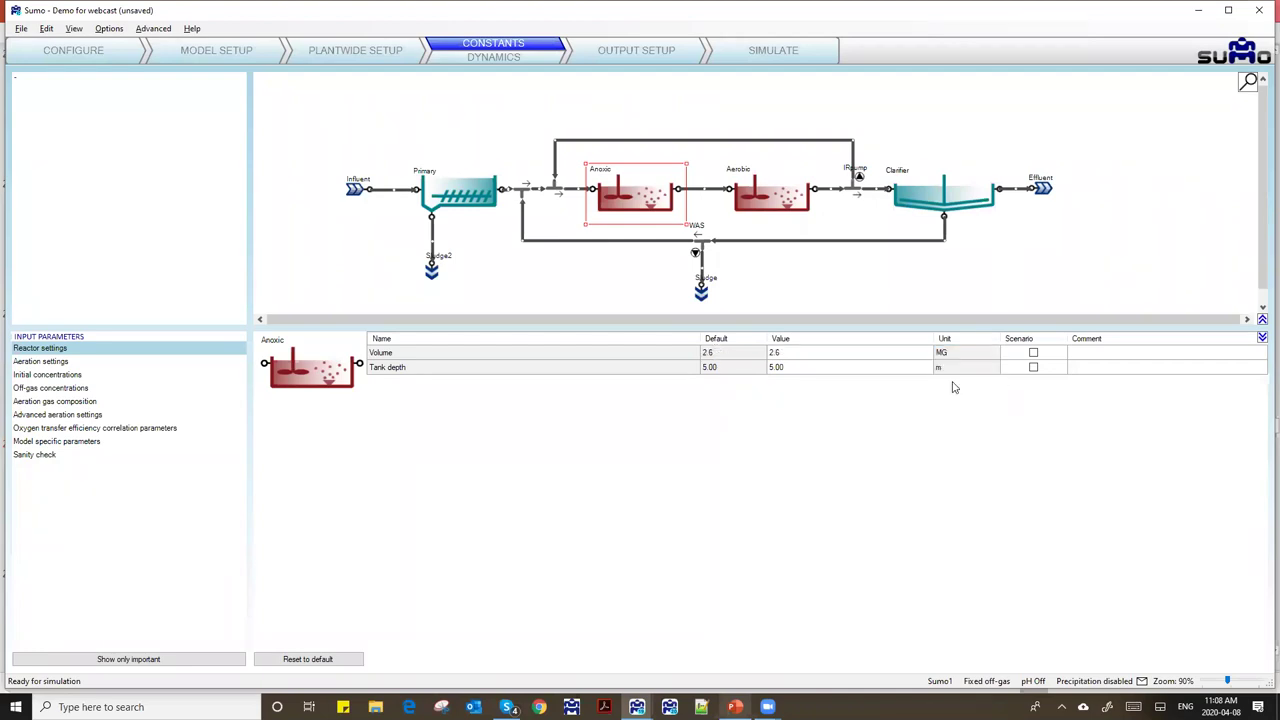
- Change the unit of the Anoxic reactor's volume back to m3
left_click(962, 353)
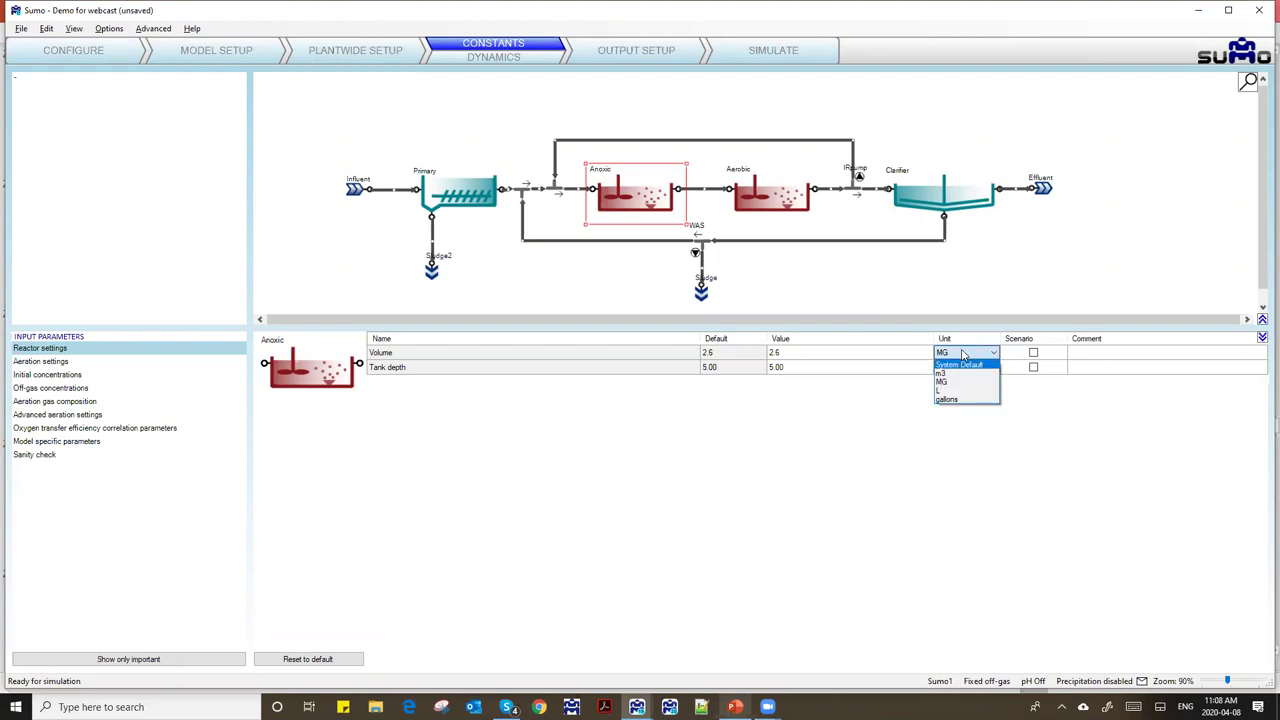
left_click(963, 355)
left_click(962, 353)
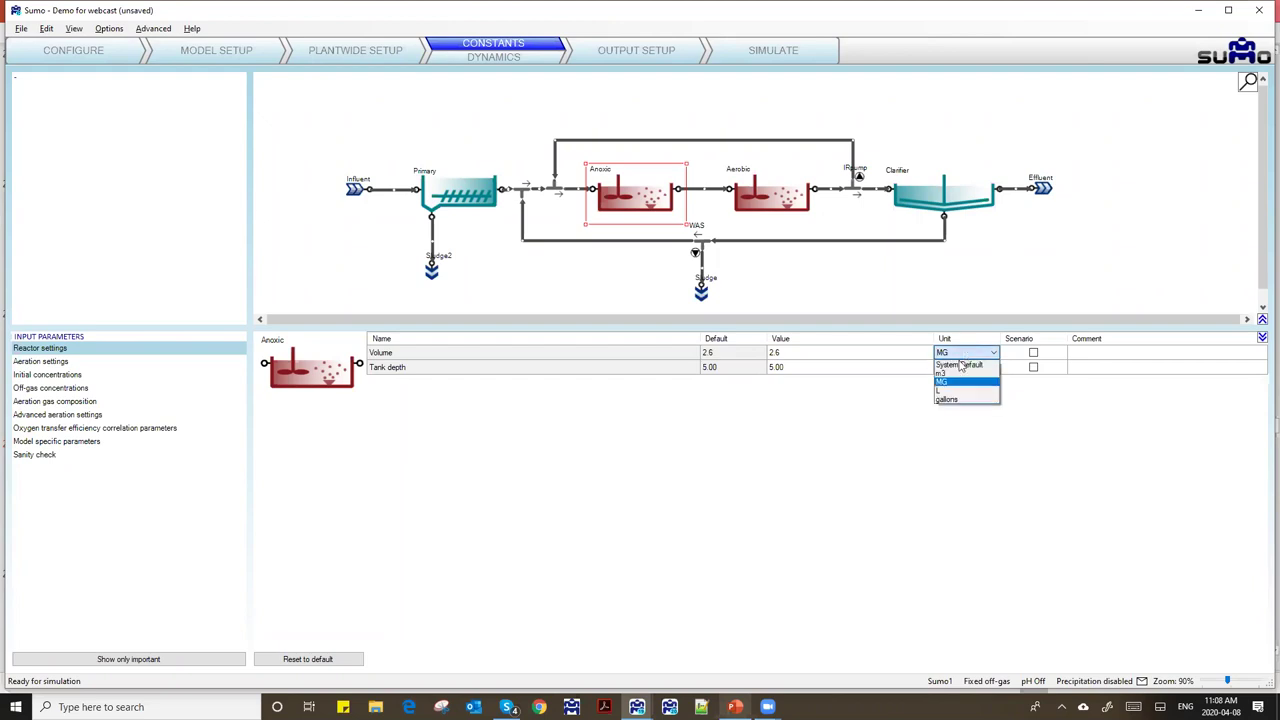
left_click(940, 373)
left_click(746, 420)
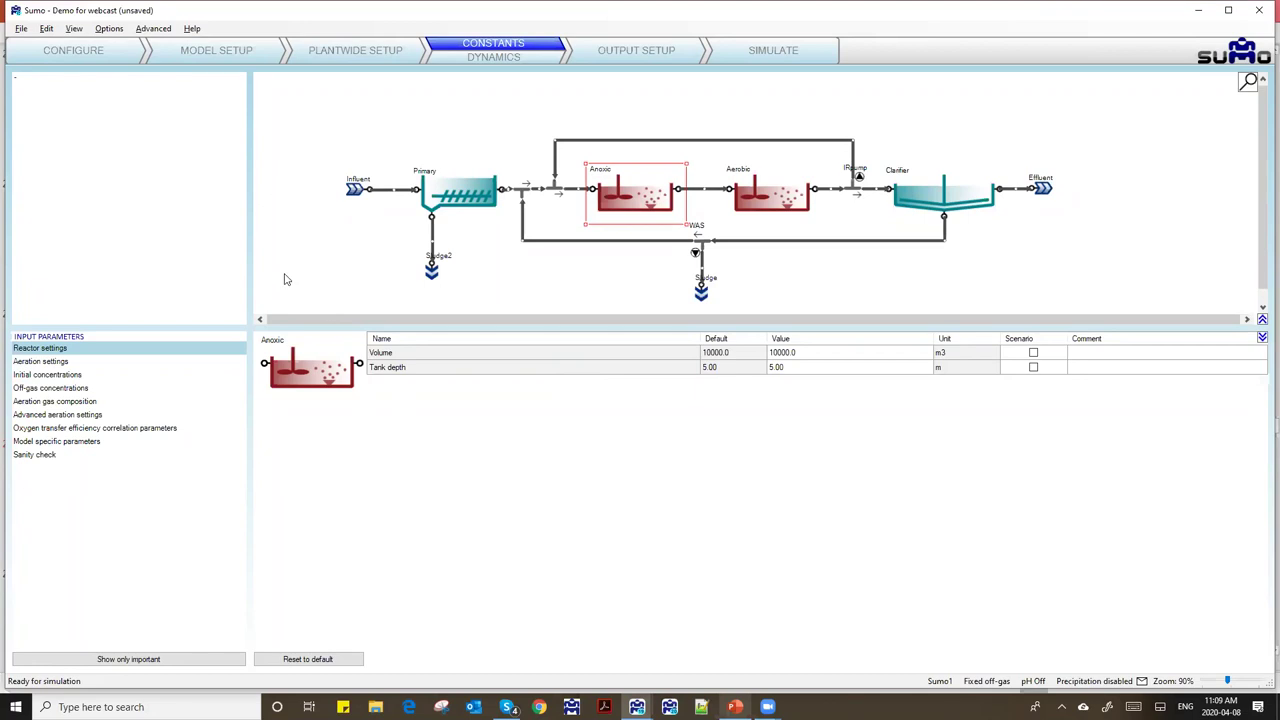
- Switch the project's unit system to US and set the Anoxic volume's unit to MG
left_click(104, 31)
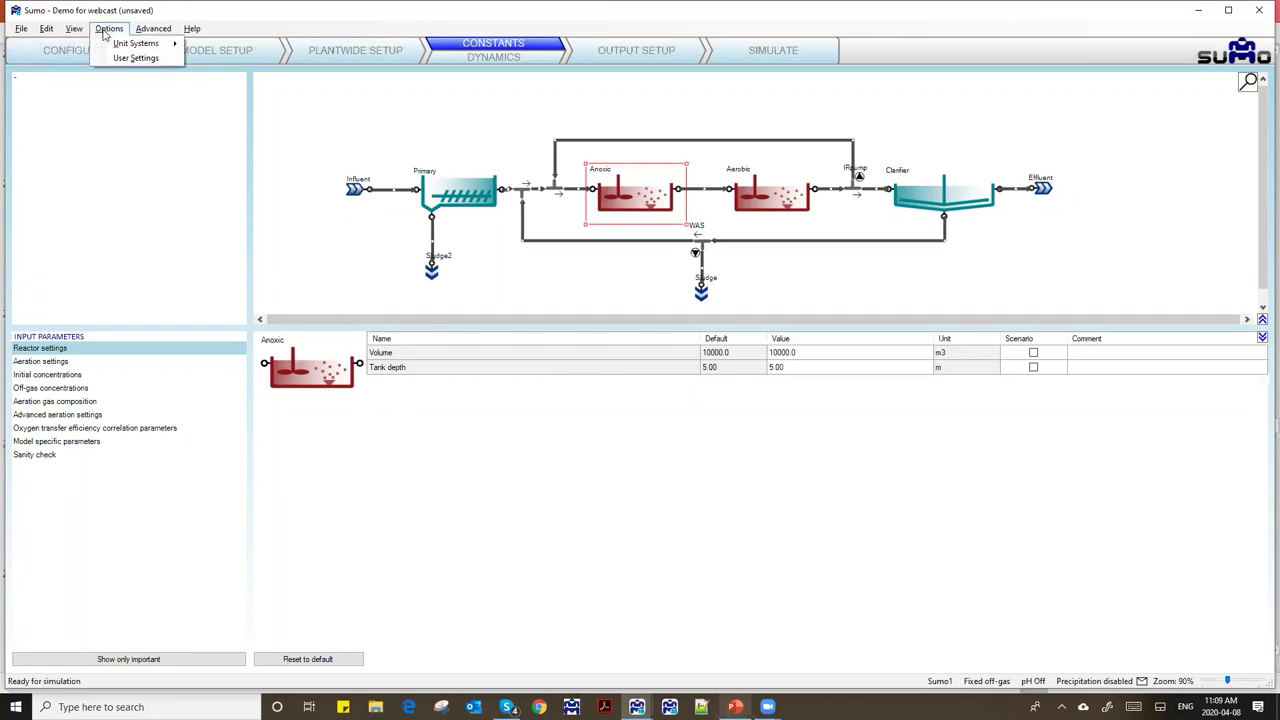
mouse_move(106, 47)
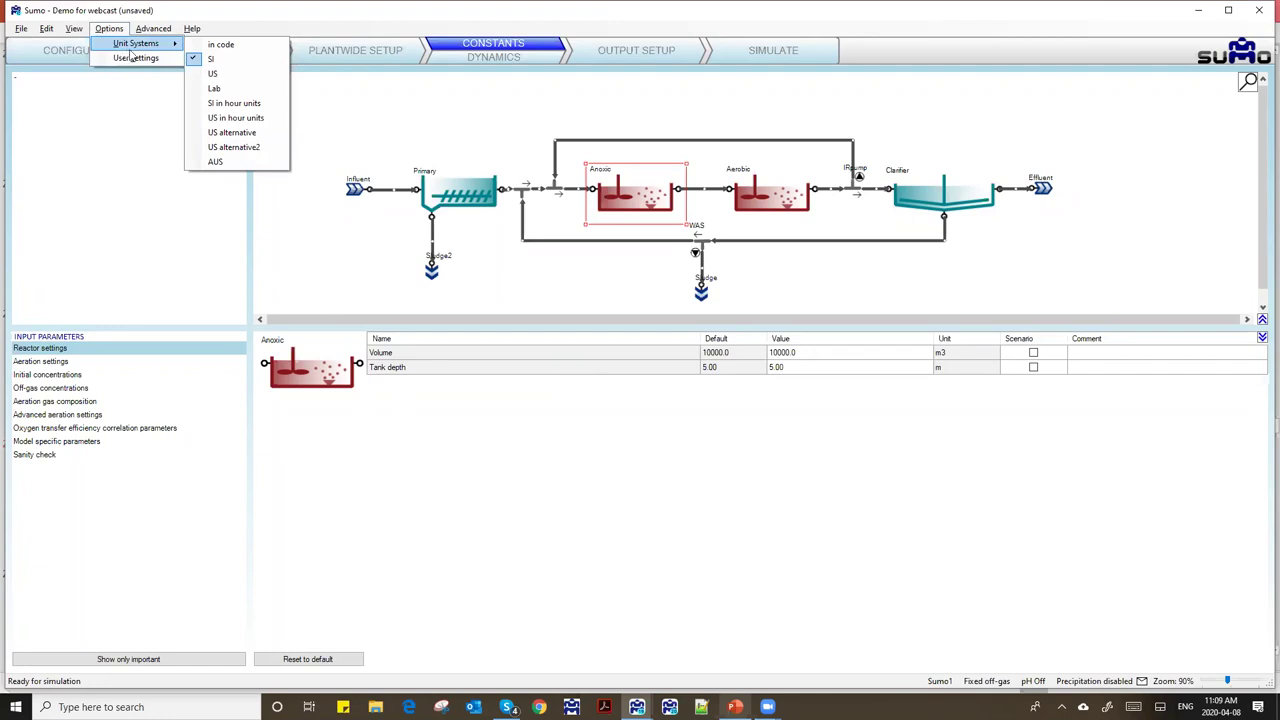
left_click(211, 76)
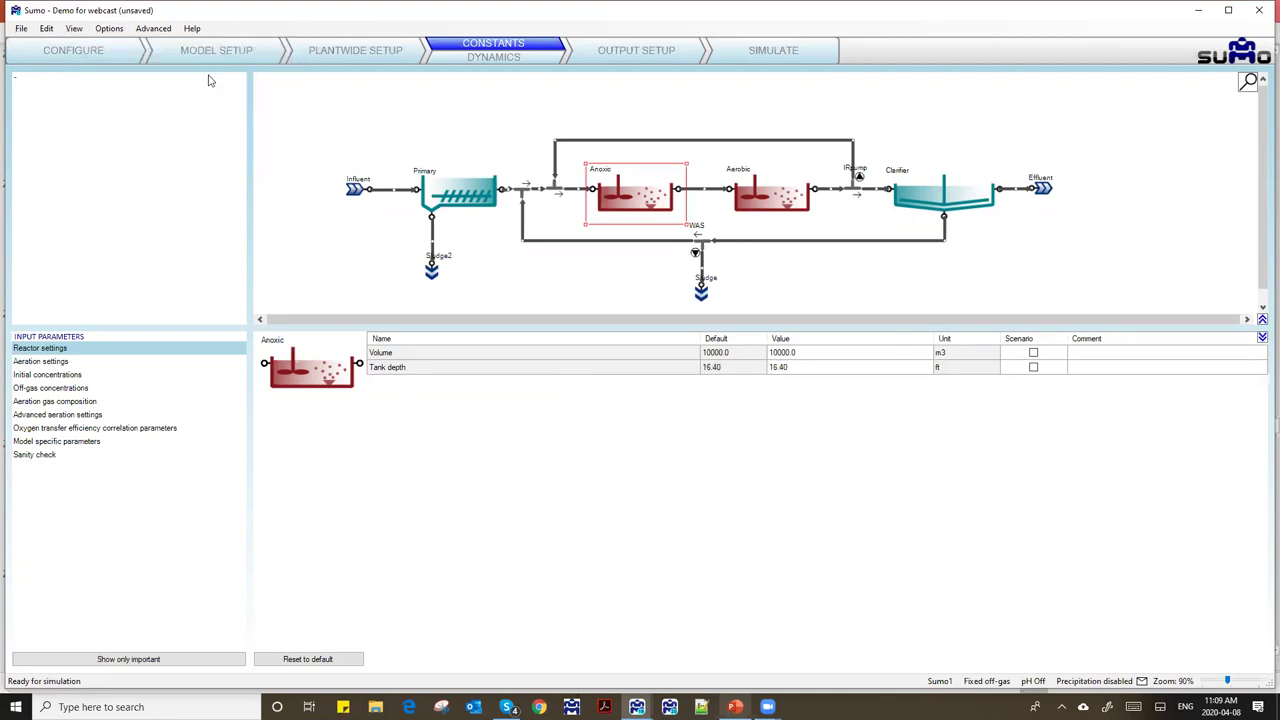
left_click(948, 372)
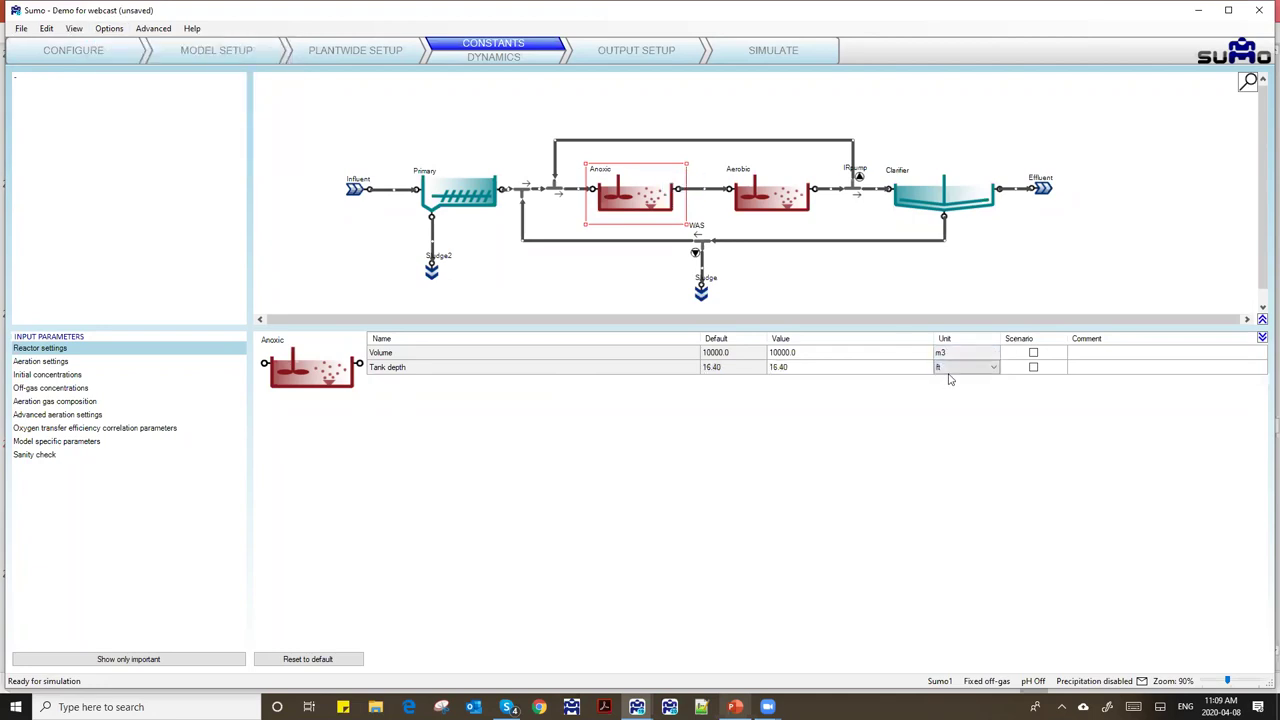
left_click(950, 353)
left_click(960, 356)
left_click(952, 385)
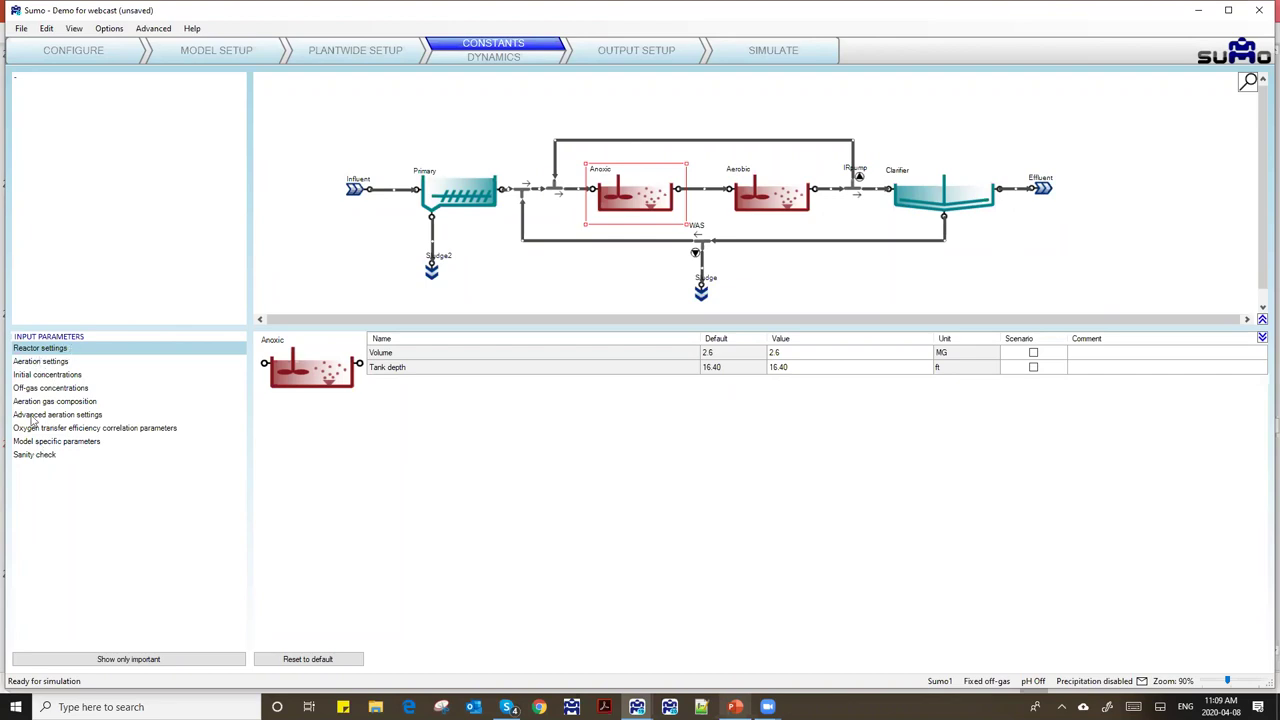
- Set the Anoxic reactor's air flow at standard conditions to 0 scfm in its aeration settings
left_click(40, 362)
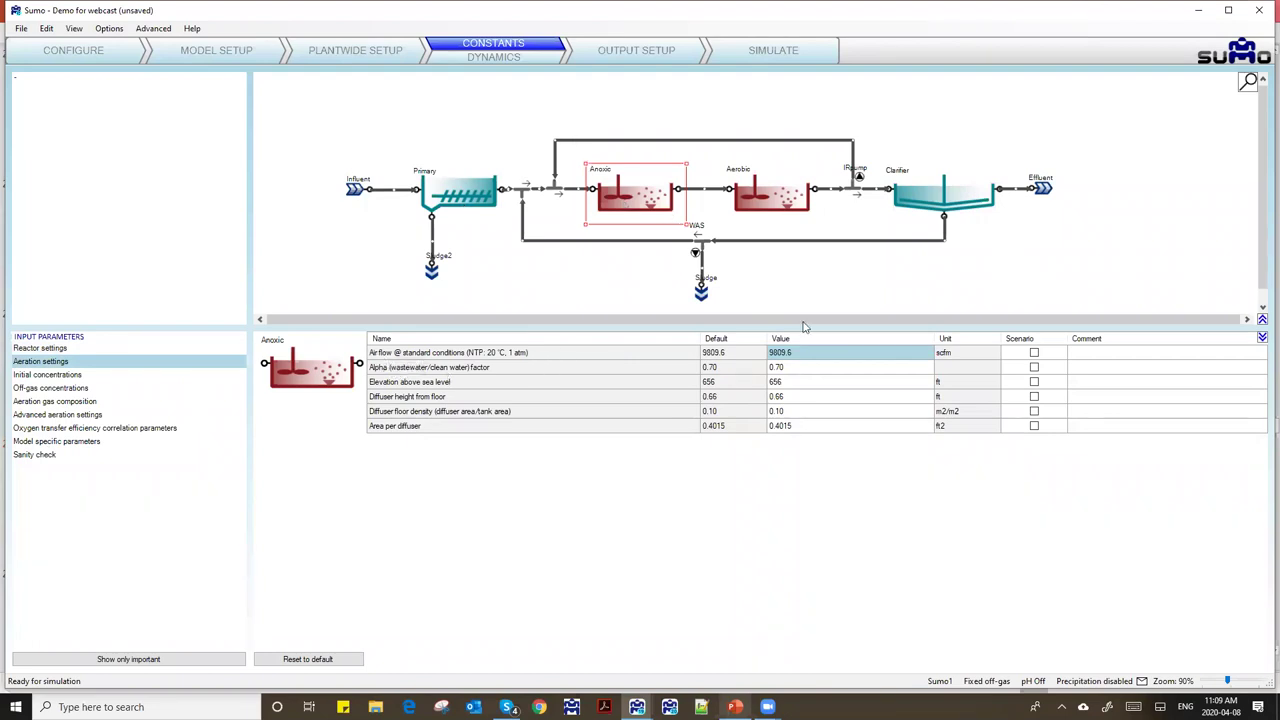
left_click(802, 352)
type("0")
key("Return")
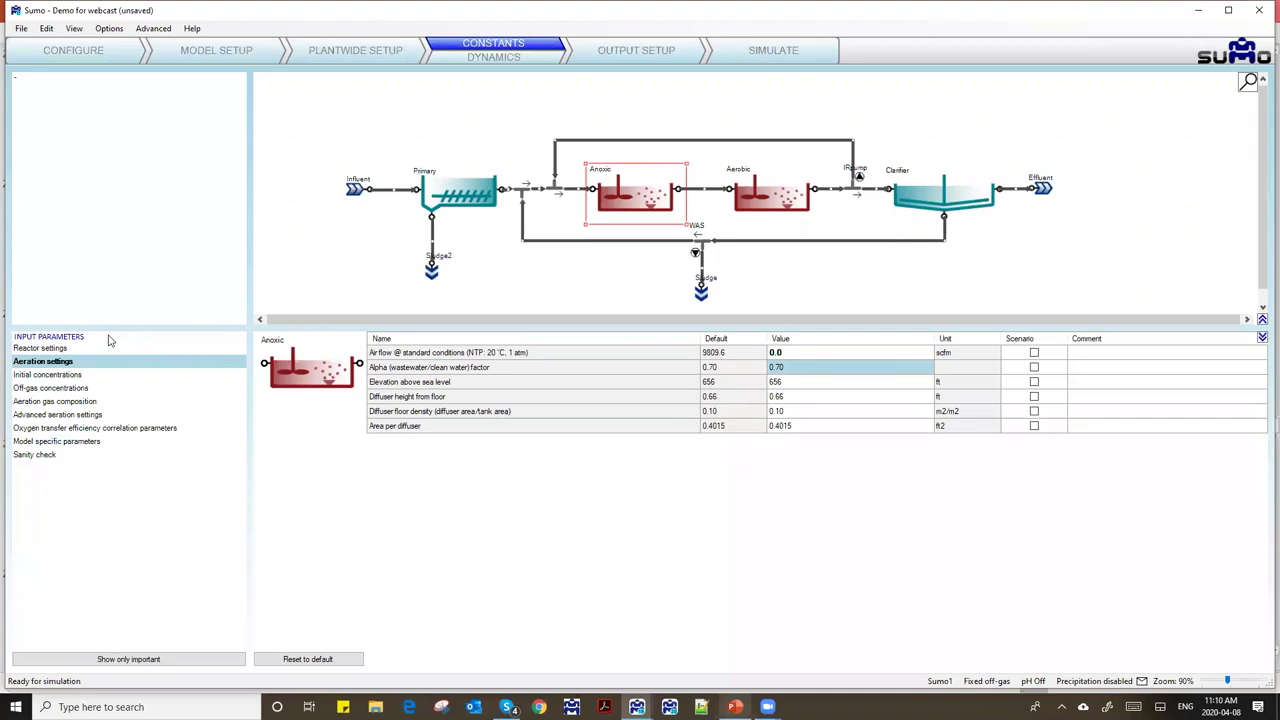
- Consult the demo notes for the anoxic volume and set the Anoxic reactor's volume to 0.8 MG
left_click(57, 350)
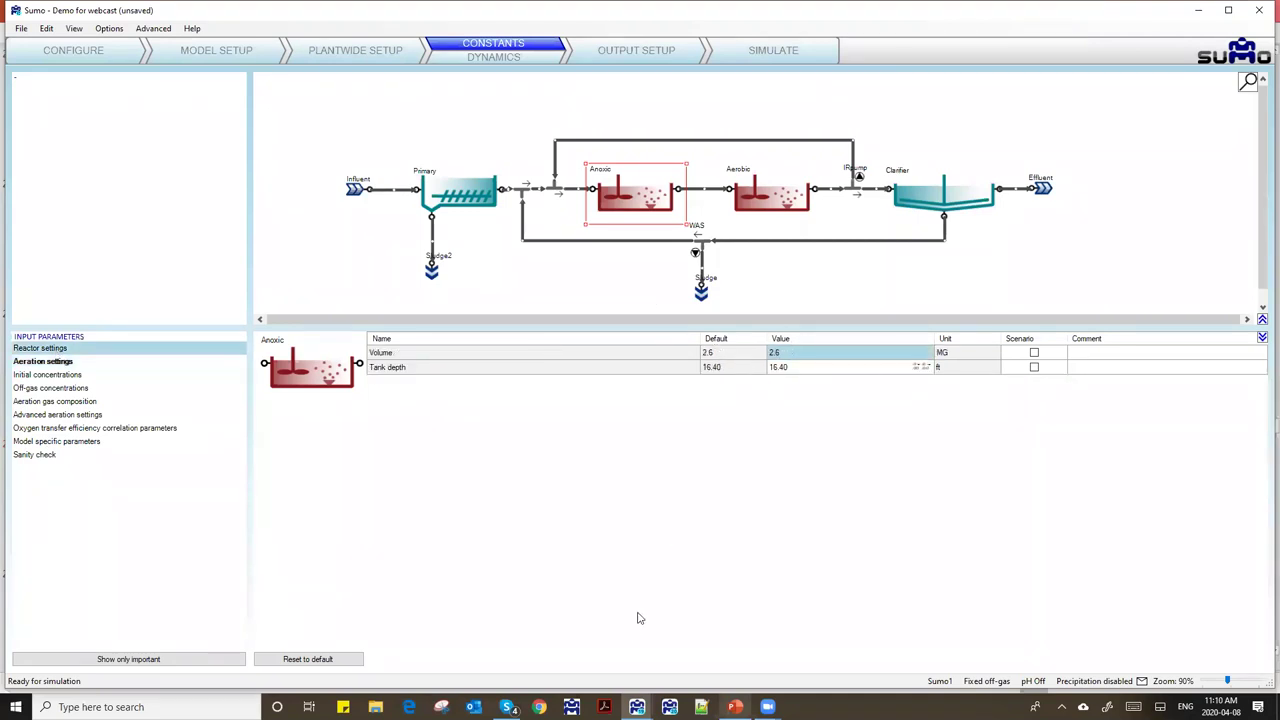
mouse_move(632, 706)
left_click(709, 645)
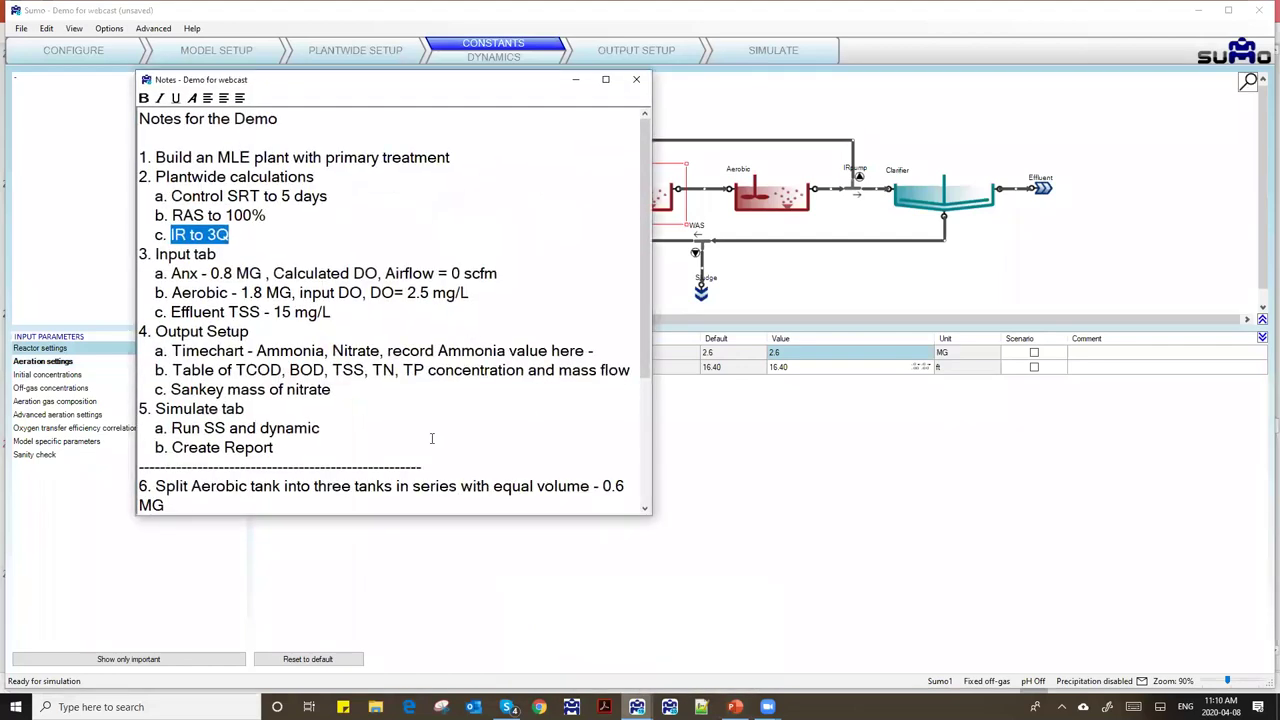
left_click_drag(211, 273, 236, 273)
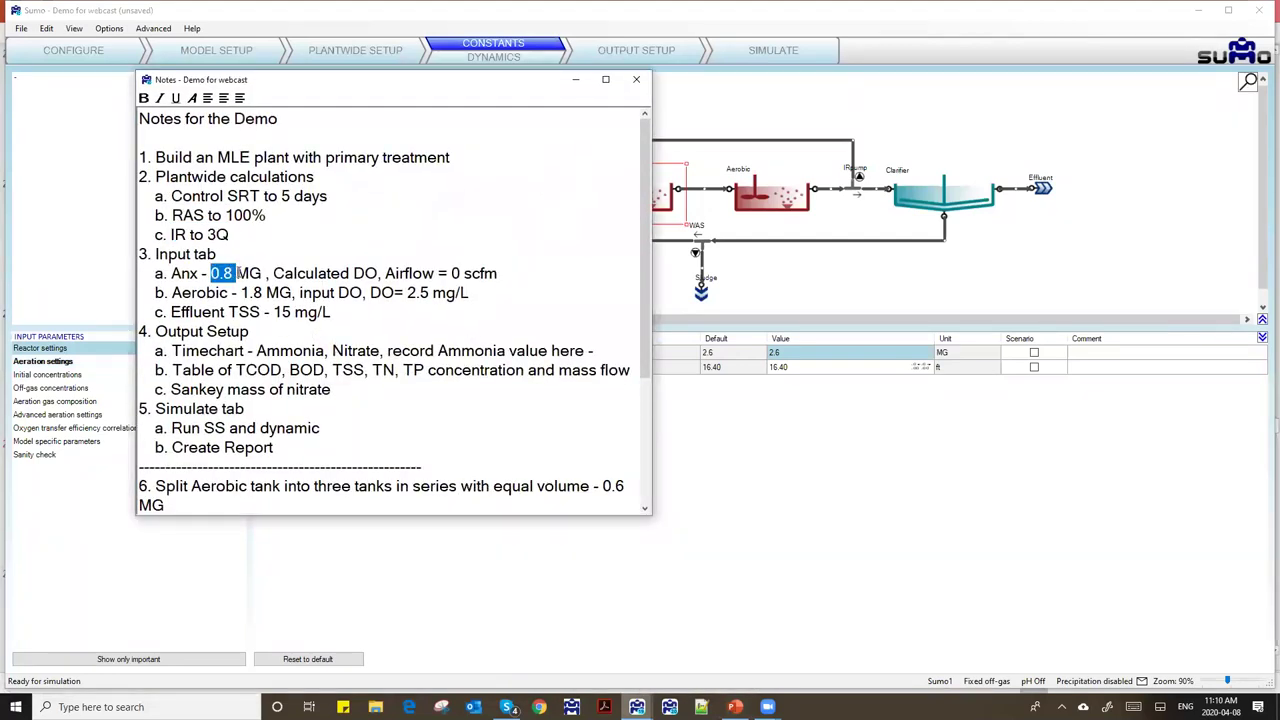
left_click(779, 353)
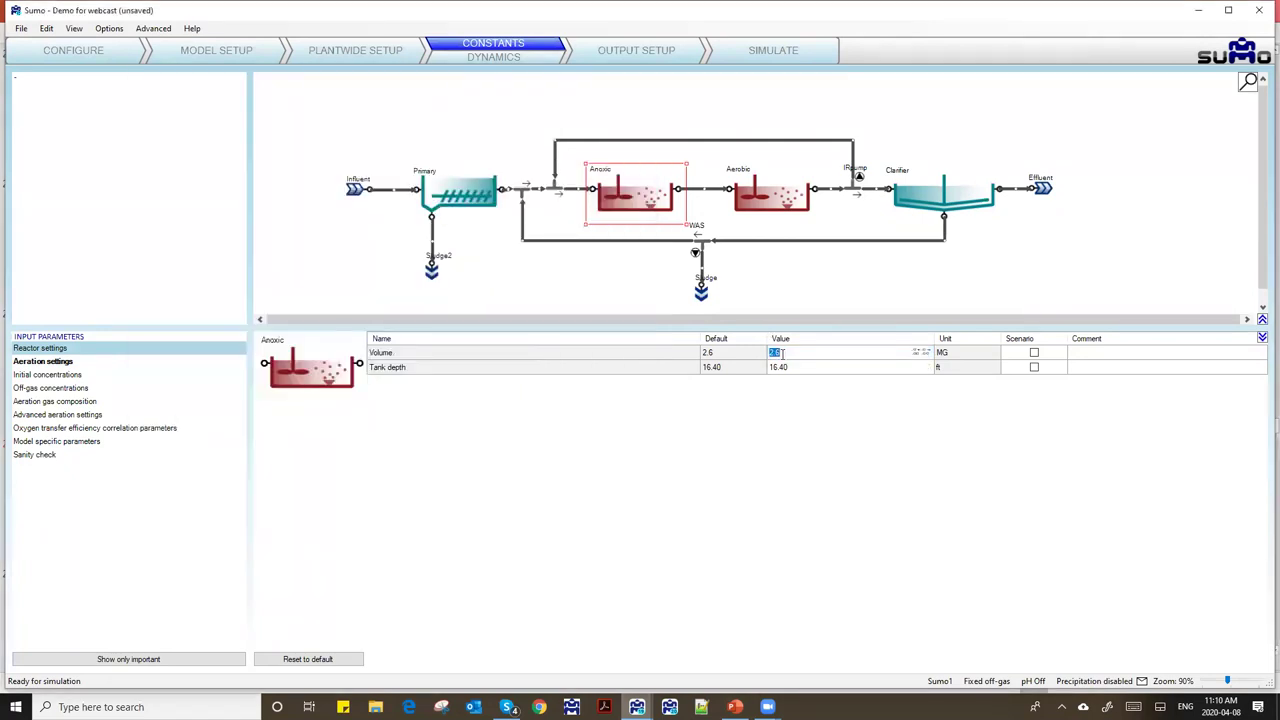
key("alt+Tab")
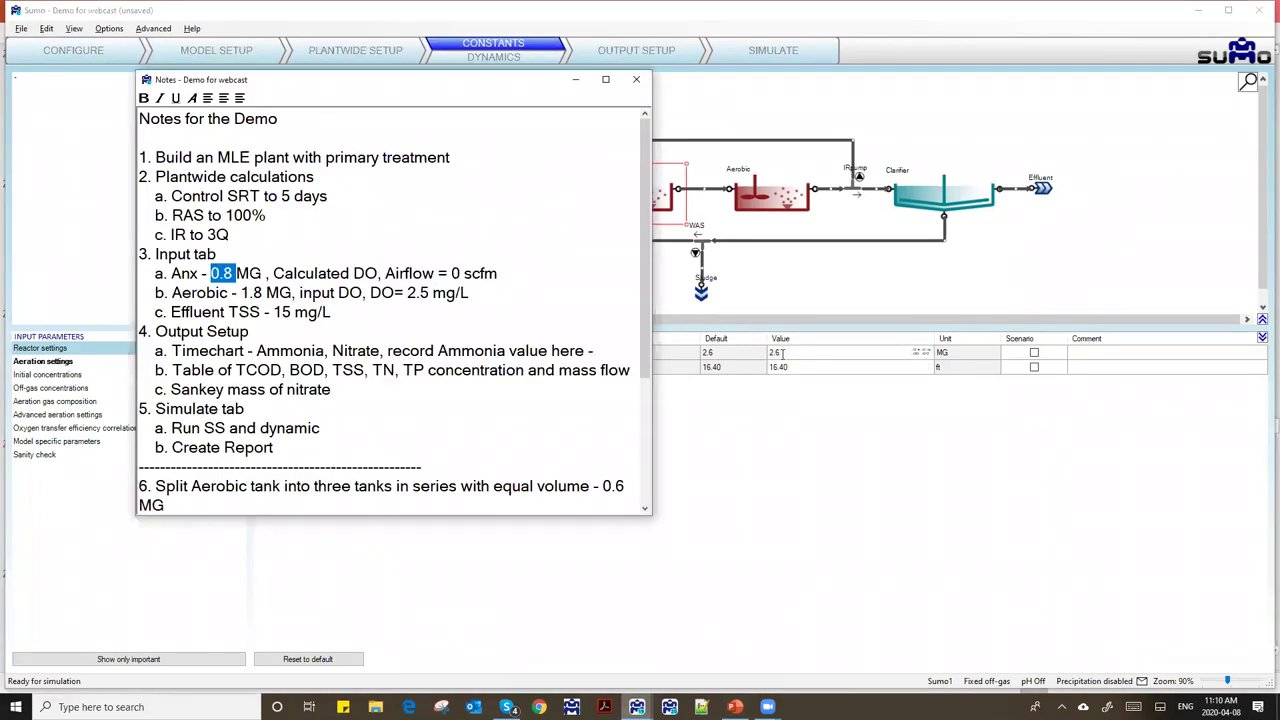
left_click(782, 353)
type("0")
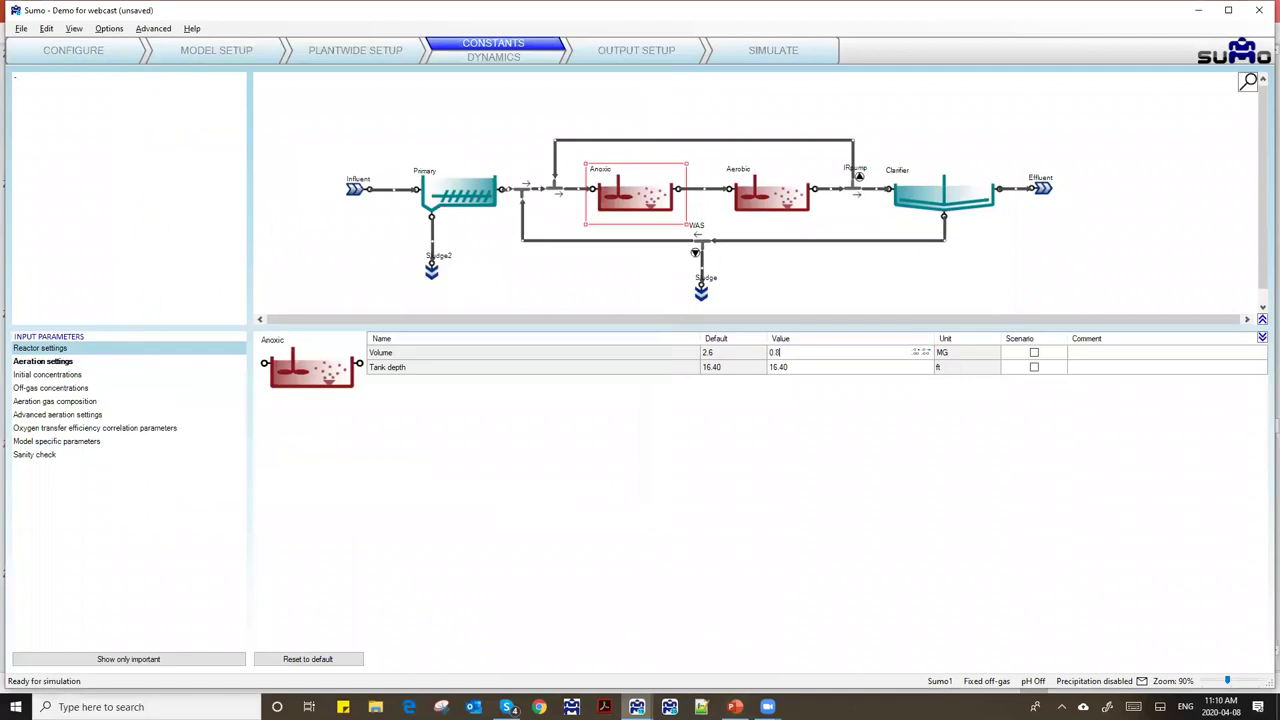
type(".8")
key("Return")
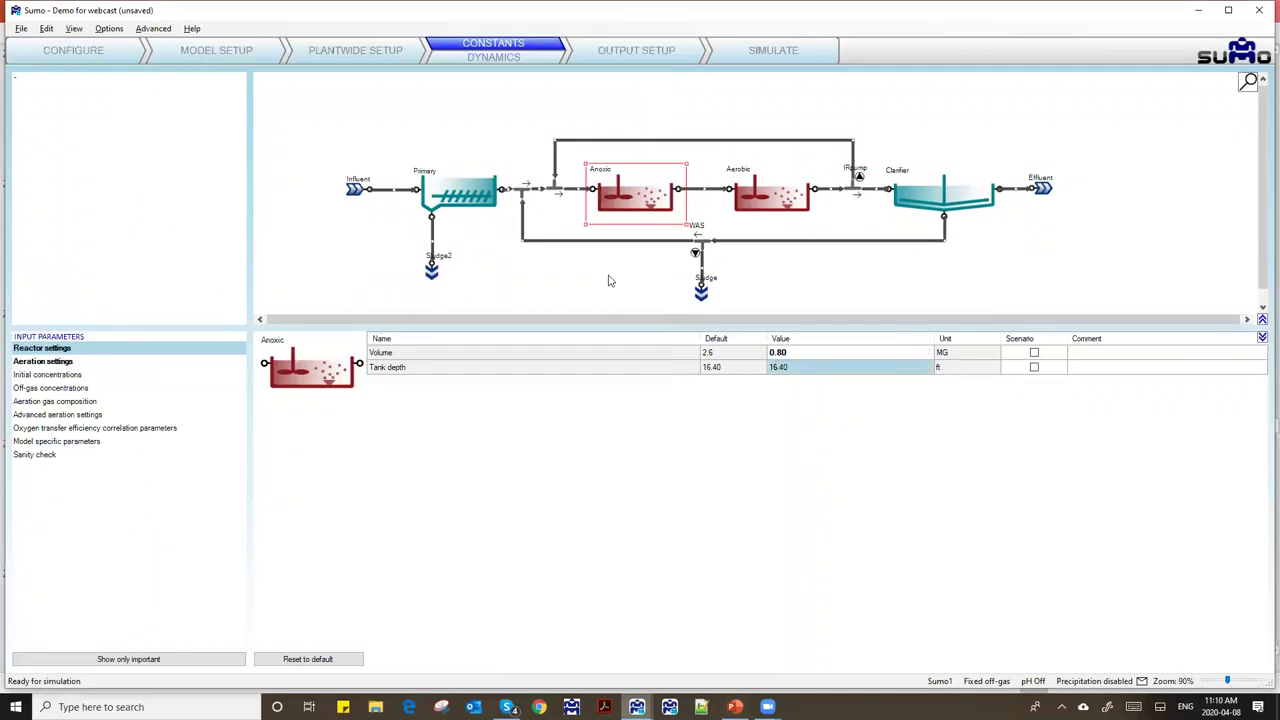
- Check the demo notes for the aerobic volume and set the Aerobic reactor's volume to 1.8 MG
left_click(762, 190)
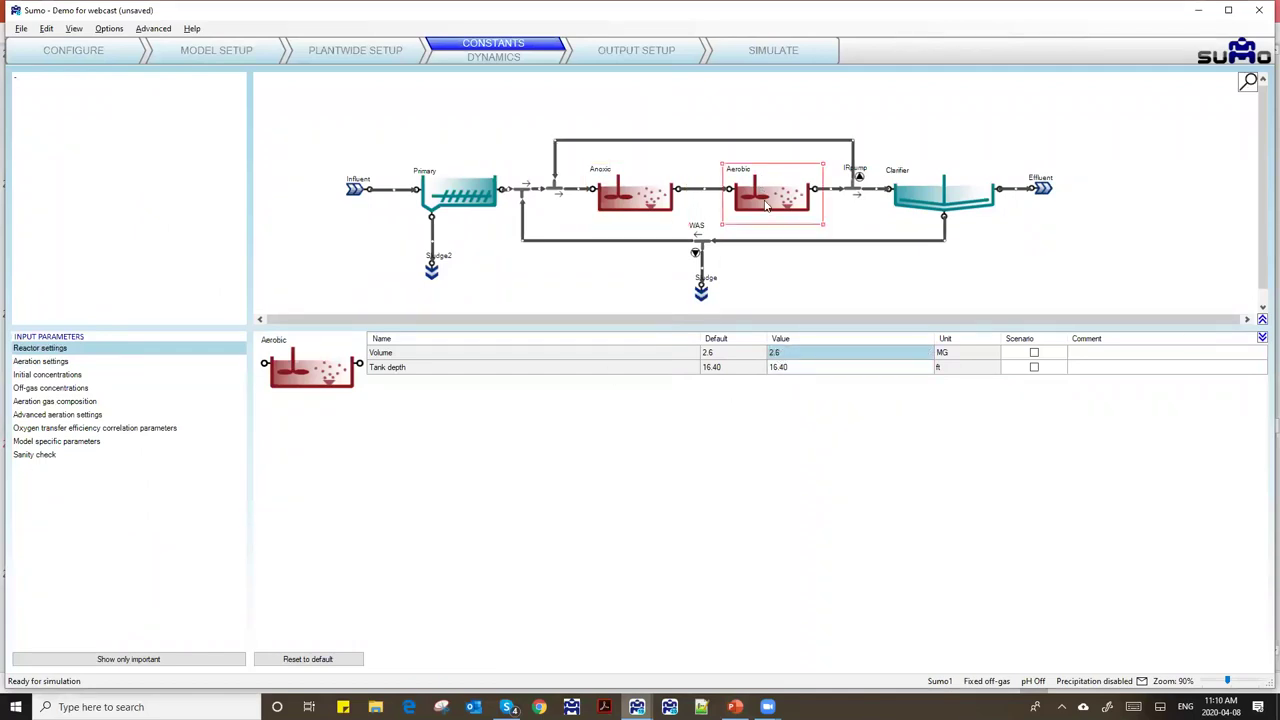
left_click(810, 350)
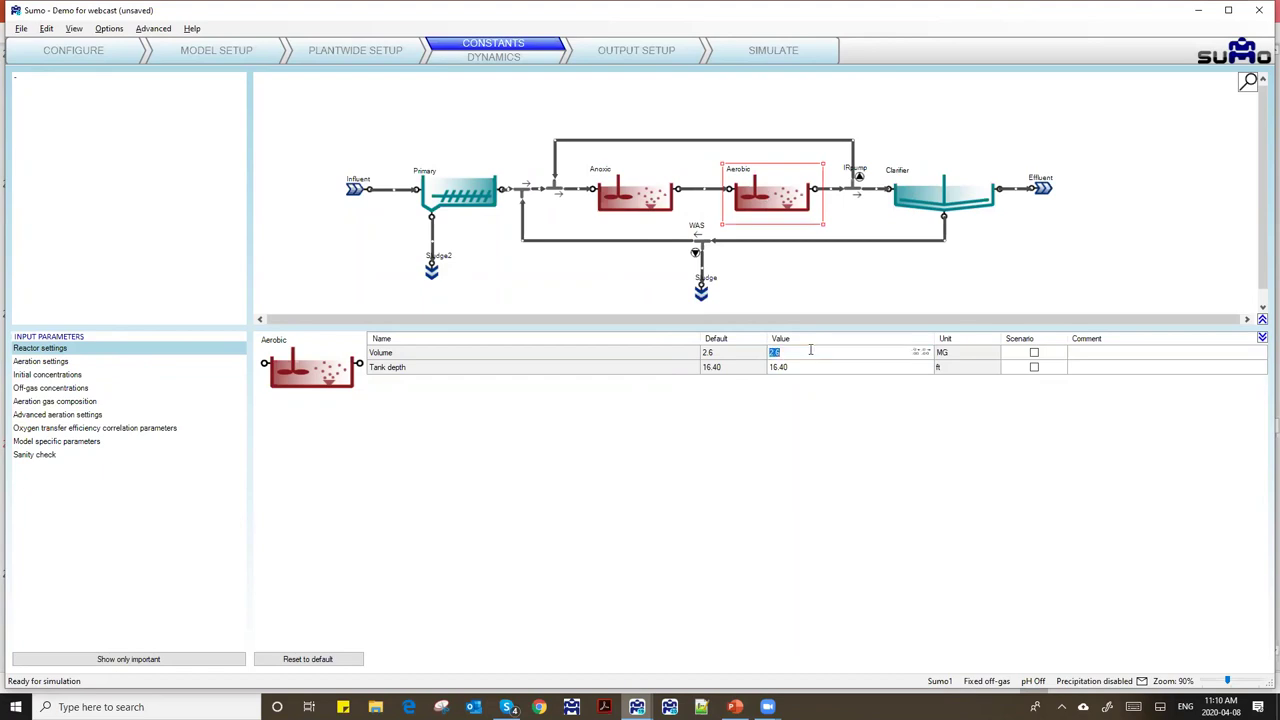
key("alt+Tab")
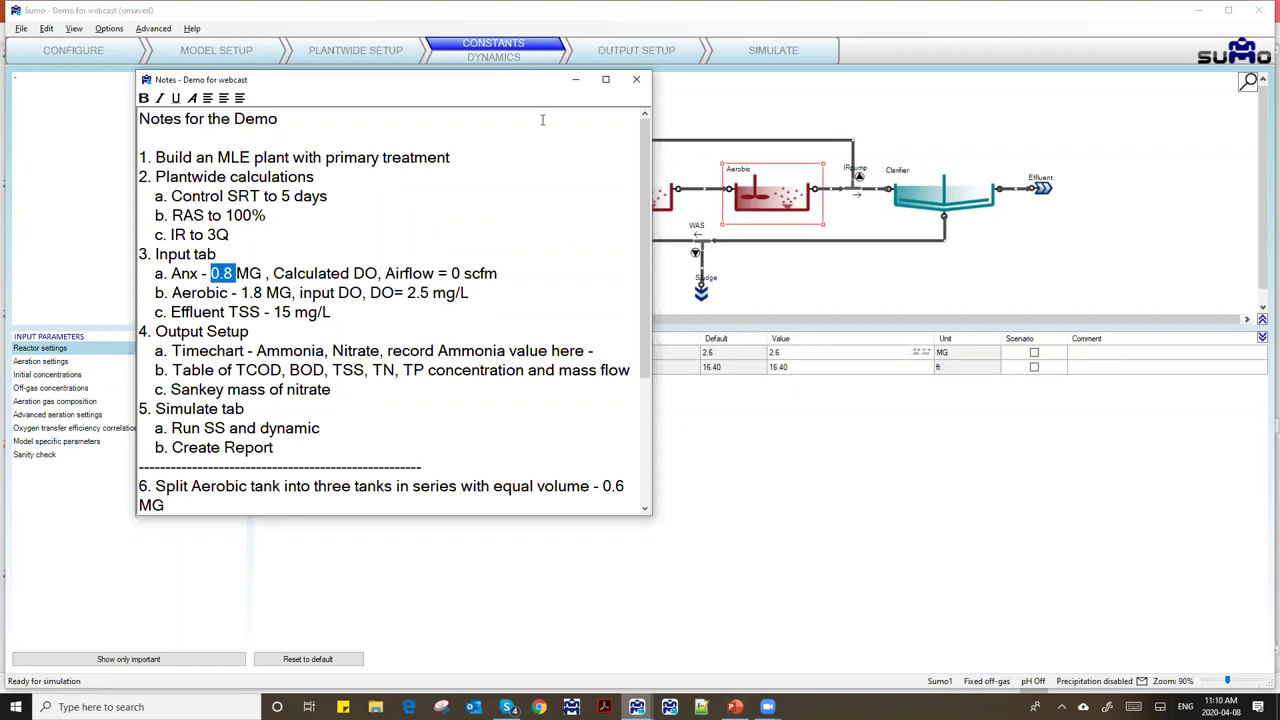
left_click(575, 79)
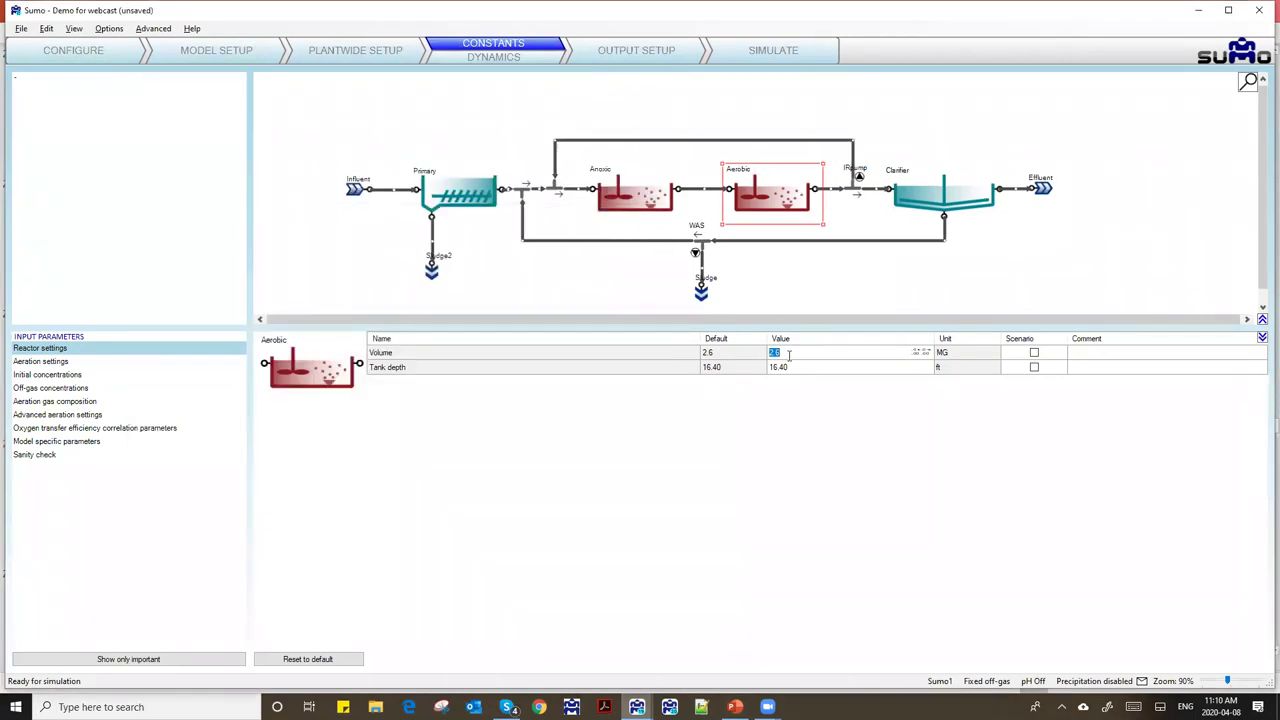
type("1.8")
key("Return")
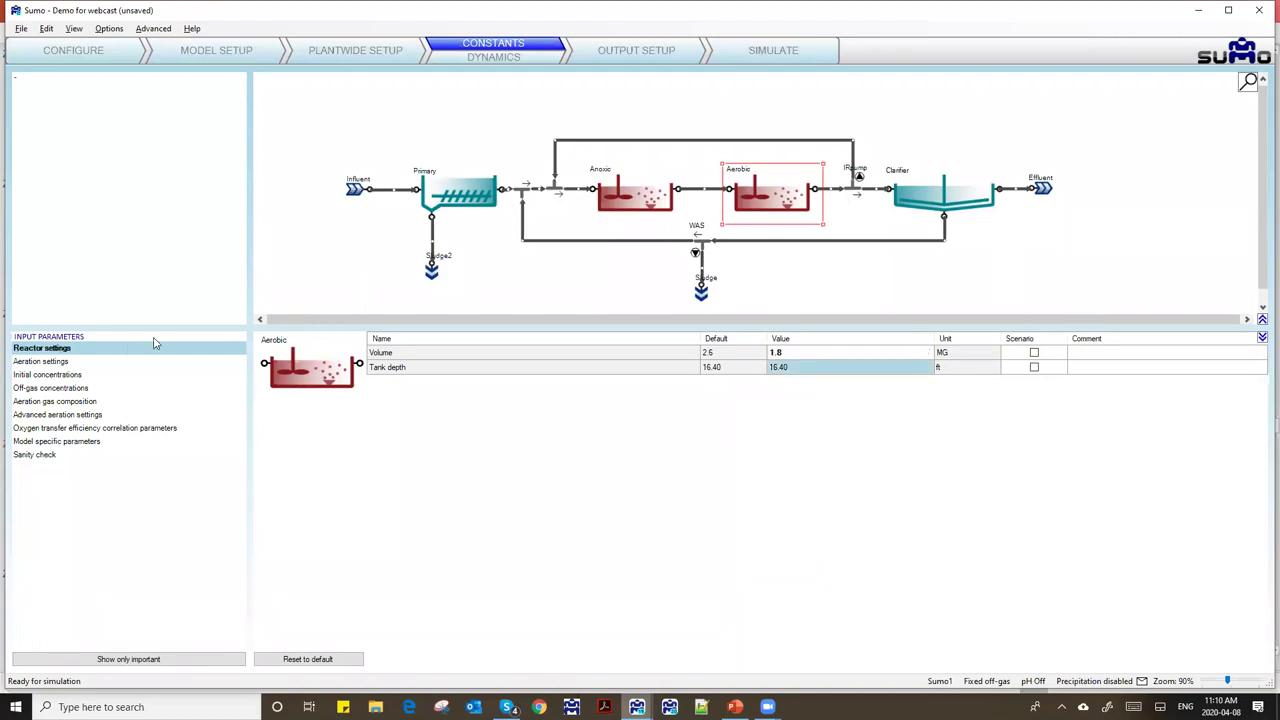
- Set the Aerobic reactor's dissolved oxygen setpoint to 2.5 mg O2/L in its aeration settings
left_click(70, 364)
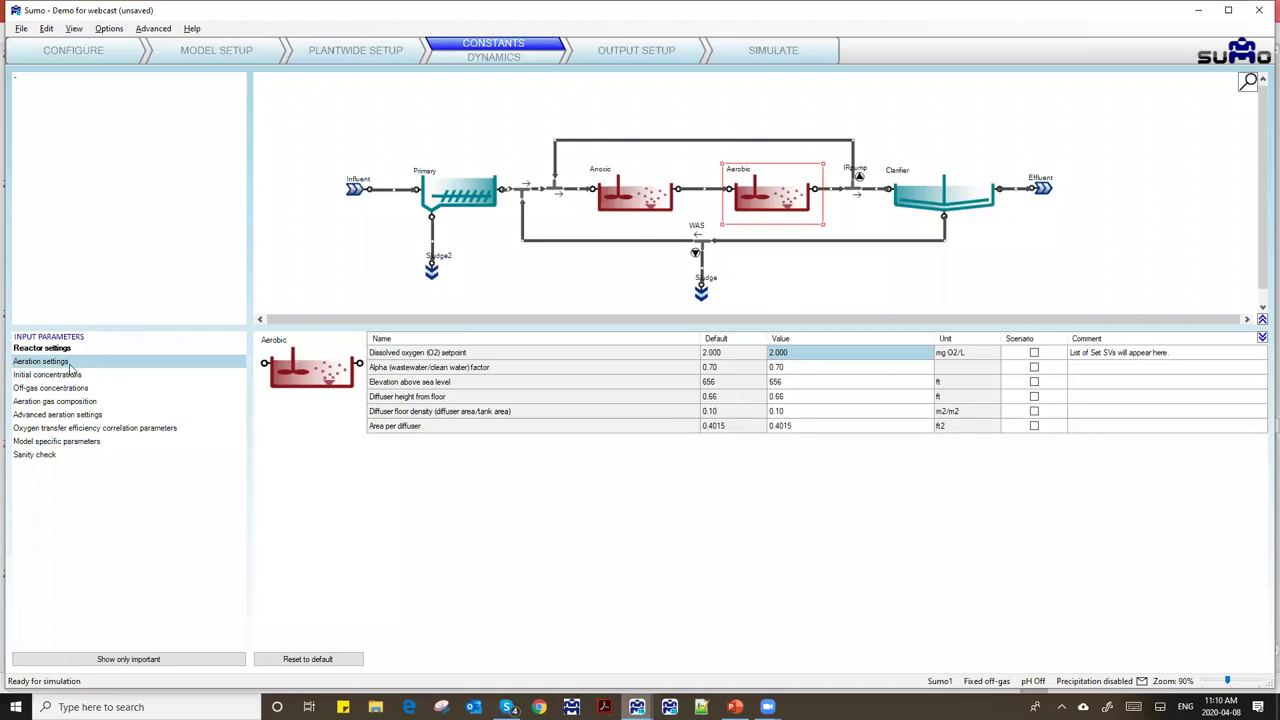
left_click(786, 354)
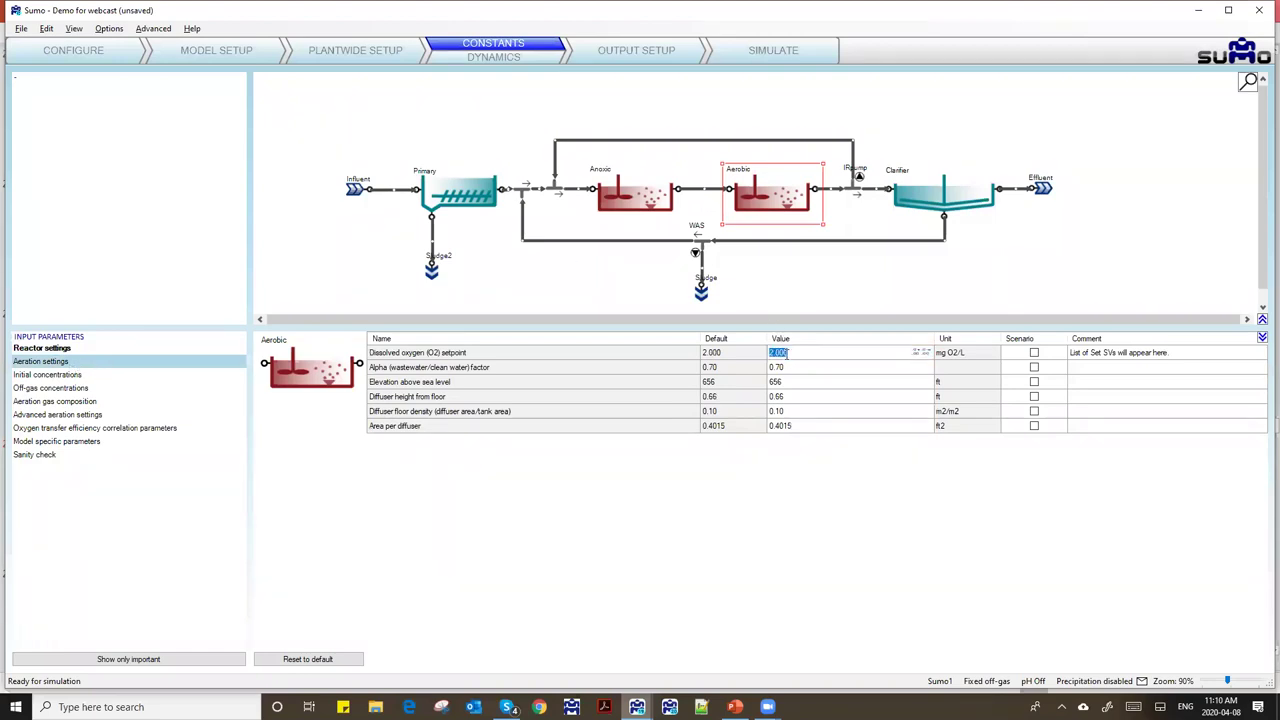
type("2")
type(".5")
key("Return")
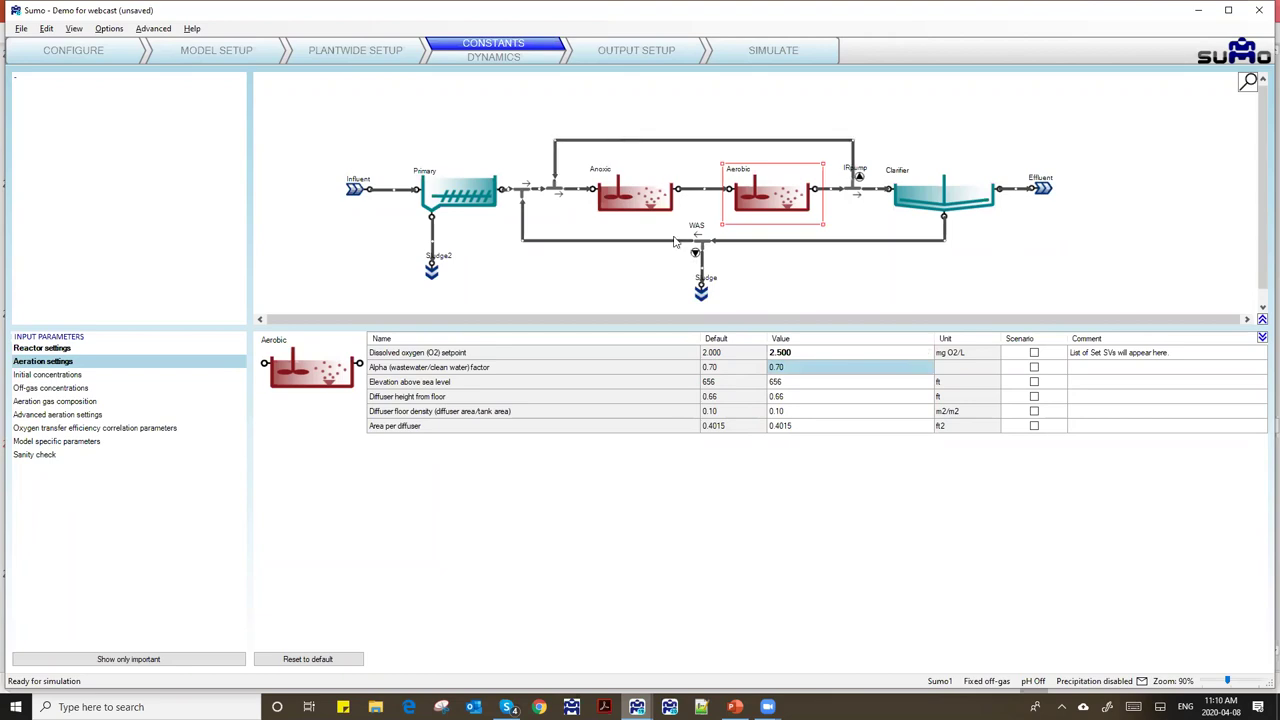
- Examine what controls the WAS pumped flow, view the Clarifier and IRpump inputs, and go to the output setup
left_click(645, 277)
left_click(745, 210)
left_click(703, 240)
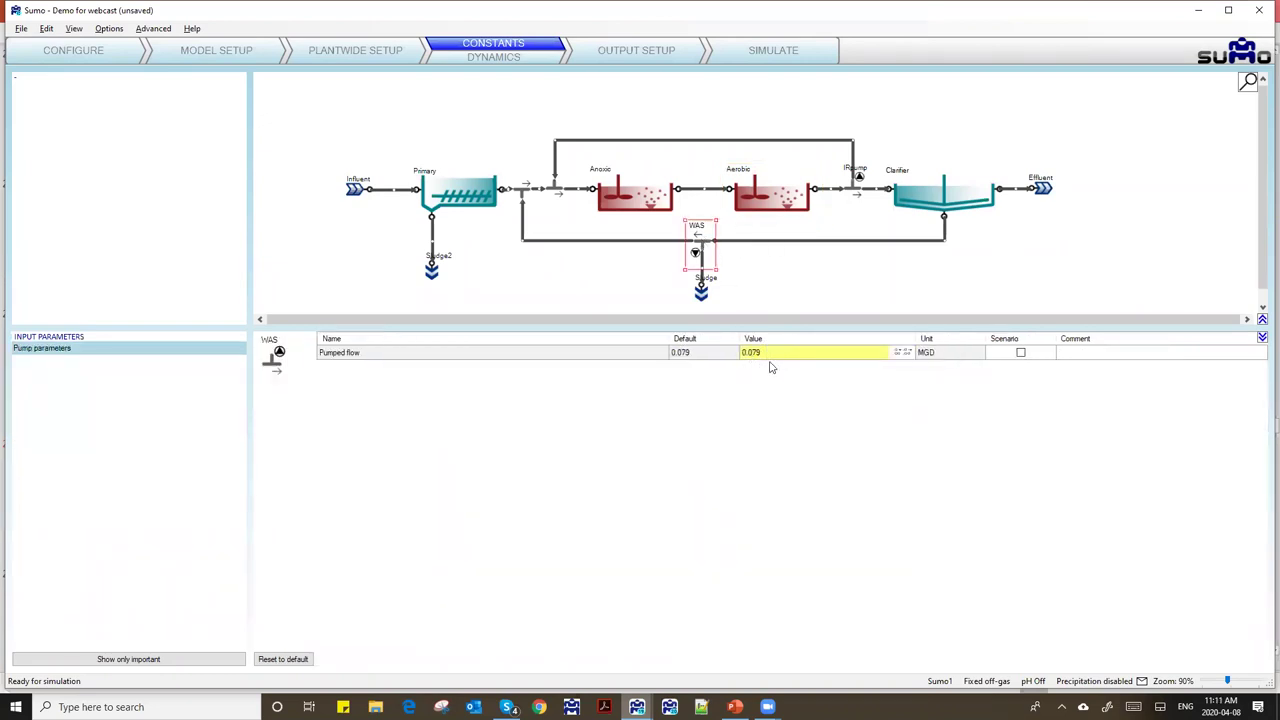
mouse_move(778, 362)
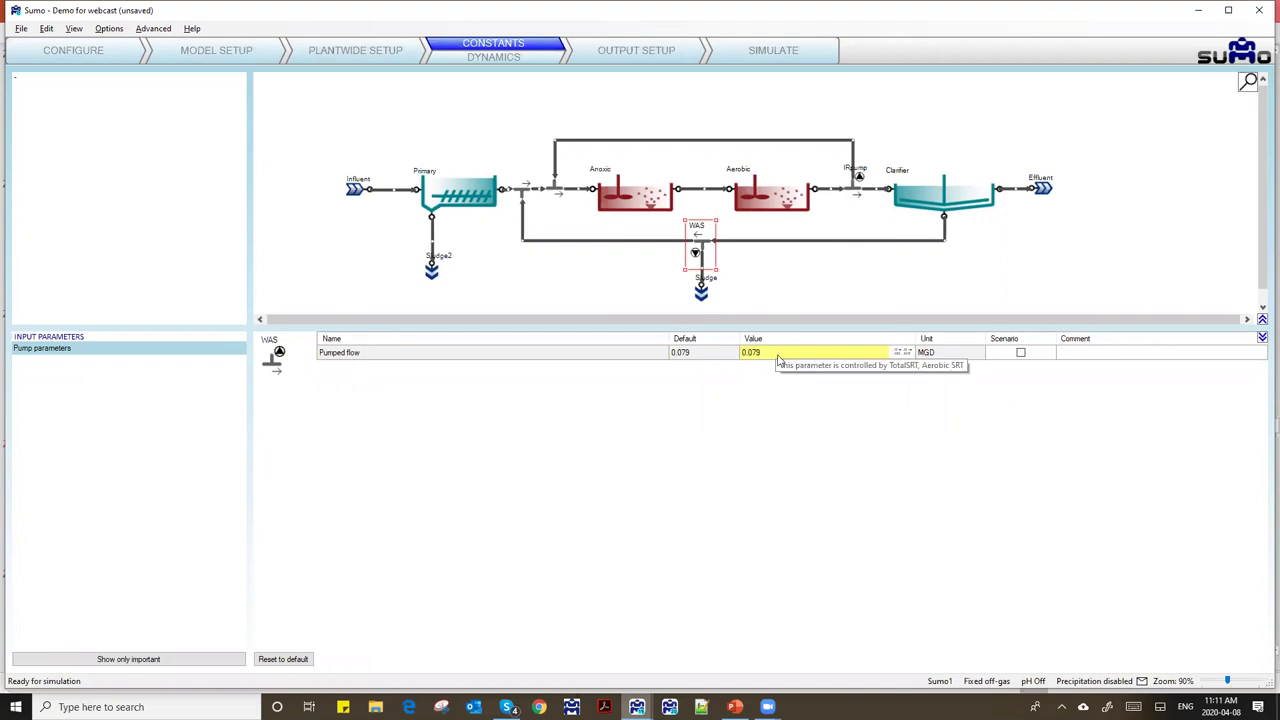
mouse_move(781, 357)
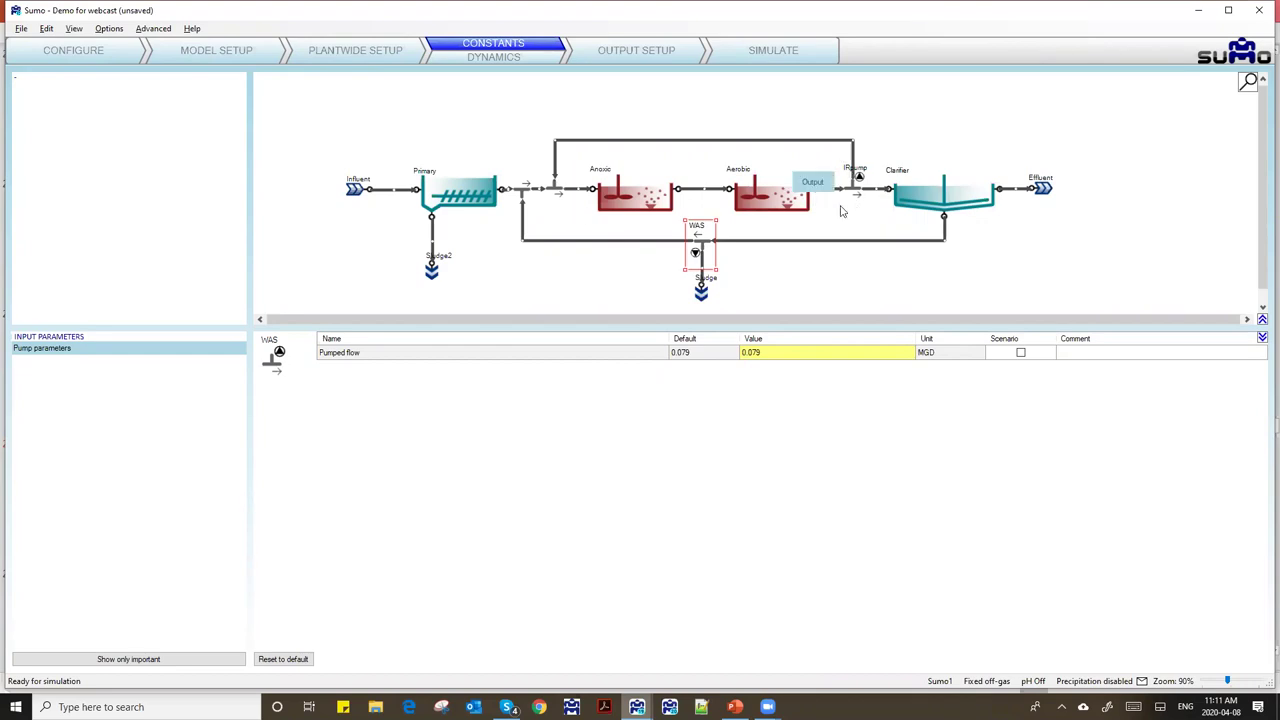
left_click(920, 198)
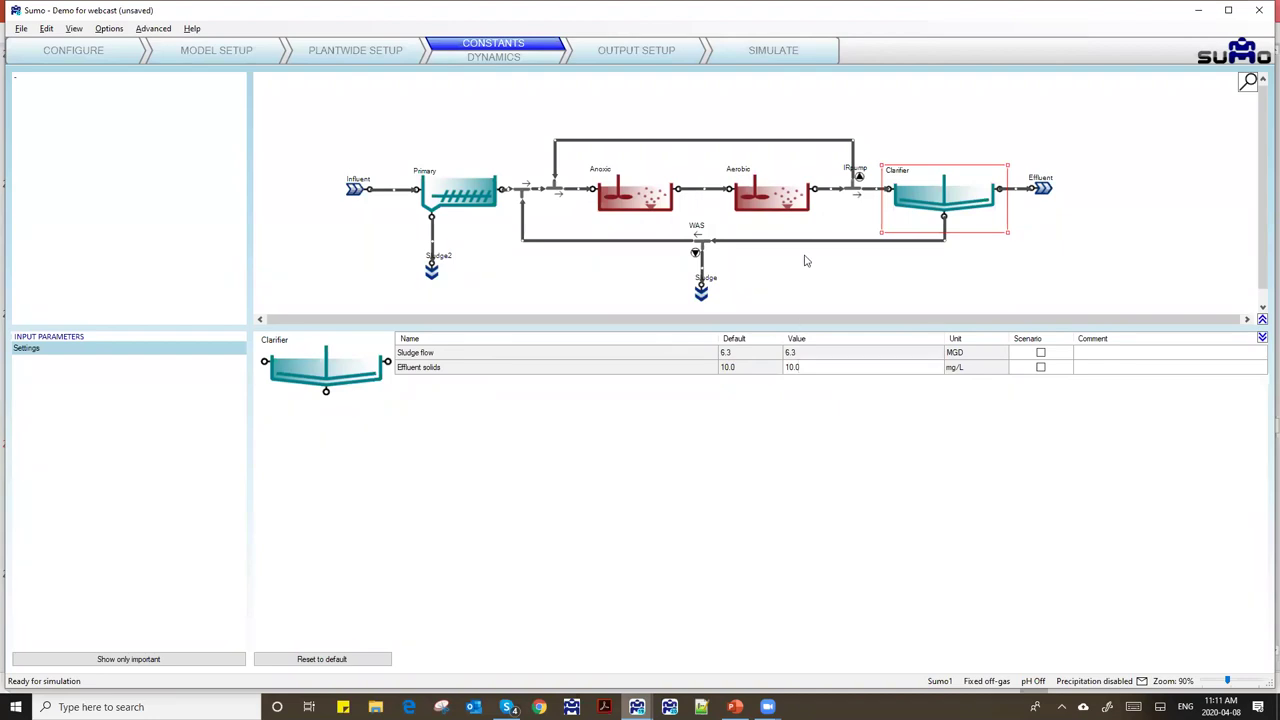
left_click(857, 188)
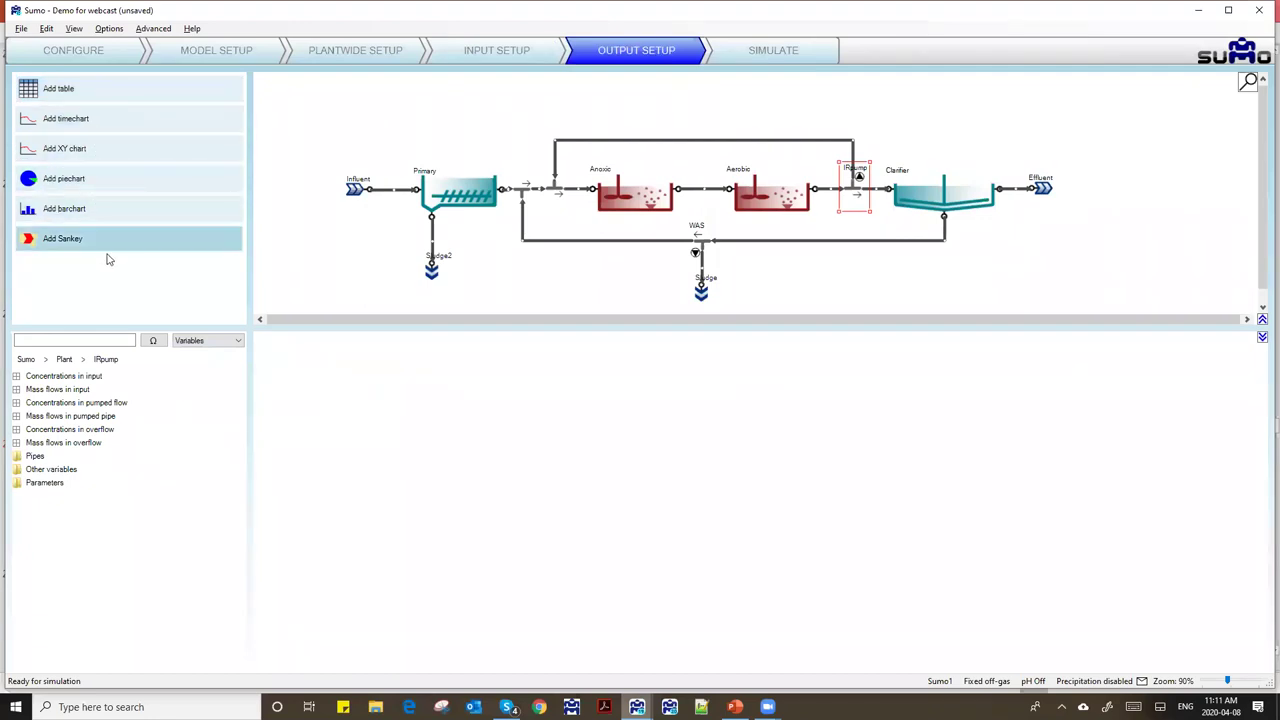
- Open the demo notes and highlight the output timechart item and the effluent TSS value of 15 mg/L
mouse_move(637, 707)
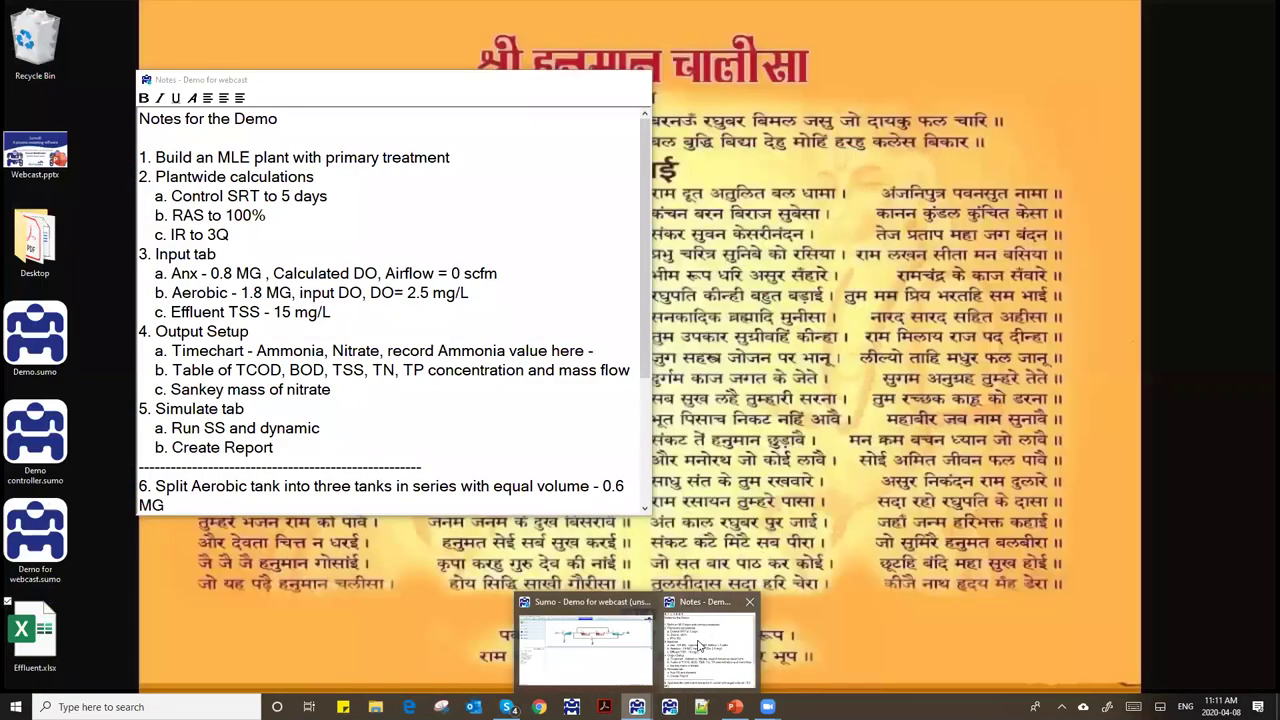
left_click(700, 645)
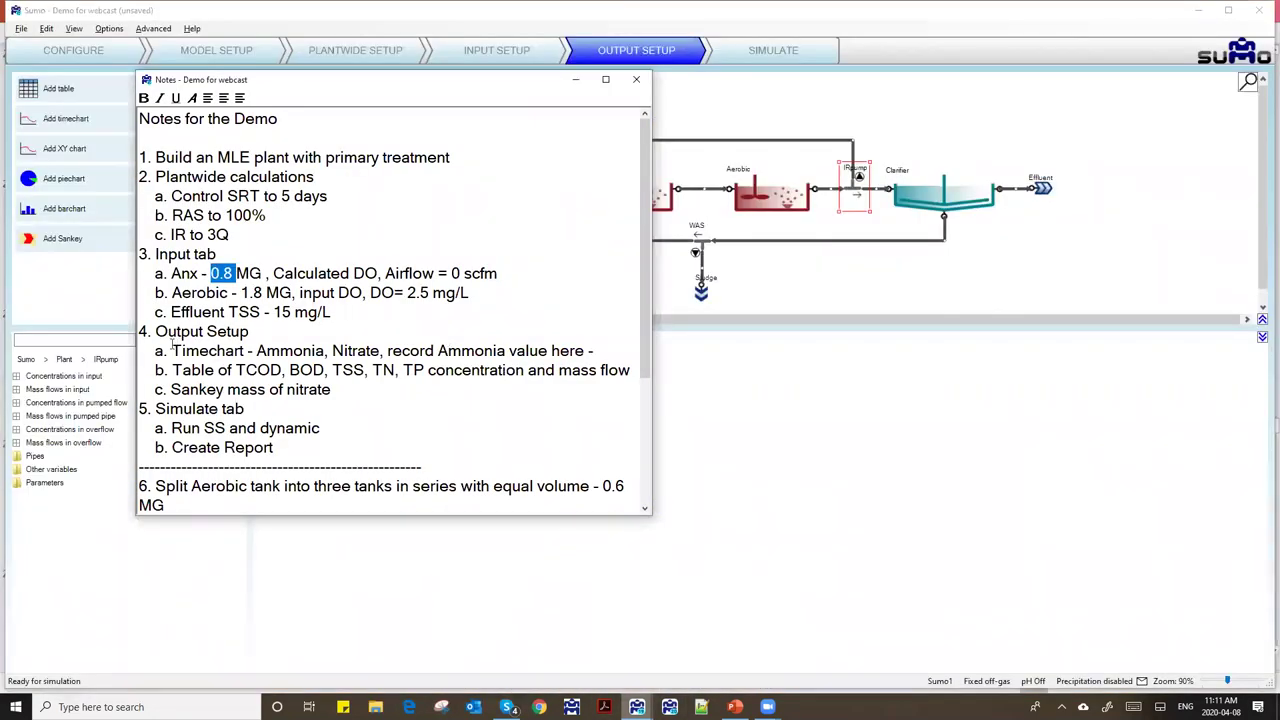
left_click_drag(173, 350, 311, 350)
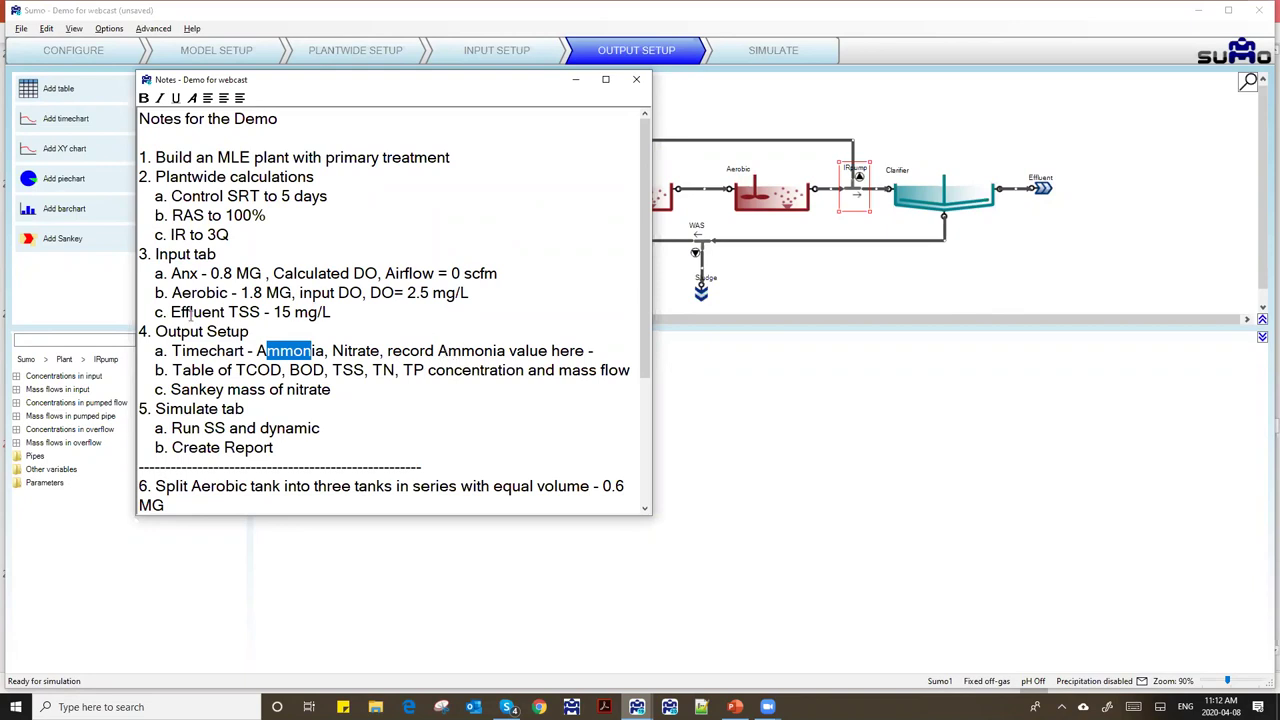
left_click_drag(276, 312, 337, 314)
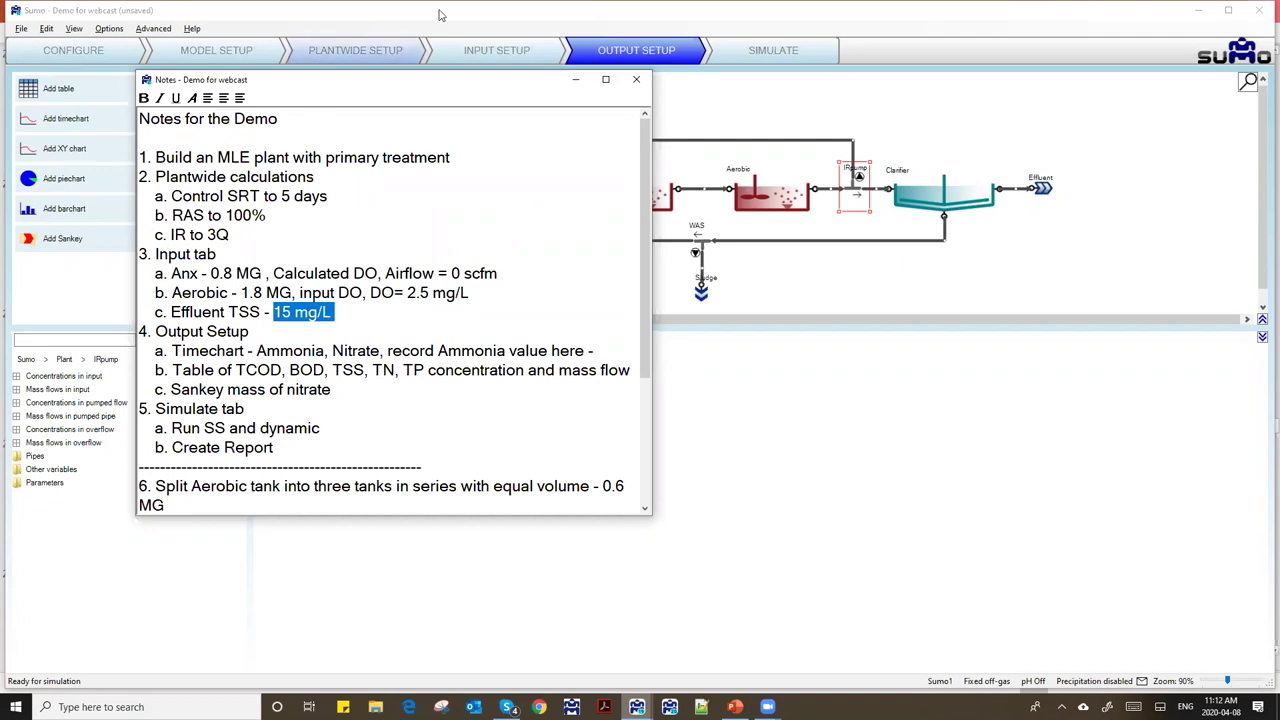
- Set the clarifier's effluent solids to 15 mg/L in the input constants
left_click(465, 47)
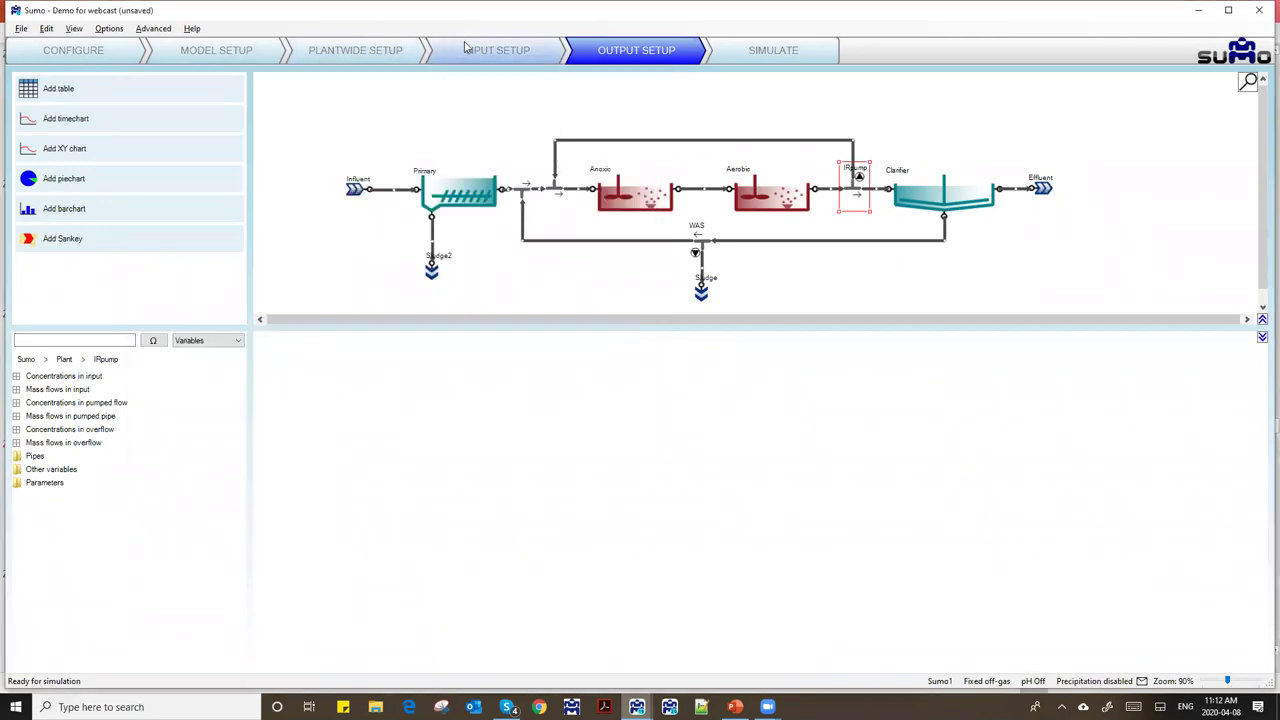
left_click(941, 196)
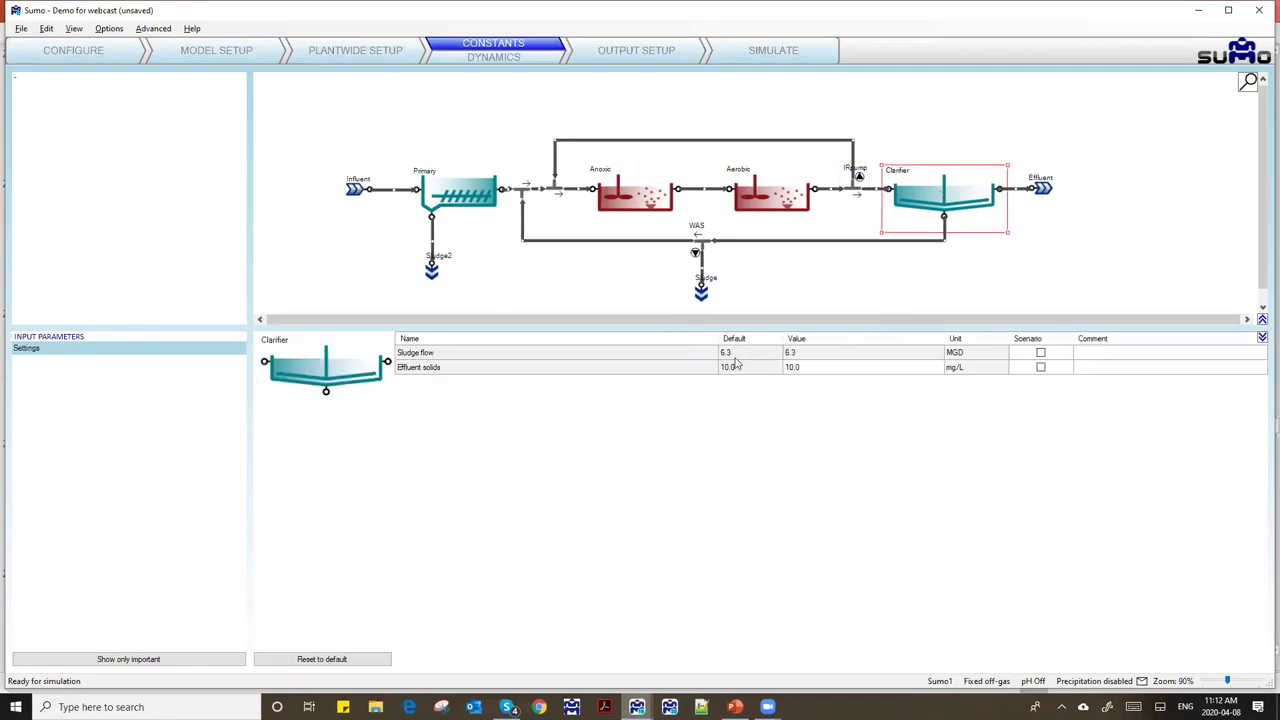
left_click(797, 368)
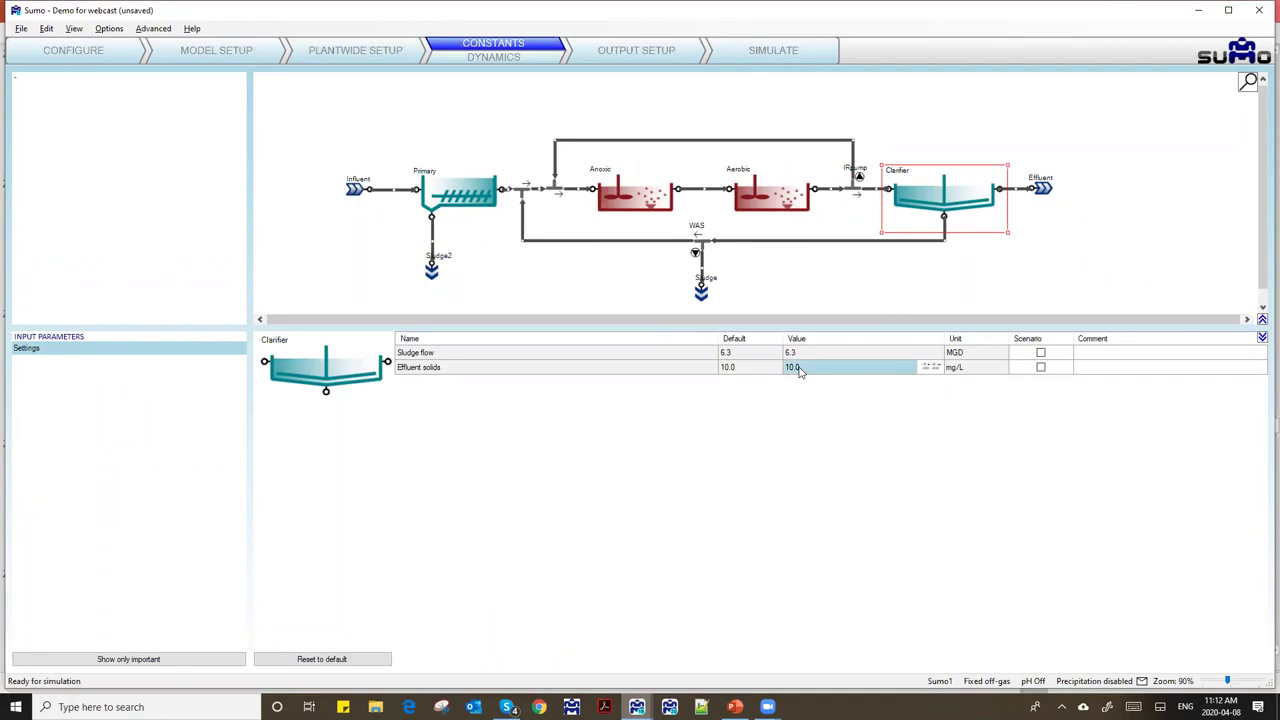
type("15")
key("Return")
- Add a timechart in the output setup and rename it "Ammonia and nitrate"
key("ctrl+Tab")
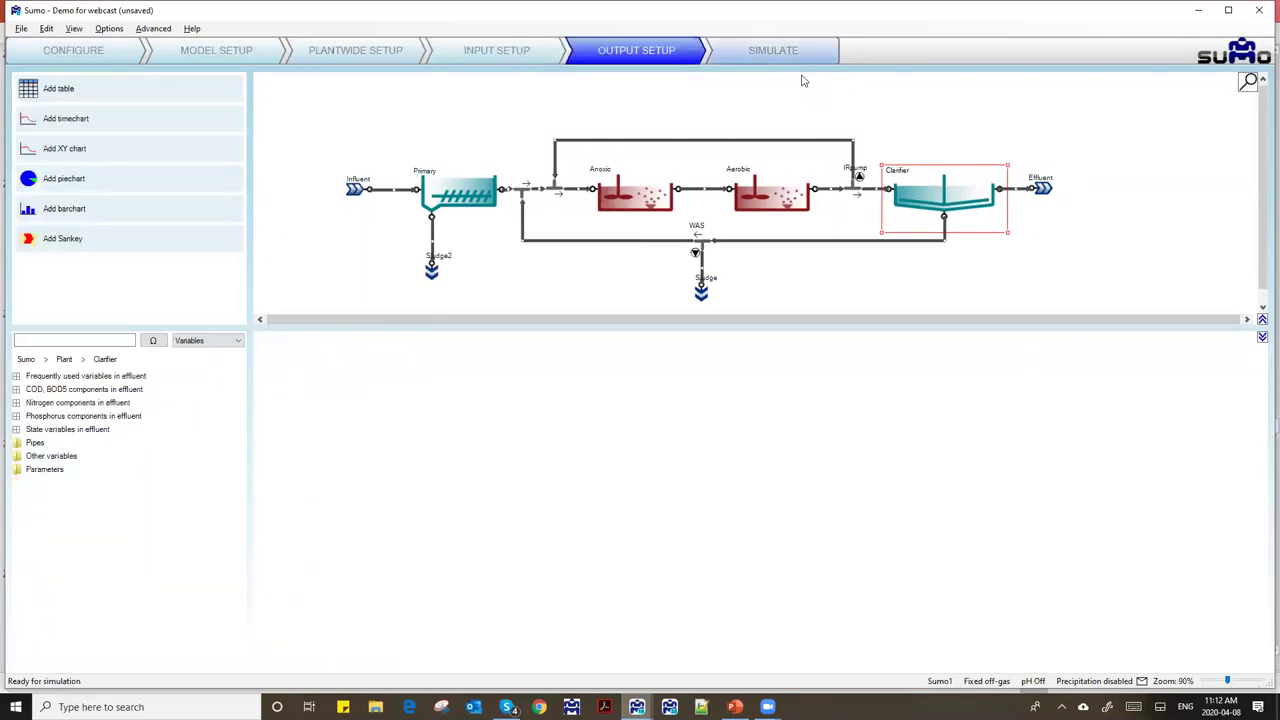
key("ctrl+Tab")
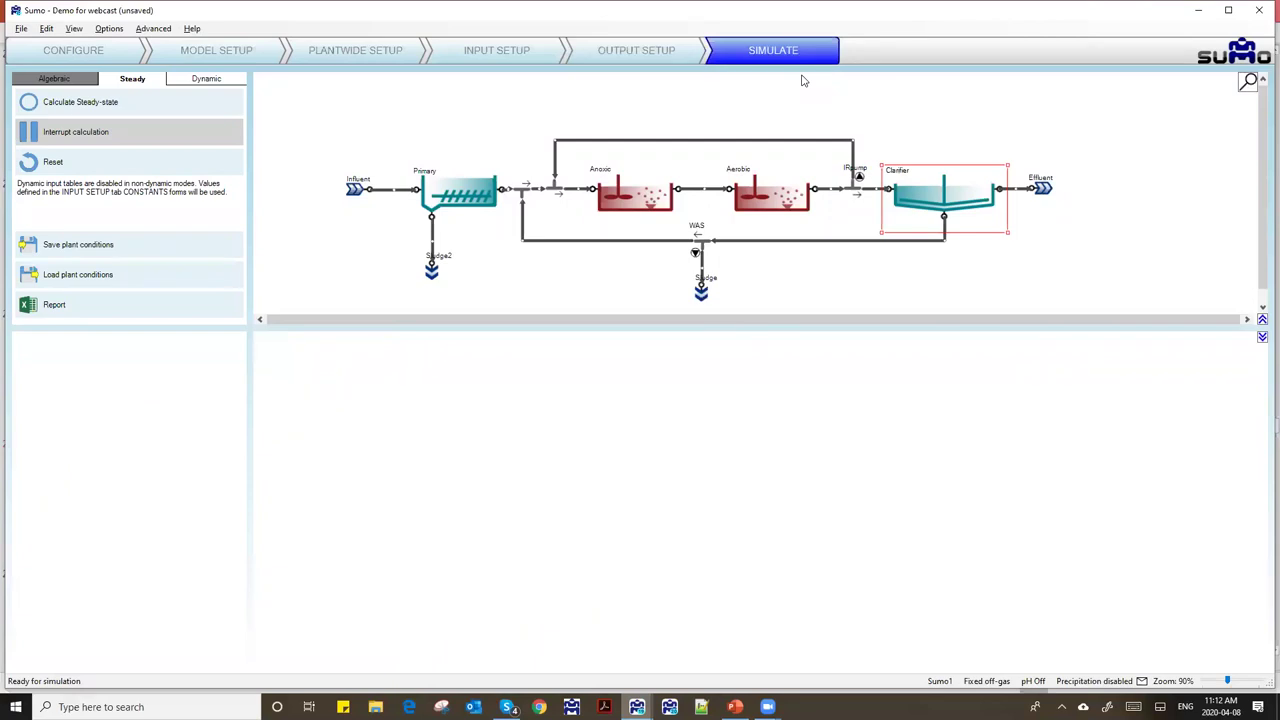
key("ctrl+shift+Tab")
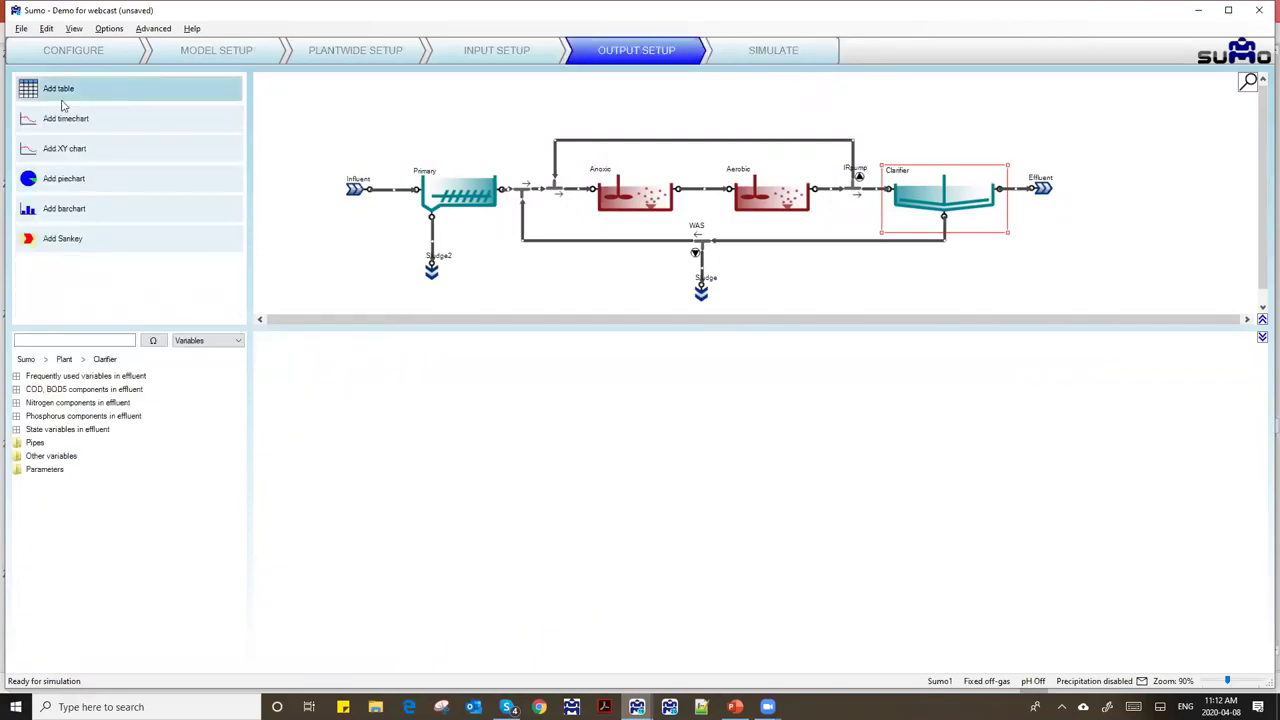
left_click(31, 120)
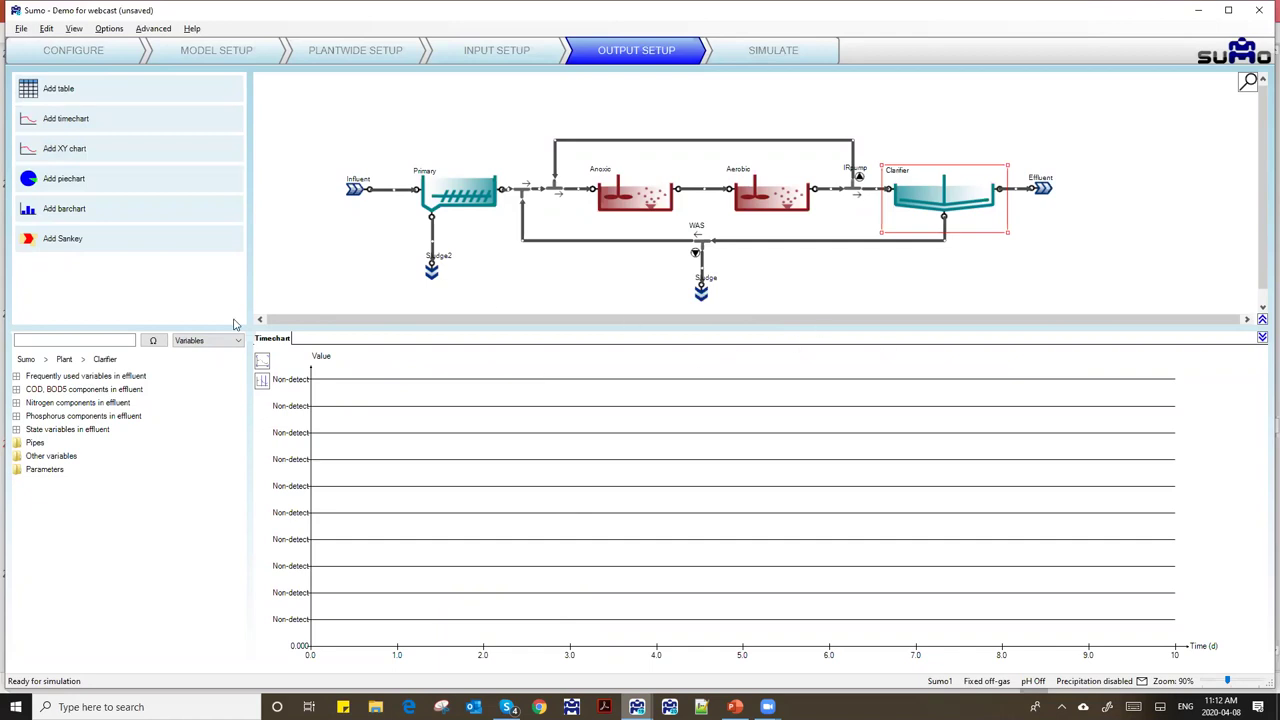
double_click(263, 340)
type("Amm")
type("onia and ")
type("nitrate")
key("Return")
- Add the effluent's Total ammonia (NHx) and Nitrate and nitrite (NOx) to the Ammonia and nitrate timechart
left_click(1043, 194)
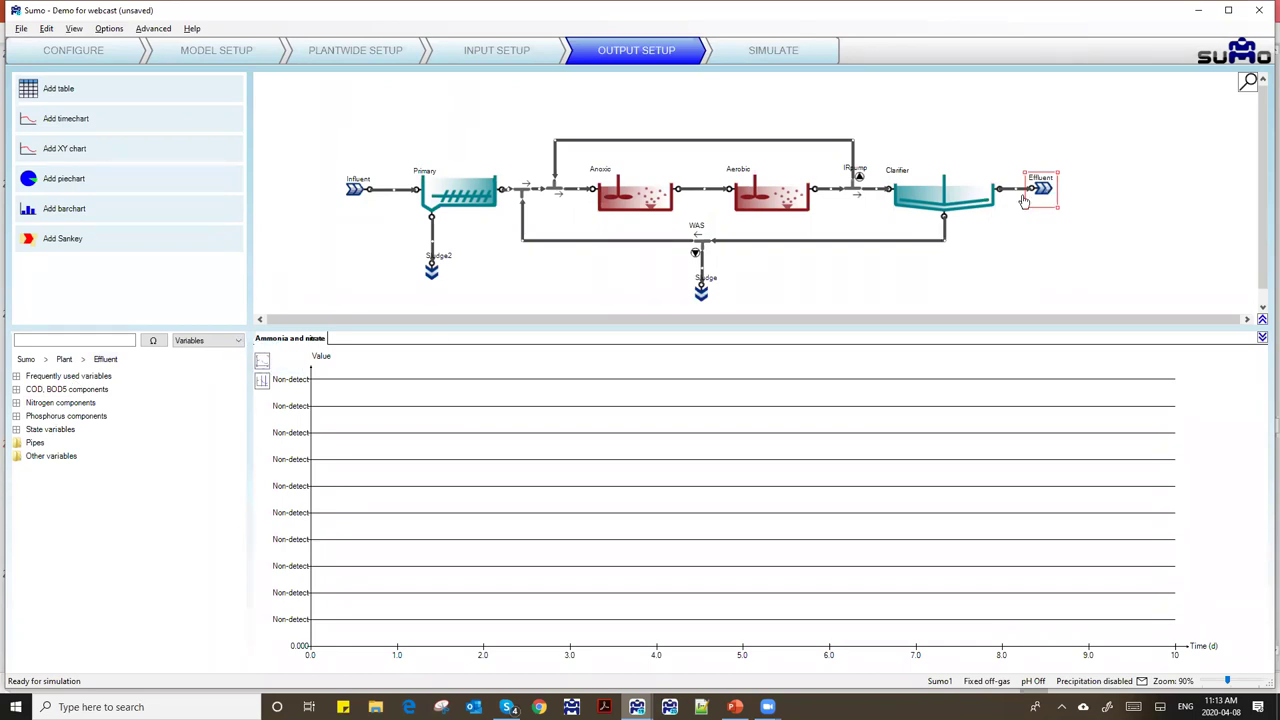
double_click(55, 377)
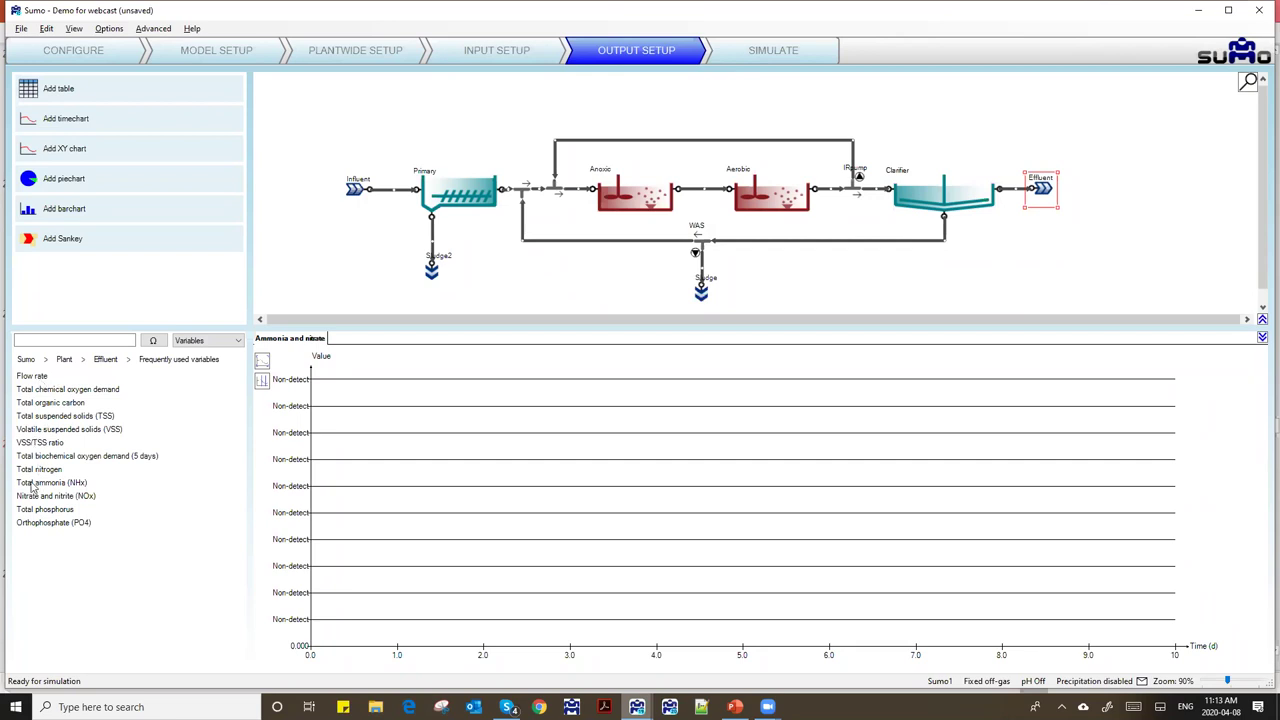
left_click_drag(30, 487, 758, 402)
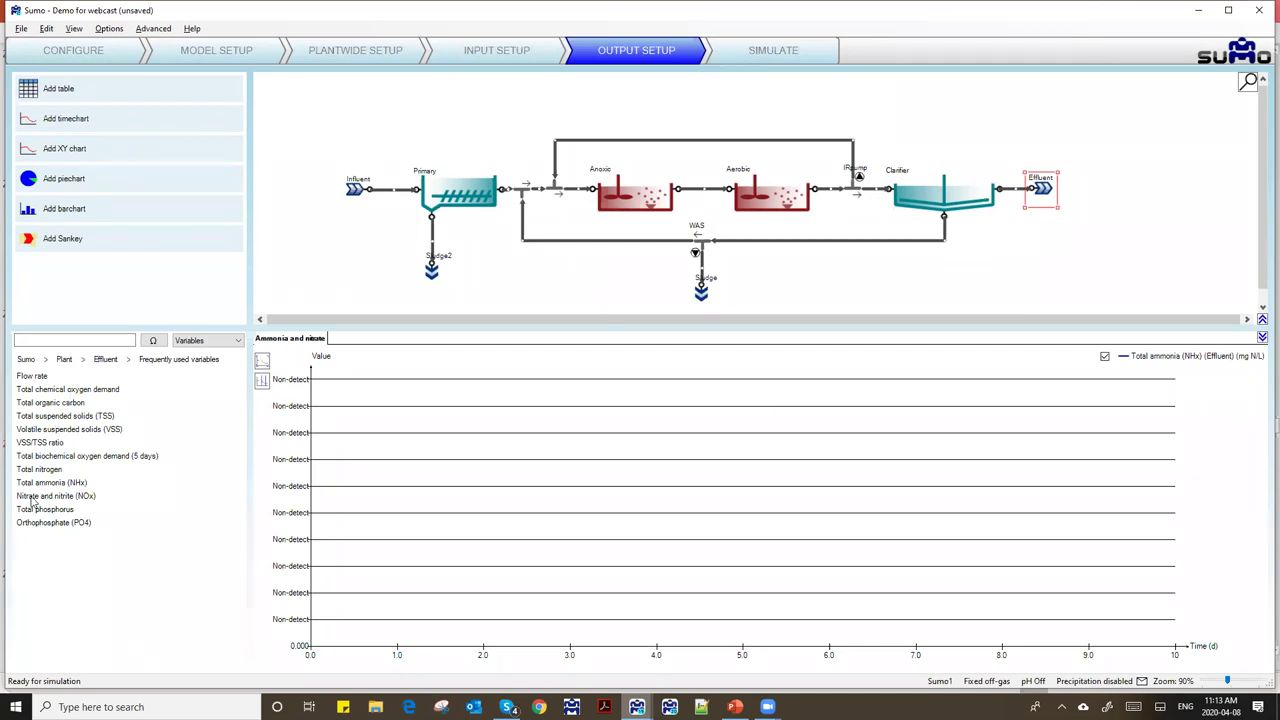
left_click_drag(32, 503, 939, 435)
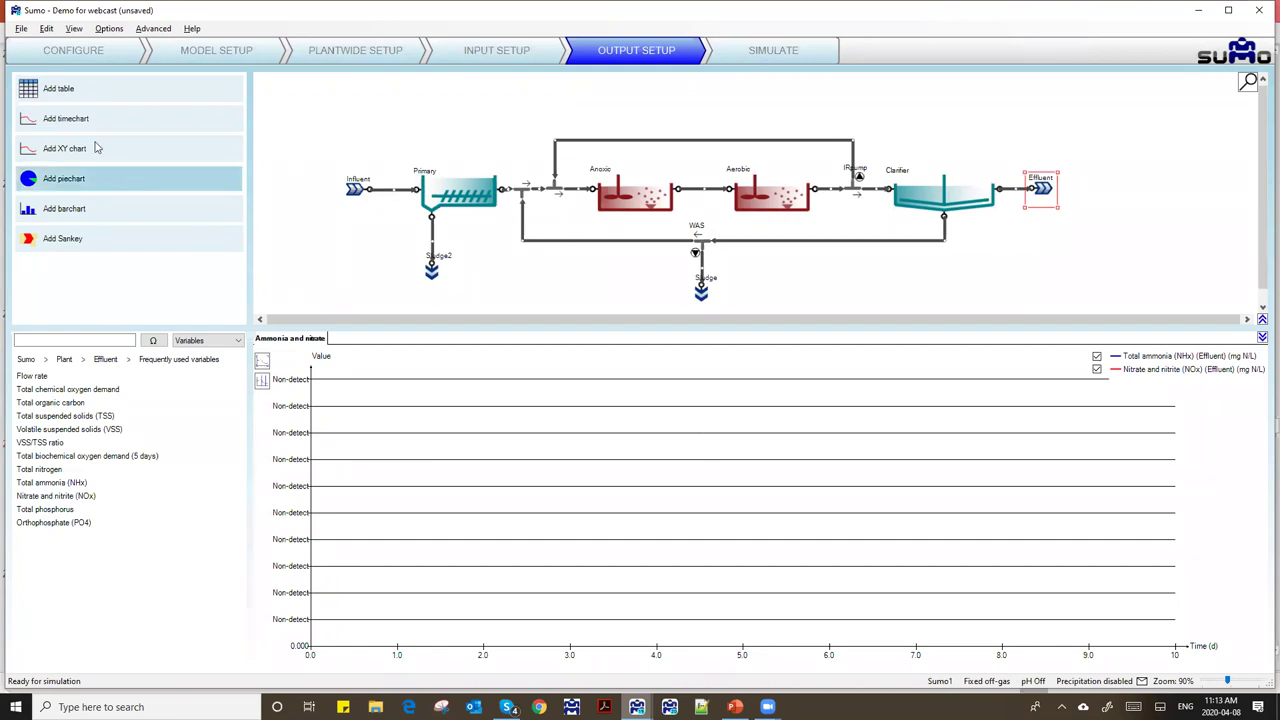
- Add an output table and rename it "Massbalance"
left_click(30, 92)
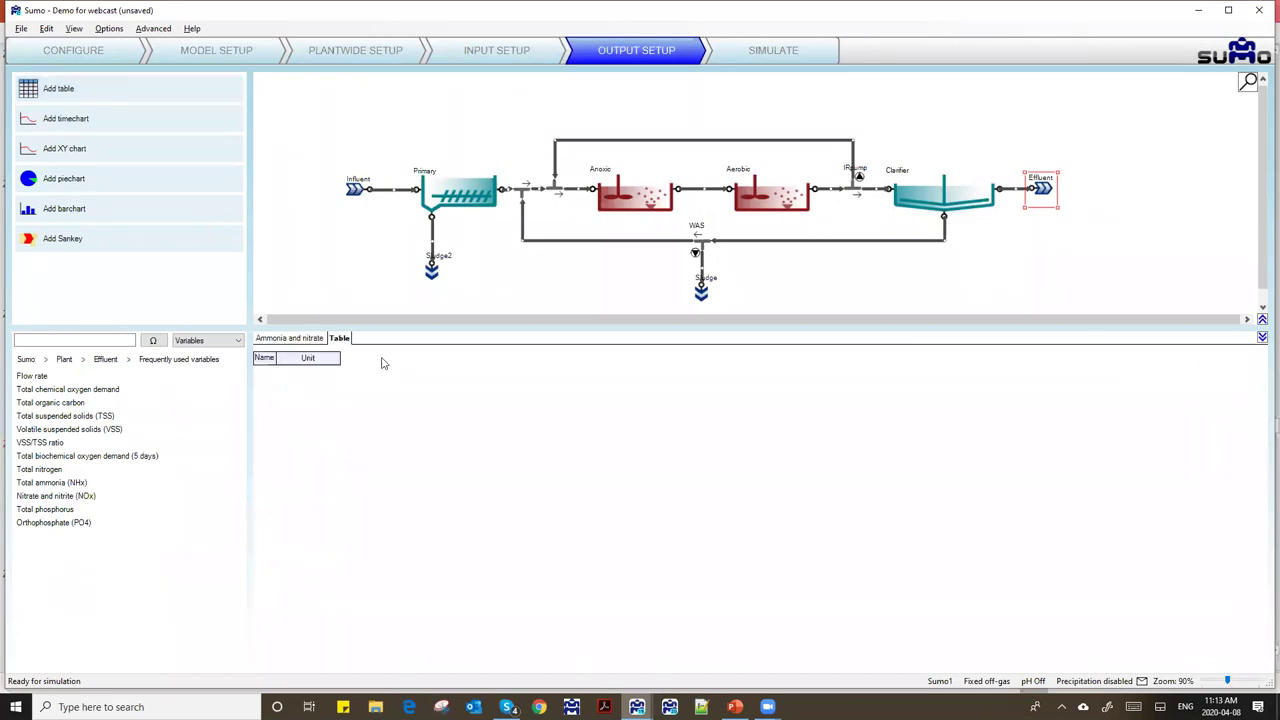
double_click(339, 338)
type("Massbalance")
key("Return")
left_click(362, 265)
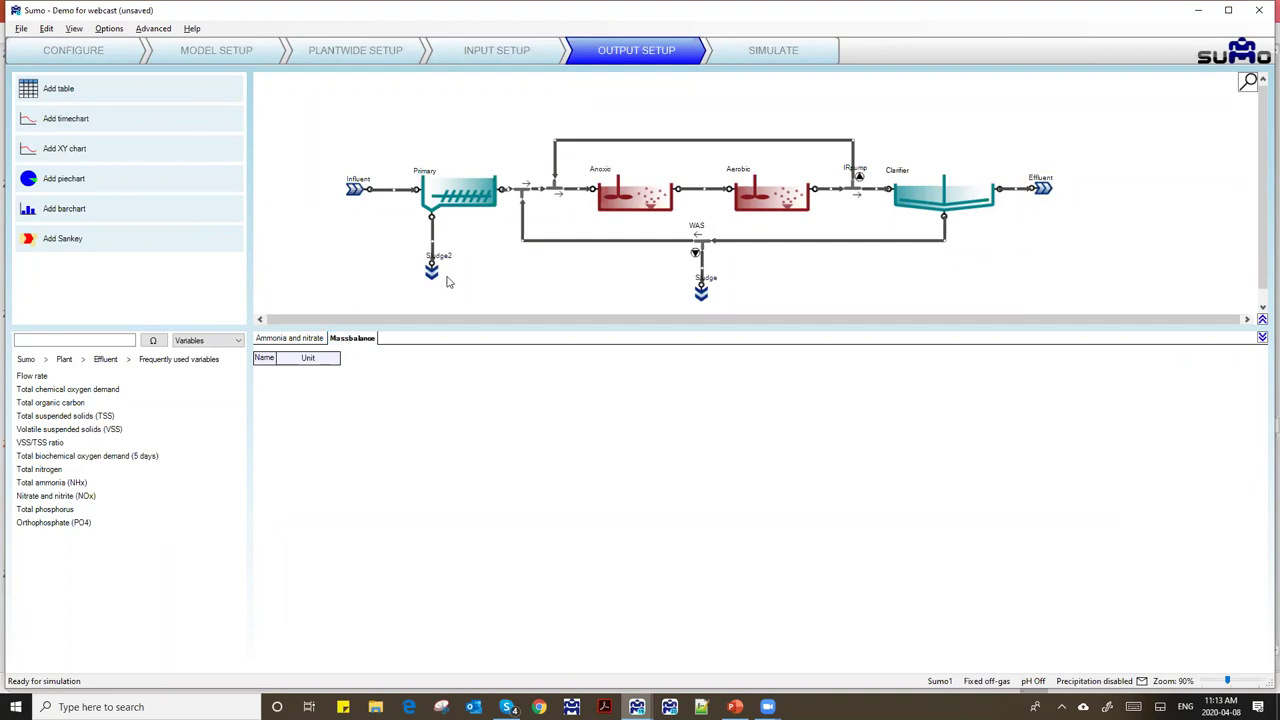
- Add the influent's total chemical oxygen demand, 5-day biochemical oxygen demand, total nitrogen and total phosphorus to the Massbalance table
left_click(355, 190)
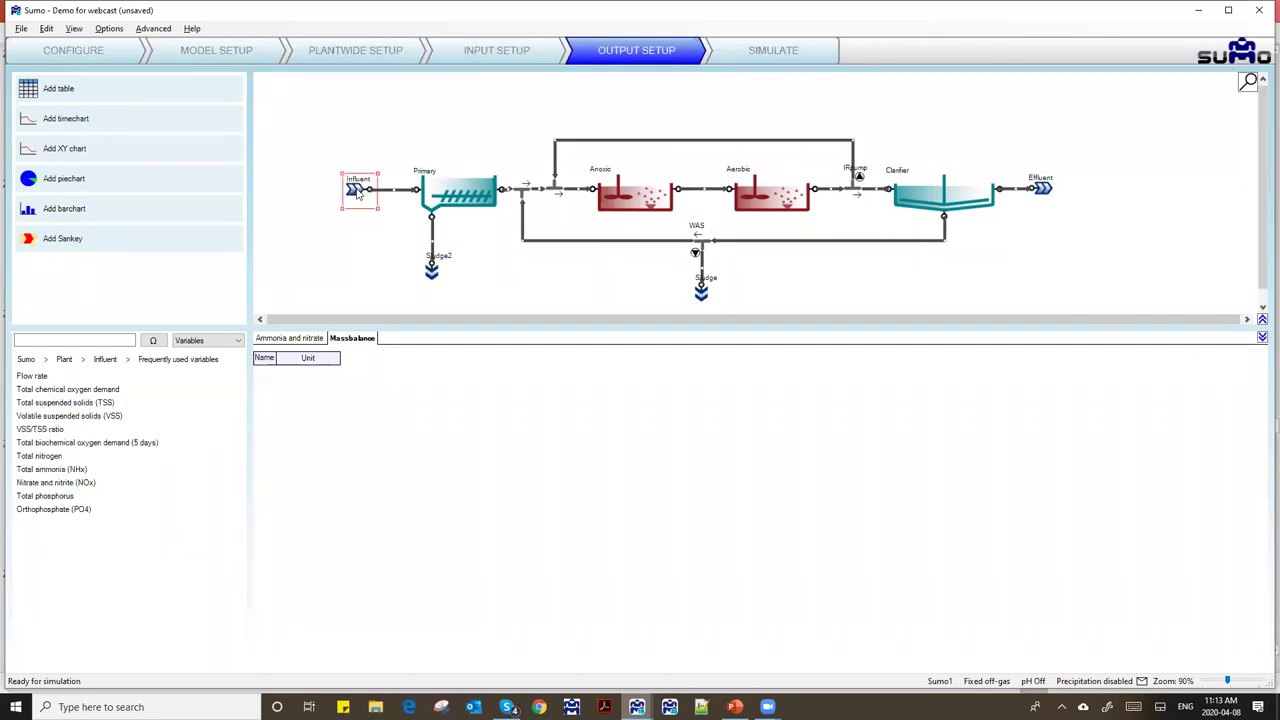
left_click(106, 362)
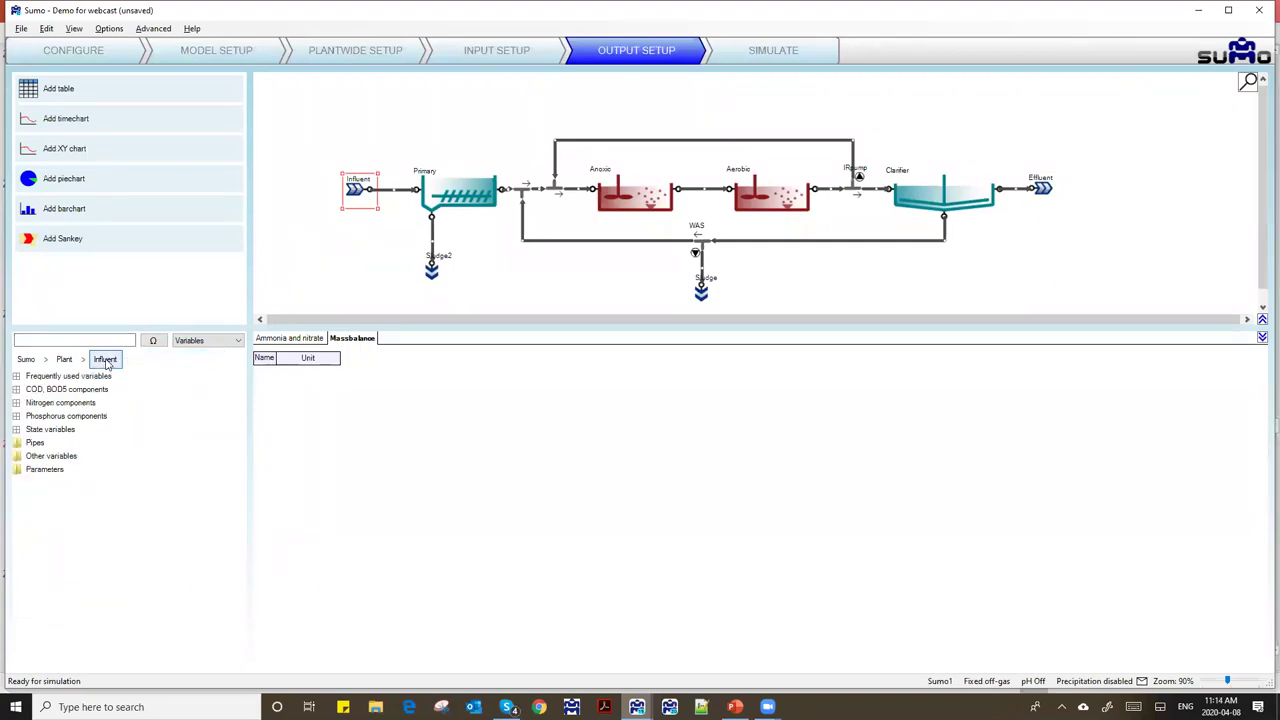
double_click(48, 379)
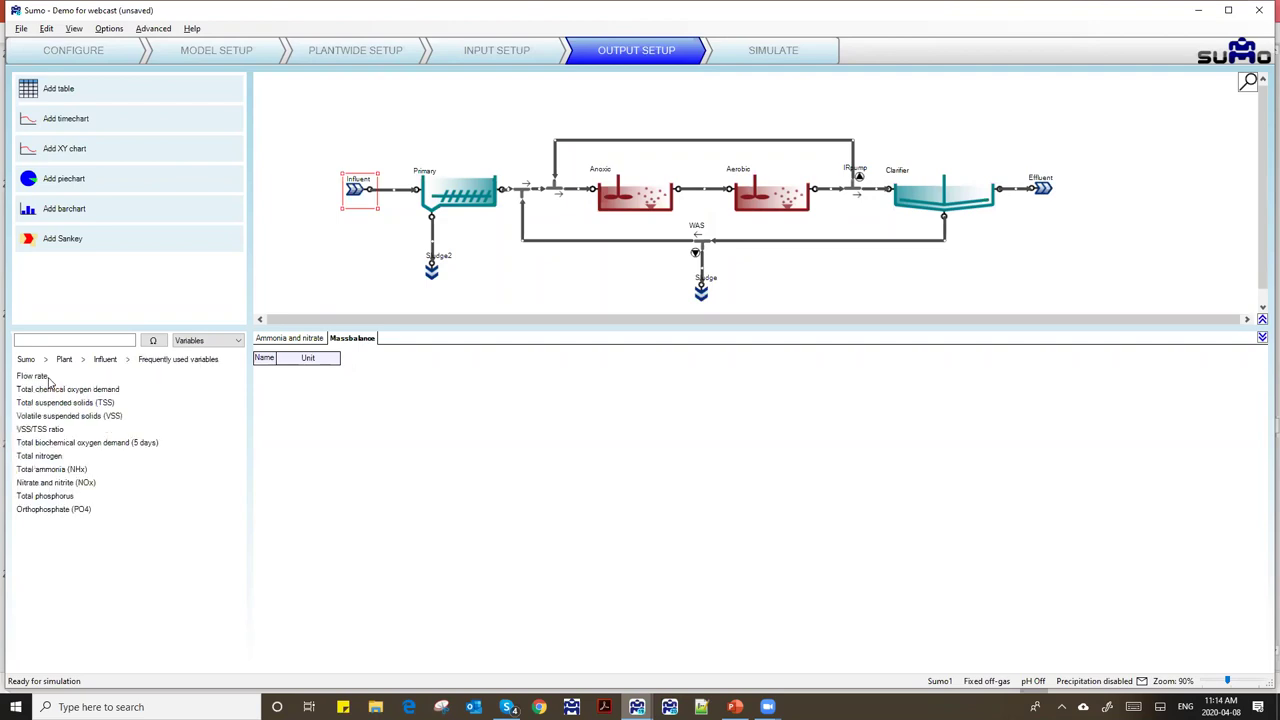
left_click_drag(33, 390, 386, 396)
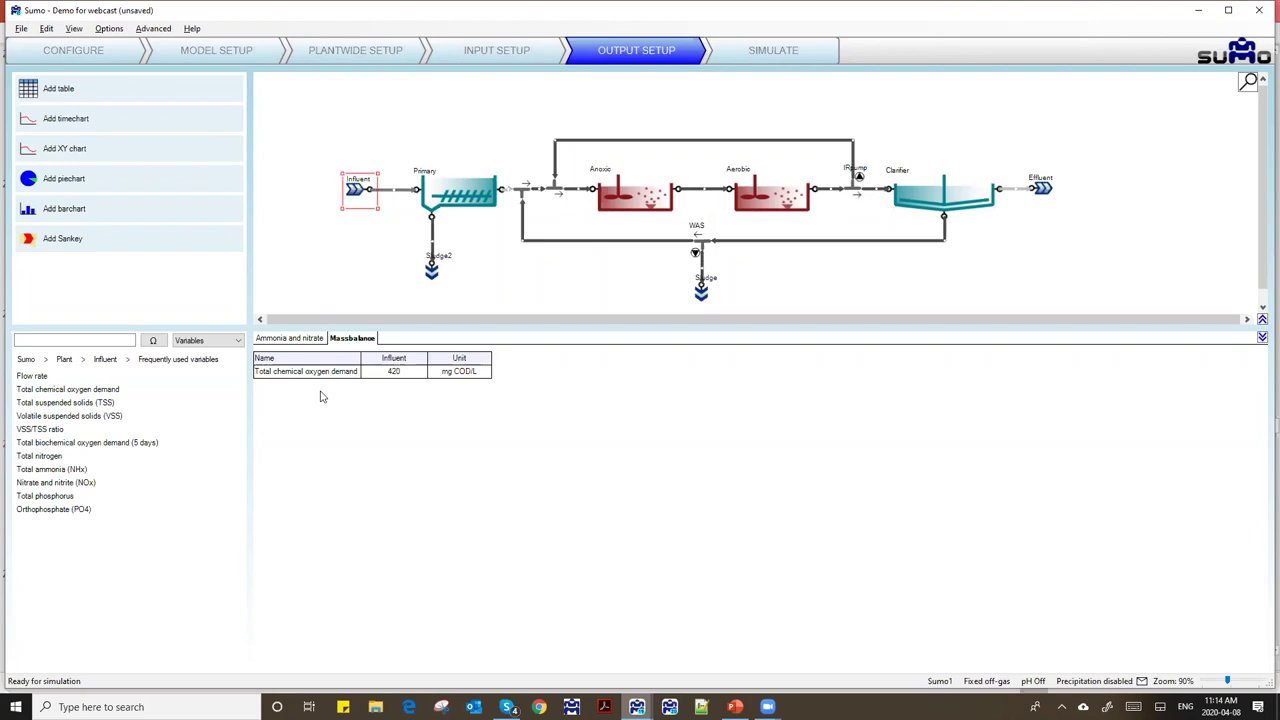
left_click_drag(36, 444, 360, 458)
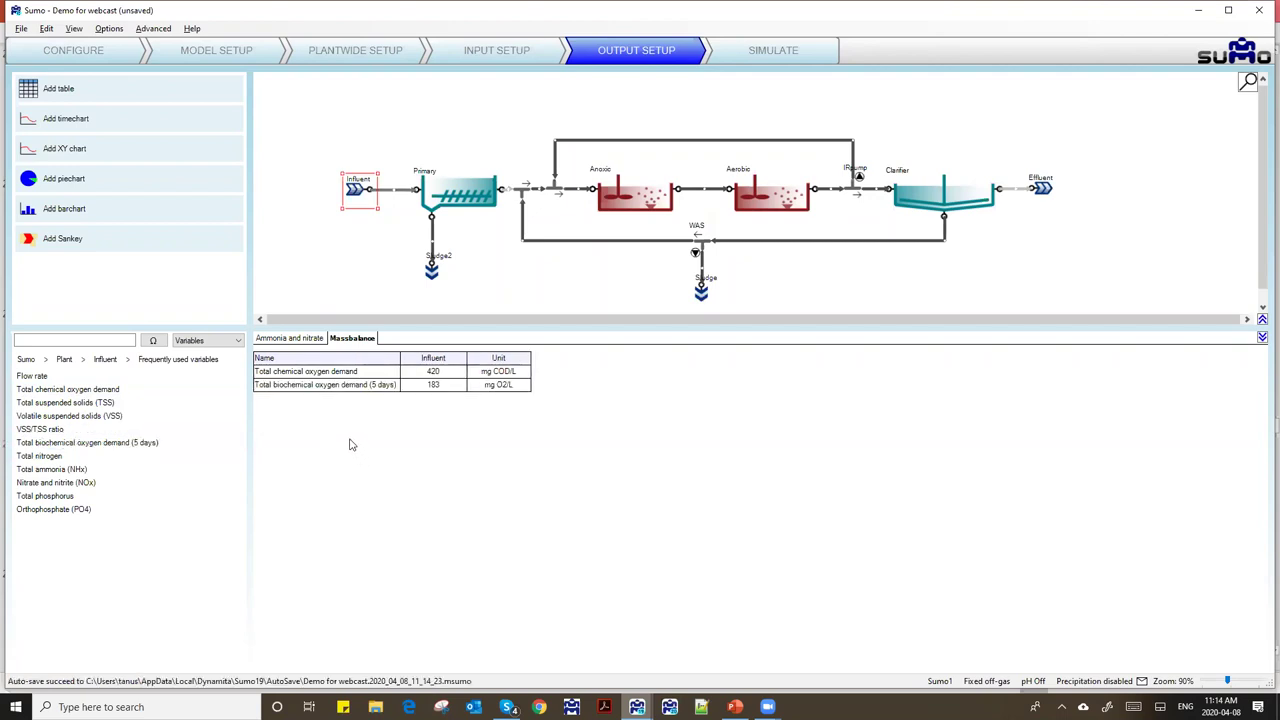
left_click_drag(38, 457, 380, 433)
left_click_drag(30, 497, 347, 487)
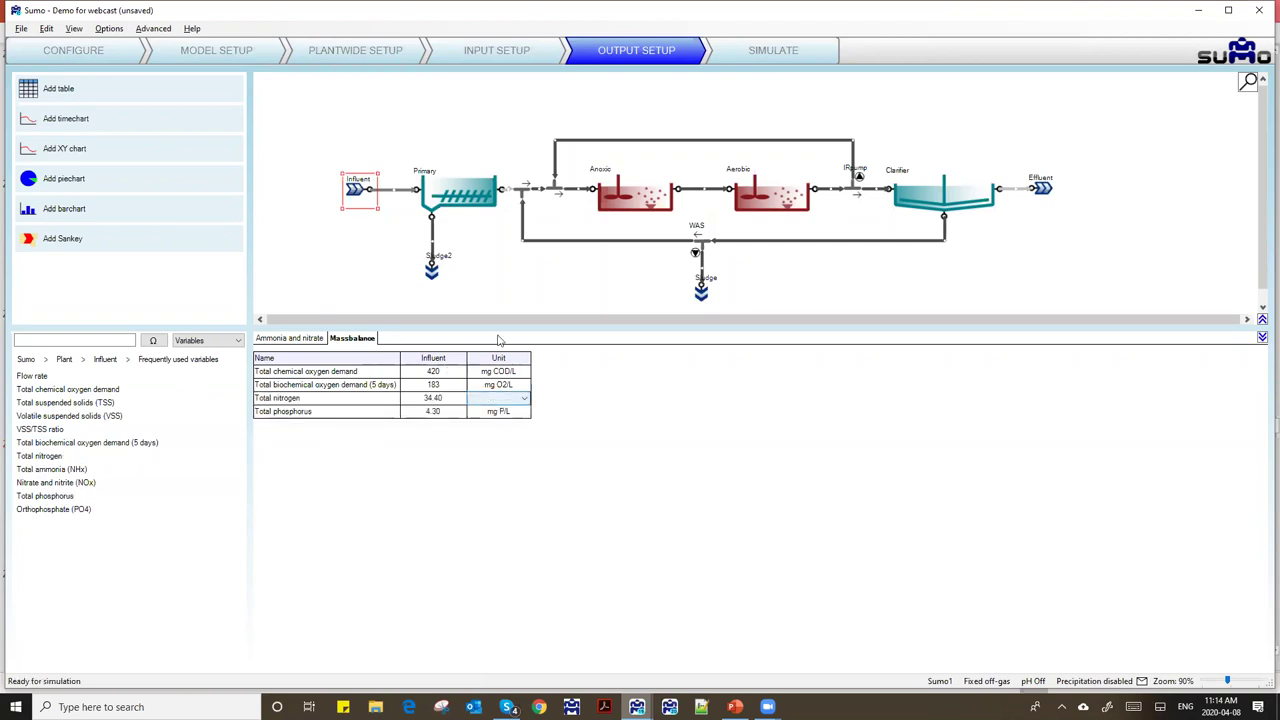
left_click(478, 370)
left_click(456, 384)
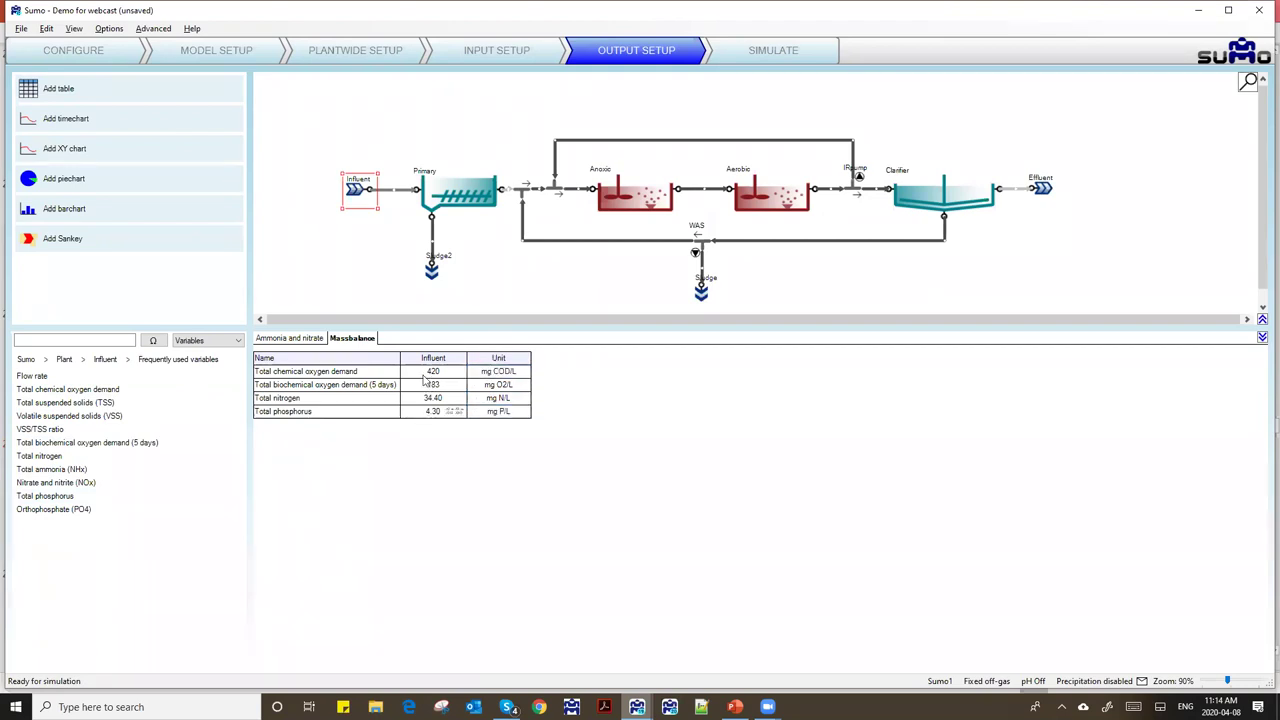
- Add the influent output pipe's mass flows of total chemical oxygen demand, TSS, total nitrogen and total phosphorus to the Massbalance table
left_click(370, 193)
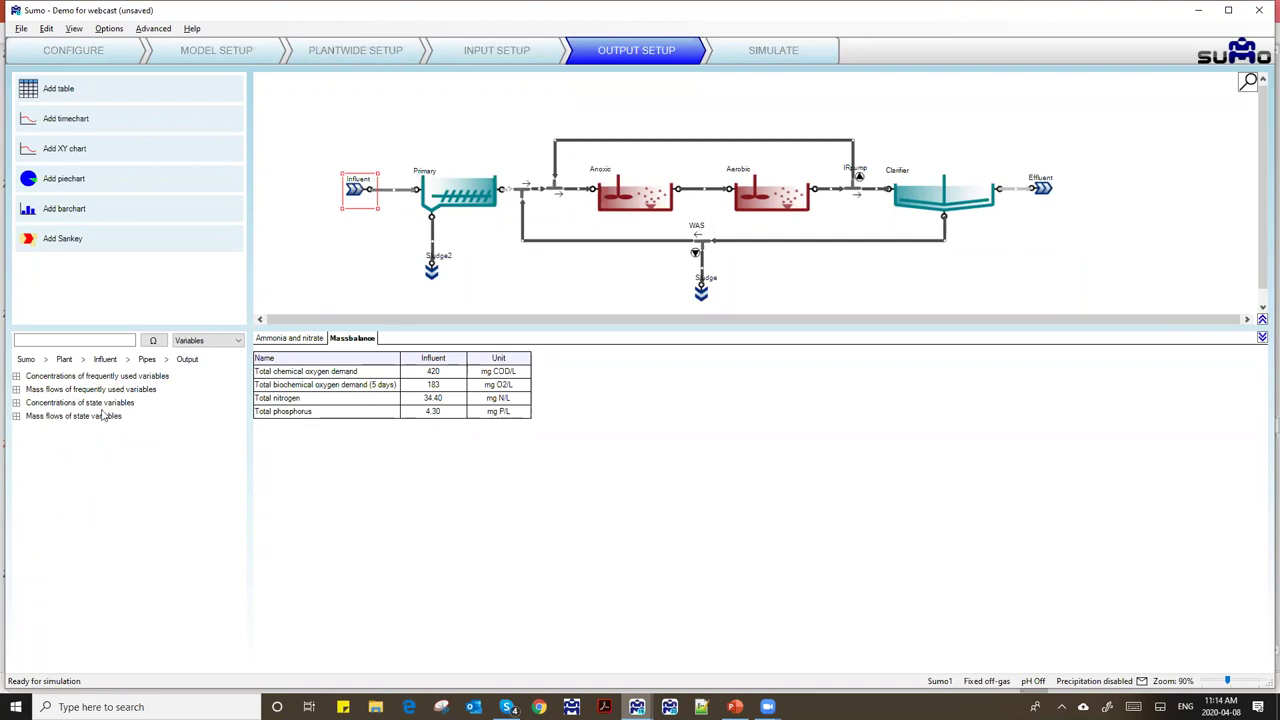
double_click(46, 390)
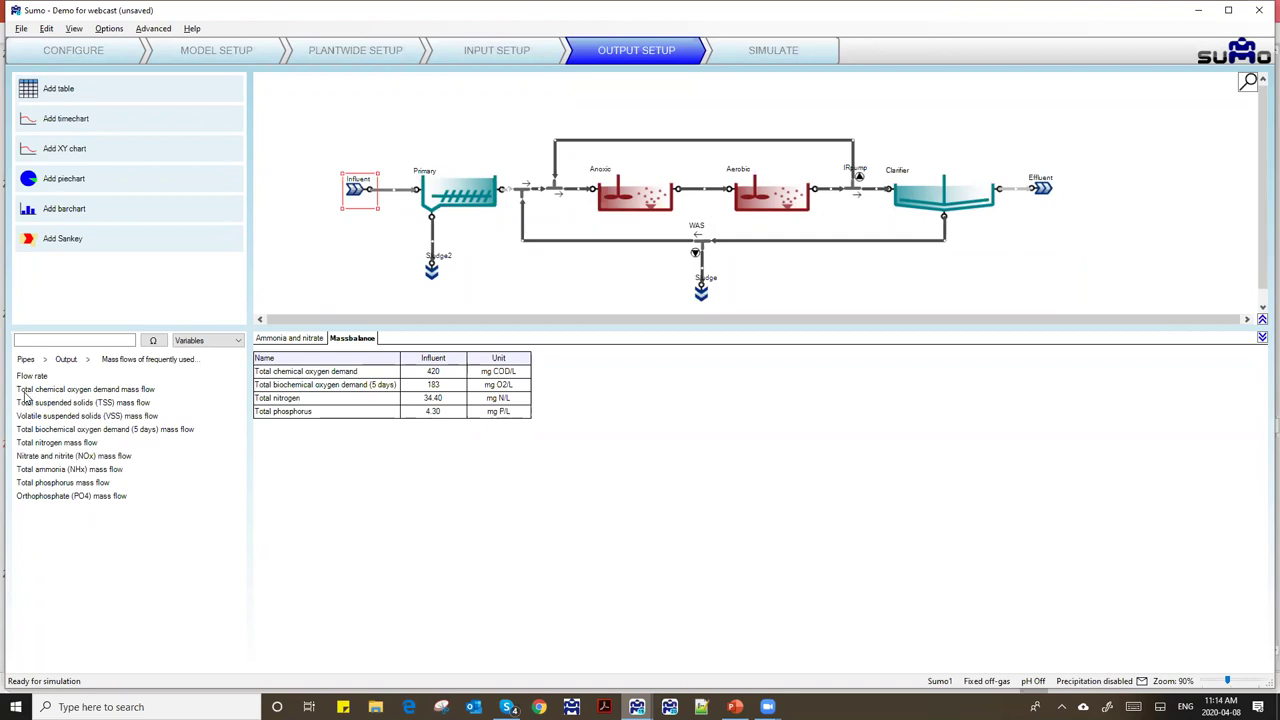
left_click_drag(28, 391, 366, 438)
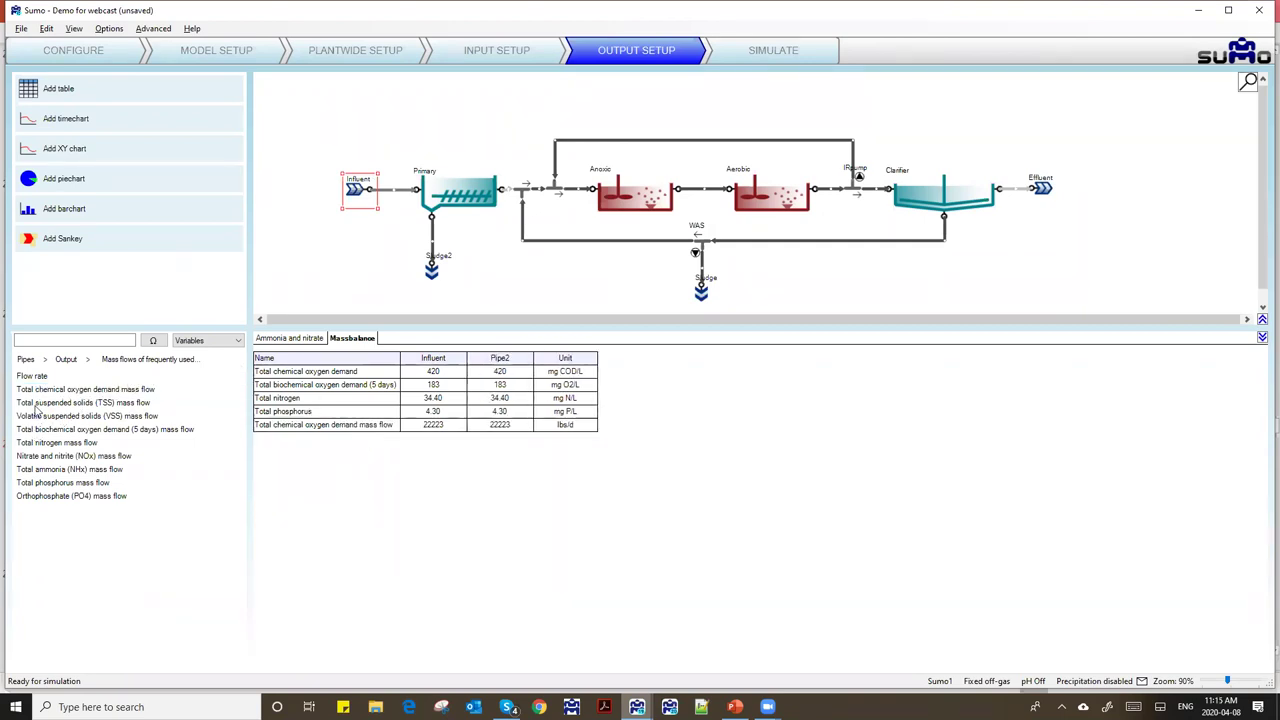
left_click_drag(32, 405, 250, 440)
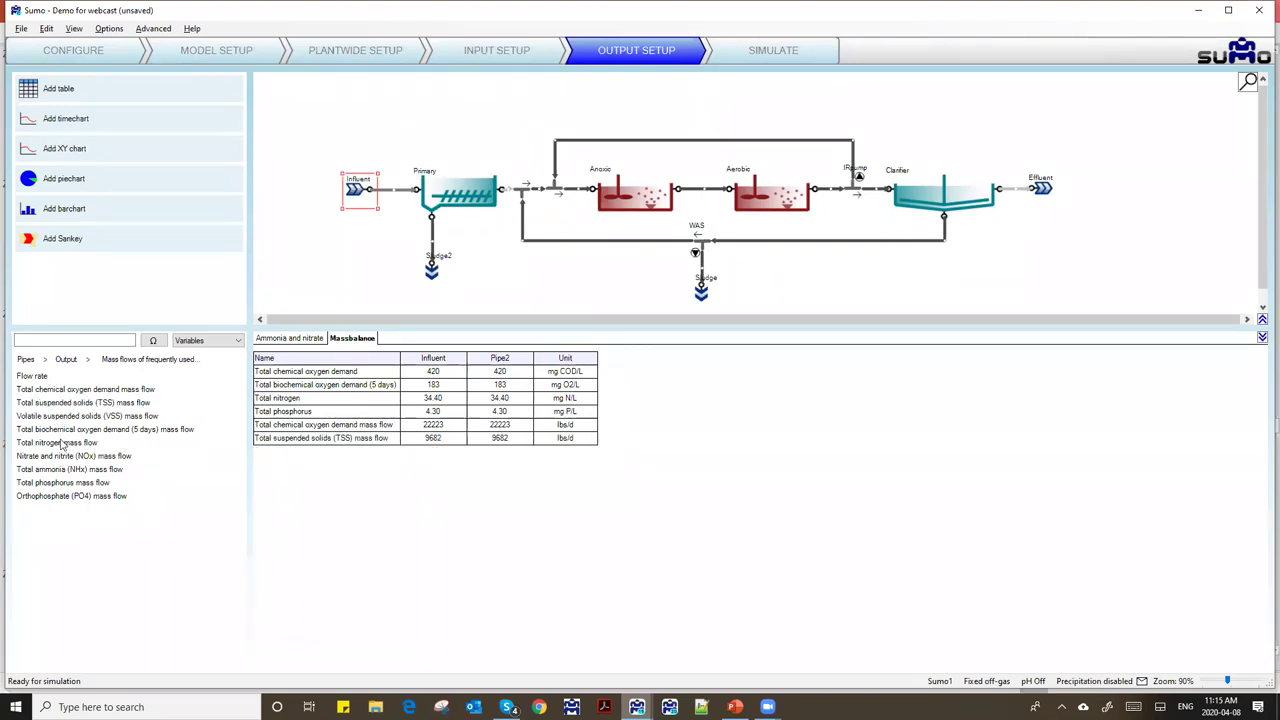
left_click_drag(36, 443, 318, 502)
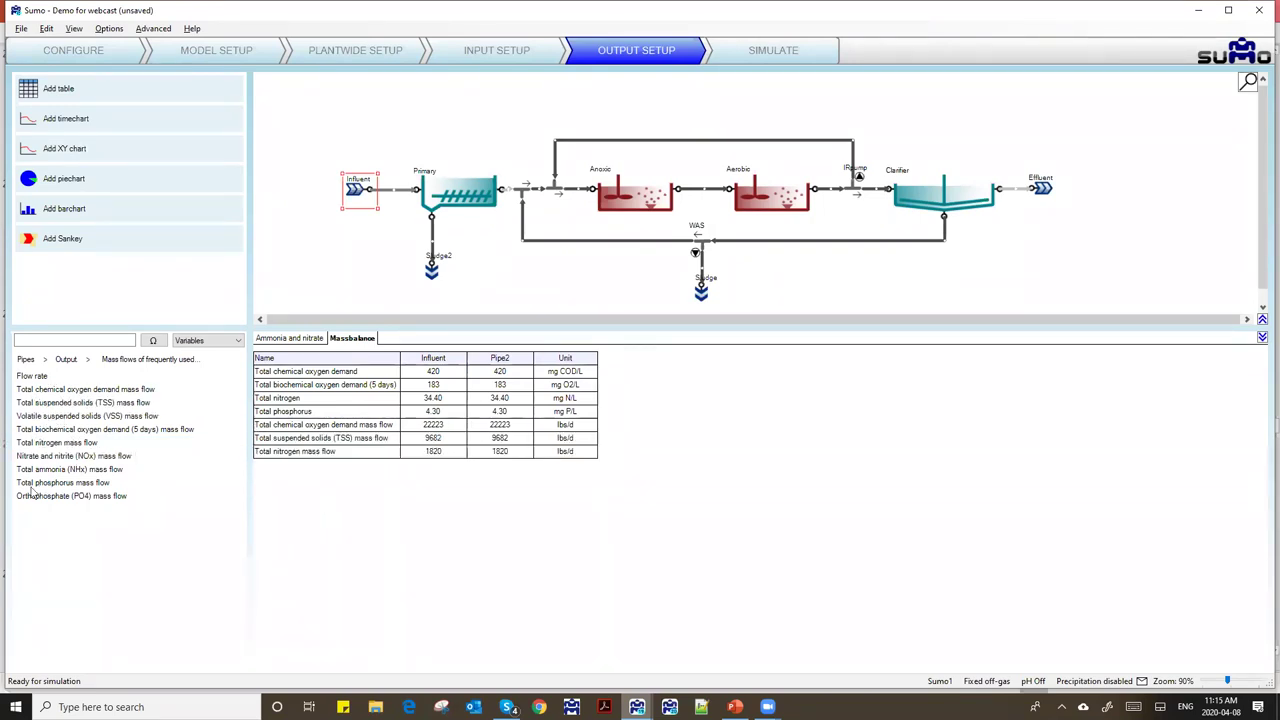
left_click_drag(29, 489, 380, 575)
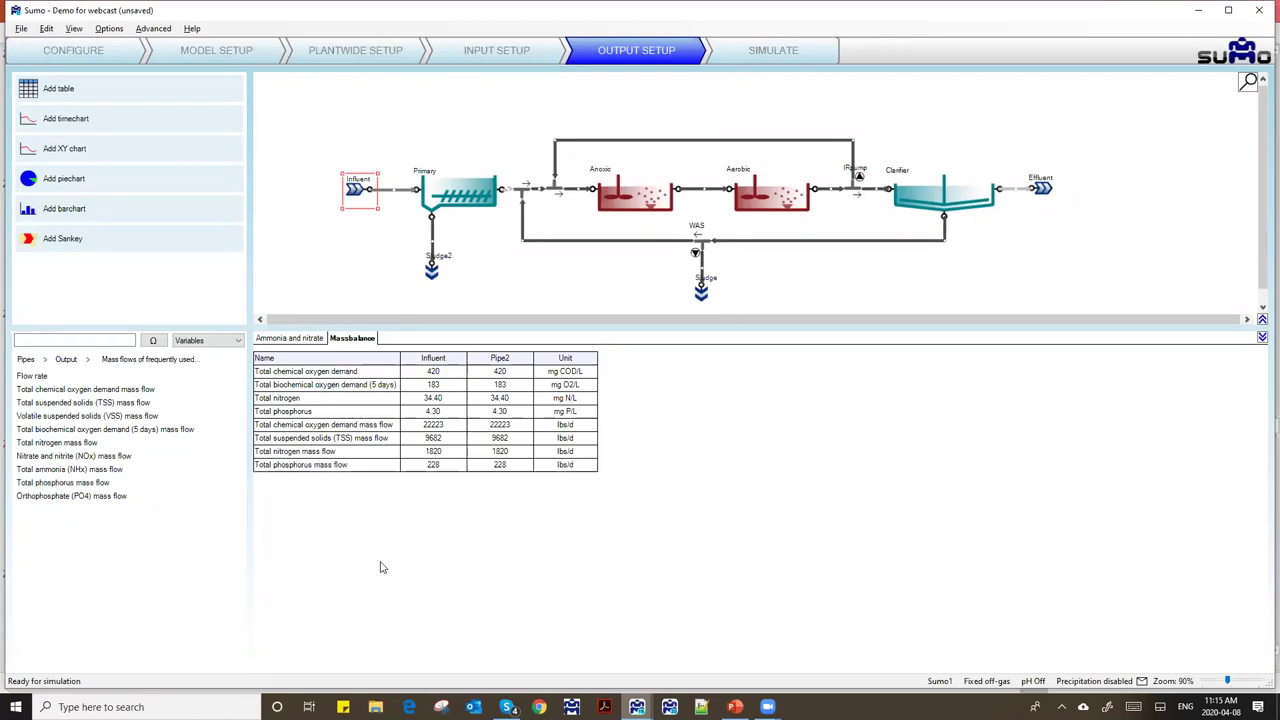
- Show the name of the pipe between the influent and the primary clarifier on the flowsheet
left_click(499, 362)
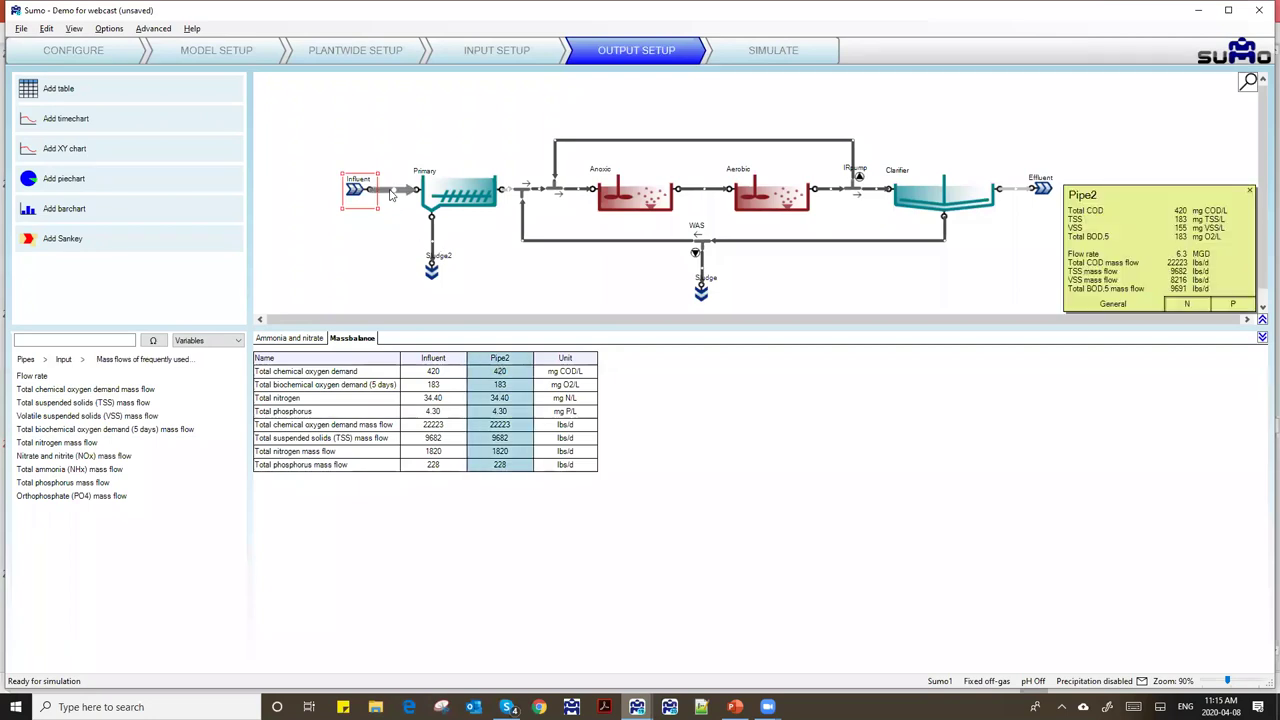
double_click(406, 193)
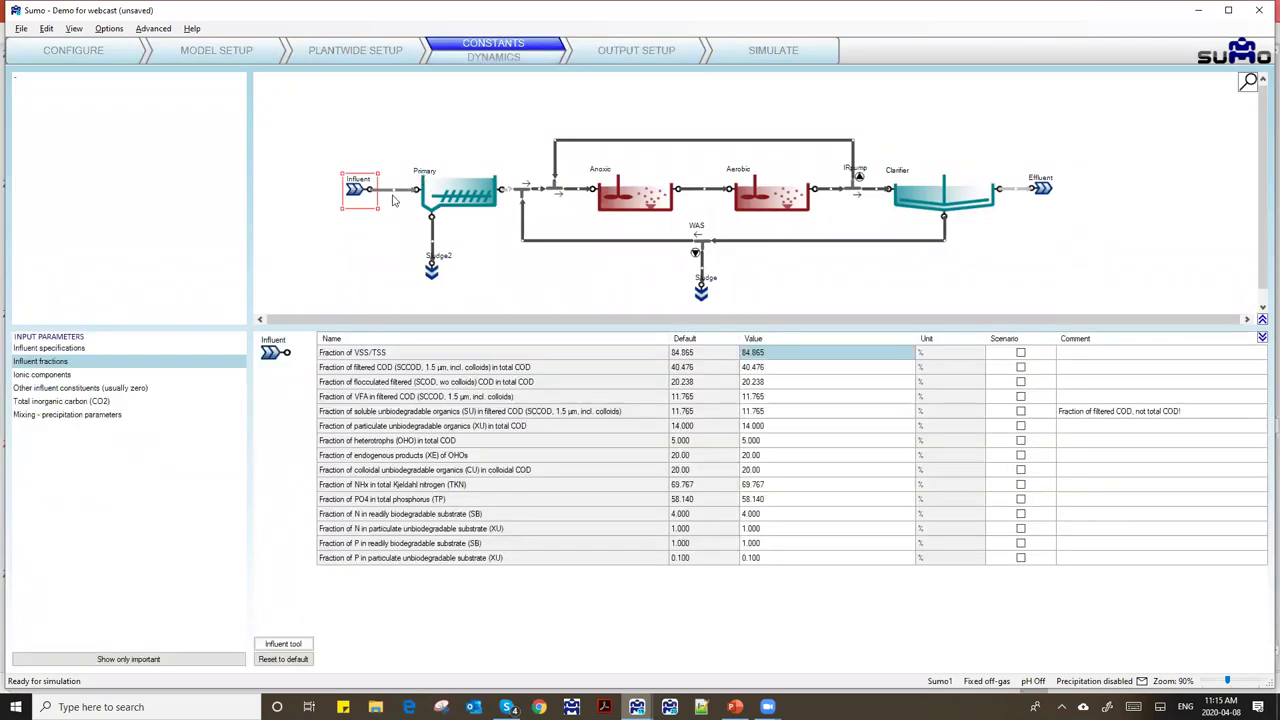
right_click(396, 190)
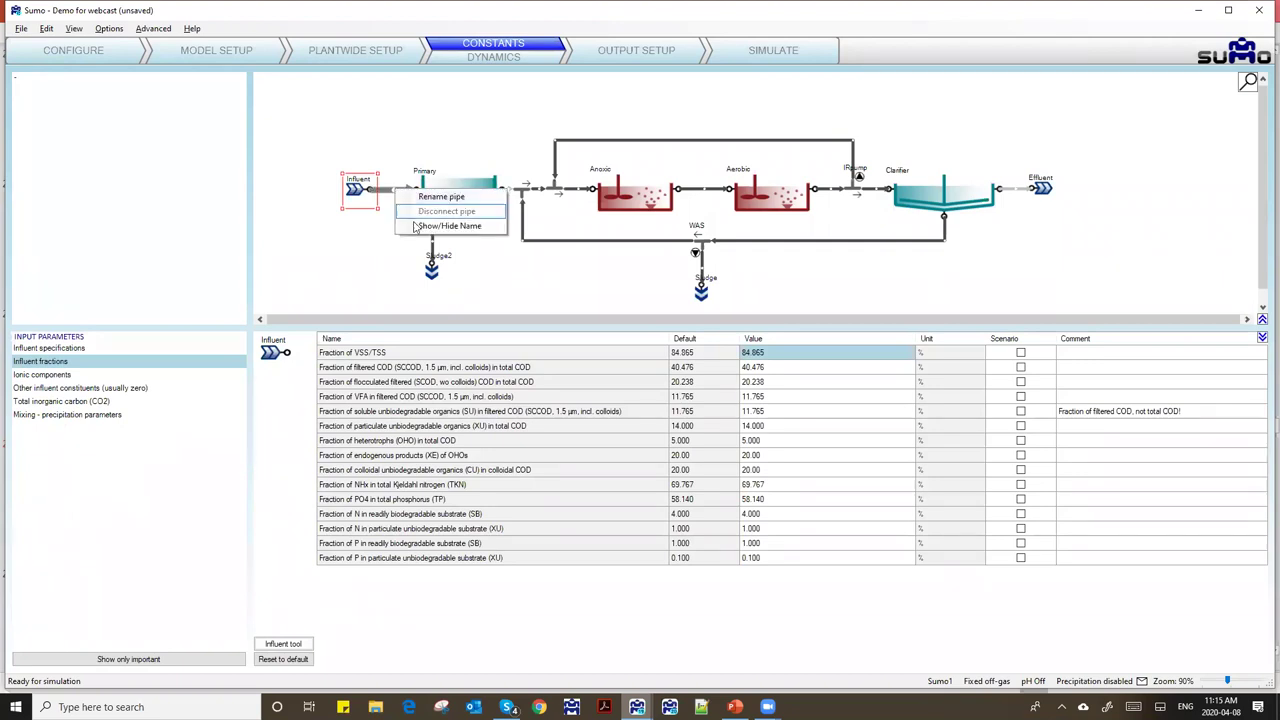
left_click(415, 225)
double_click(400, 191)
left_click_drag(512, 363, 373, 201)
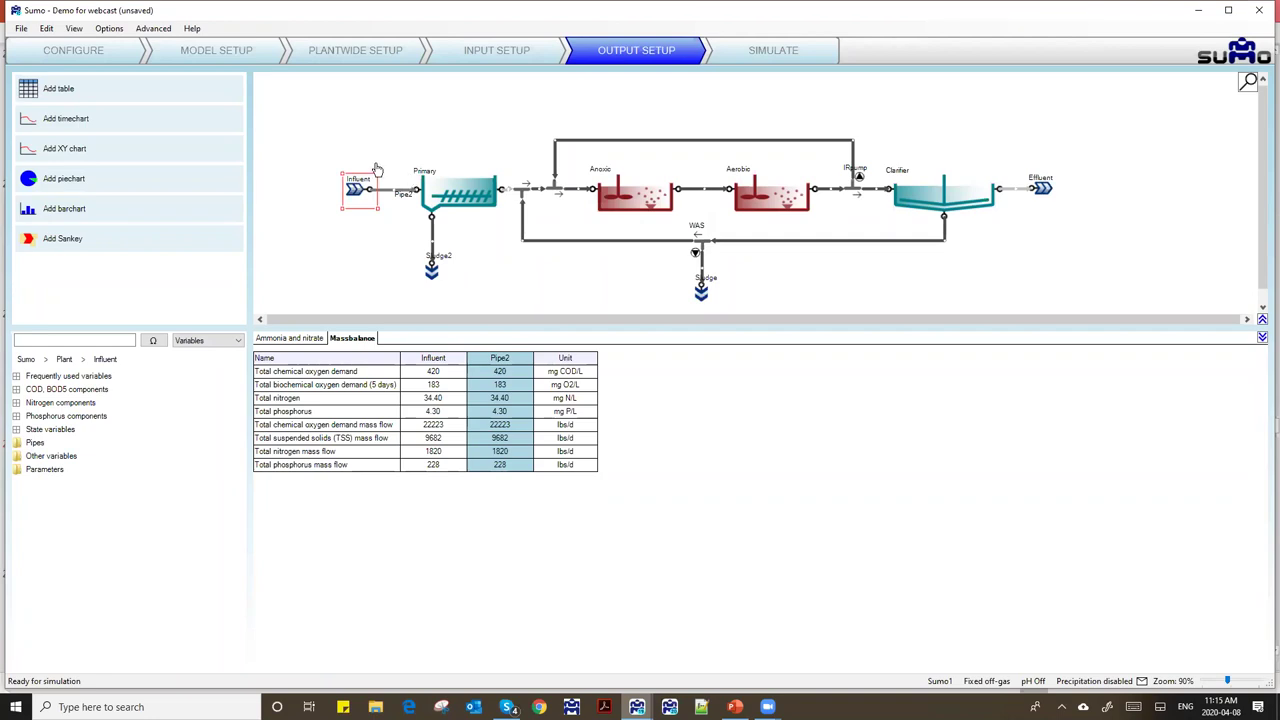
- Add the anoxic tank, aerobic tank and effluent as columns in the Massbalance table, and create a Sankey diagram
mouse_move(352, 192)
mouse_move(622, 205)
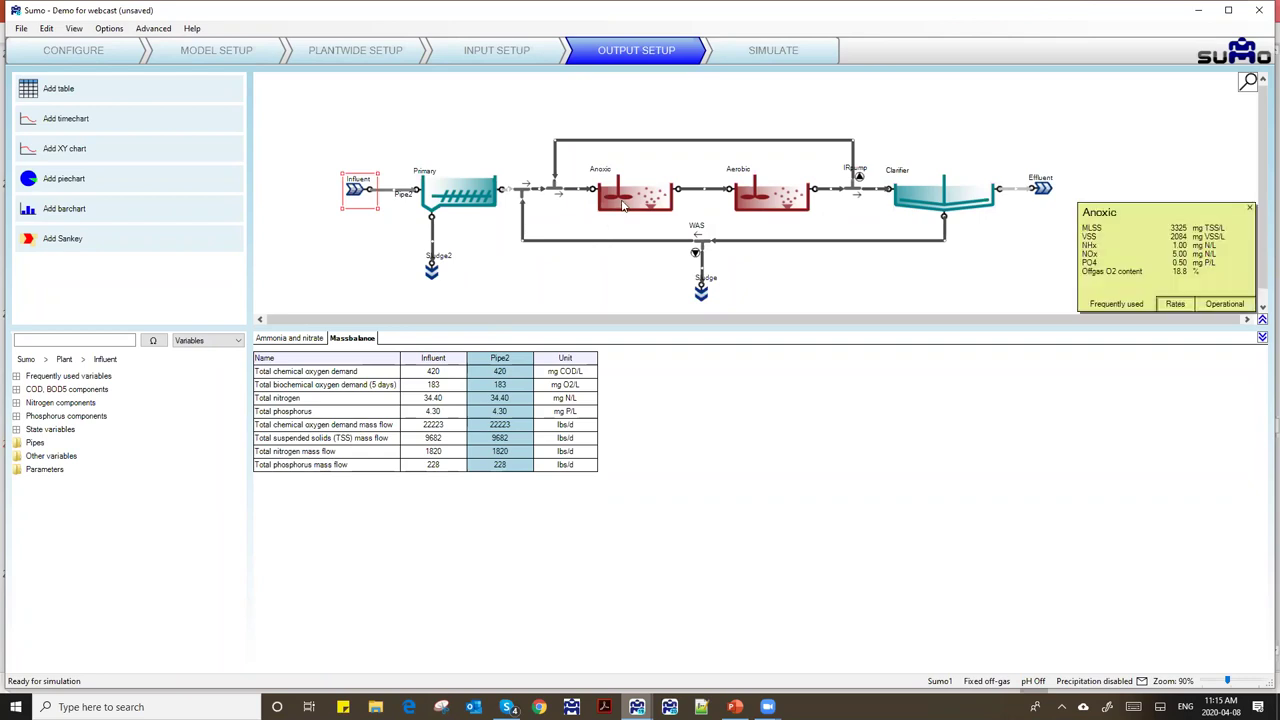
left_click(622, 205)
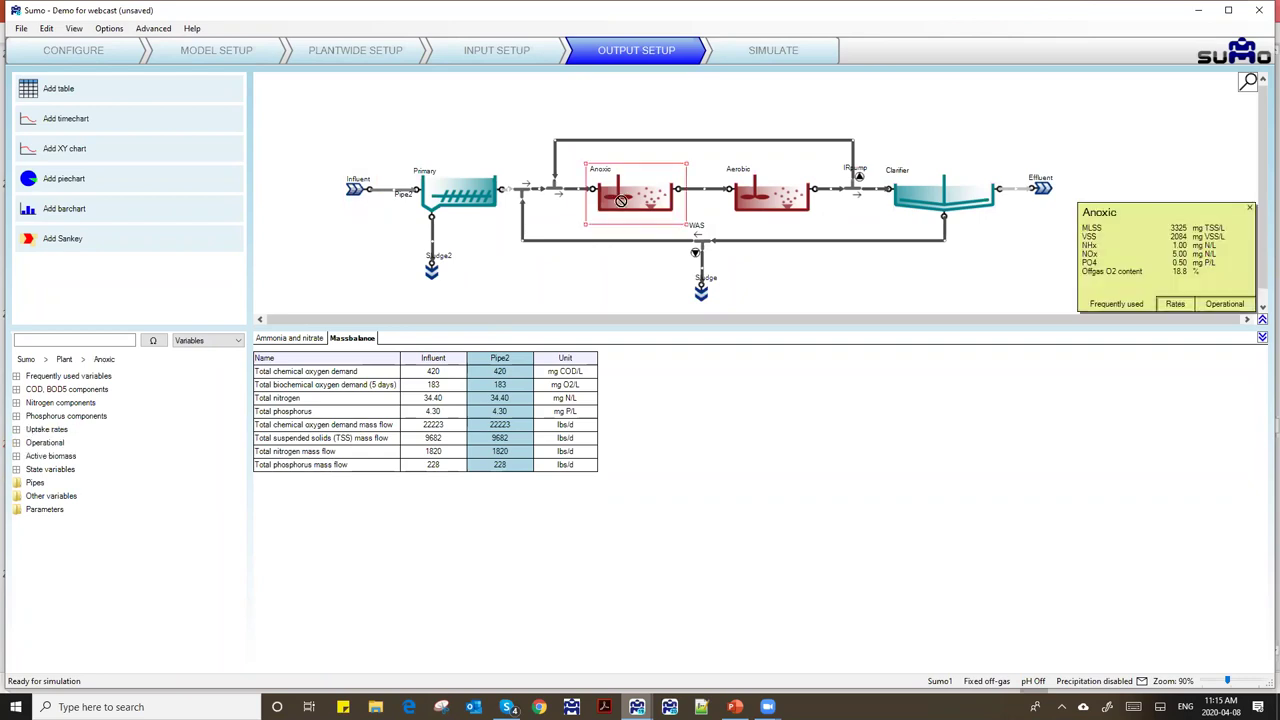
left_click_drag(543, 430, 543, 430)
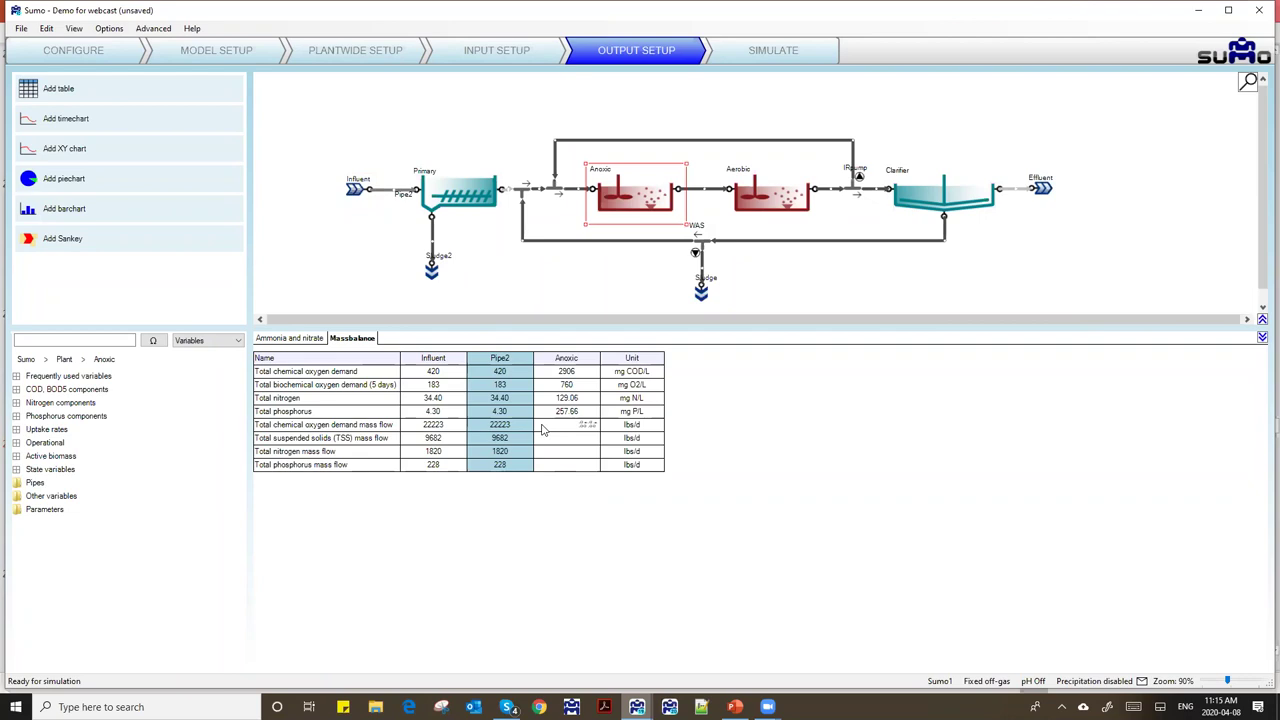
left_click_drag(767, 200, 700, 480)
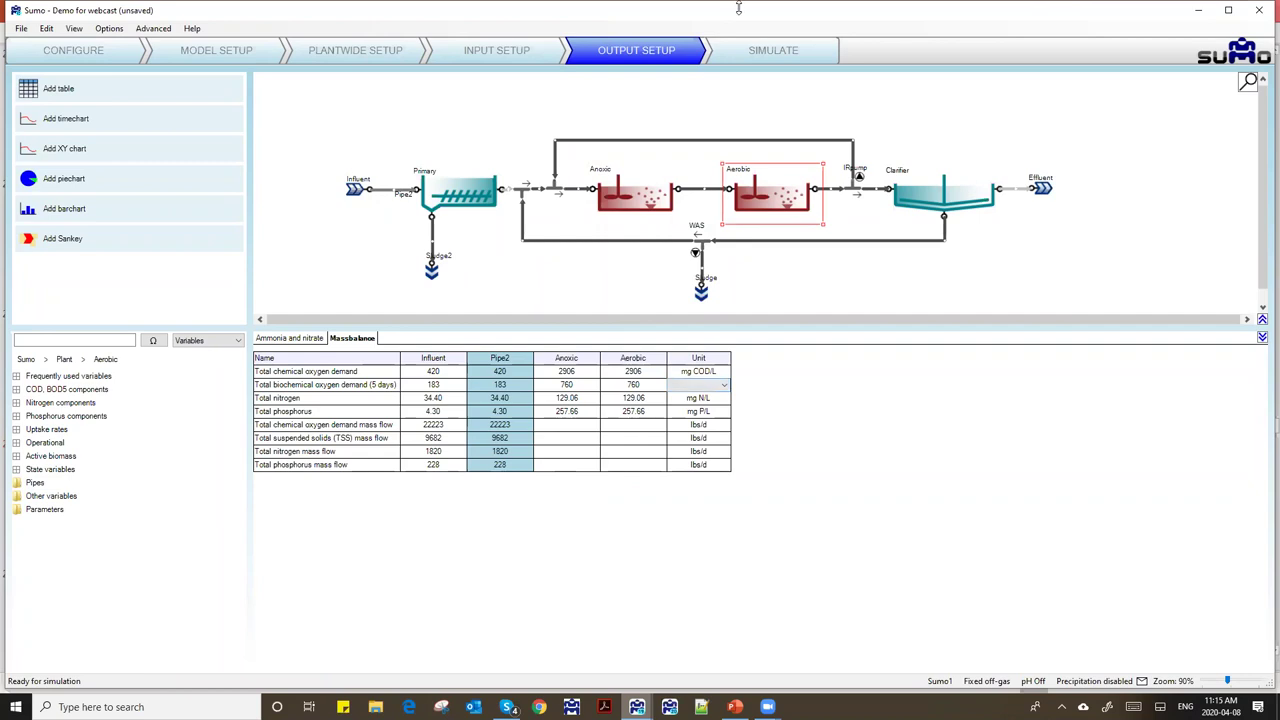
left_click(1044, 191)
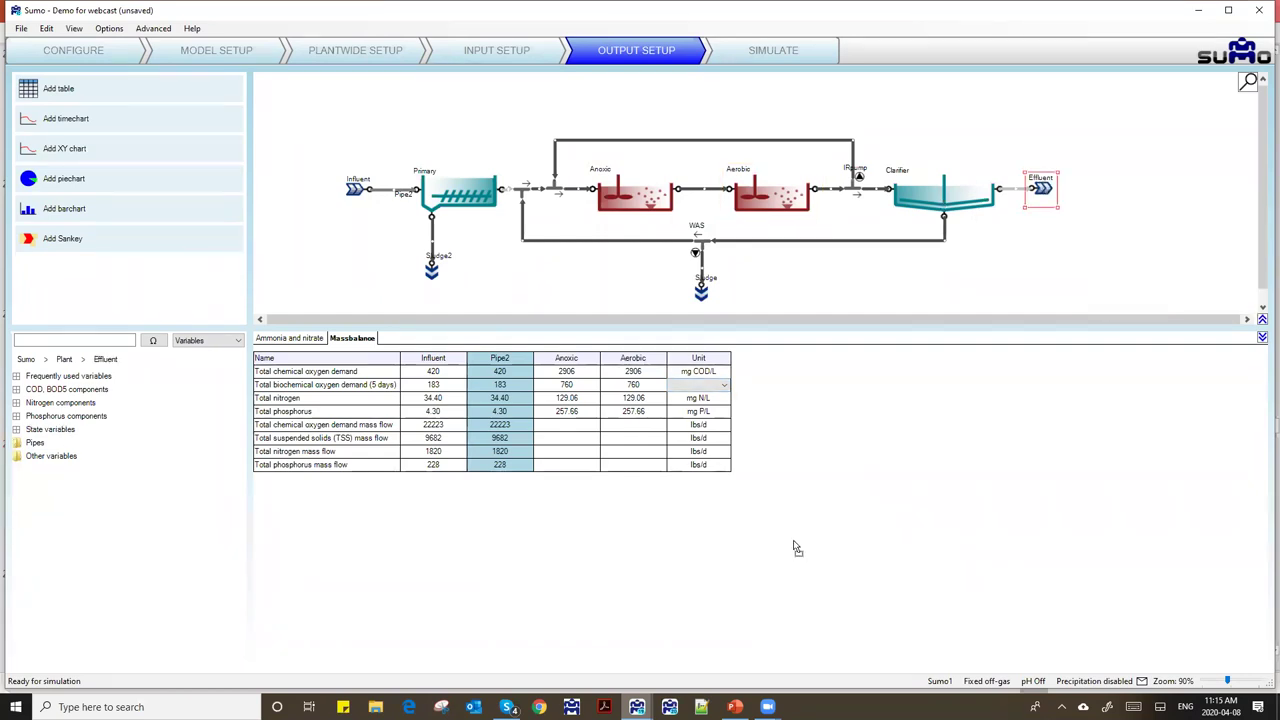
left_click_drag(797, 548, 802, 530)
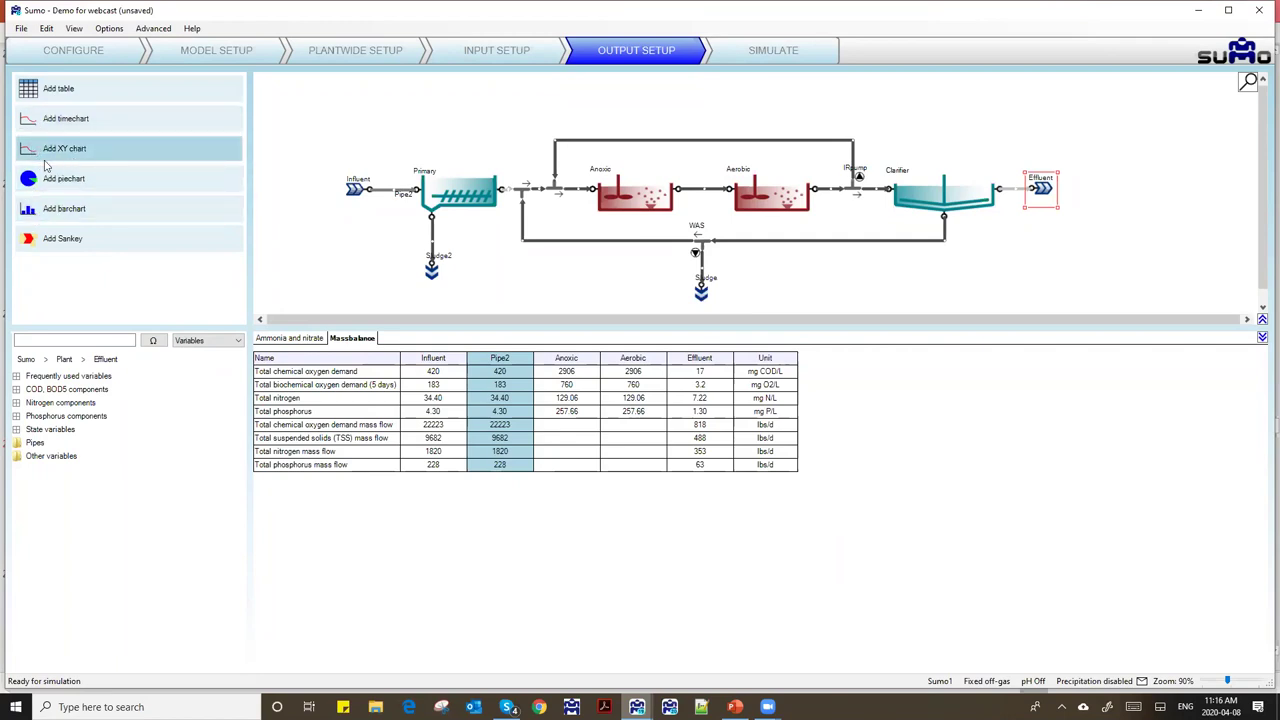
left_click(55, 245)
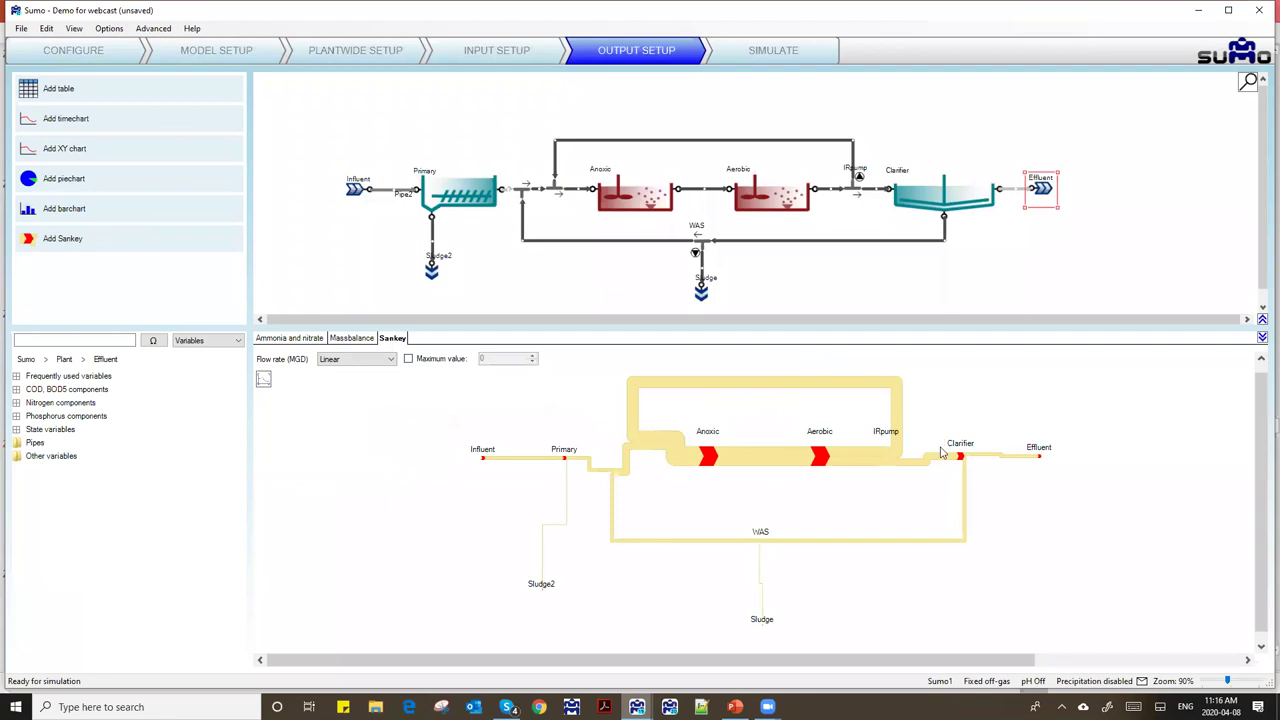
- Run a dynamic simulation from a steady-state start with a stop time of 1 day and a 1-hour data interval, displaying the Ammonia and nitrate chart
left_click(715, 73)
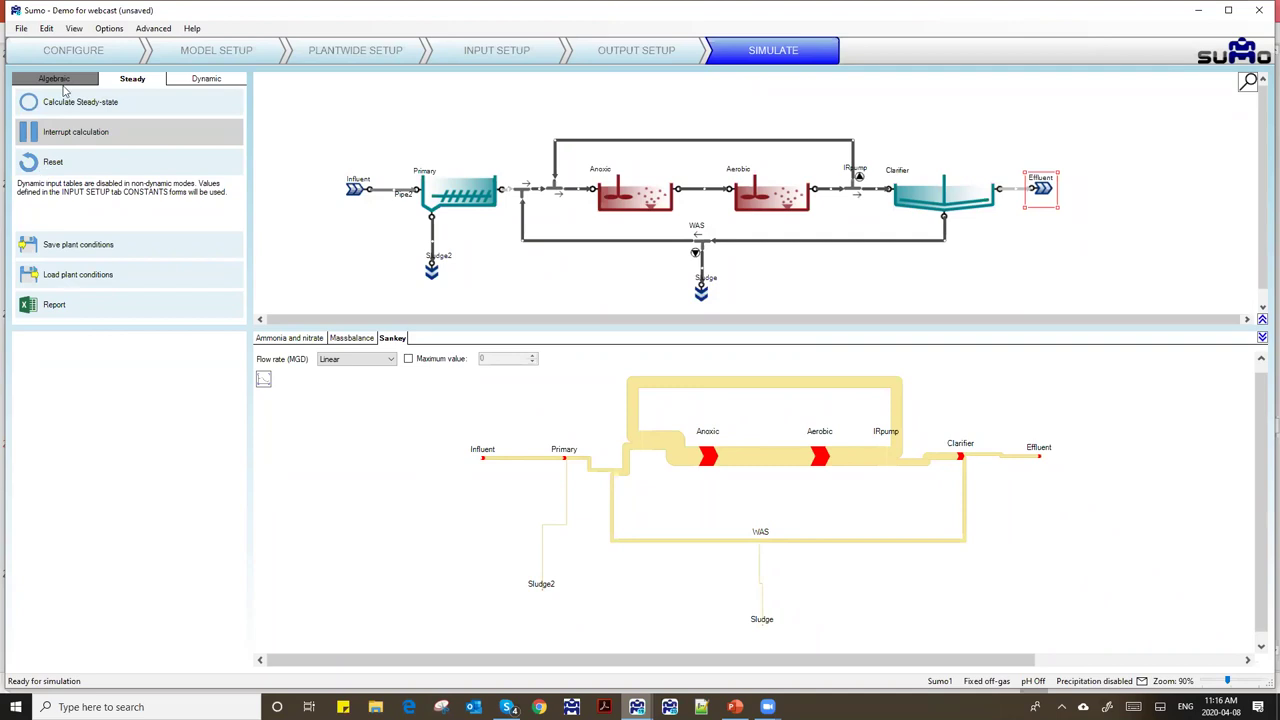
left_click(201, 80)
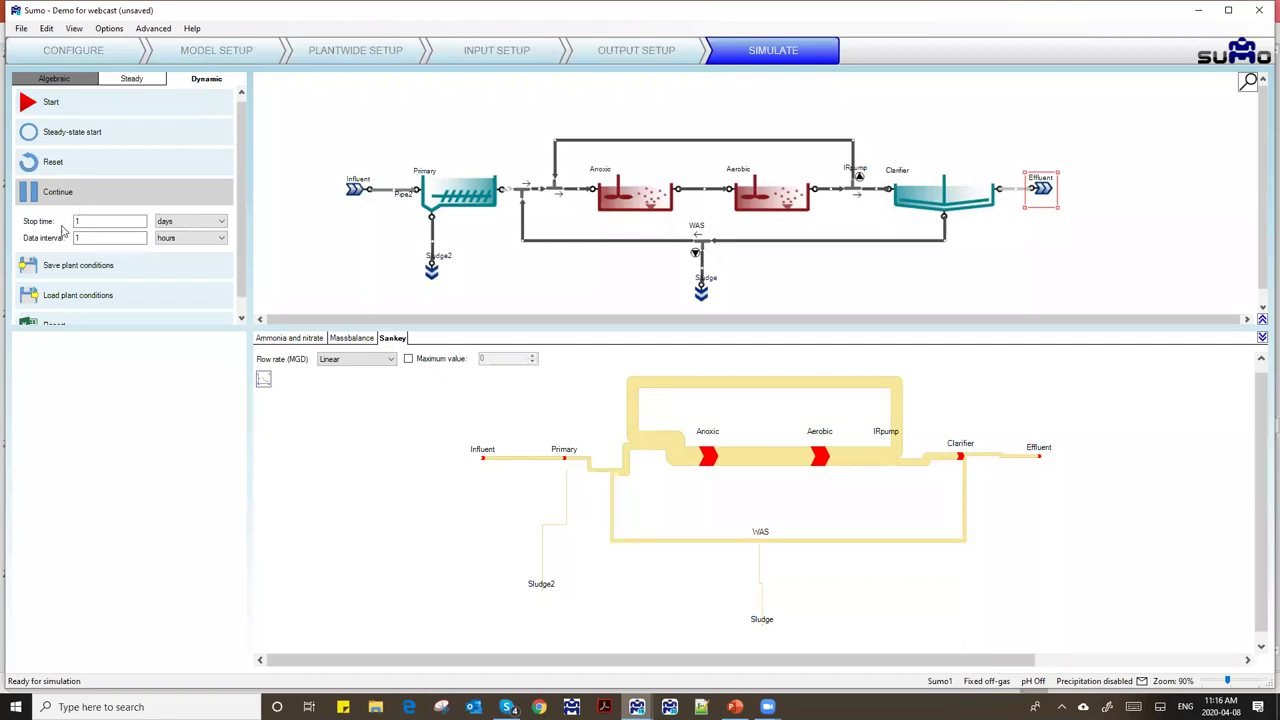
left_click(96, 221)
left_click(288, 338)
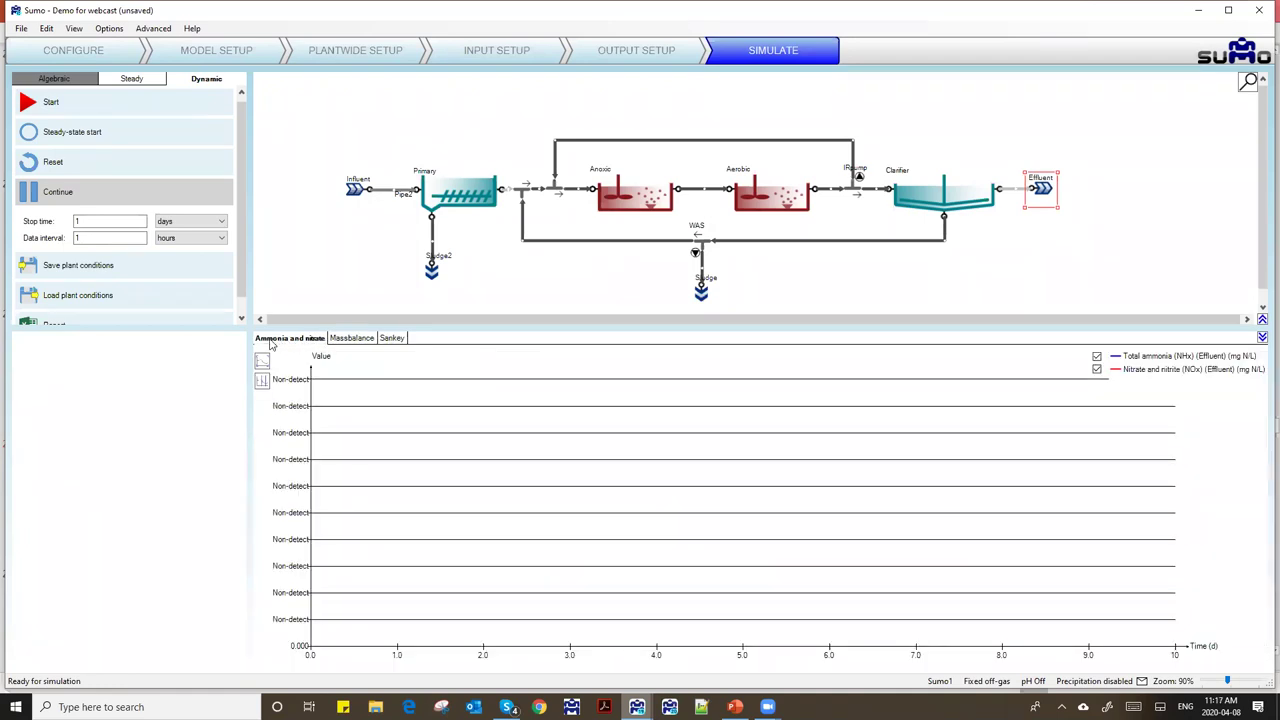
left_click(70, 143)
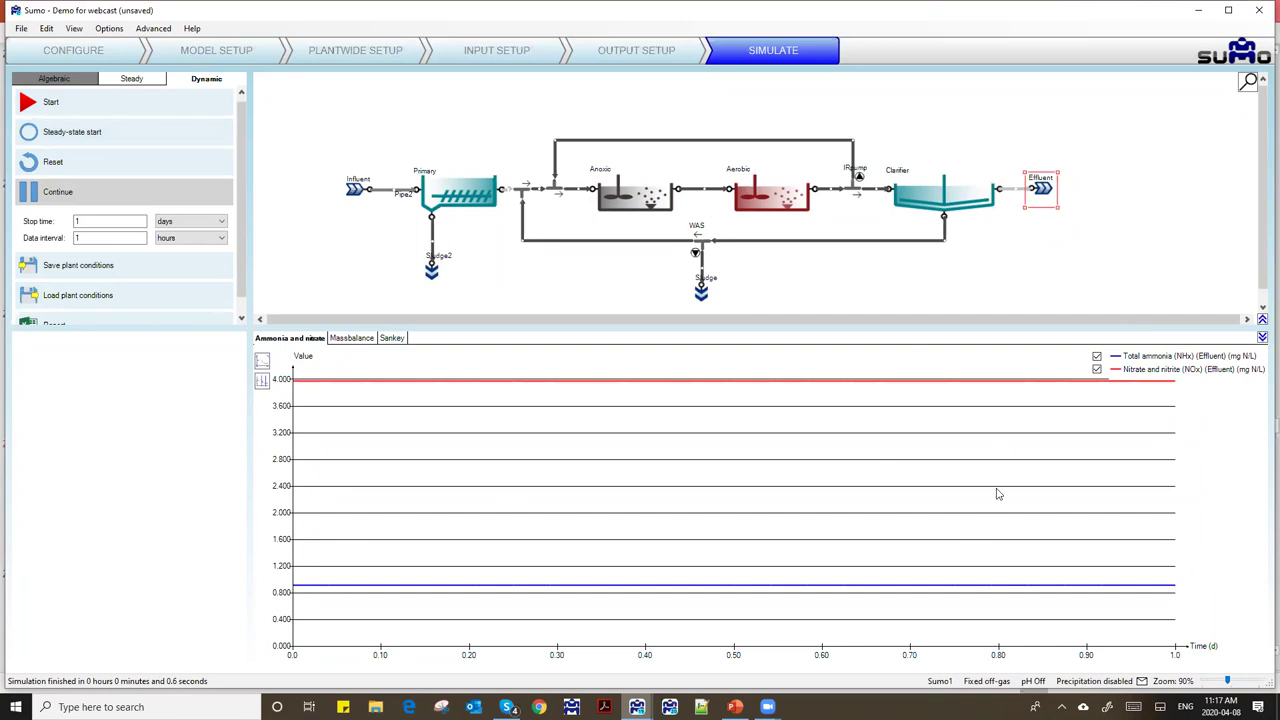
- Examine the simulated effluent ammonia and nitrate curves, the Massbalance table and the Sankey diagram
mouse_move(700, 591)
mouse_move(692, 388)
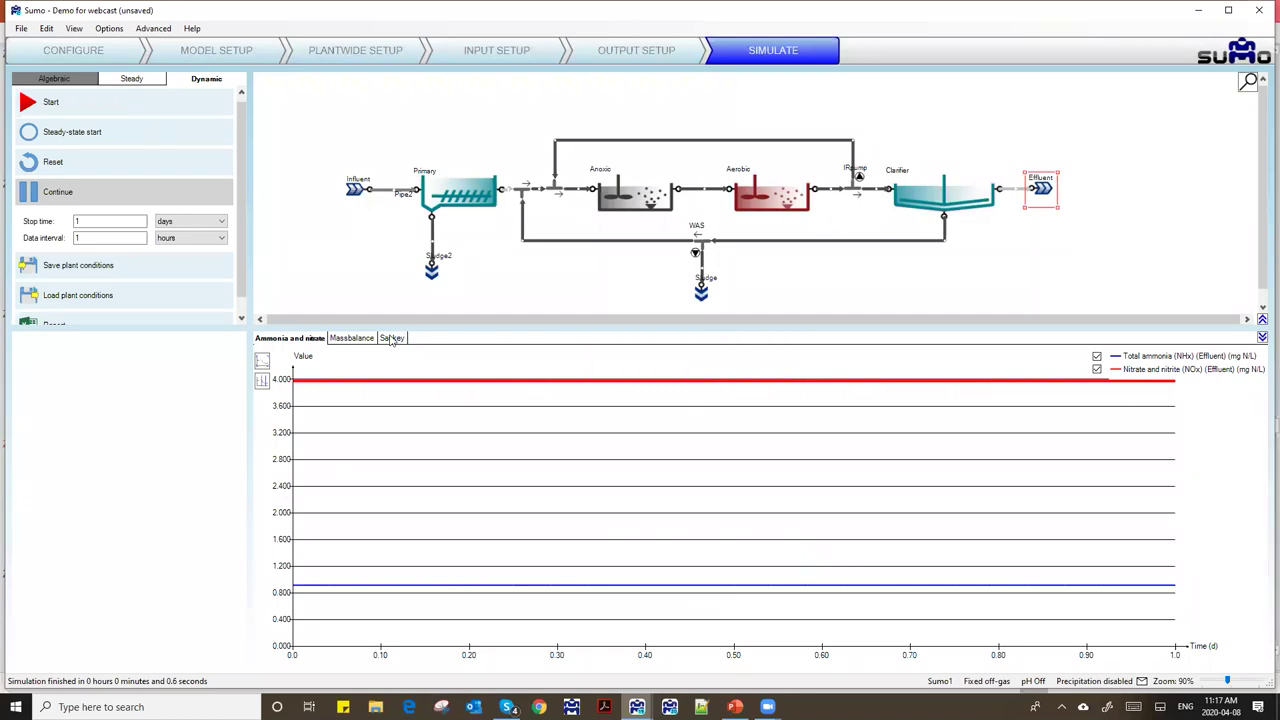
left_click(350, 338)
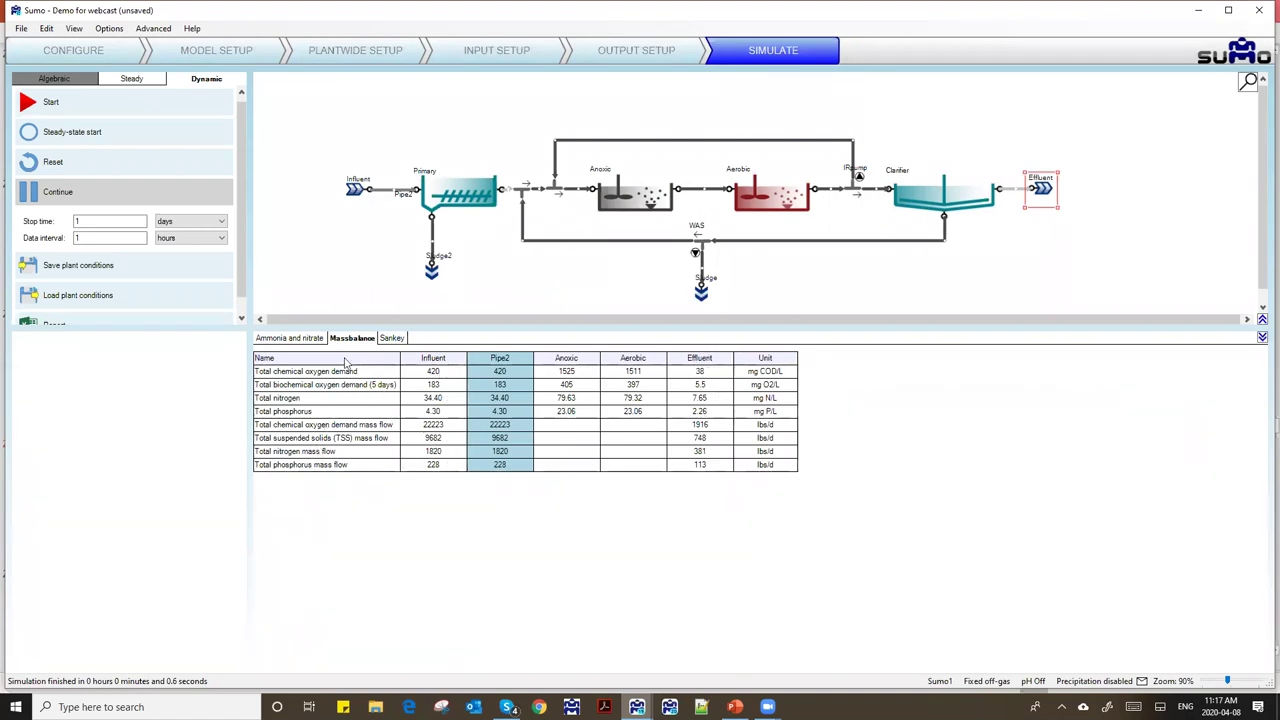
left_click(760, 466)
left_click(389, 340)
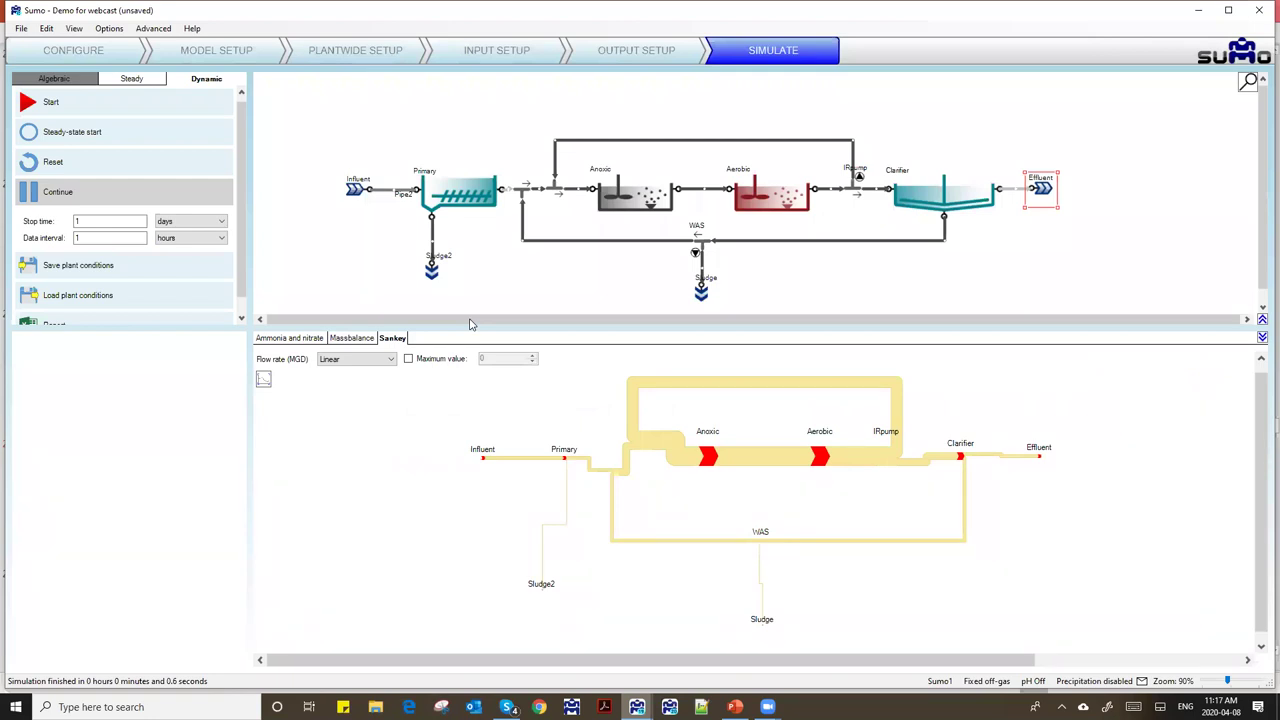
- Set the Sankey diagram to the nitrate and nitrite (NOx) mass flow from the influent output pipe's variables
left_click(366, 196)
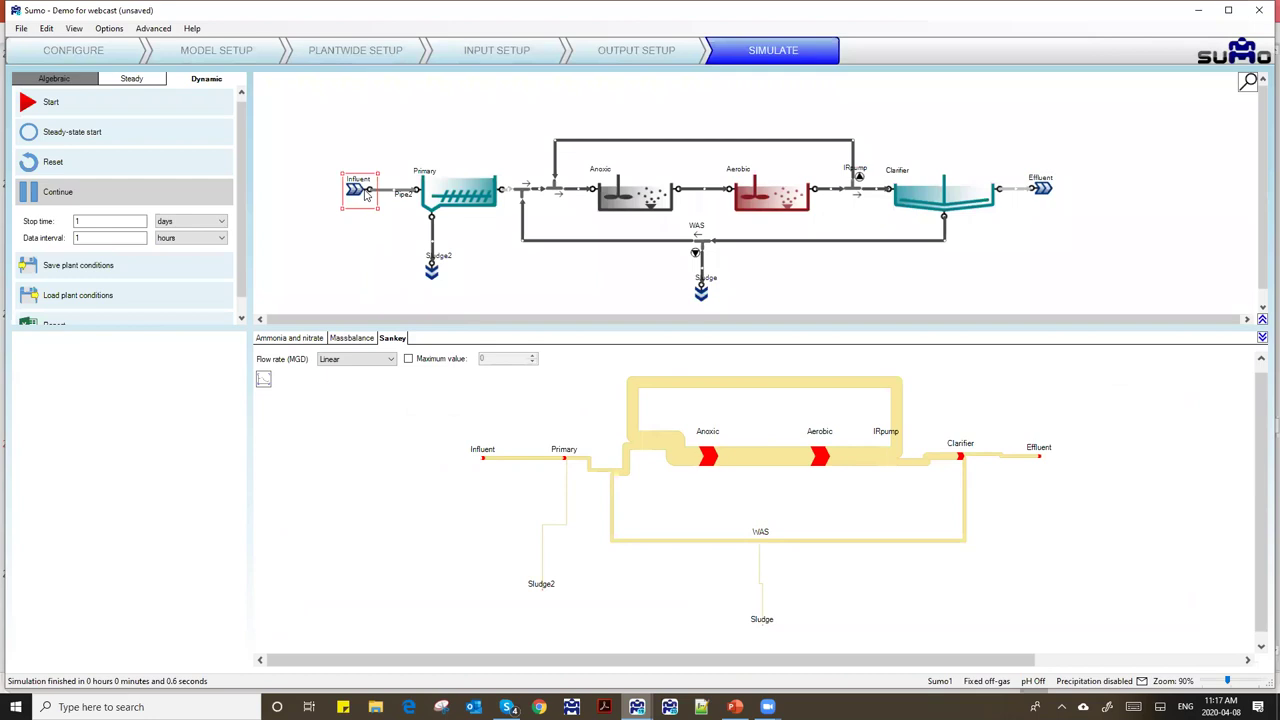
left_click(600, 55)
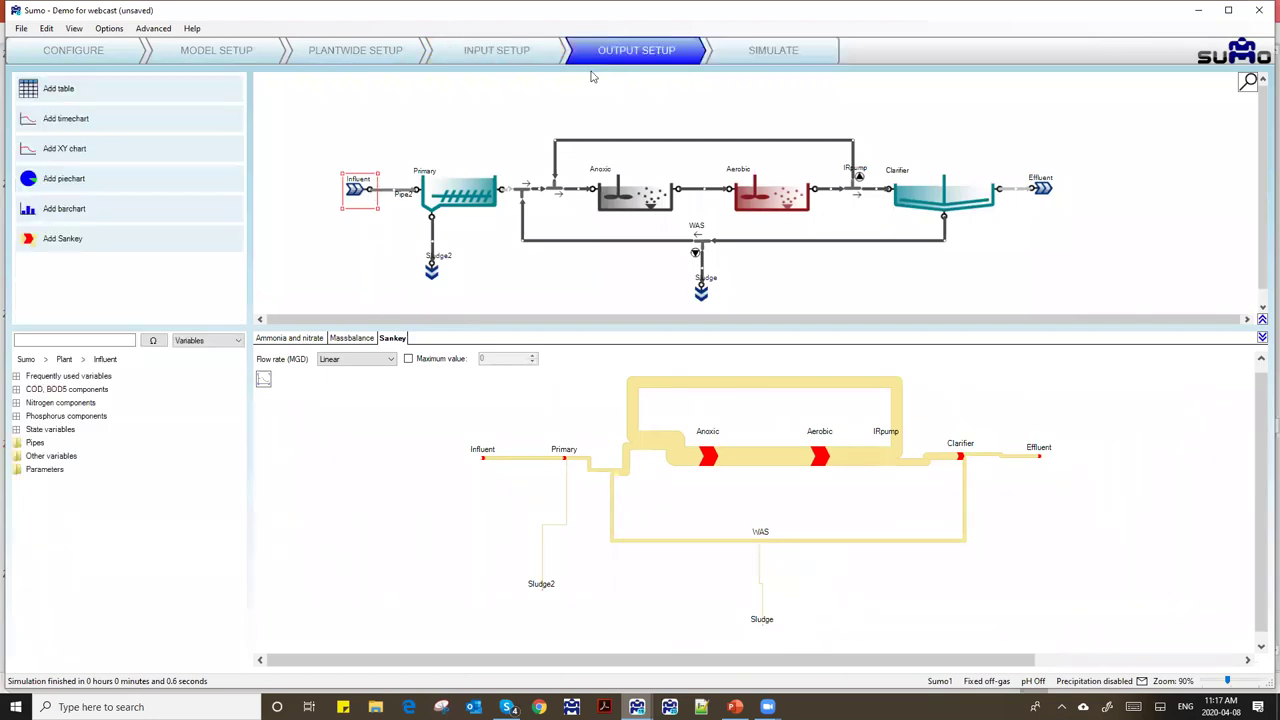
mouse_move(370, 194)
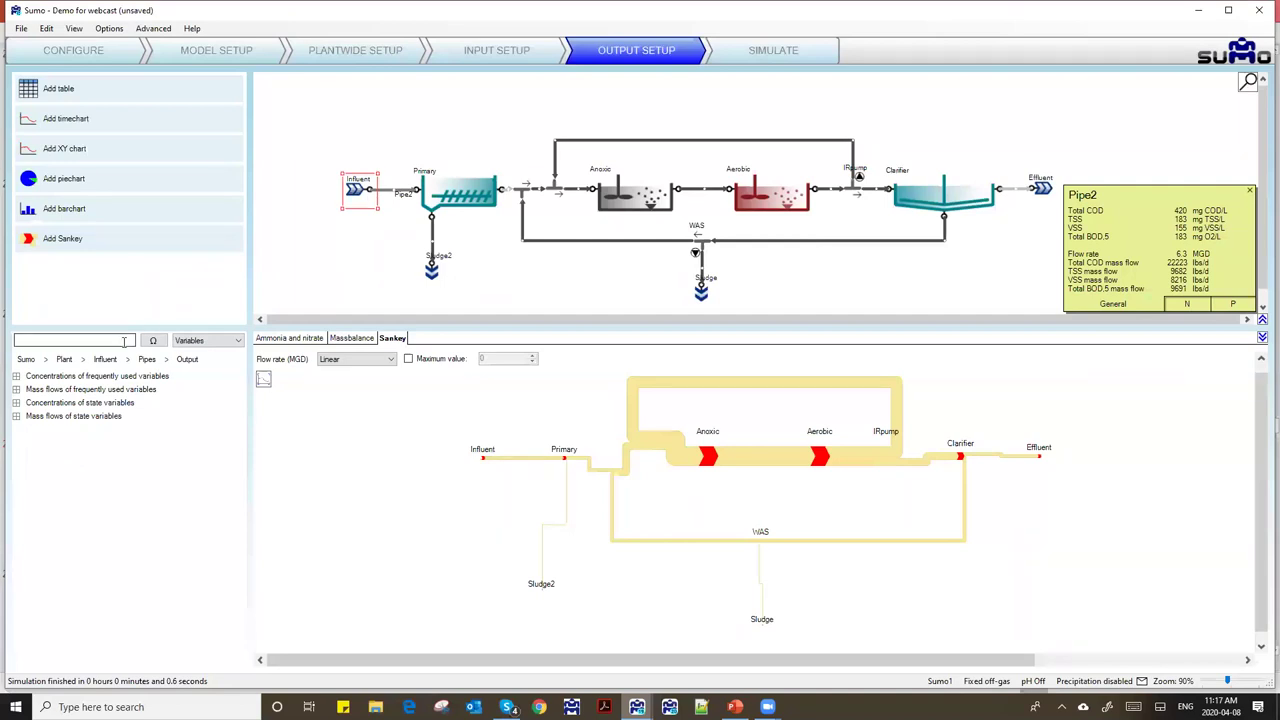
double_click(44, 390)
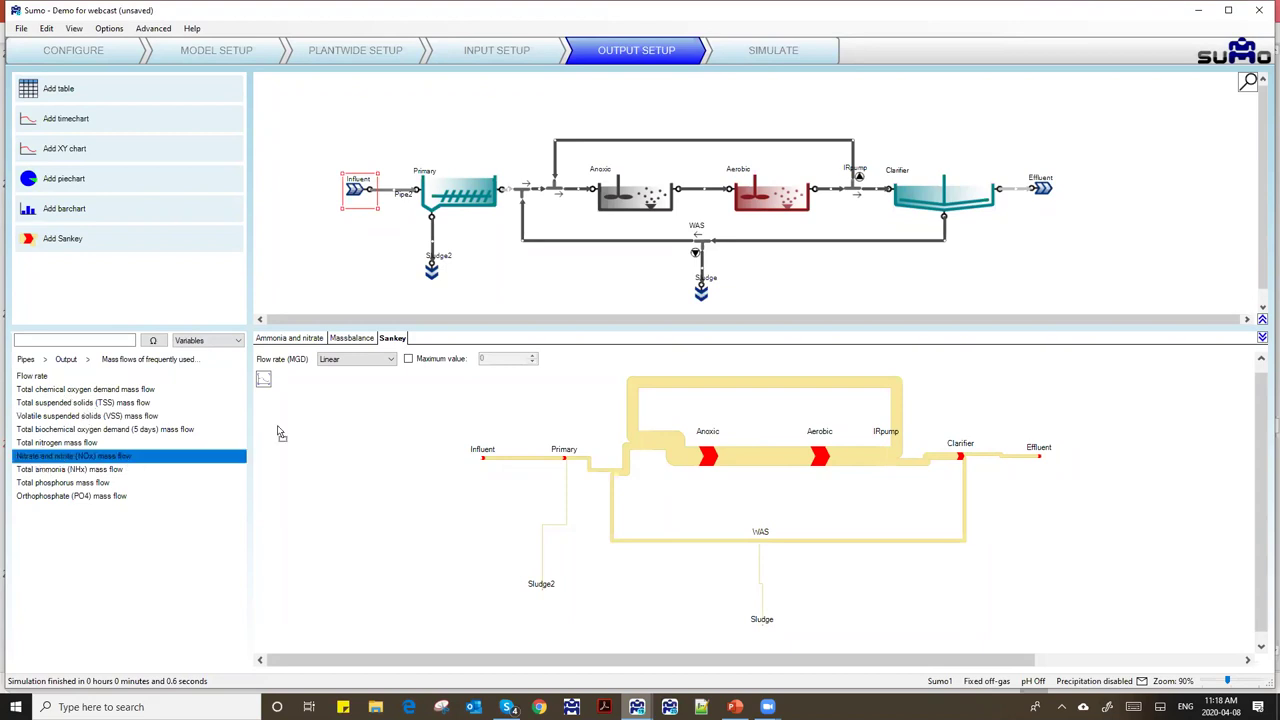
left_click_drag(467, 404, 468, 405)
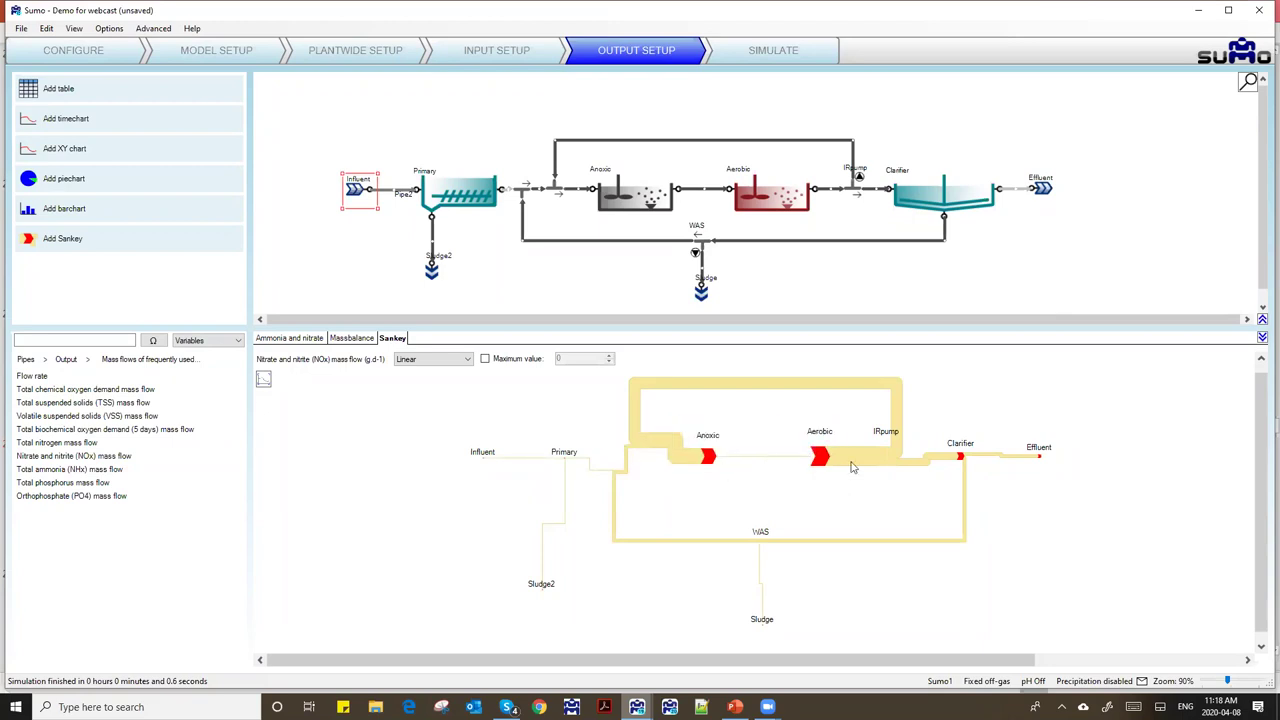
- Show the NOx mass flow values as labels on the Sankey streams and inspect the internal recycle stream
mouse_move(838, 465)
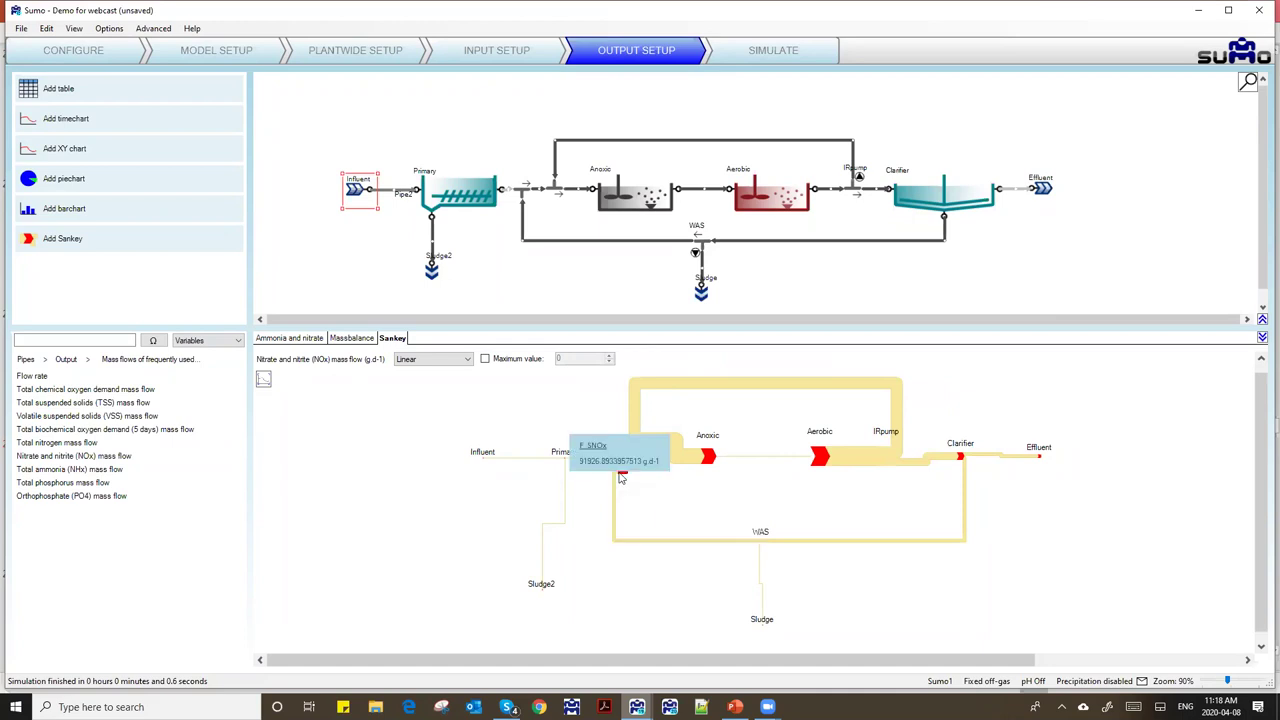
left_click(262, 384)
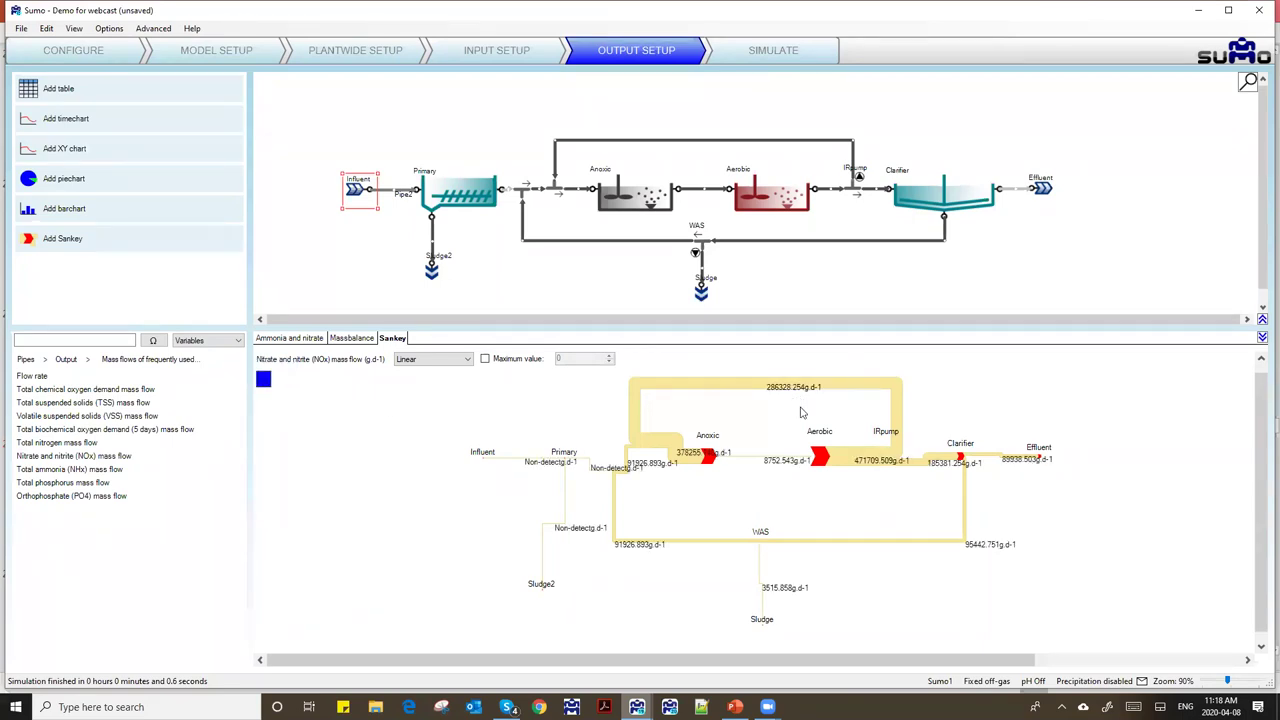
mouse_move(897, 402)
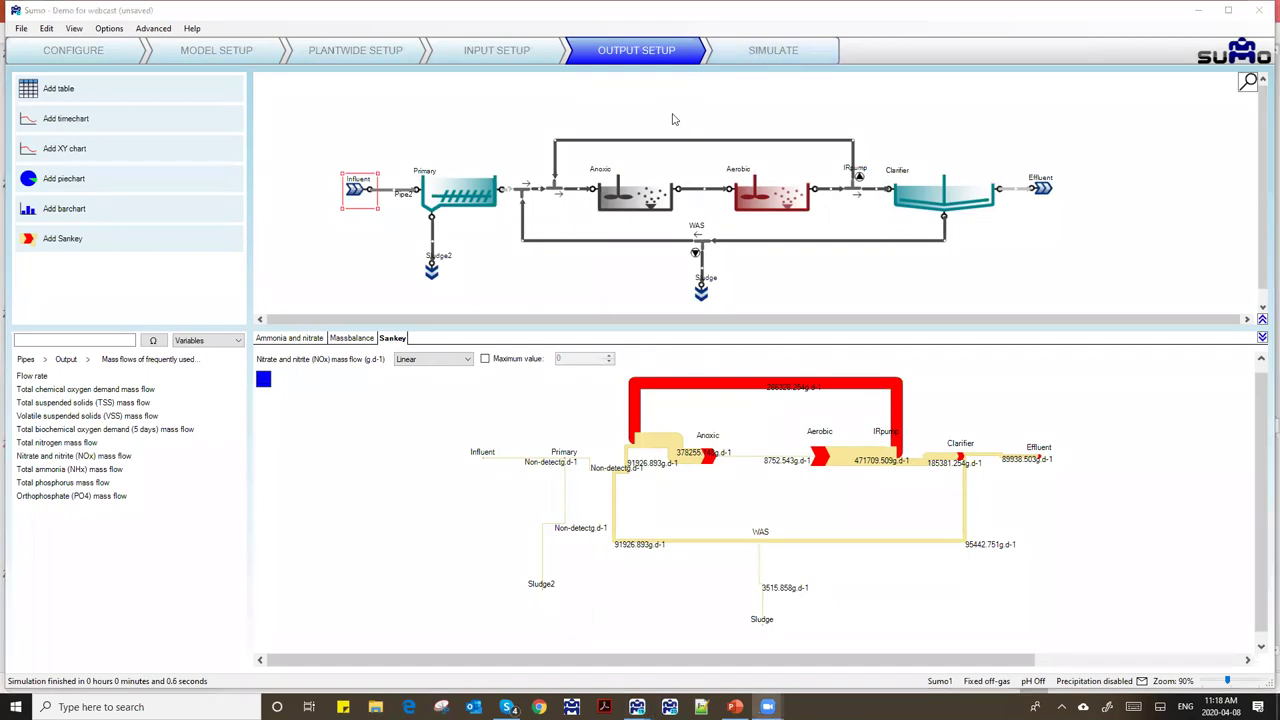
- Export the simulation report to the Desktop as Demo for webcast.xlsx and open it maximized in Excel
key("ctrl+Tab")
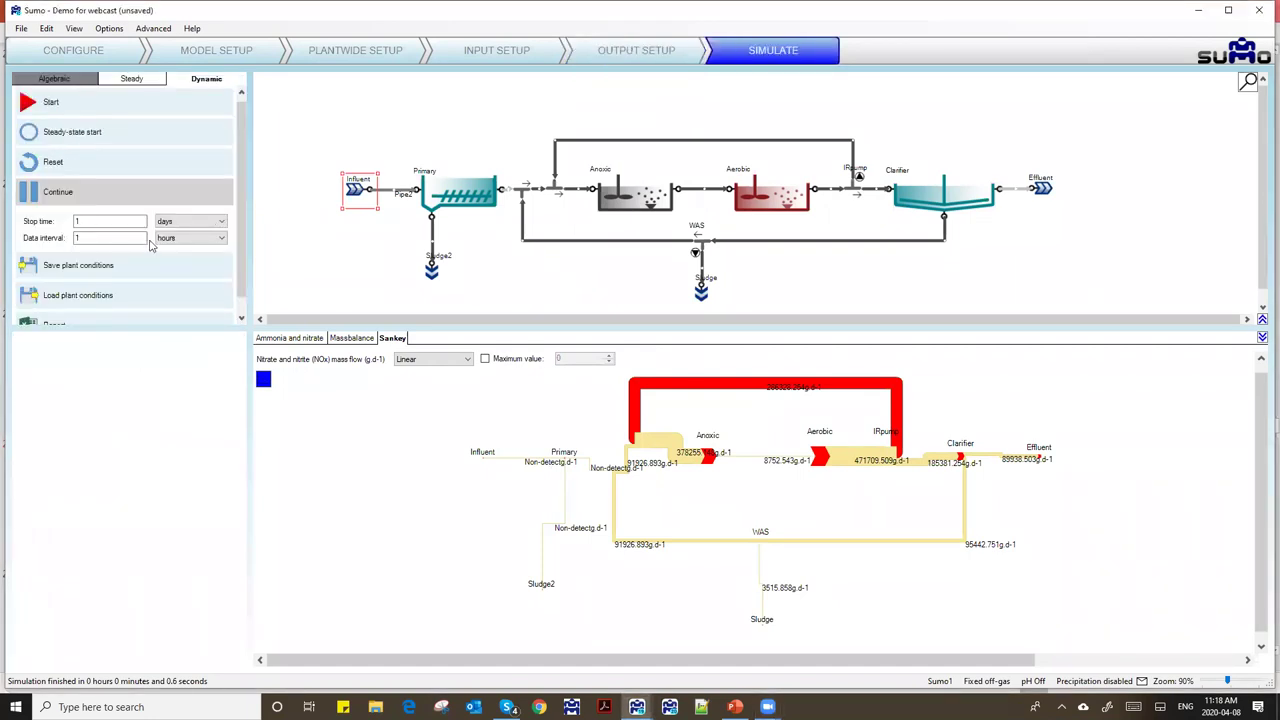
scroll(240, 247, "down", 1)
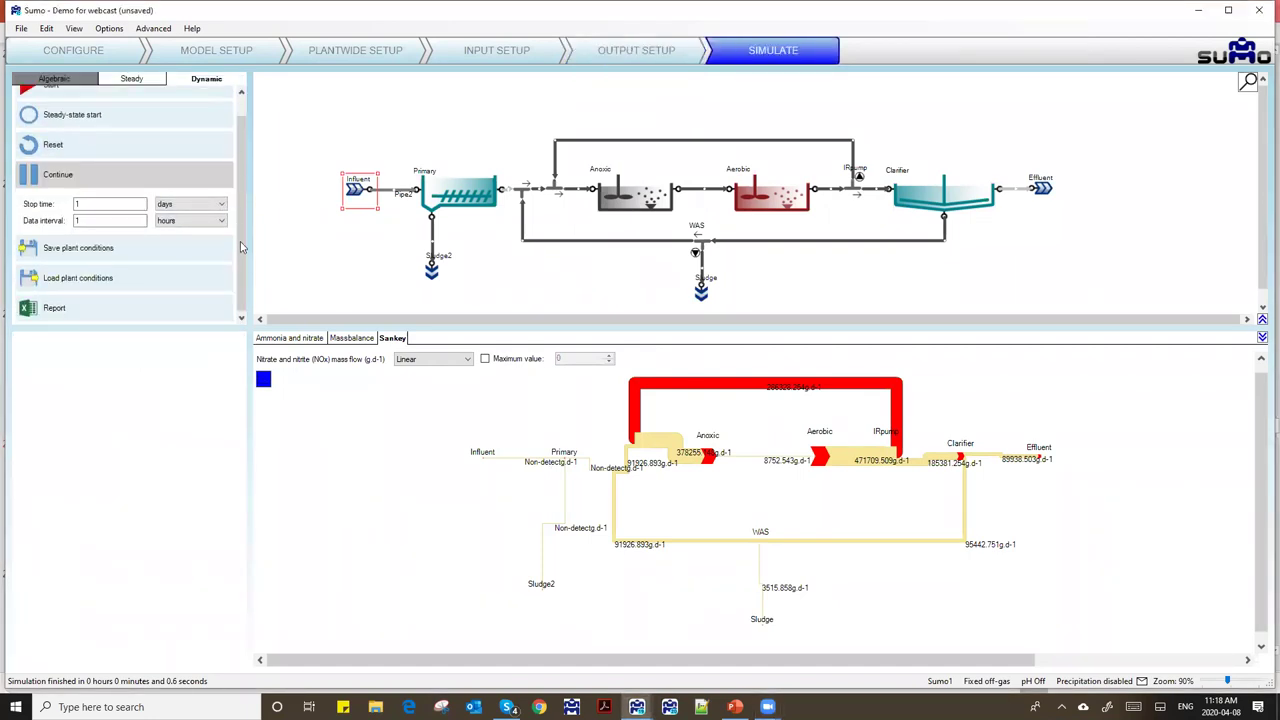
left_click_drag(245, 330, 200, 395)
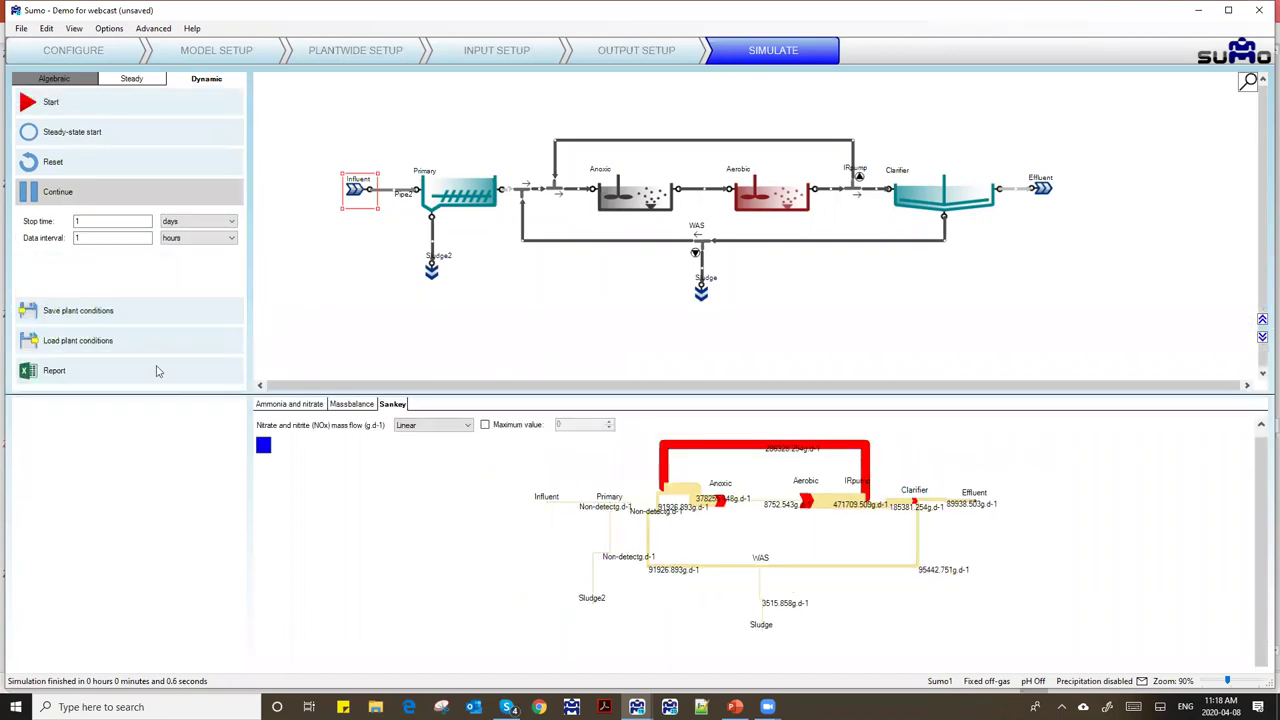
left_click(31, 372)
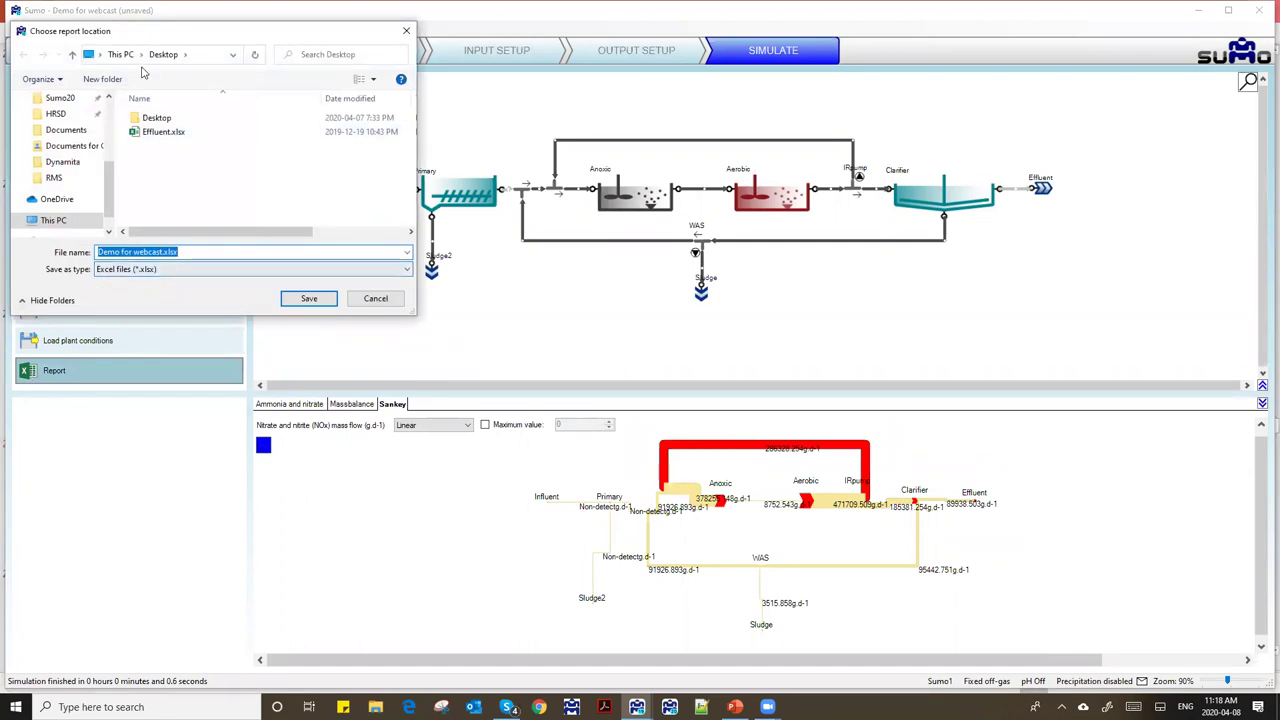
left_click(307, 298)
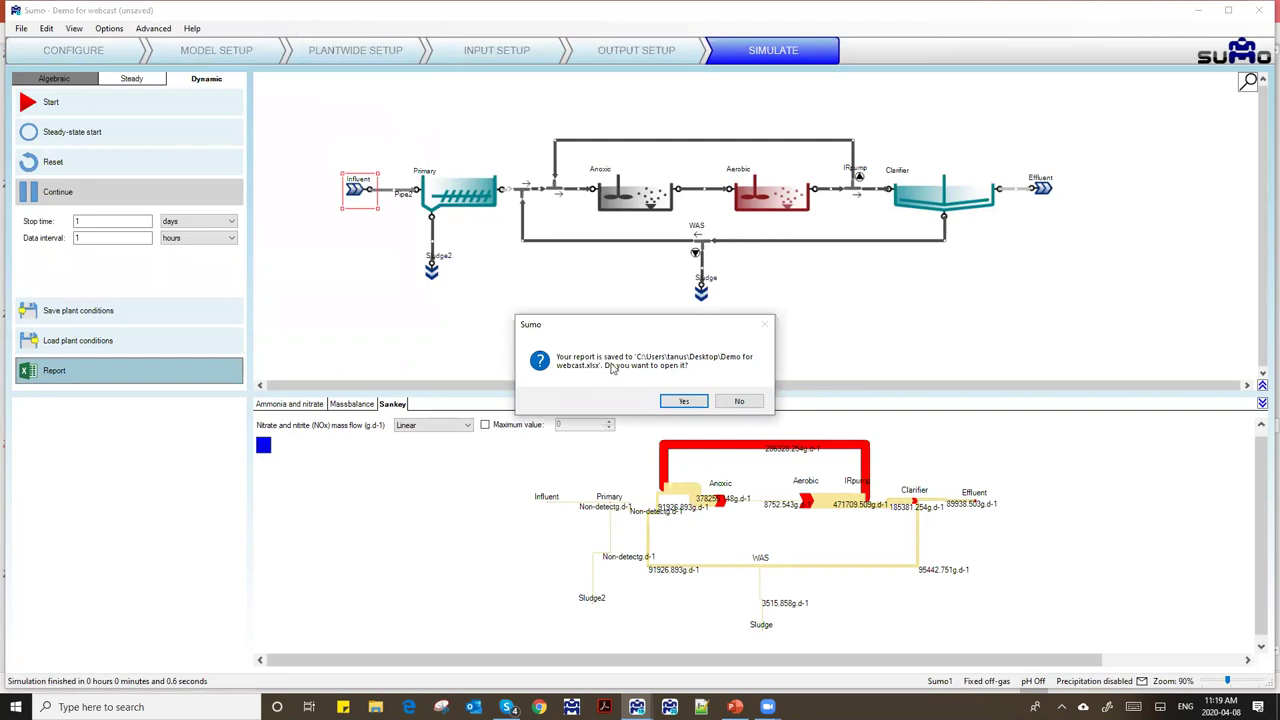
left_click(684, 401)
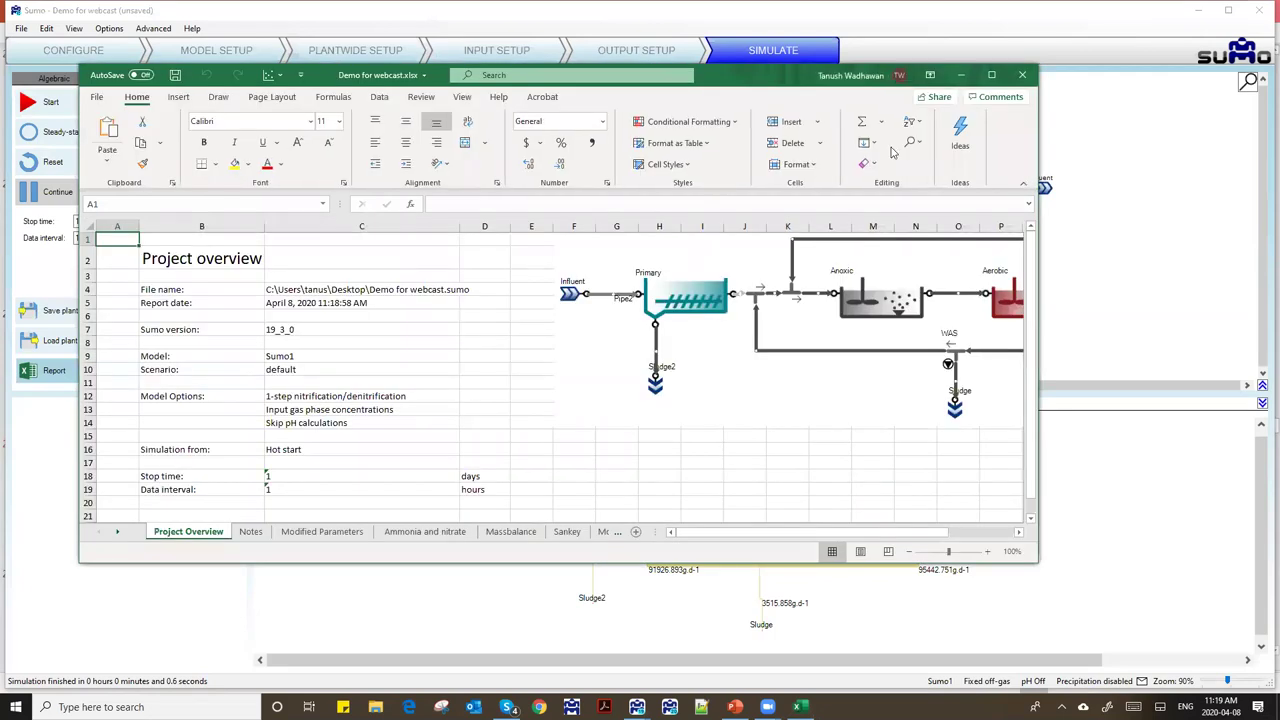
left_click(990, 76)
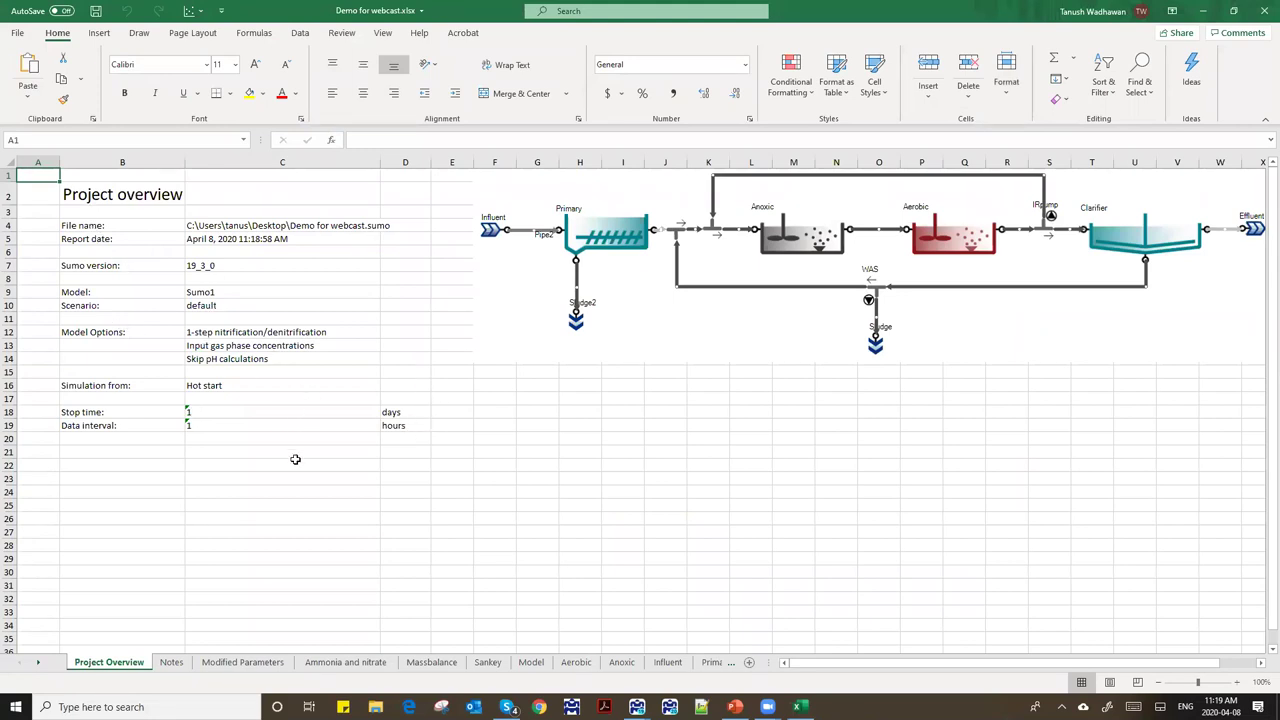
- Review the report's Notes, Modified Parameters, Ammonia and nitrate, and Massbalance sheets
left_click(172, 664)
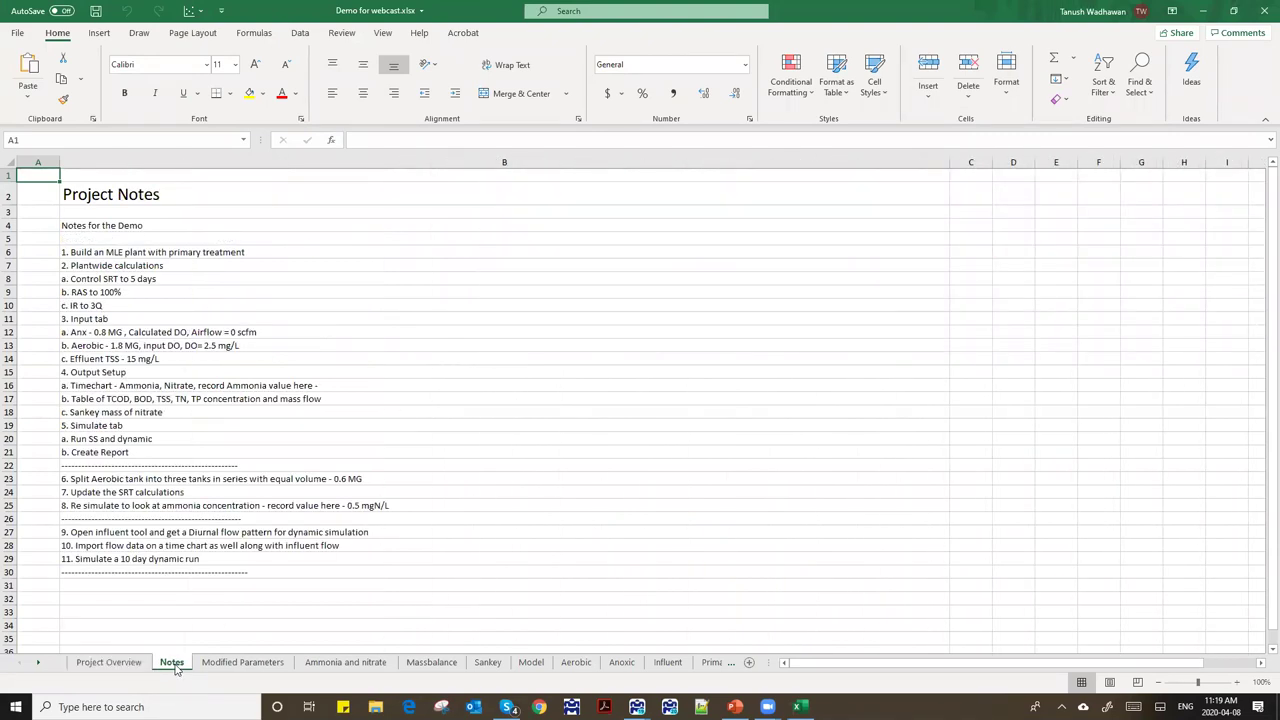
left_click_drag(113, 188, 104, 557)
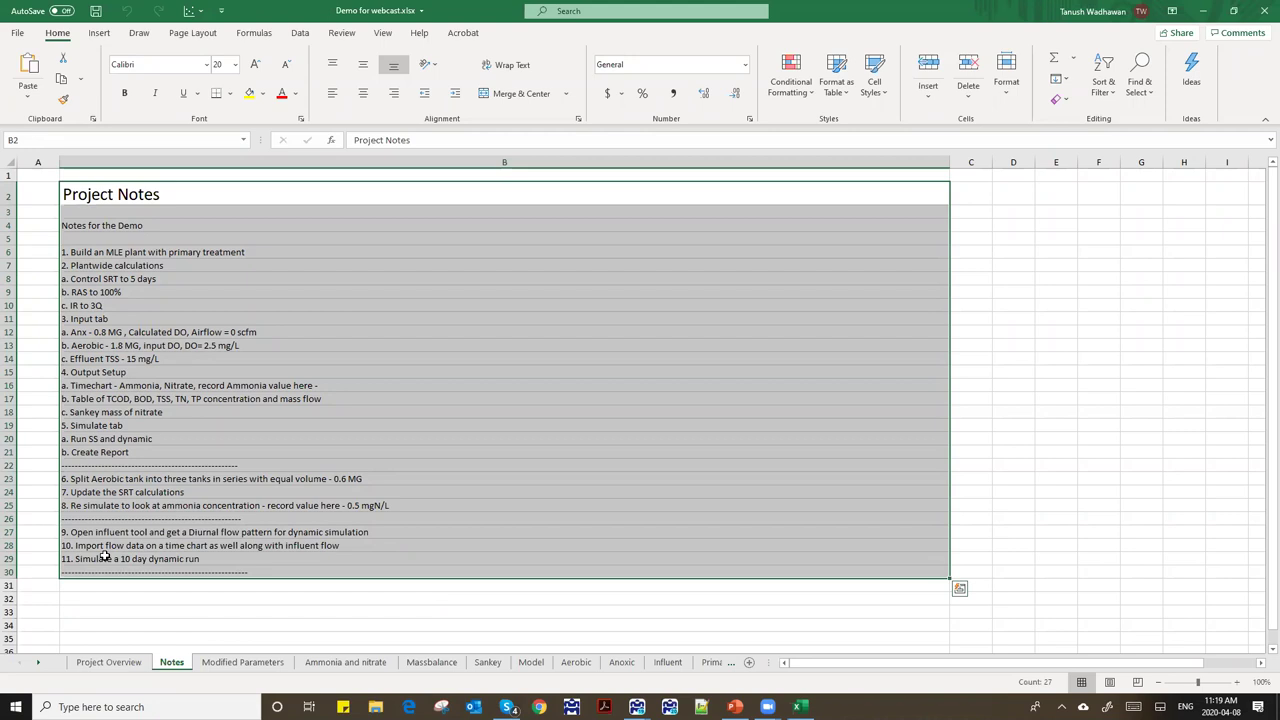
left_click(242, 662)
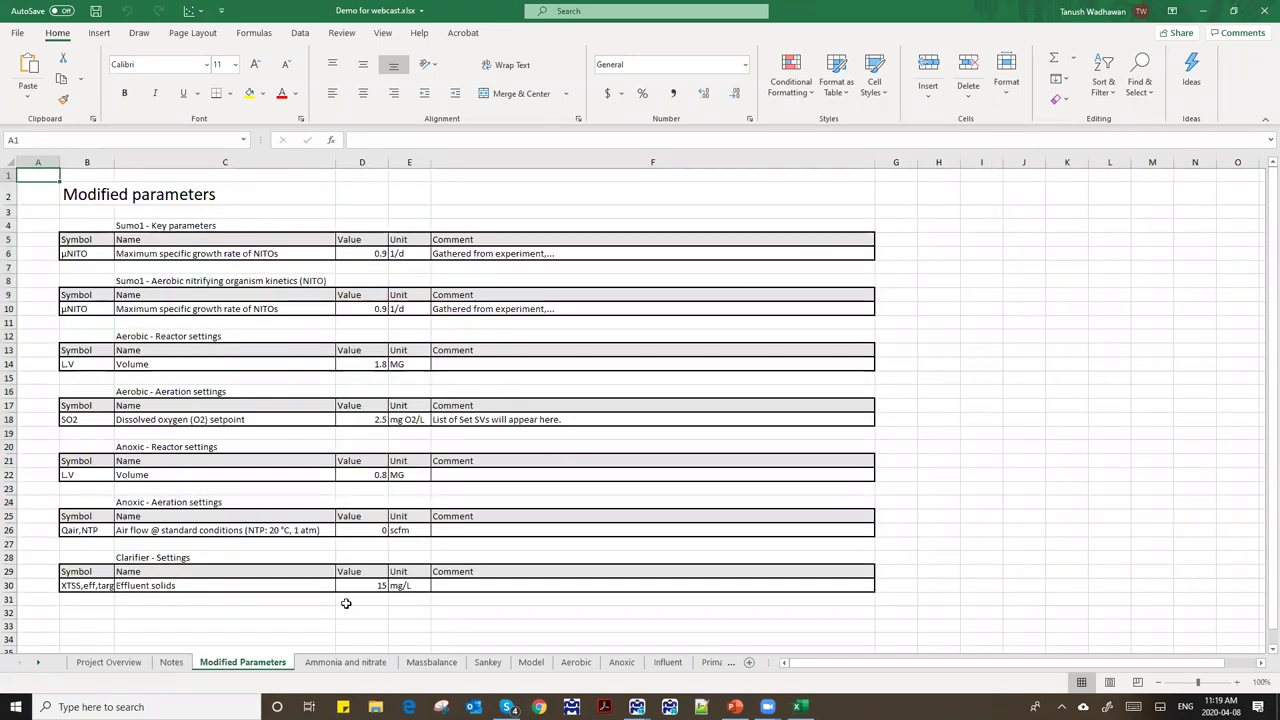
left_click(345, 662)
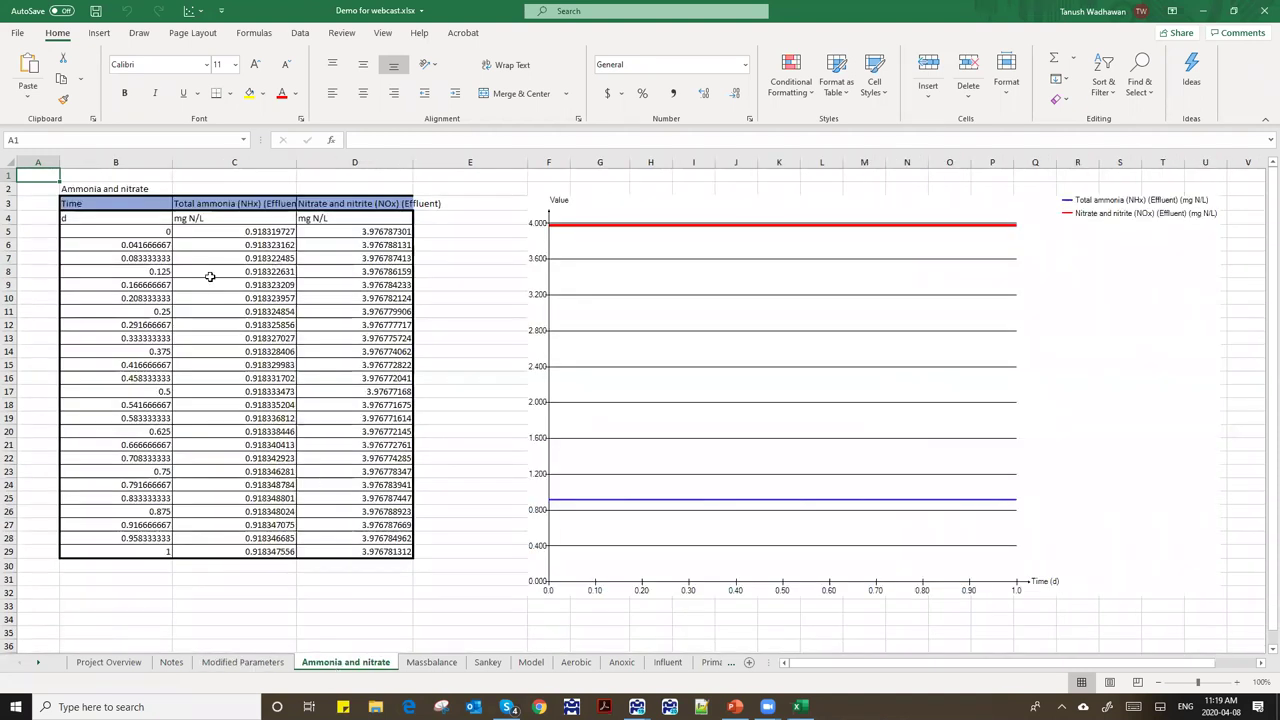
left_click_drag(234, 162, 321, 163)
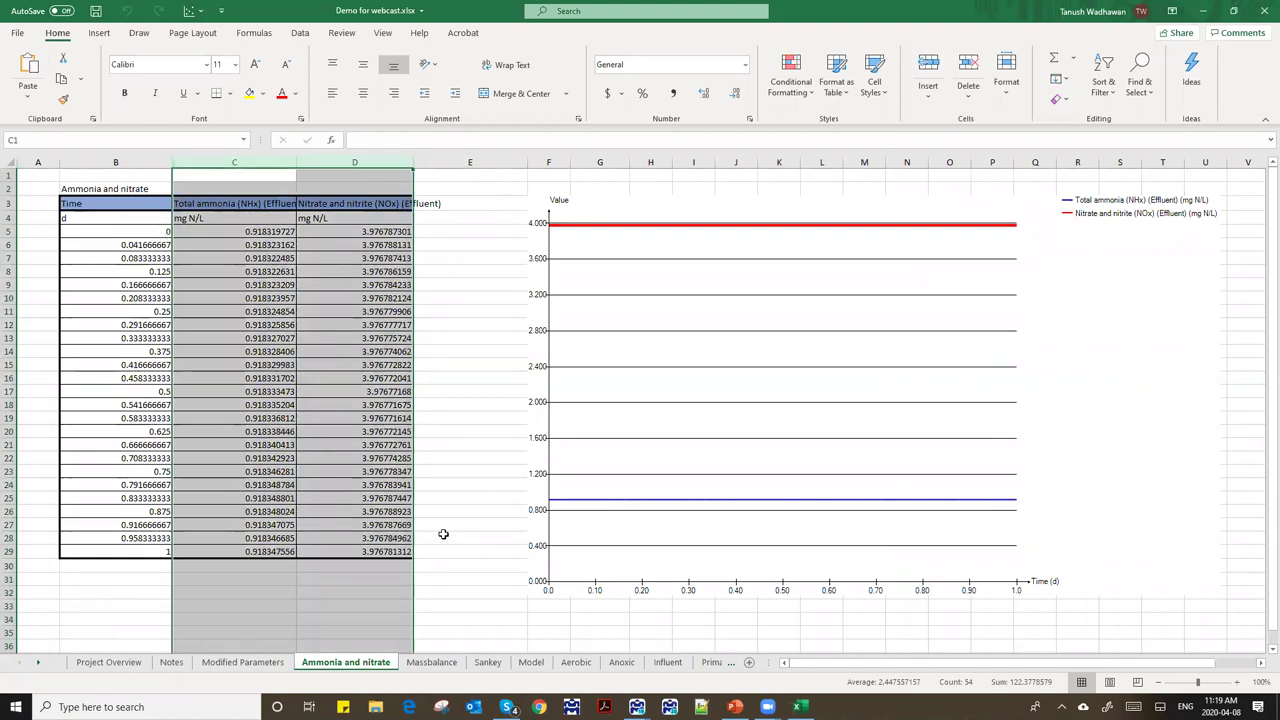
left_click(429, 668)
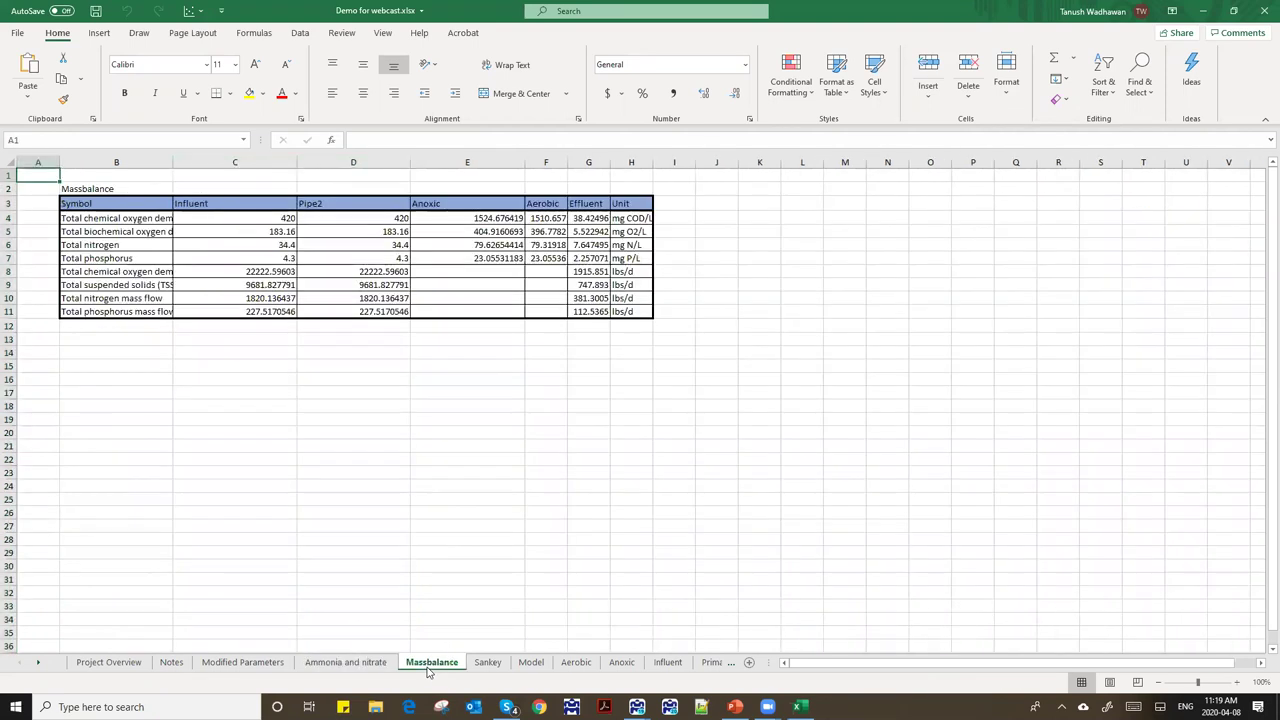
- Review the report's Sankey and Model sheets and the Aerobic sheet's volume and dissolved oxygen setpoint, then close the workbook
left_click(490, 668)
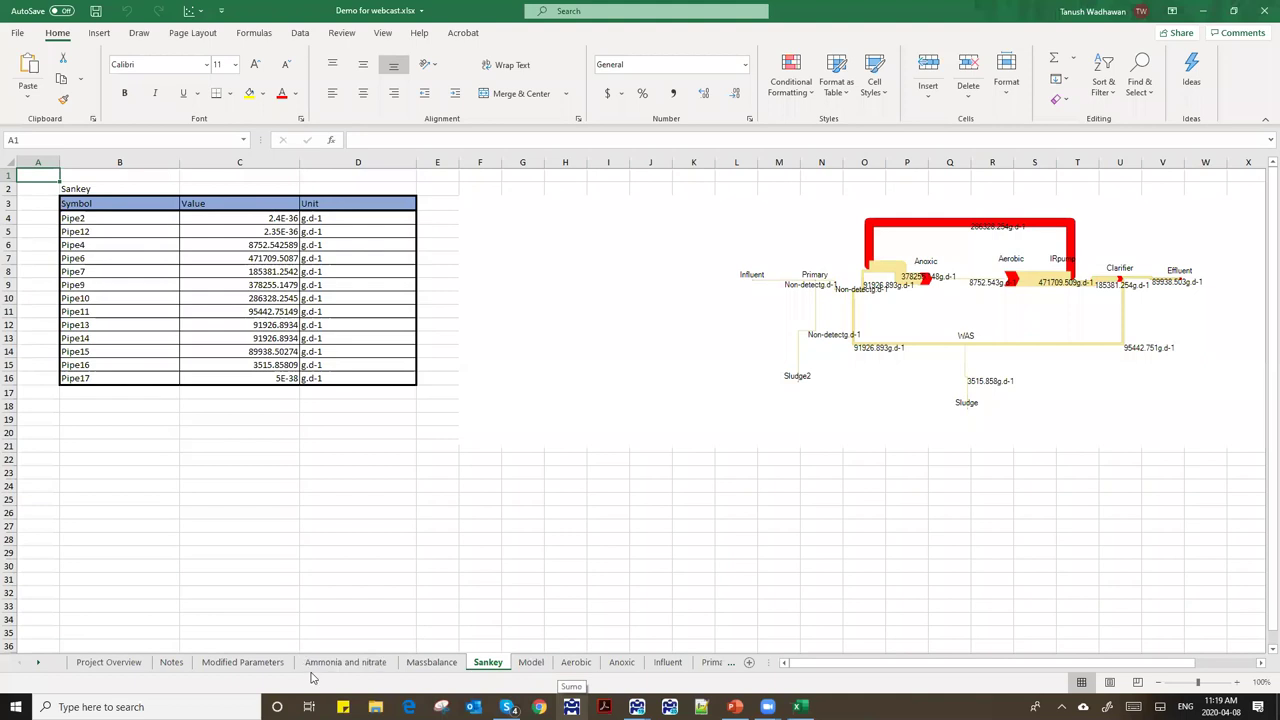
left_click(531, 663)
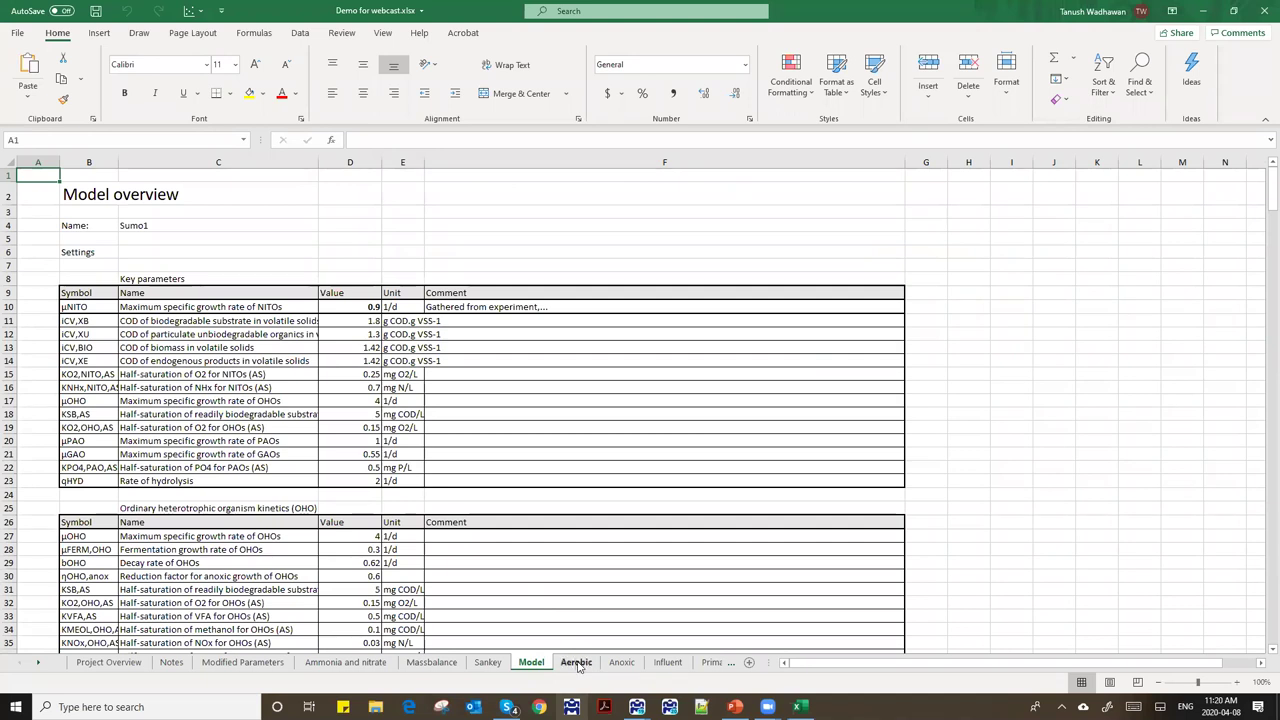
left_click(578, 663)
left_click(413, 373)
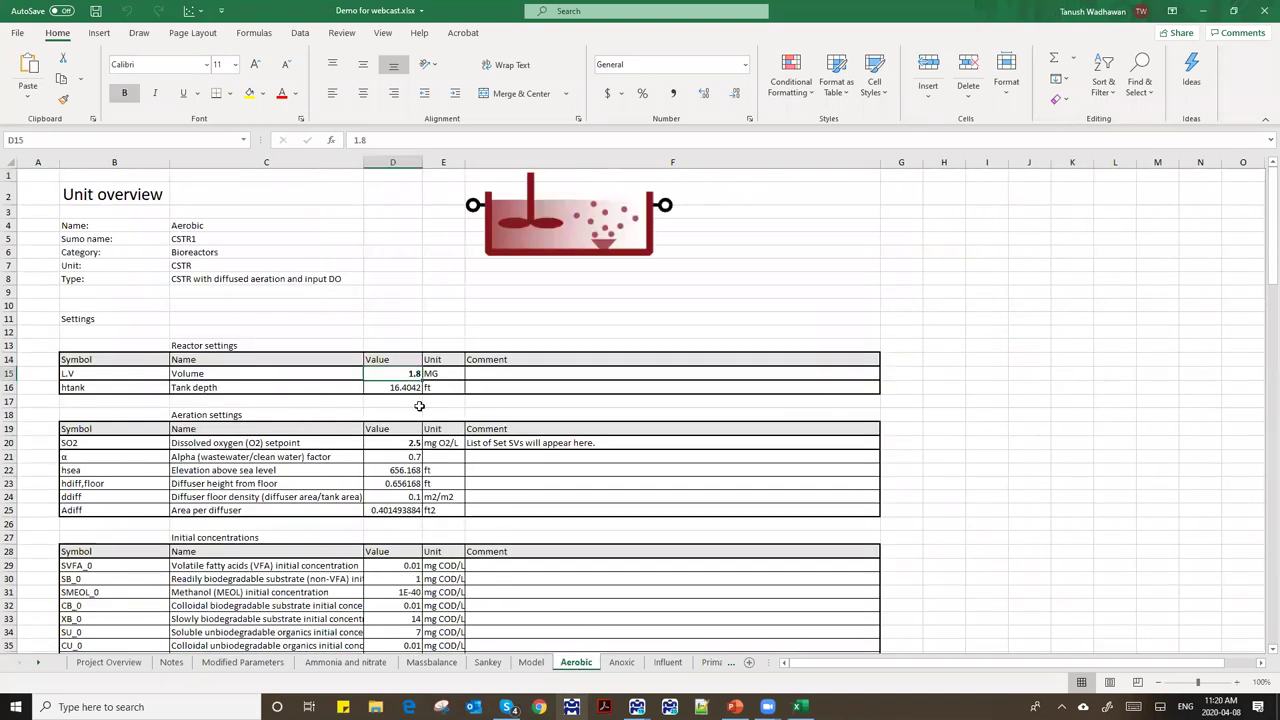
left_click(404, 445)
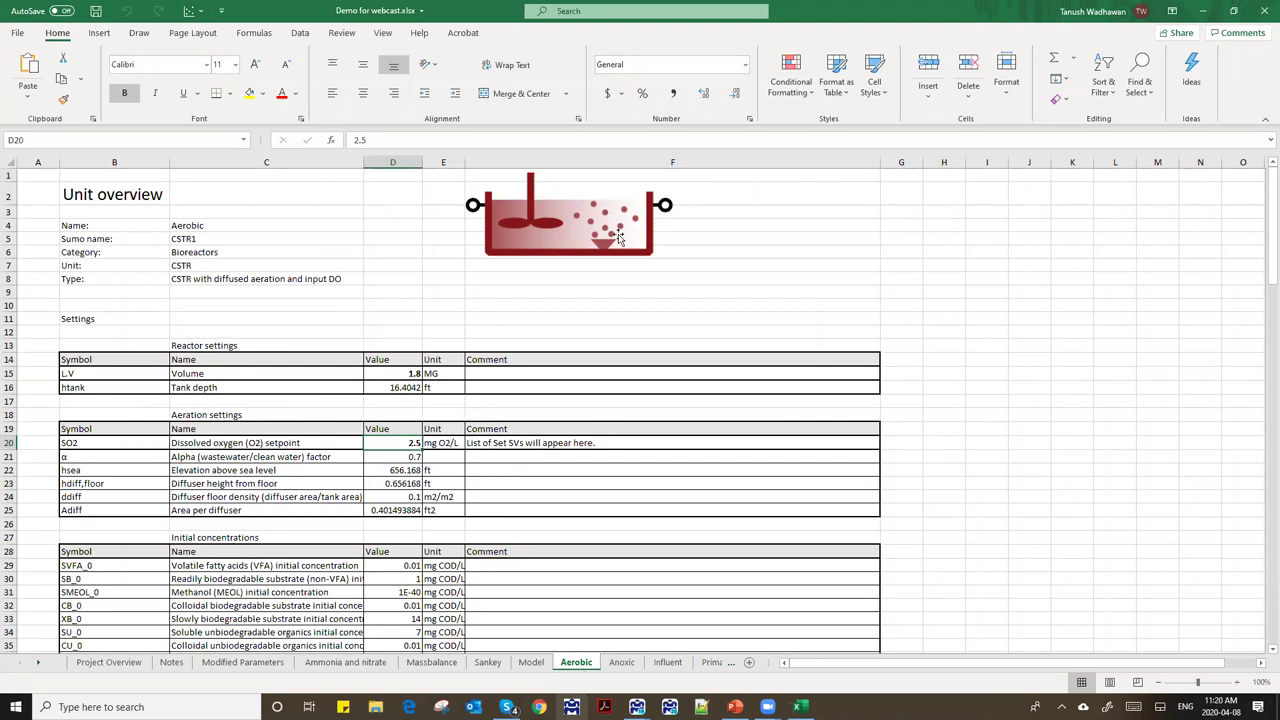
left_click(1262, 8)
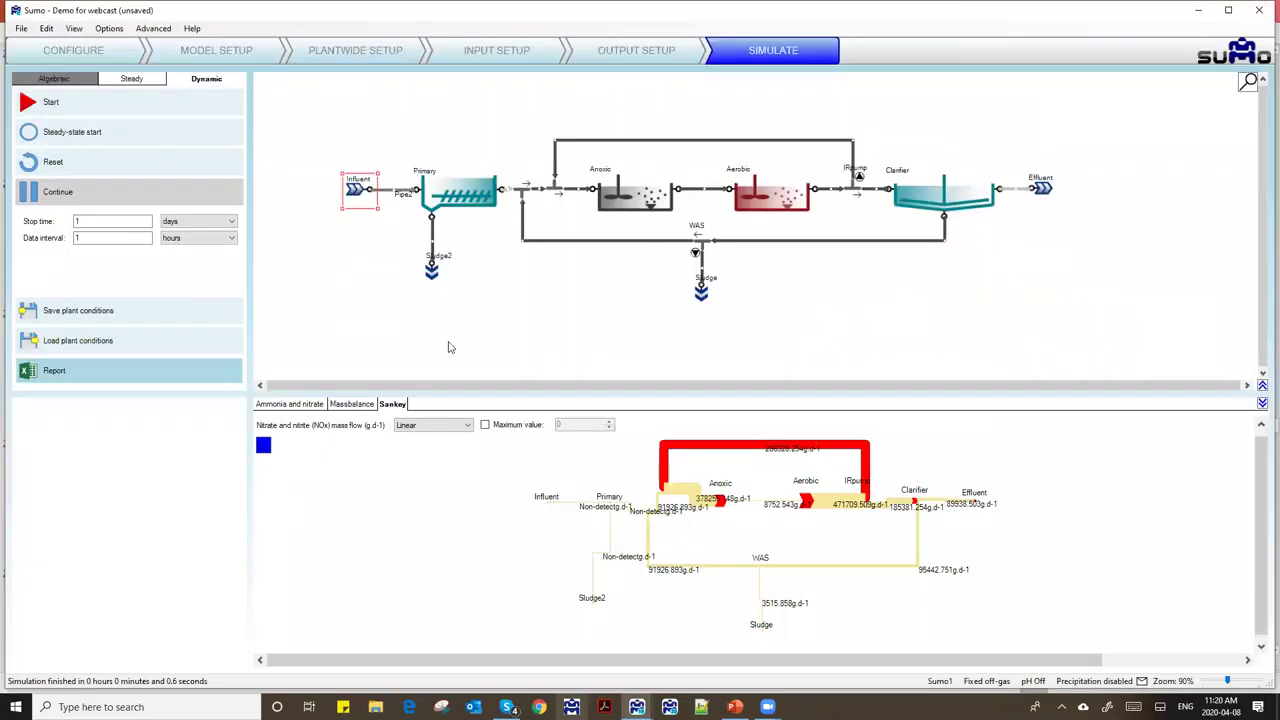
- Switch to the Sumo demo notes, review the remaining tasks, and widen and reposition the notes window to read them
mouse_move(636, 705)
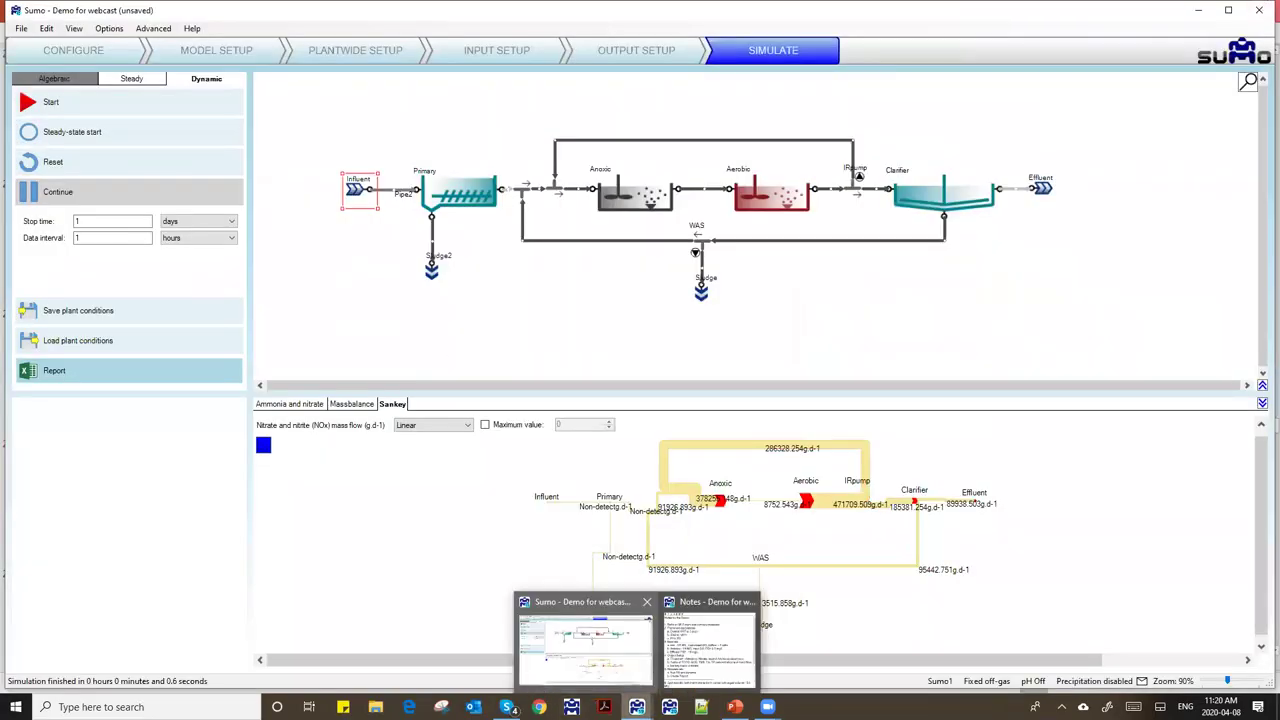
left_click(713, 671)
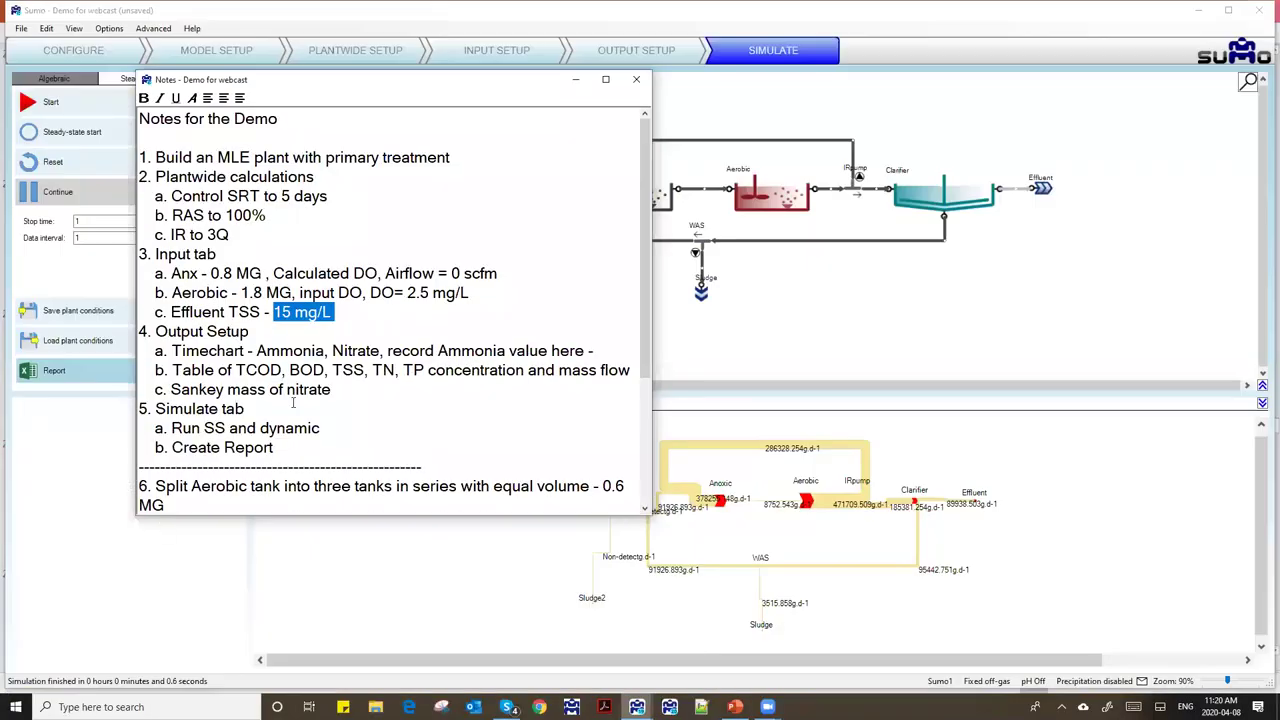
scroll(293, 403, "down", 3)
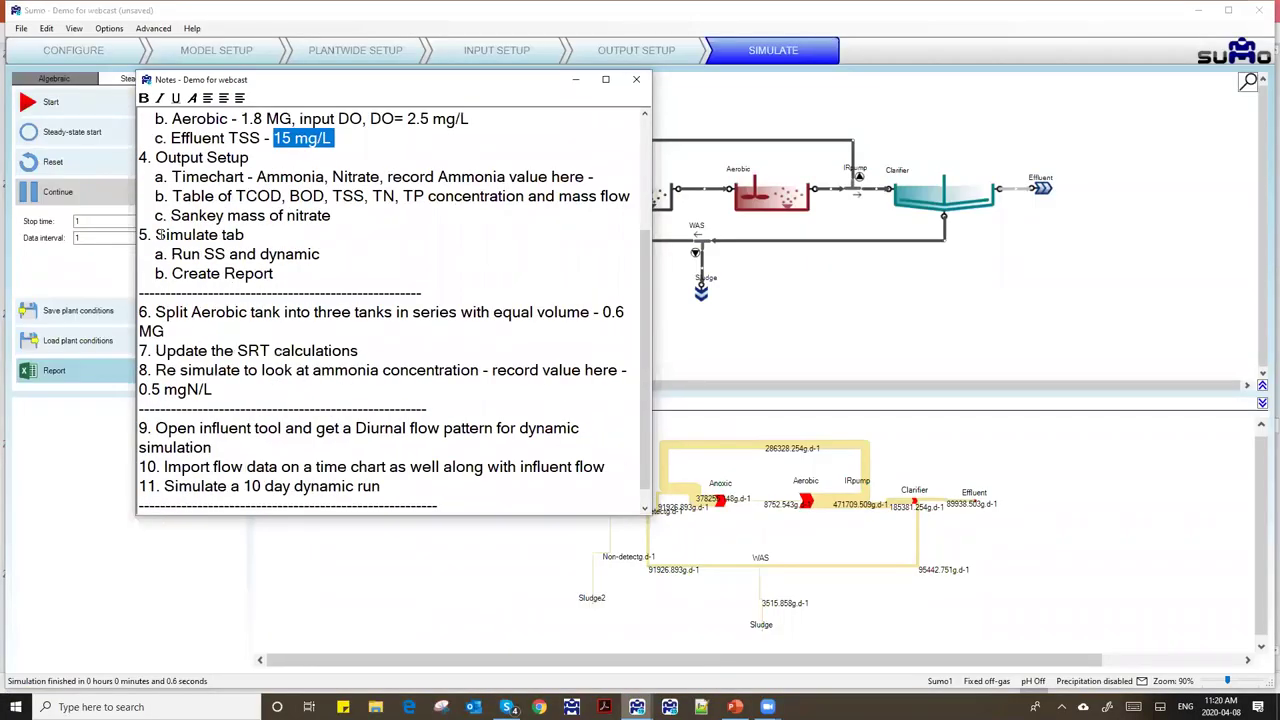
left_click_drag(171, 254, 219, 254)
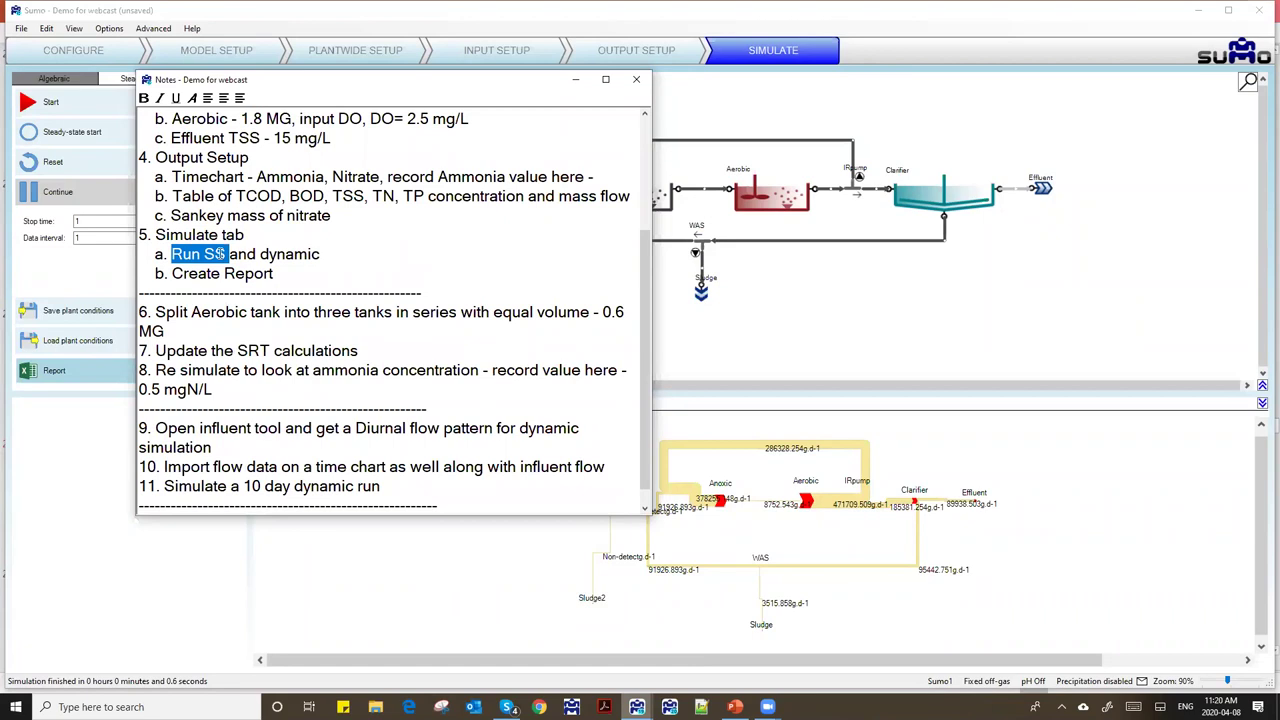
scroll(314, 280, "up", 1)
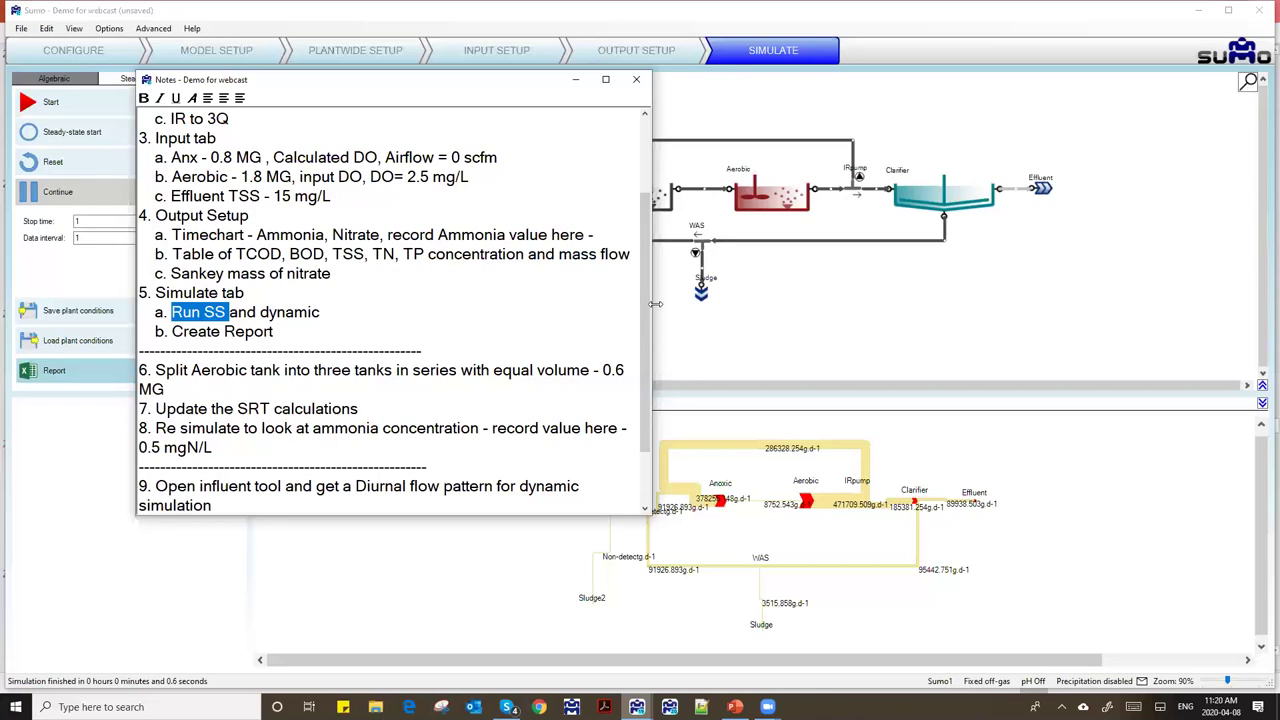
left_click_drag(654, 303, 885, 303)
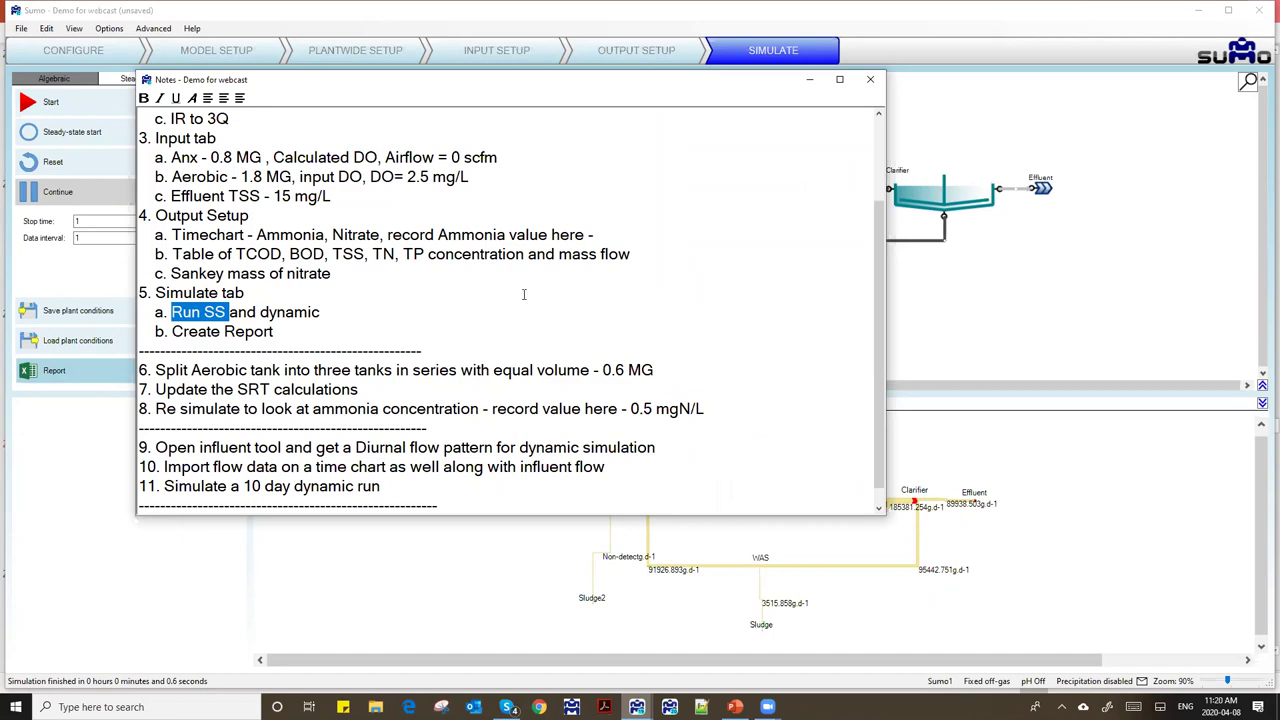
left_click_drag(435, 80, 589, 152)
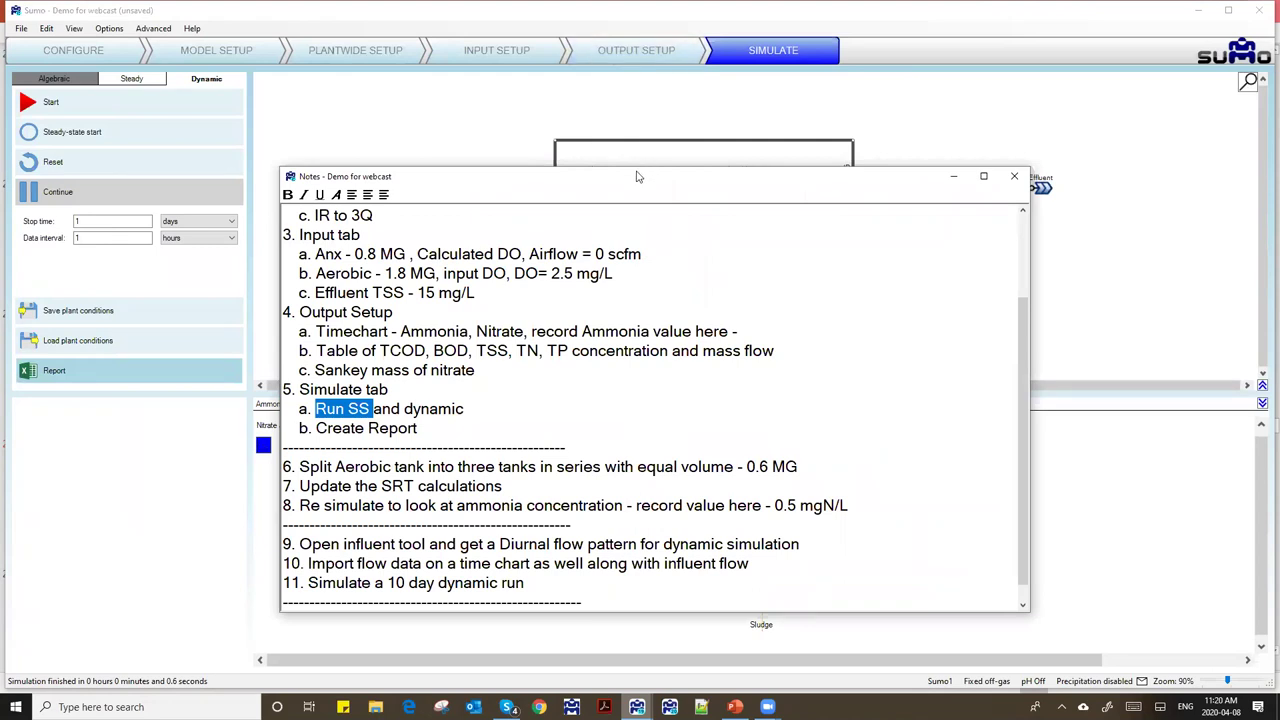
- Show the Ammonia and nitrate timechart in the output setup, enlarge the chart area and read the effluent total ammonia value
left_click(620, 73)
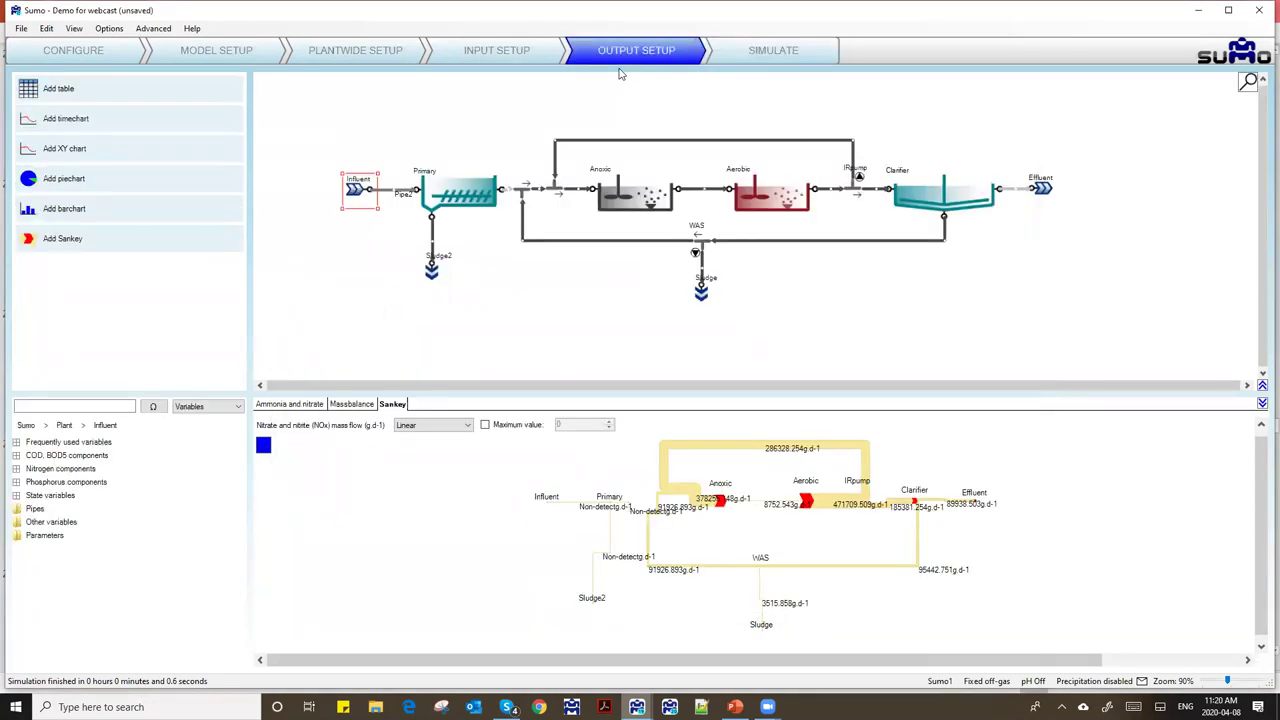
left_click(294, 406)
left_click_drag(440, 394, 436, 281)
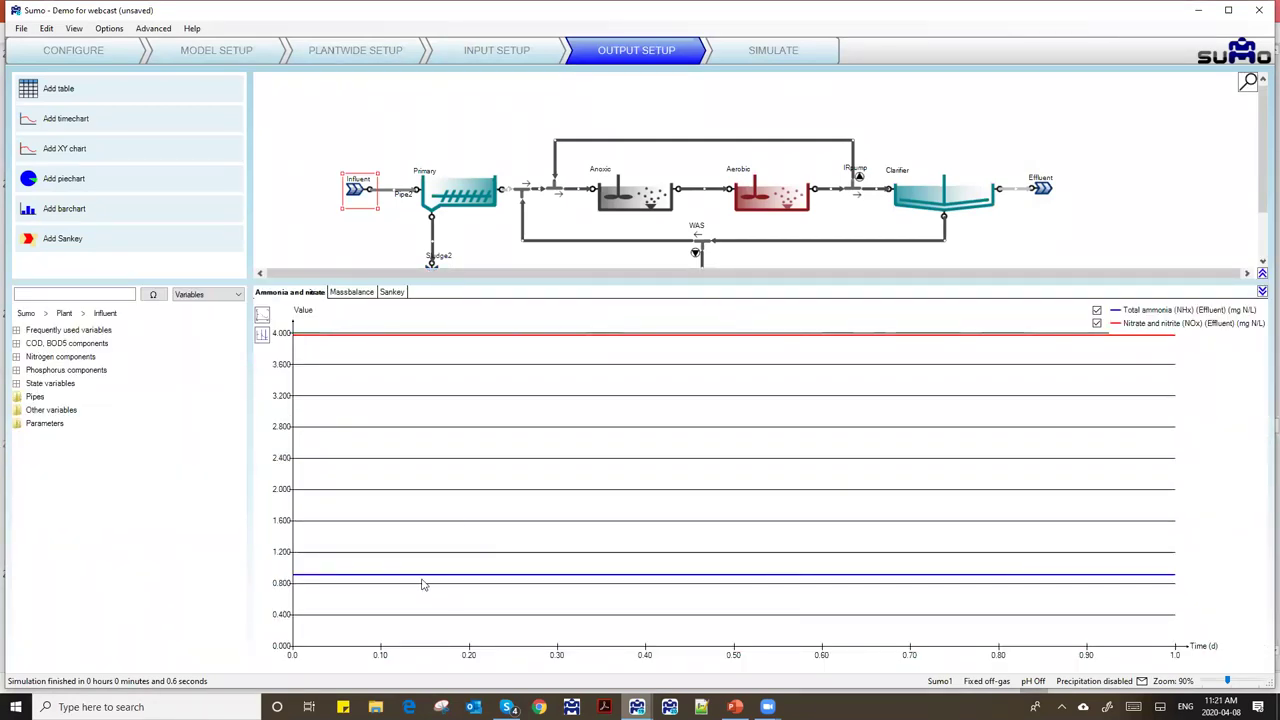
mouse_move(423, 581)
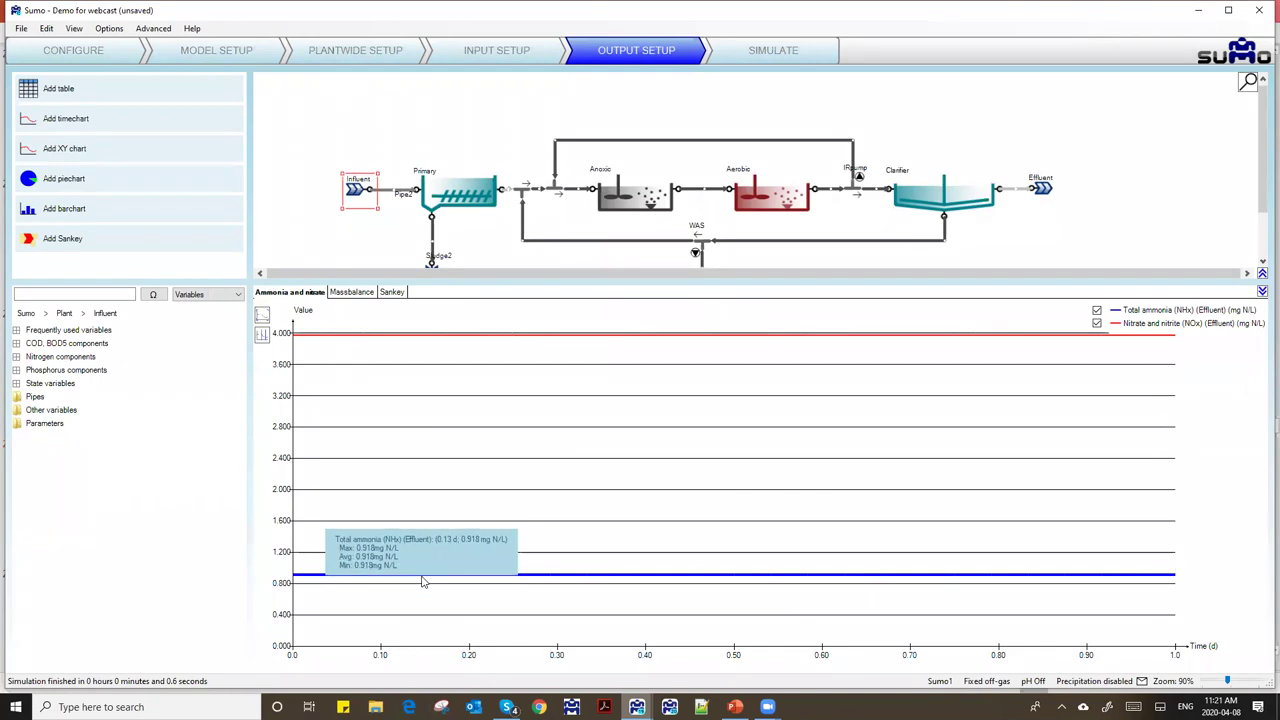
- Record the ammonia value 0.918 mgN/L in the notes' Timechart line and minimize the notes
key("alt+Tab")
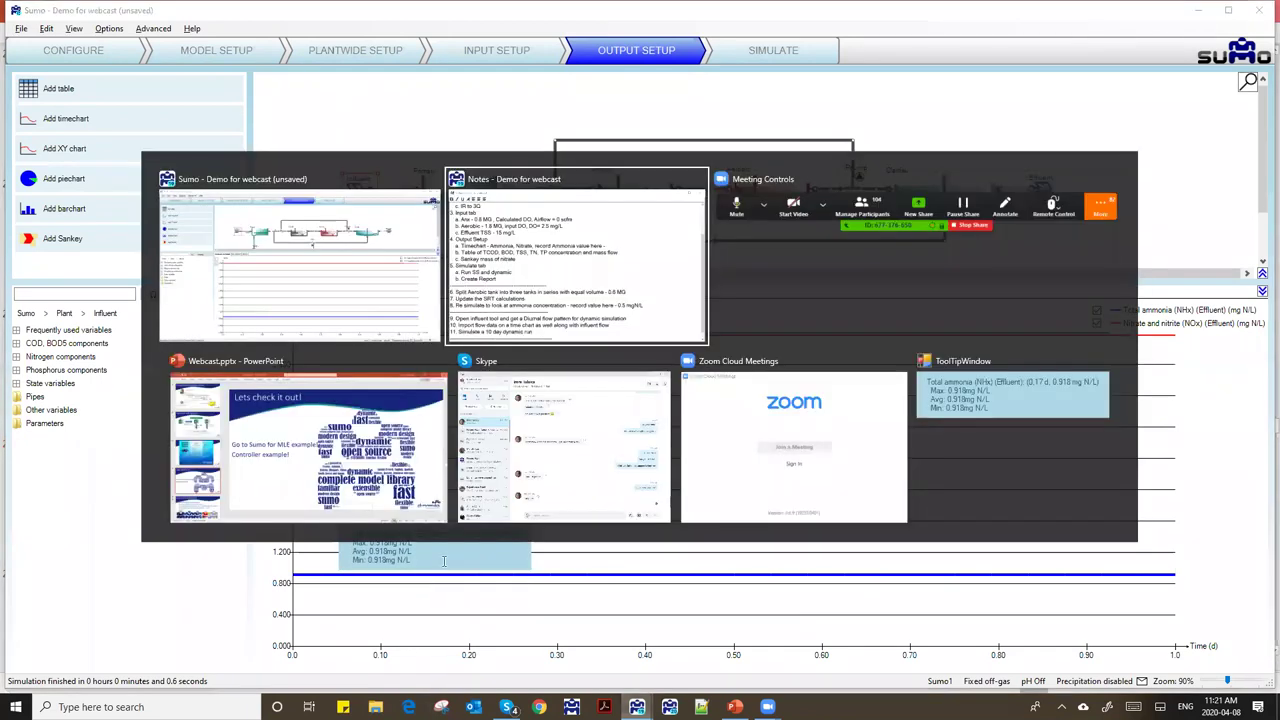
left_click(752, 333)
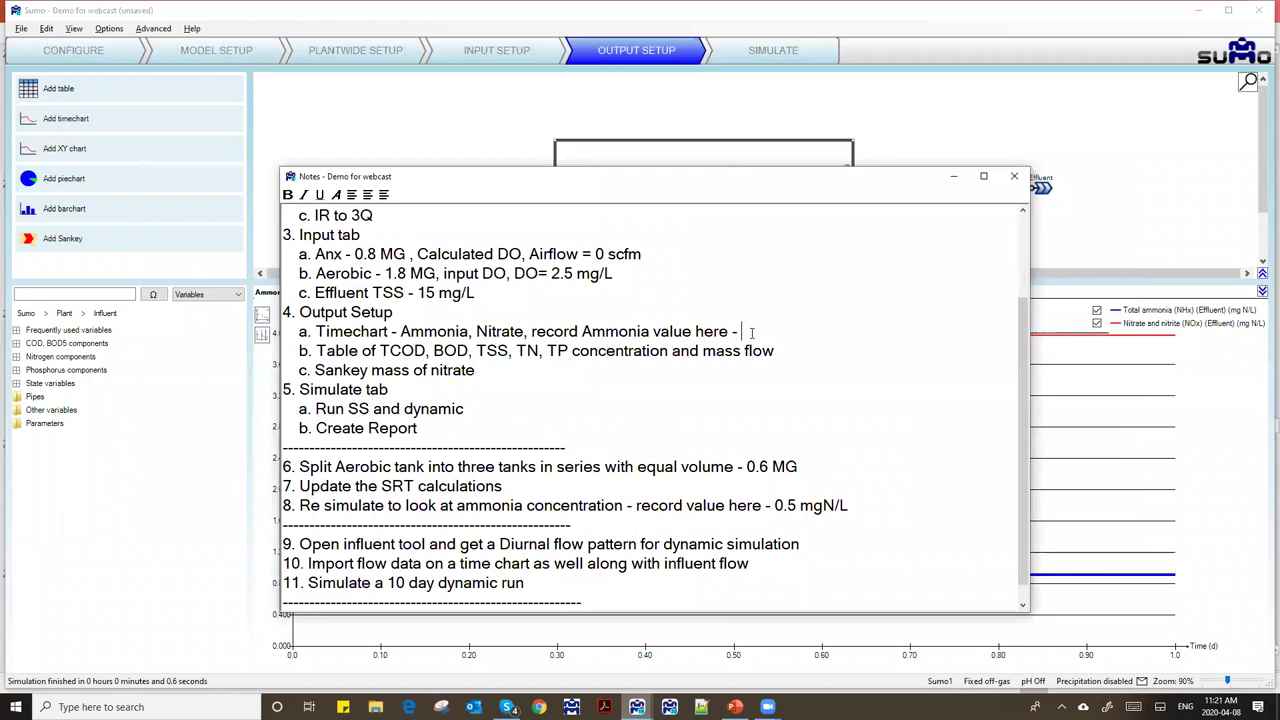
type("0.918 mgN/L")
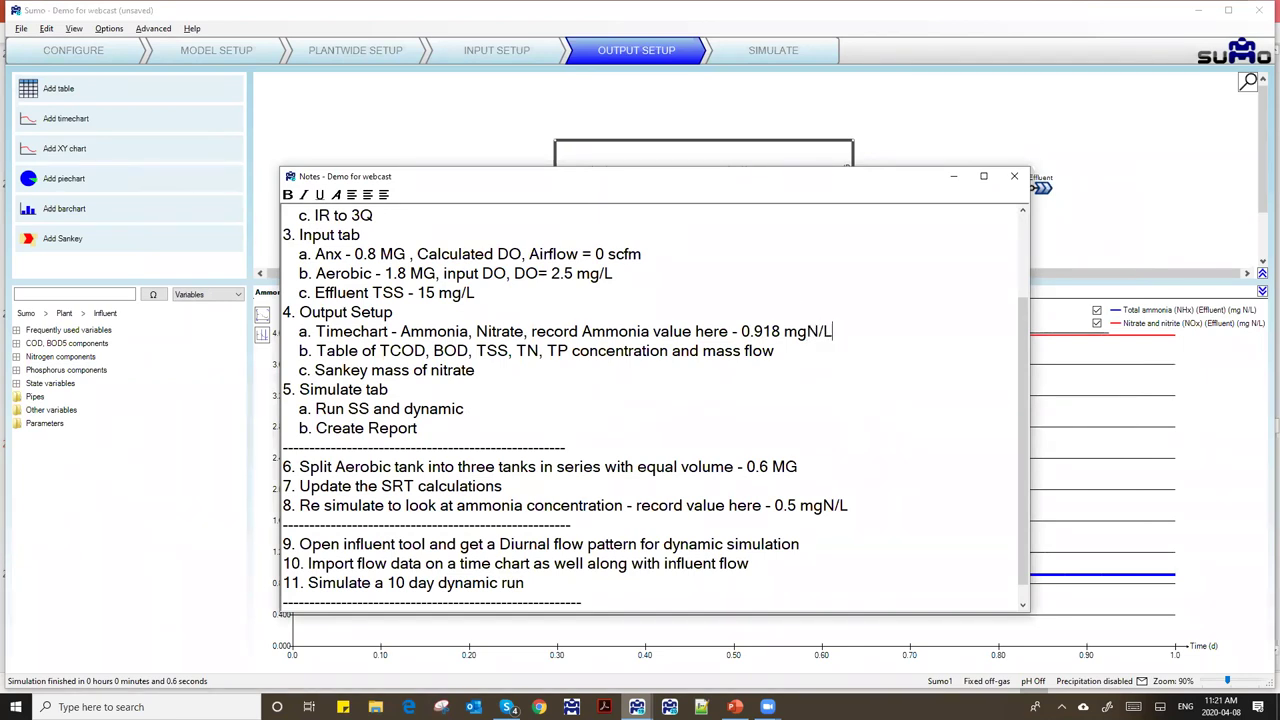
left_click(952, 179)
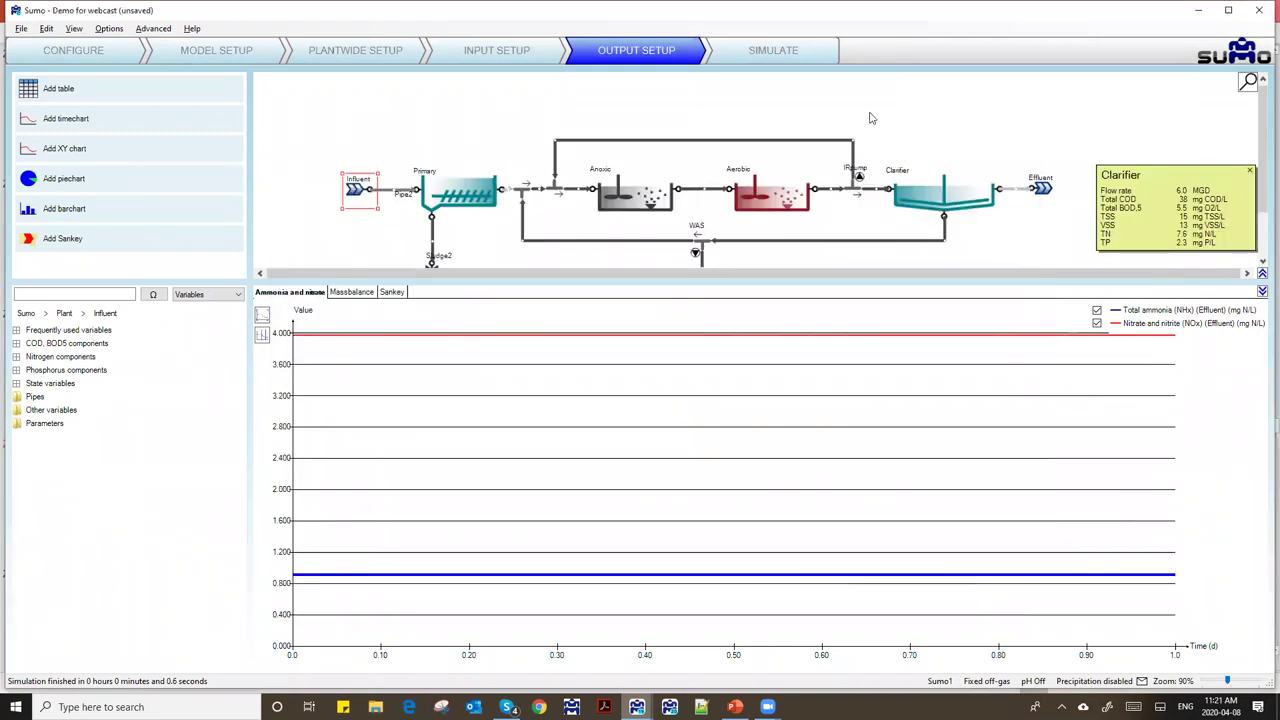
- In the plant configuration, shift the Aerobic tank toward the Anoxic tank and move IRpump, Clarifier and Effluent downstream to make room
left_click(88, 58)
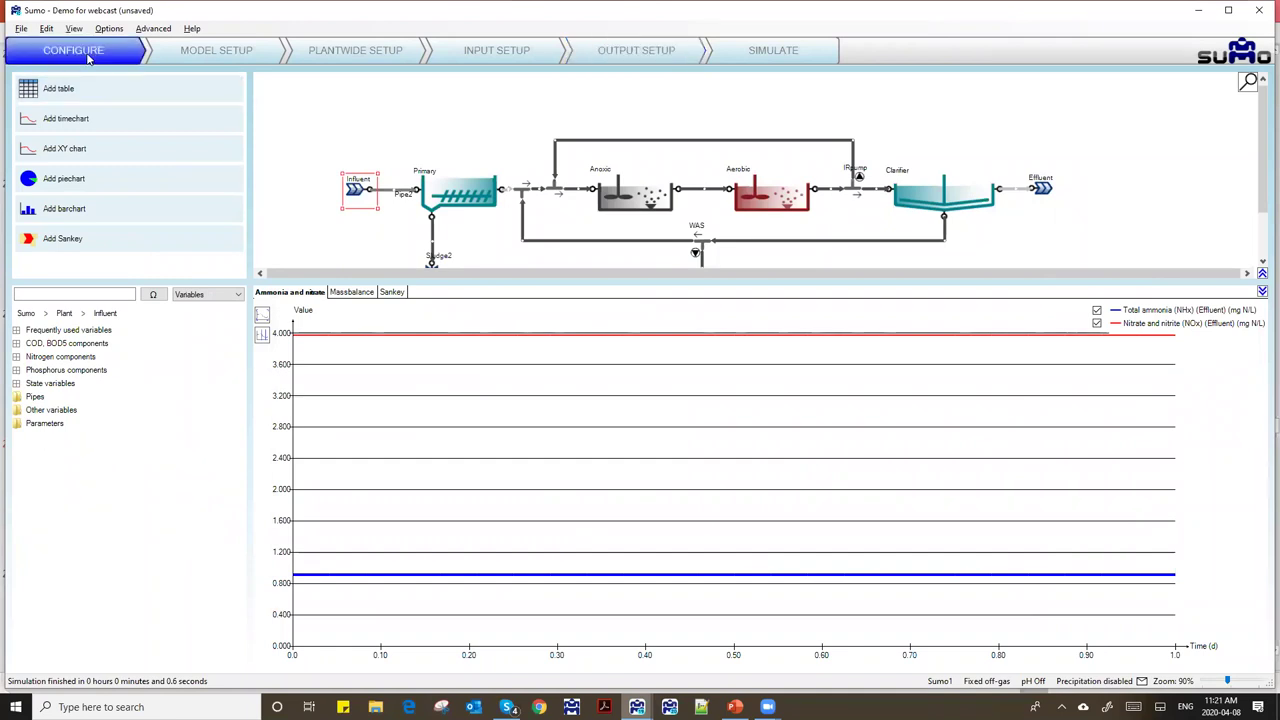
key("Print")
left_click_drag(189, 411, 189, 411)
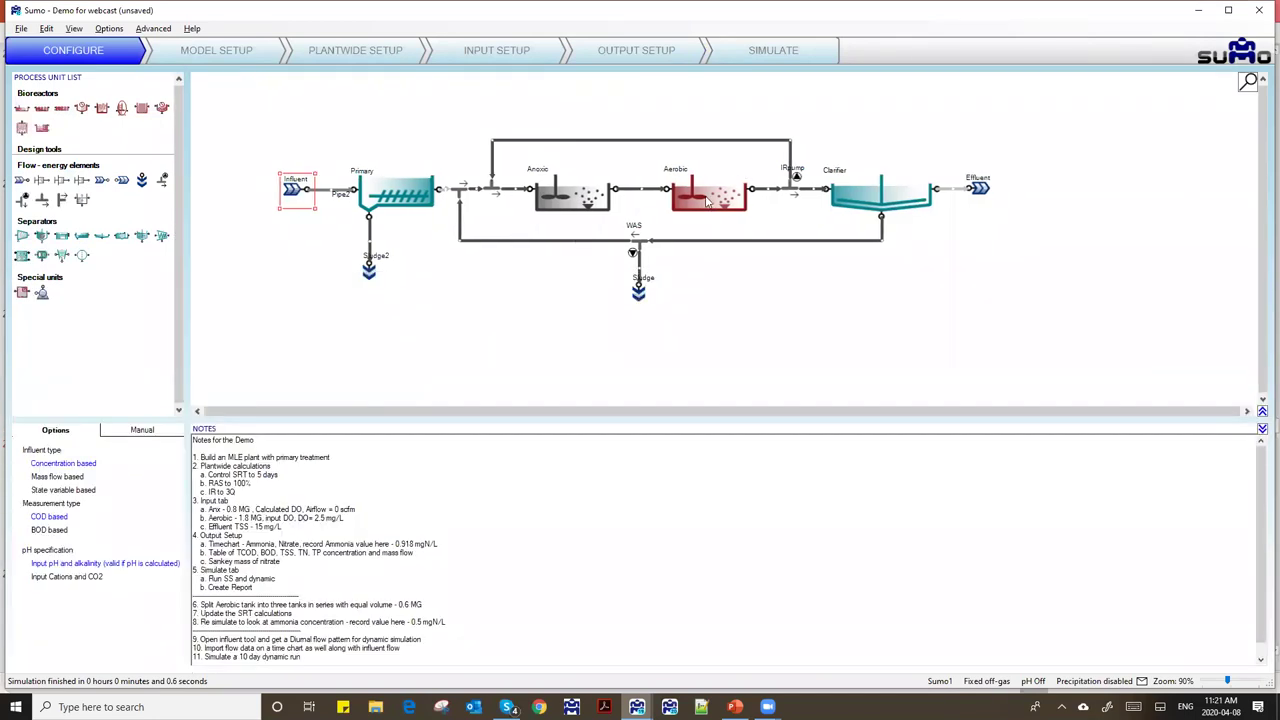
left_click_drag(706, 203, 674, 203)
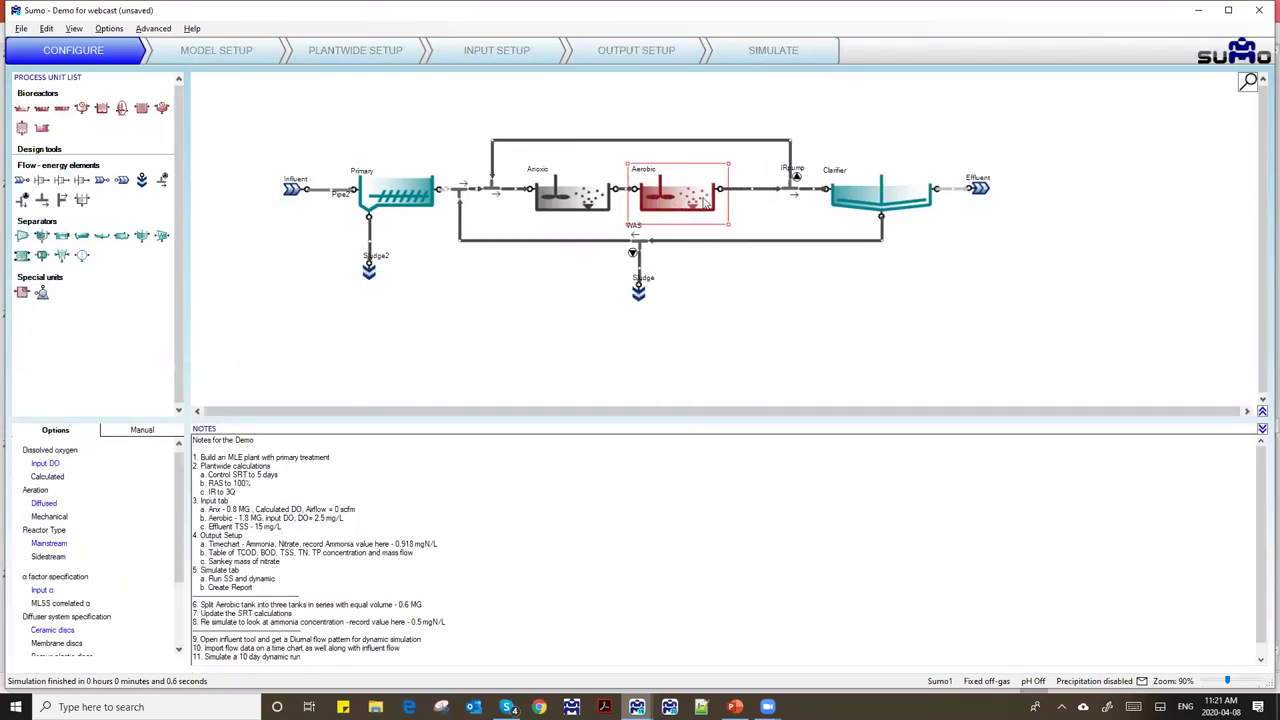
left_click_drag(769, 100, 1026, 280)
left_click_drag(908, 207, 1085, 196)
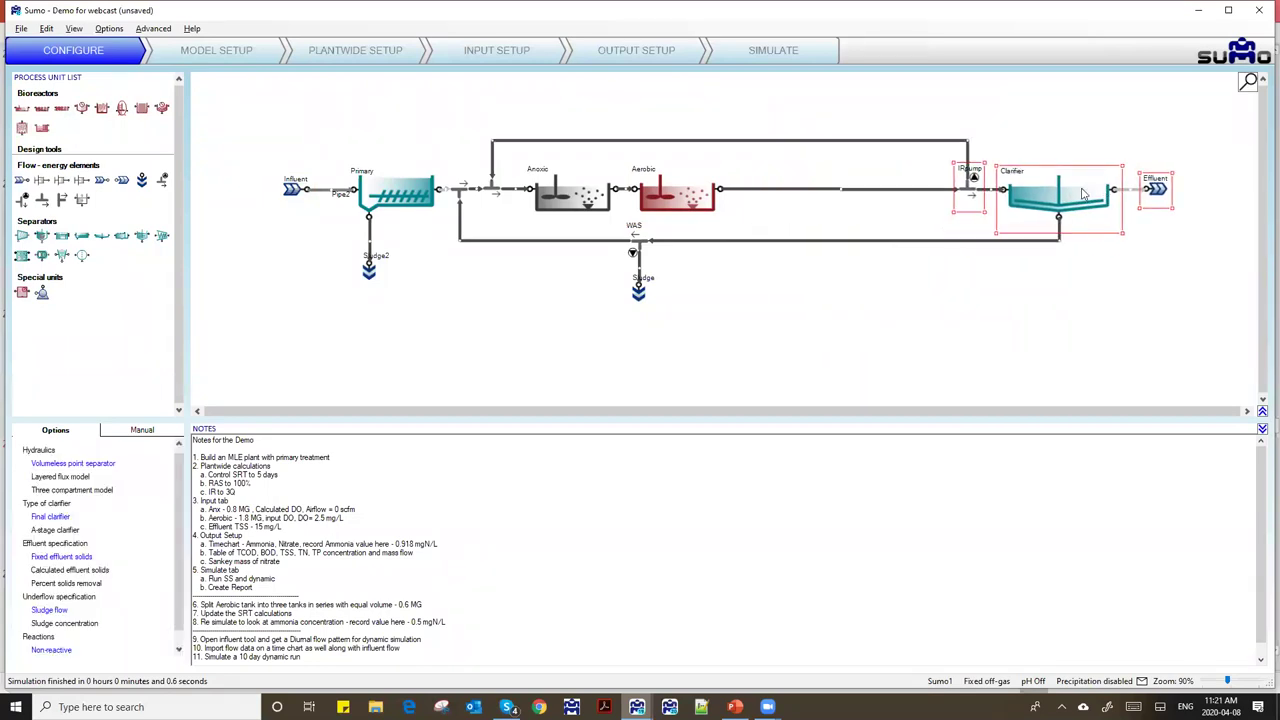
- Copy the Aerobic tank and paste it twice, placing the two copies beneath the gap between Aerobic and IRpump
left_click(676, 205)
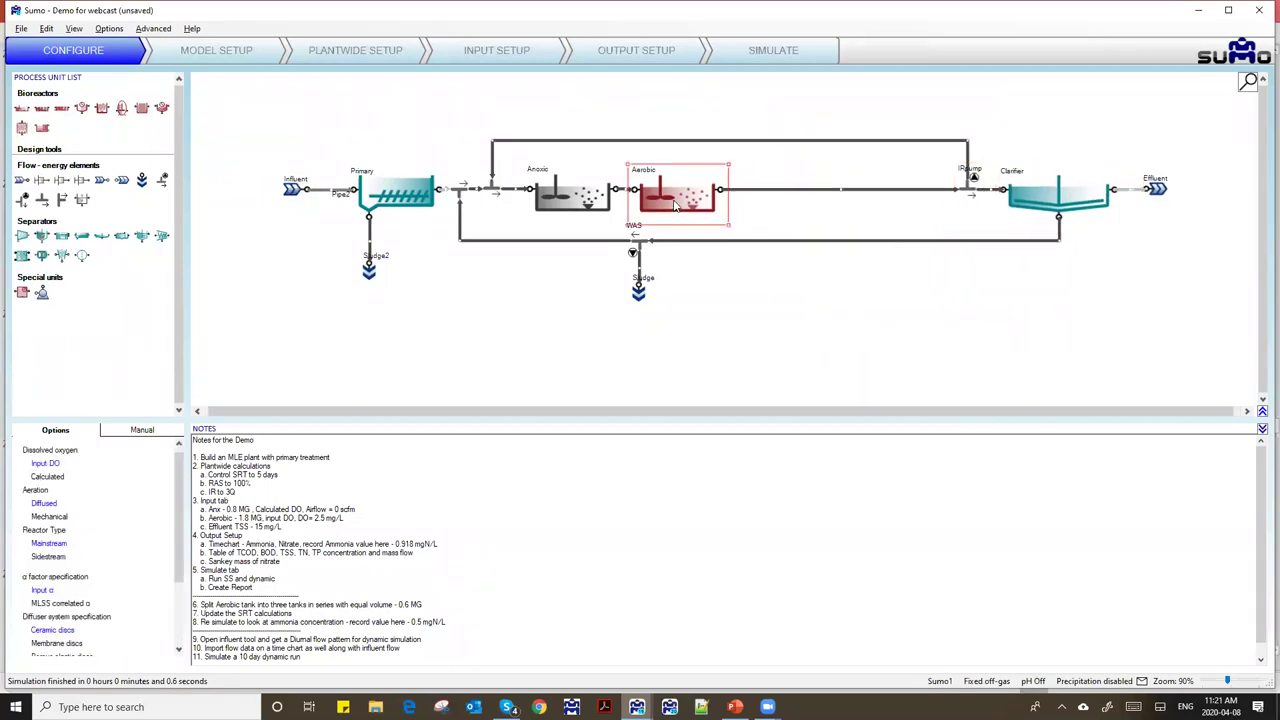
right_click(674, 205)
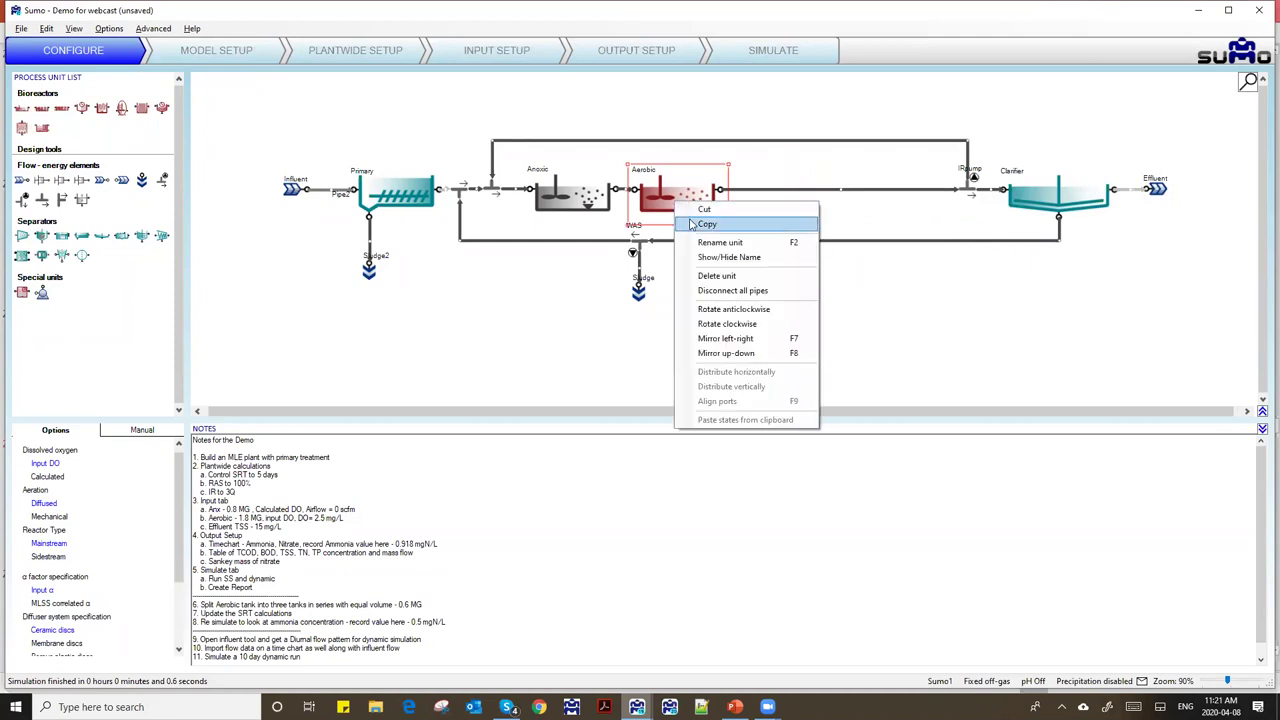
left_click(705, 224)
right_click(741, 275)
left_click(766, 280)
left_click_drag(773, 289, 773, 222)
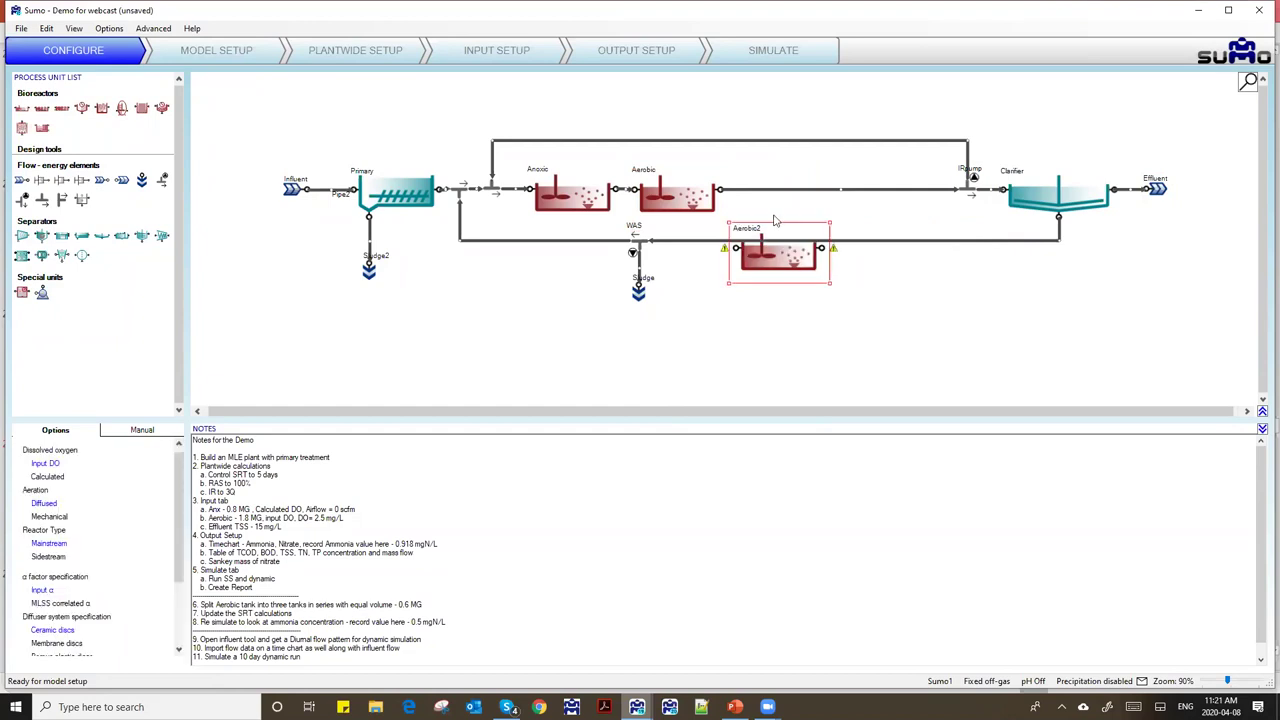
right_click(734, 281)
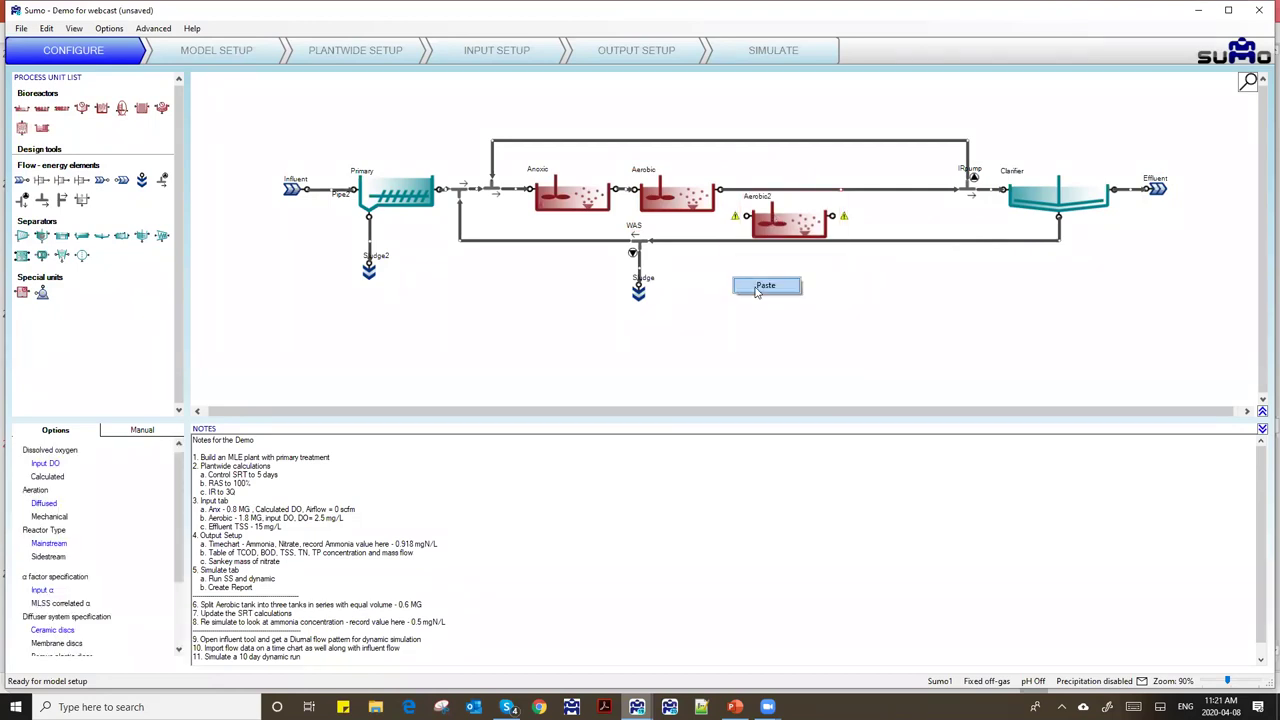
left_click(764, 286)
left_click_drag(780, 303, 930, 280)
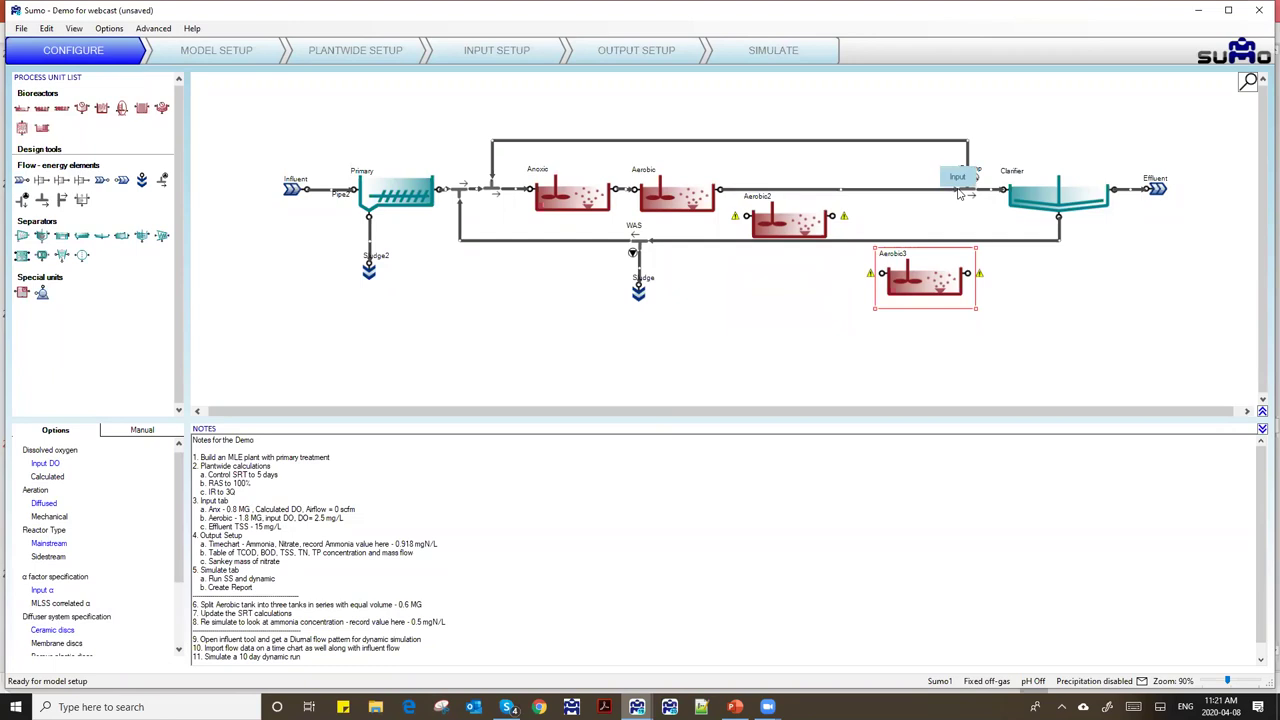
- Connect the two copied aerobic tanks in series between the original Aerobic tank and IRpump, aligned with the main flow line
left_click_drag(958, 194, 770, 203)
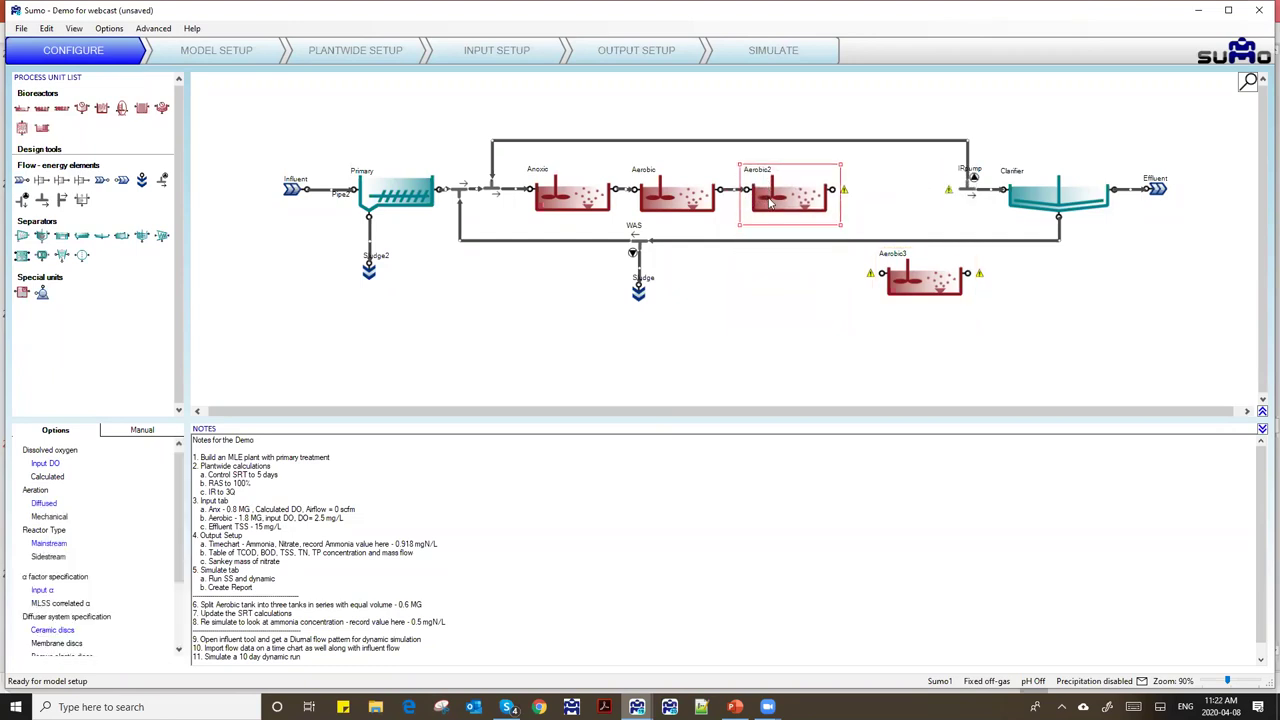
left_click_drag(918, 280, 890, 196)
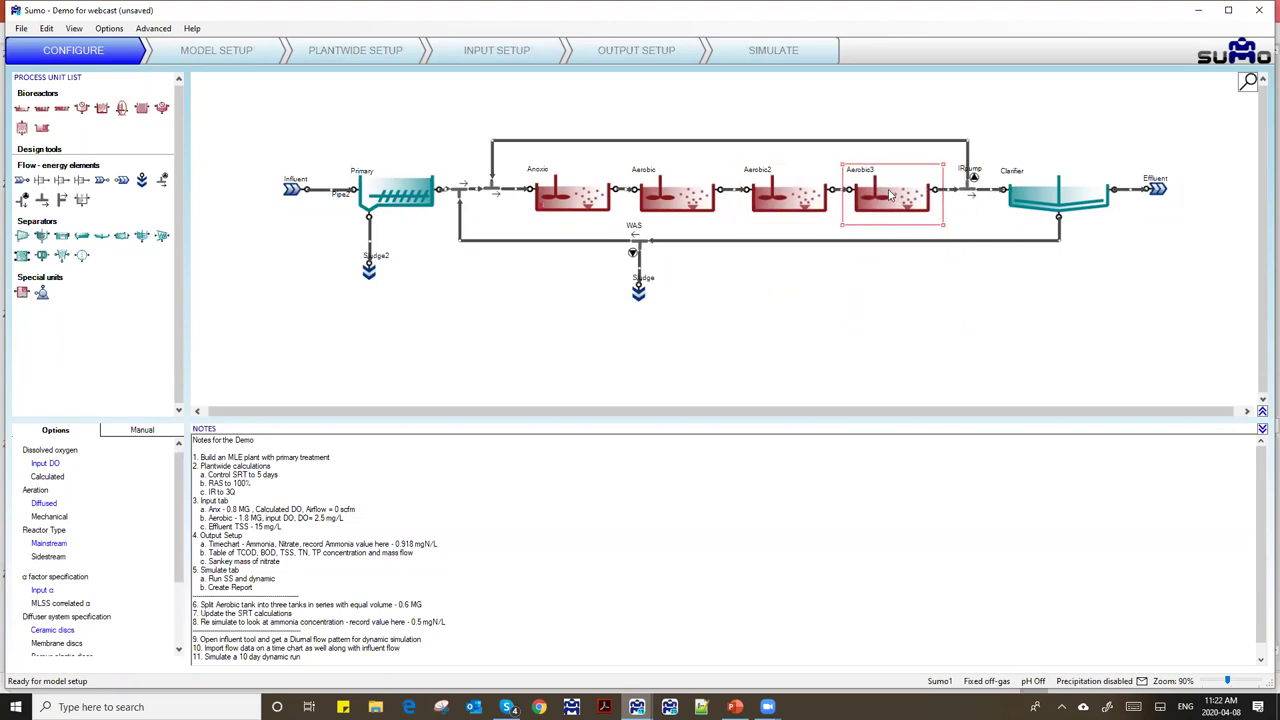
left_click(827, 305)
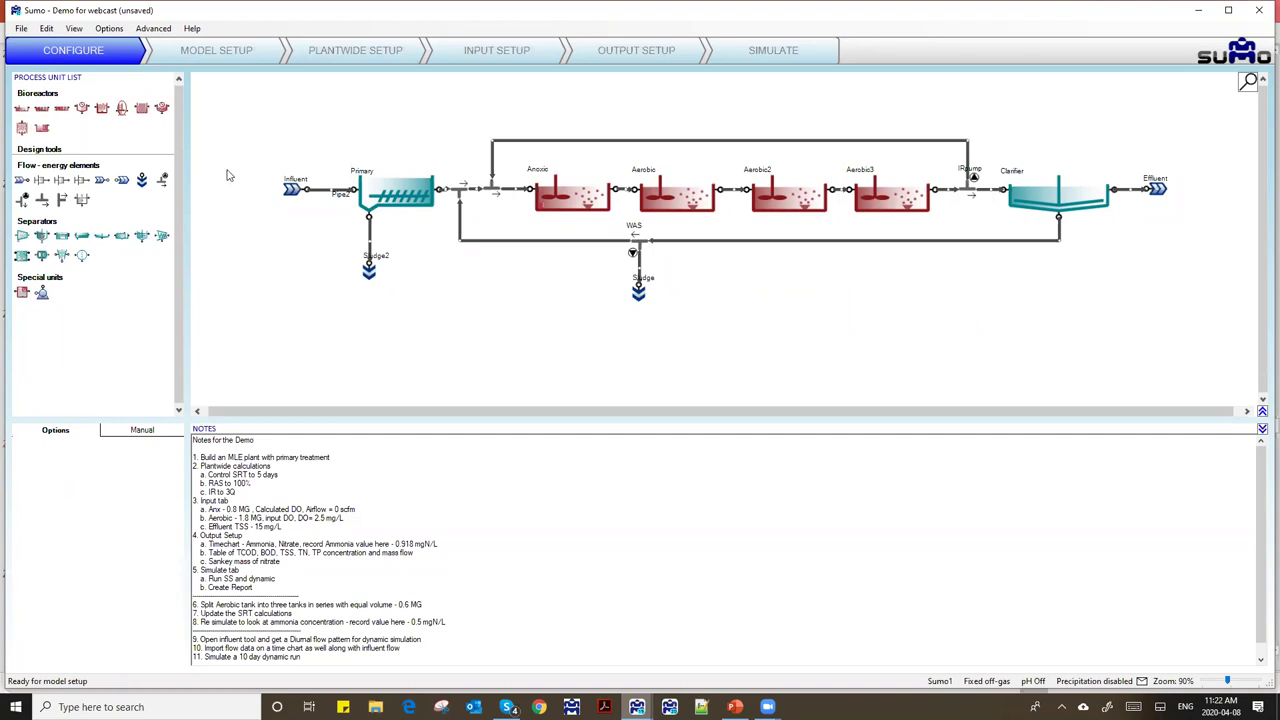
left_click(45, 29)
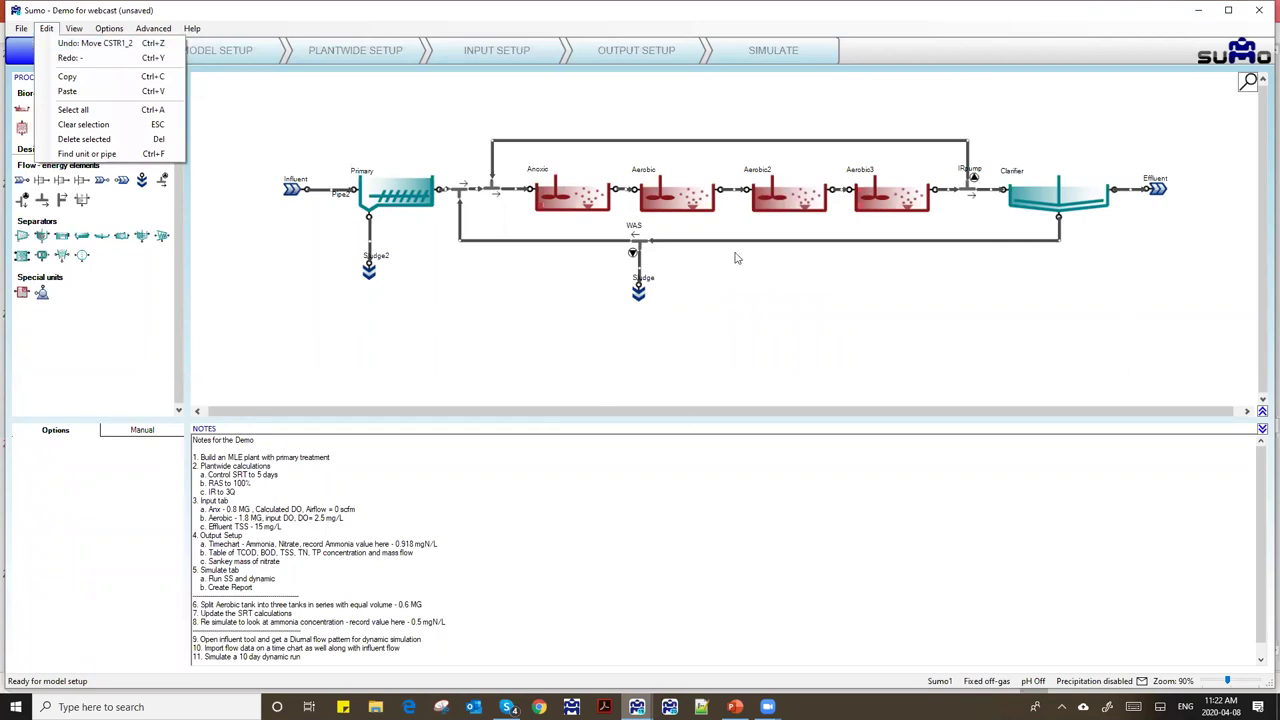
left_click(661, 298)
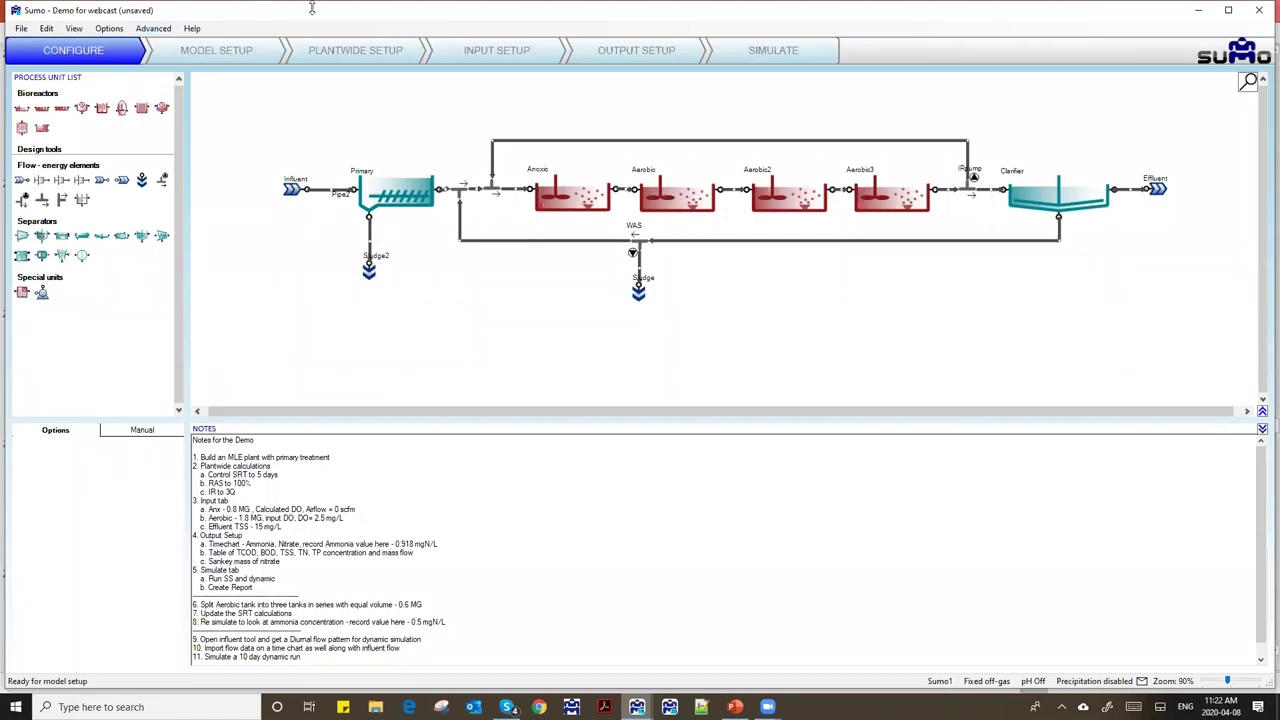
- In the plantwide setup, add Aerobic2 and Aerobic3 to both the TotalSRT and the Aerobic SRT calculations
left_click(330, 50)
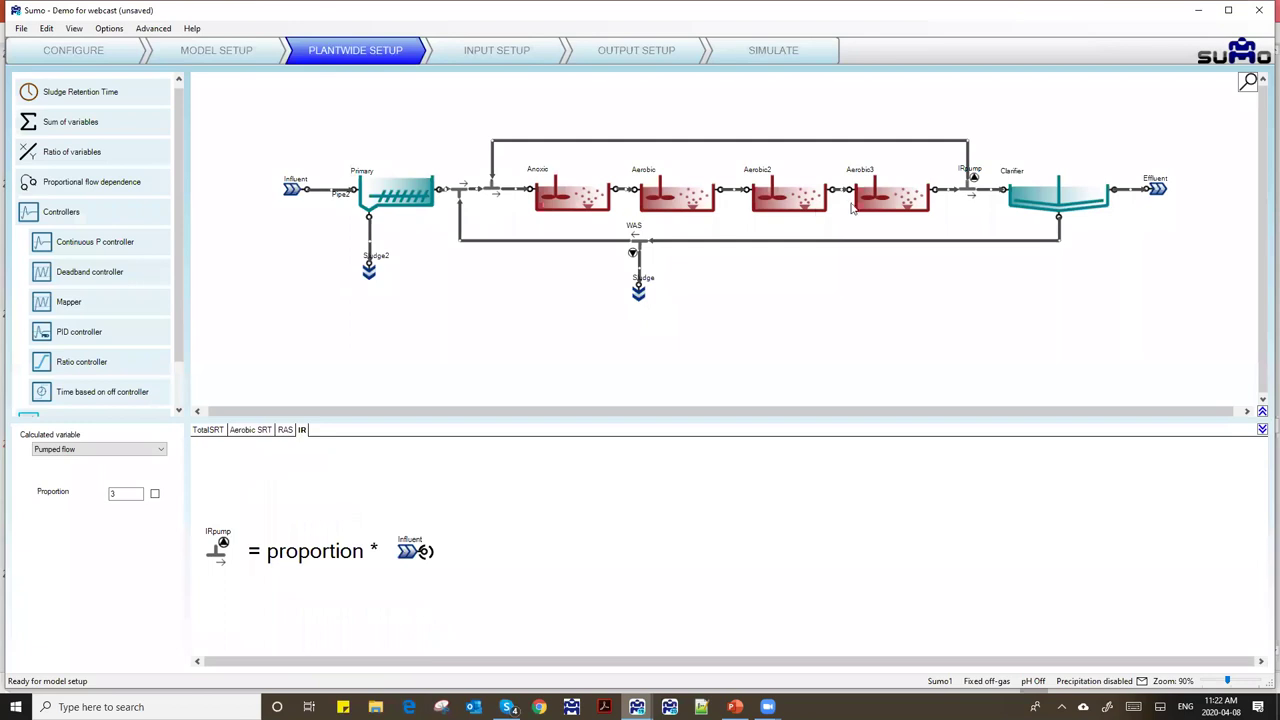
left_click(209, 430)
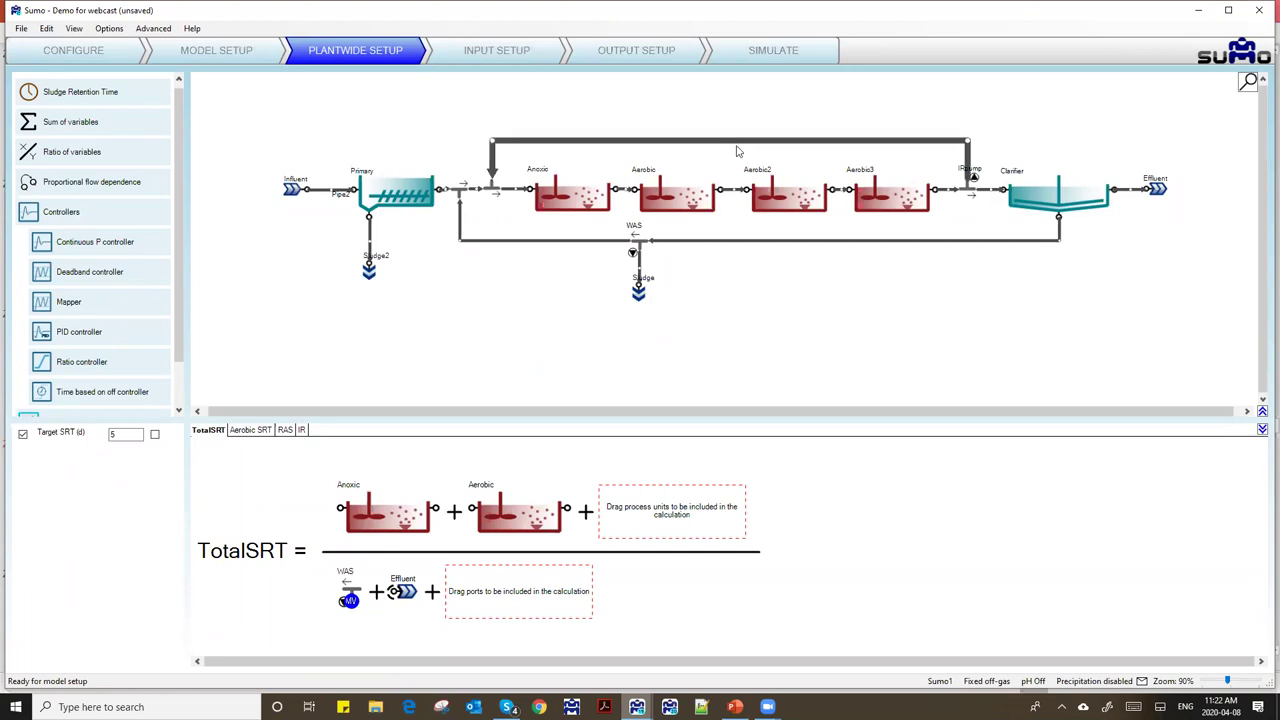
left_click(772, 222)
left_click_drag(888, 222, 942, 235)
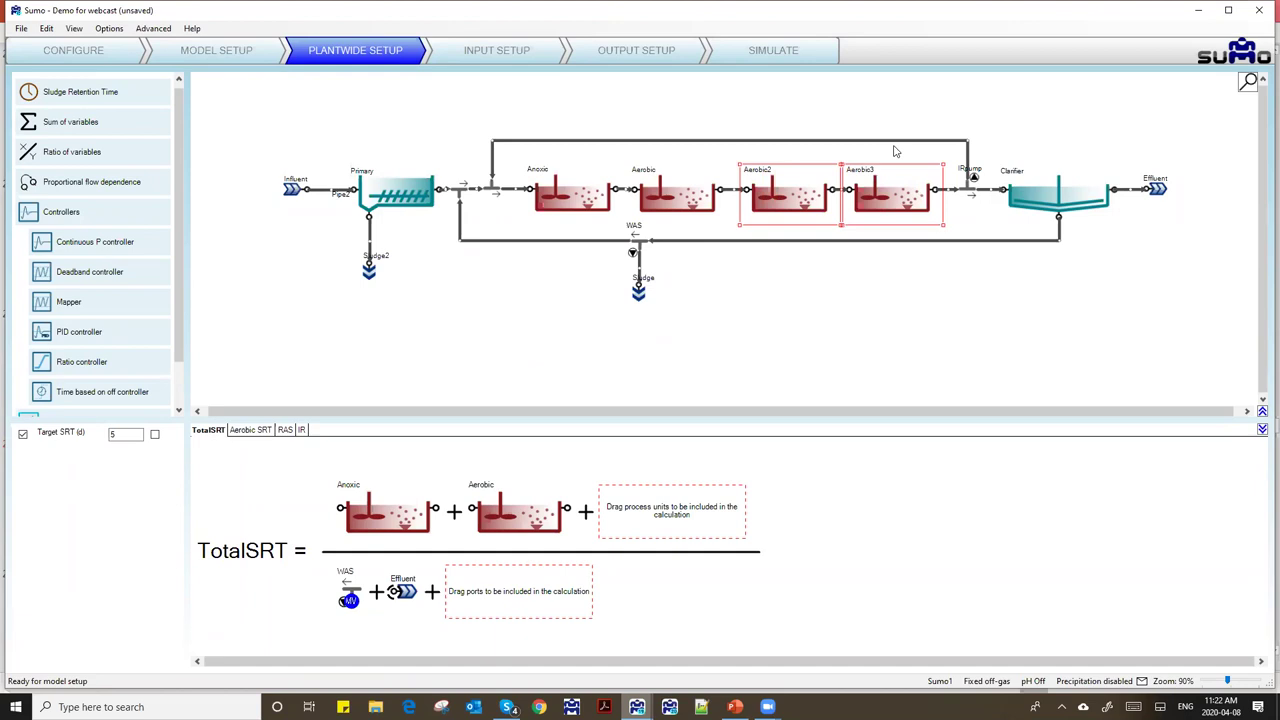
left_click_drag(890, 190, 657, 509)
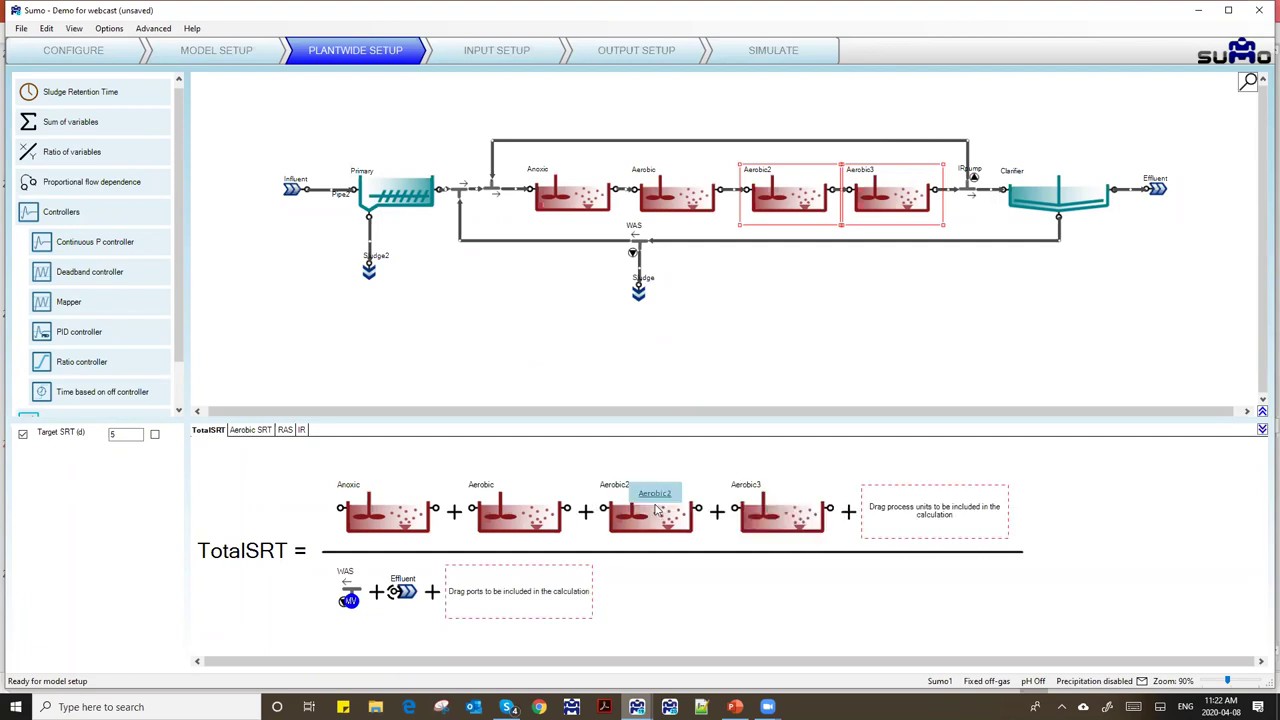
left_click(250, 430)
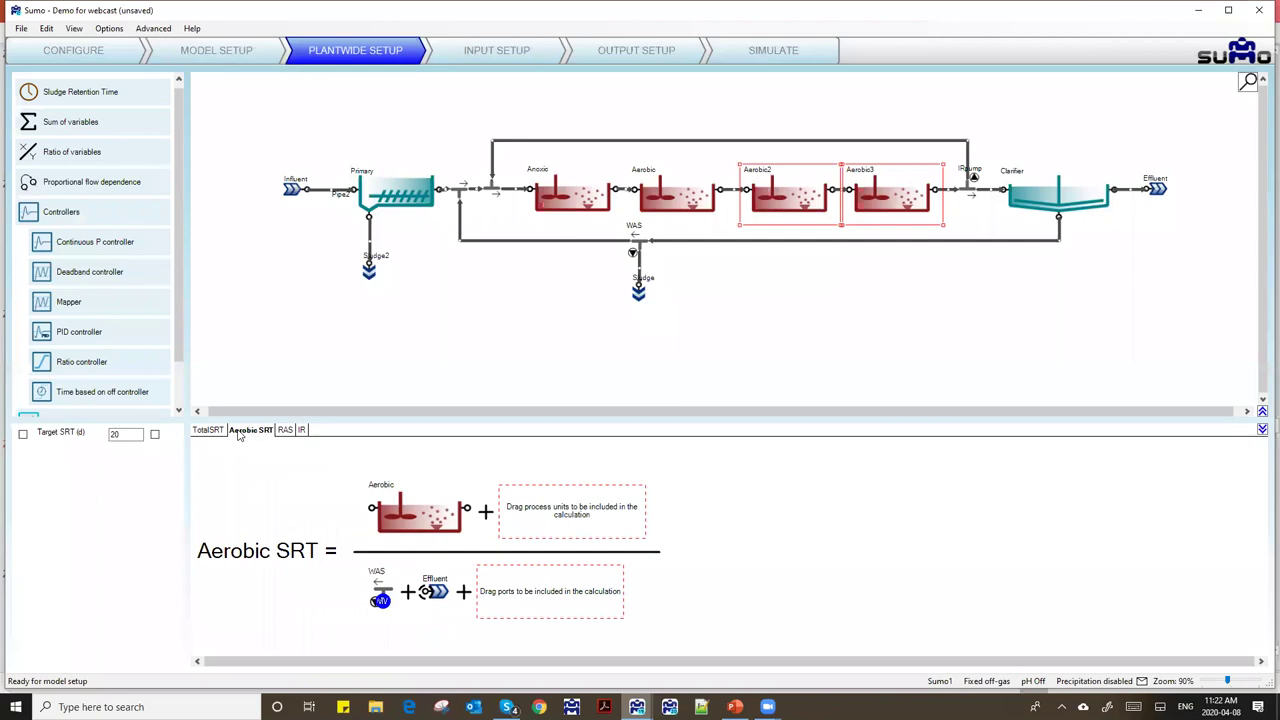
left_click_drag(790, 198, 572, 520)
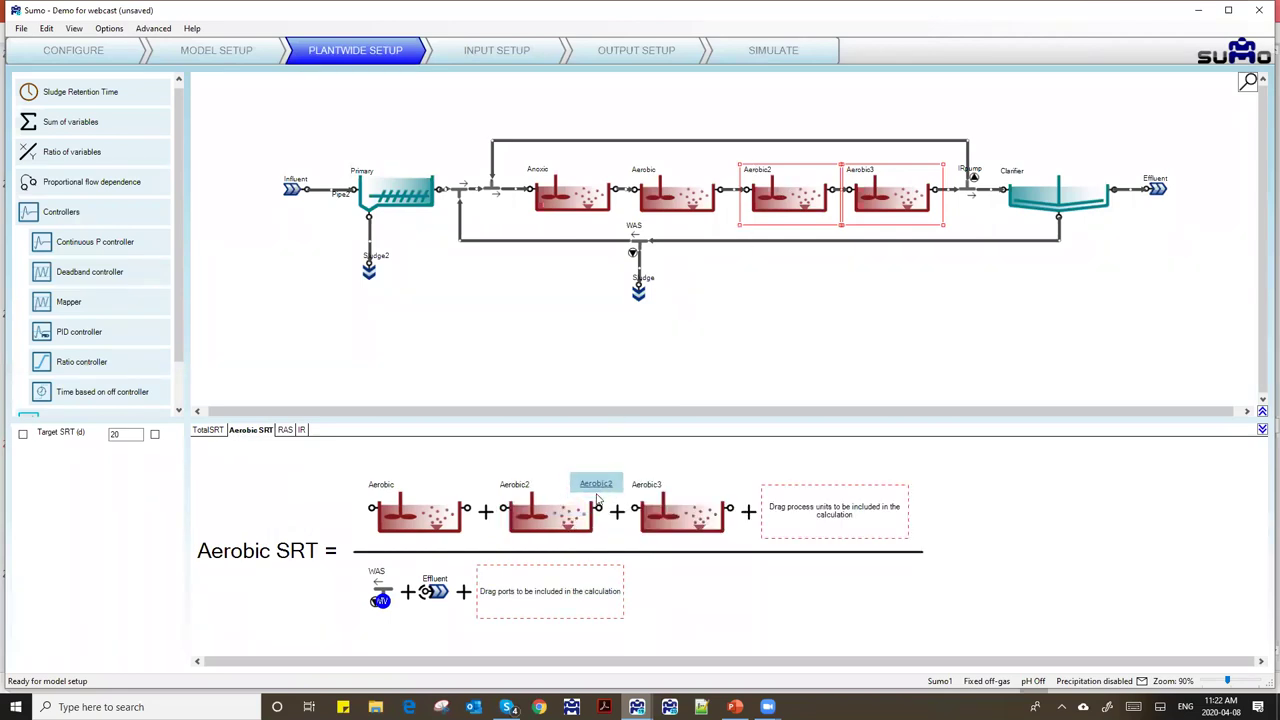
- Open the input setup and review the demo notes' items on the tank split volume, SRT update and re-simulation
left_click(501, 47)
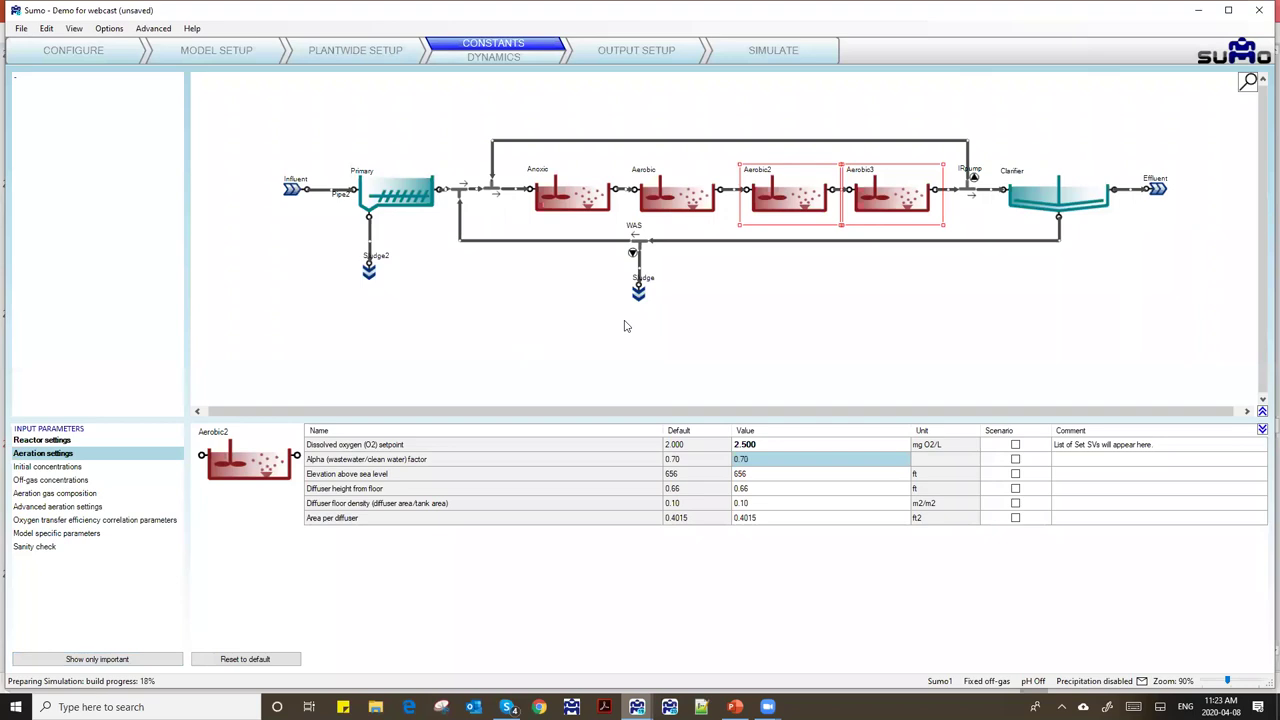
mouse_move(638, 706)
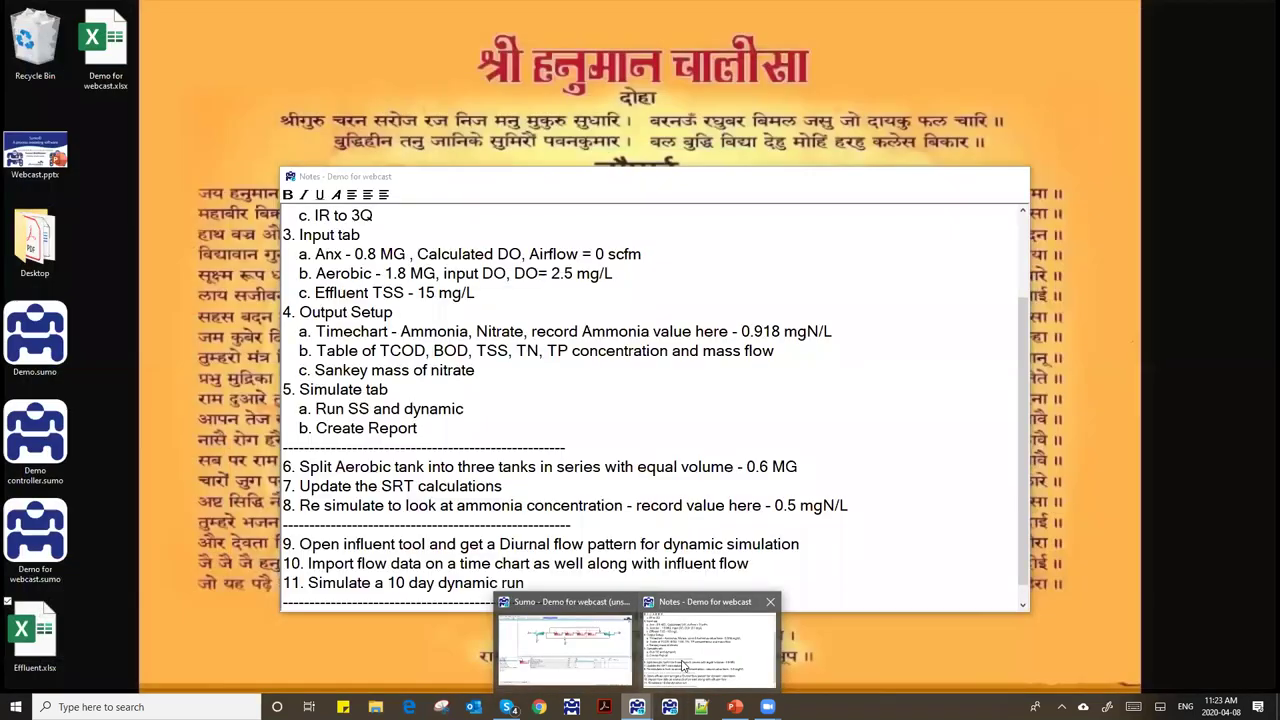
left_click(683, 665)
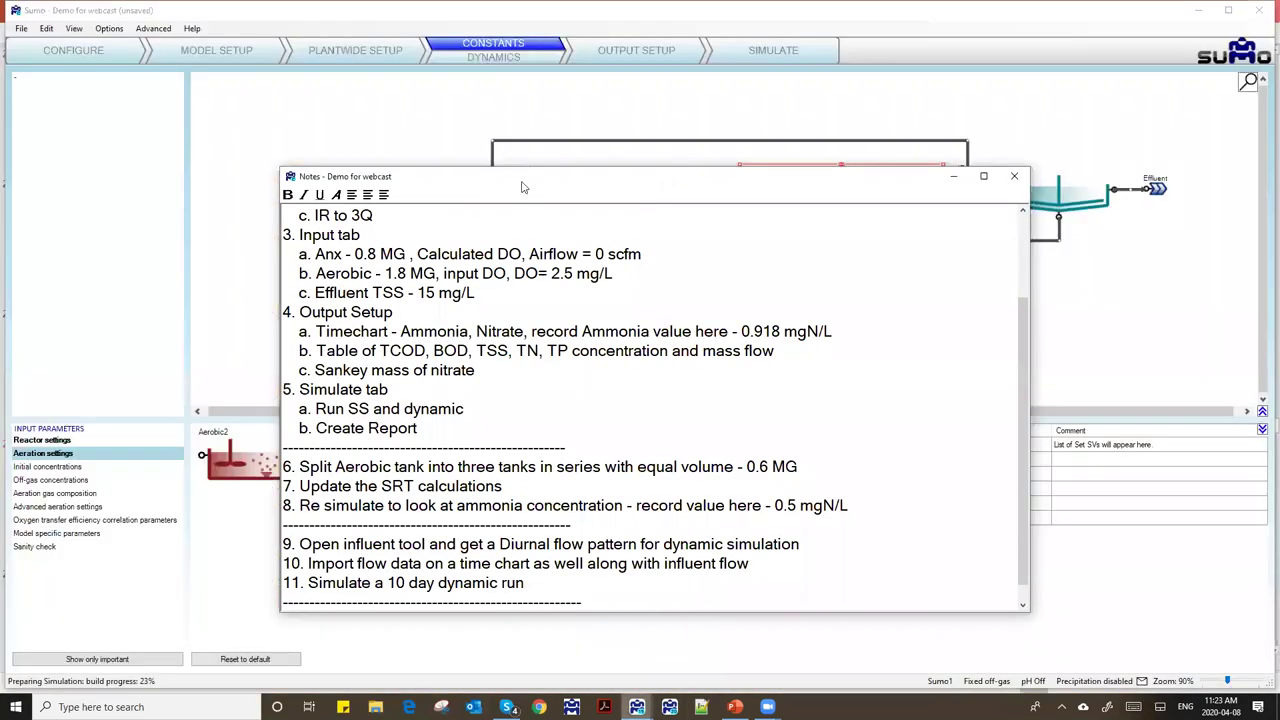
left_click_drag(521, 183, 297, 67)
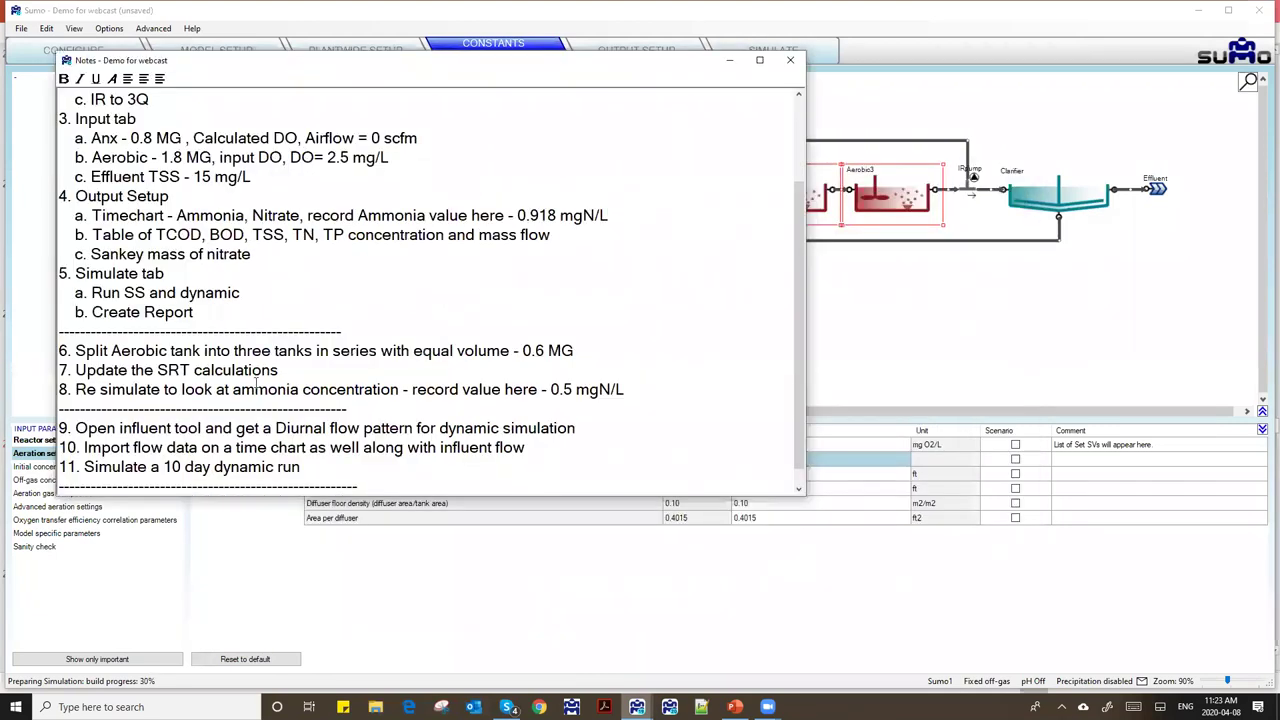
scroll(257, 385, "down", 1)
left_click_drag(101, 328, 212, 330)
left_click_drag(521, 330, 566, 331)
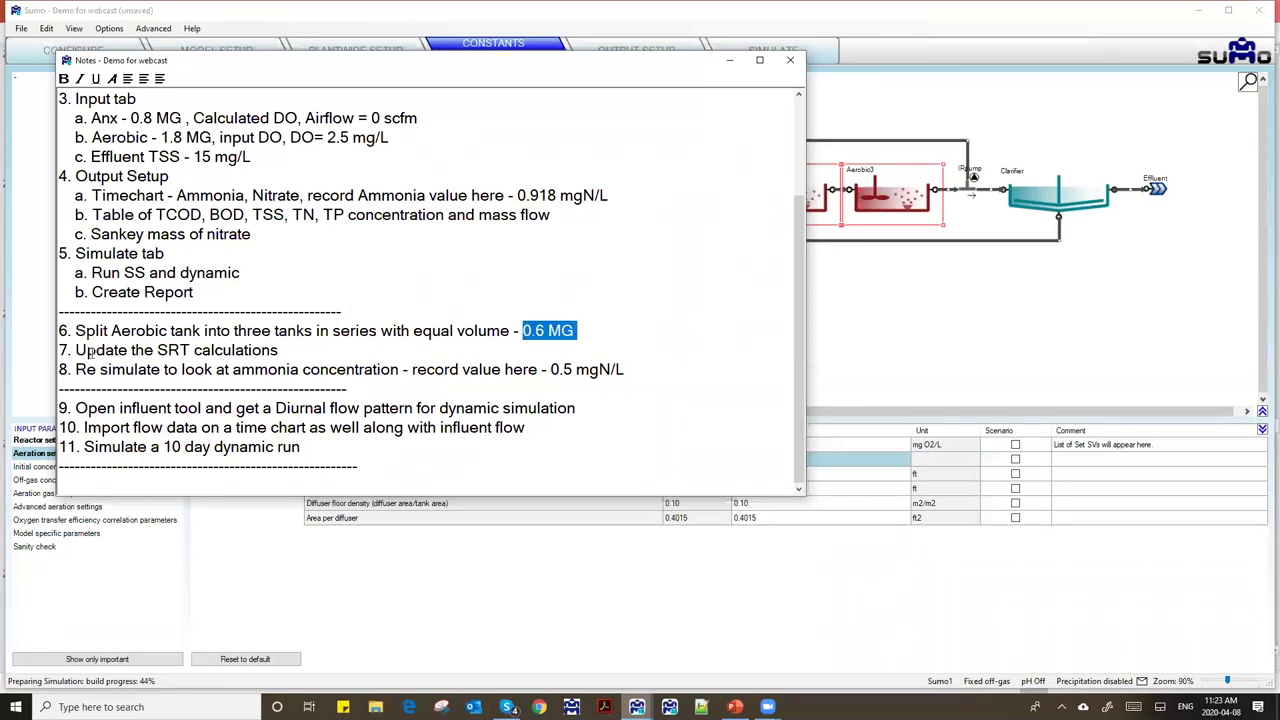
left_click_drag(84, 351, 274, 351)
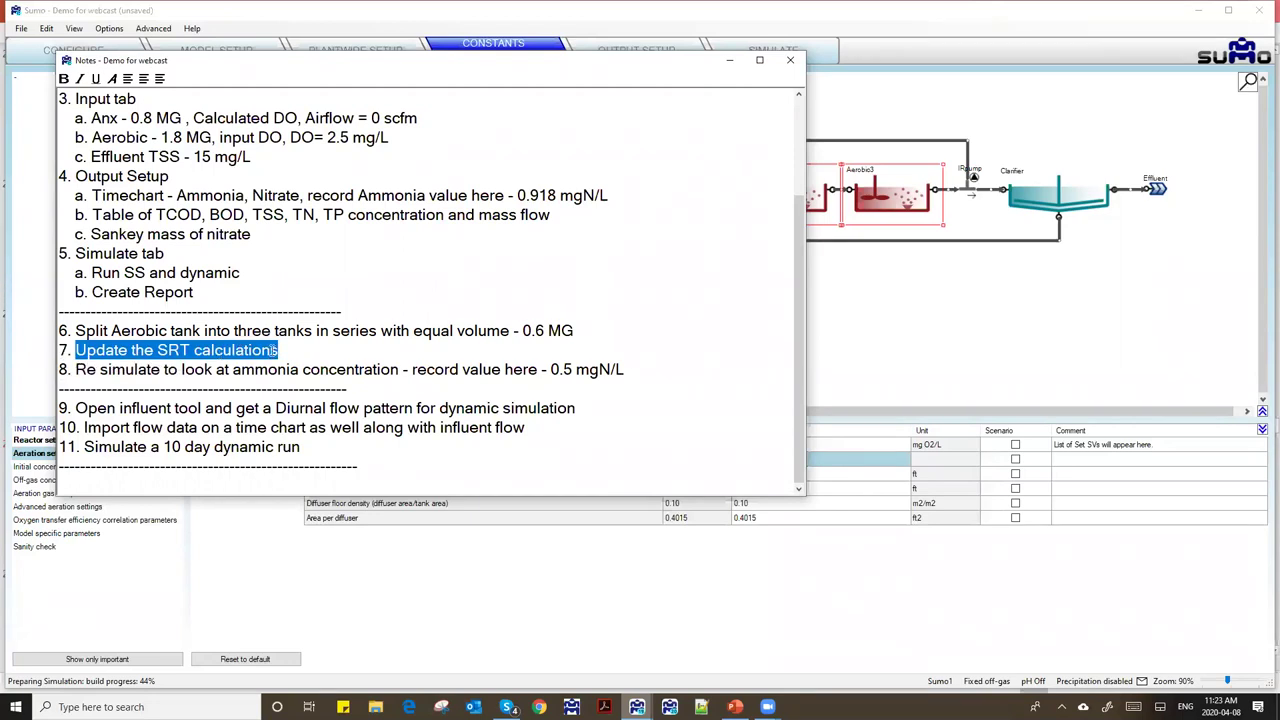
left_click_drag(101, 372, 262, 372)
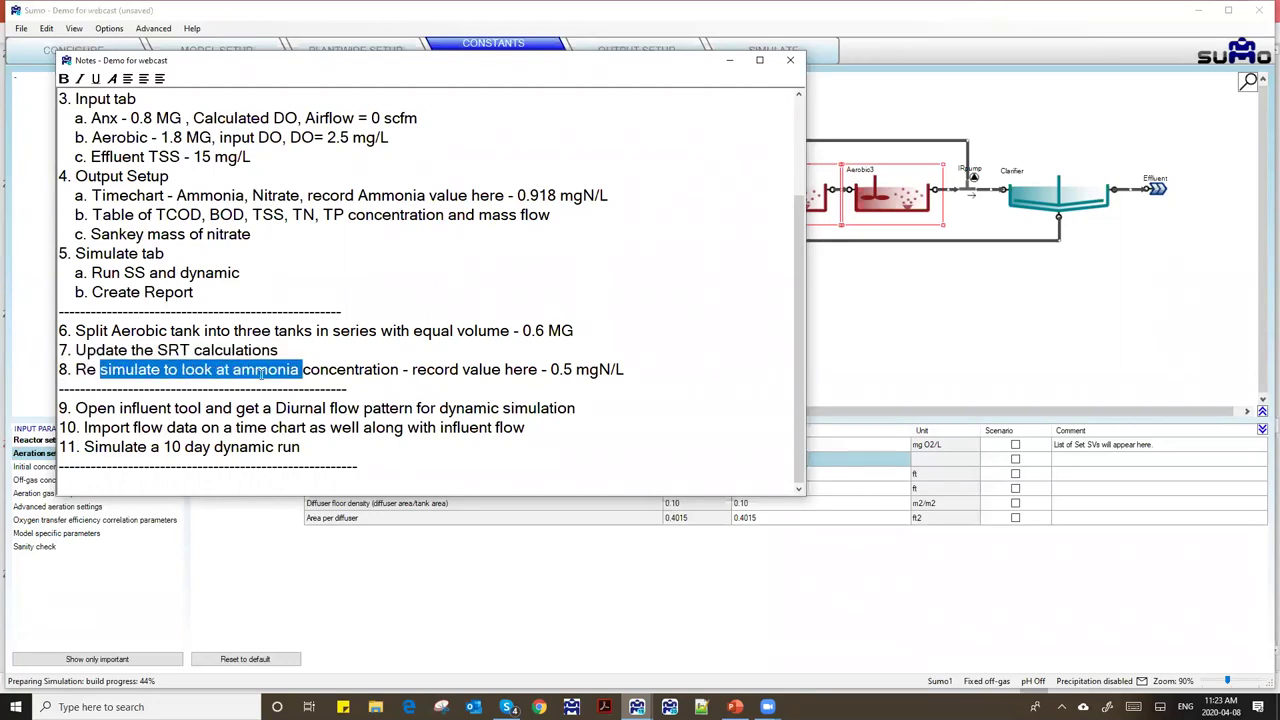
left_click_drag(661, 75, 640, 150)
left_click(694, 148)
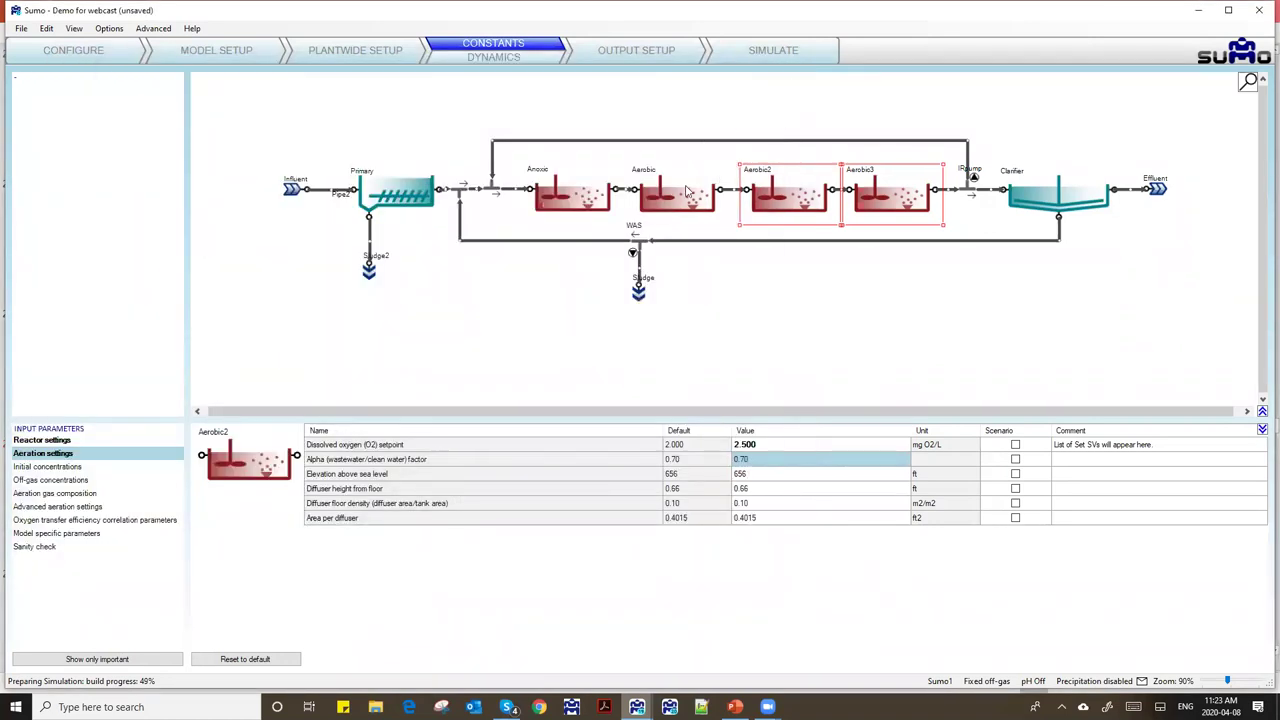
- Set the reactor volume of Aerobic, Aerobic2 and Aerobic3 together to 0.6 MG and check the setting on each tank
left_click(611, 121)
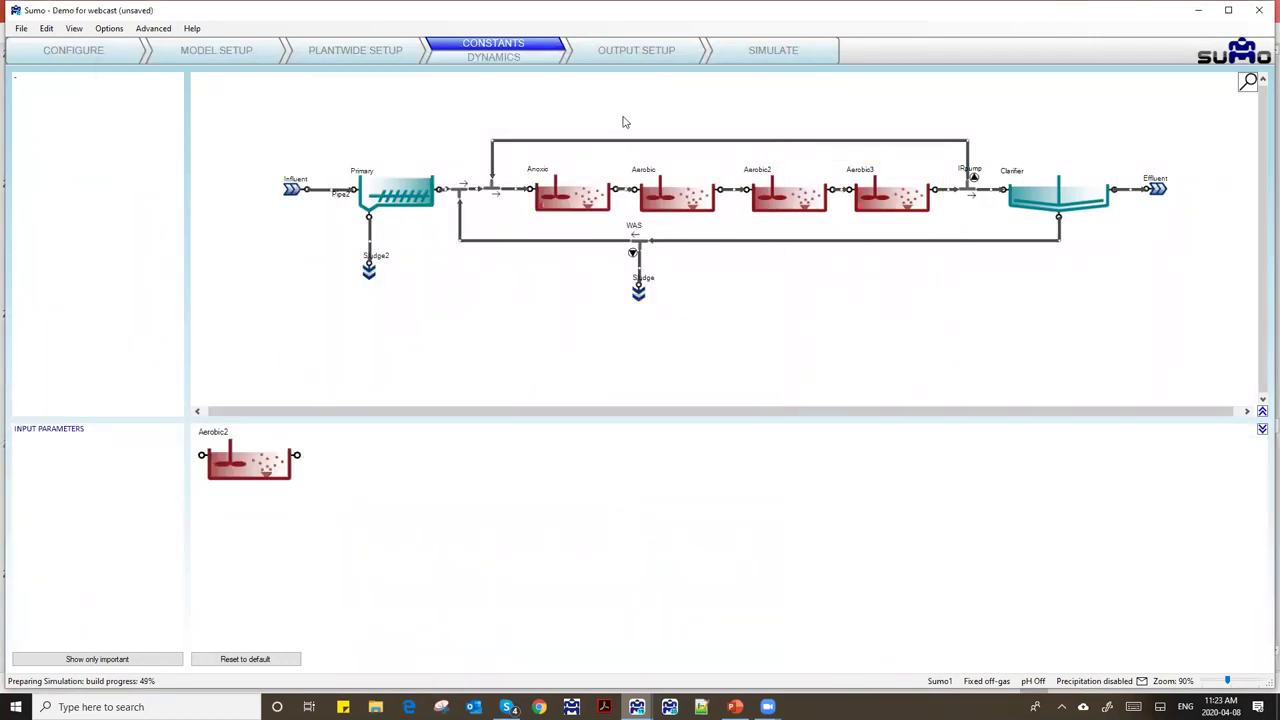
left_click_drag(610, 104, 946, 232)
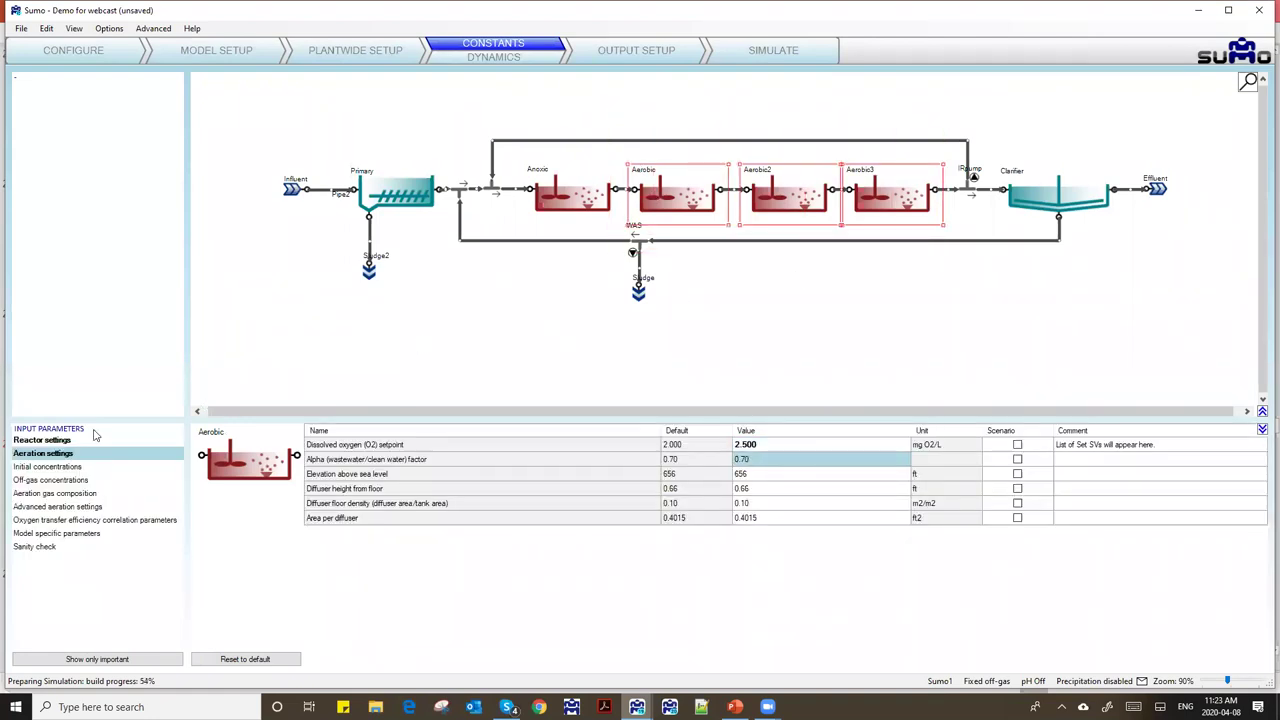
left_click(38, 441)
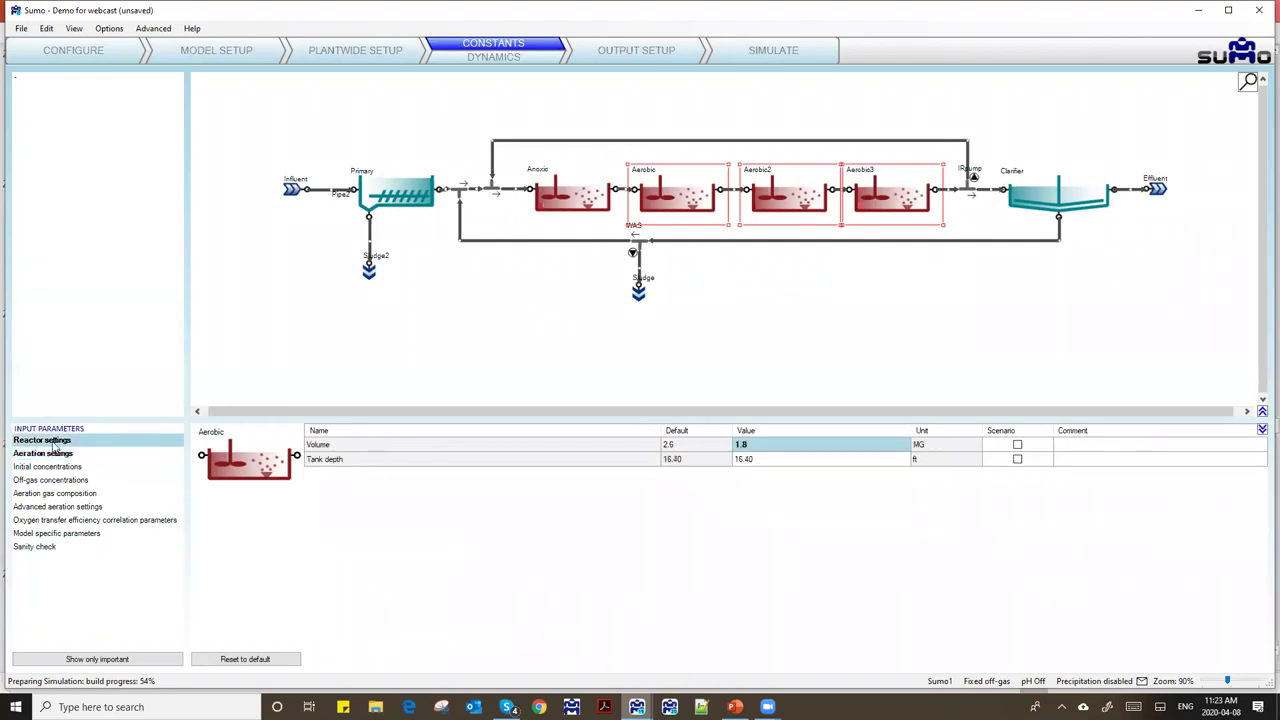
left_click(762, 444)
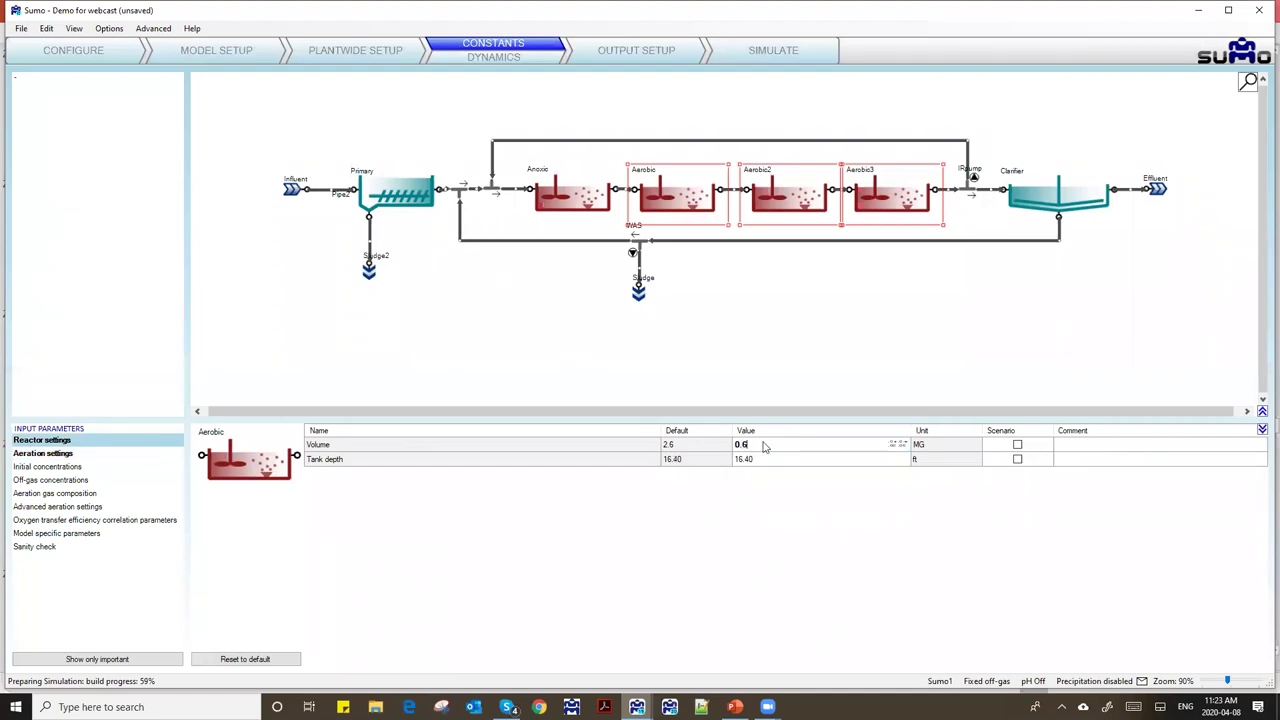
key("Return")
left_click(767, 335)
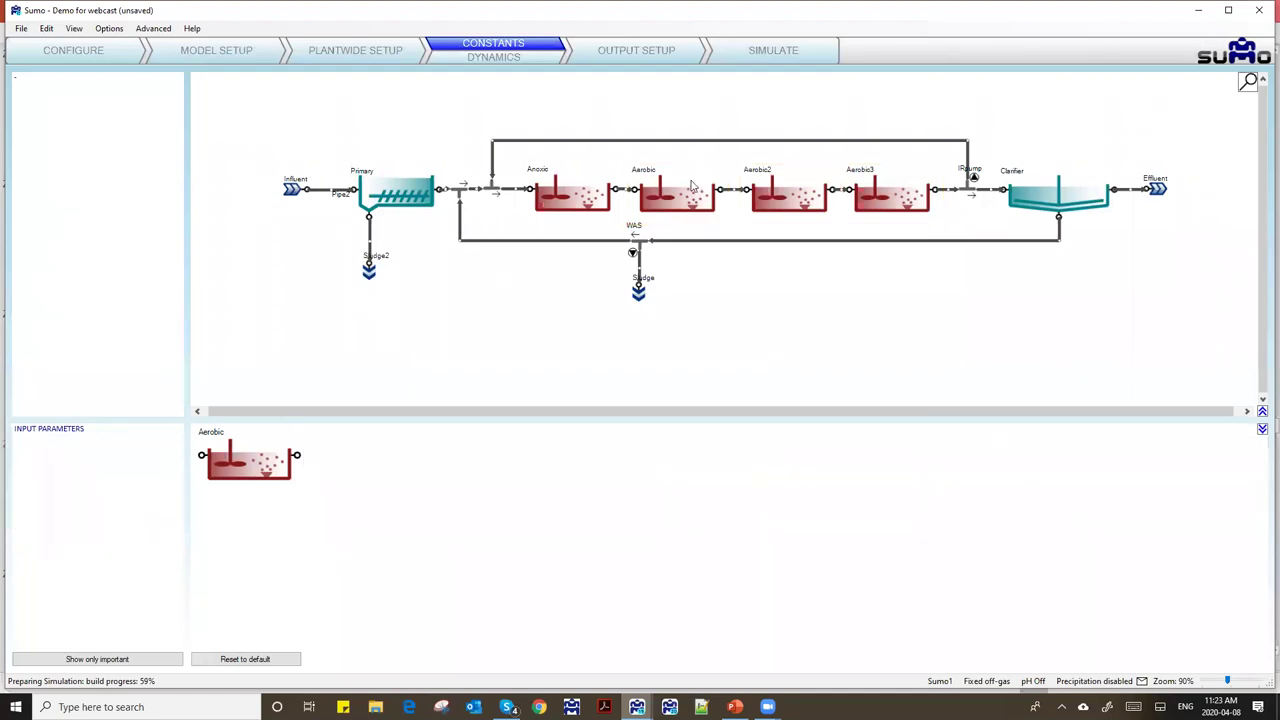
left_click(692, 195)
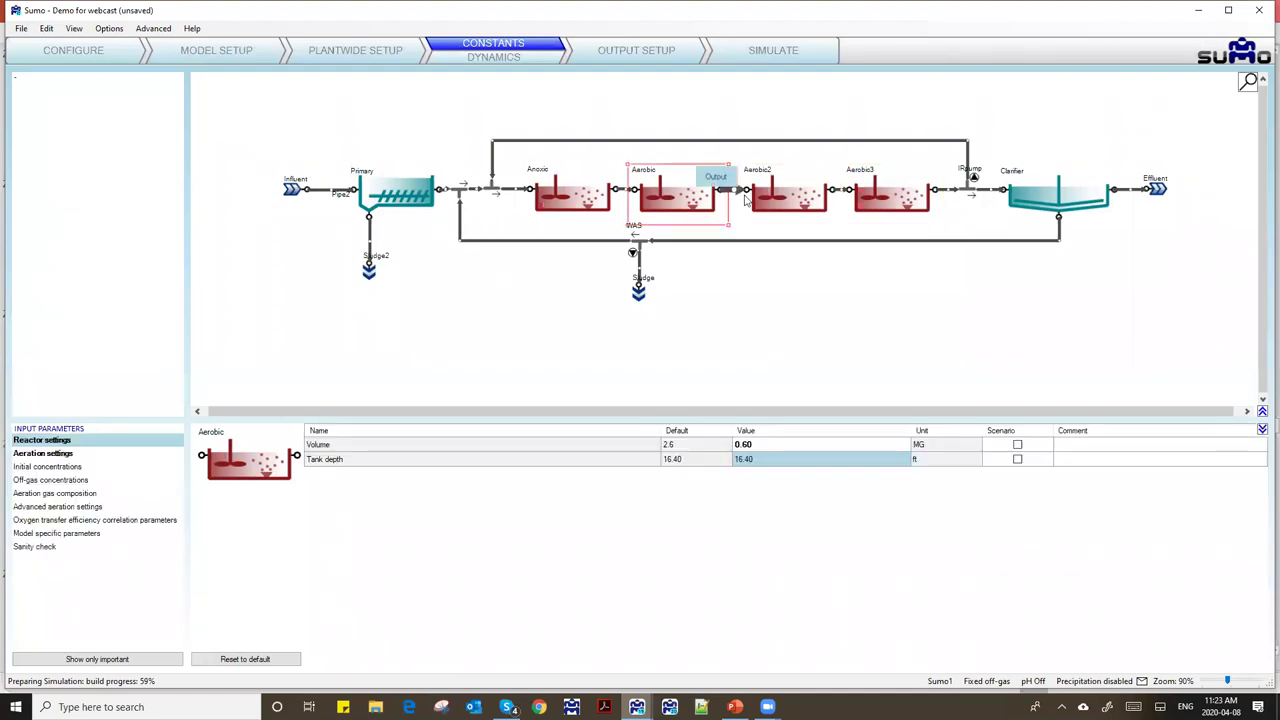
left_click(808, 193)
left_click(878, 196)
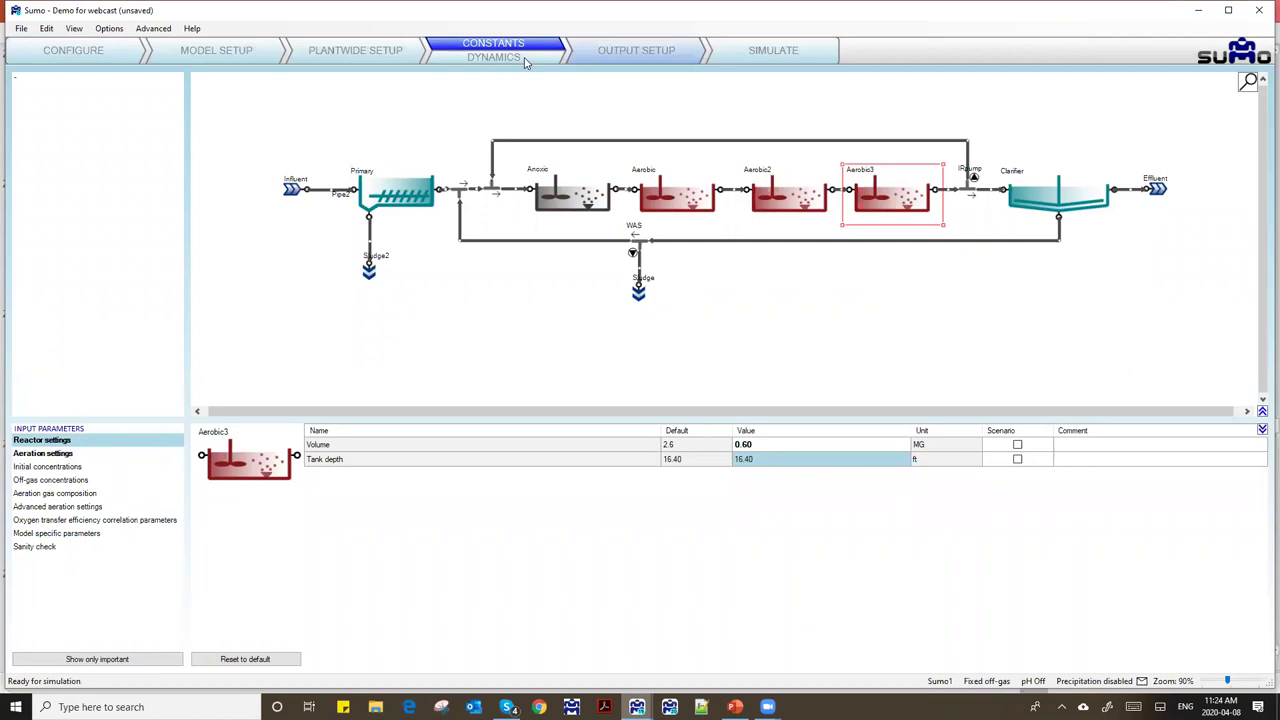
- Run the dynamic simulation from steady state for 1 day and read the effluent total ammonia on the enlarged timechart
key("ctrl+Tab")
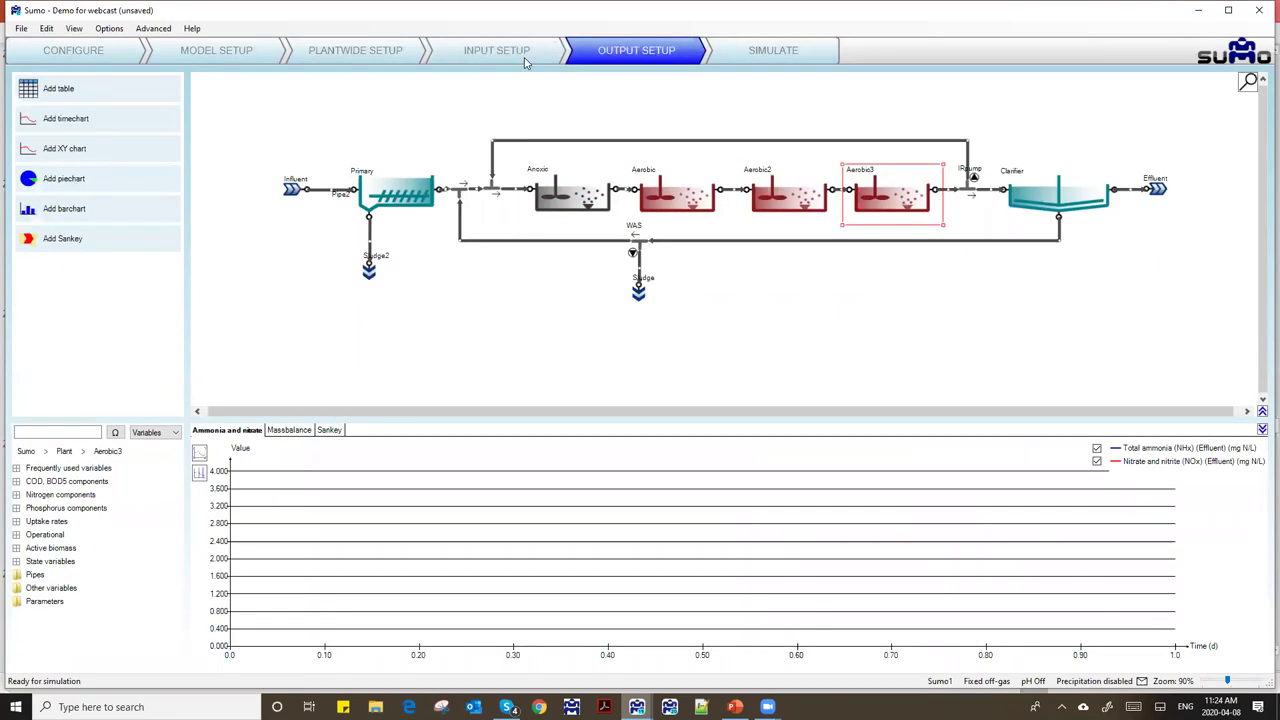
key("ctrl+Tab")
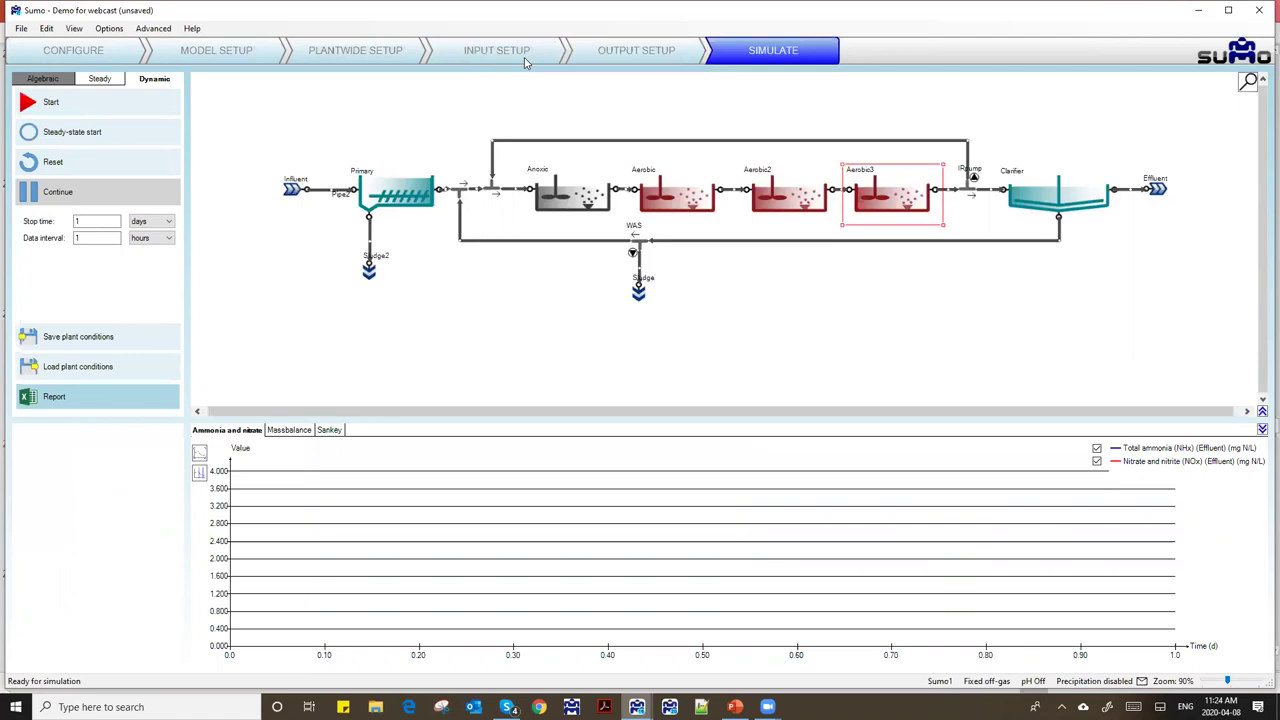
left_click(90, 141)
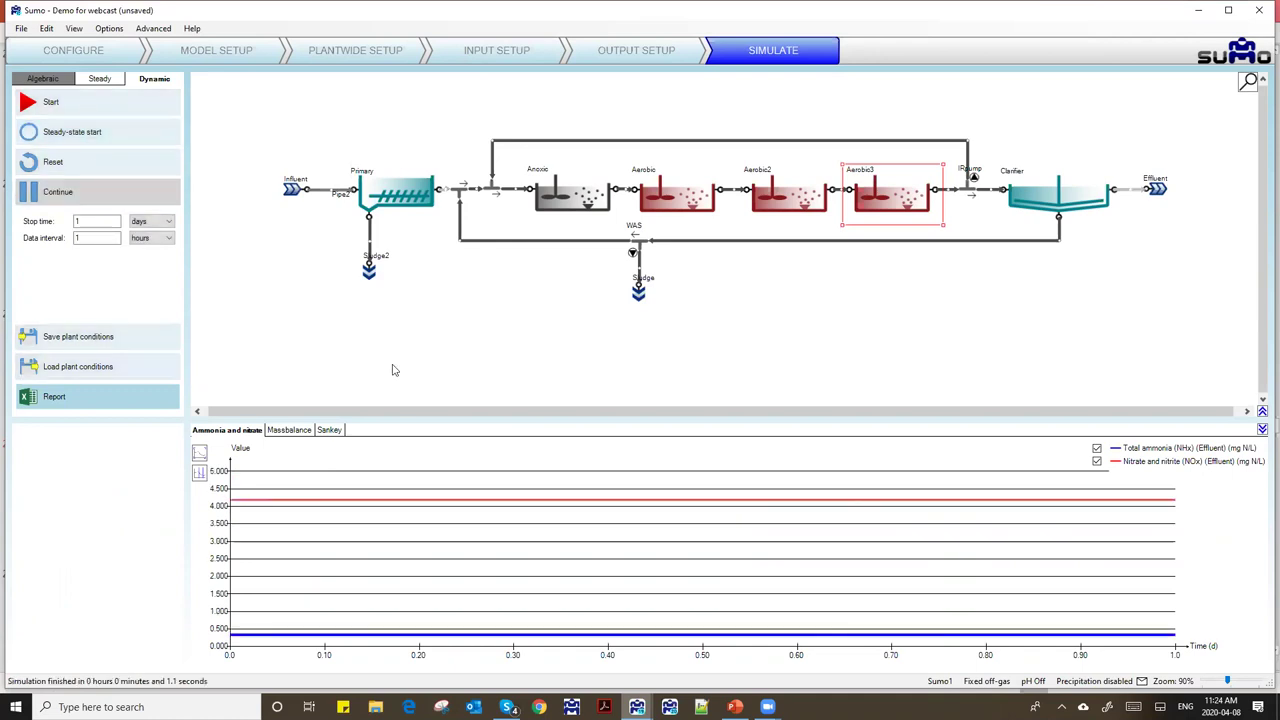
left_click_drag(420, 417, 420, 322)
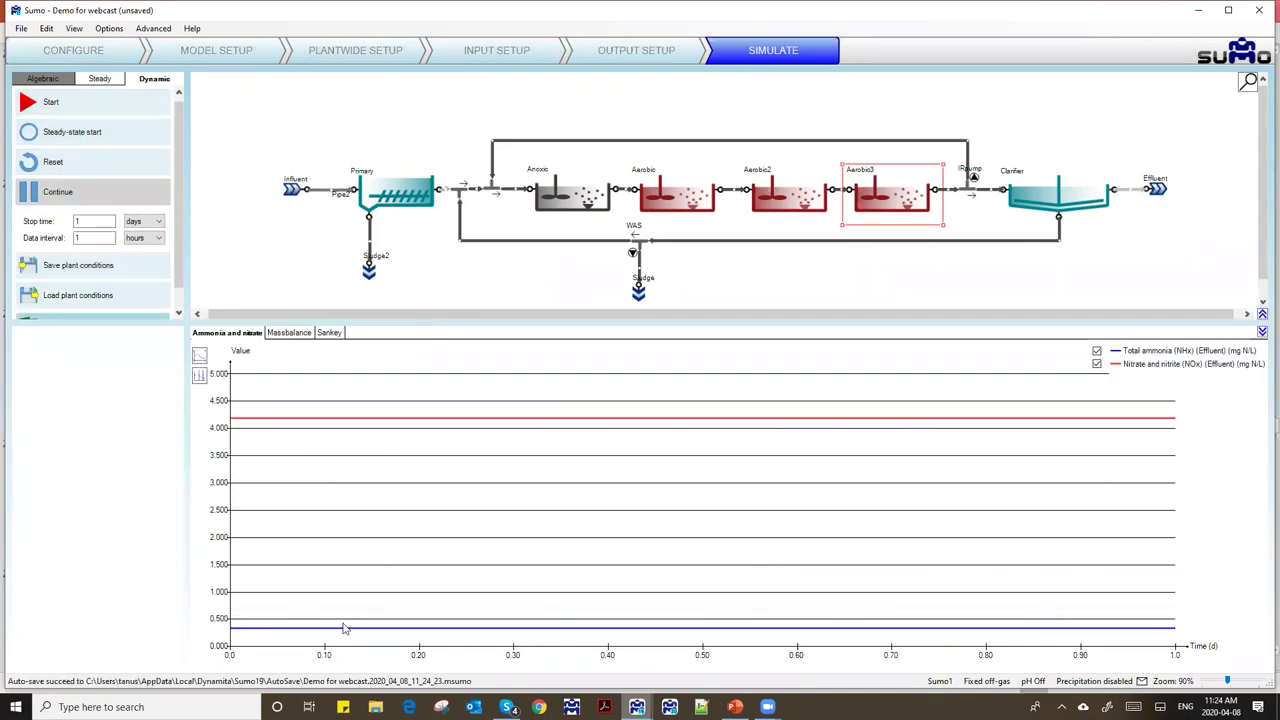
mouse_move(344, 634)
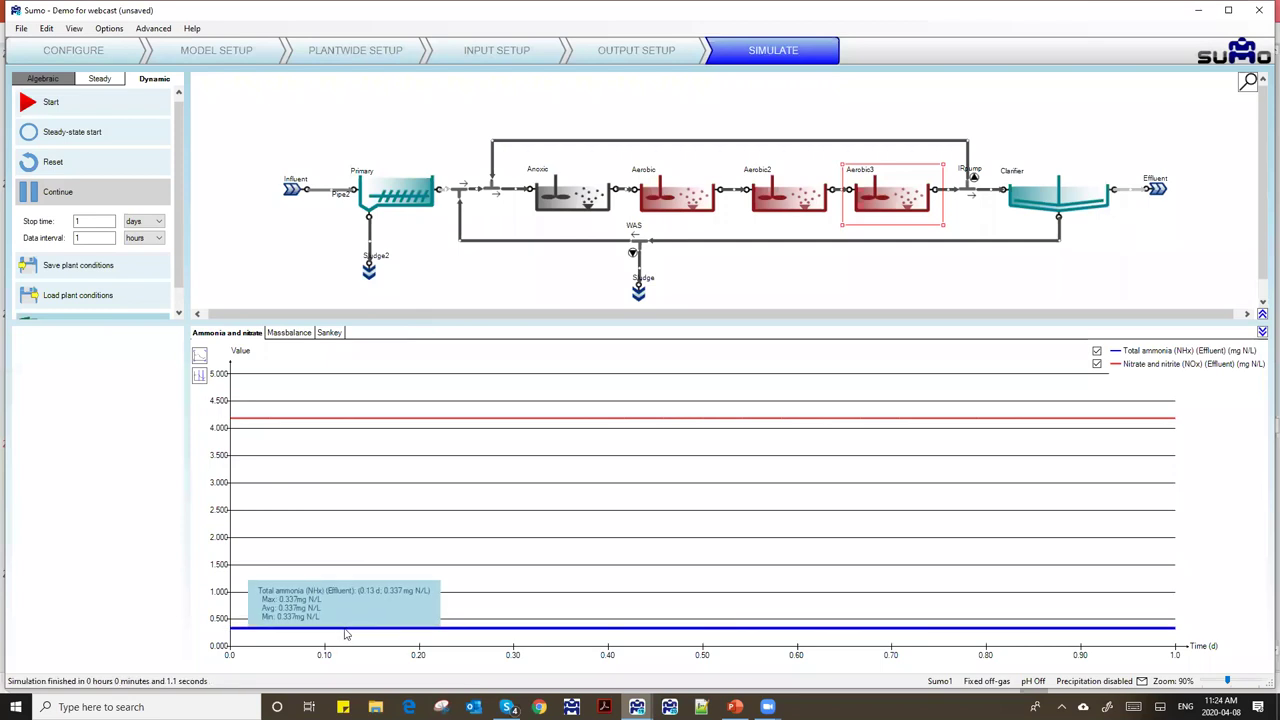
left_click_drag(480, 321, 480, 339)
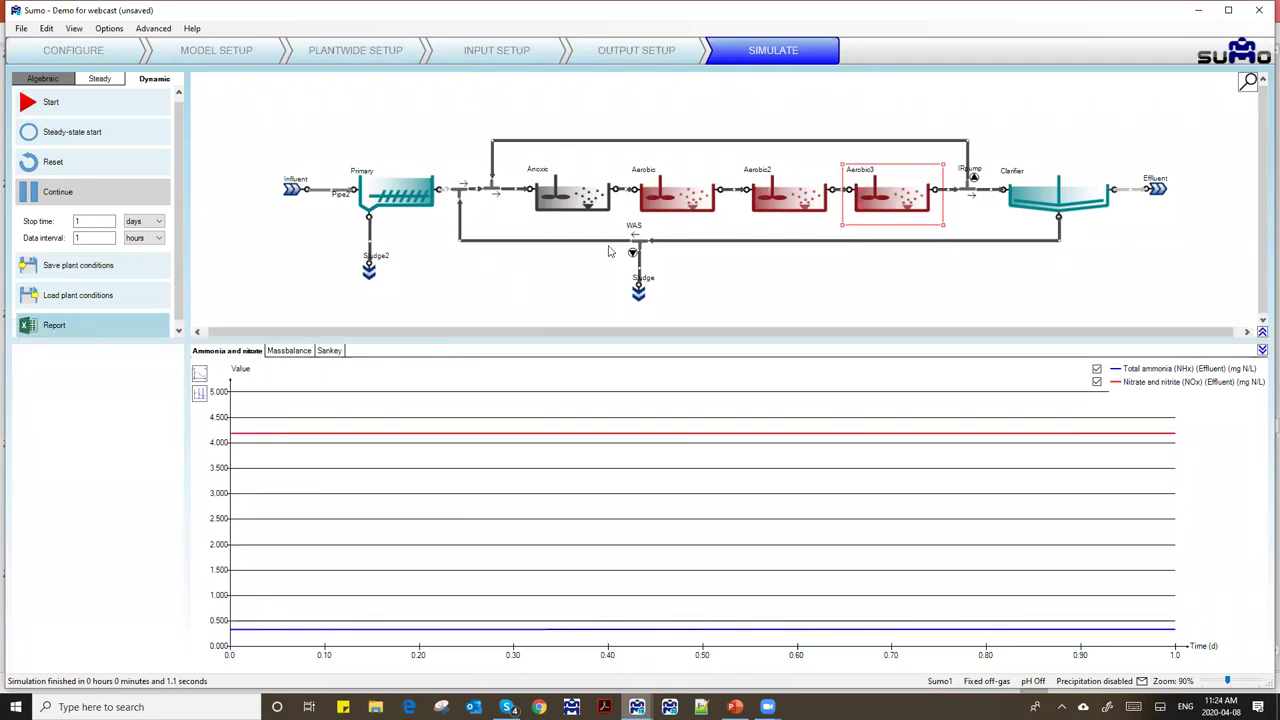
- Add a new table in the output setup and place the plantwide TotalSRT variable in it
mouse_move(445, 227)
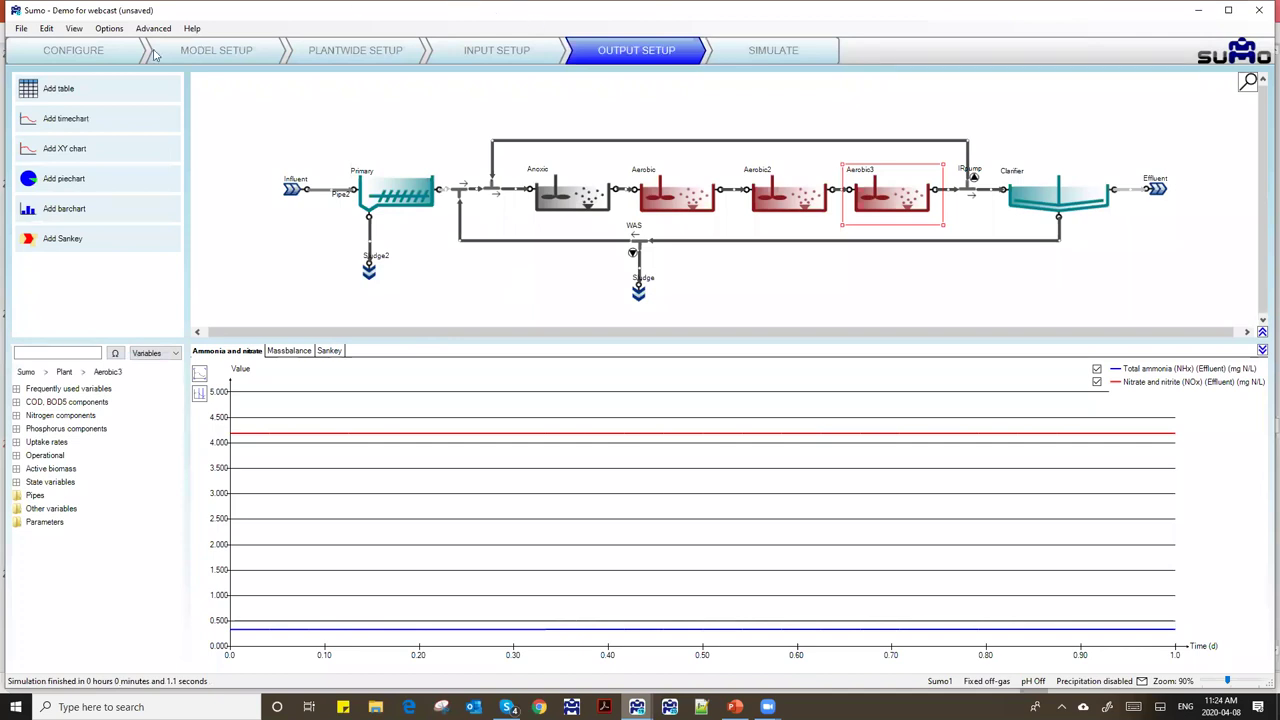
left_click(30, 95)
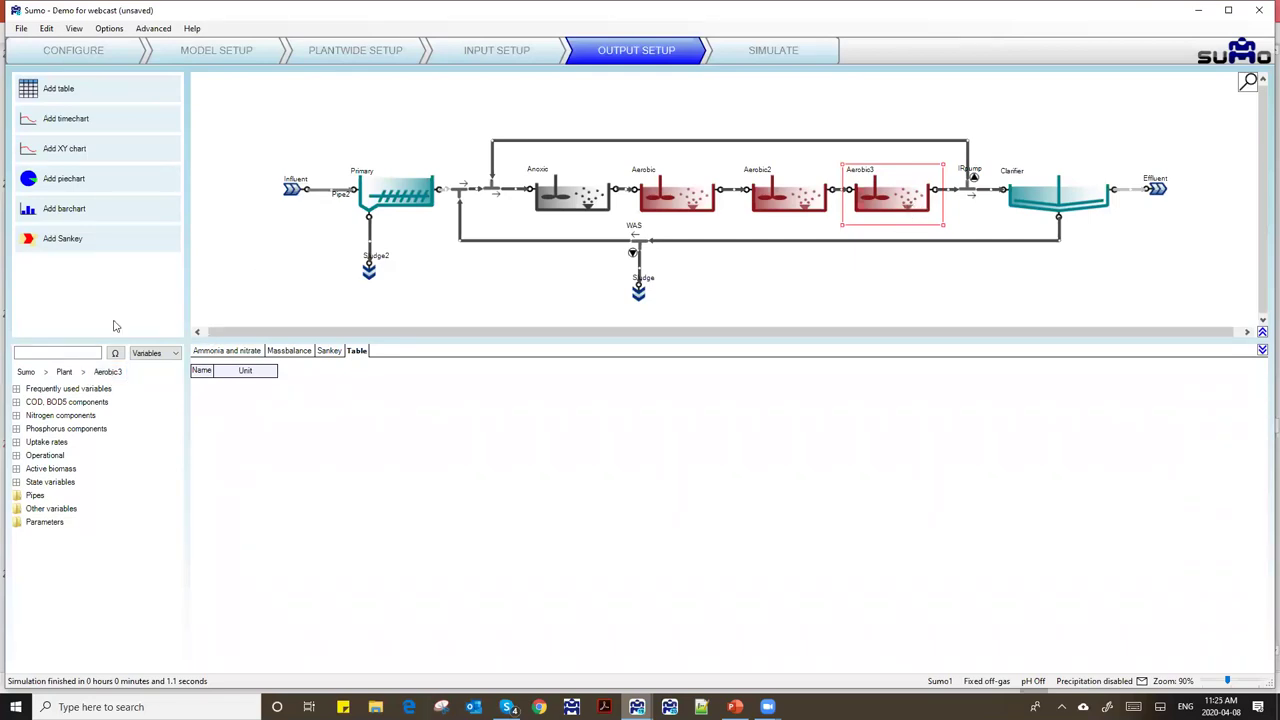
left_click(64, 372)
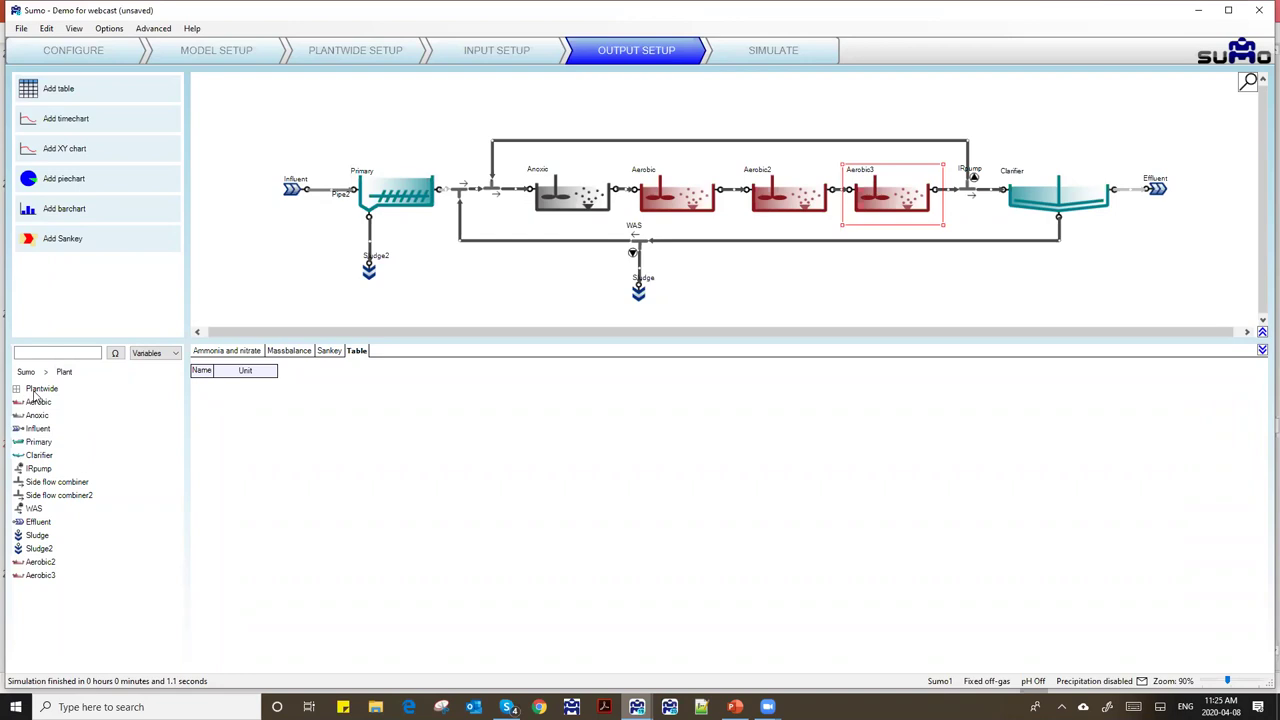
left_click(34, 392)
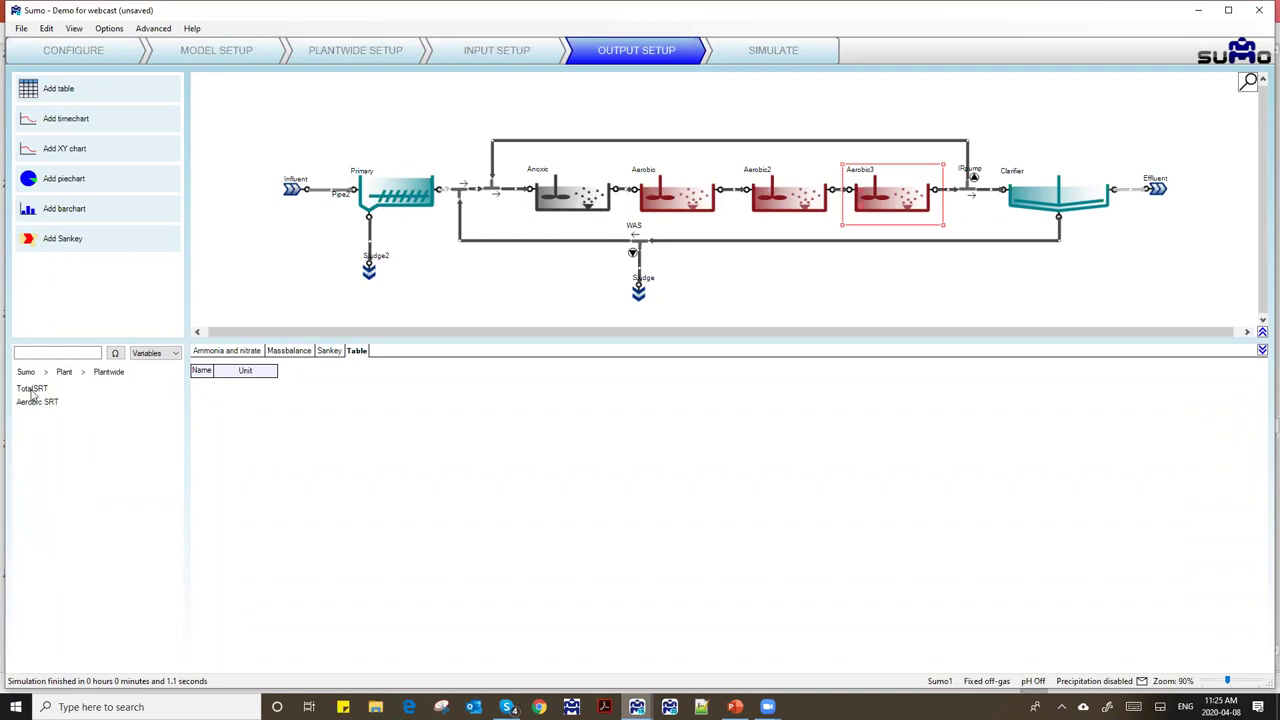
left_click_drag(32, 390, 313, 447)
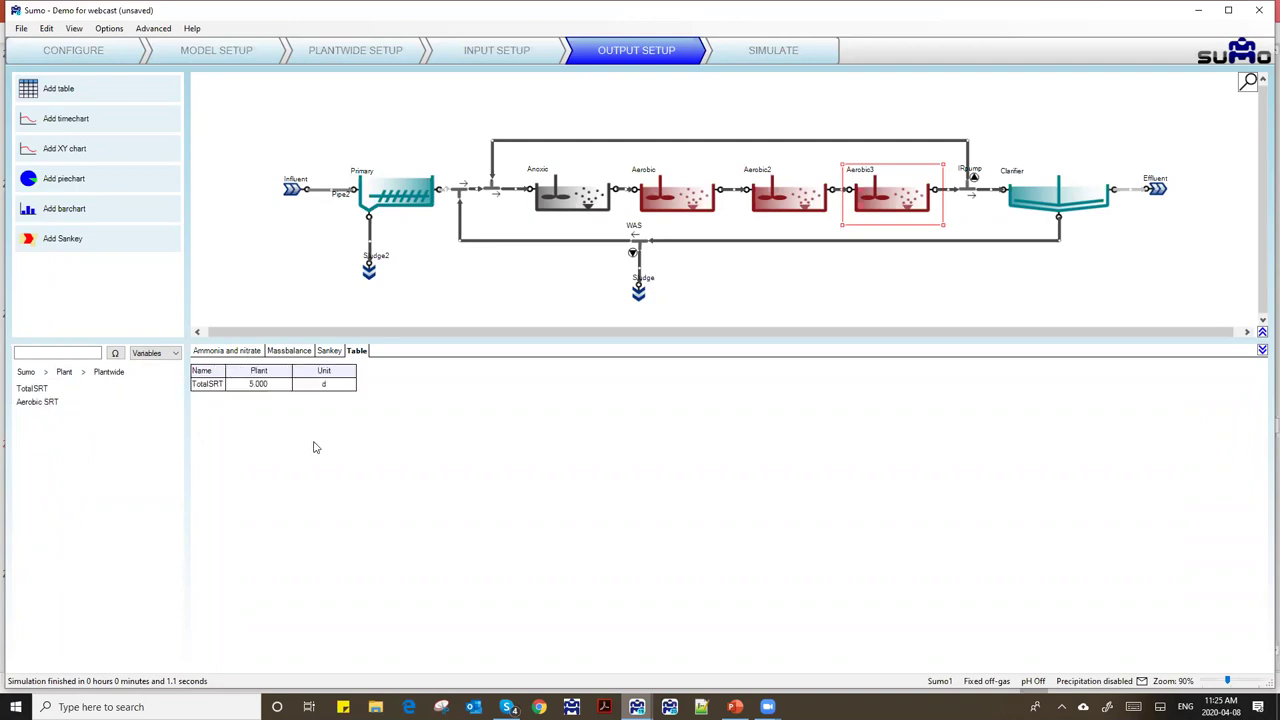
- Check the Ammonia and nitrate chart, and open the Diurnal flow sheet of the influent tool workbook from the influent's constant inputs
left_click(257, 352)
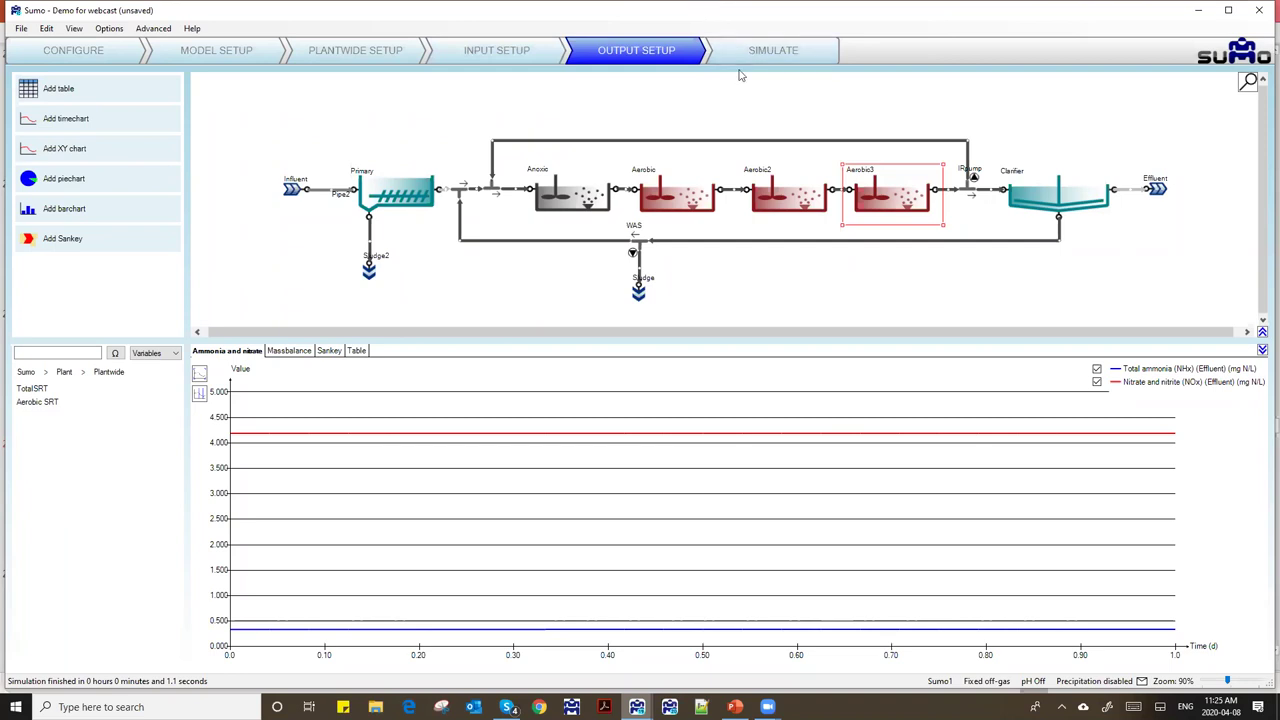
left_click(439, 131)
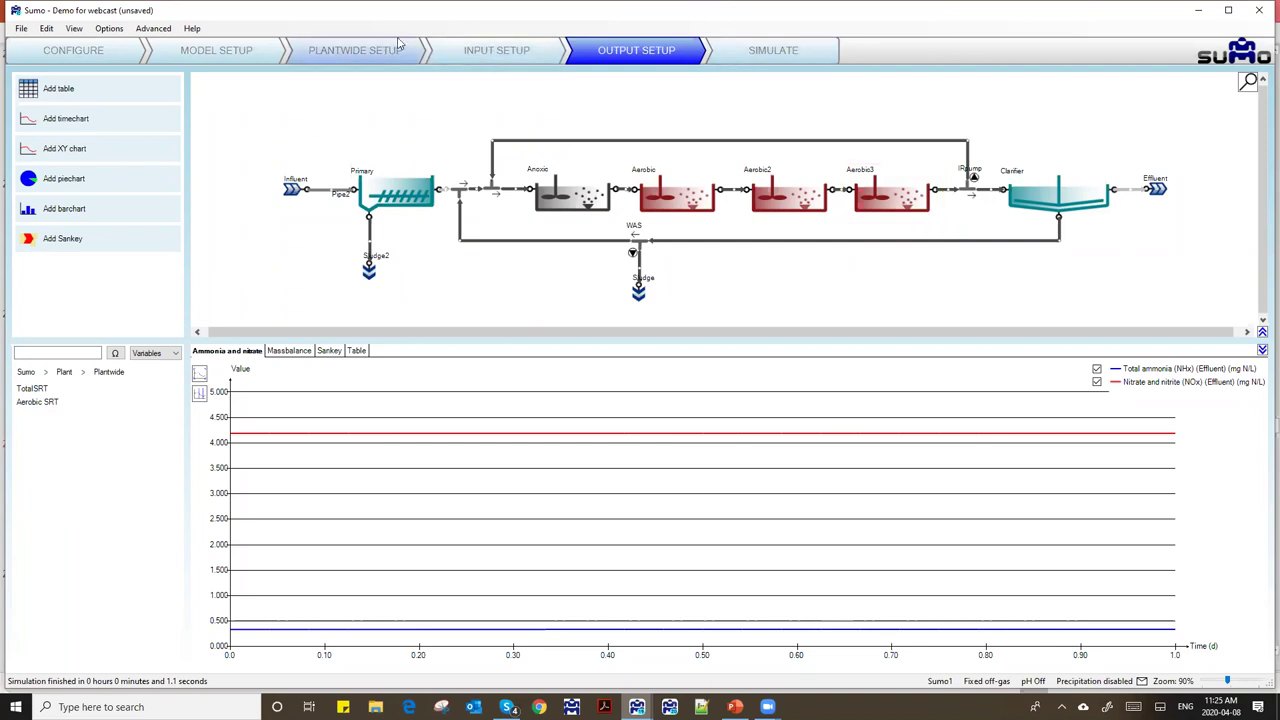
left_click(466, 51)
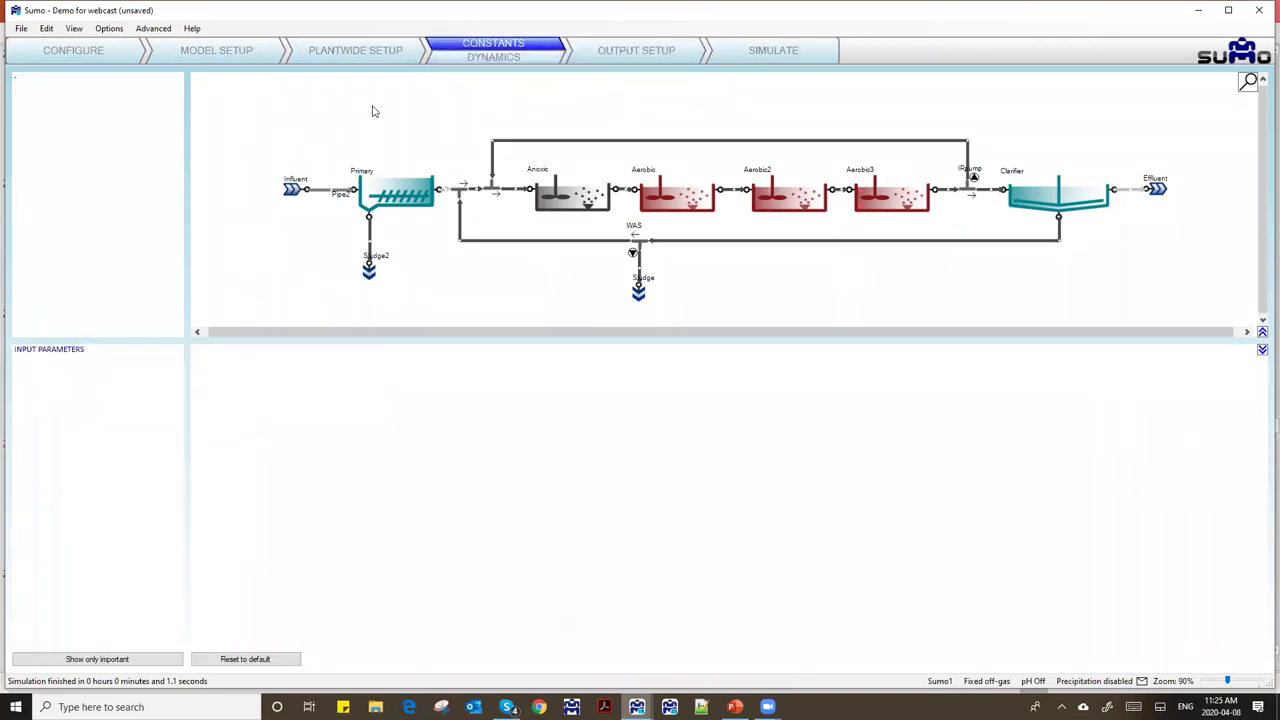
left_click(290, 195)
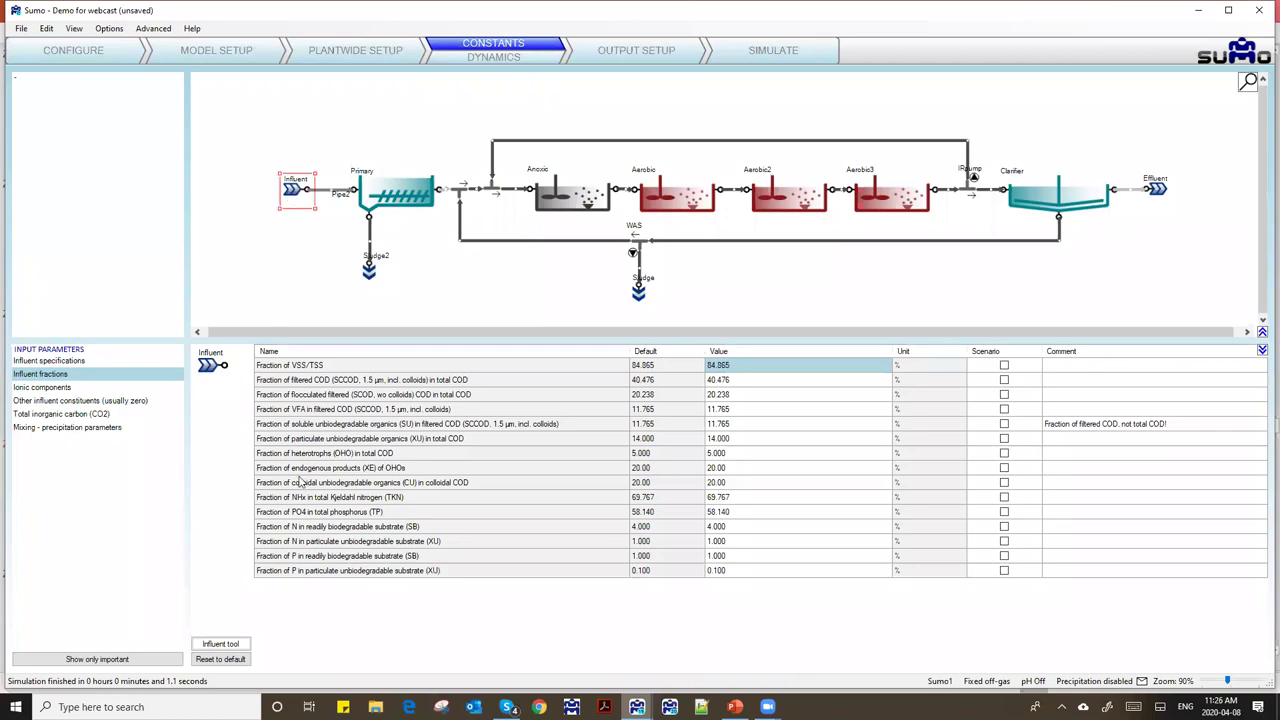
left_click(220, 644)
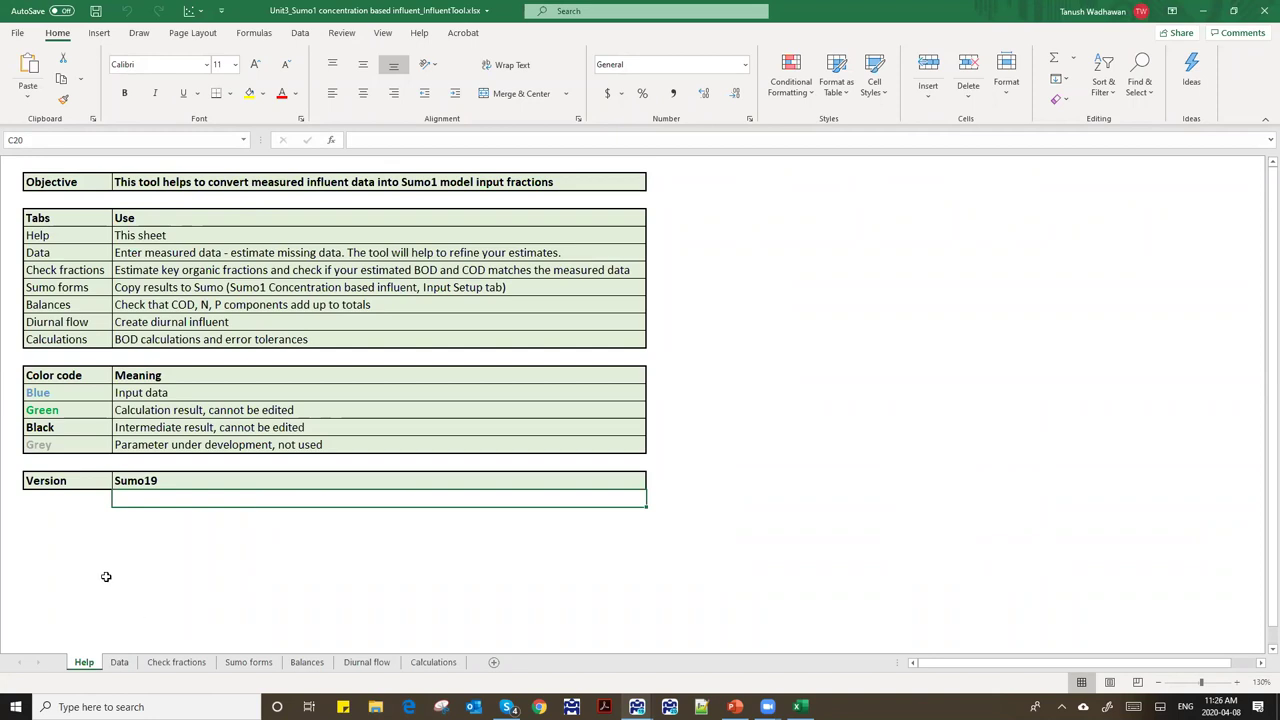
left_click(120, 663)
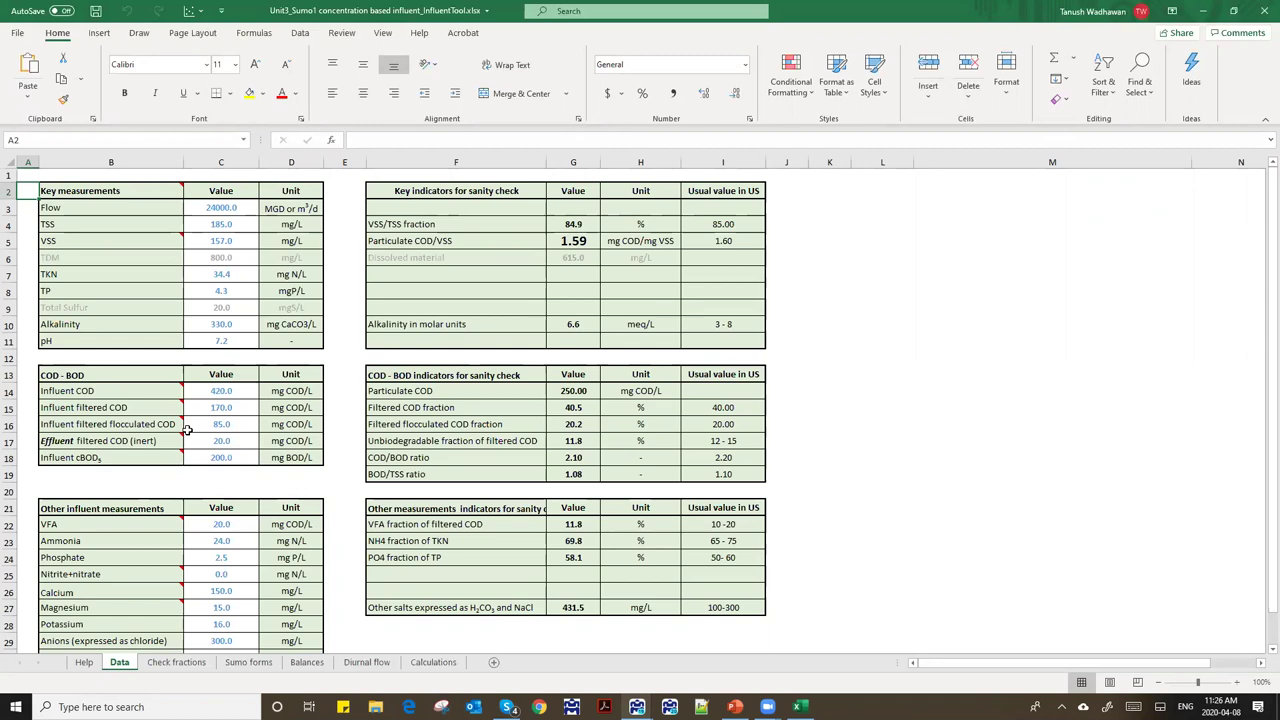
left_click(362, 662)
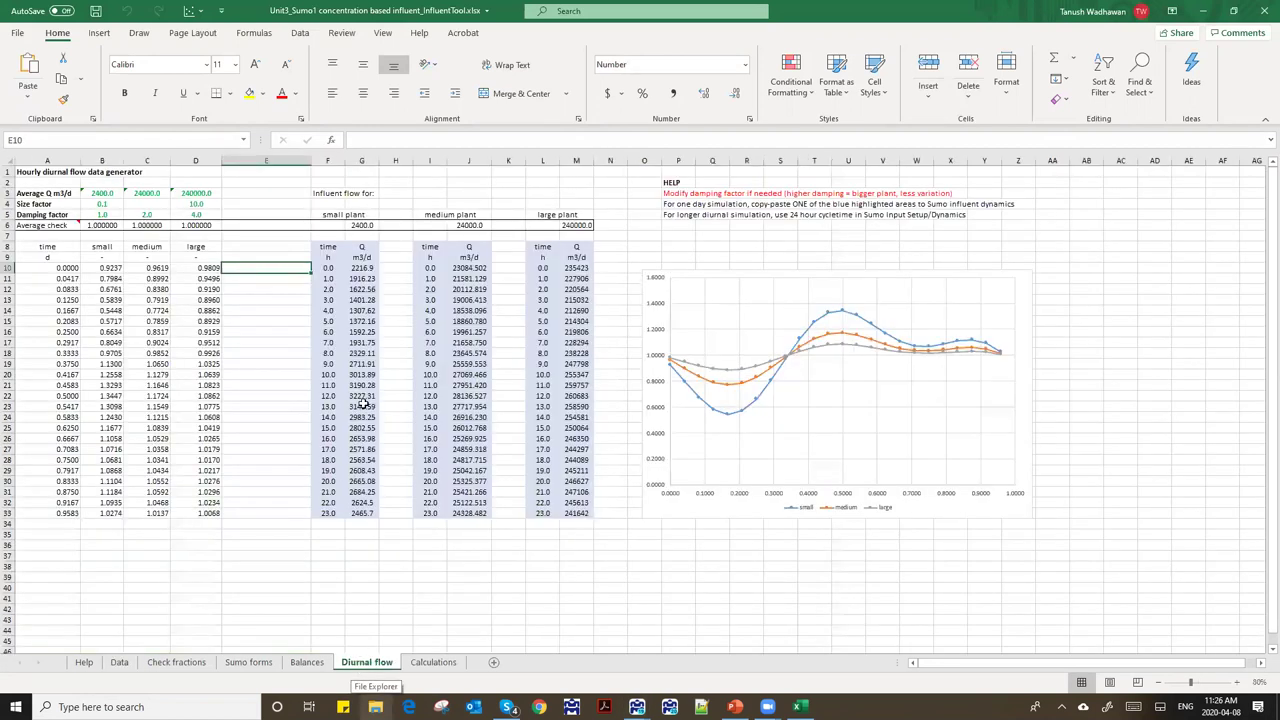
- Examine the Diurnal flow sheet's layout and the time and Q headers with their units in the medium plant table
scroll(495, 310, "up", 3)
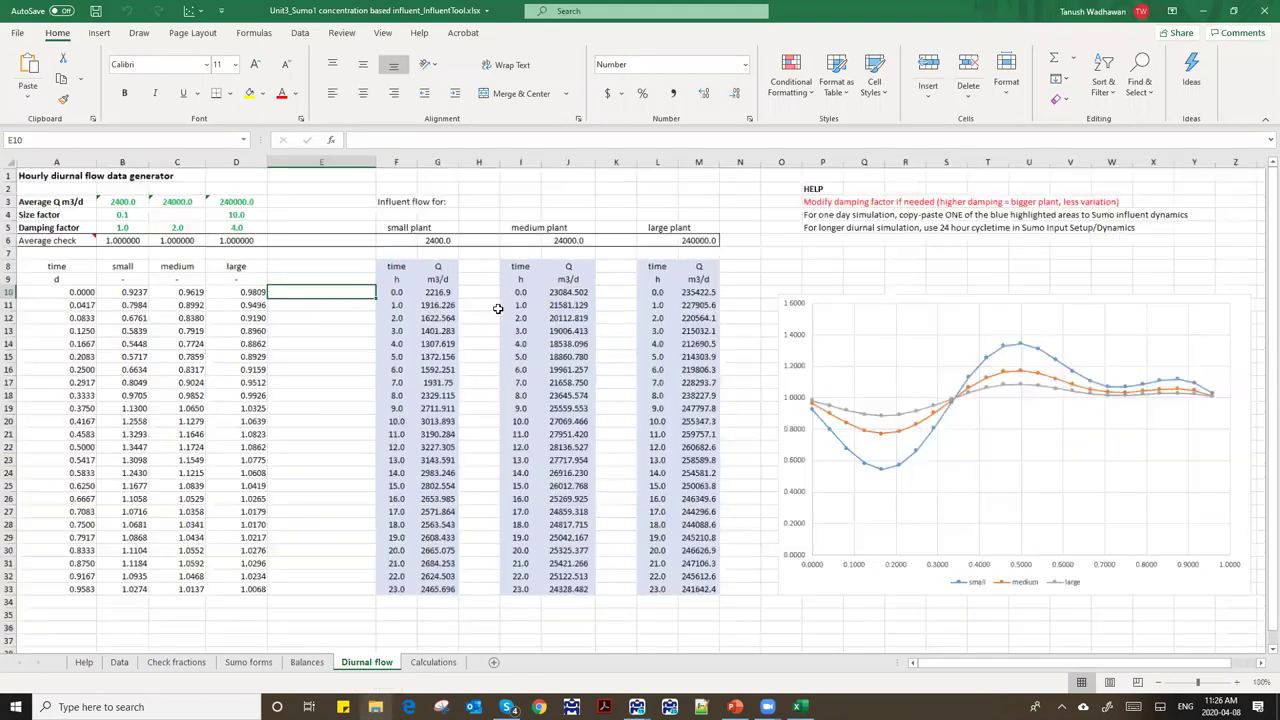
scroll(733, 478, "up", 1)
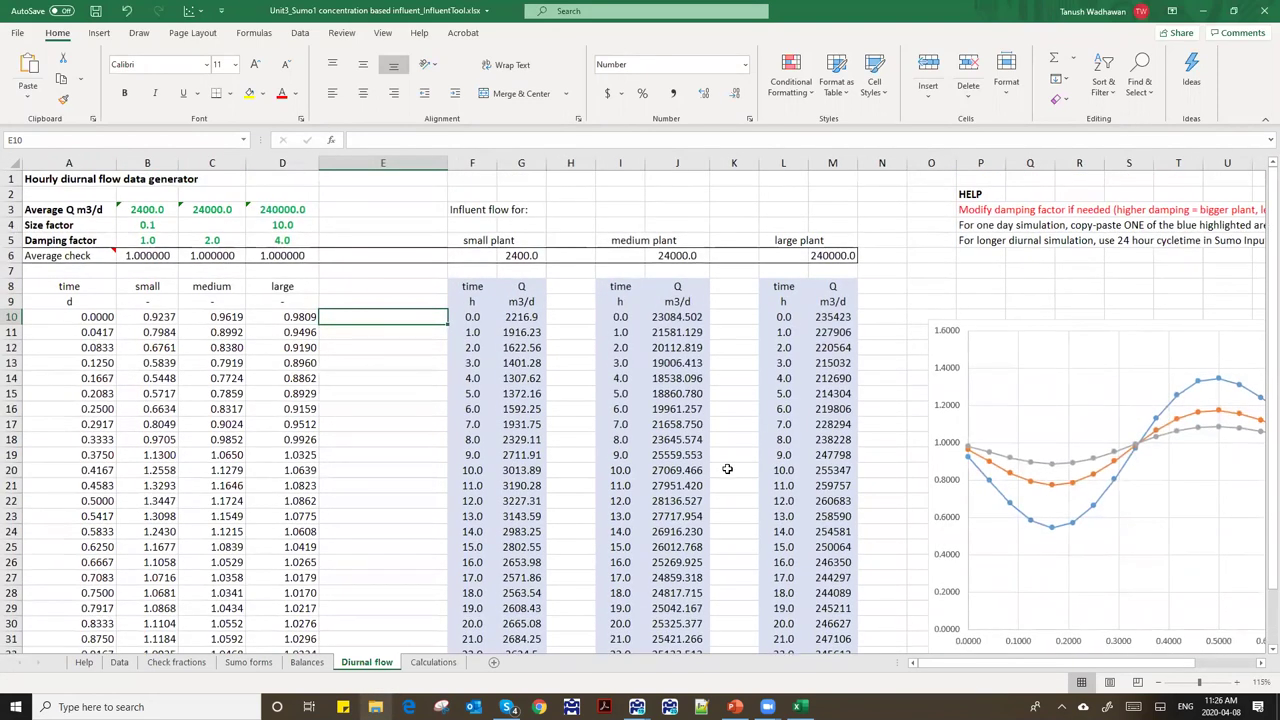
scroll(726, 470, "down", 1)
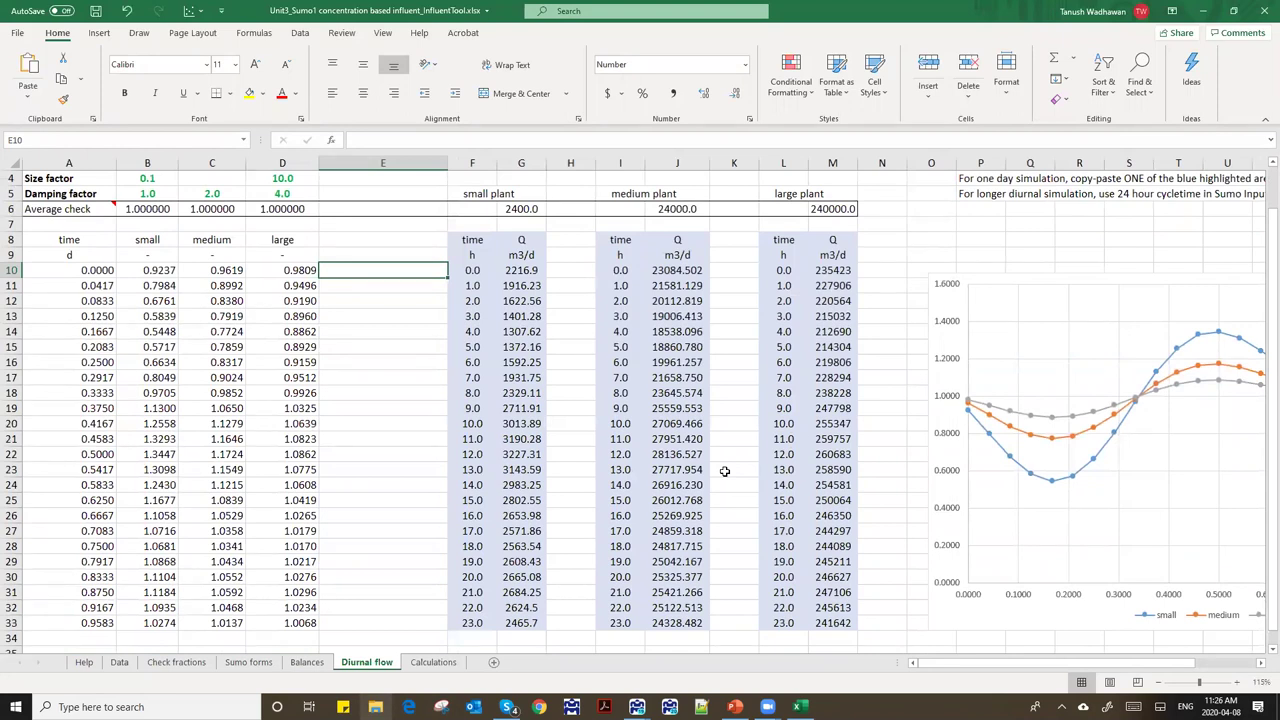
left_click(632, 239)
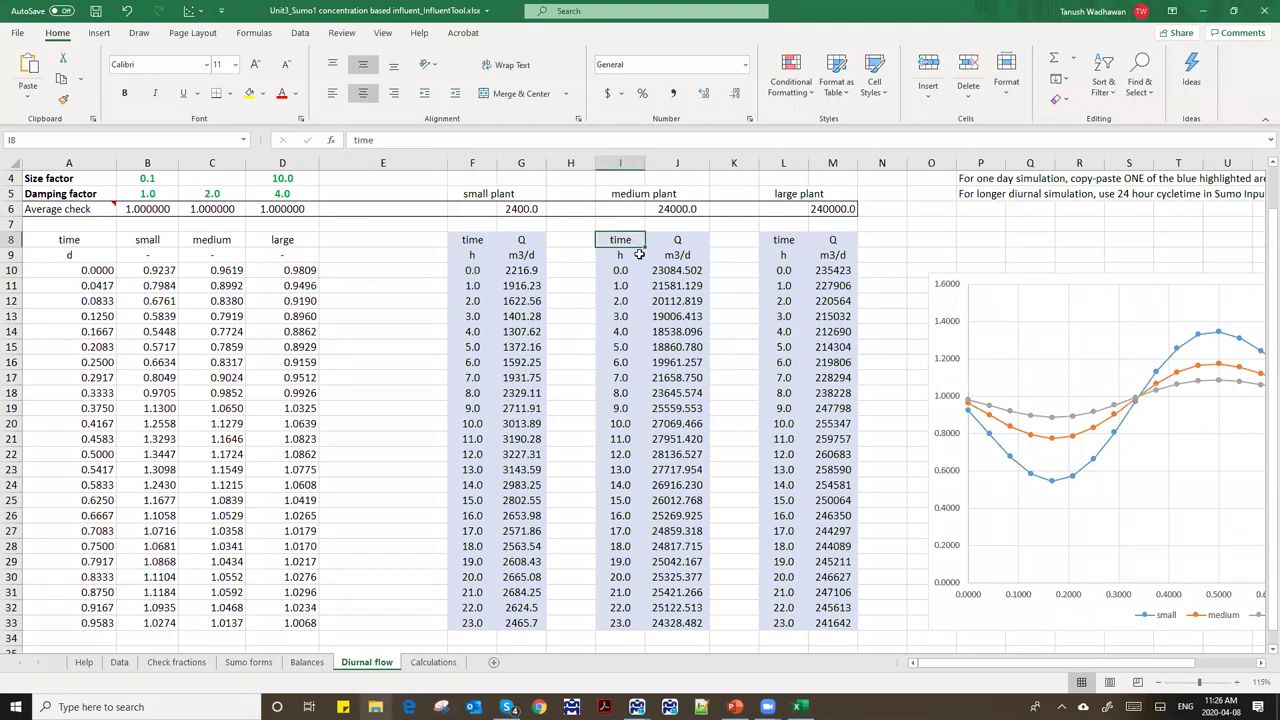
left_click(637, 257)
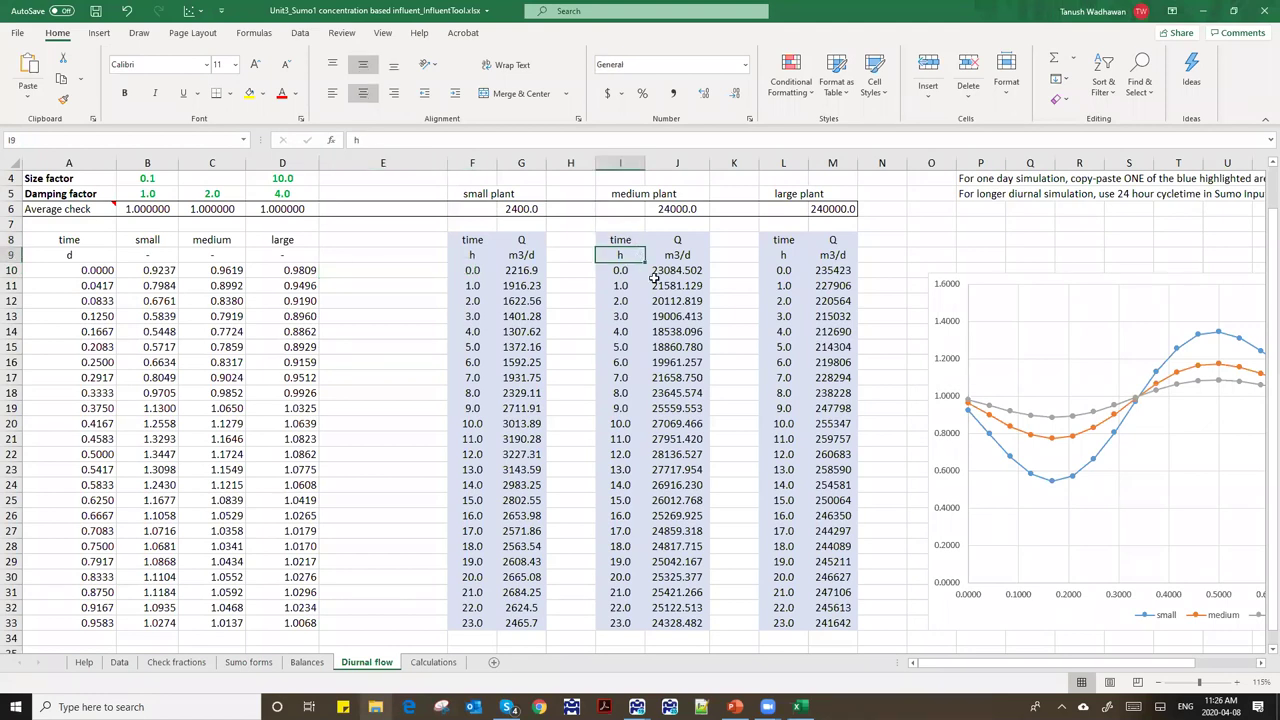
left_click(683, 242)
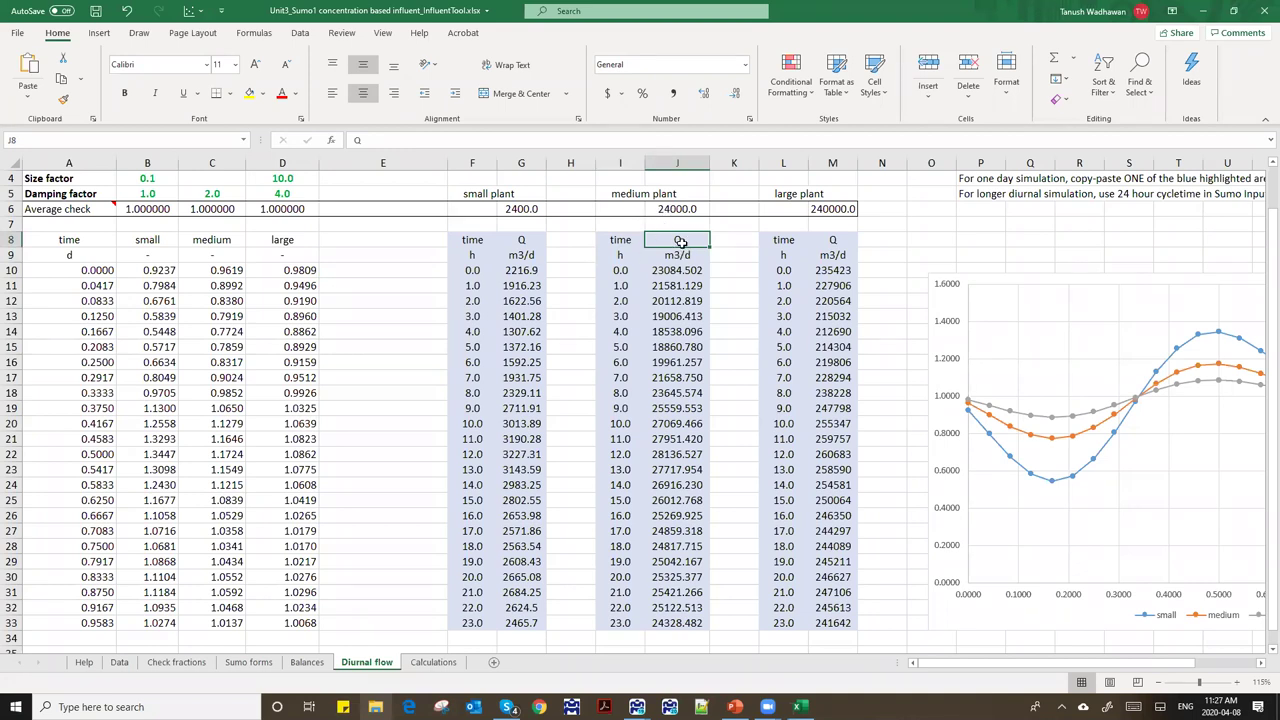
left_click(679, 254)
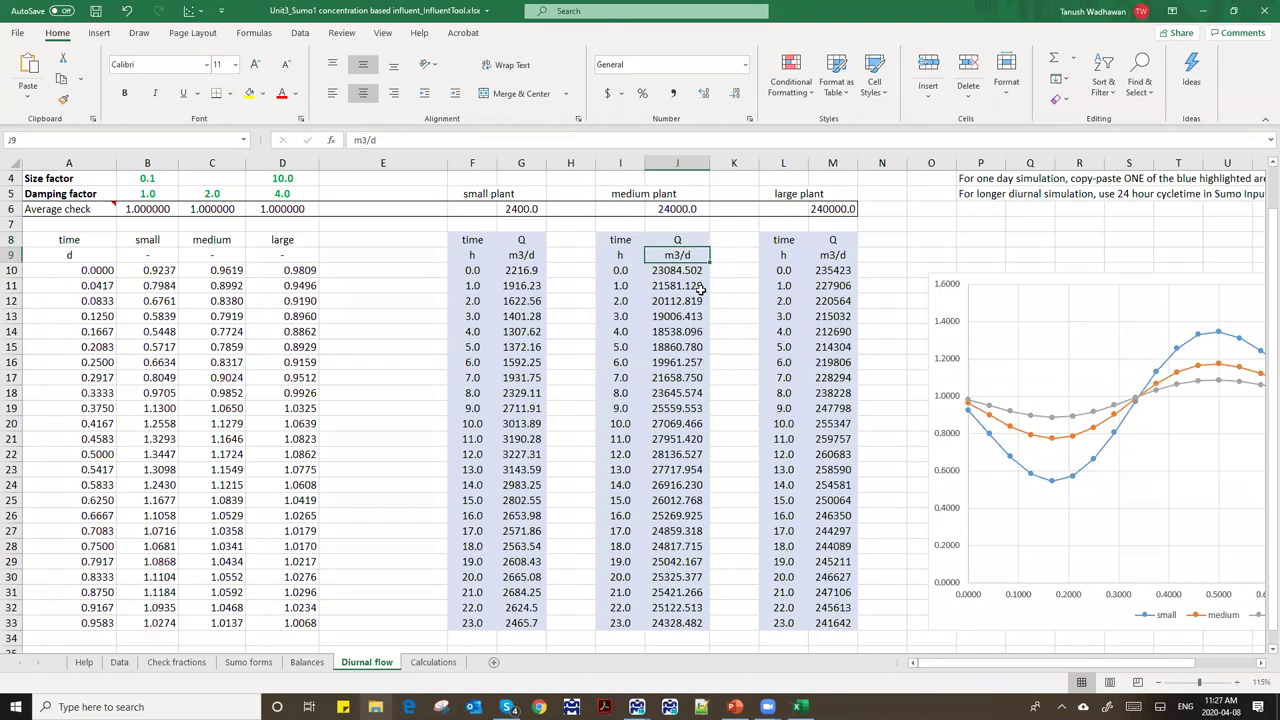
left_click(654, 240)
left_click_drag(668, 240, 667, 249)
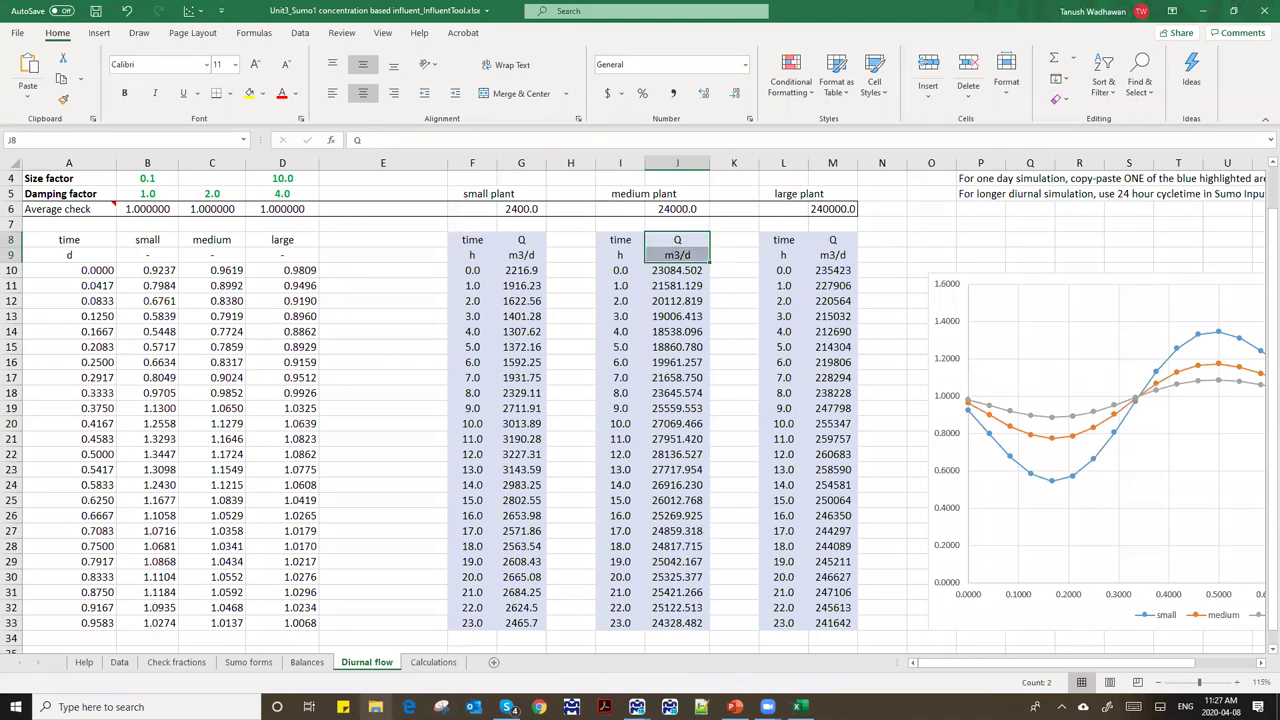
- Switch to Sumo and check the copy options for the flow rate's symbol and unit in the influent specifications
mouse_move(648, 698)
left_click(610, 650)
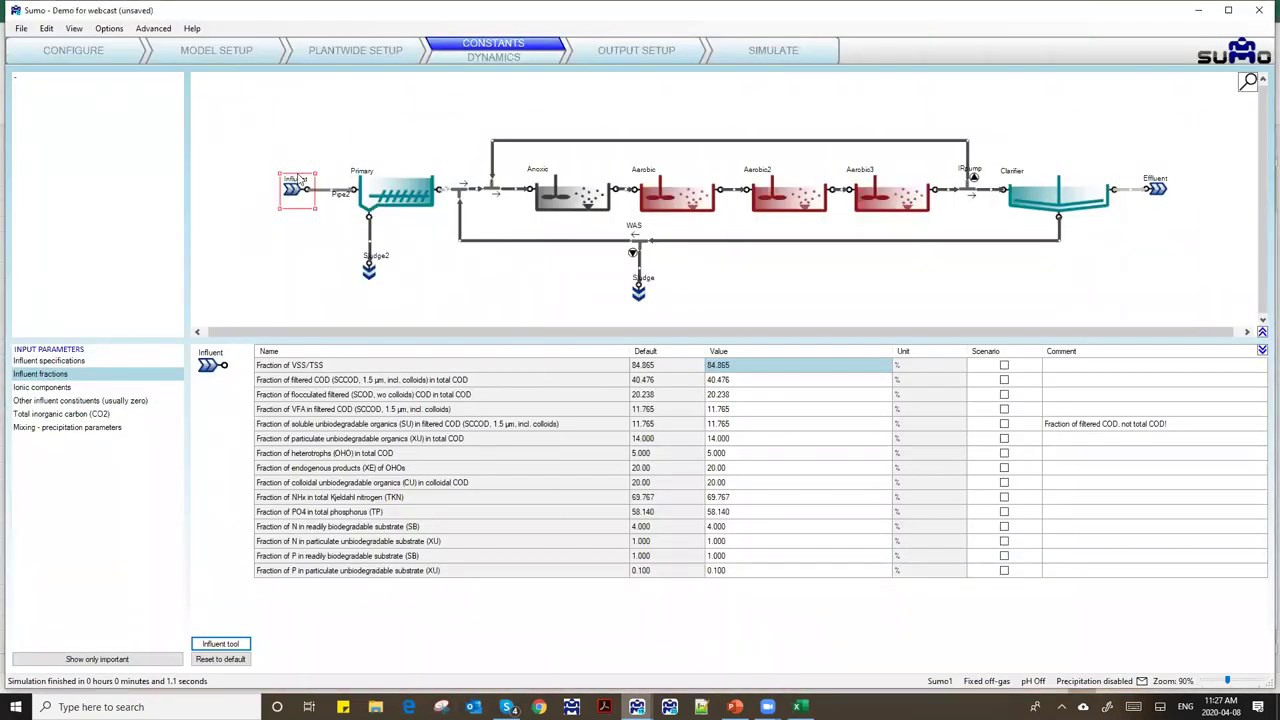
left_click(35, 361)
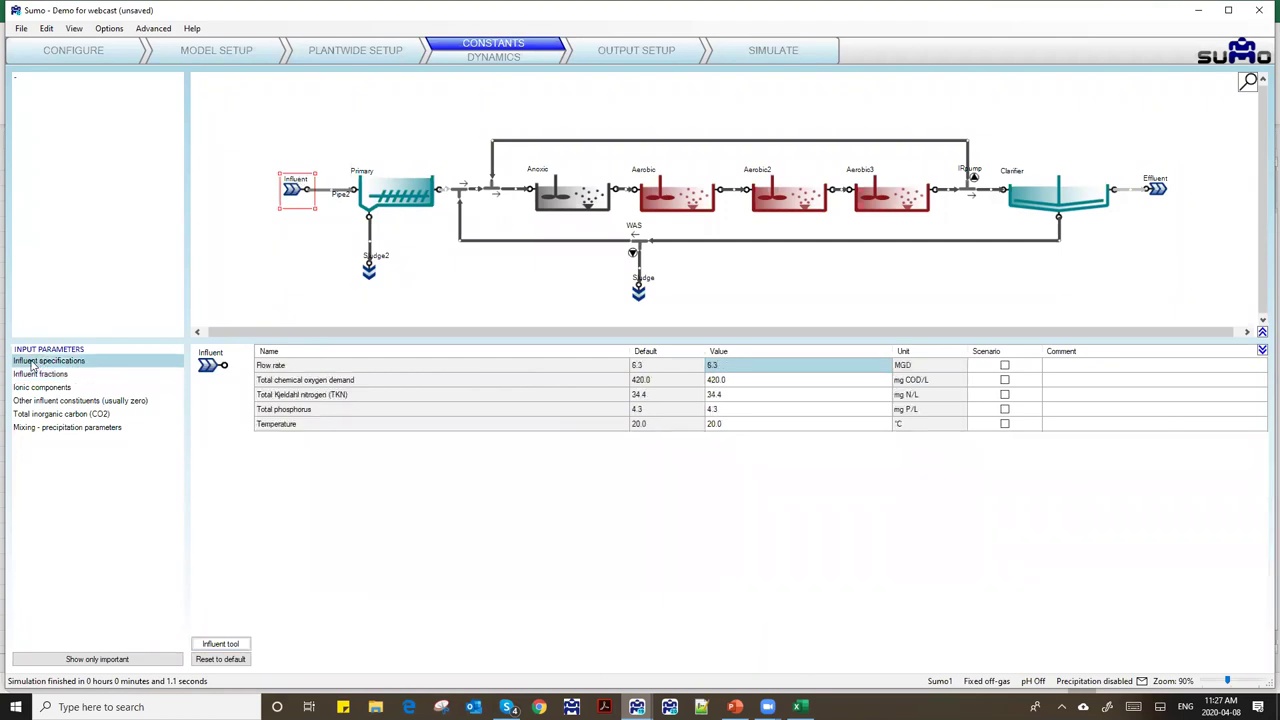
right_click(283, 369)
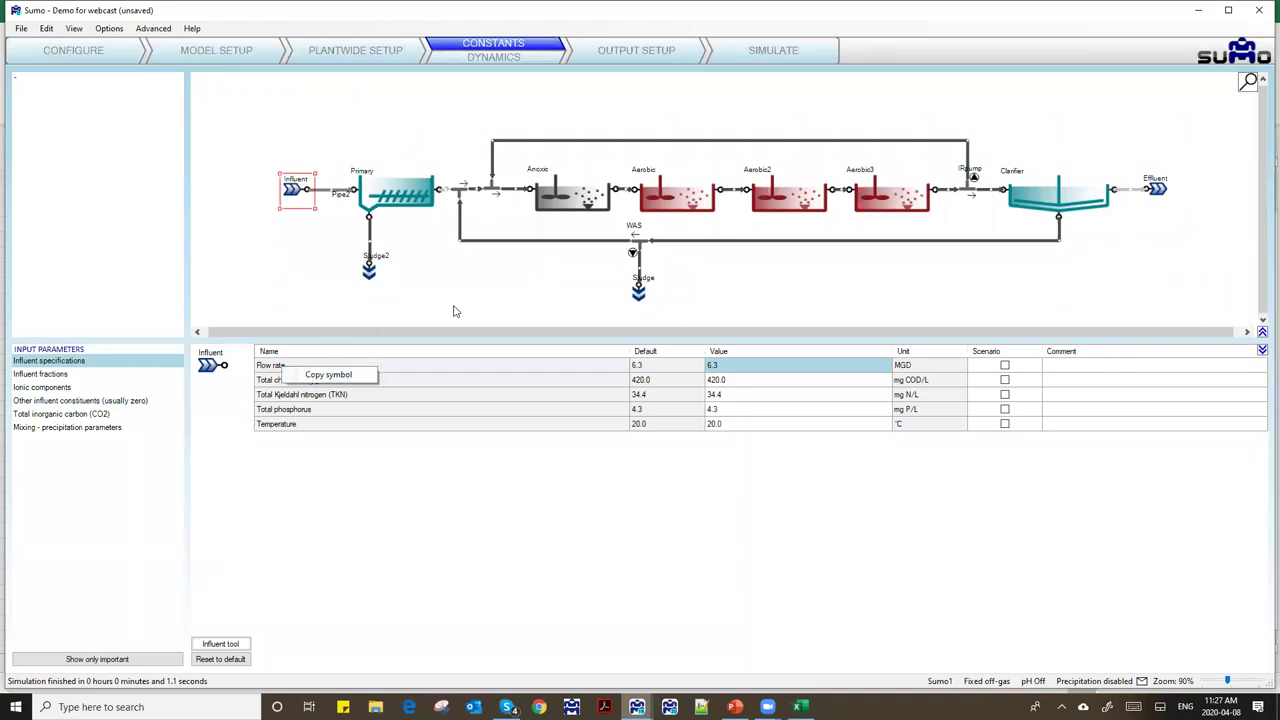
right_click(914, 369)
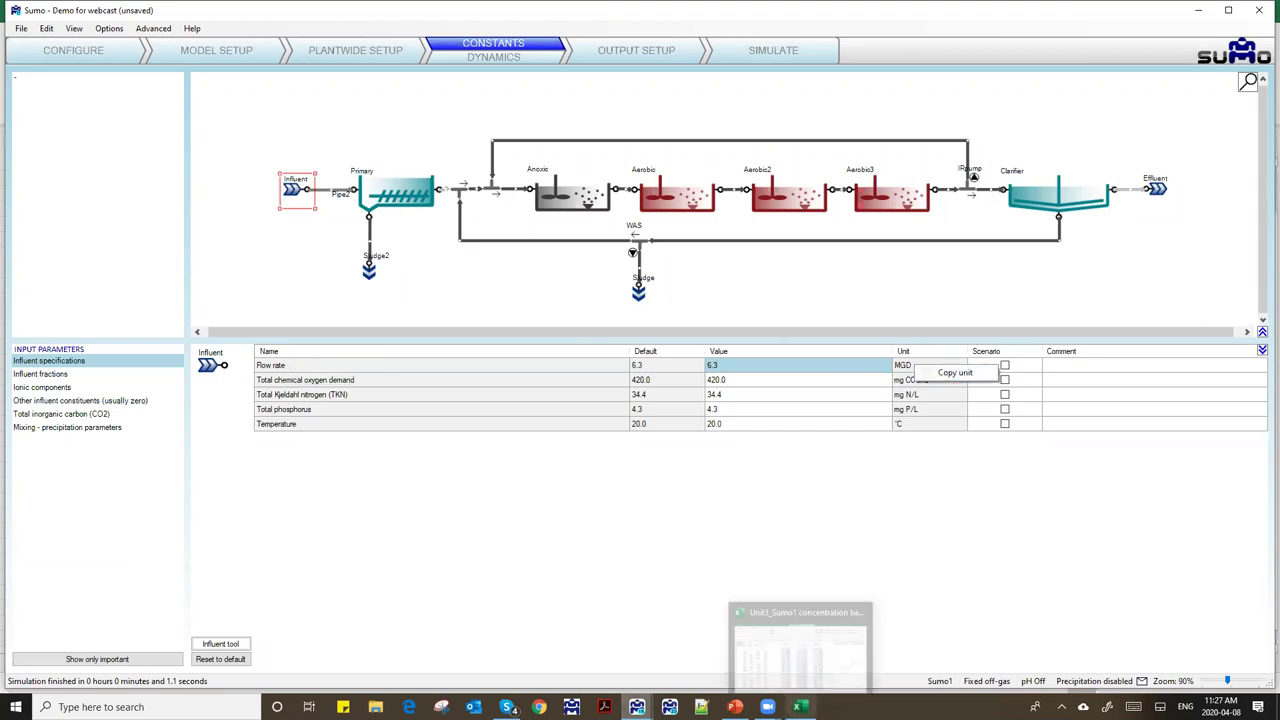
- Switch to the Excel influent tool and copy the medium plant's time and Q table, I8:J33, including its header rows
left_click(800, 705)
left_click(722, 436)
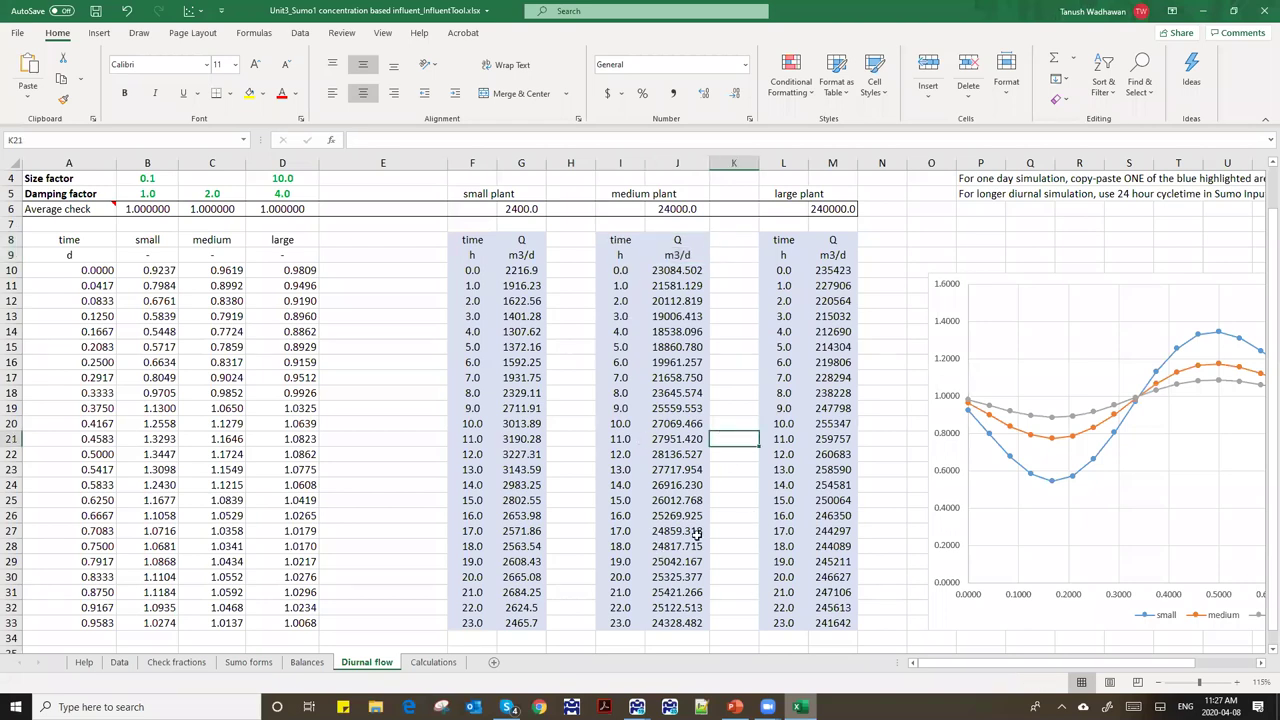
scroll(688, 492, "down", 1)
left_click_drag(608, 194, 680, 568)
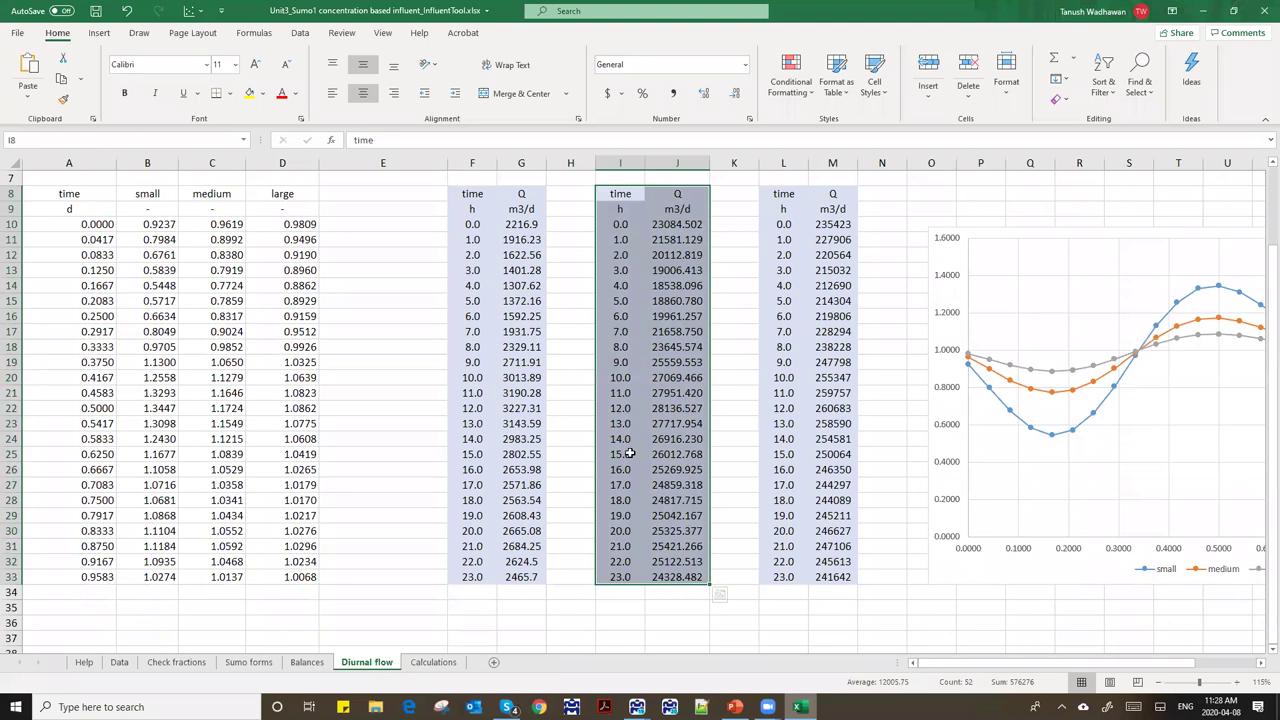
right_click(628, 234)
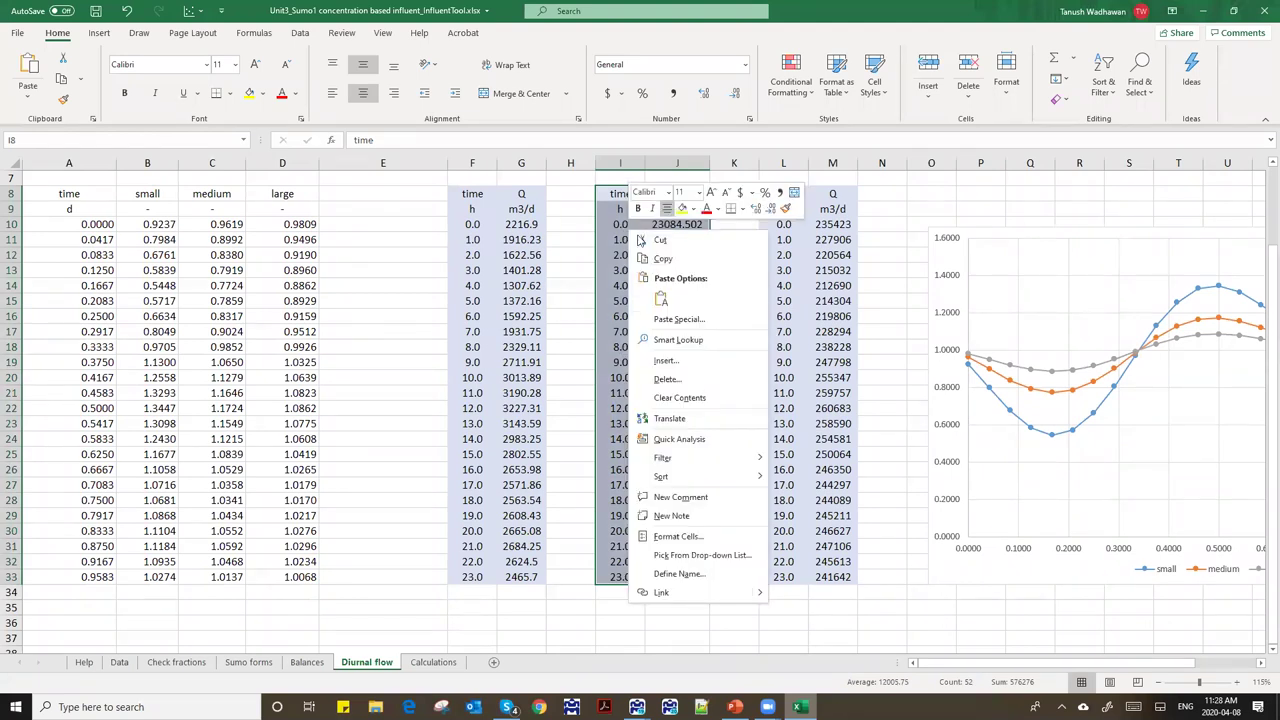
left_click(660, 259)
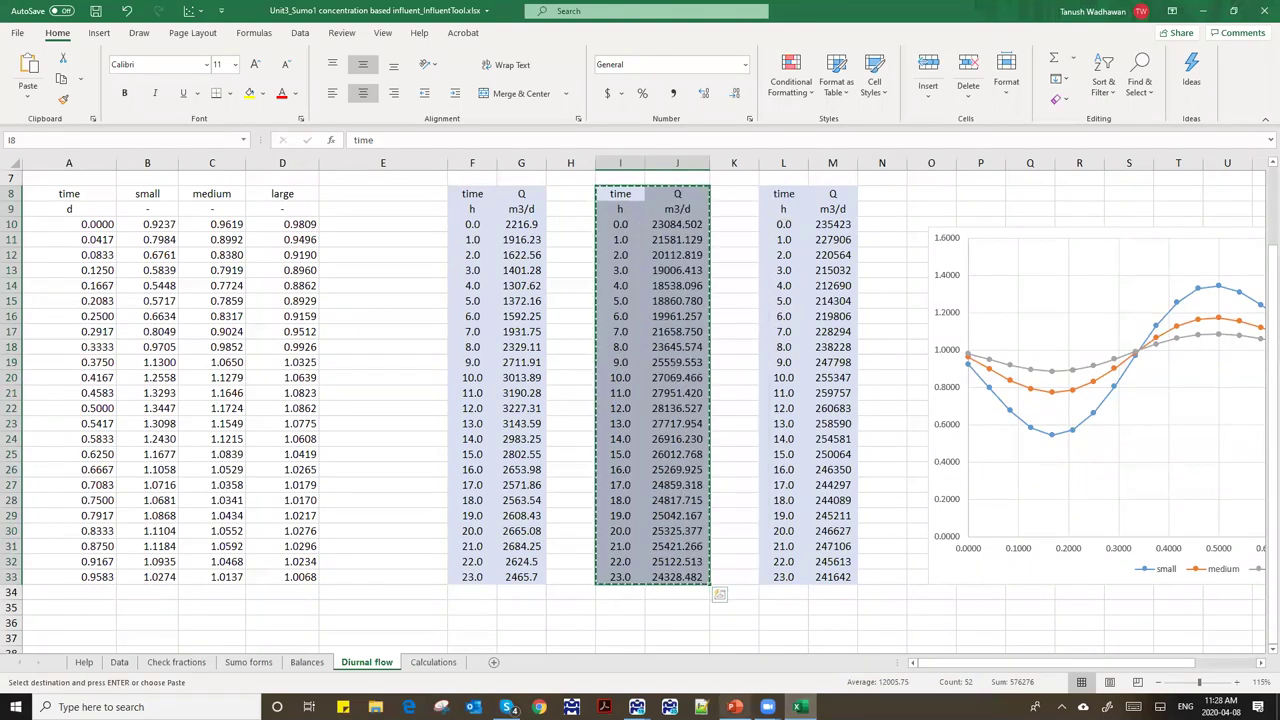
- Switch to Sumo and paste the copied hourly flow data as a dynamic input table for the influent
mouse_move(636, 707)
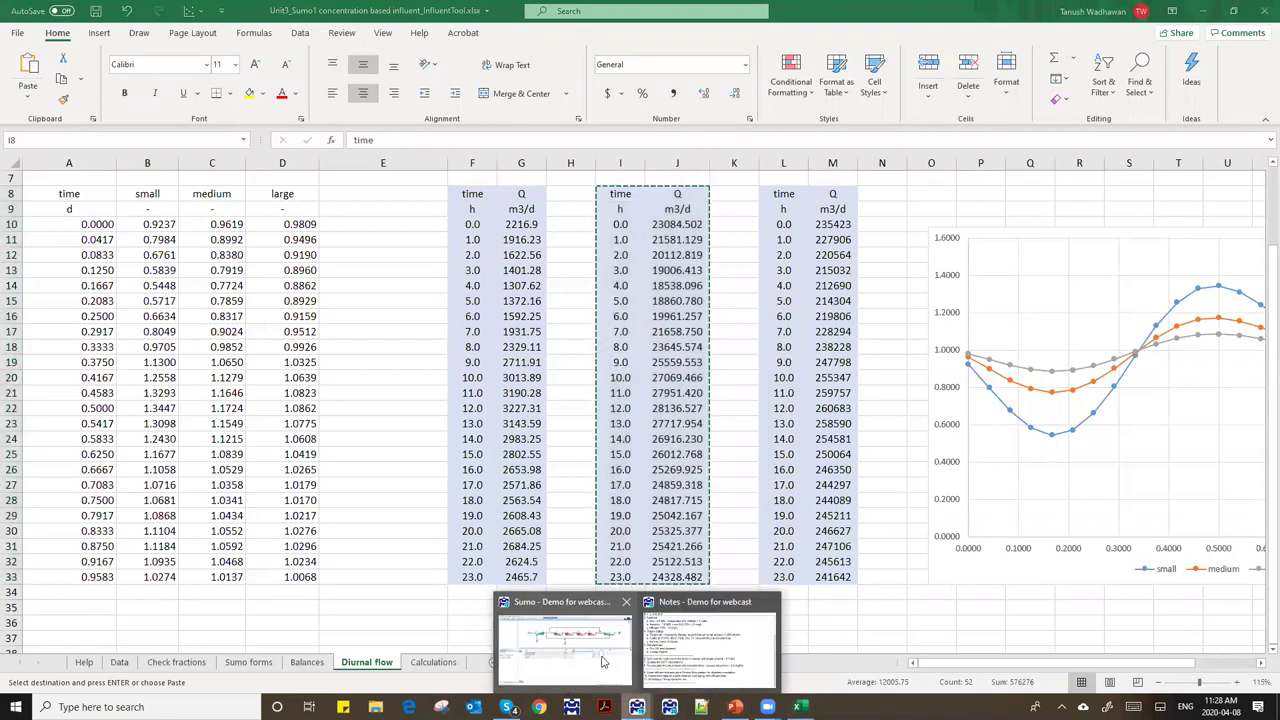
left_click(608, 664)
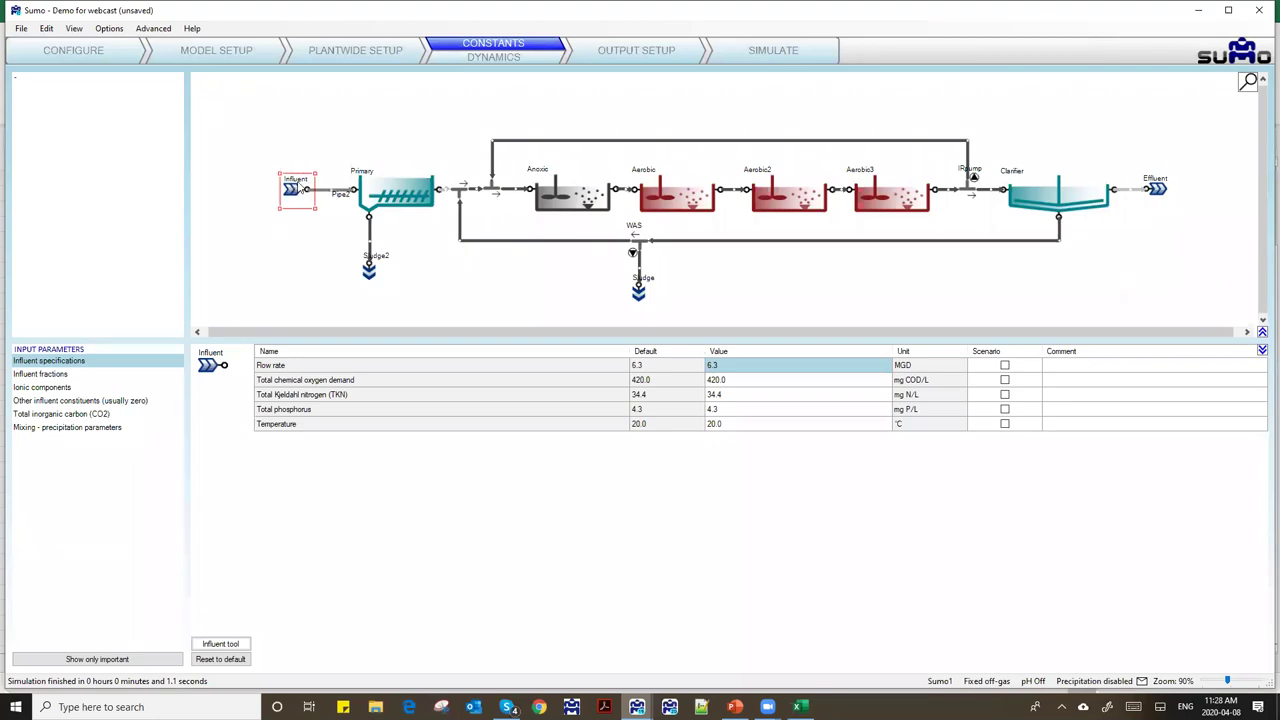
left_click(494, 57)
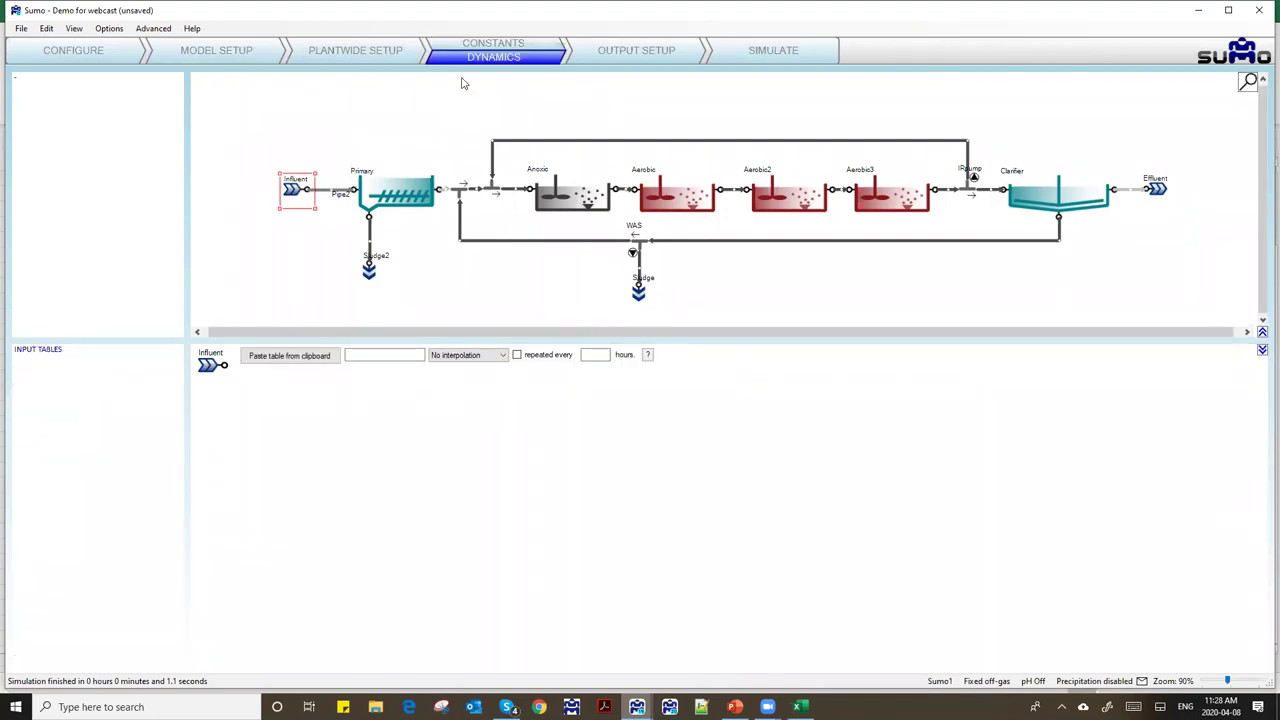
left_click(278, 360)
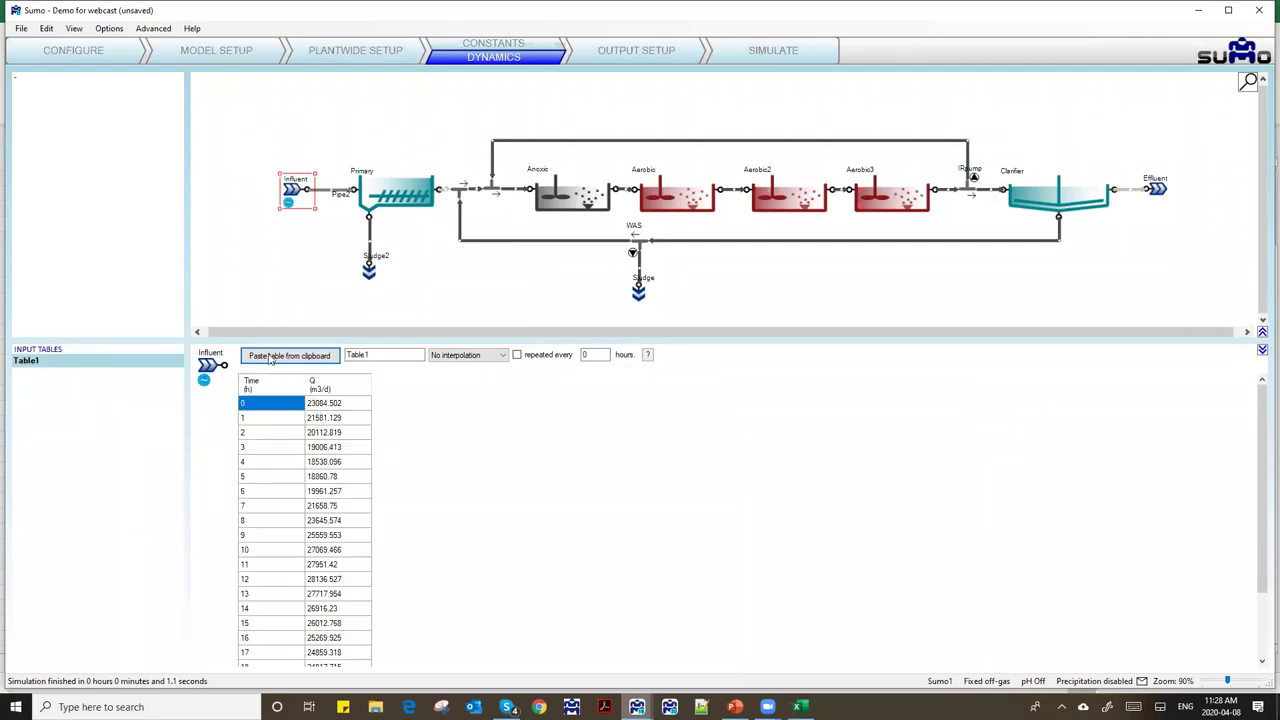
- Look over the pasted influent table and set it to repeat every 24 hours
mouse_move(305, 195)
scroll(277, 449, "down", 1)
scroll(277, 445, "up", 1)
left_click(517, 356)
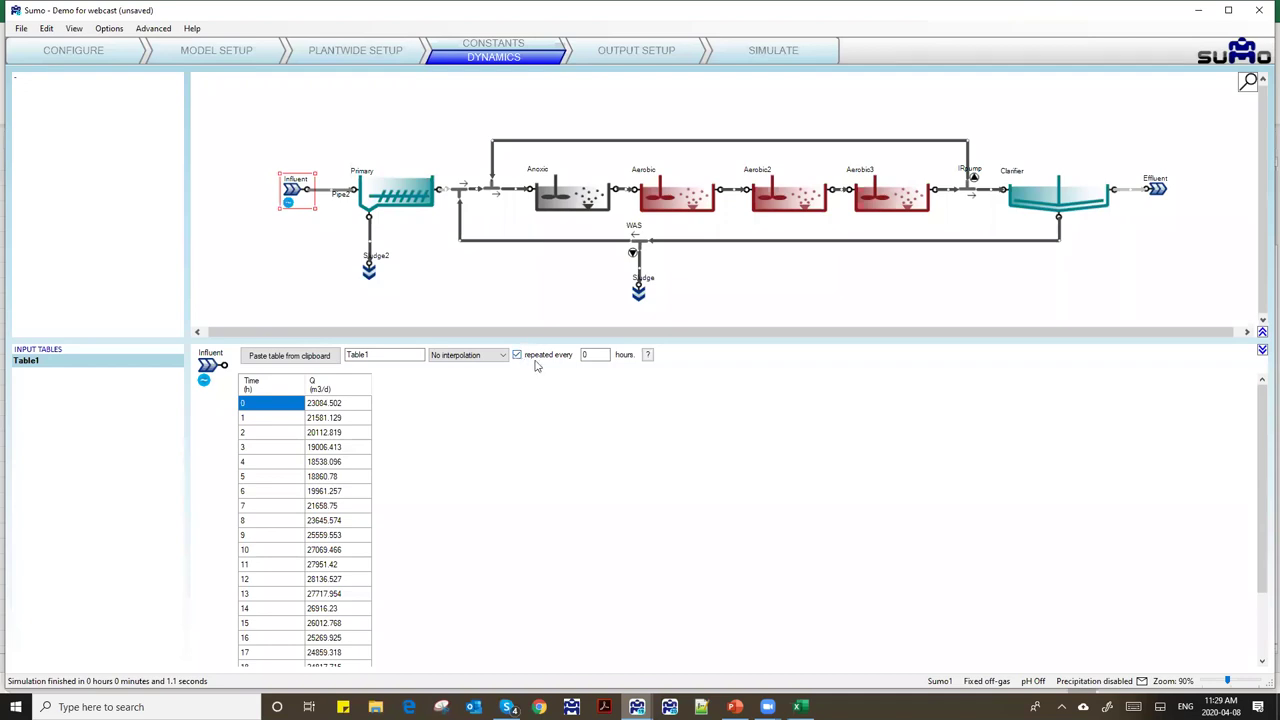
double_click(583, 356)
left_click(556, 332)
- Check the disable and delete options of the influent's input table and rename the table to Flow
right_click(27, 364)
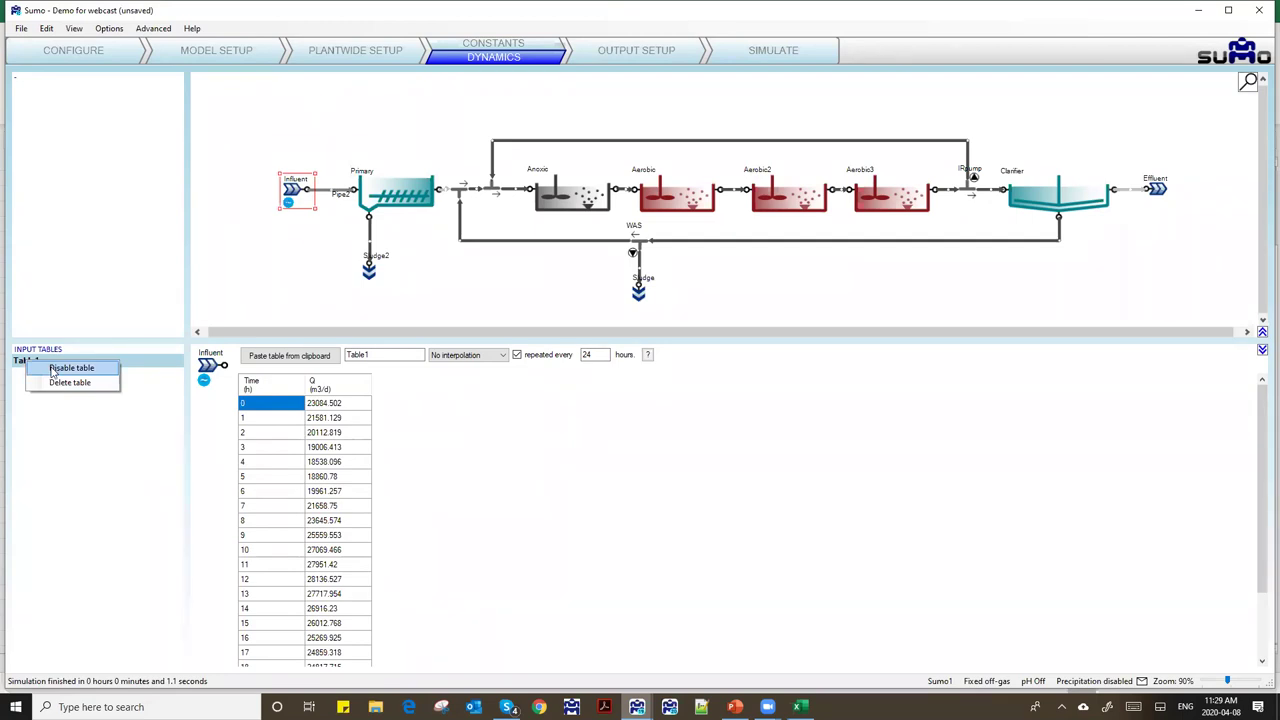
left_click(350, 354)
double_click(348, 355)
type("Flow")
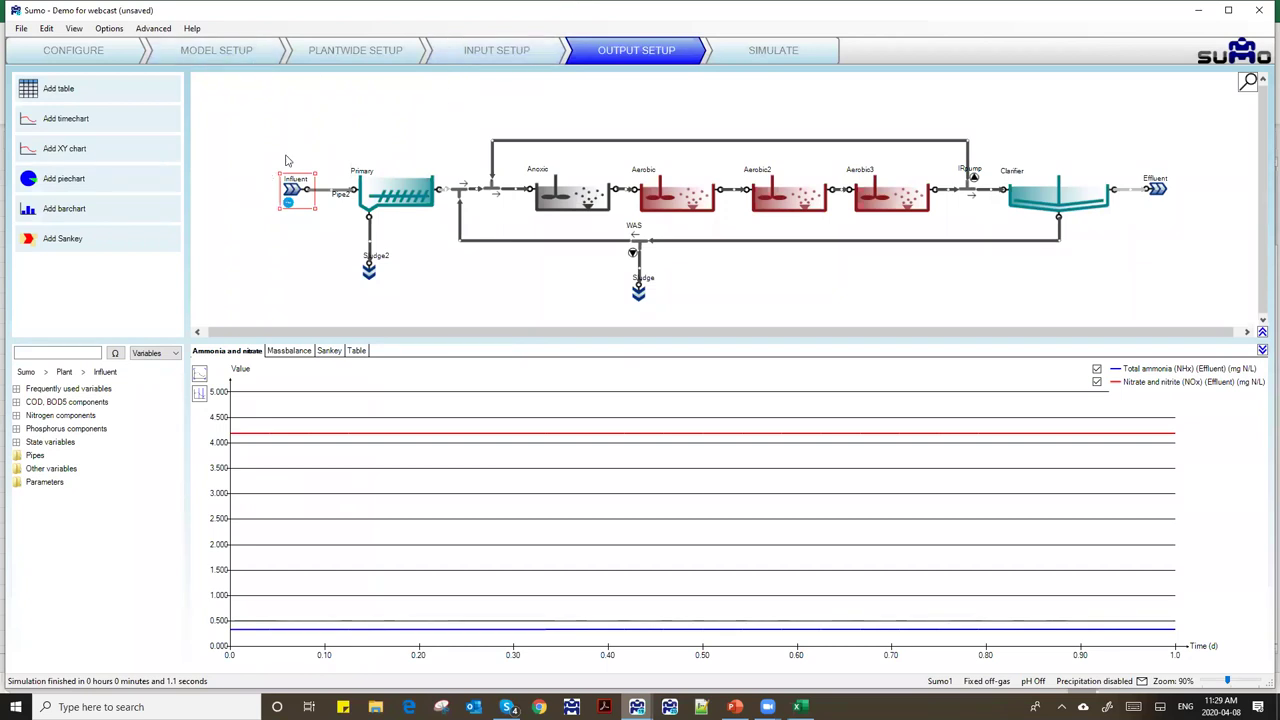
- Add a timechart plotting the influent's flow rate and run the dynamic simulation for 1 day
left_click(98, 120)
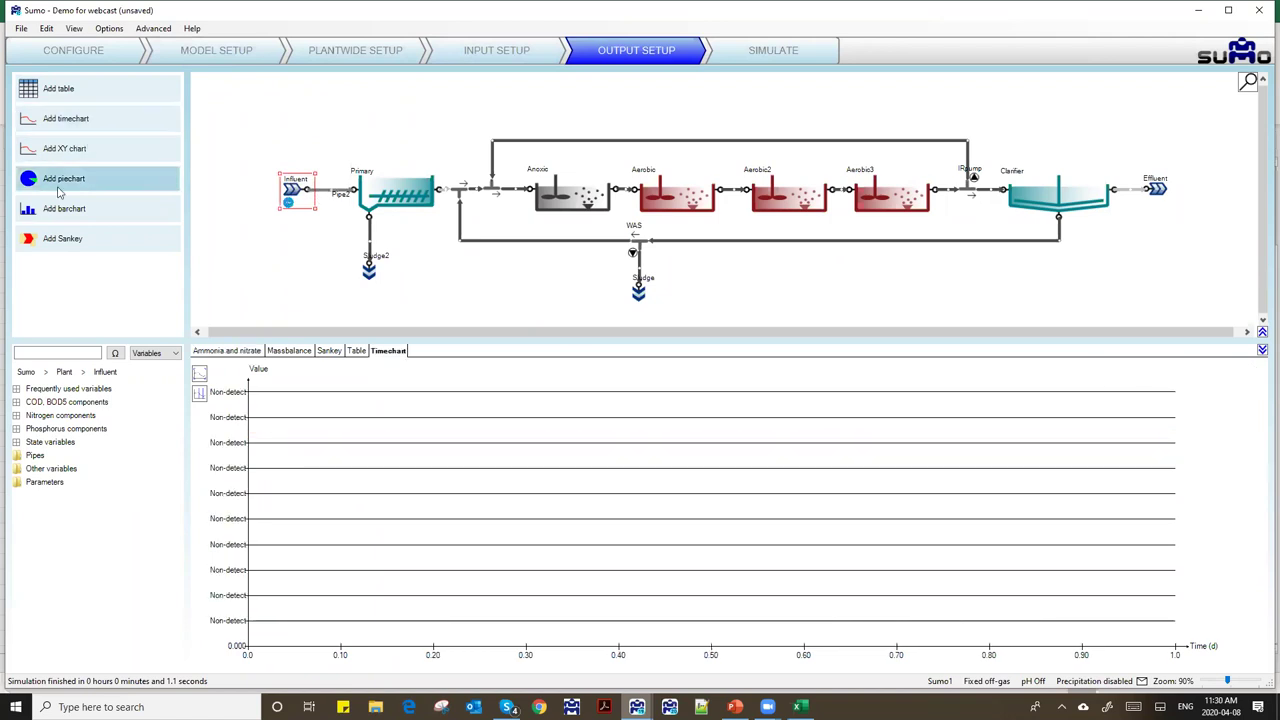
double_click(48, 390)
left_click_drag(38, 392, 446, 433)
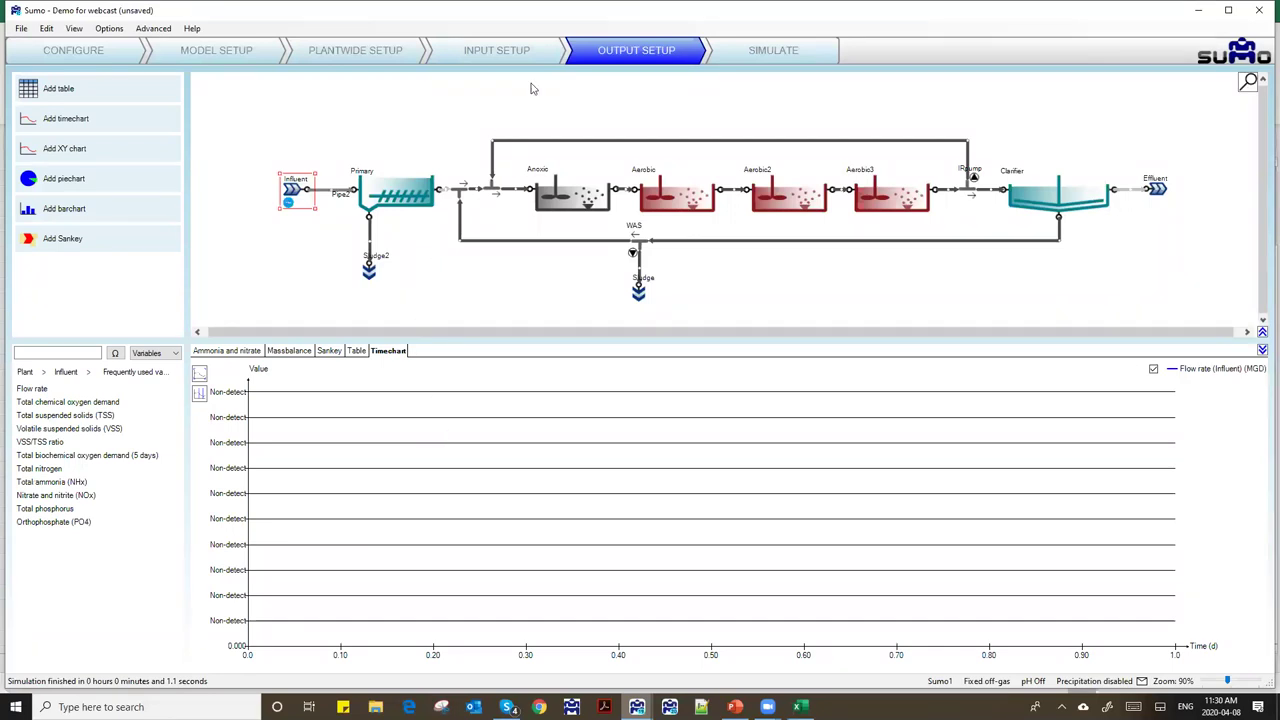
key("ctrl+Tab")
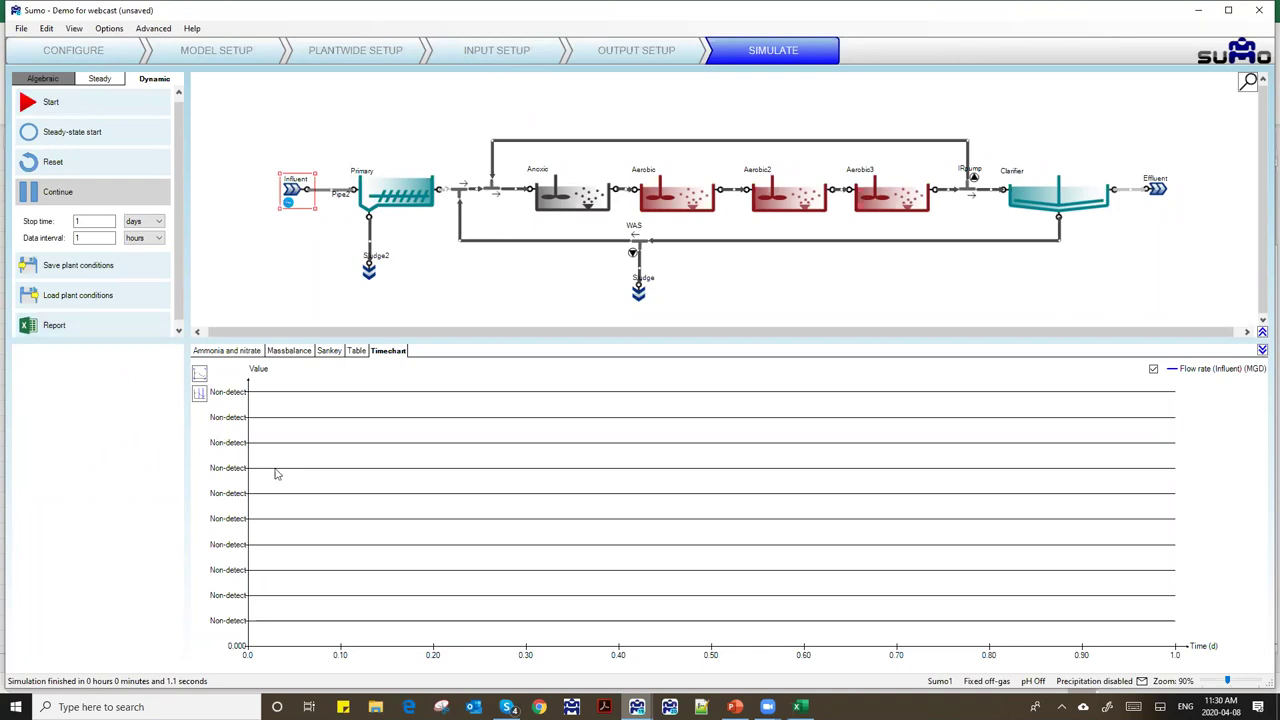
left_click(114, 109)
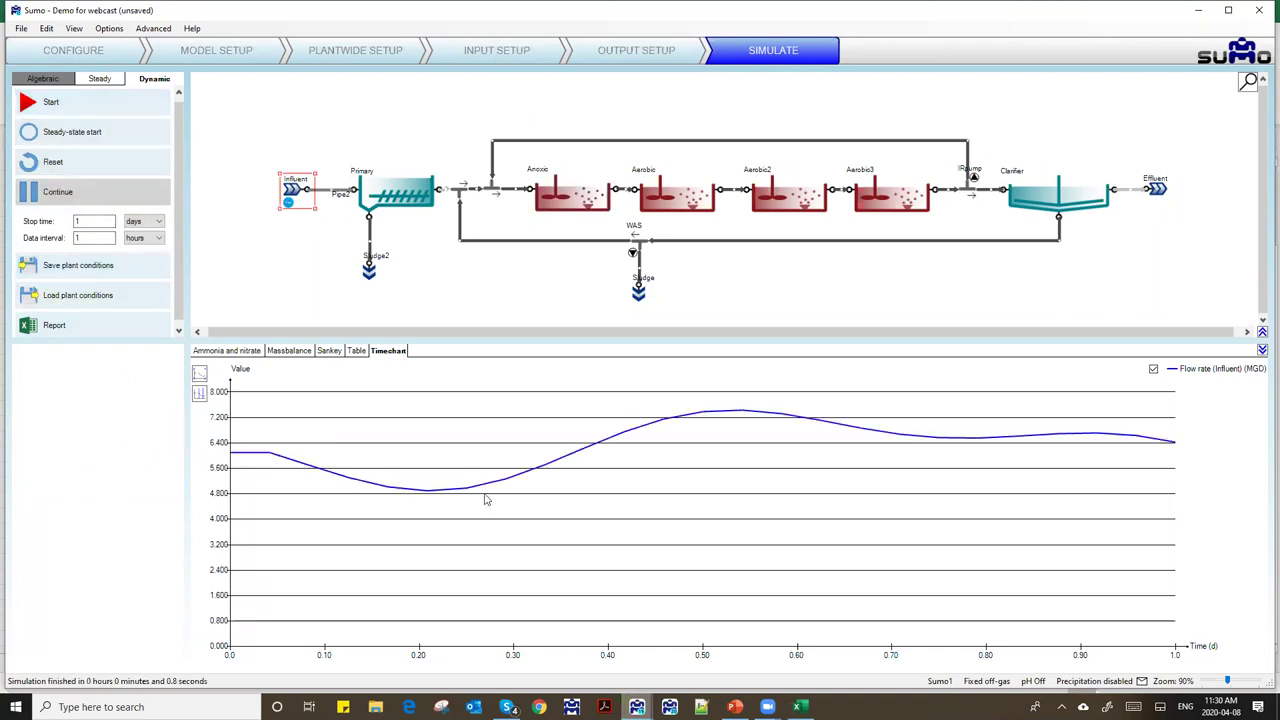
- Set the dynamic simulation's stop time to 10 days and continue the run
left_click(76, 221)
type("0")
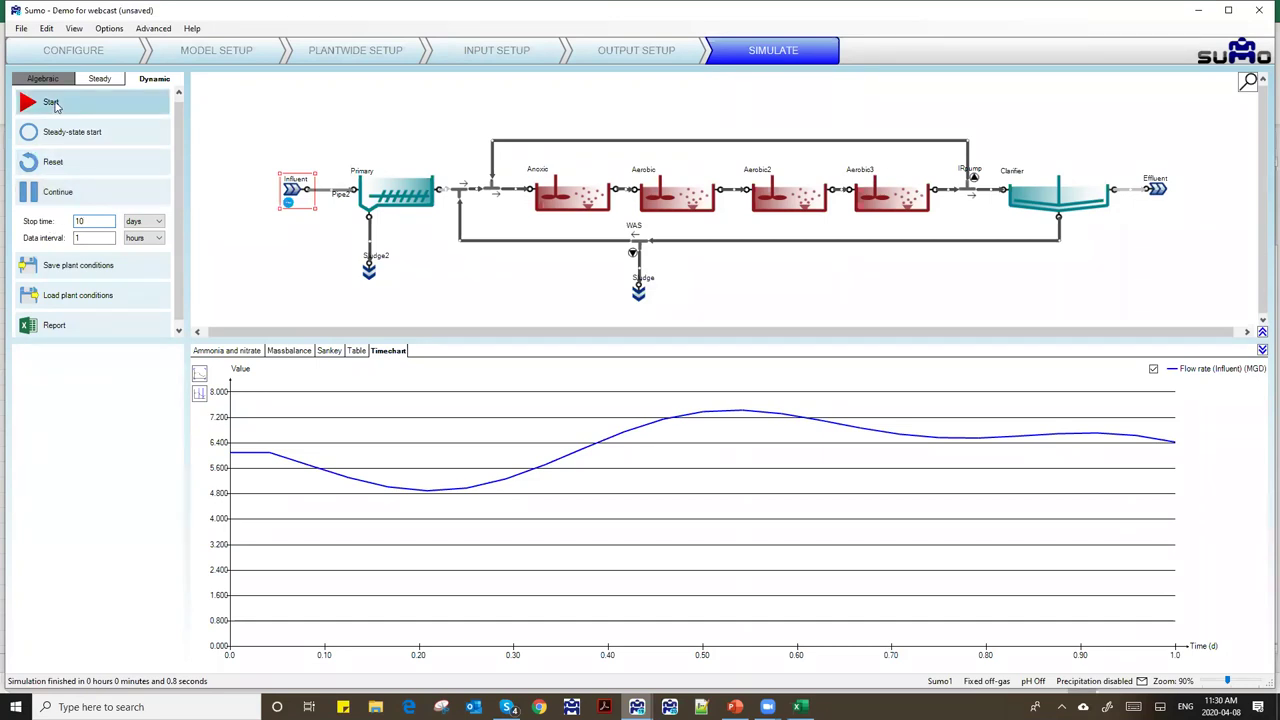
left_click(60, 193)
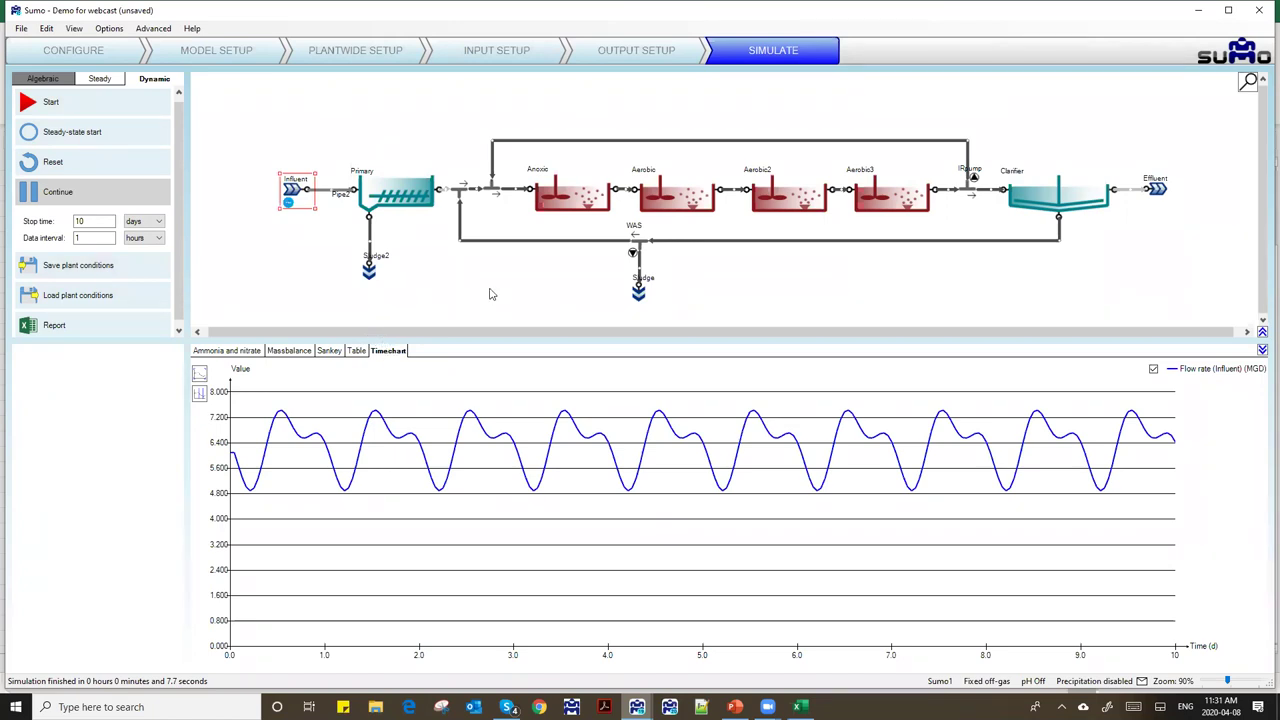
- Switch to Excel and copy the middle hourly time and Q table, headers included, from the Diurnal flow sheet
mouse_move(800, 706)
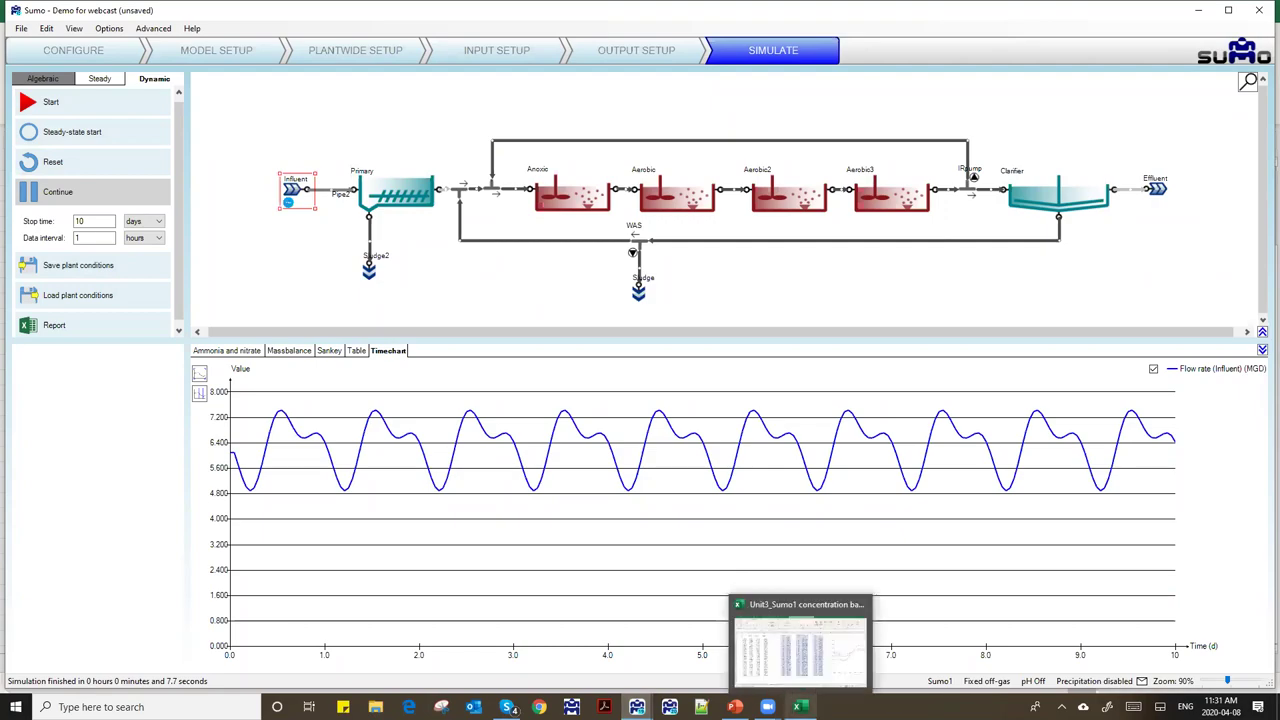
left_click(810, 652)
left_click(620, 278)
key("ctrl+a")
key("ctrl+c")
left_click_drag(618, 196, 668, 580)
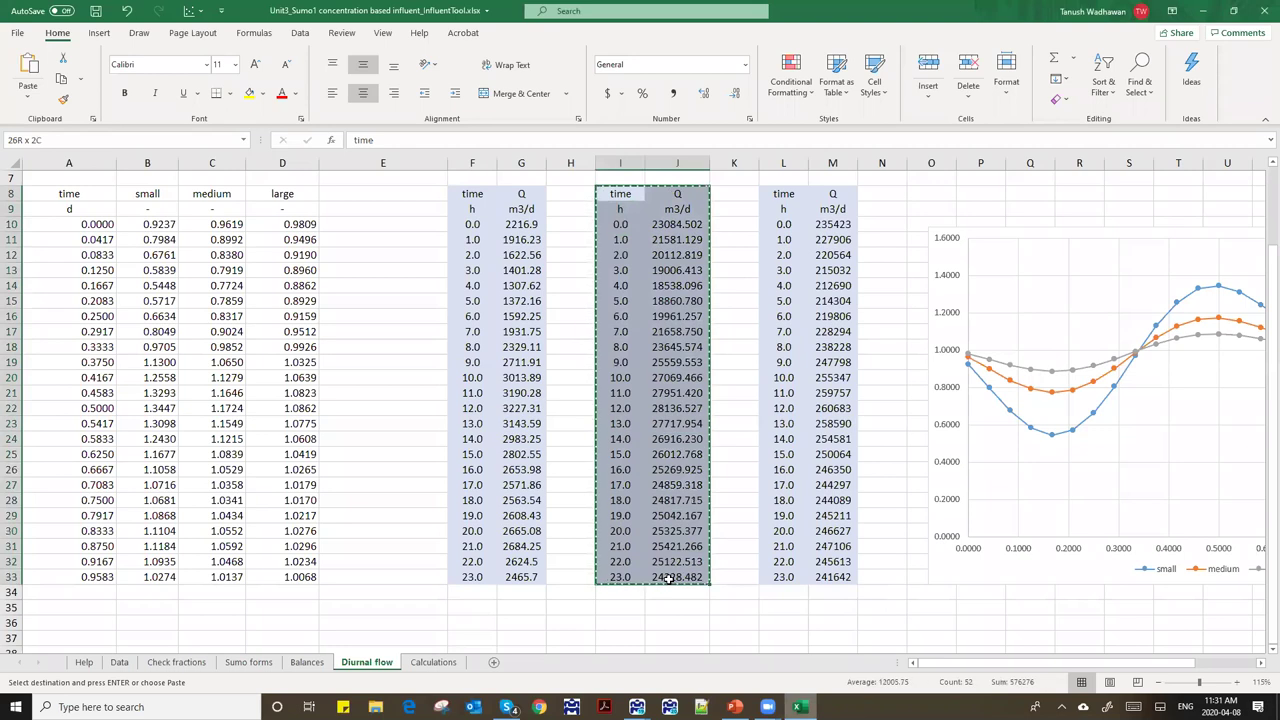
right_click(634, 309)
left_click(662, 337)
mouse_move(735, 705)
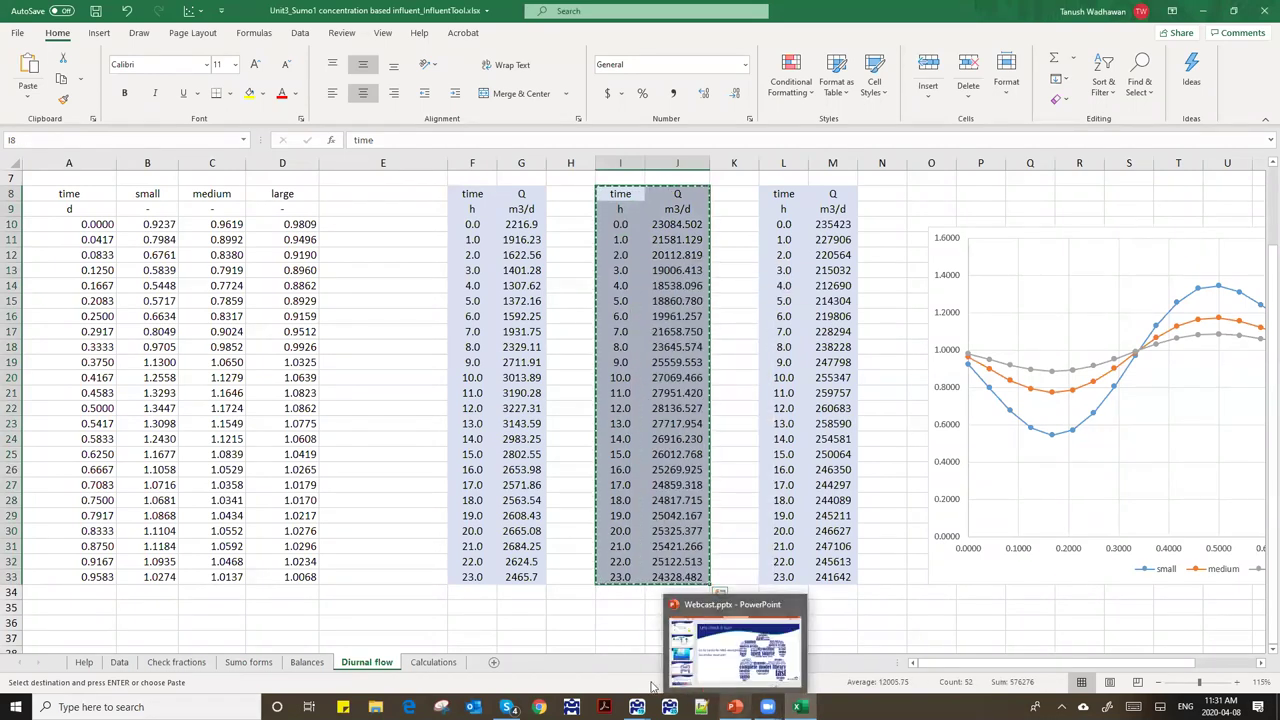
- Switch to Sumo and import the copied flow table as data points into the influent flow timechart
left_click(565, 645)
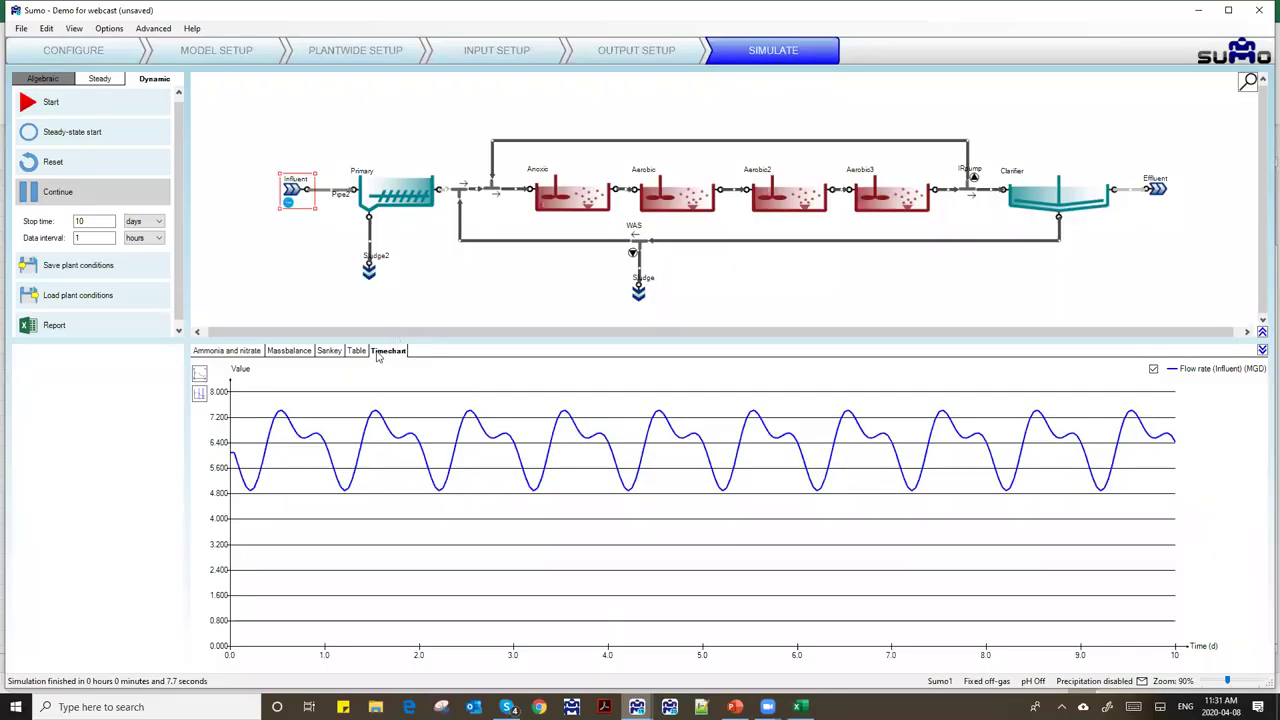
left_click(584, 70)
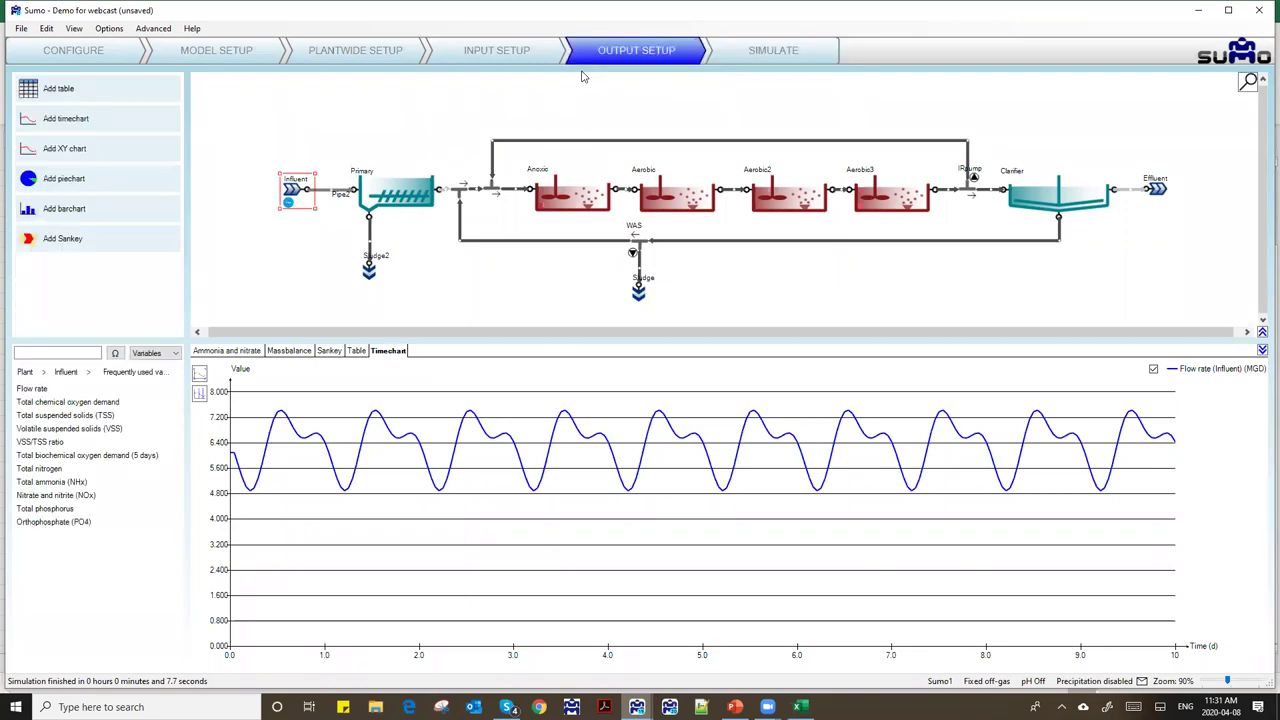
right_click(380, 357)
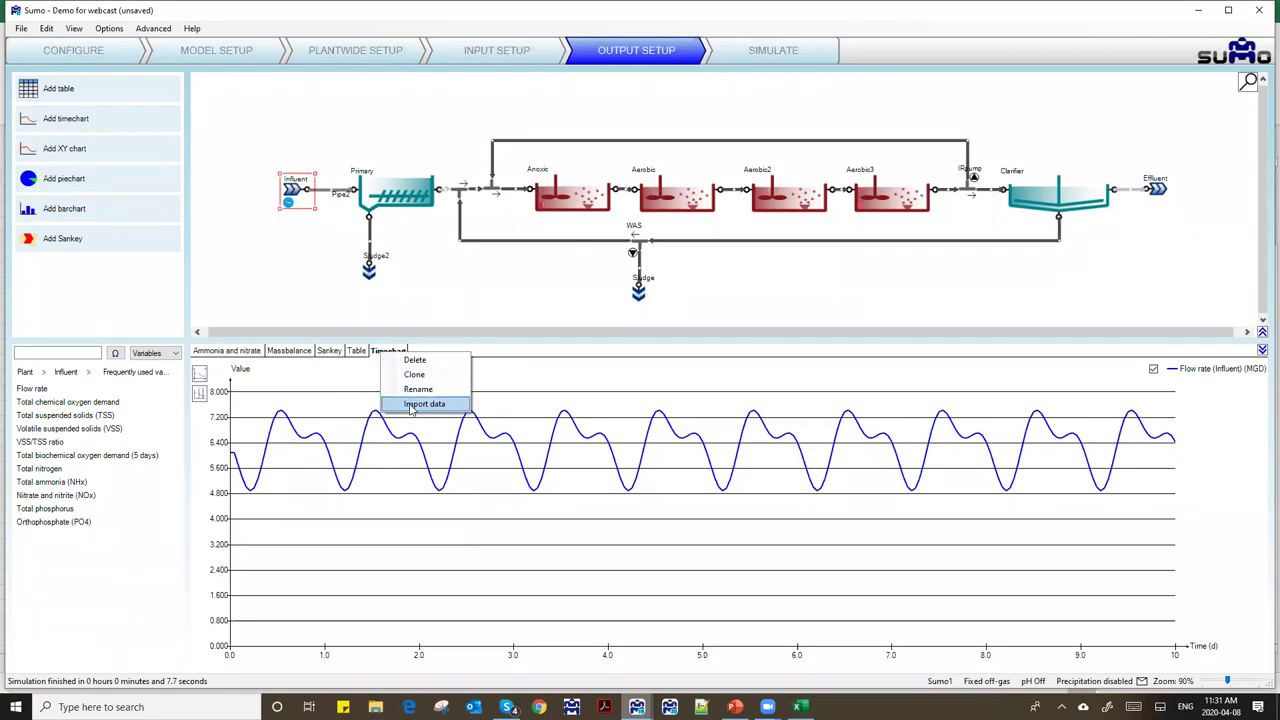
left_click(411, 404)
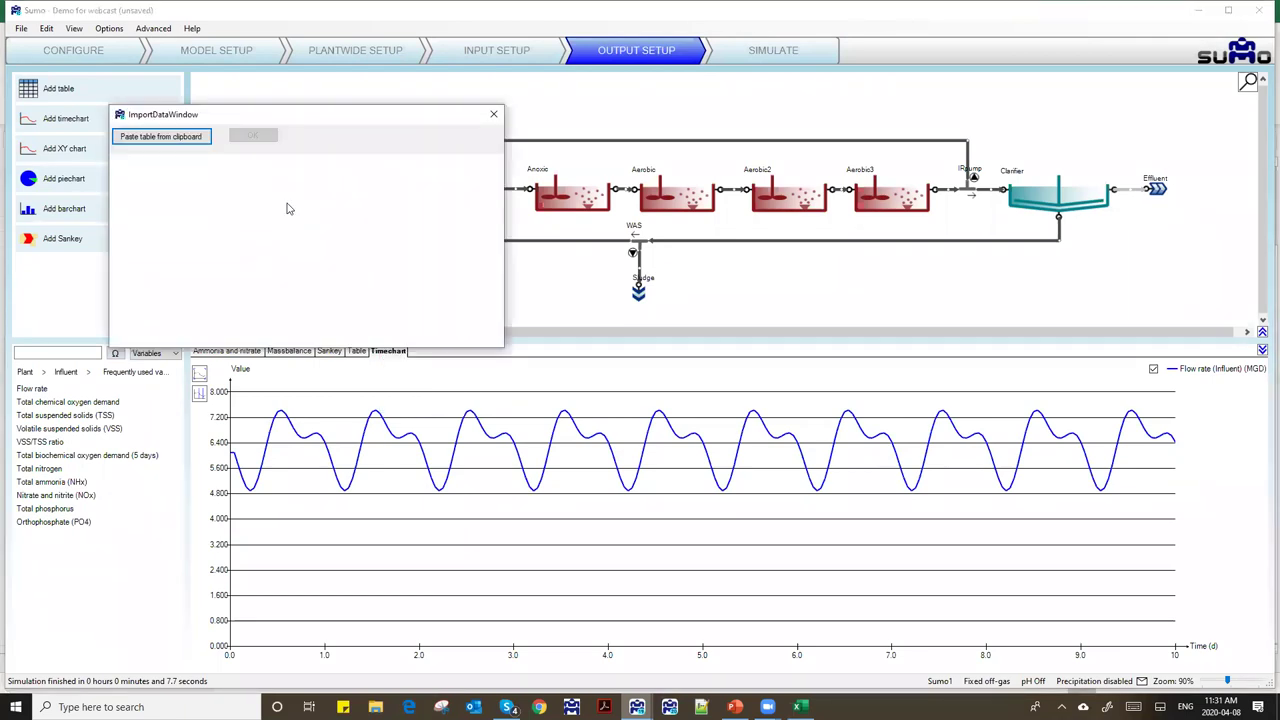
left_click(198, 138)
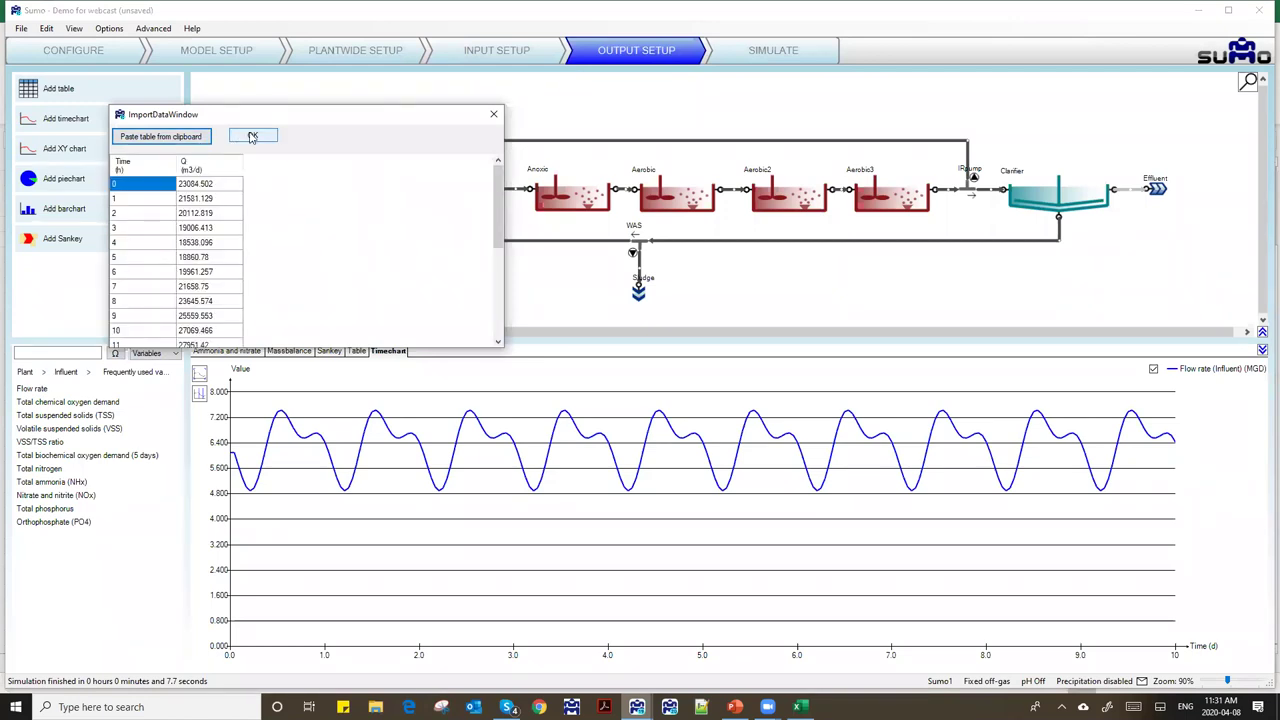
left_click(252, 137)
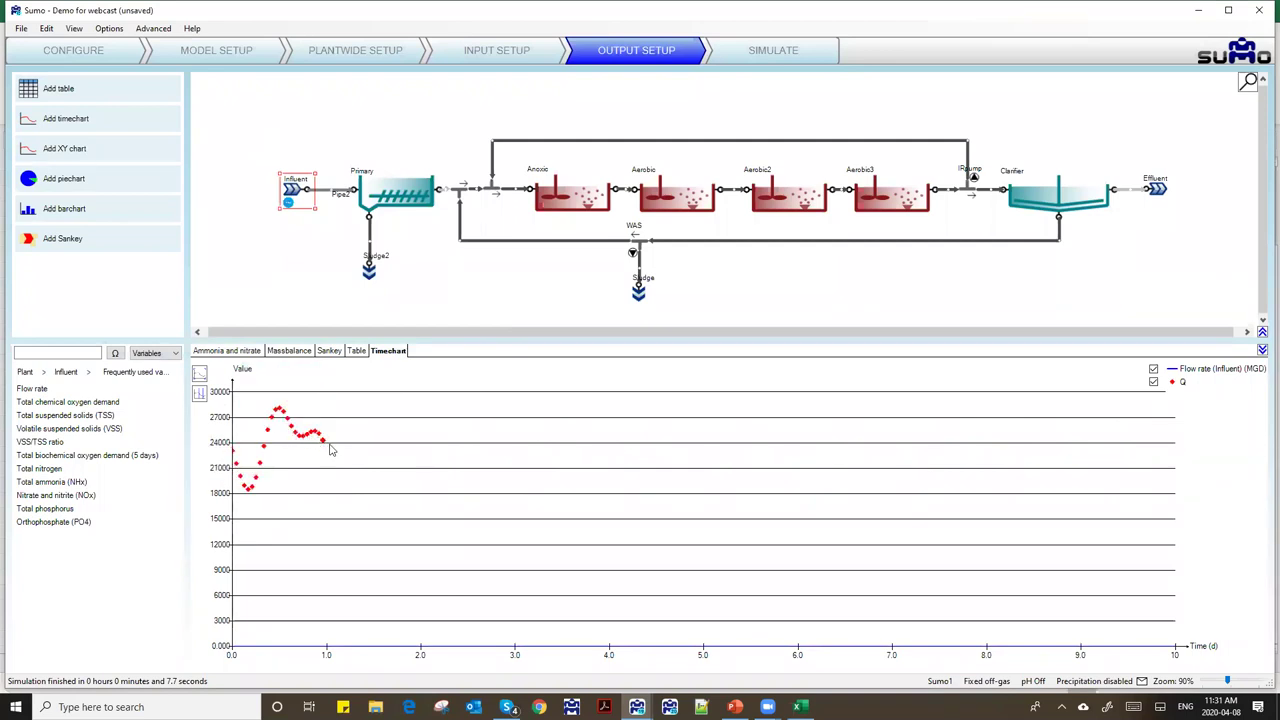
- Change the unit system to SI so the simulated flow matches the units of the imported data
mouse_move(234, 458)
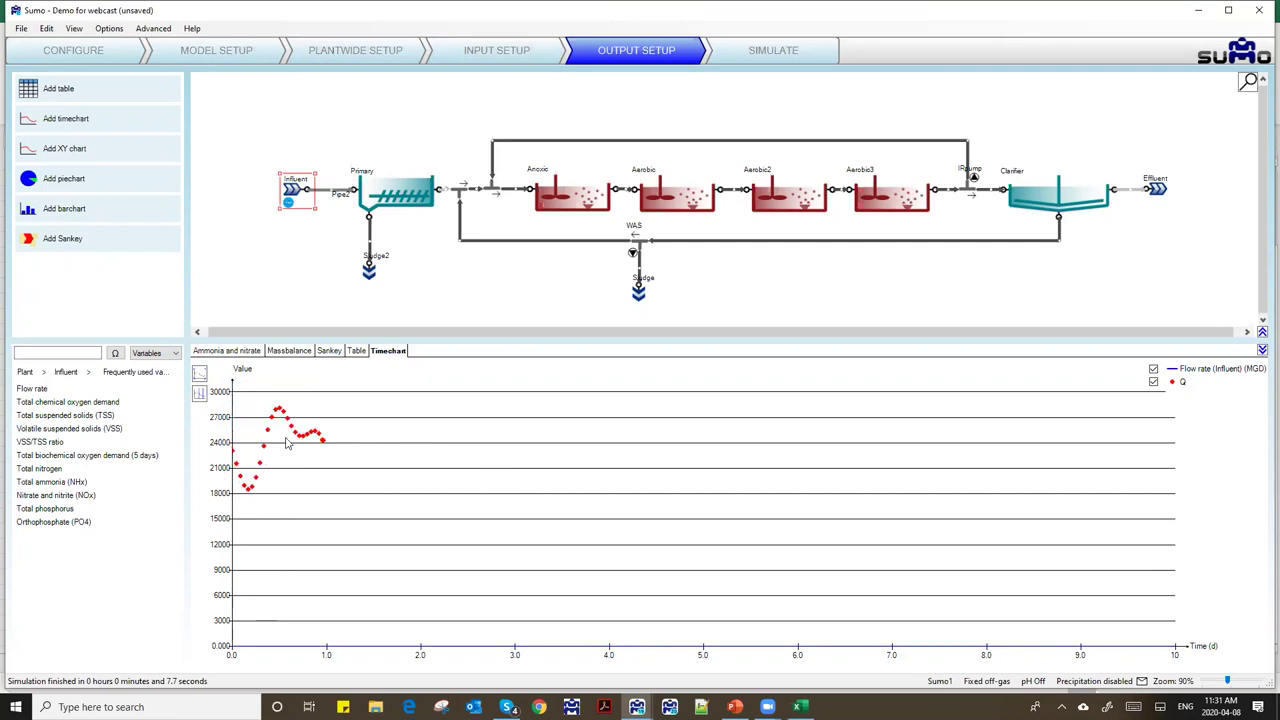
mouse_move(277, 650)
left_click(98, 35)
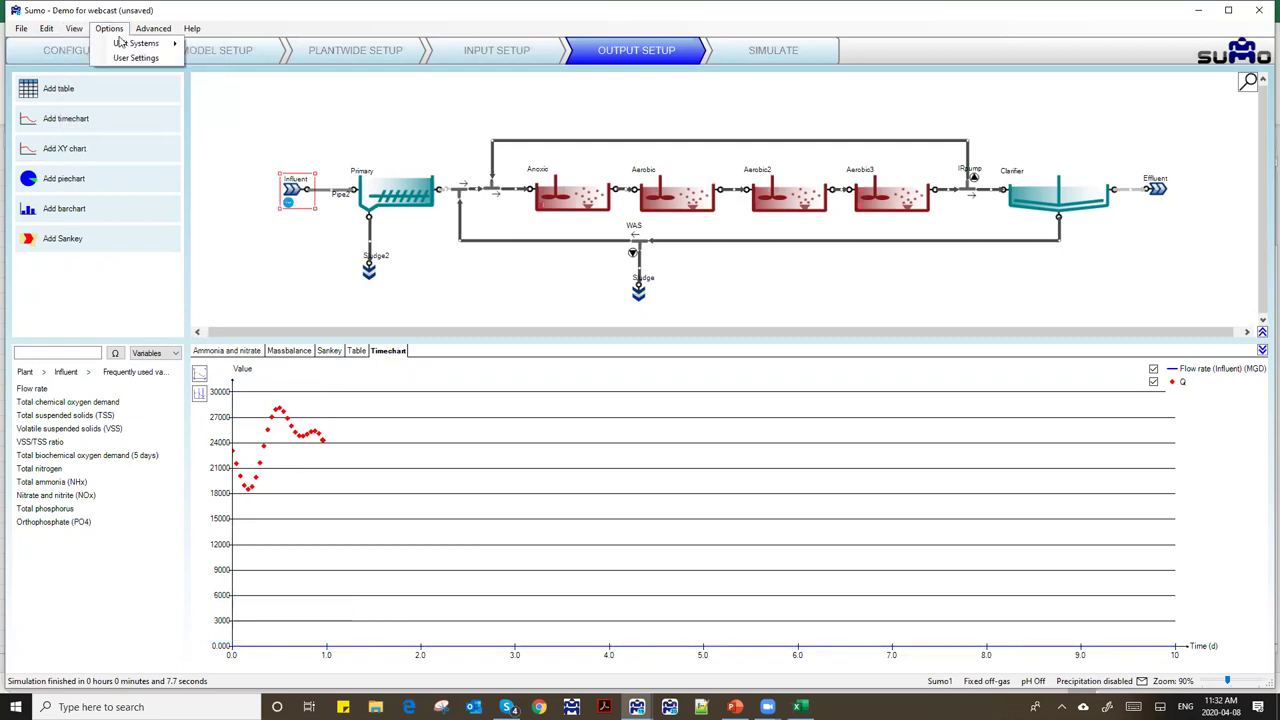
mouse_move(135, 43)
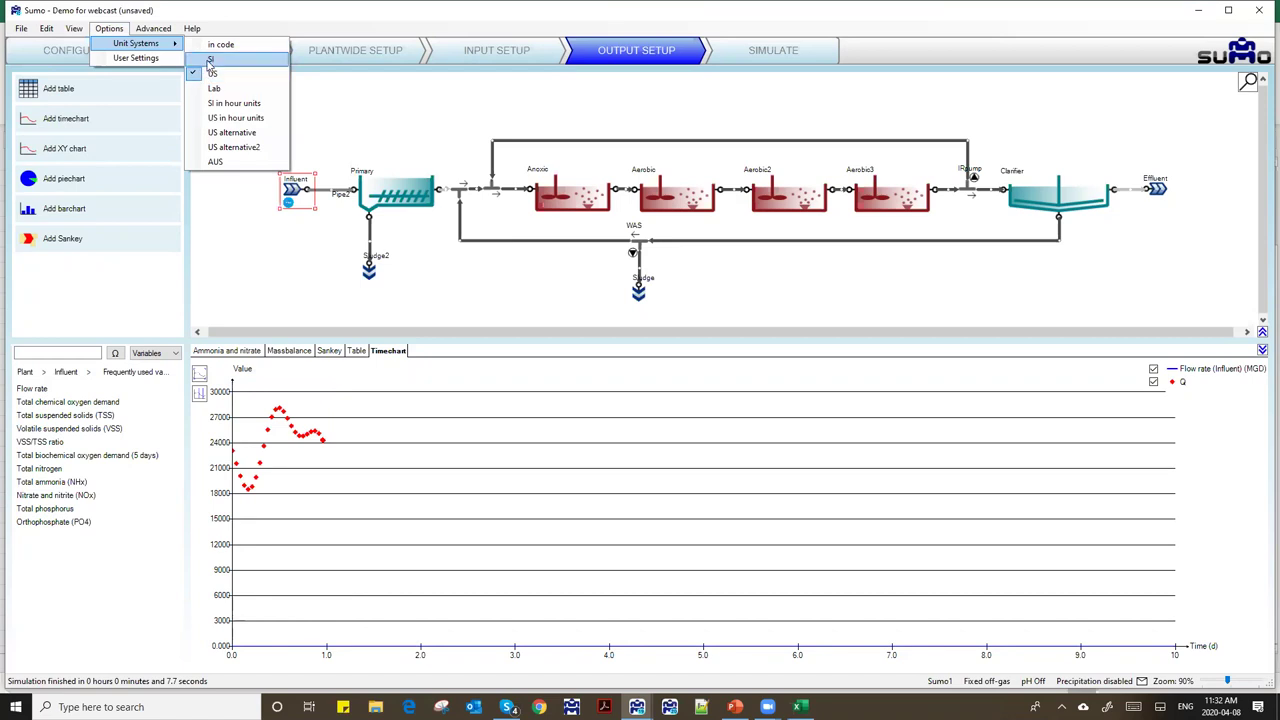
left_click(210, 61)
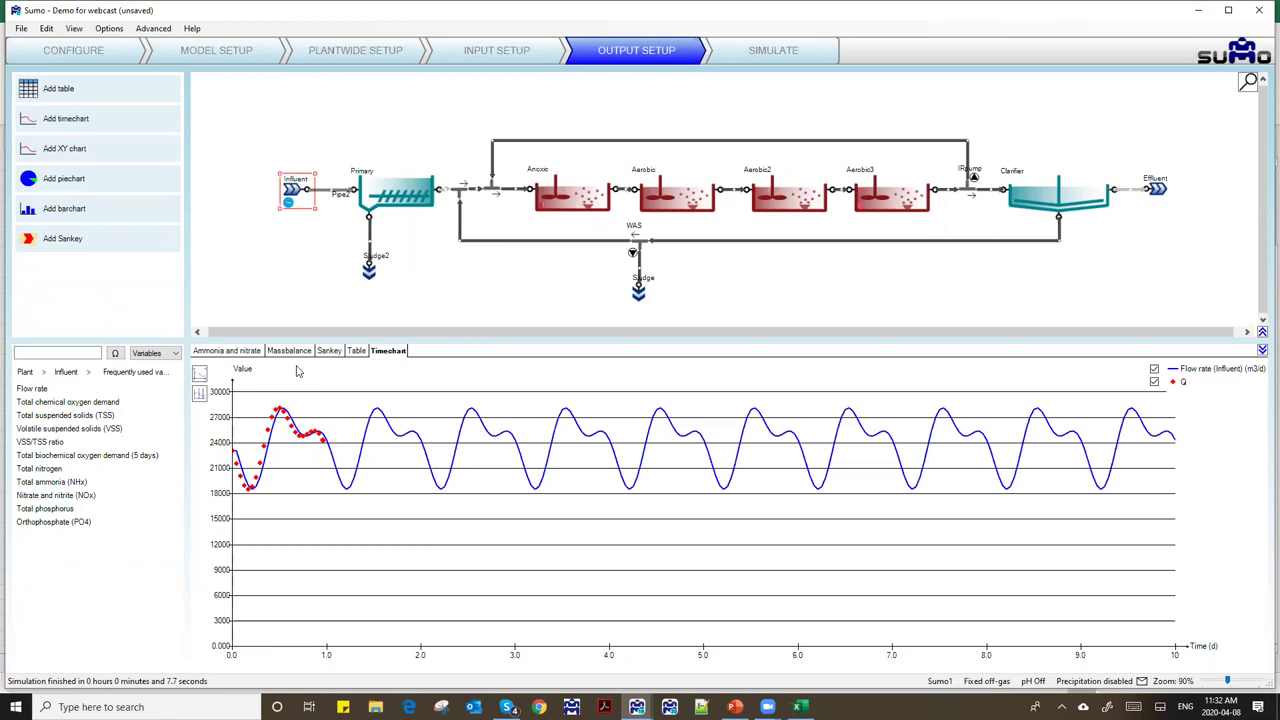
- Review the effluent ammonia and nitrate chart, then set the IR pump's flow proportion to 2 times the influent
left_click(226, 351)
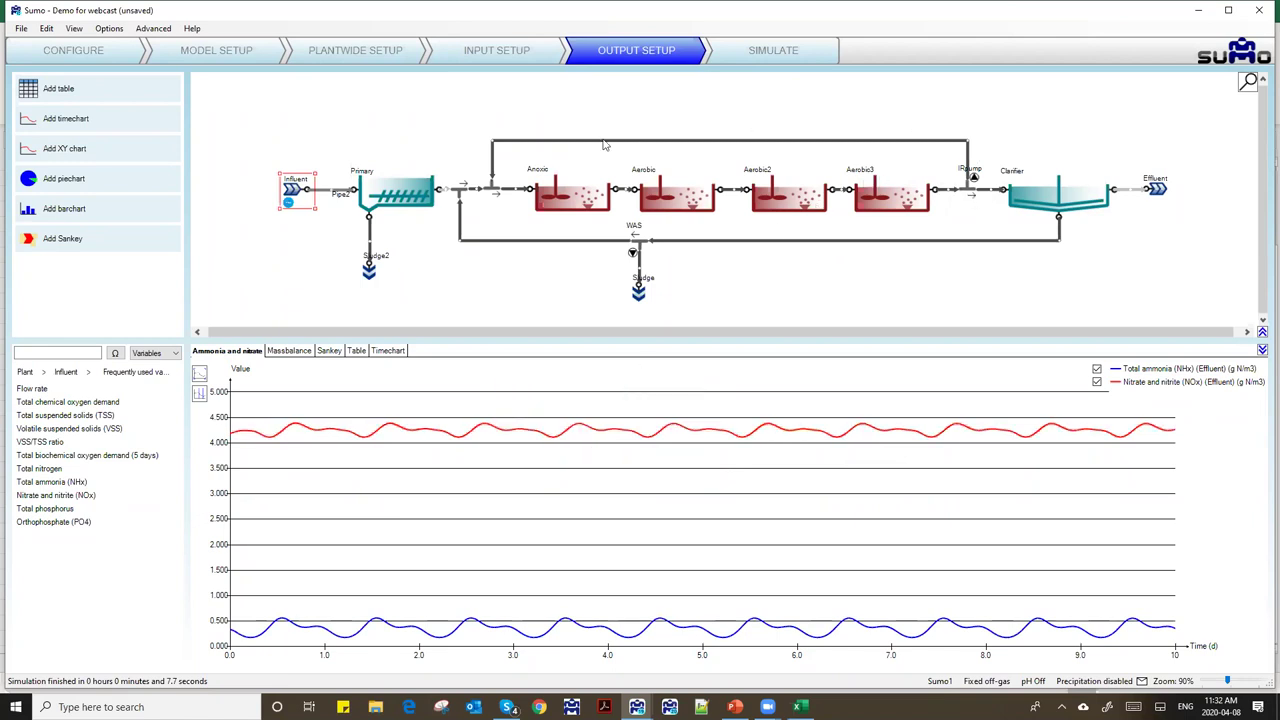
left_click(500, 200)
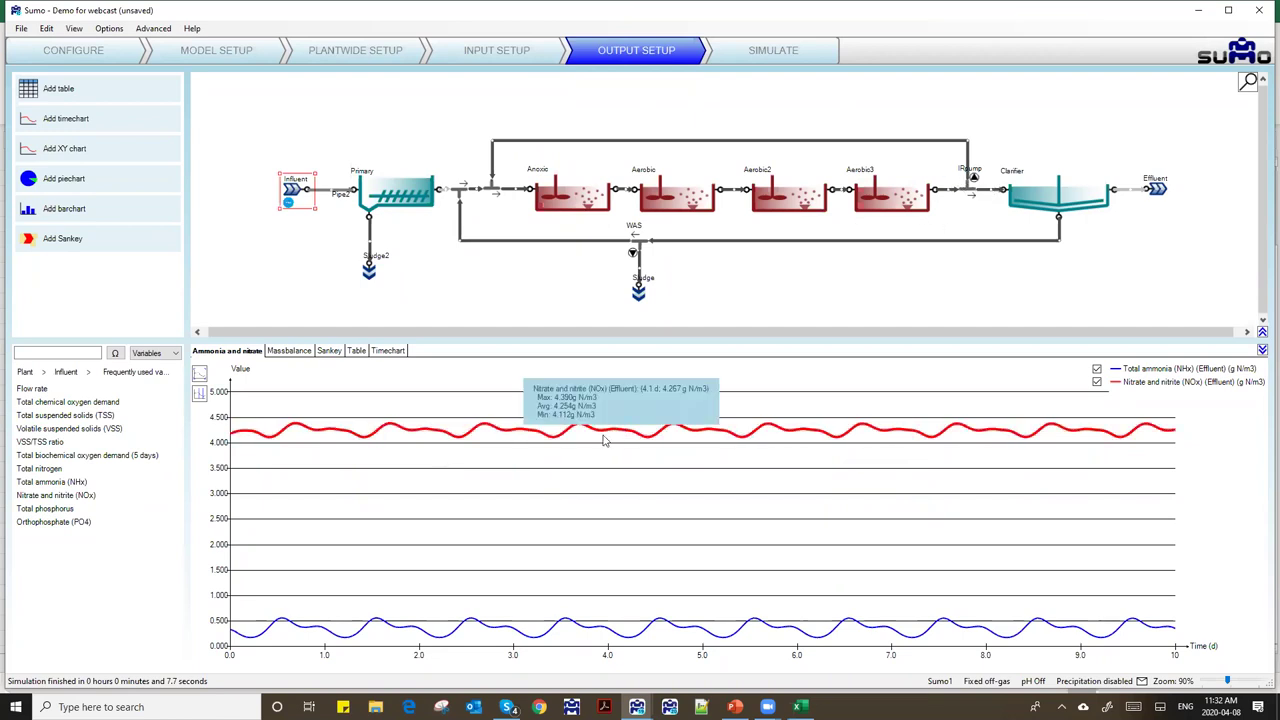
mouse_move(654, 443)
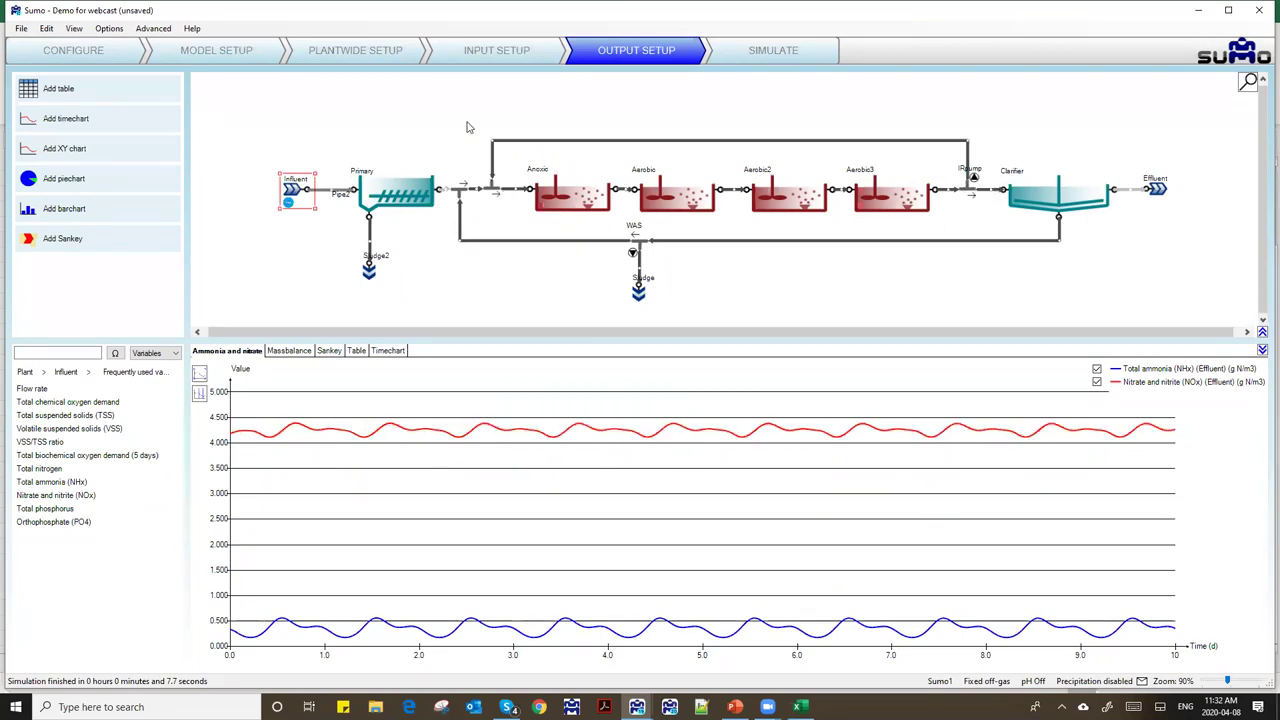
left_click(340, 52)
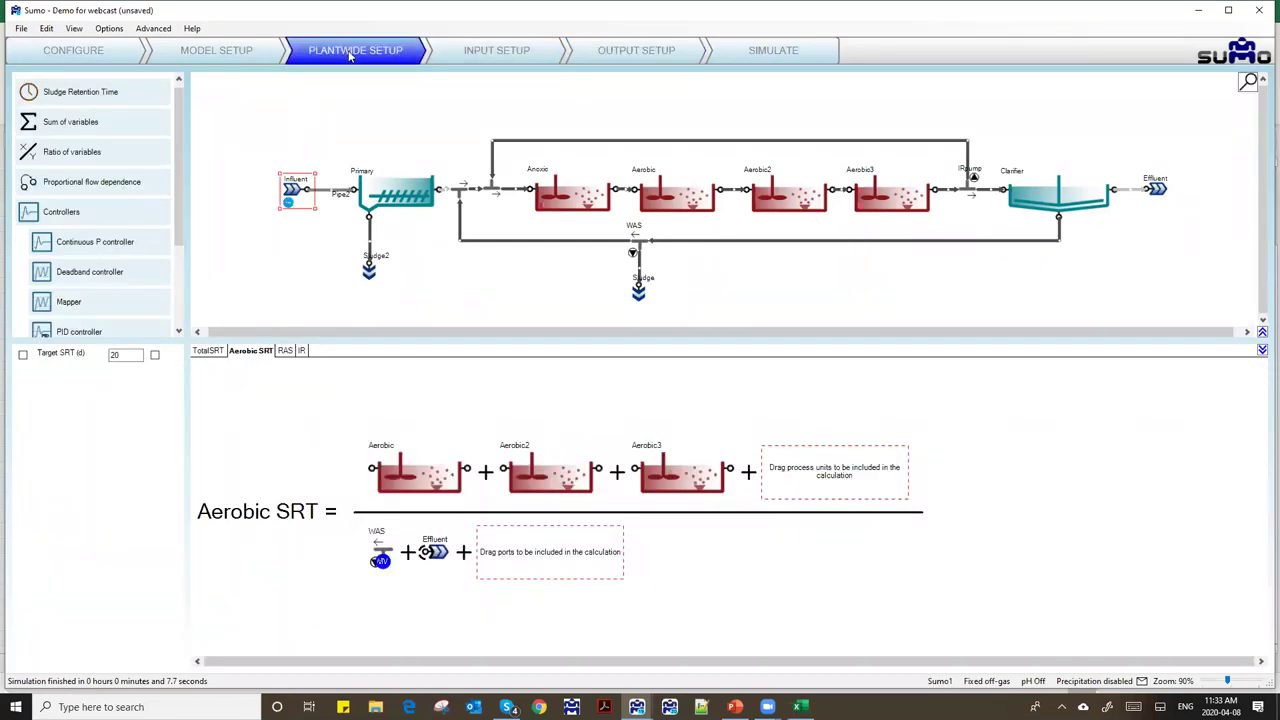
left_click(301, 351)
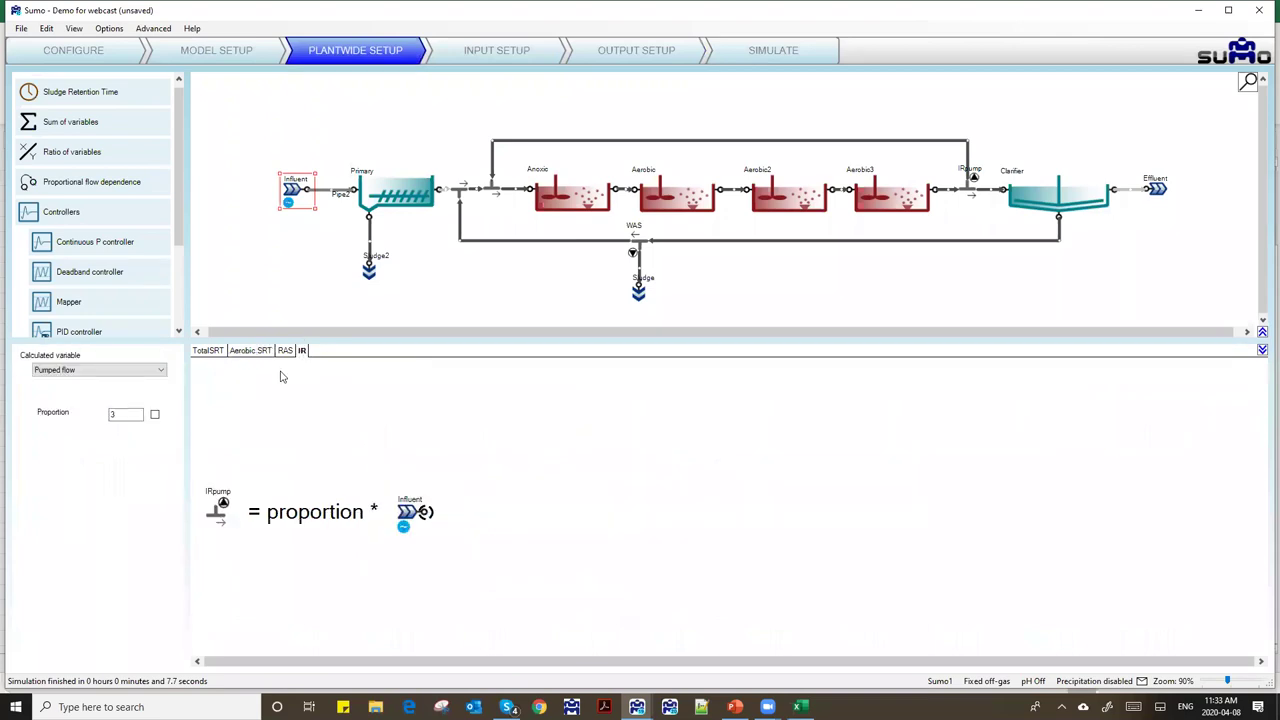
double_click(120, 414)
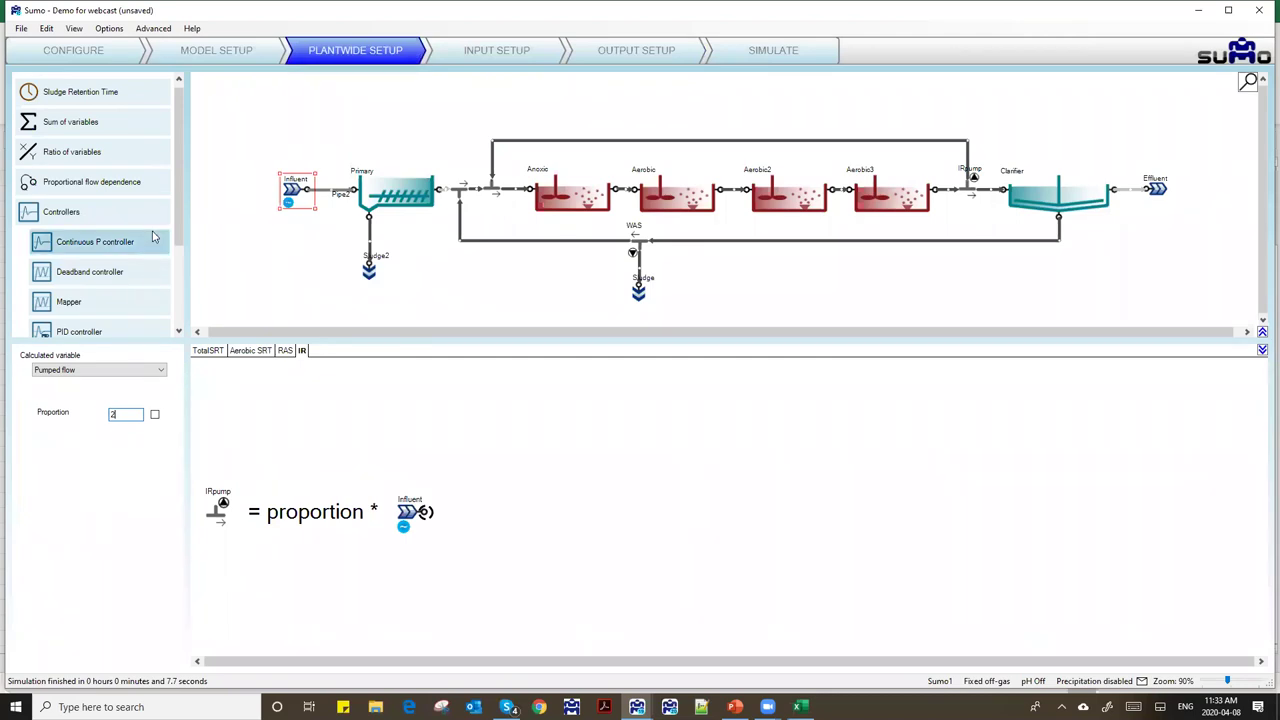
double_click(134, 413)
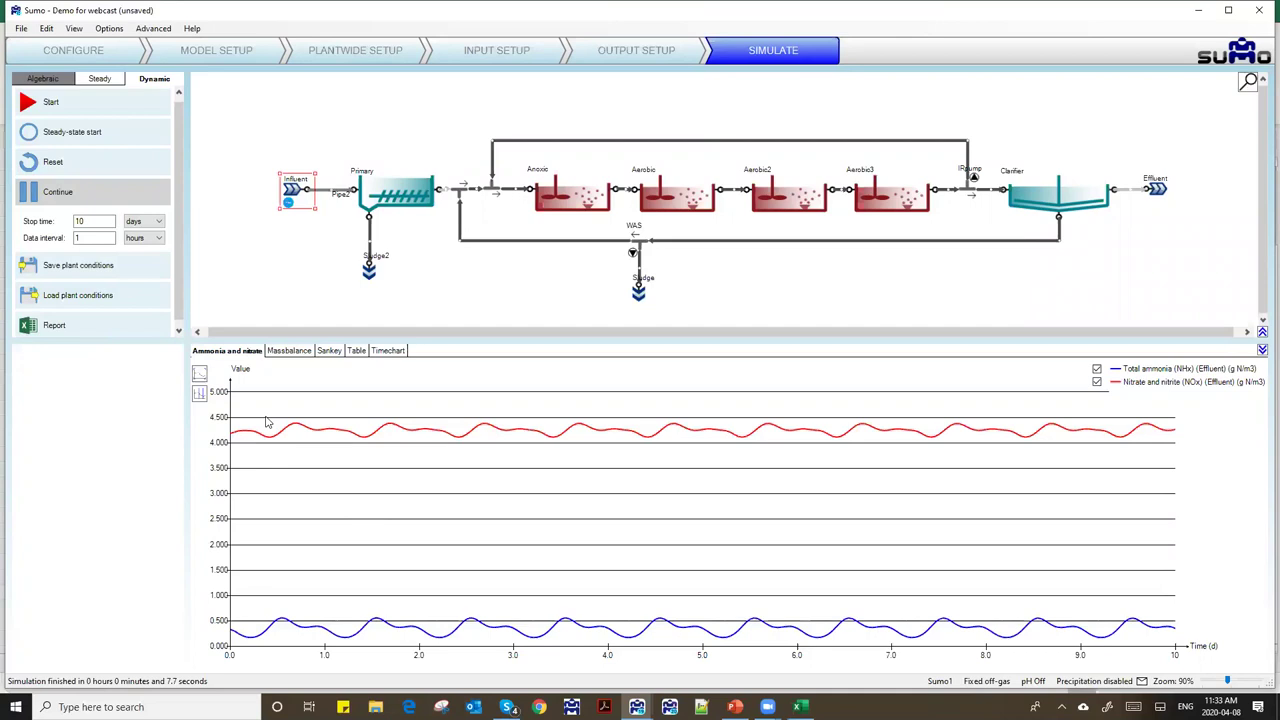
- Set the stop time to 20 days and continue the dynamic simulation with the changed internal recycle
left_click_drag(101, 226, 65, 233)
type("20")
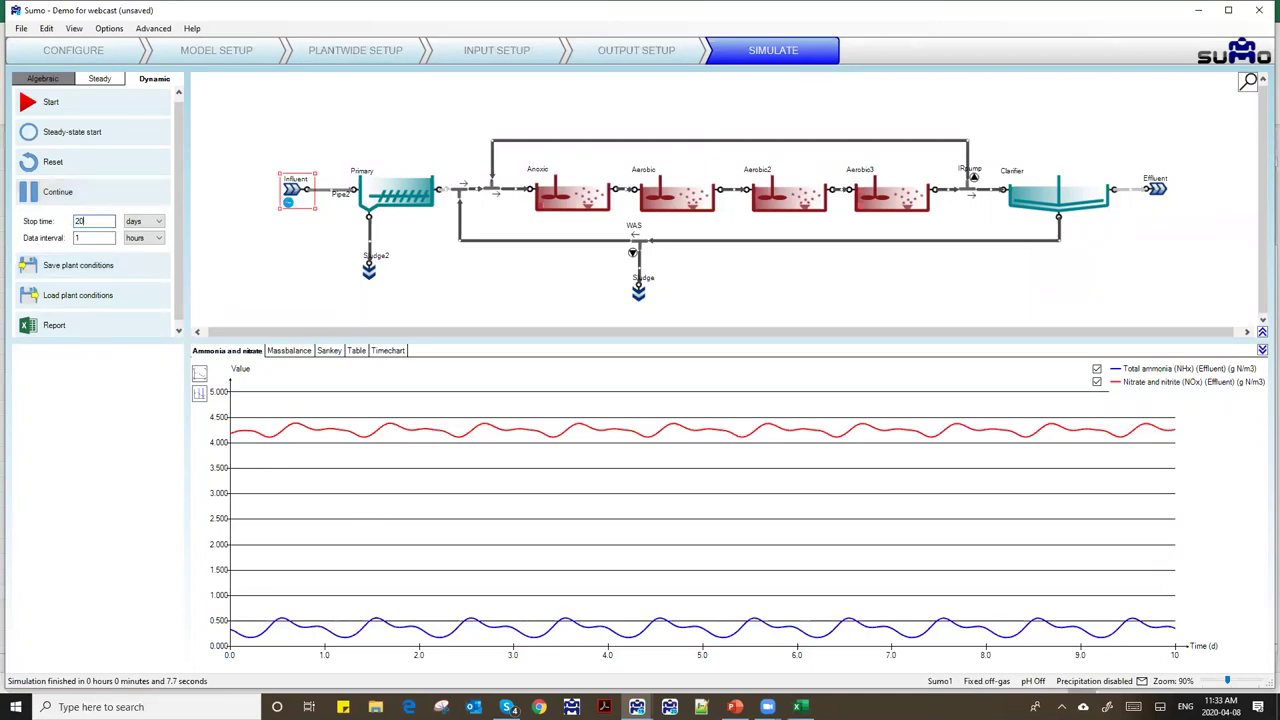
left_click(78, 198)
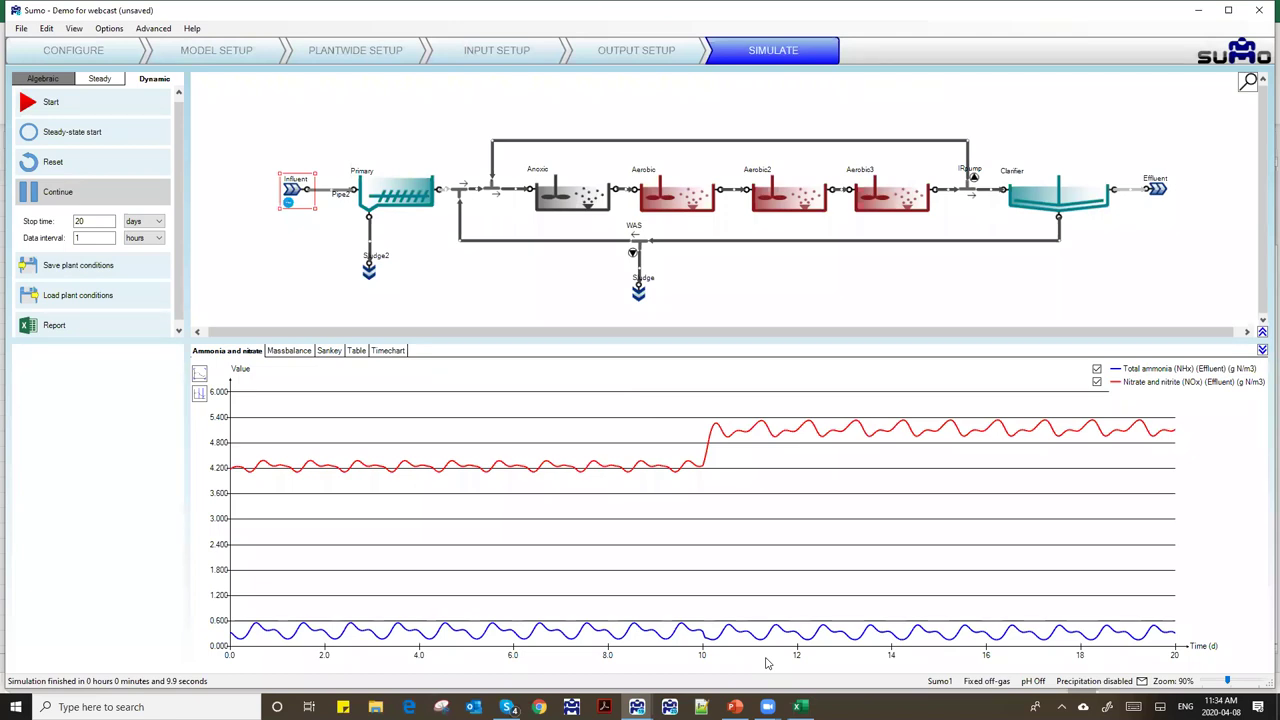
- Minimize the open windows and open the Demo controller.sumo file from the desktop with Sumo
left_click(1200, 11)
left_click(1203, 12)
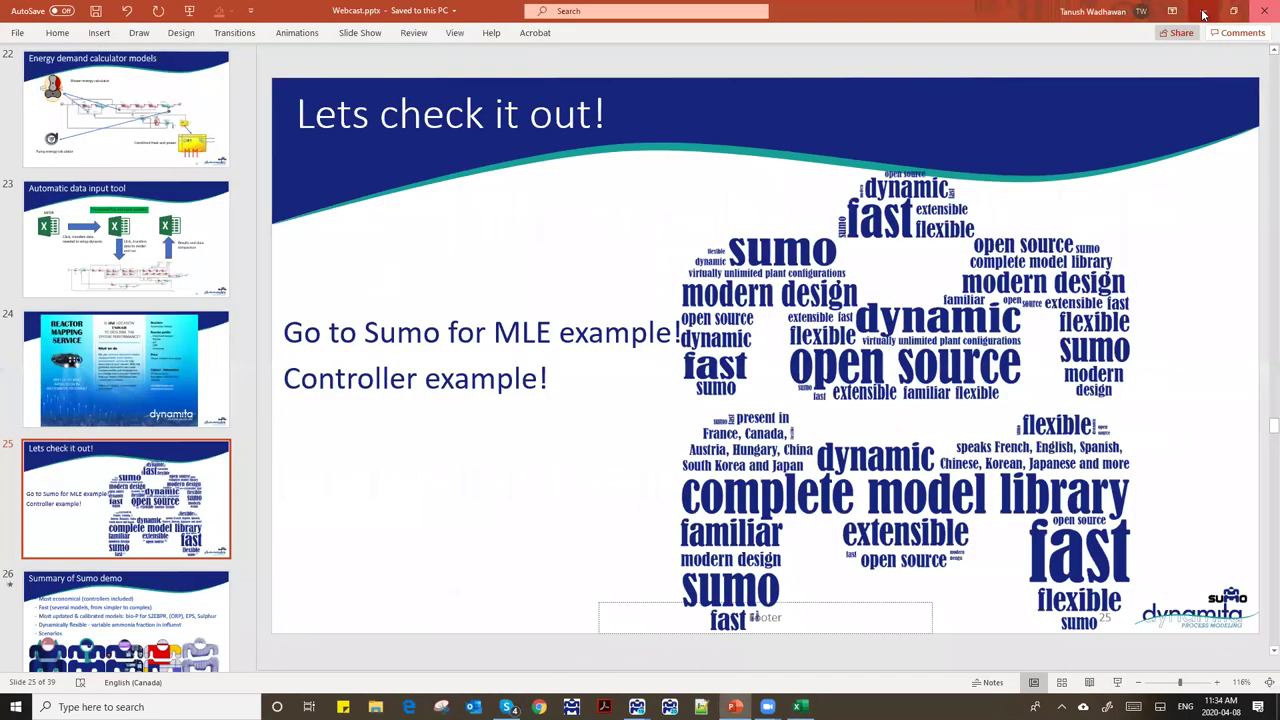
left_click(1203, 13)
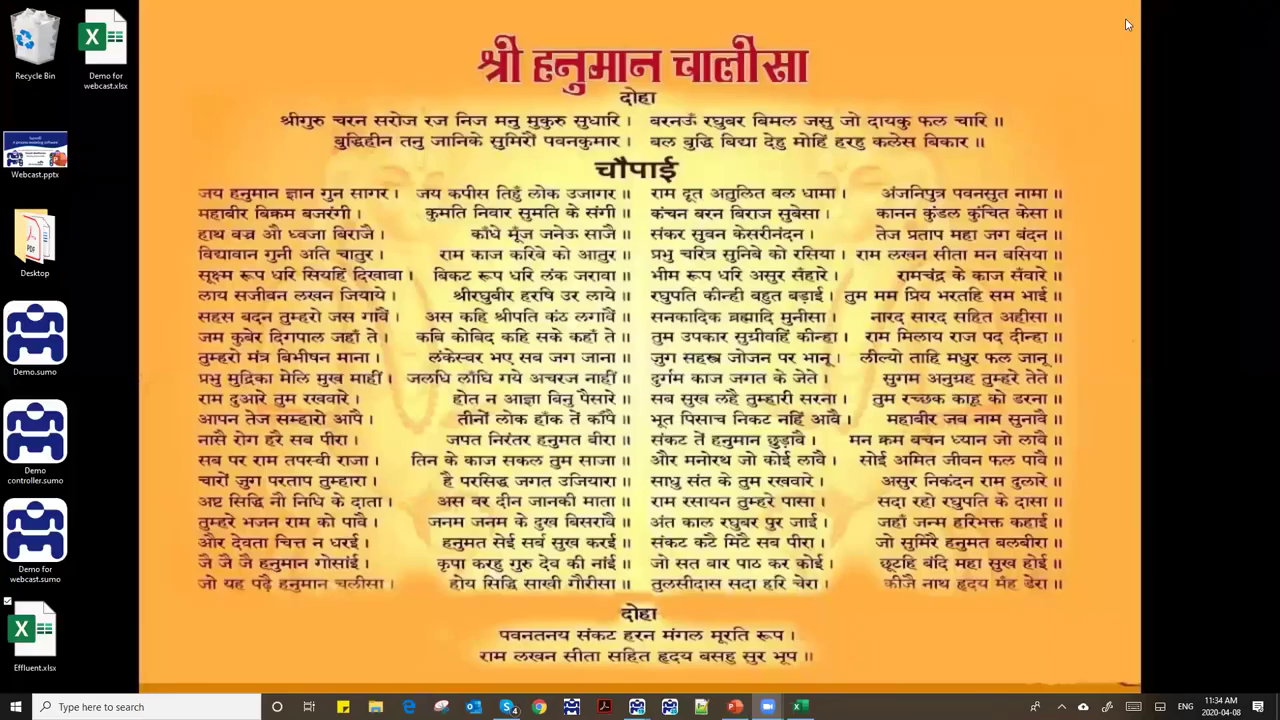
right_click(21, 432)
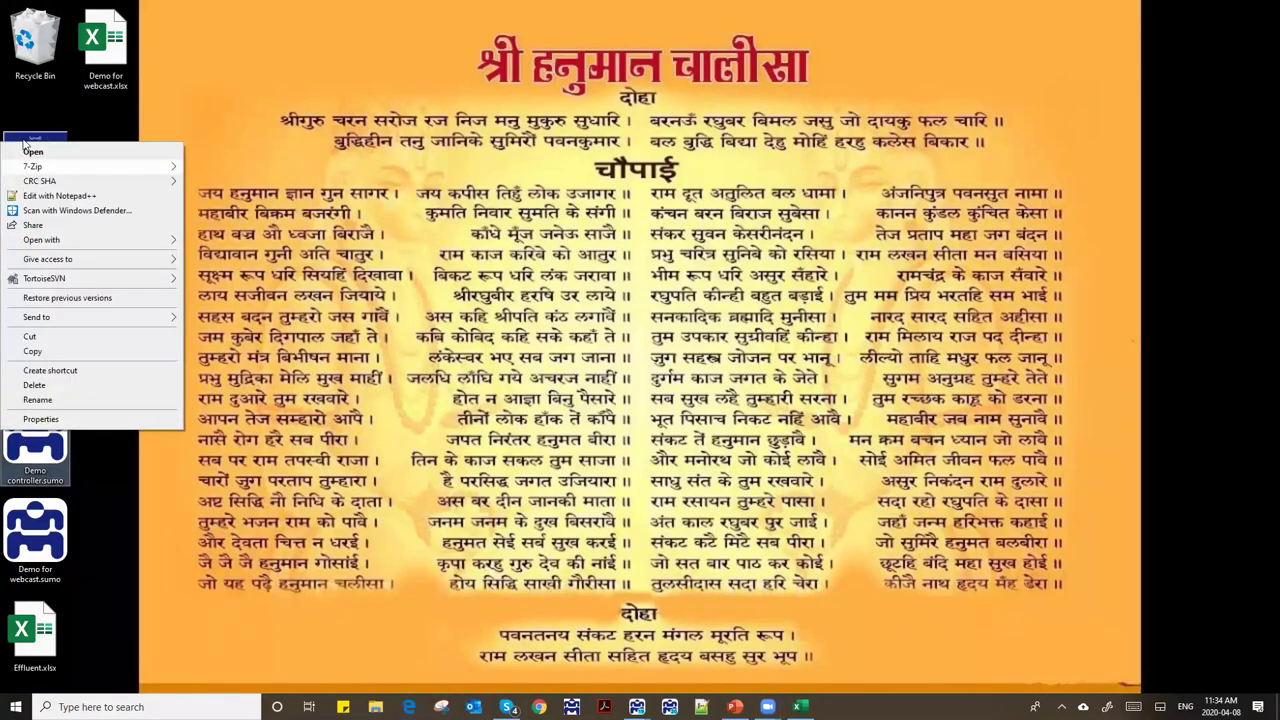
mouse_move(112, 250)
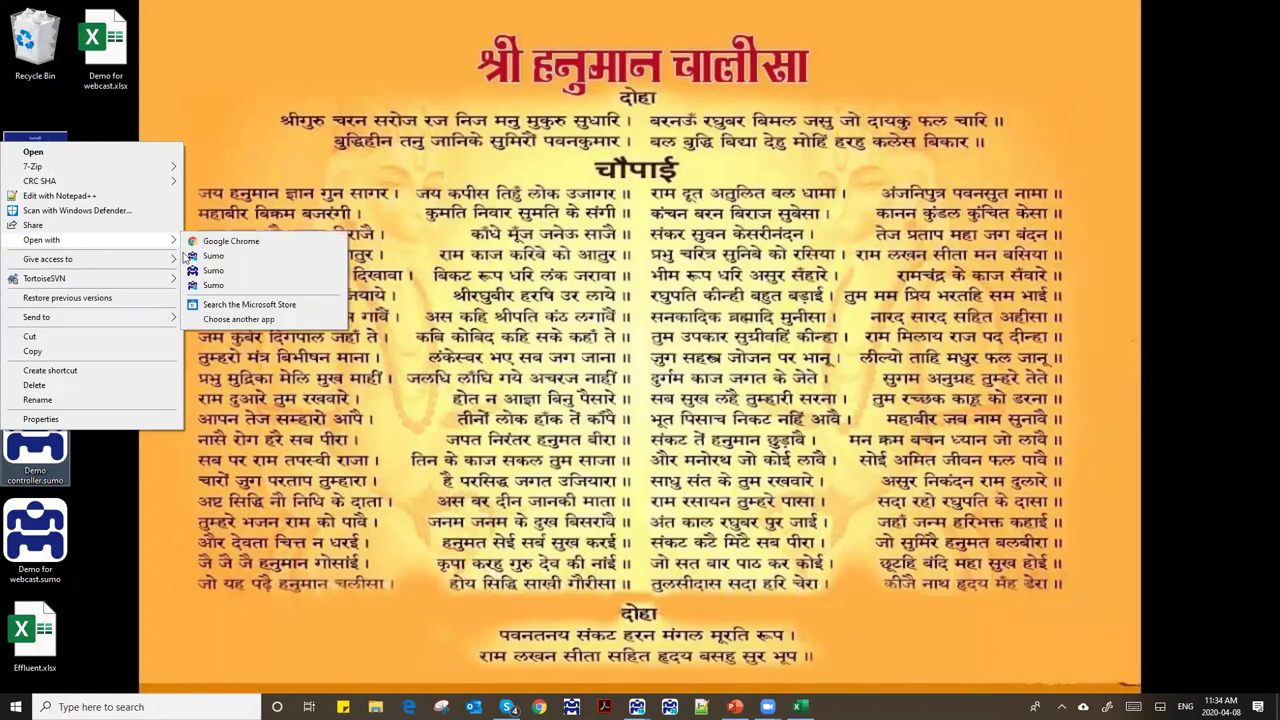
left_click(220, 285)
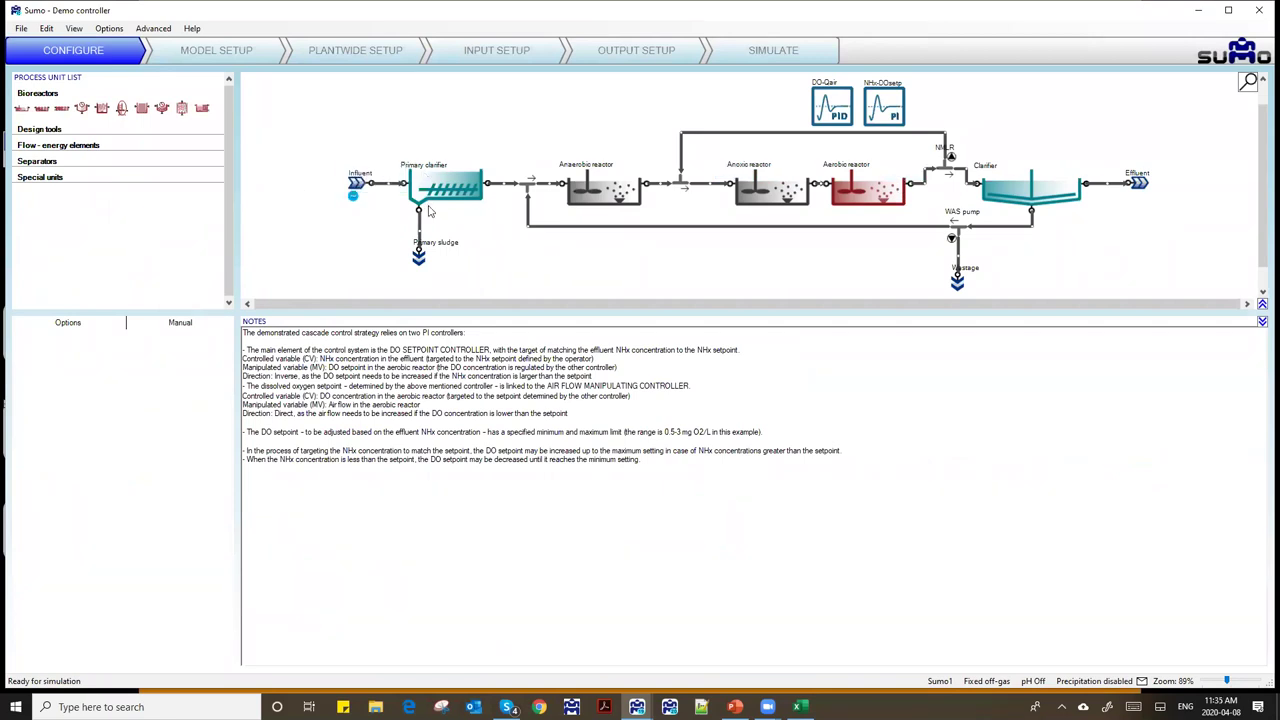
- Examine the available controller types and the control and manipulated variables of the NHx-DOsetp and DO-Qair controllers
scroll(395, 390, "up", 5)
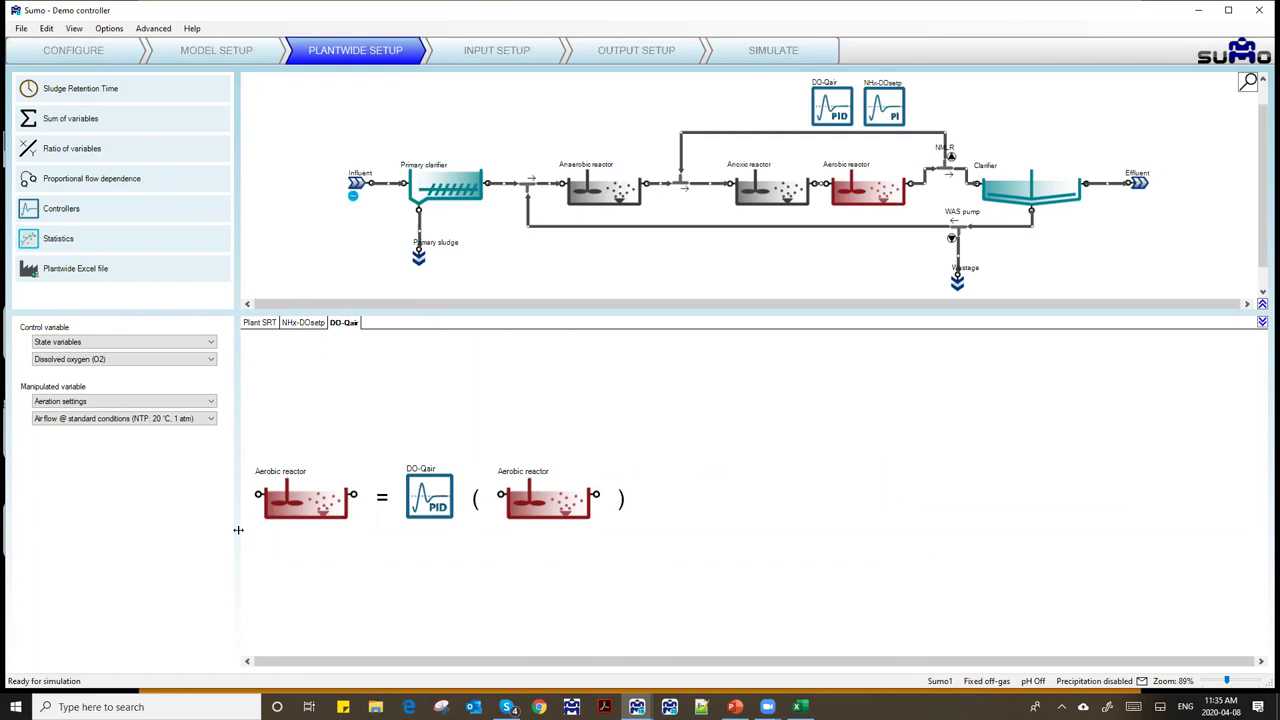
left_click(122, 210)
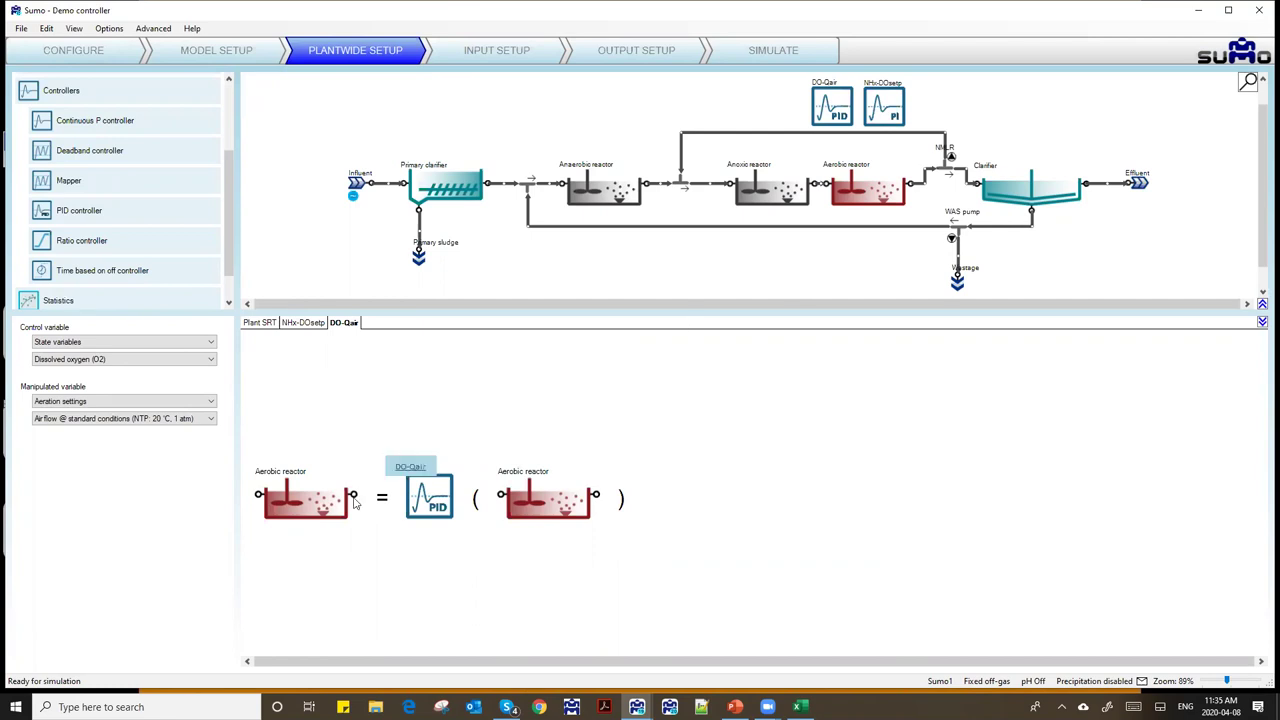
left_click(304, 323)
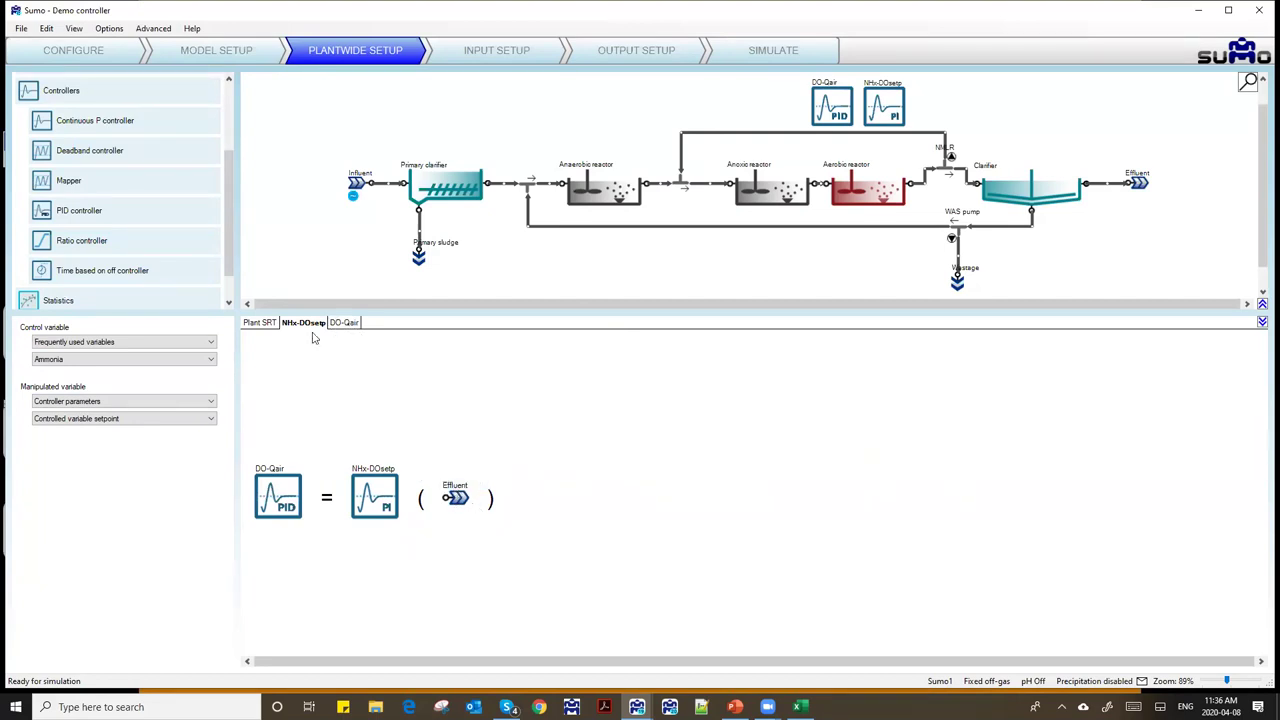
left_click(343, 323)
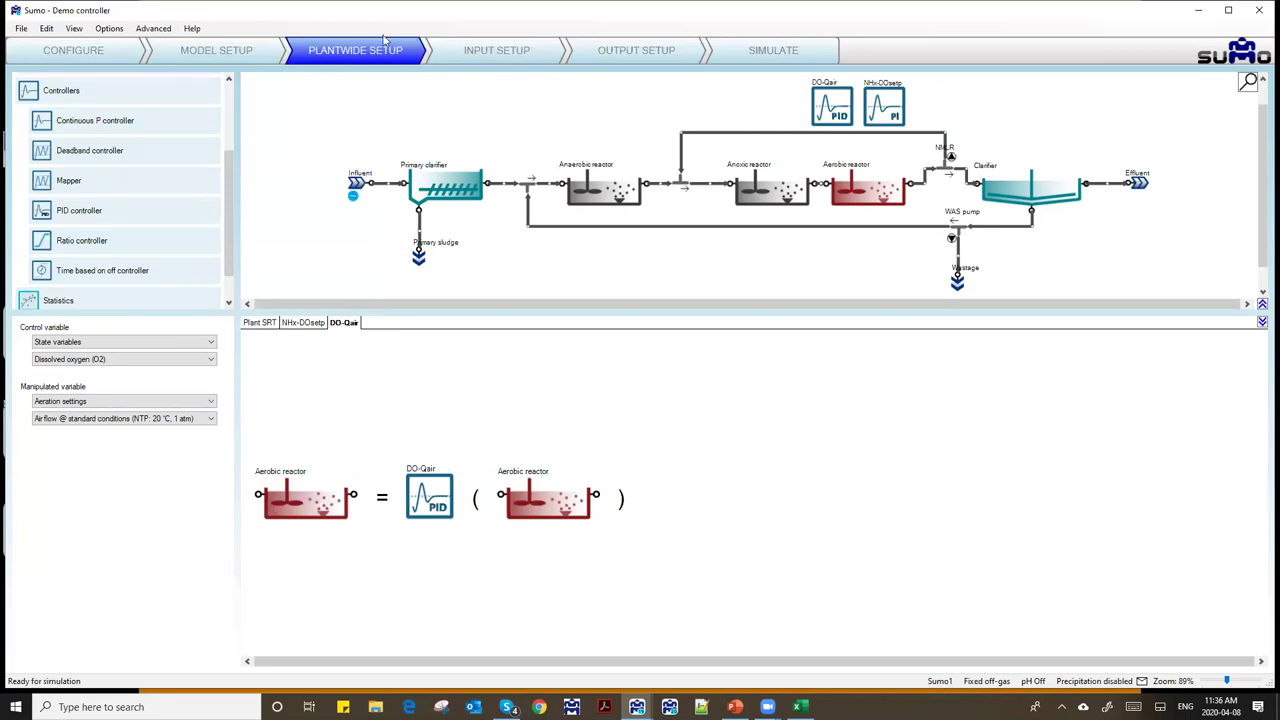
- Review the NHx-DOsetp controller's input parameters, including its setpoint, manipulated variable limits, direction and gains
left_click(493, 48)
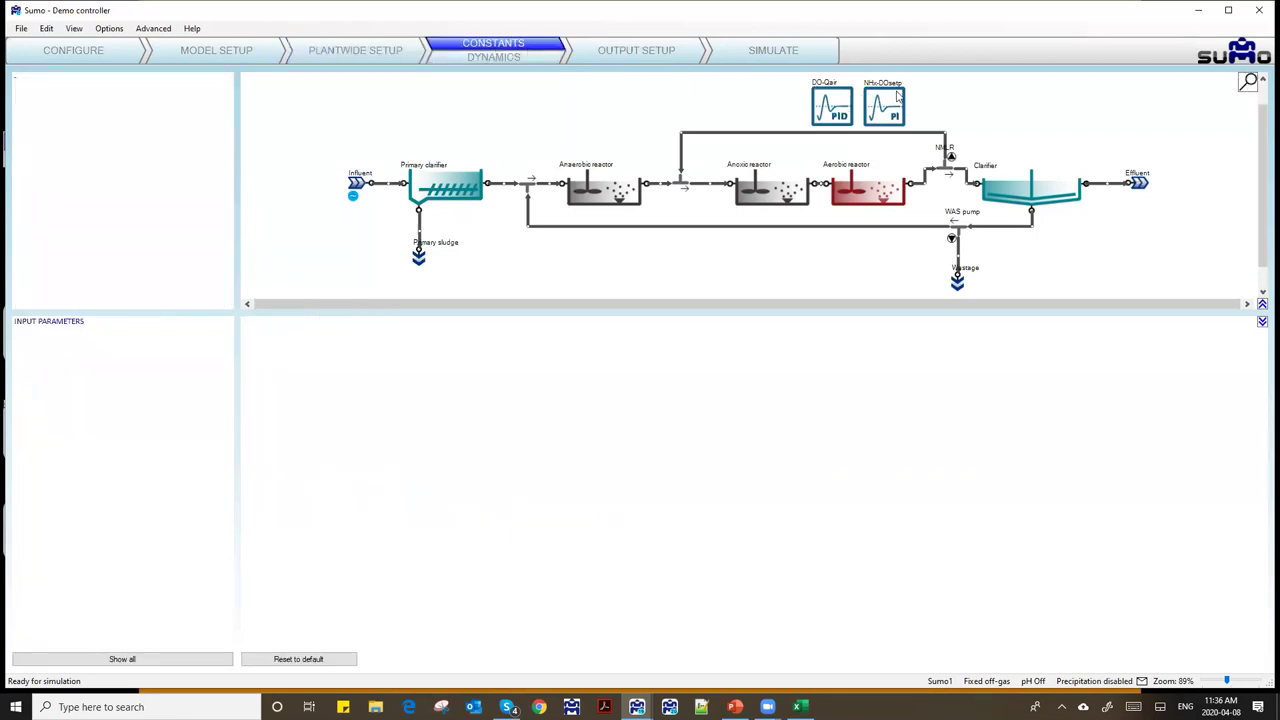
scroll(925, 123, "up", 4)
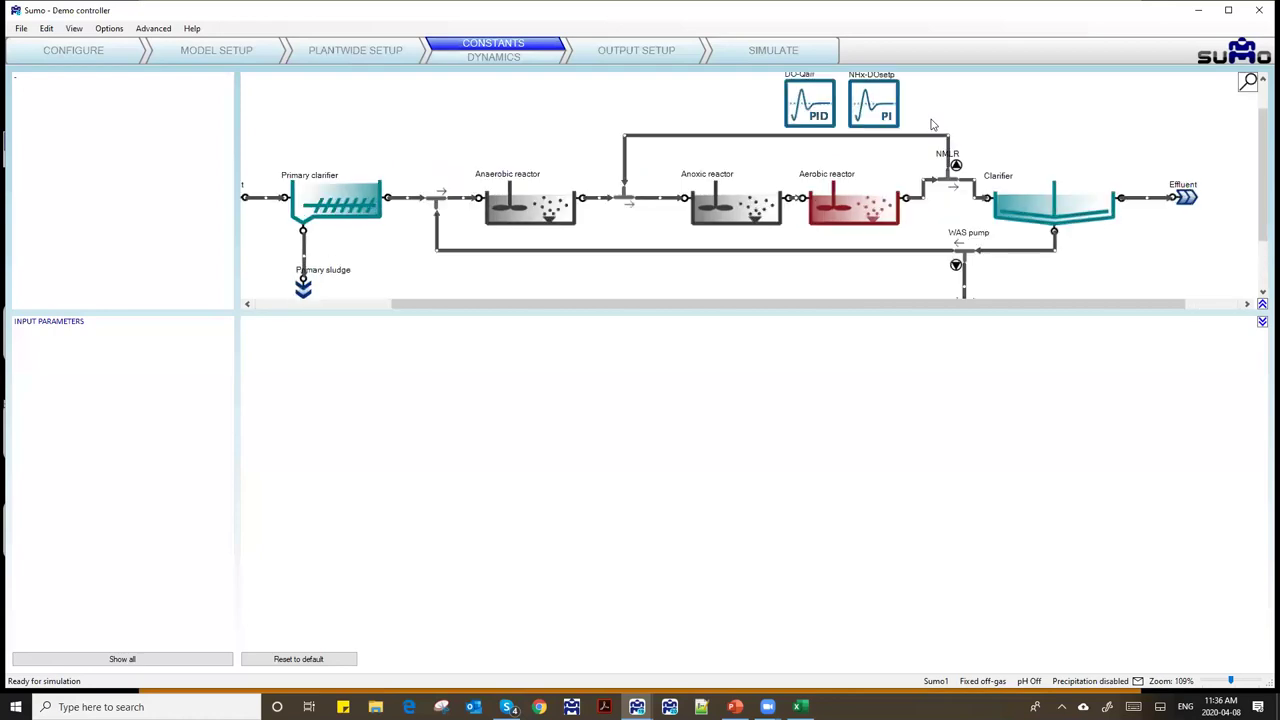
left_click(887, 148)
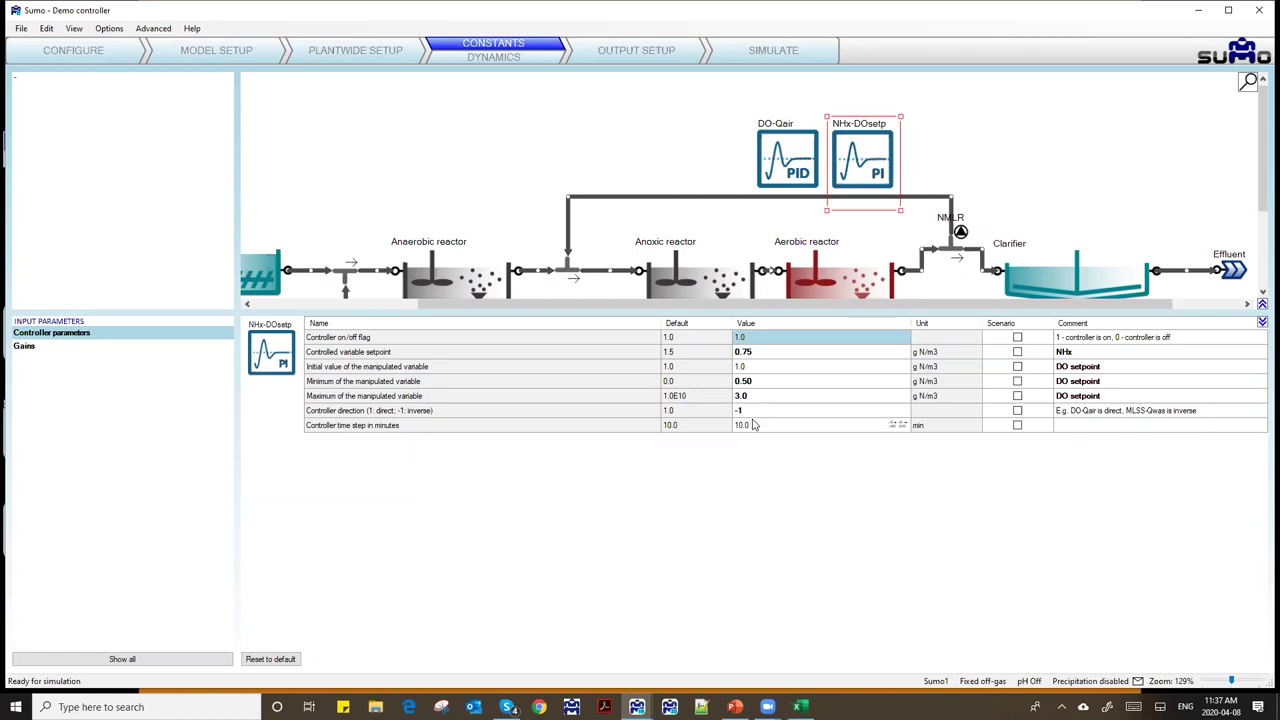
left_click(24, 346)
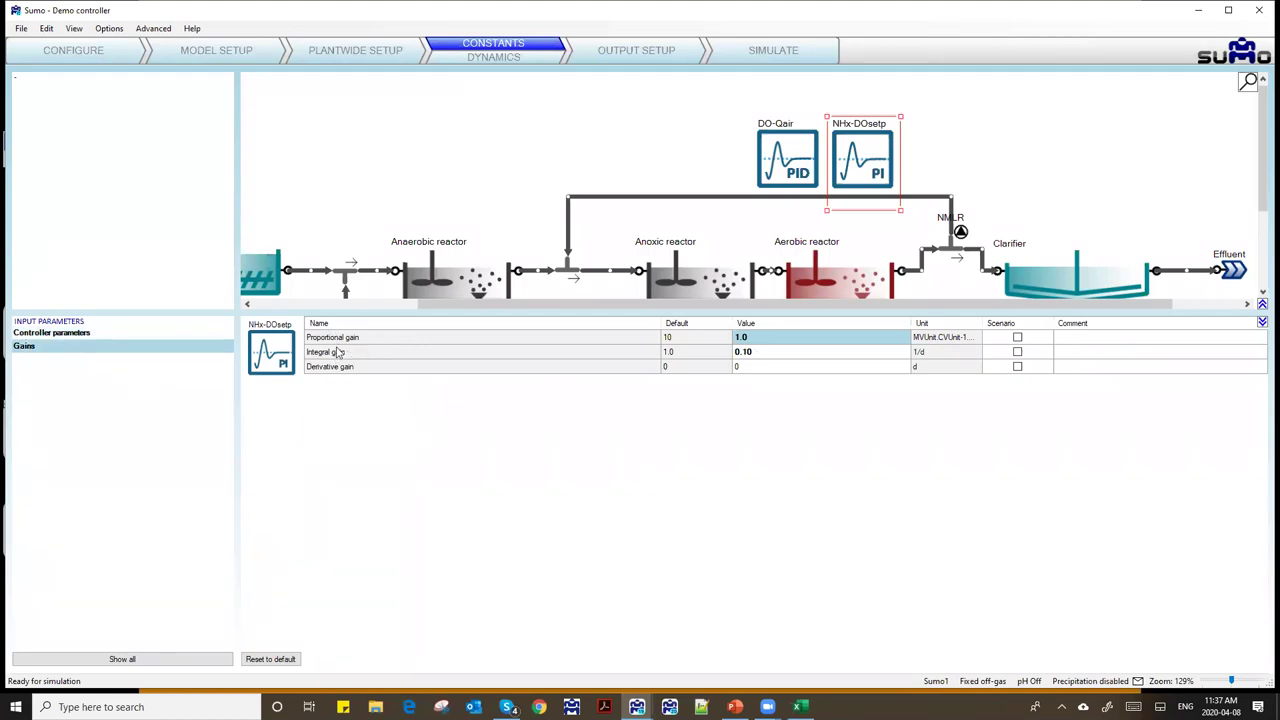
- Run the 3-day dynamic simulation of the controlled plant while displaying the Effluent N chart with the ammonia setpoint
left_click(639, 60)
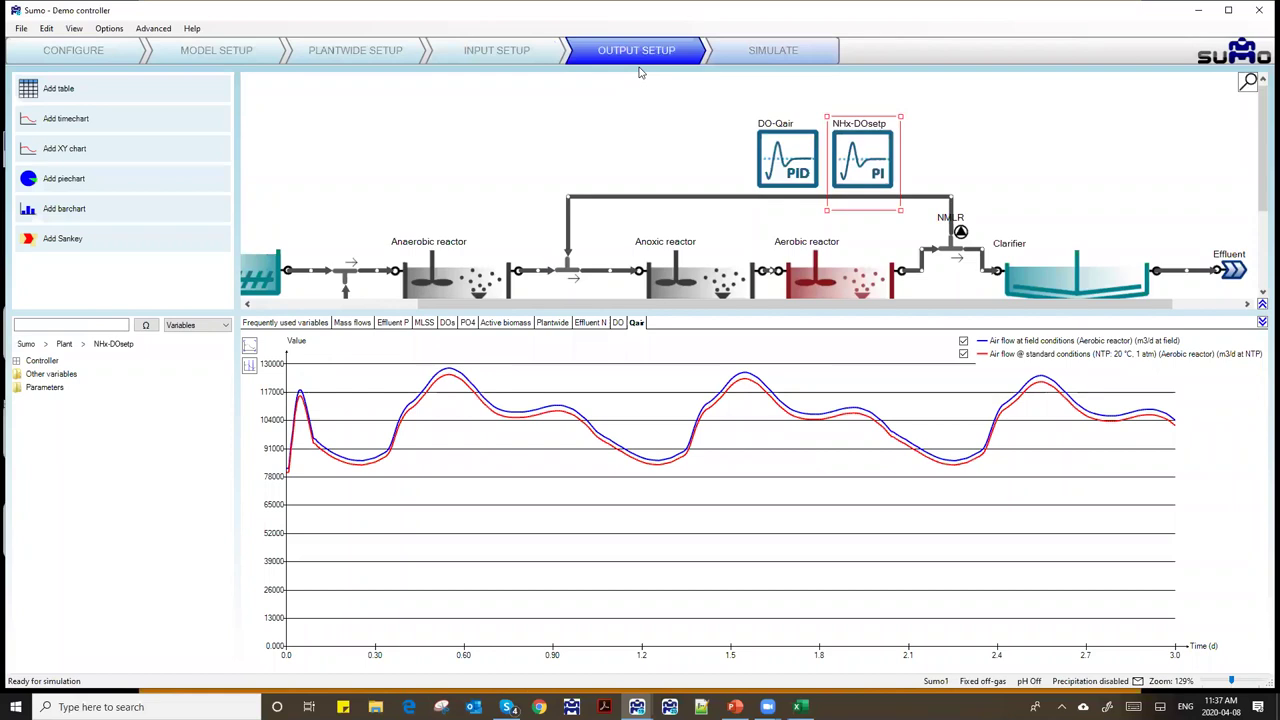
key("ctrl+Tab")
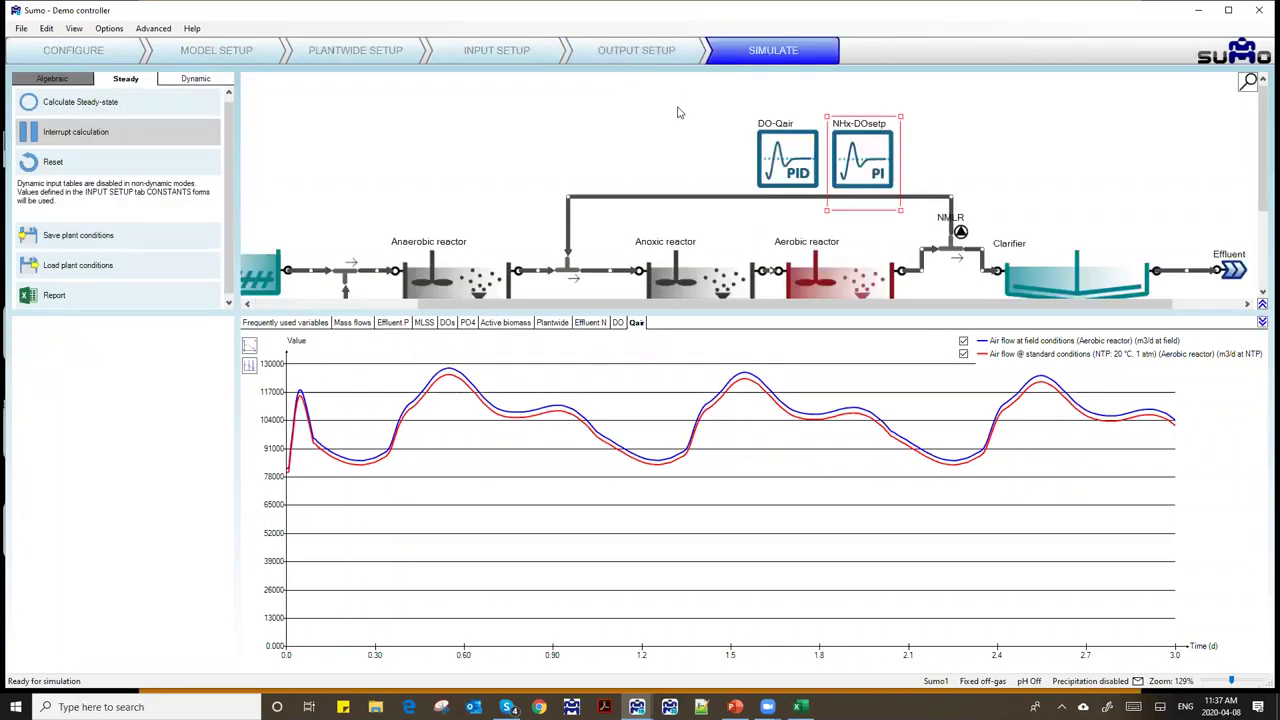
left_click(589, 323)
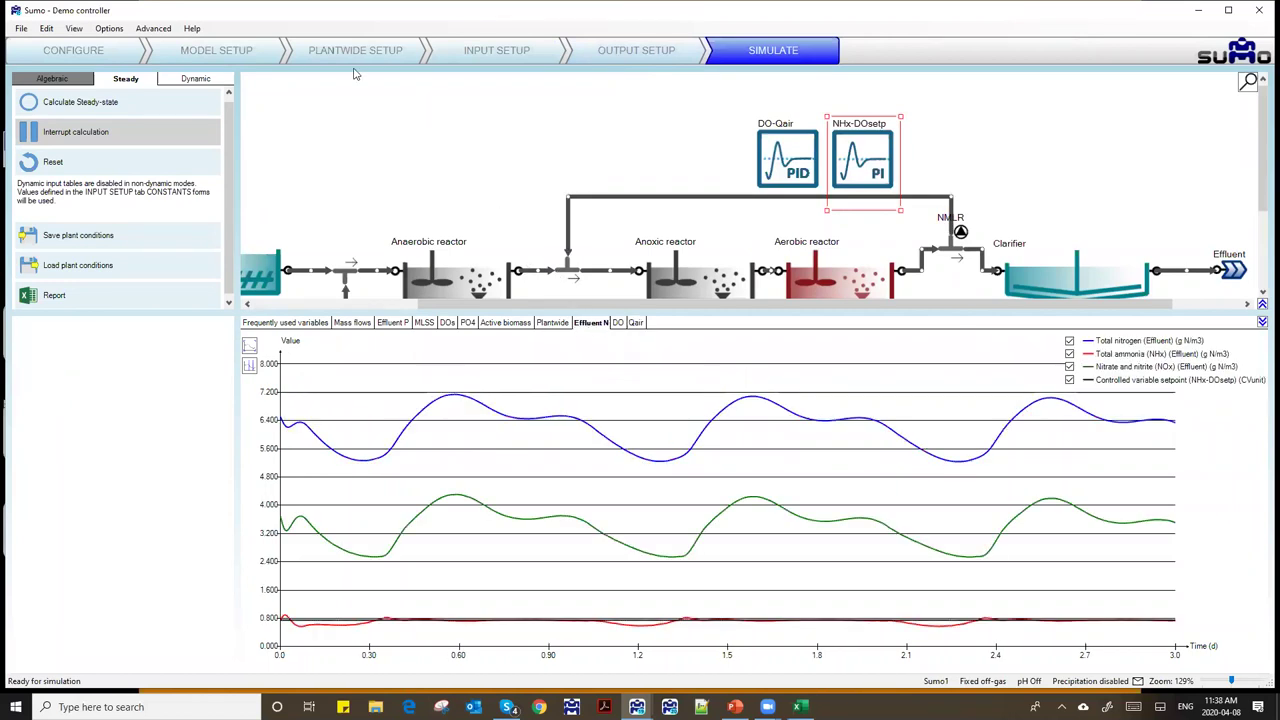
left_click(222, 86)
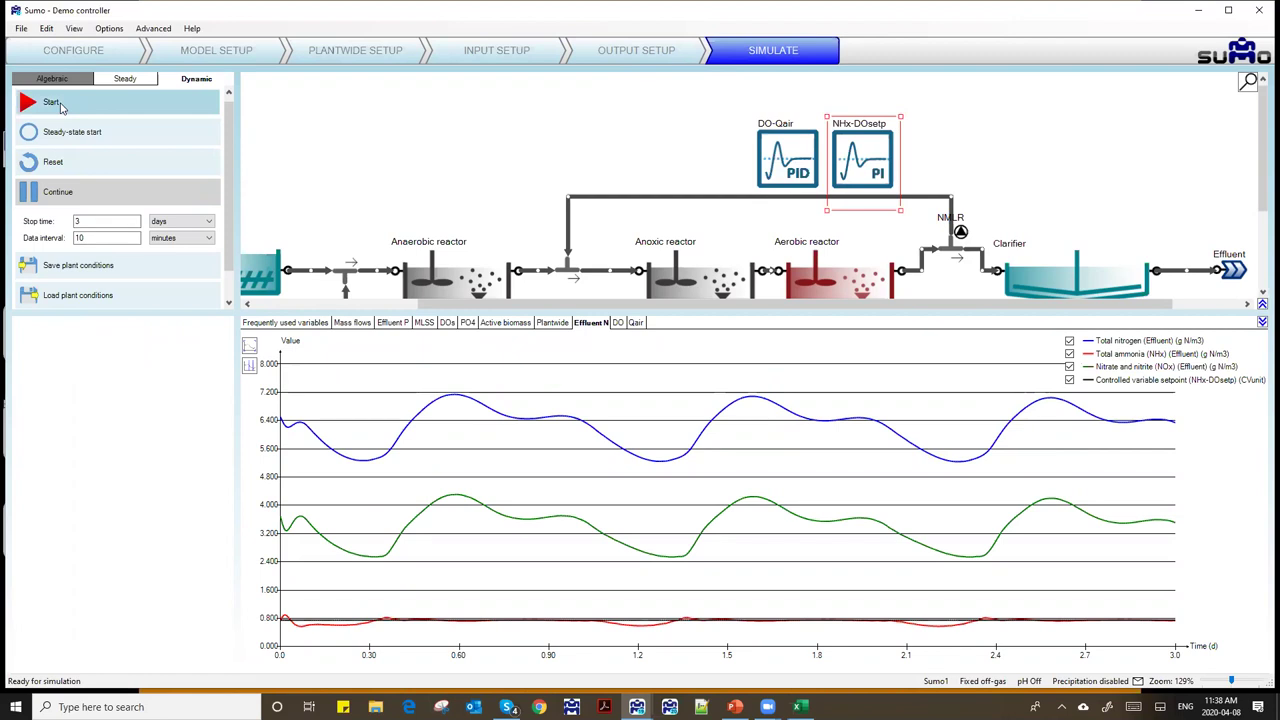
left_click(51, 102)
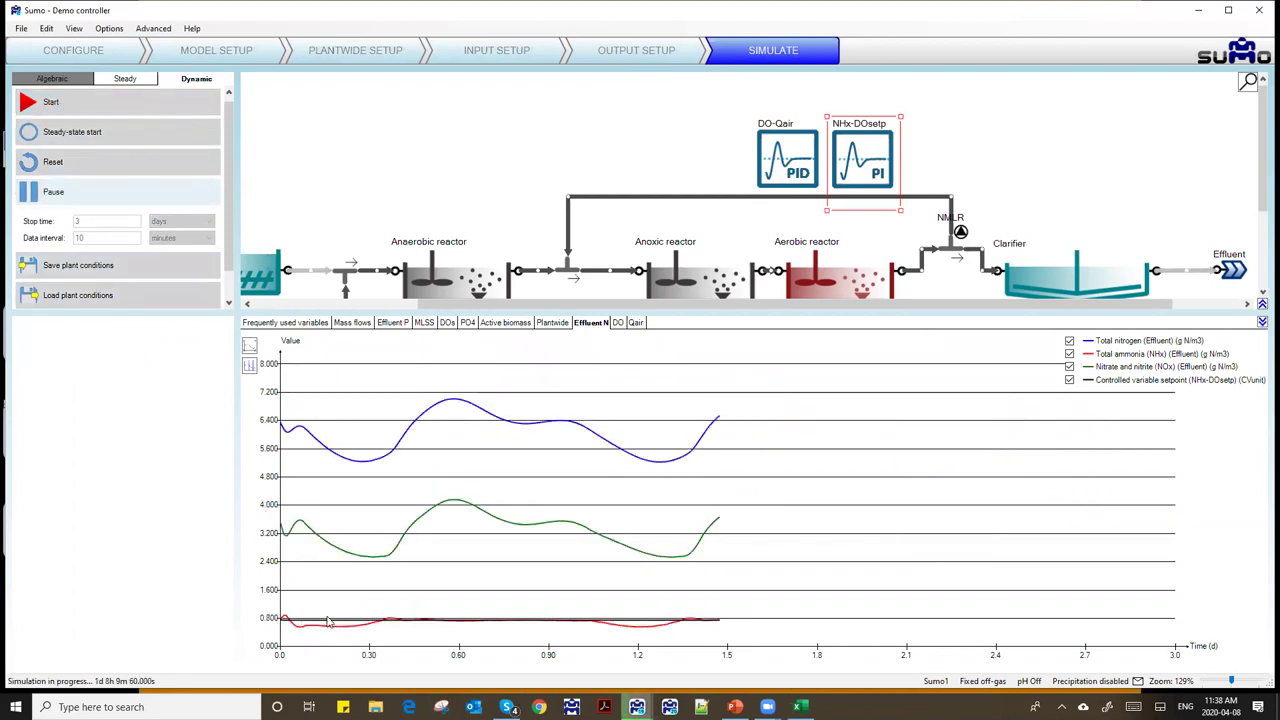
mouse_move(328, 622)
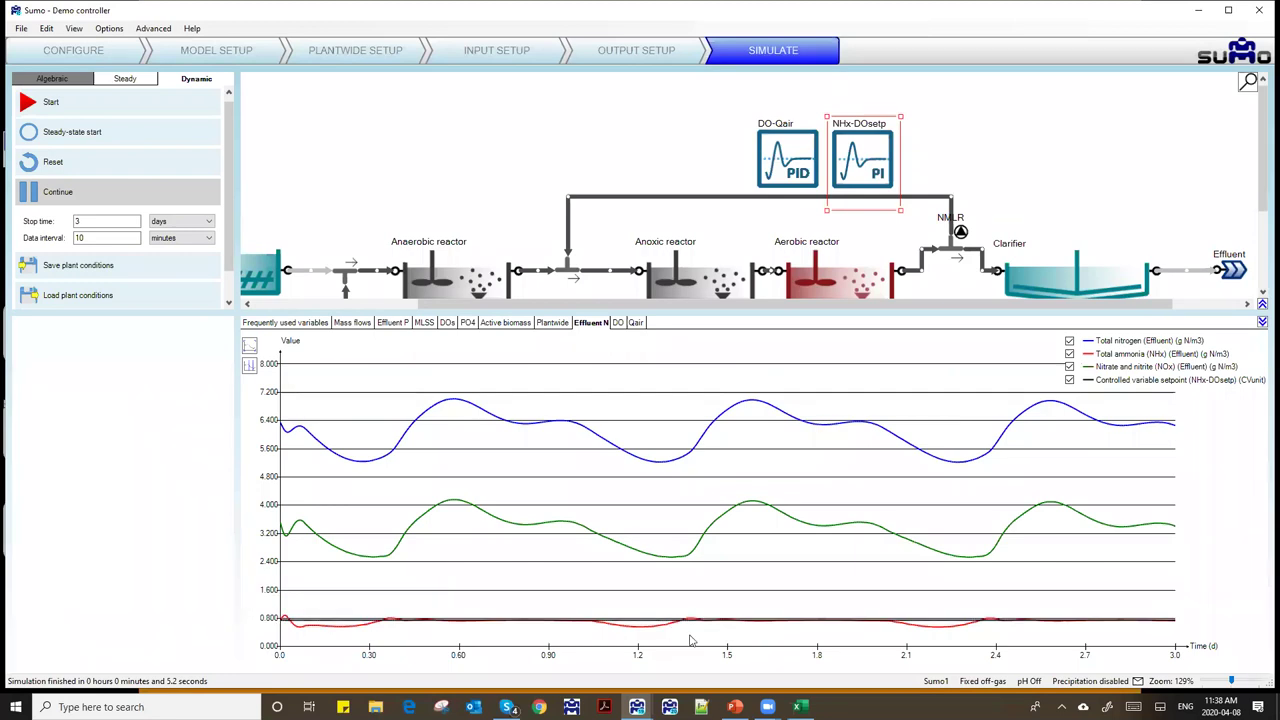
mouse_move(654, 632)
- Switch to the Webcast.pptx presentation in PowerPoint, start the slide show from slide 25 and advance to the Sumo demo summary
left_click(735, 707)
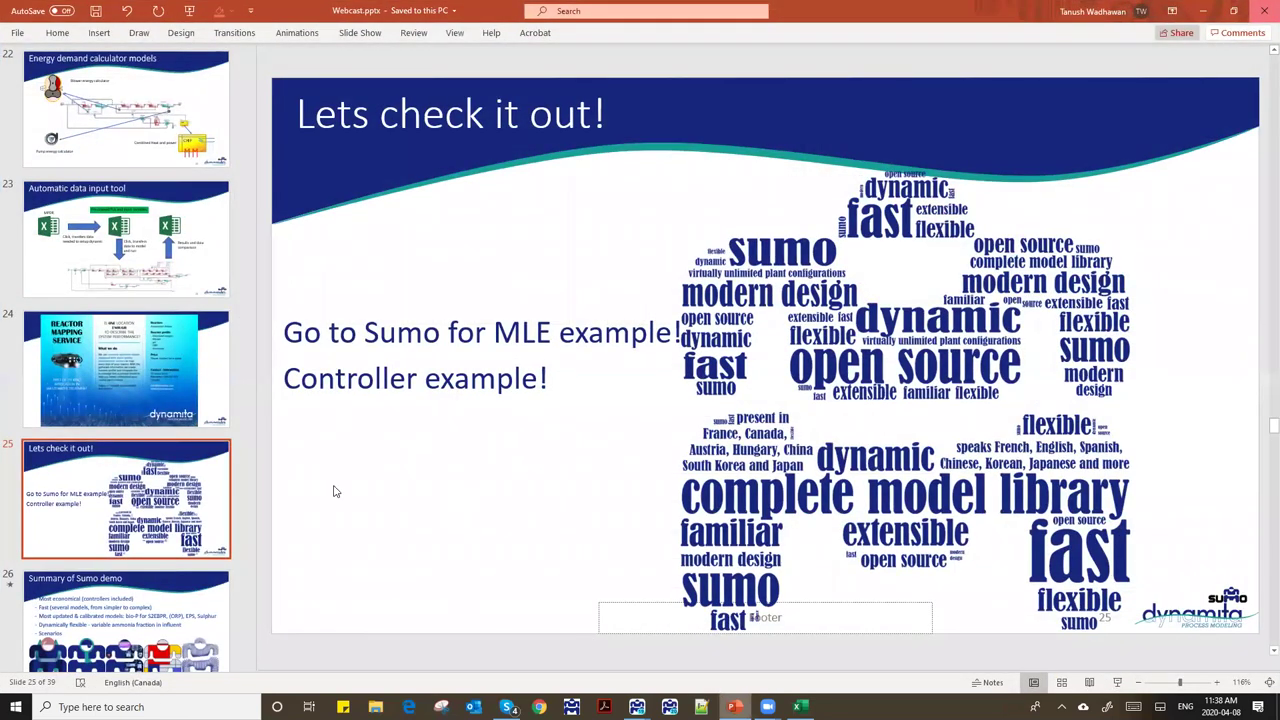
scroll(160, 530, "down", 3)
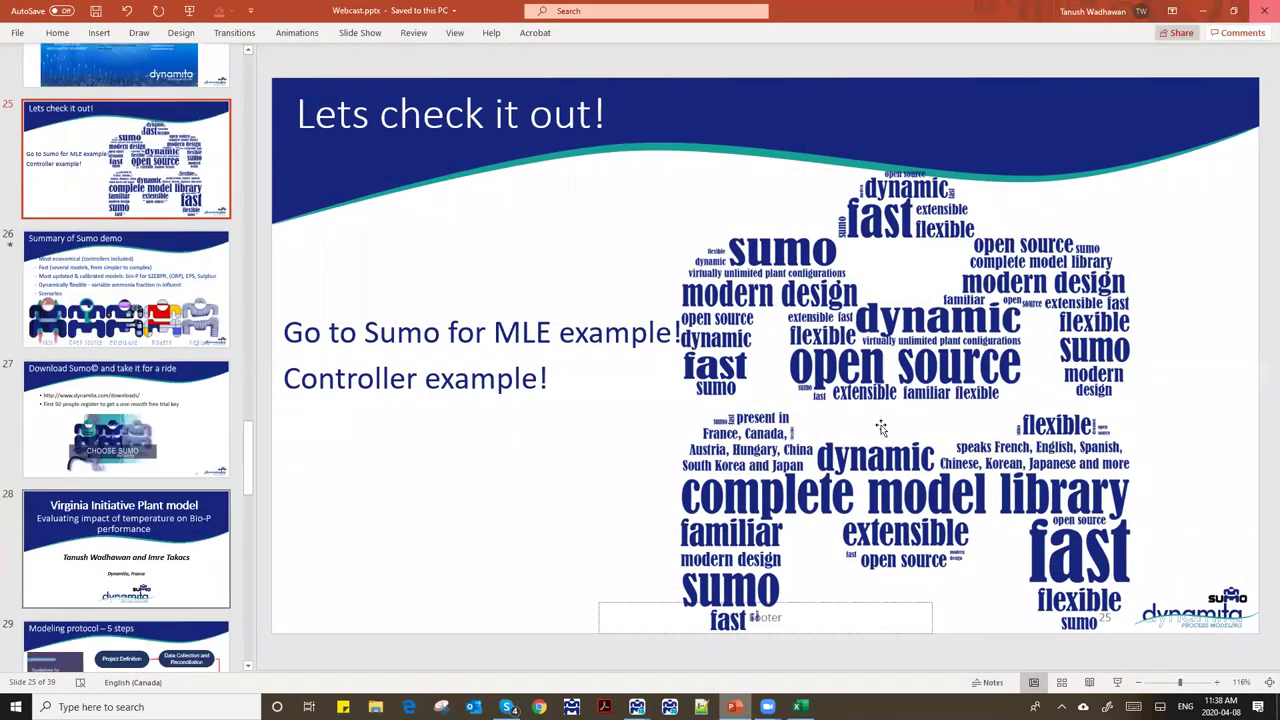
left_click(1118, 684)
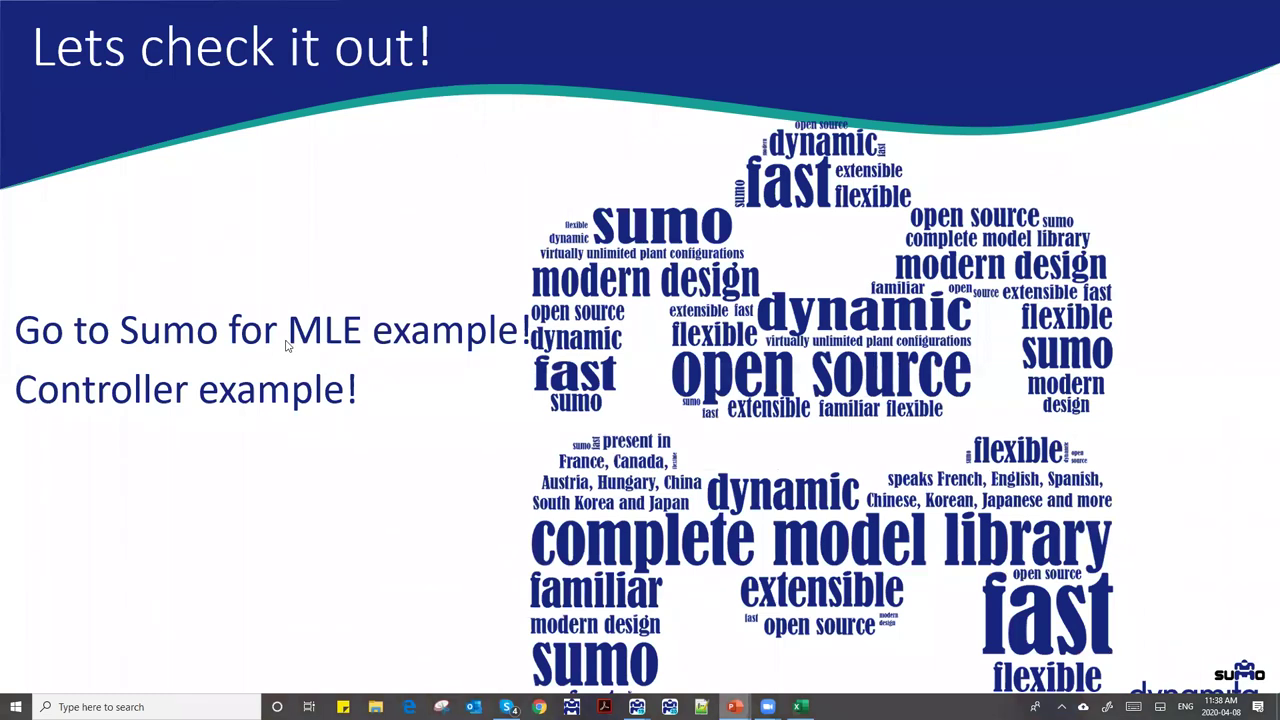
key("Right")
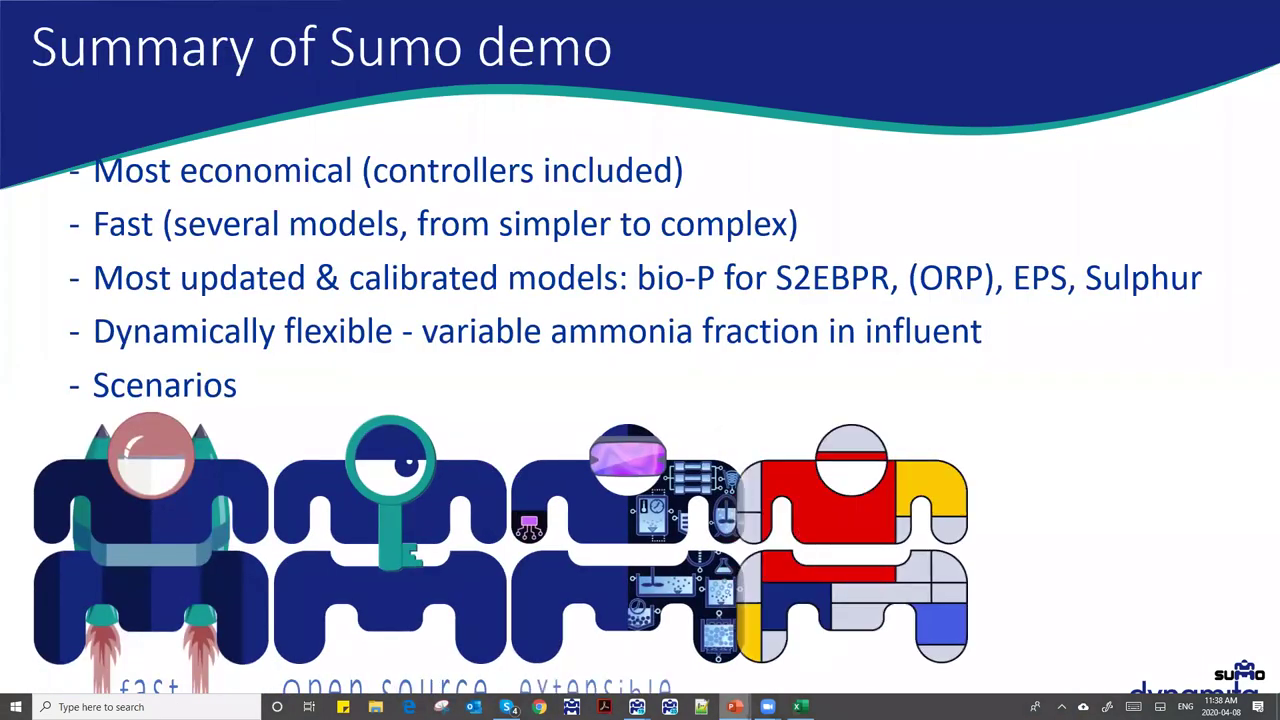